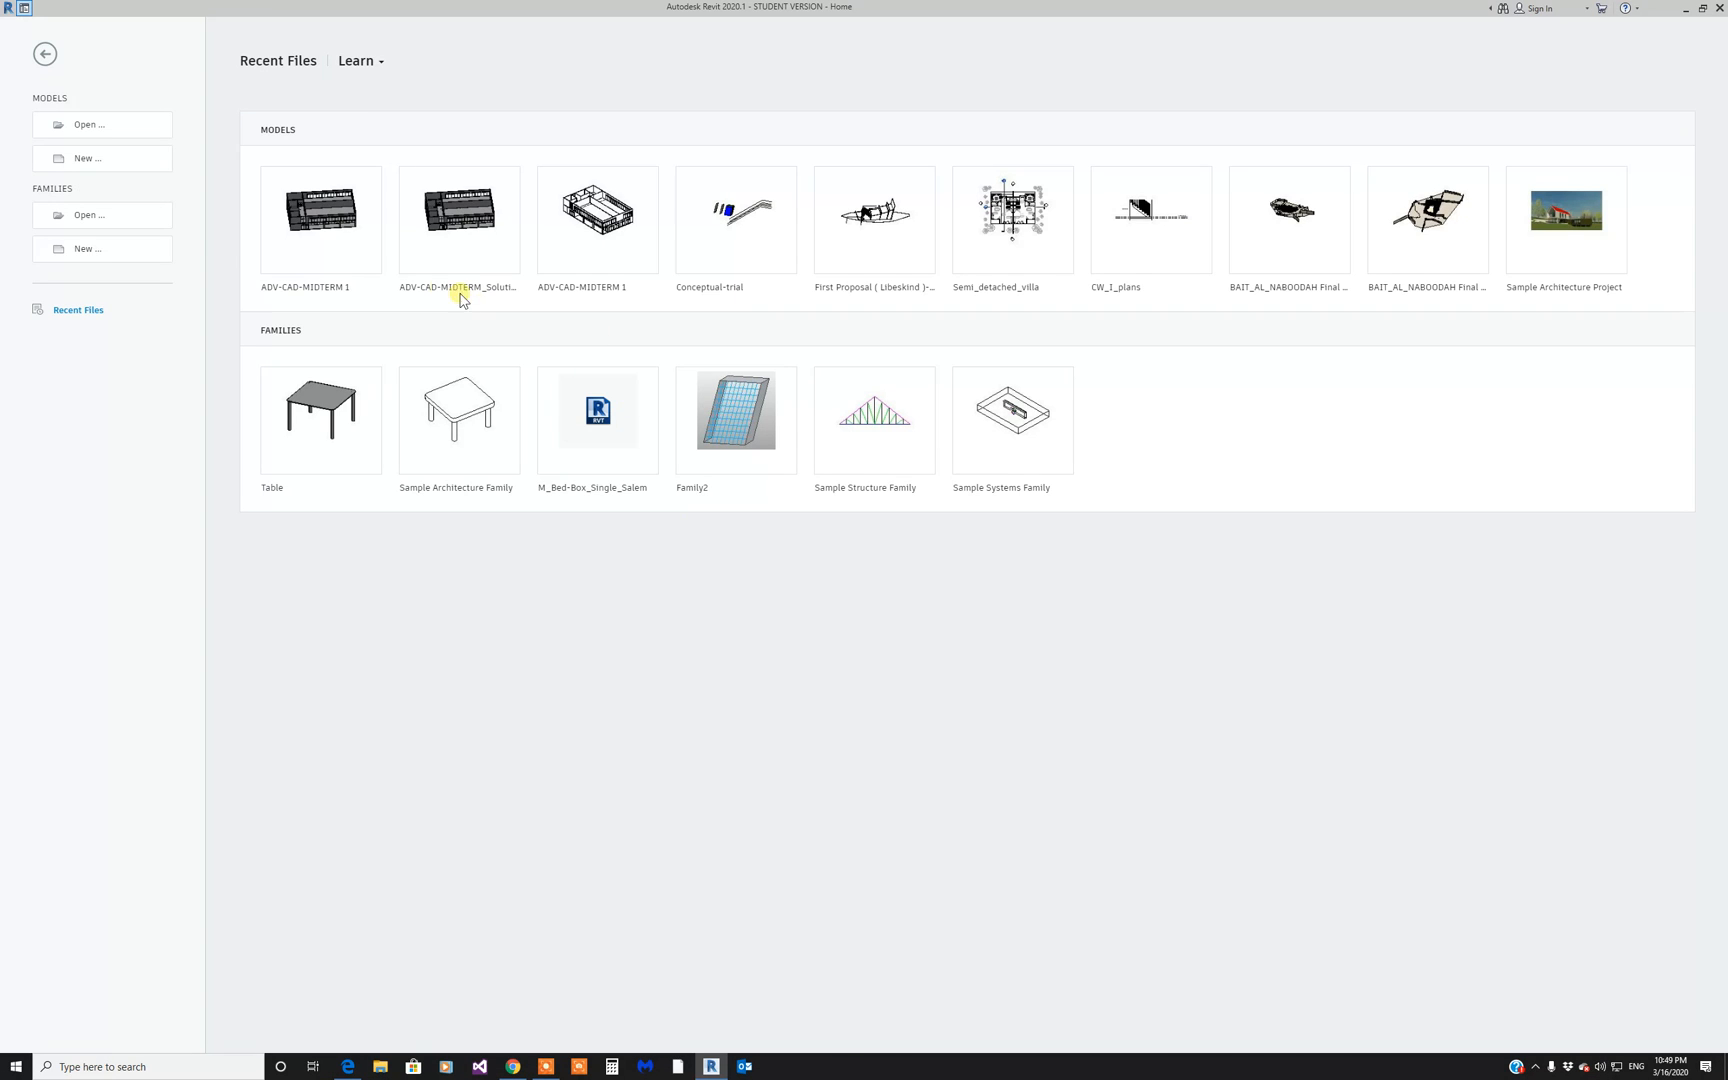
# Step: Create a new project from the Default Metric Template and widen the Project Browser
pyautogui.click(102, 158)
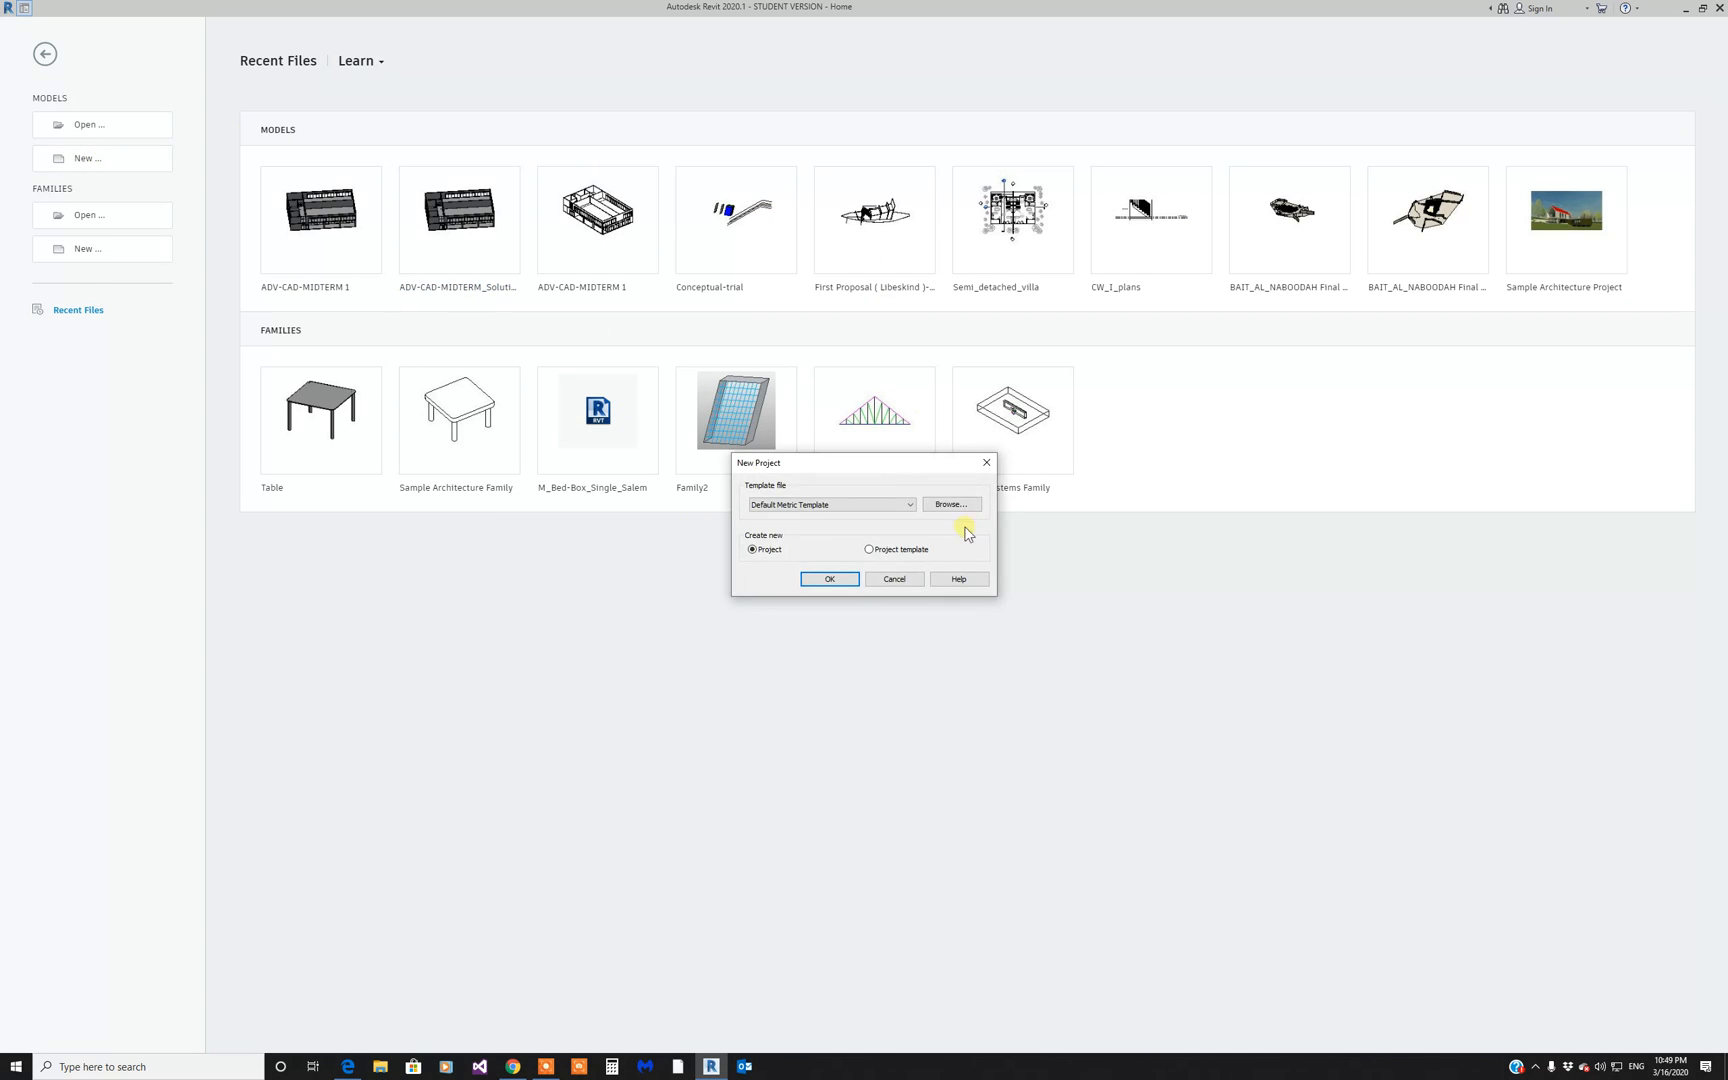
pyautogui.click(836, 583)
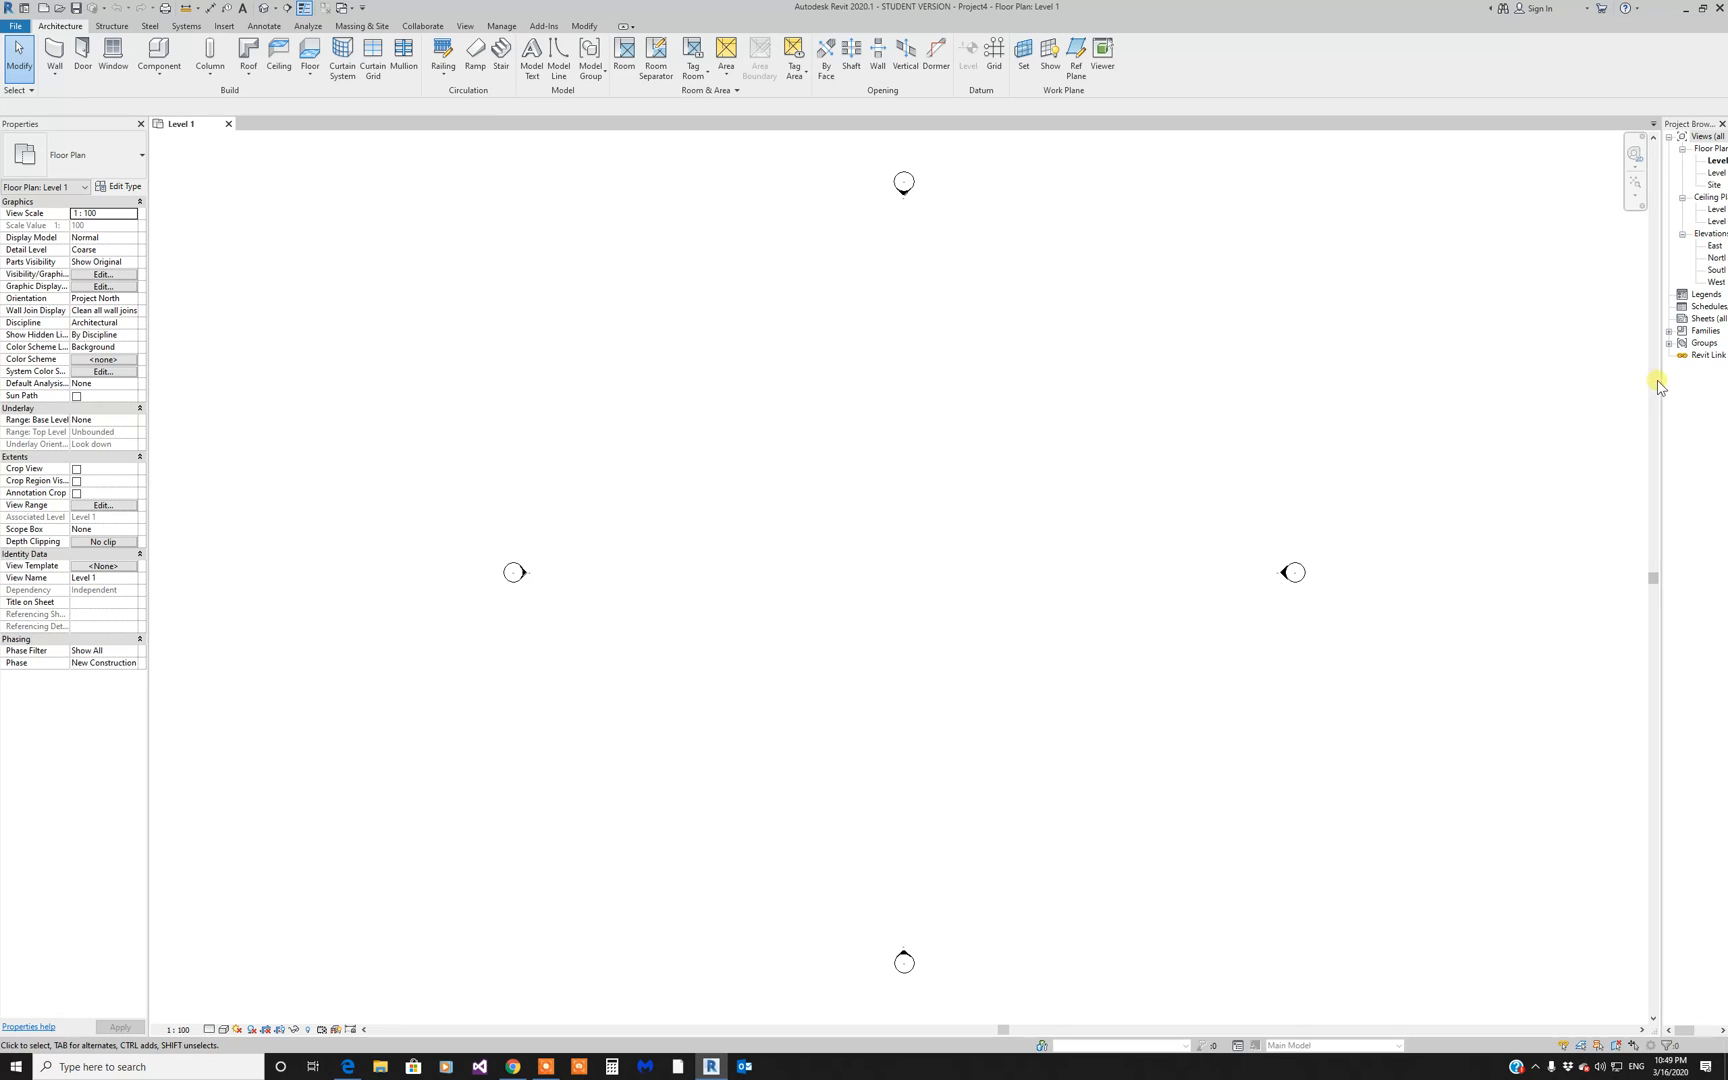
pyautogui.moveTo(1668, 383); pyautogui.dragTo(1592, 385)
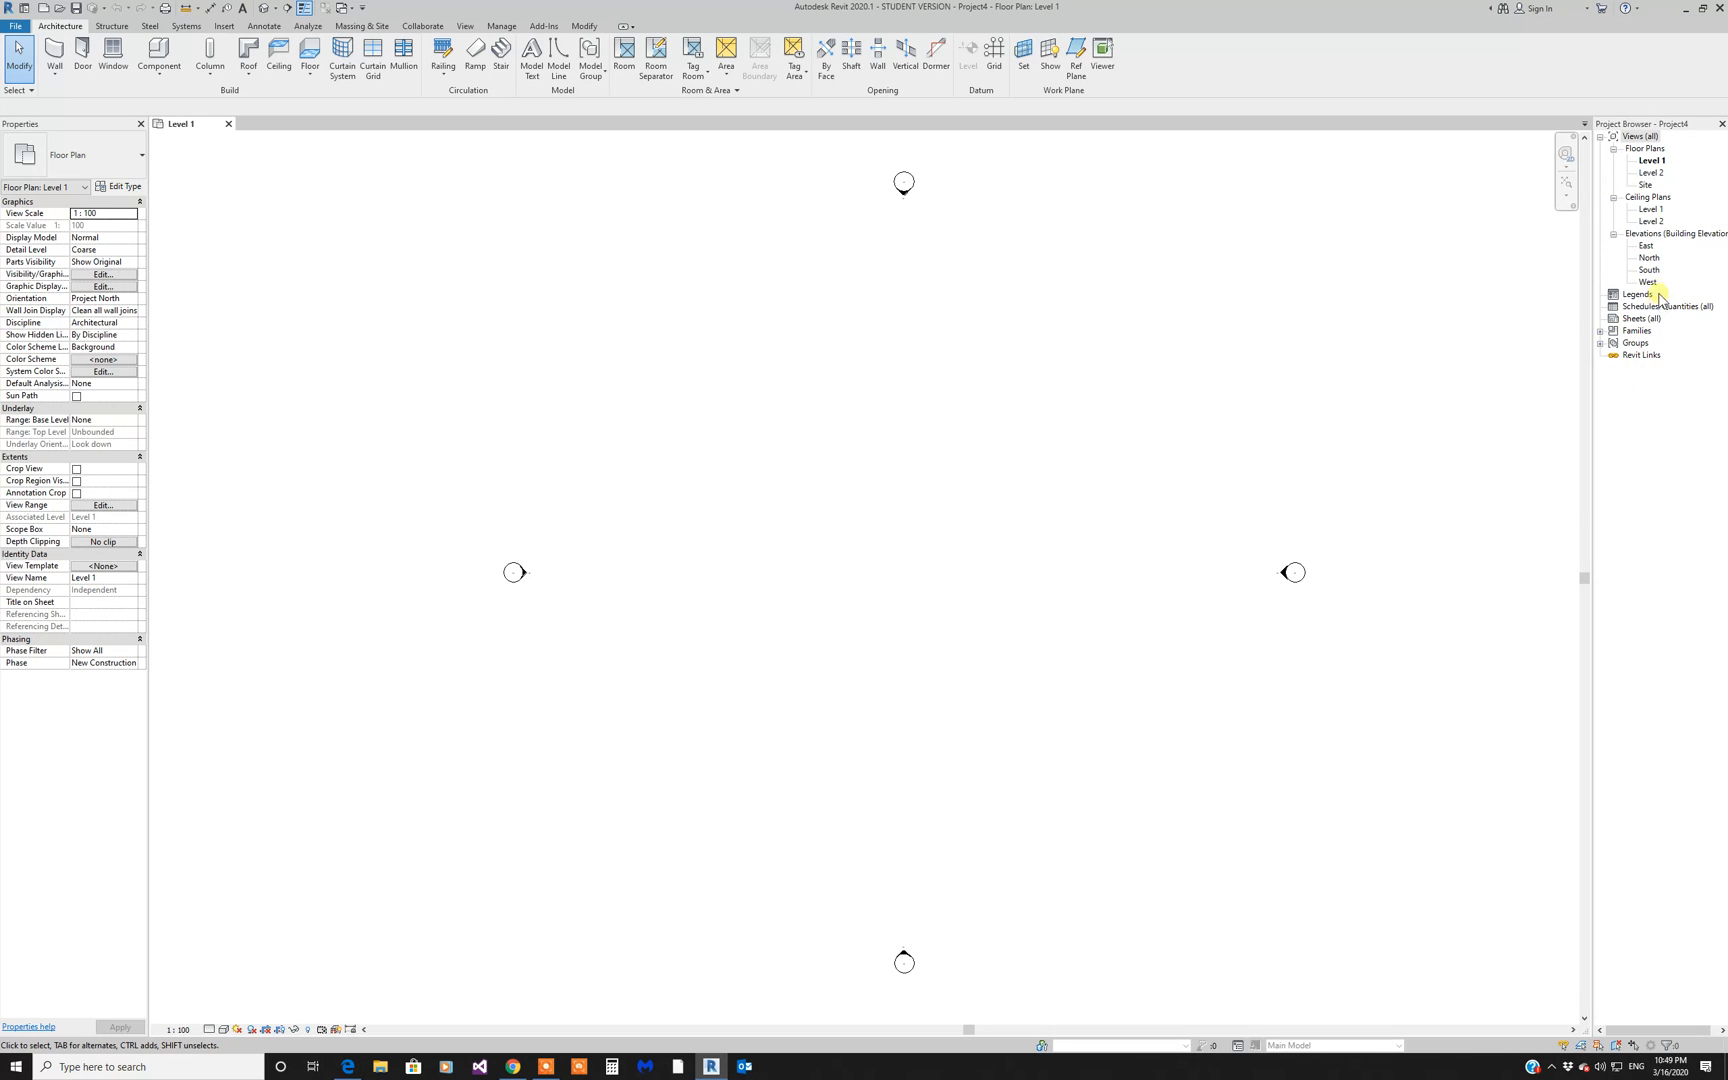
# Step: Expand the project's Furniture families down to the available M_Desk types
pyautogui.click(1601, 331)
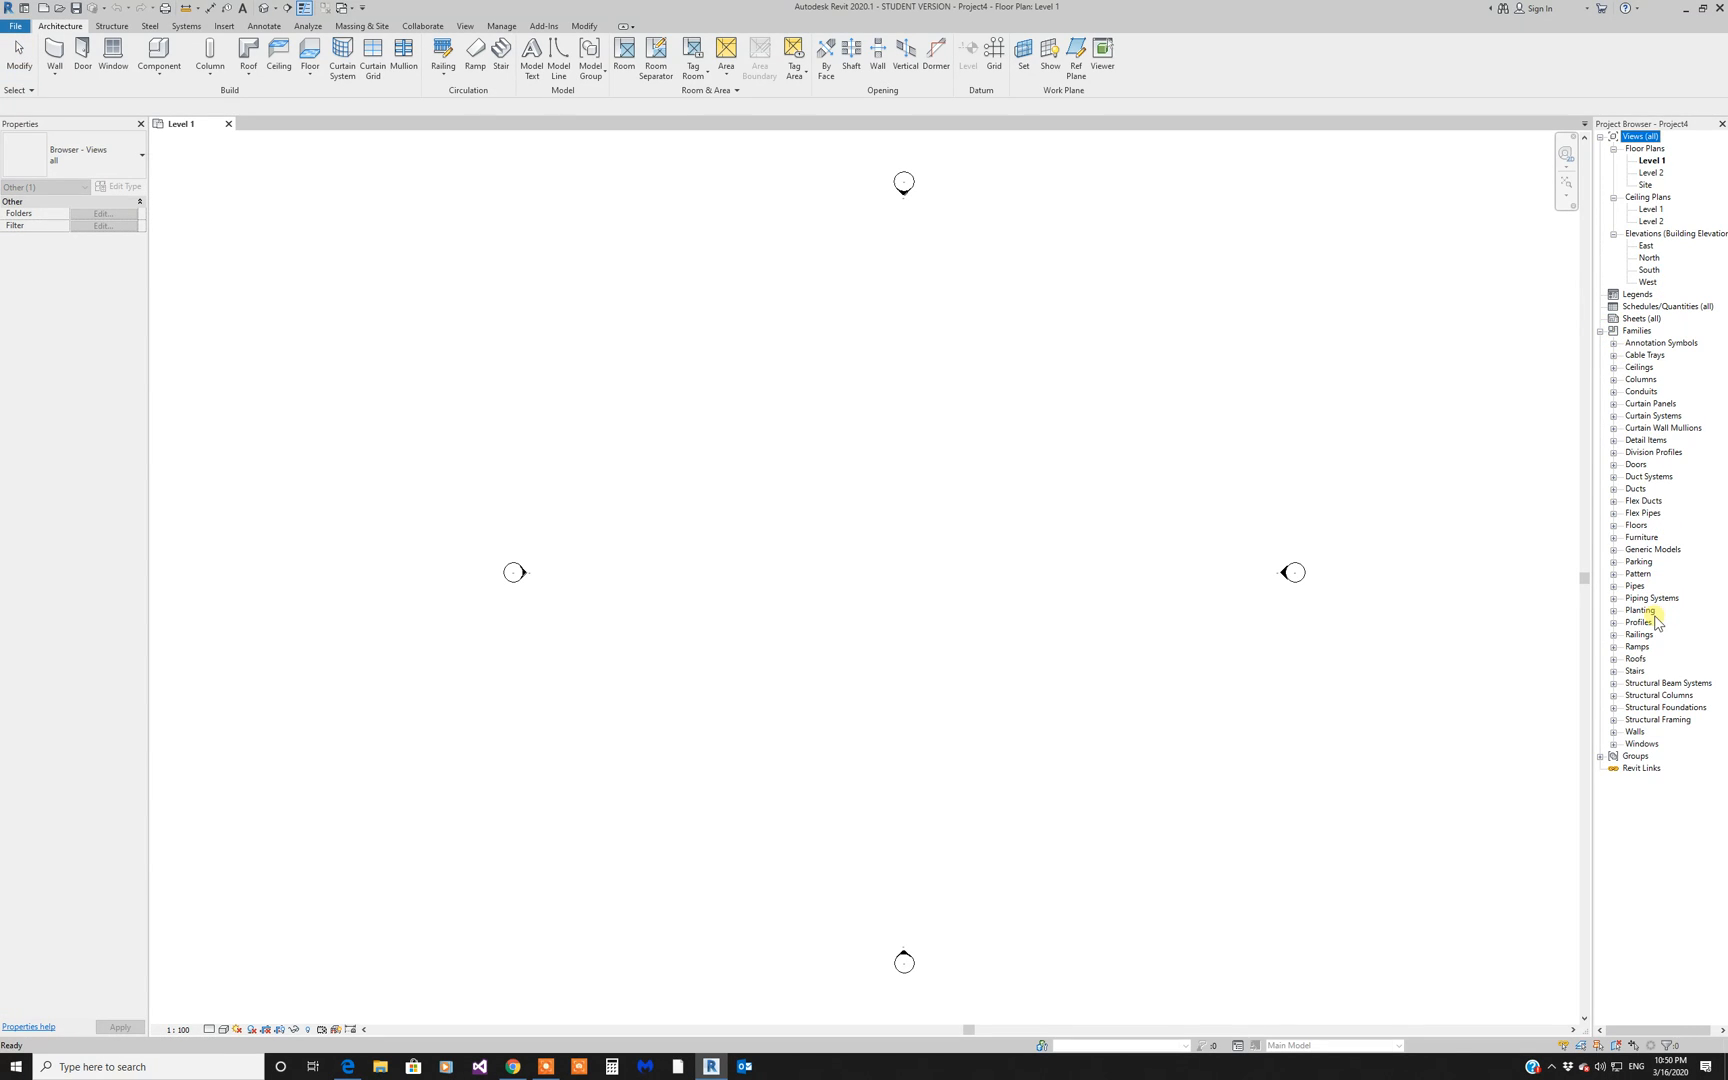
pyautogui.click(1614, 539)
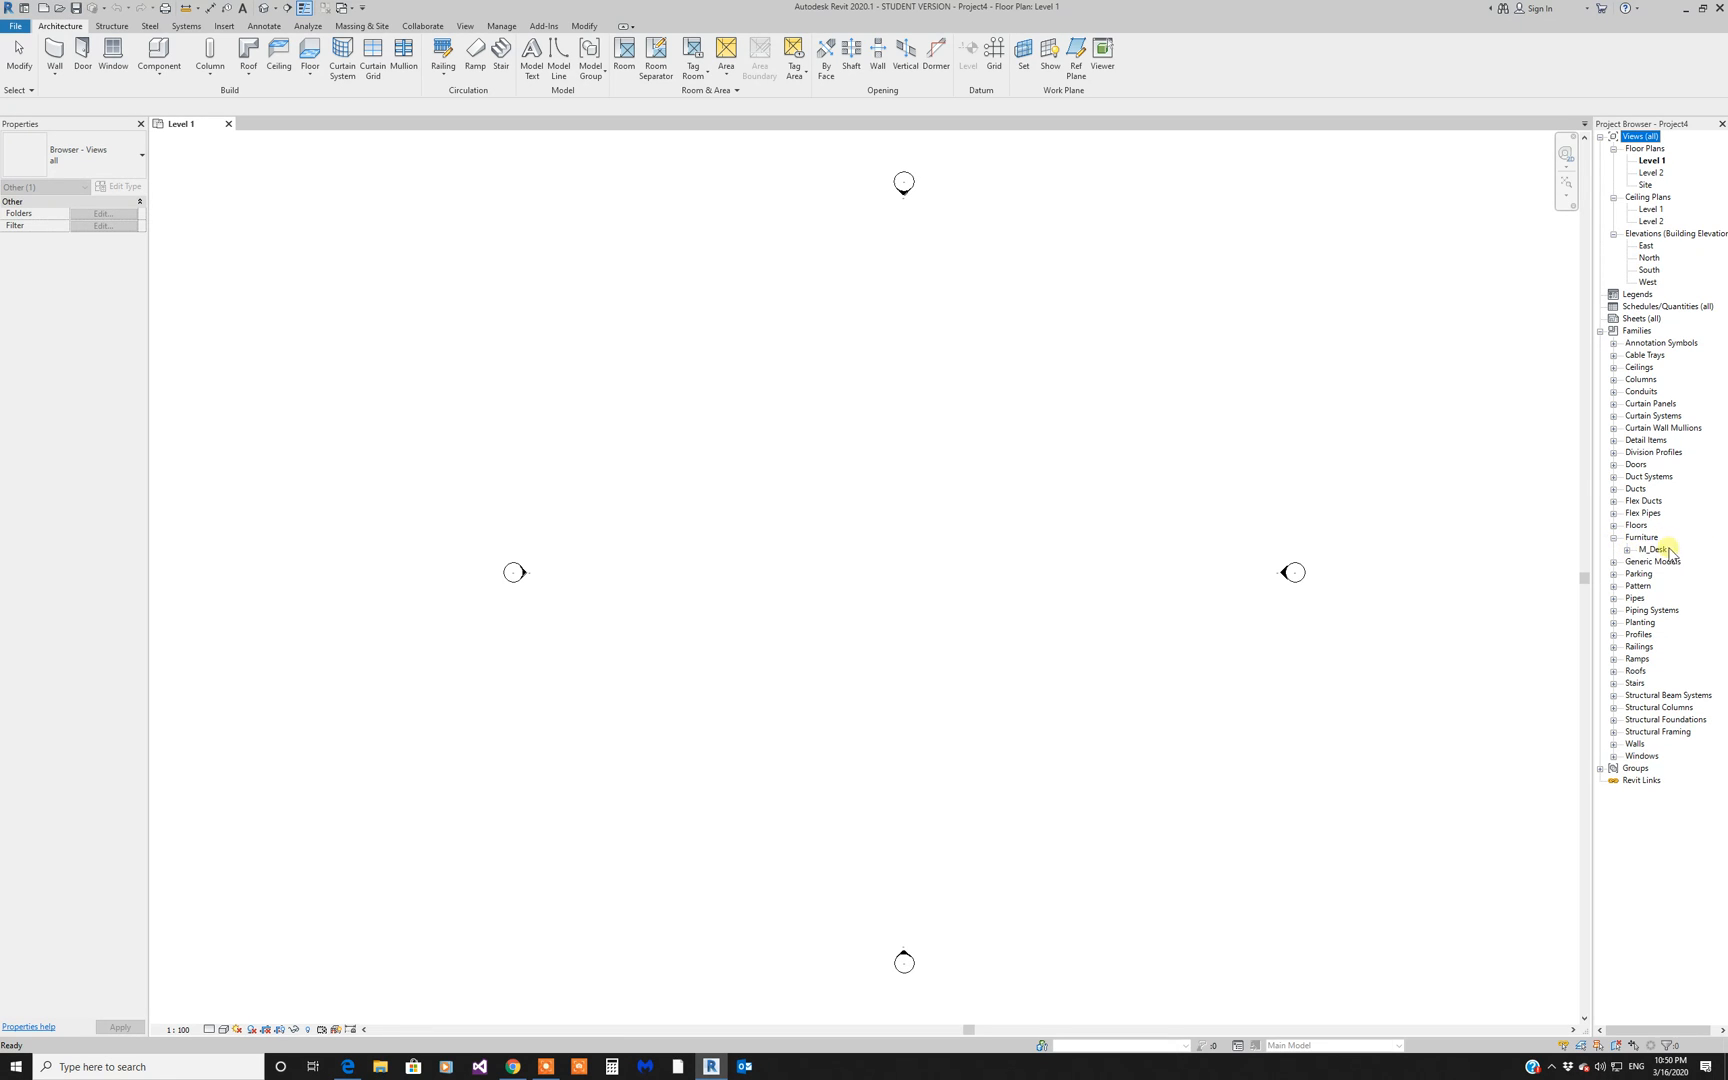
pyautogui.click(1628, 550)
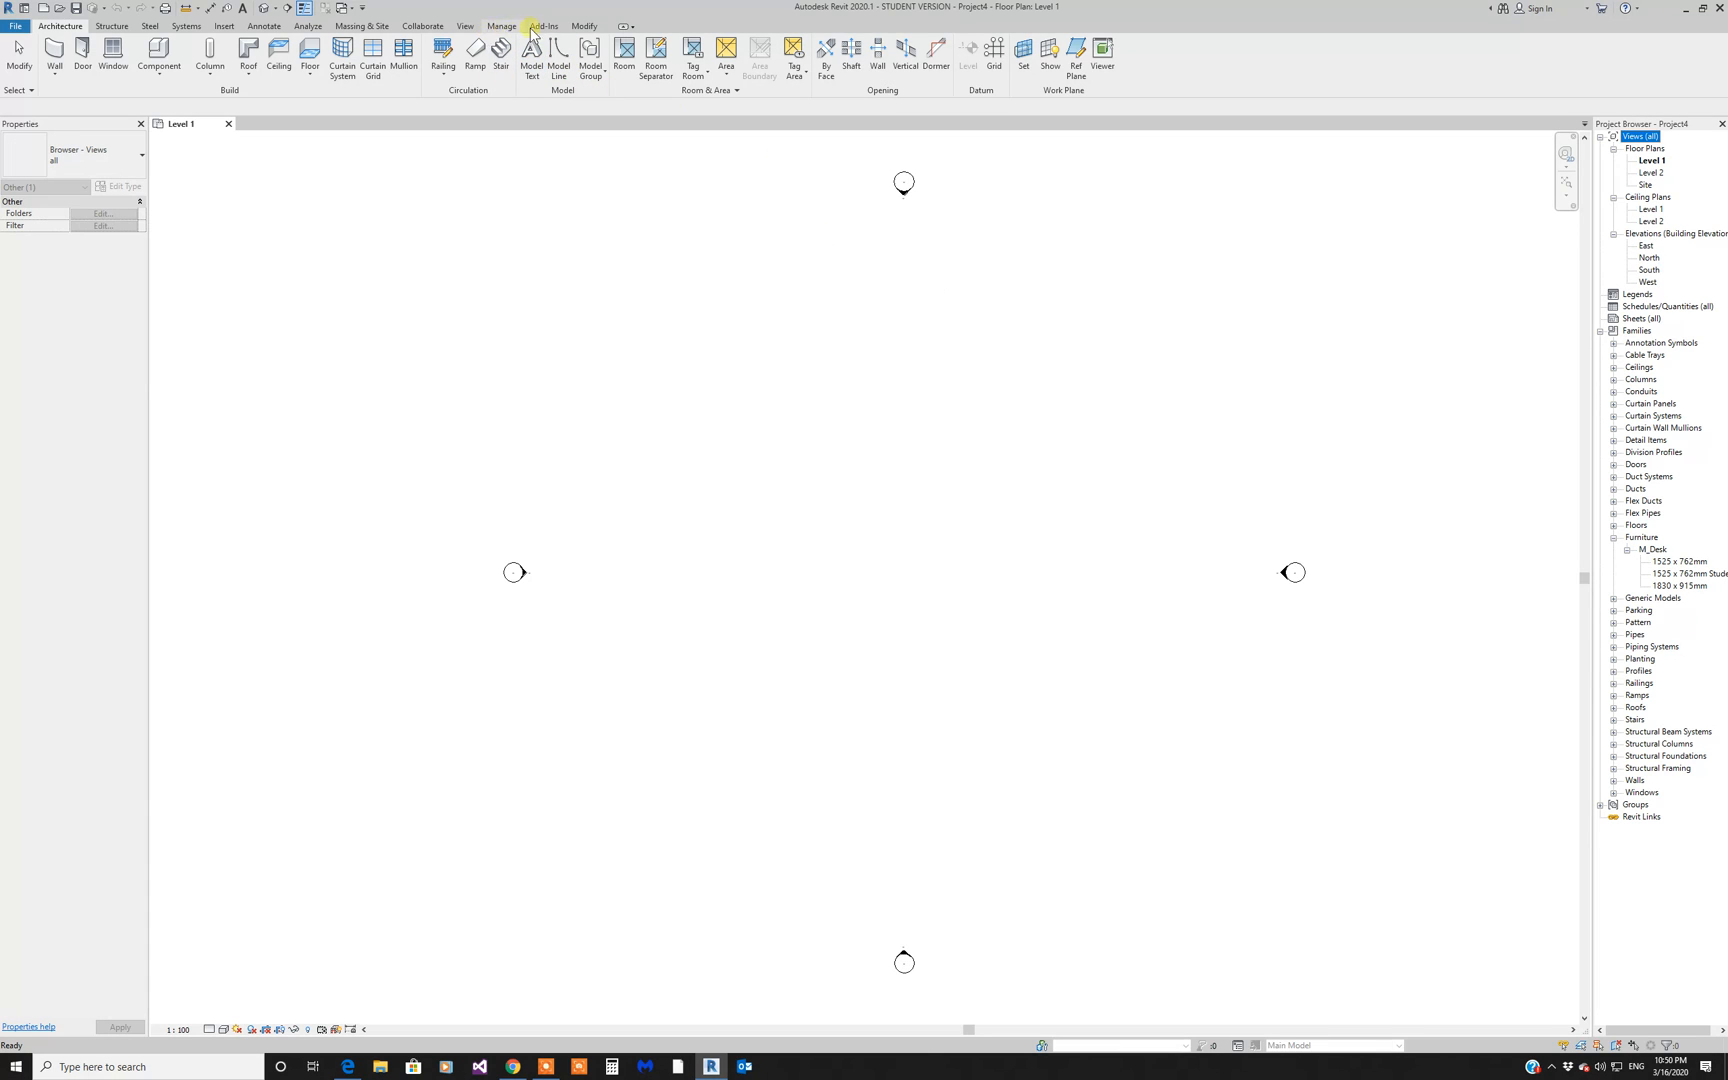
# Step: Load all the table families from M_Table-Coffee through M_Table-Round from the Tables library folder
pyautogui.click(228, 26)
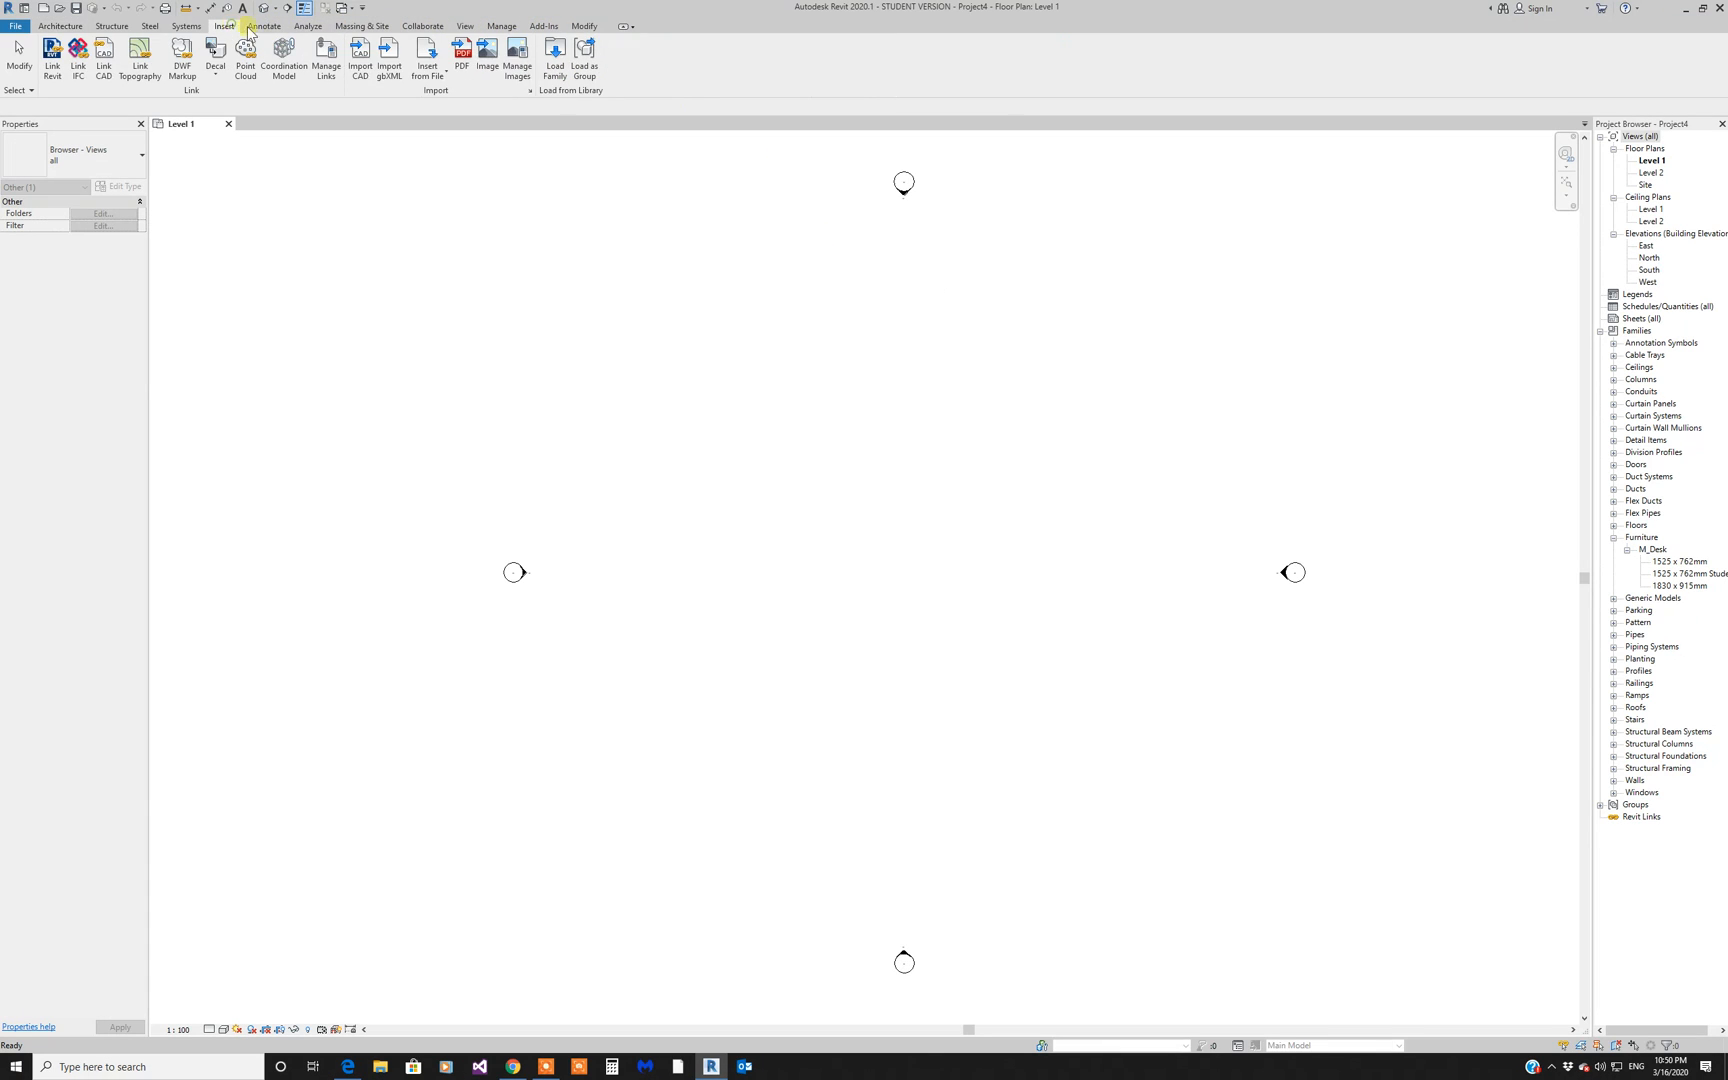
pyautogui.click(555, 60)
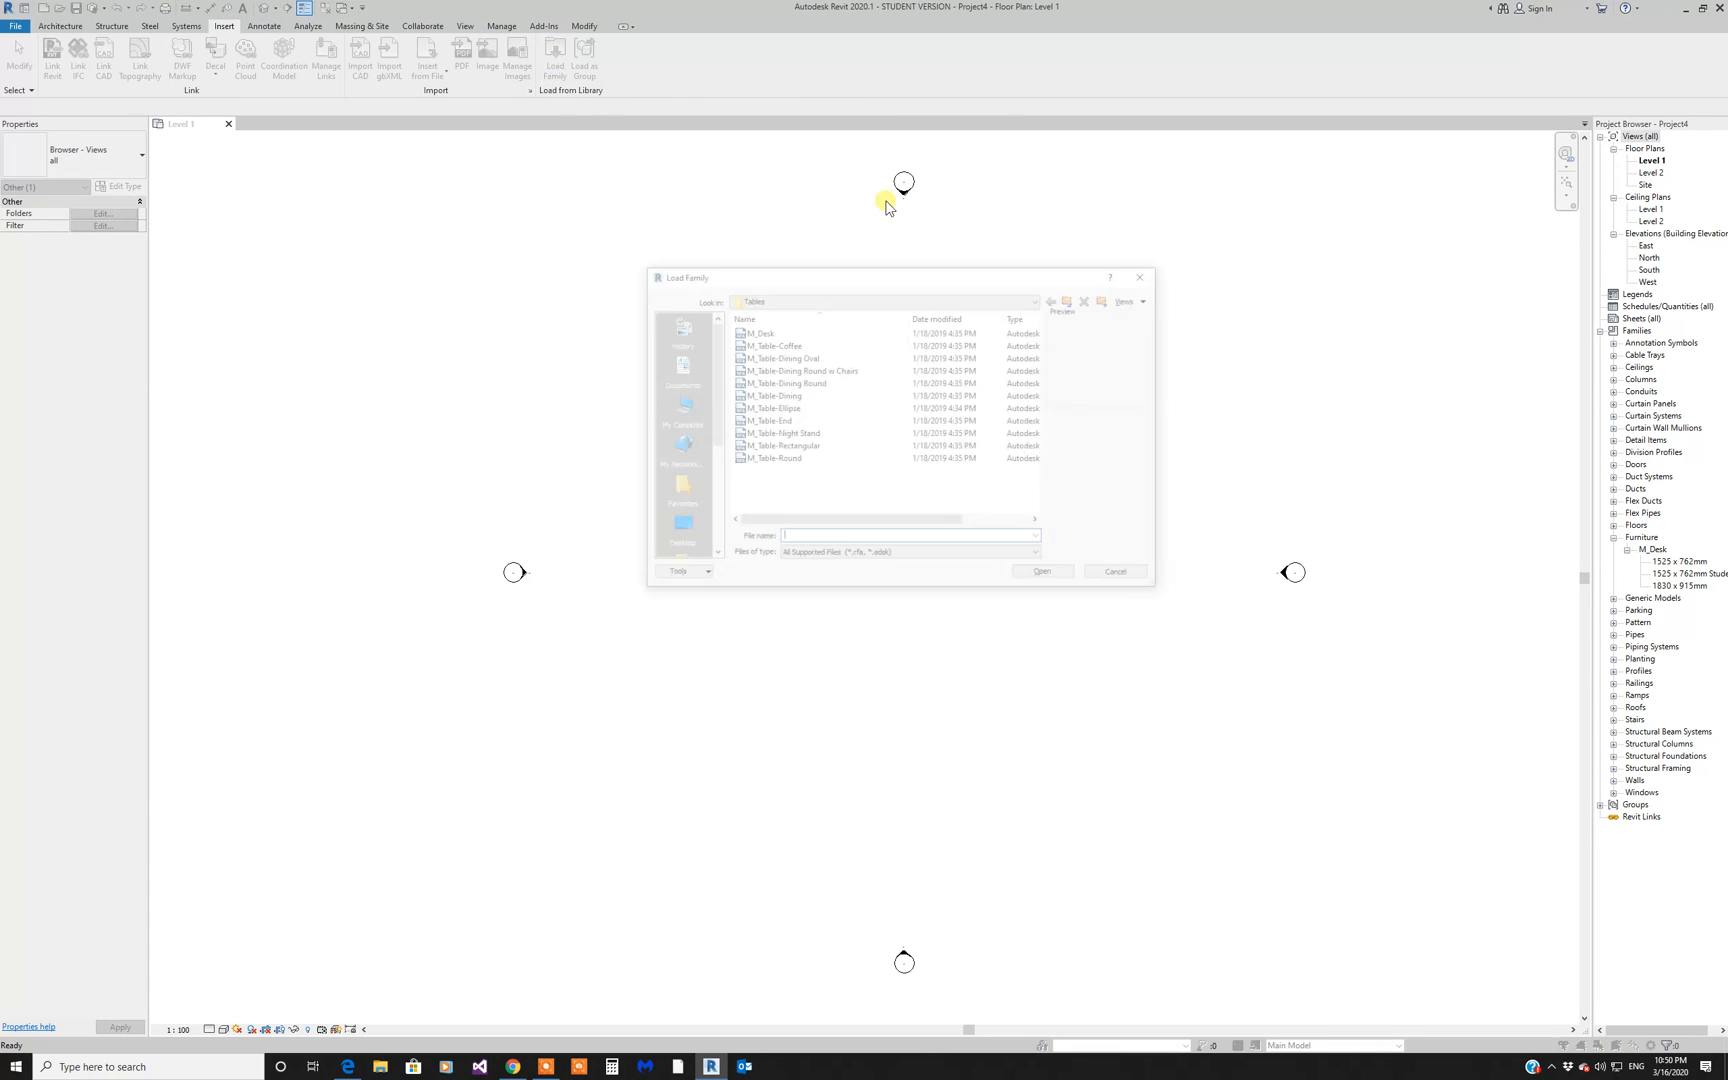
pyautogui.click(778, 344)
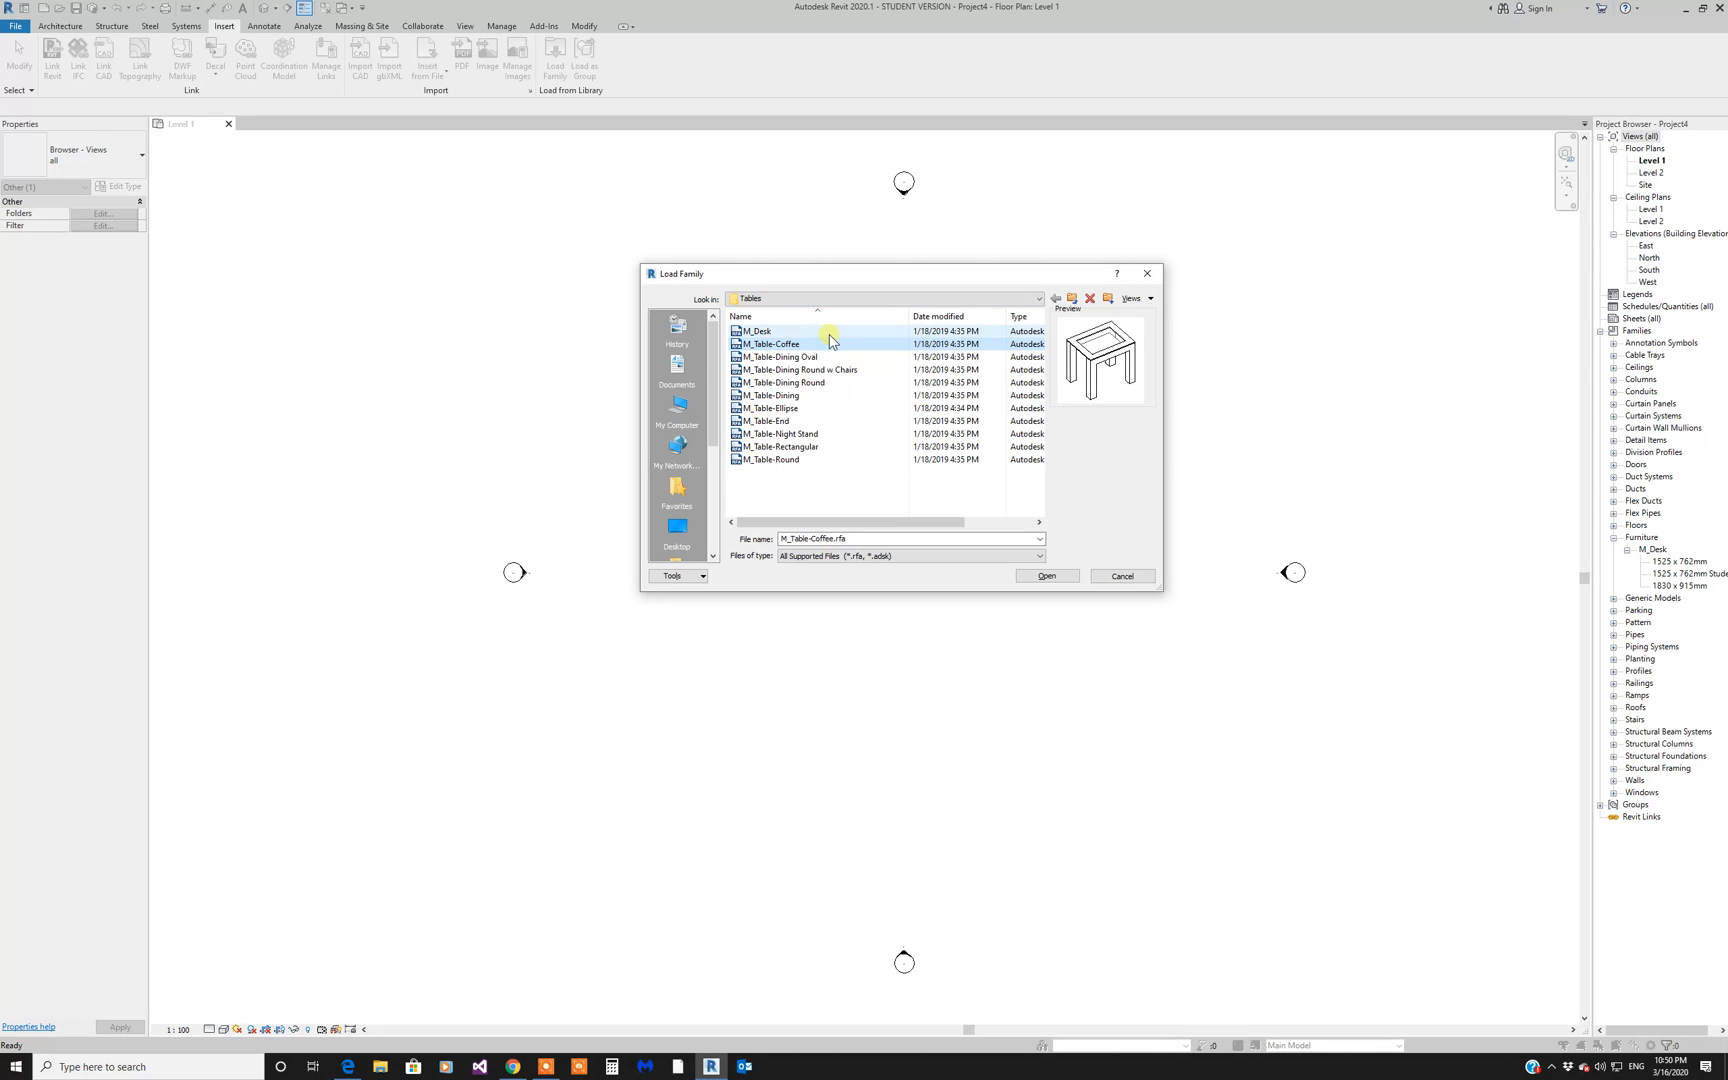
pyautogui.keyDown('shift'); pyautogui.click(790, 461); pyautogui.keyUp('shift')
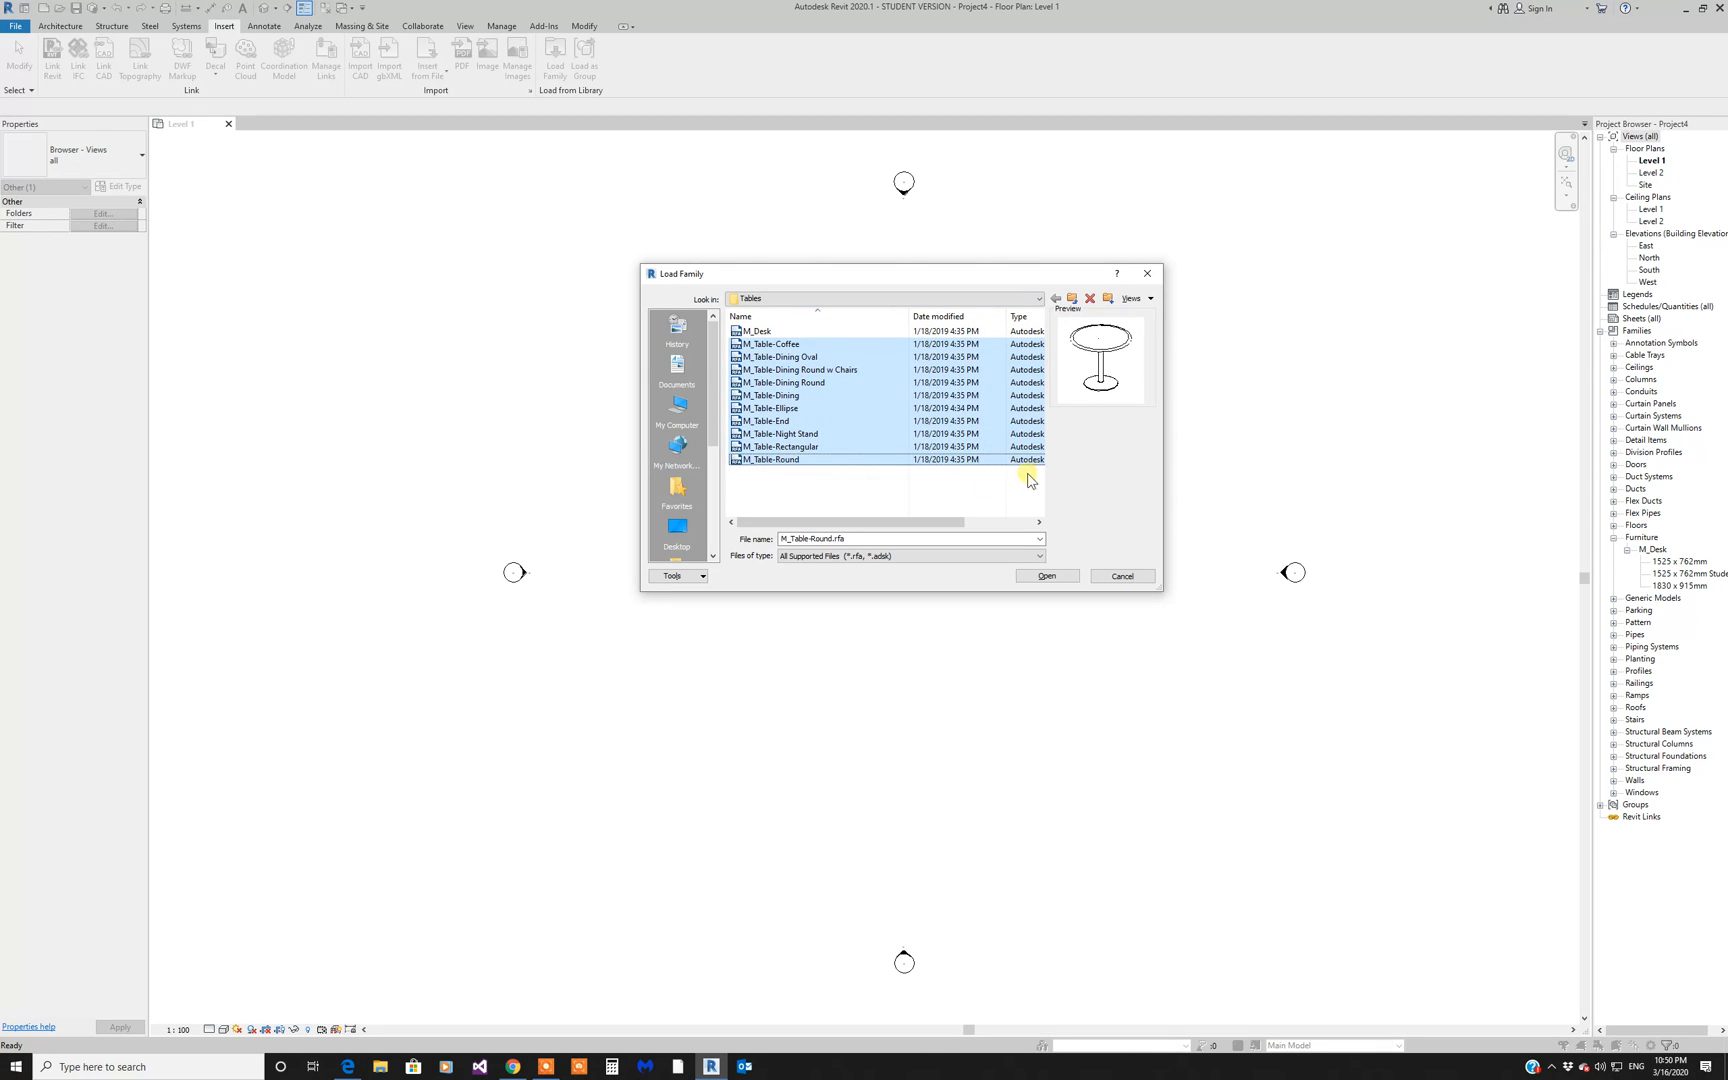
pyautogui.click(1046, 577)
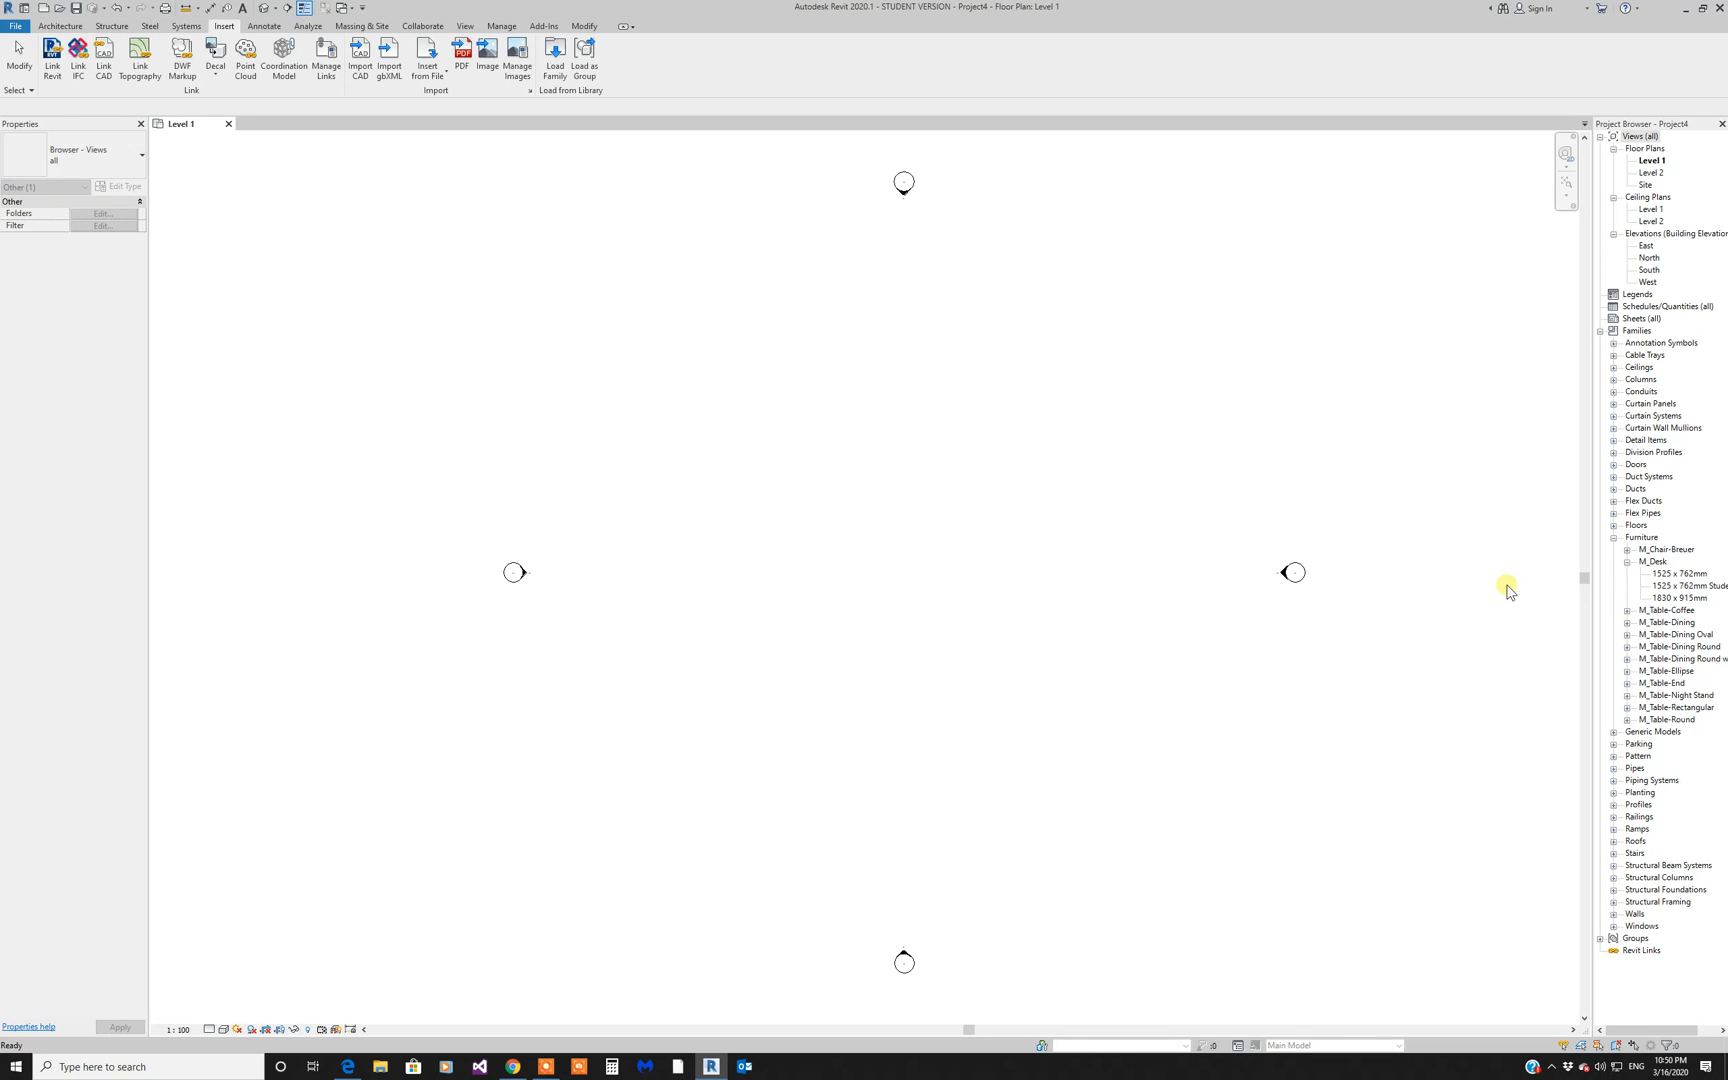
# Step: Place one M_Table-Dining table of type 0762 x 1525mm between the elevation markers on the Level 1 plan
pyautogui.click(1627, 622)
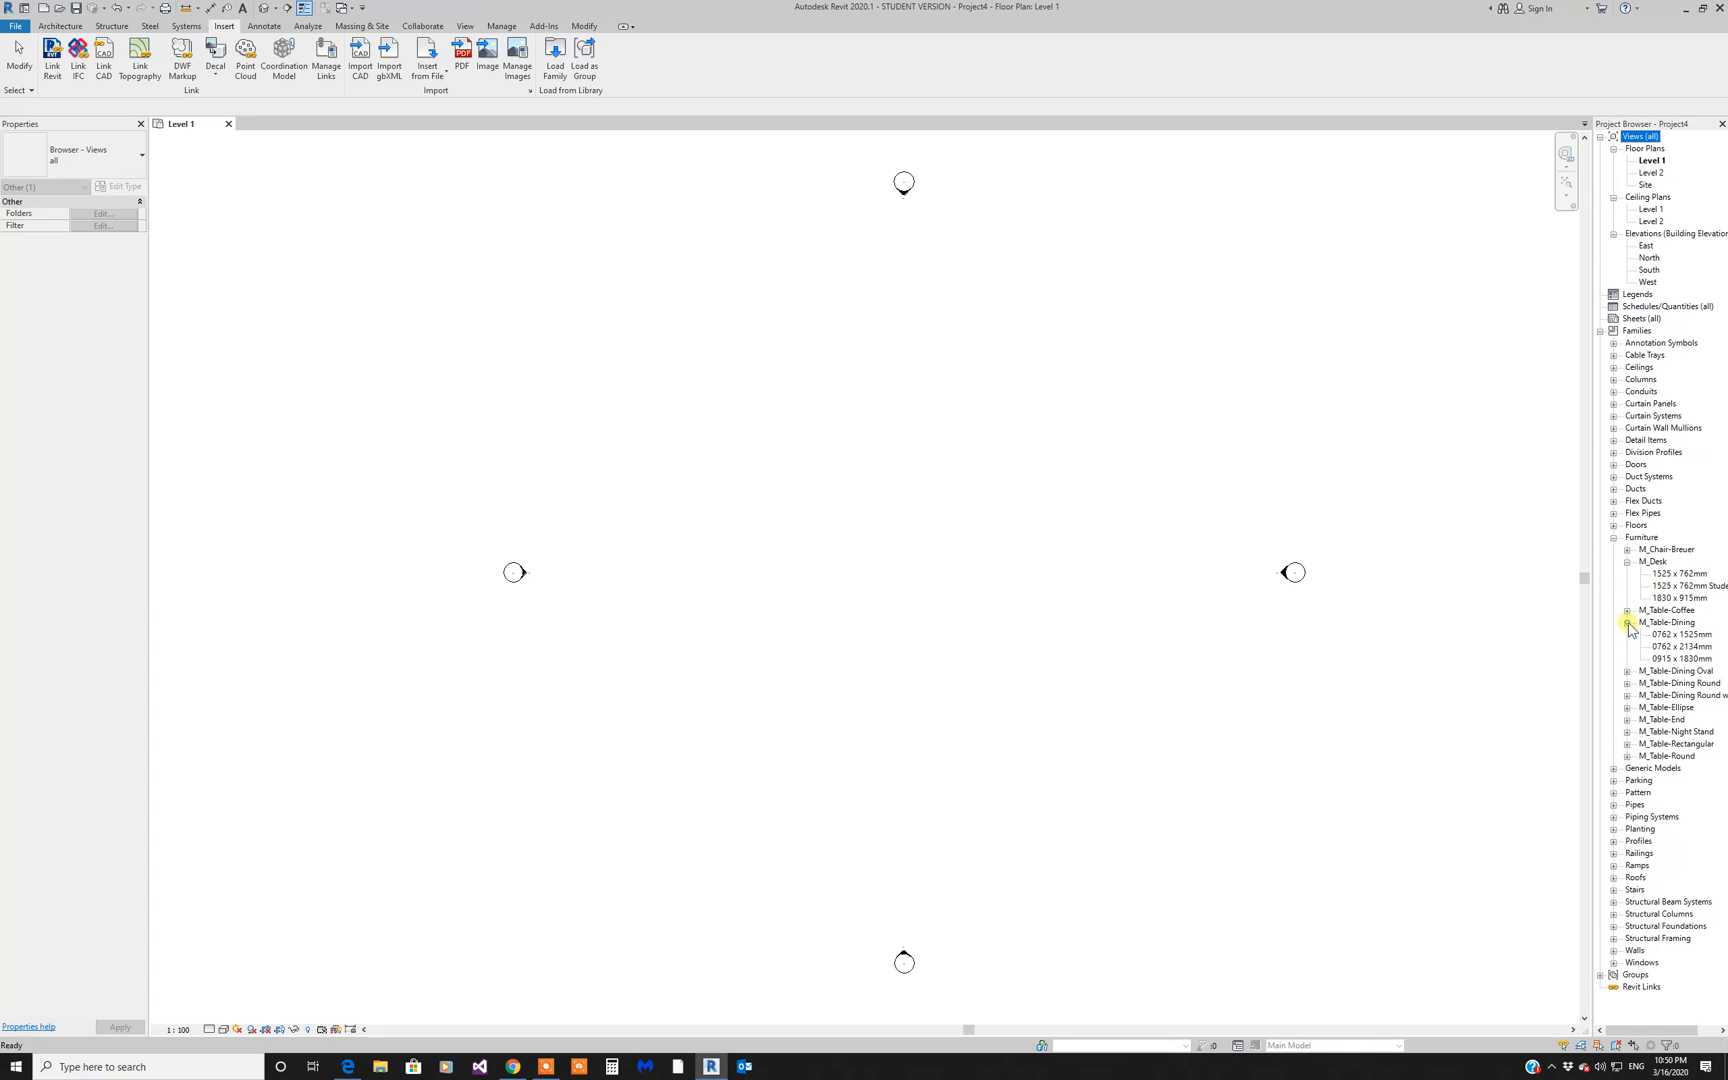
pyautogui.click(1667, 636)
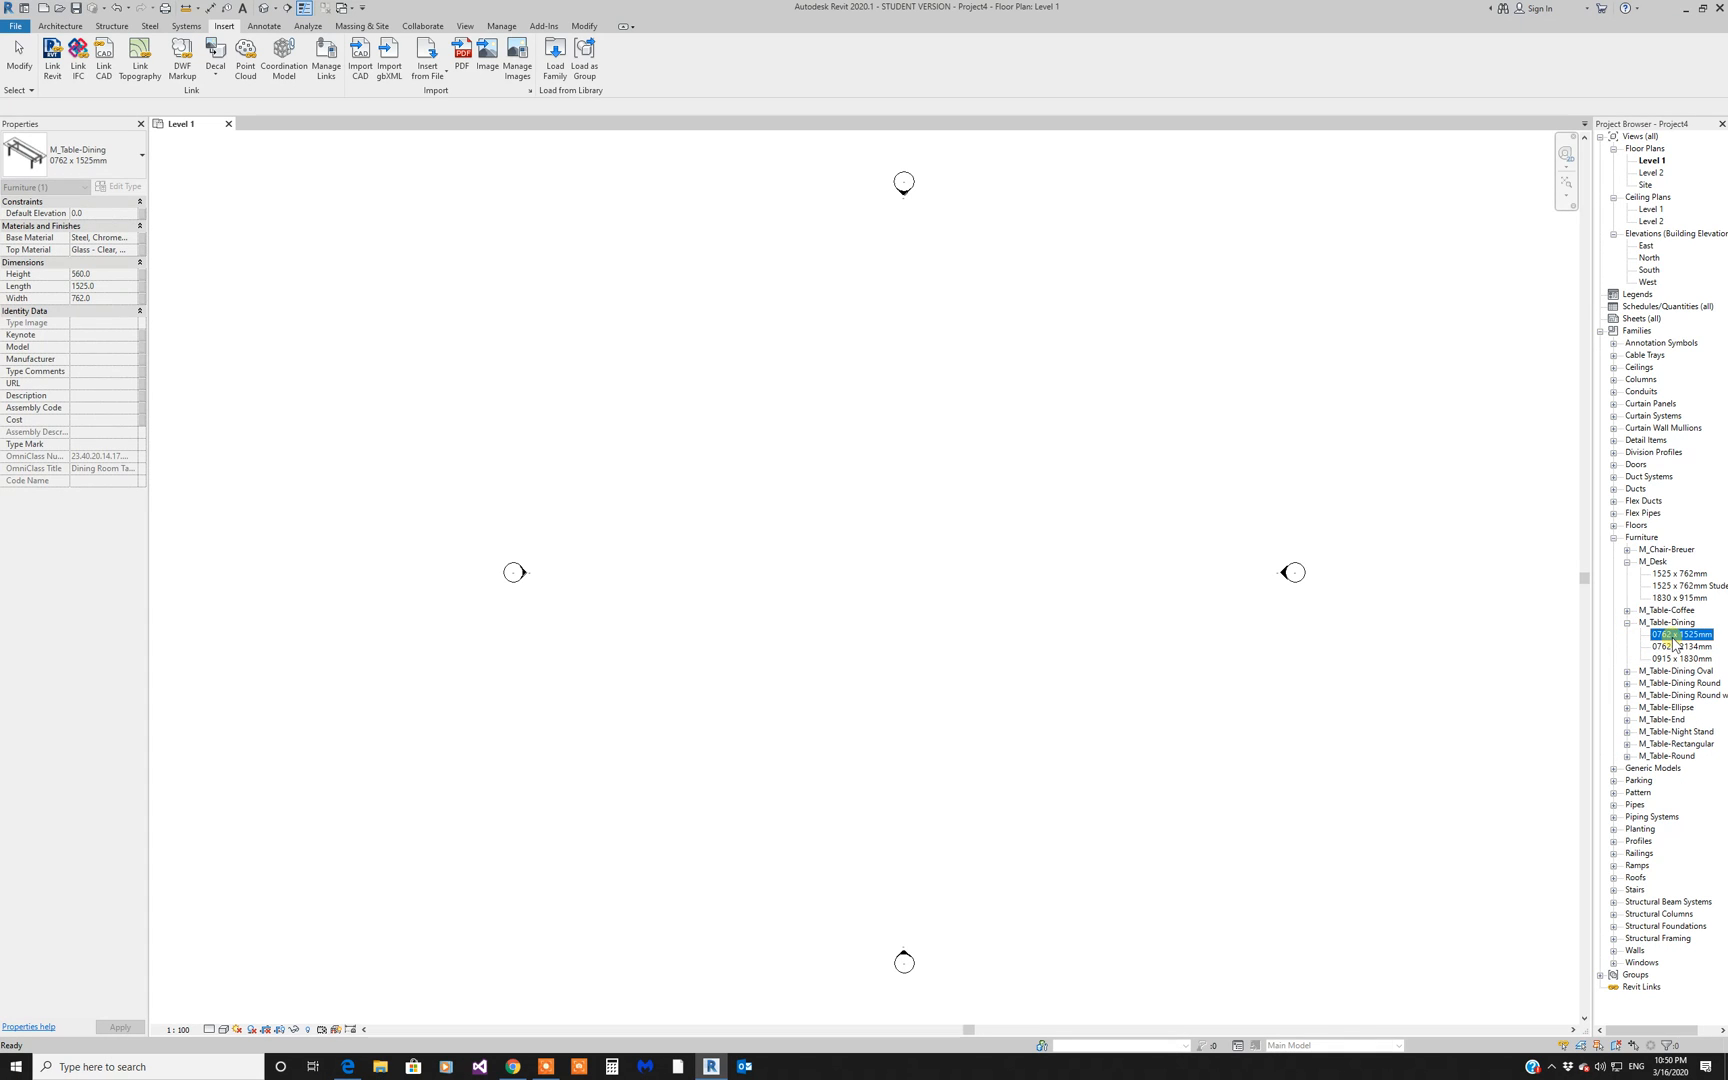
pyautogui.moveTo(892, 522); pyautogui.dragTo(882, 511)
pyautogui.click(884, 512)
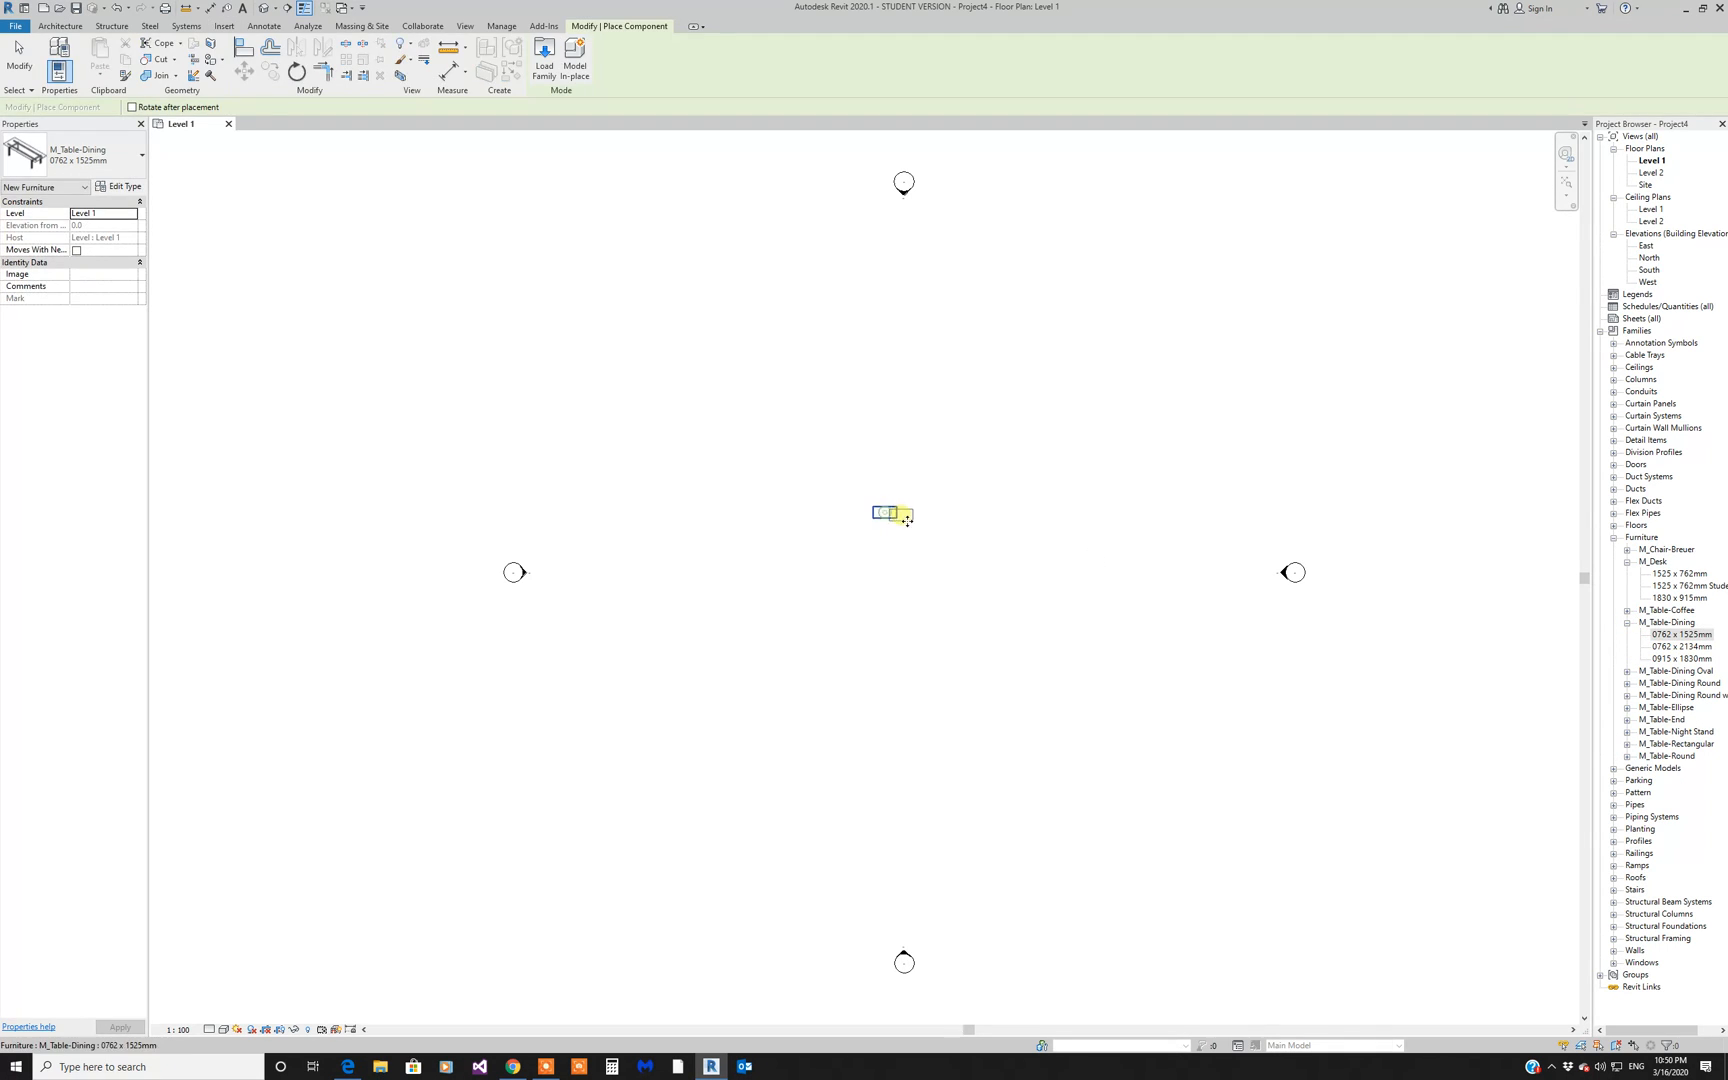
pyautogui.click(18, 66)
pyautogui.scroll(6, 856, 505)
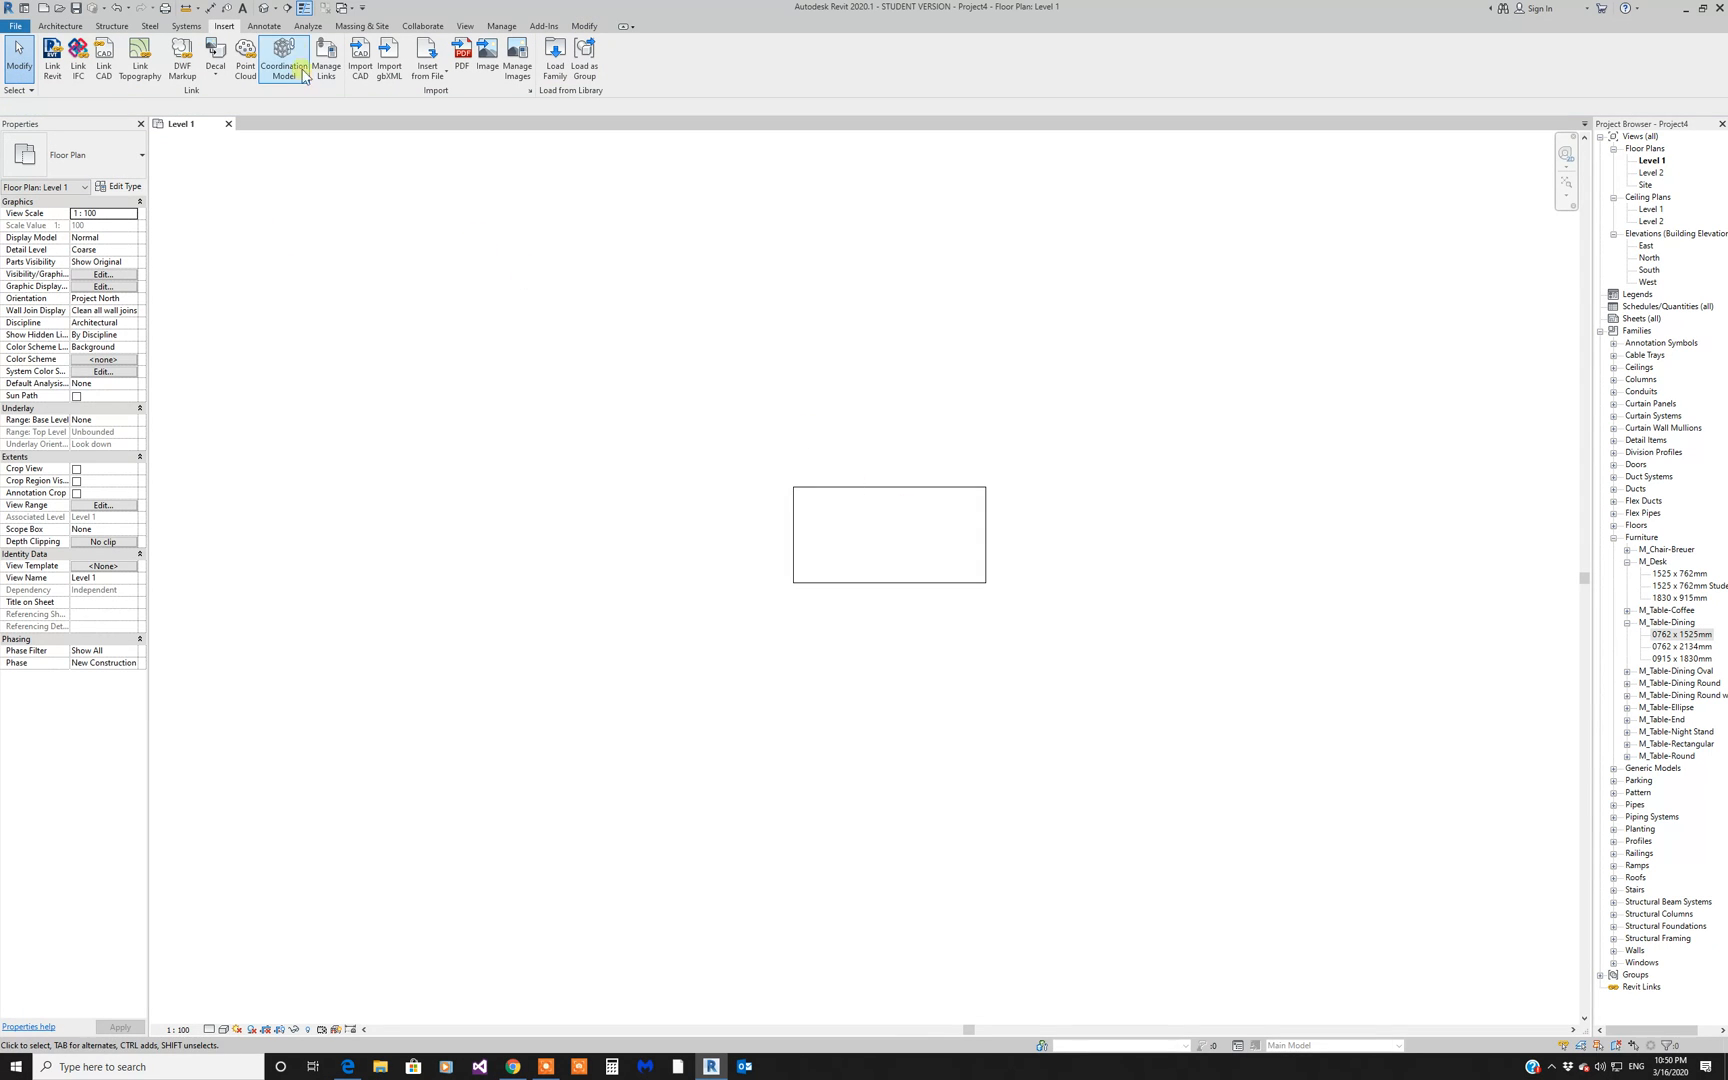
# Step: Open the default 3D view and examine the placed dining table up close
pyautogui.click(265, 9)
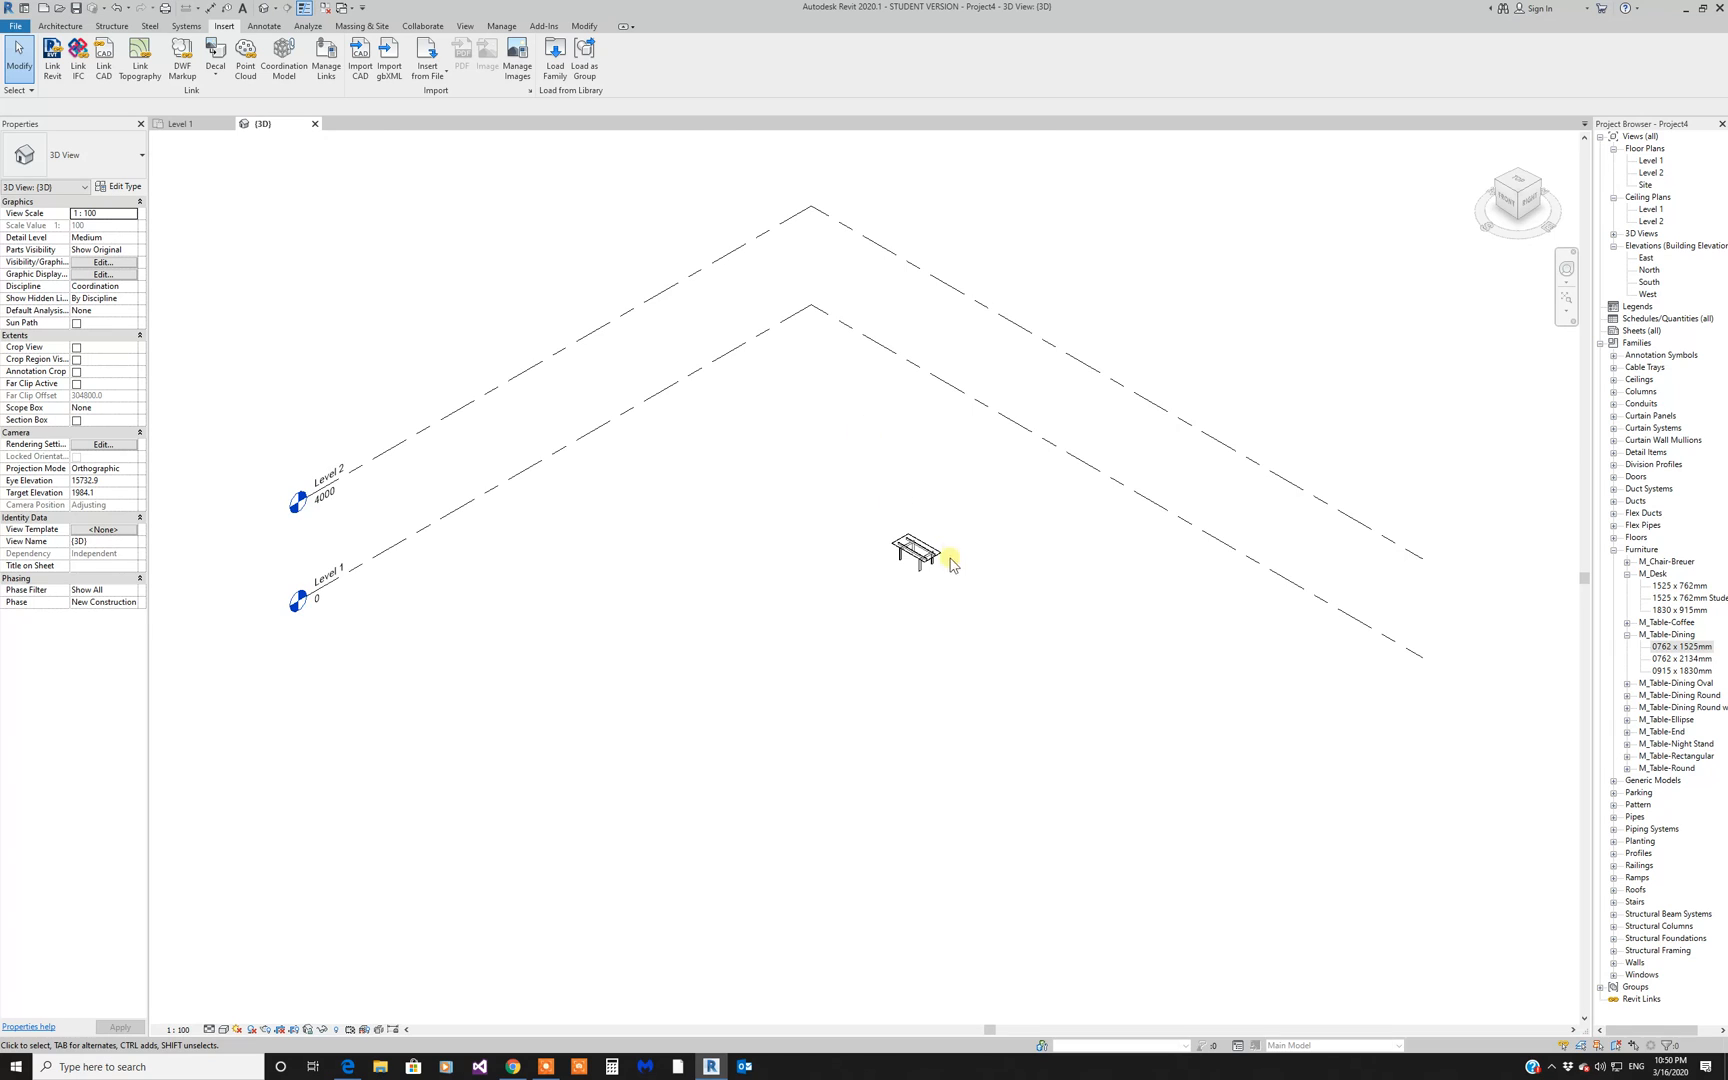
pyautogui.scroll(5, 930, 555)
pyautogui.scroll(8, 898, 560)
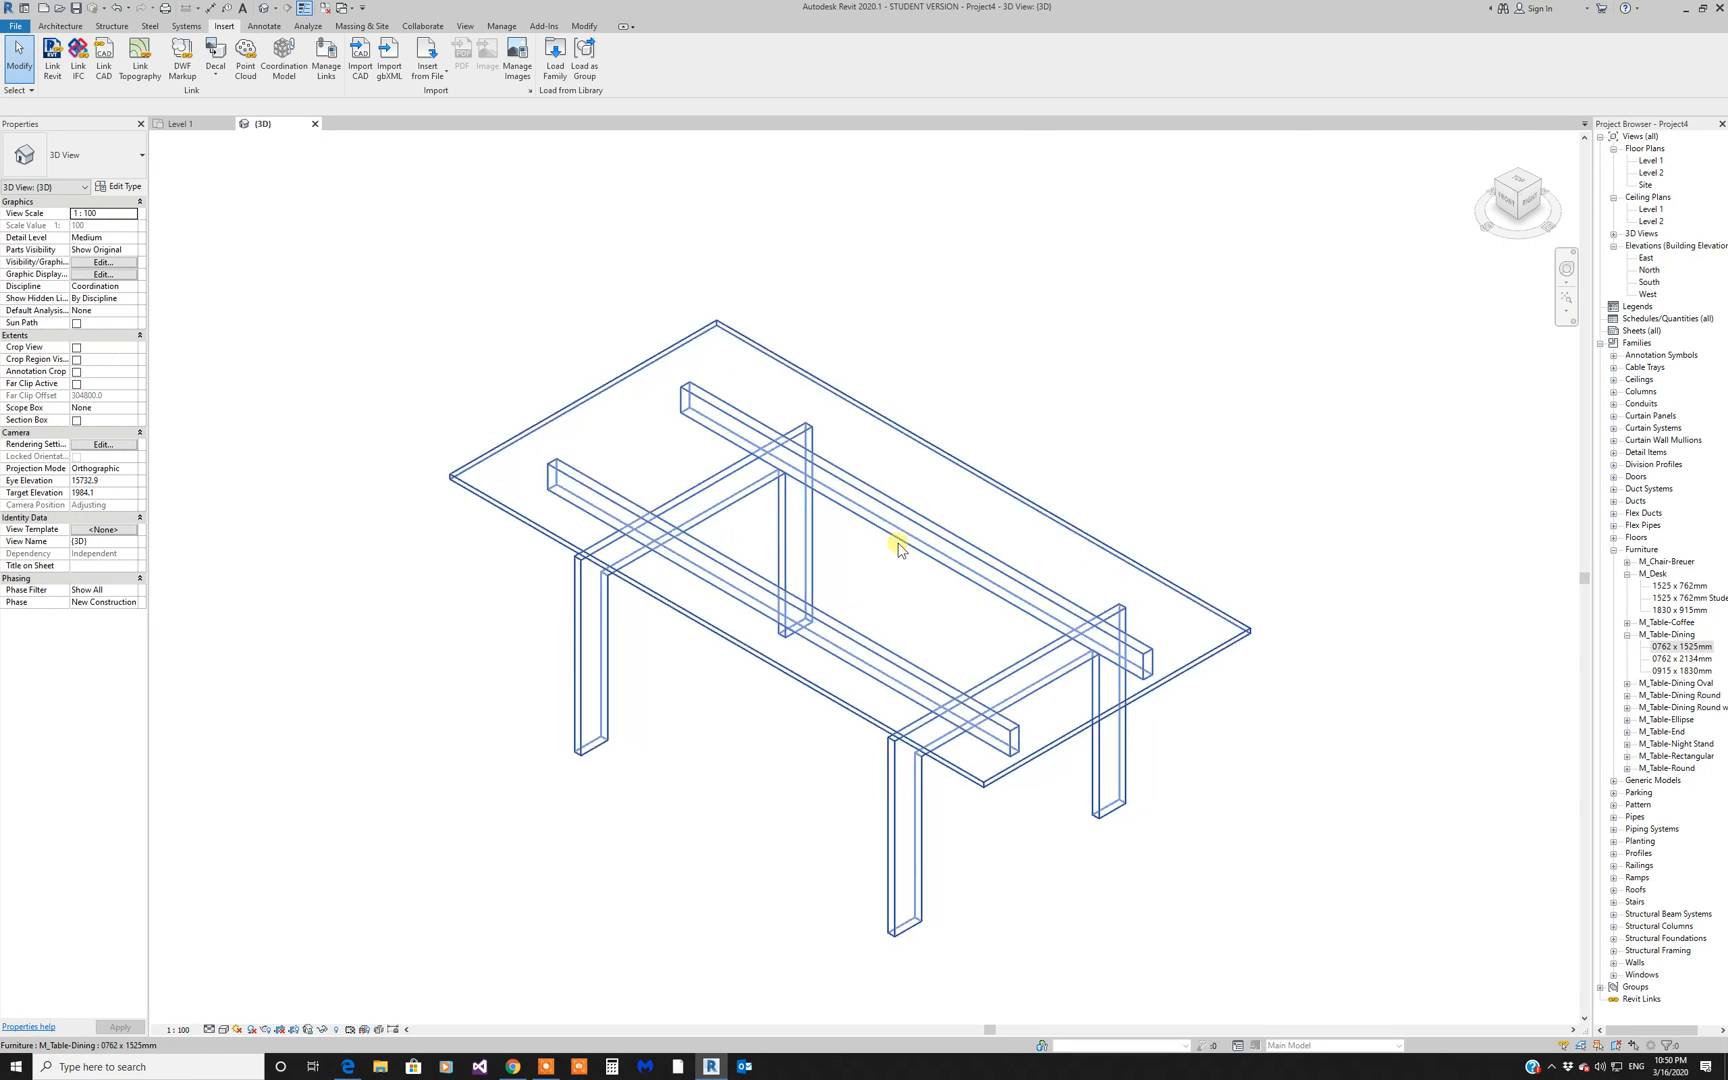
# Step: Open the placed dining table's family for editing and show its Ref. Level floor plan
pyautogui.click(1003, 490)
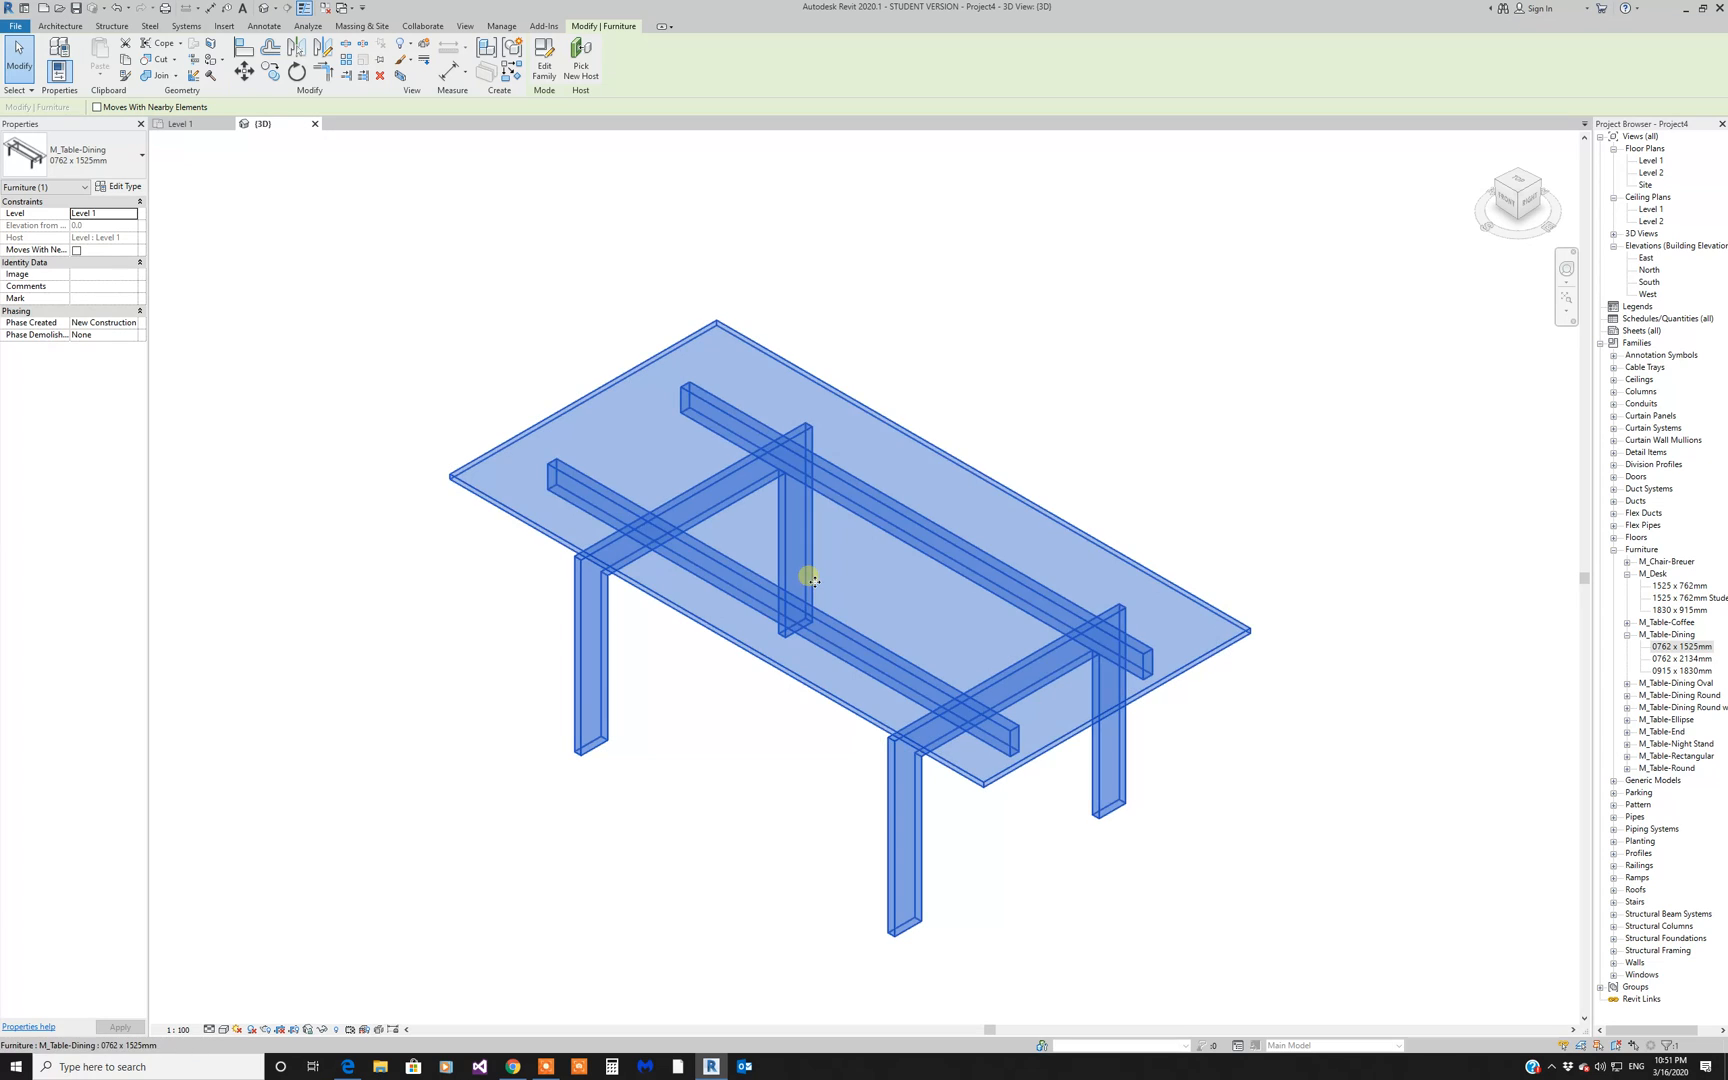
pyautogui.click(544, 56)
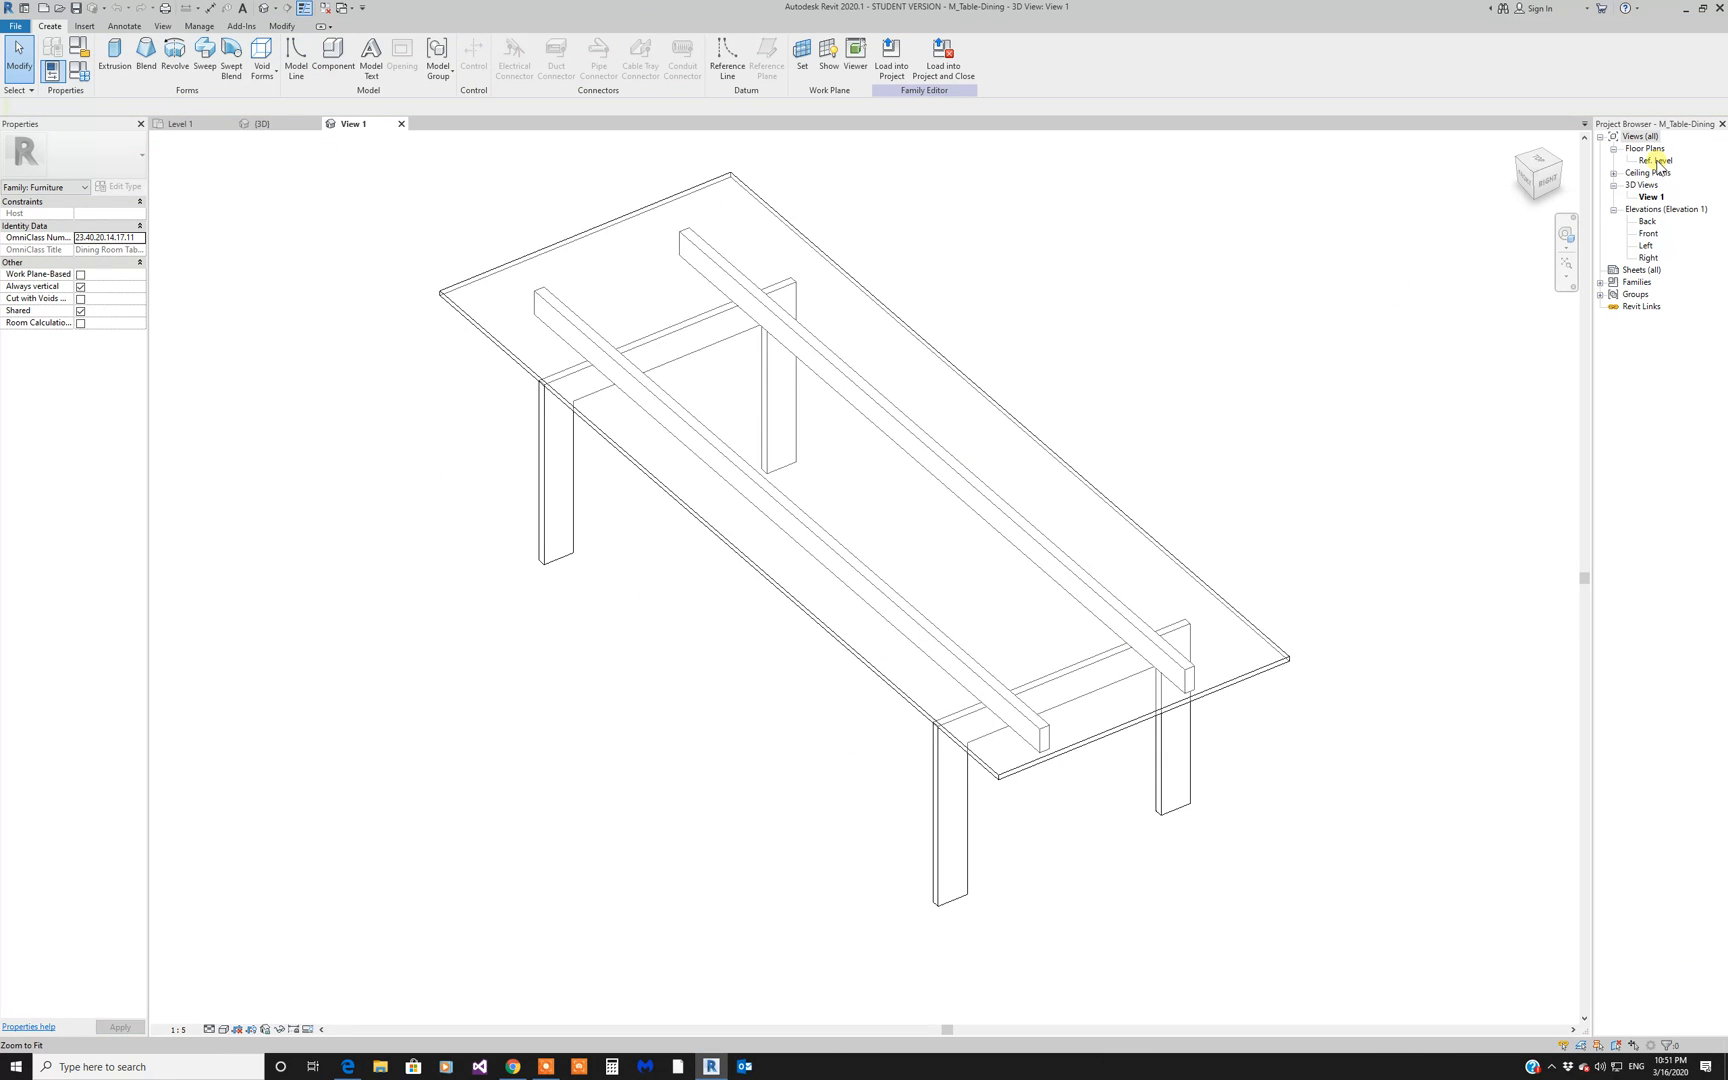
pyautogui.doubleClick(1655, 161)
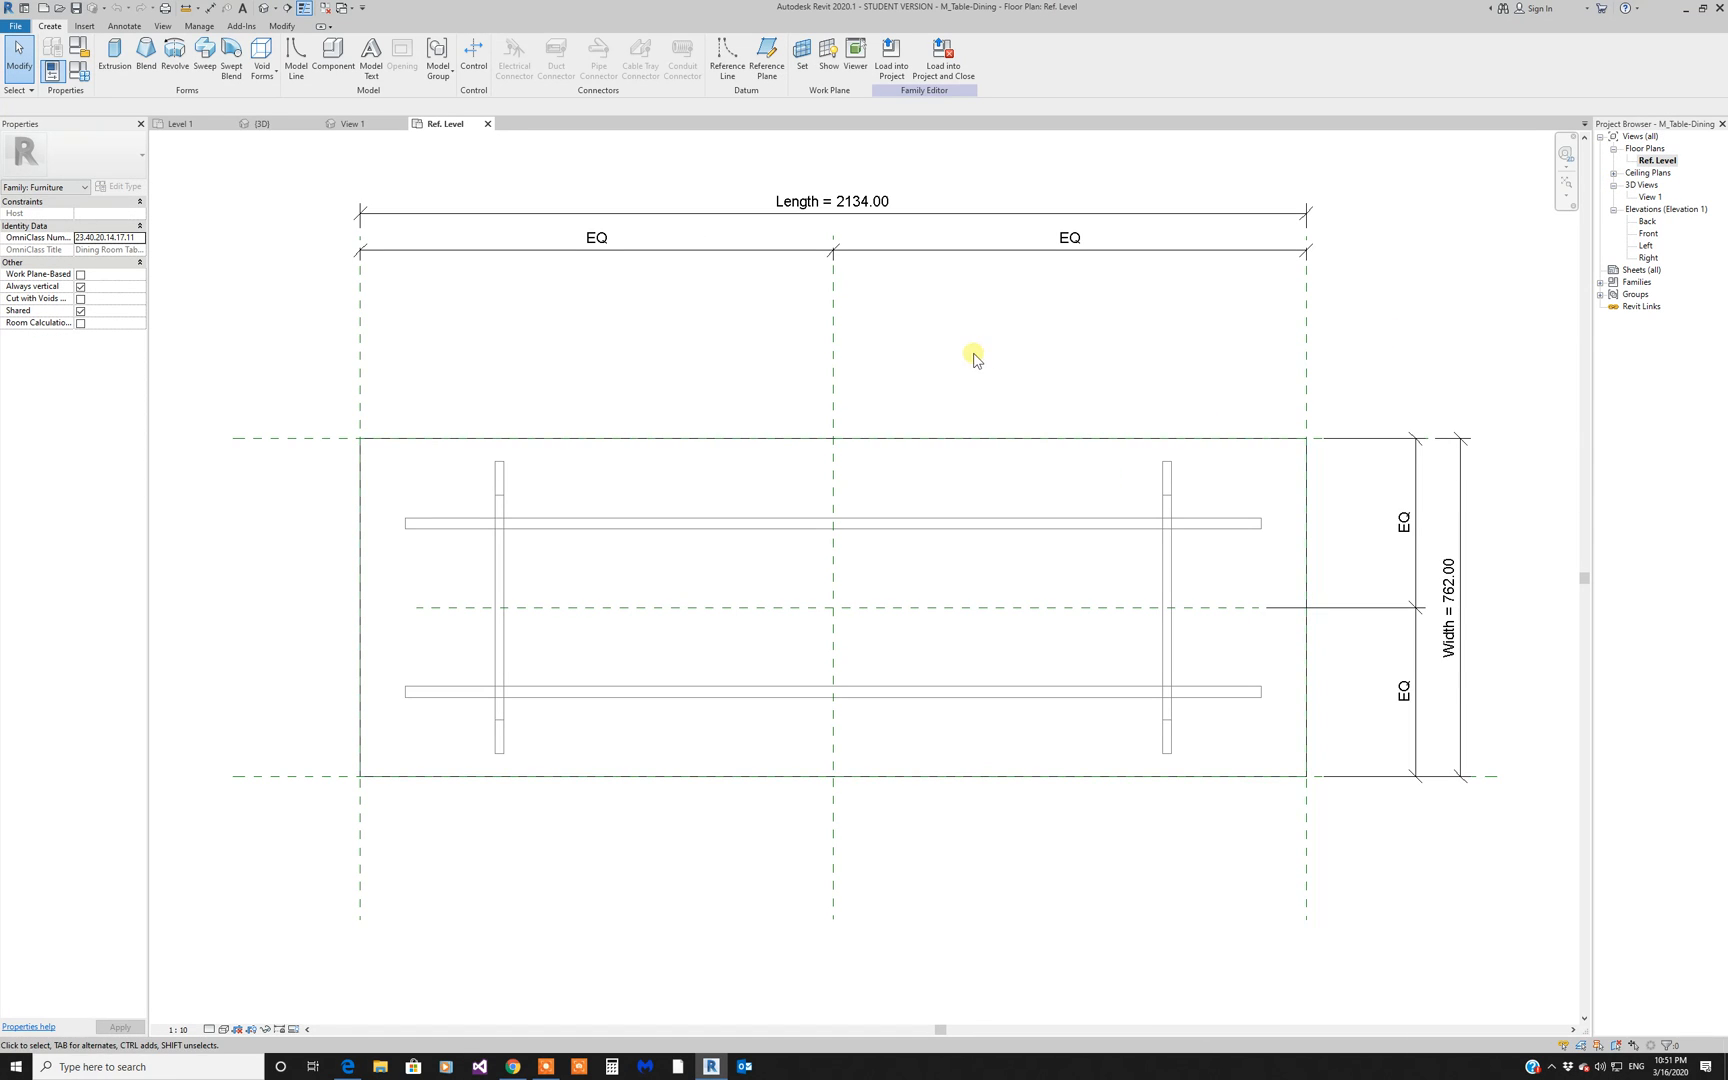
# Step: Select the tabletop extrusion instead of the overlapping masking region and open its sketch for editing
pyautogui.click(985, 440)
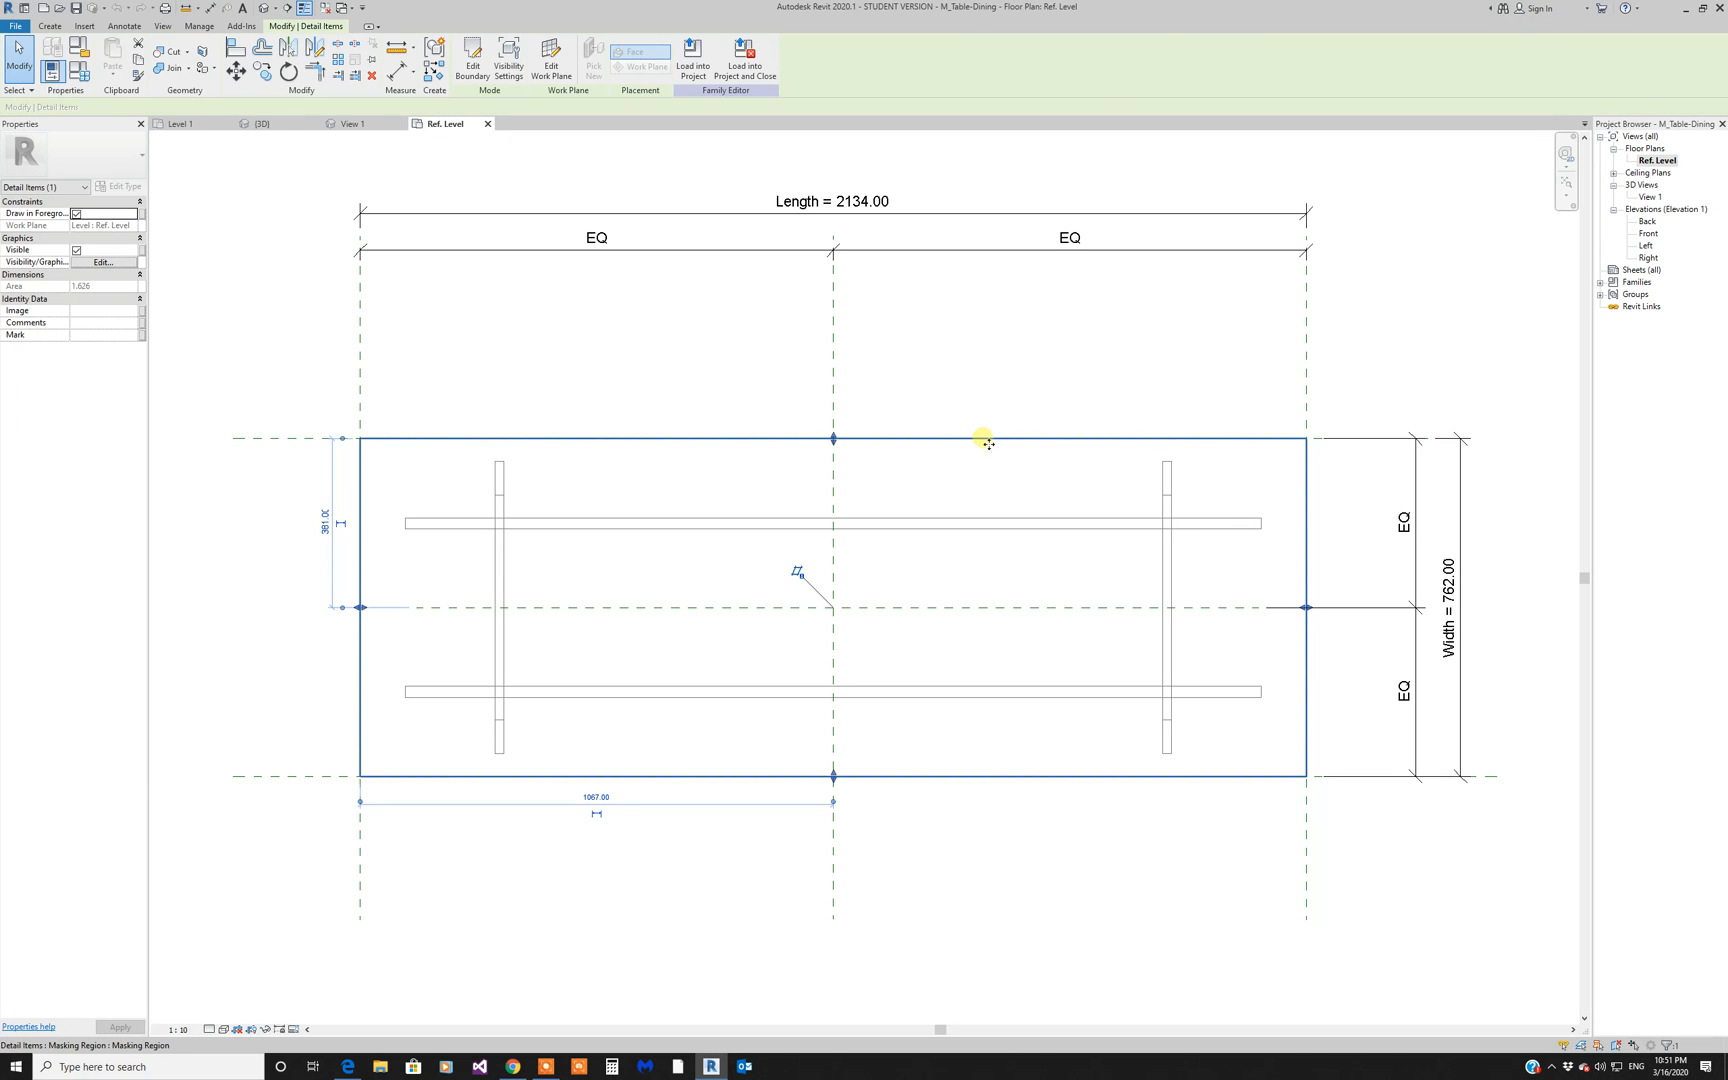
pyautogui.click(1086, 500)
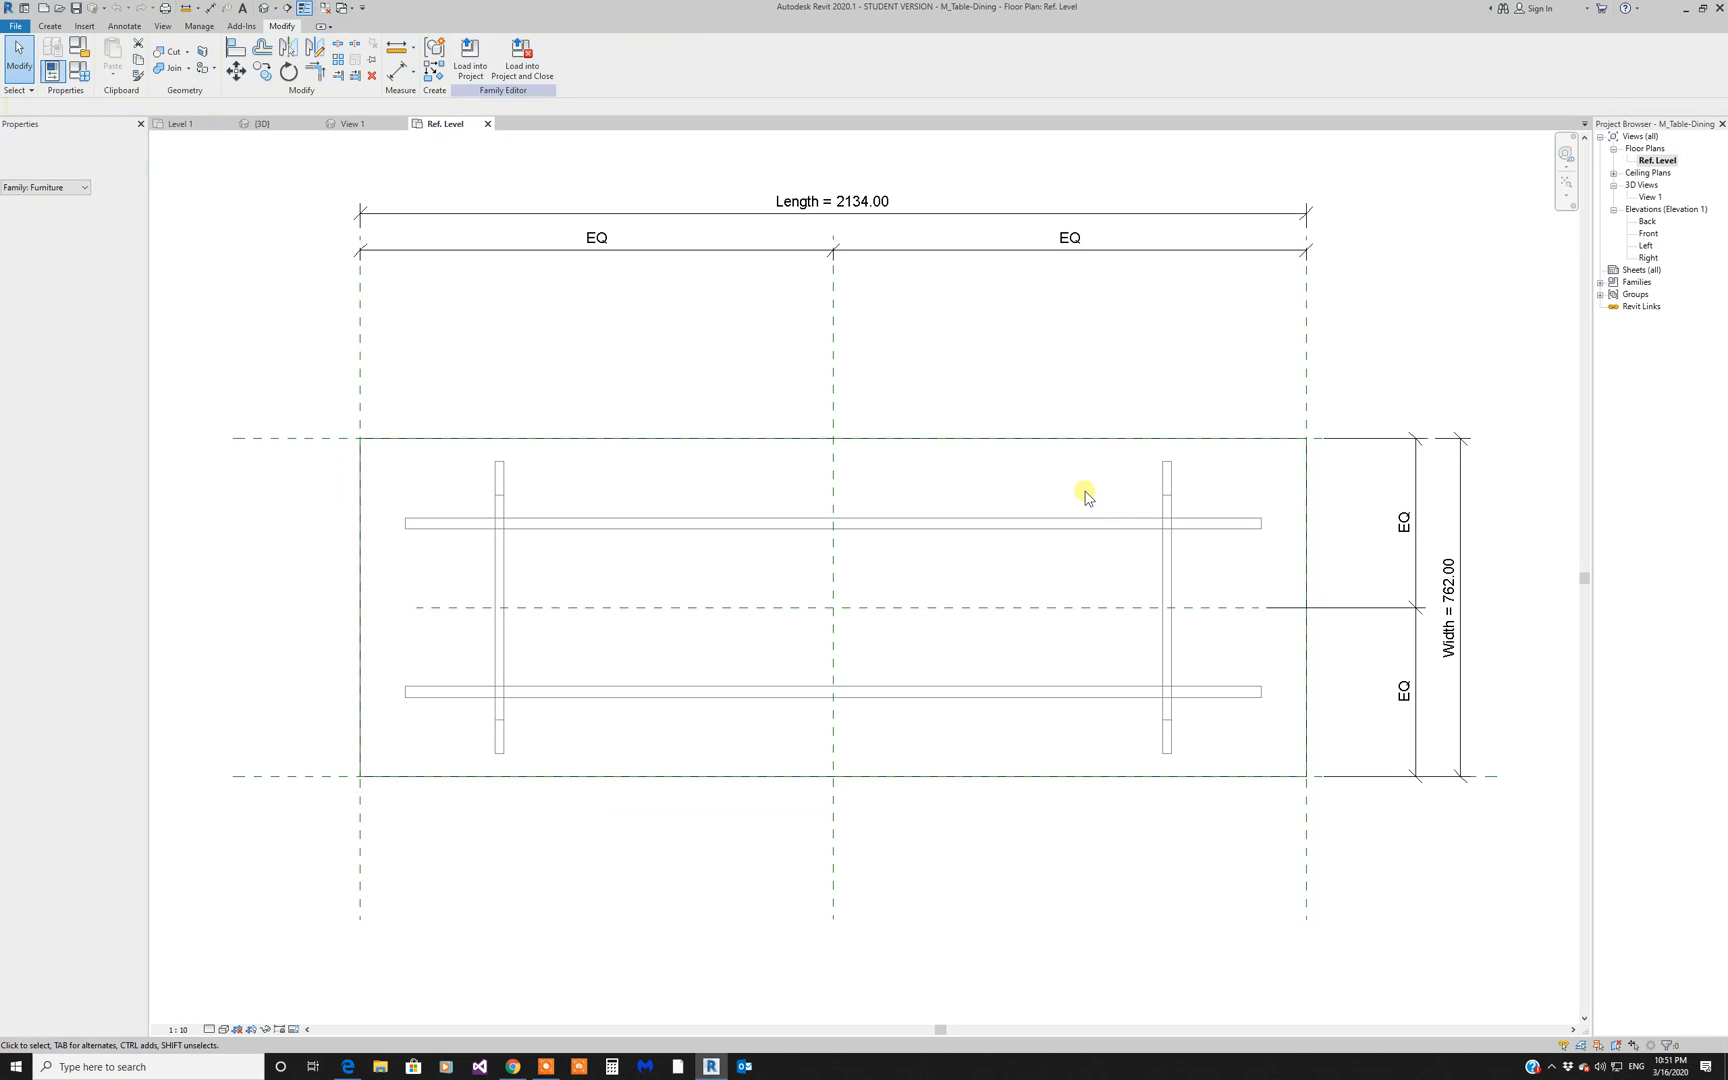
pyautogui.press('Tab')
pyautogui.click(596, 777)
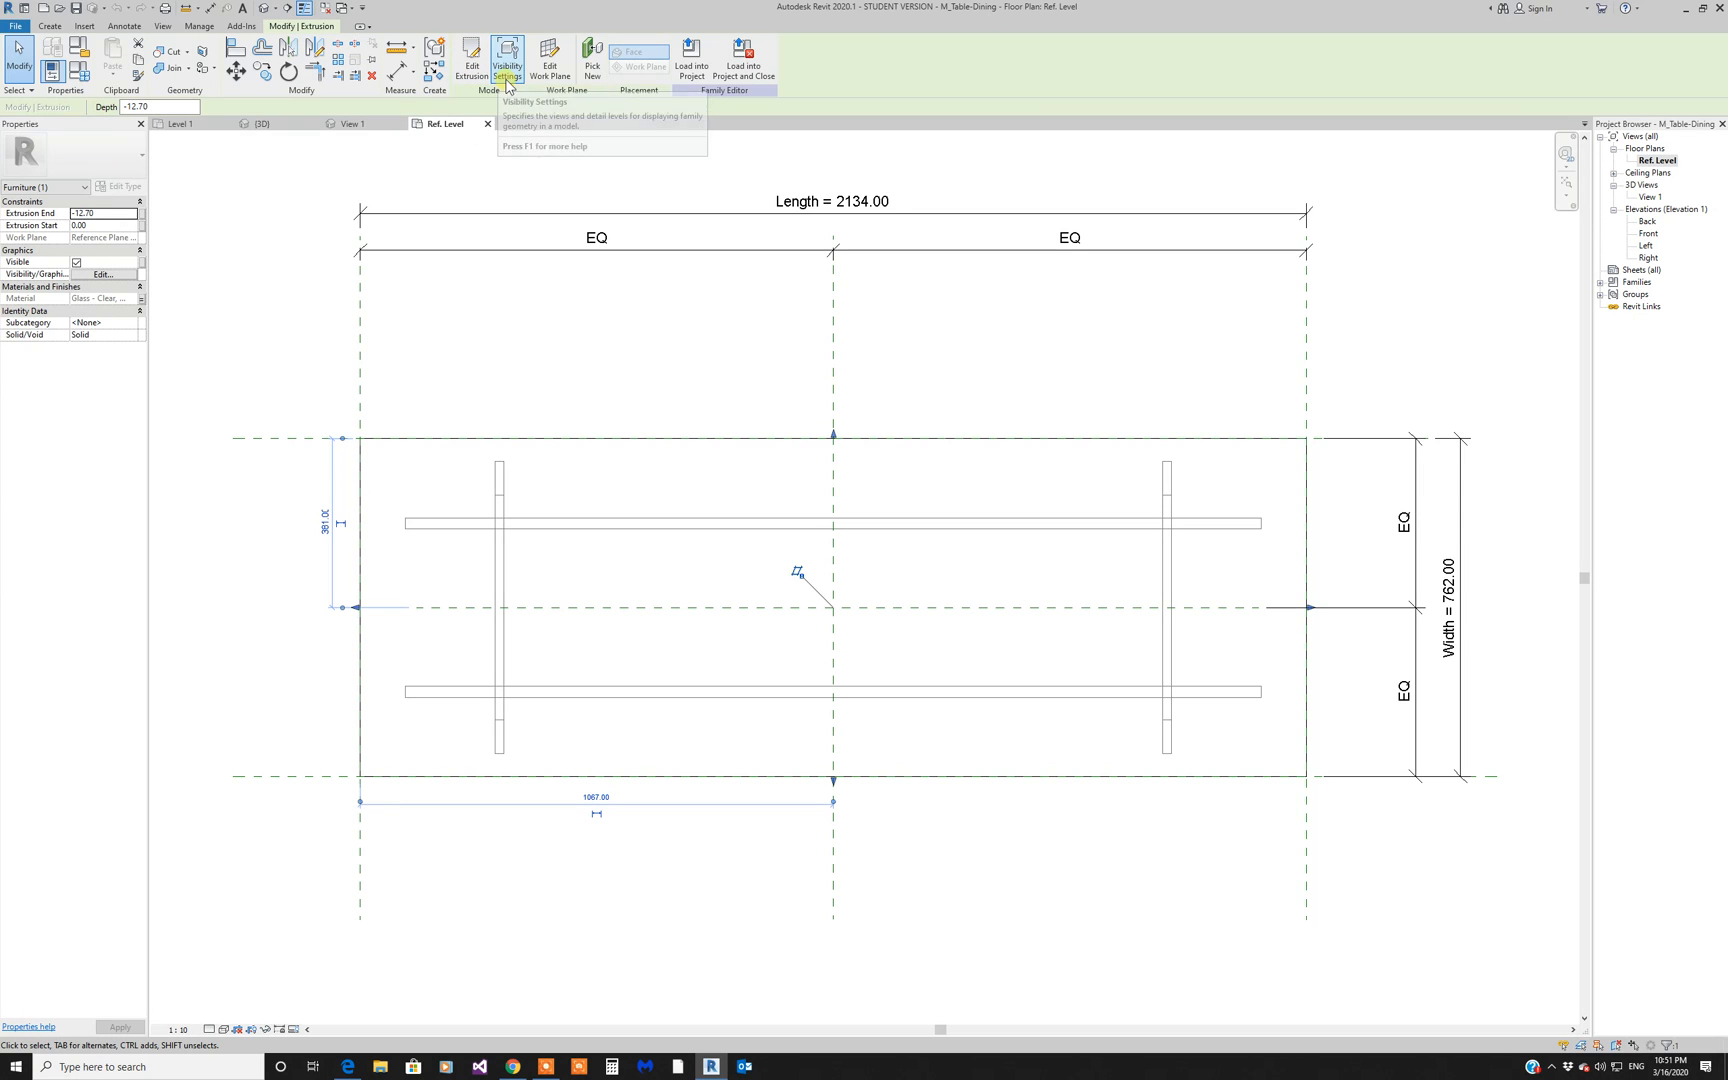
pyautogui.click(471, 62)
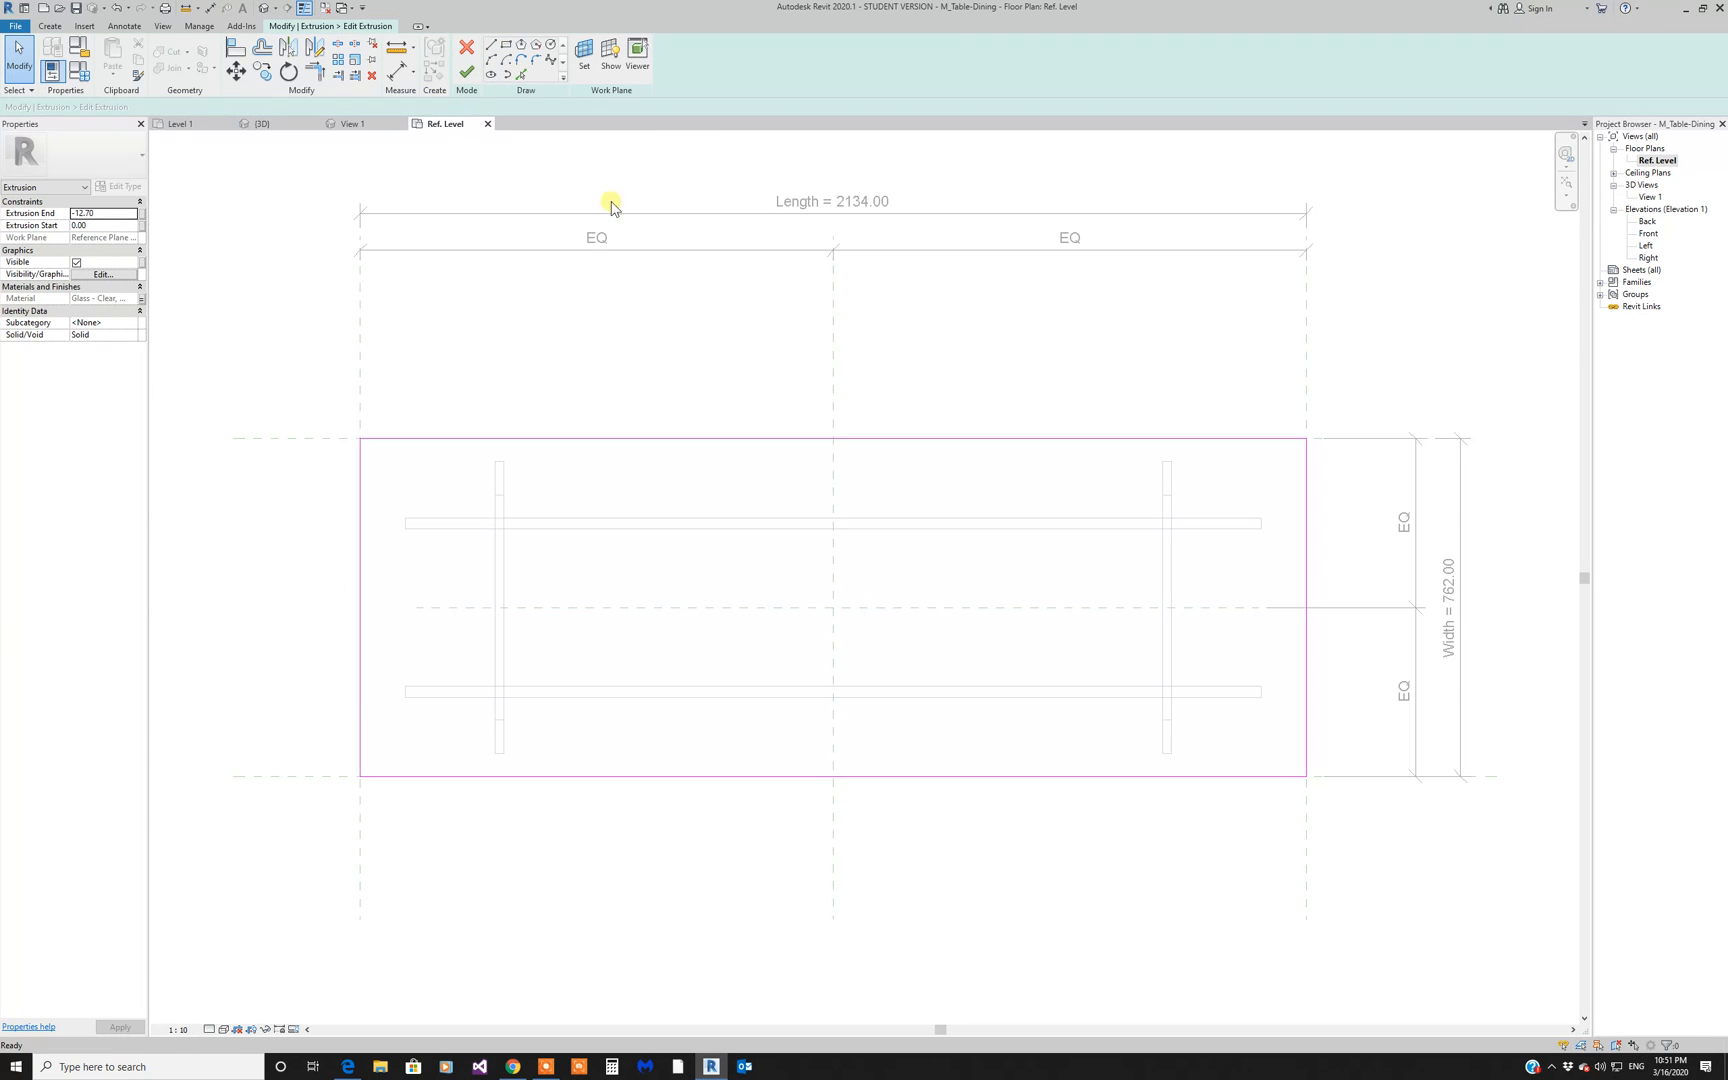
# Step: Sketch an outward-bulging arc of about 407 mm radius between the tabletop's two long edges, starting just inside the right end
pyautogui.click(495, 62)
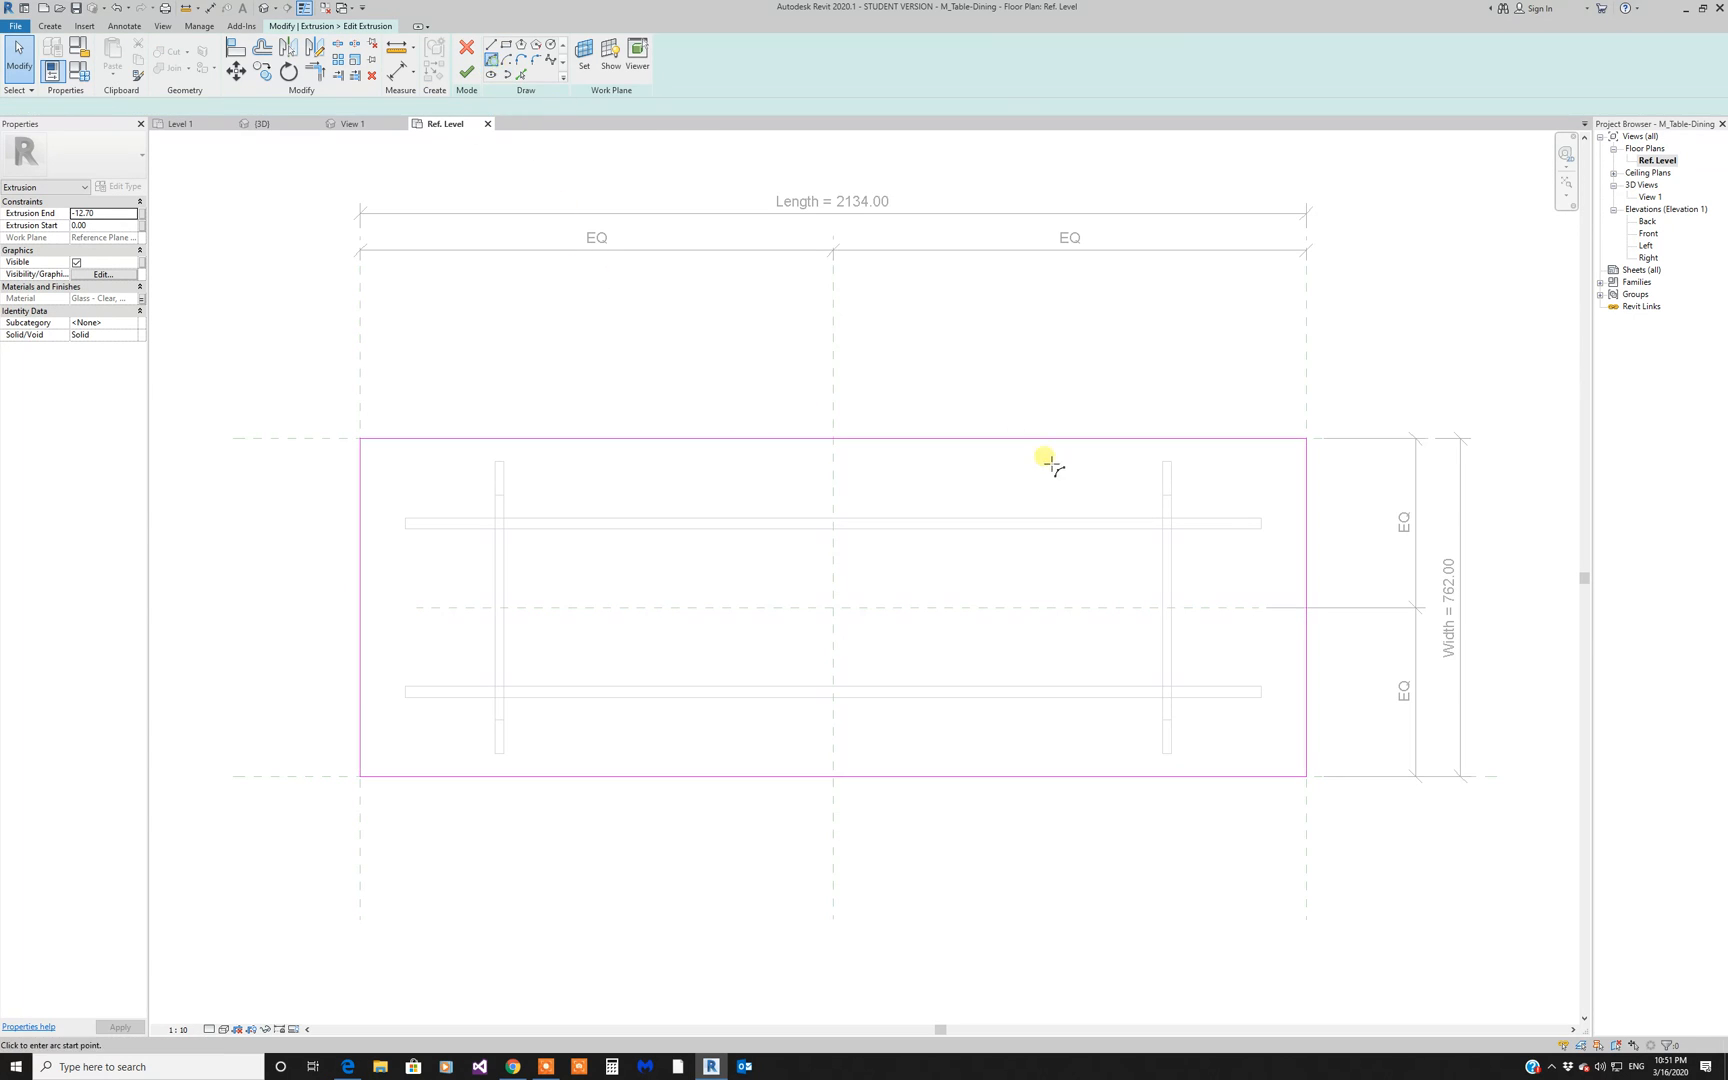
pyautogui.click(1272, 438)
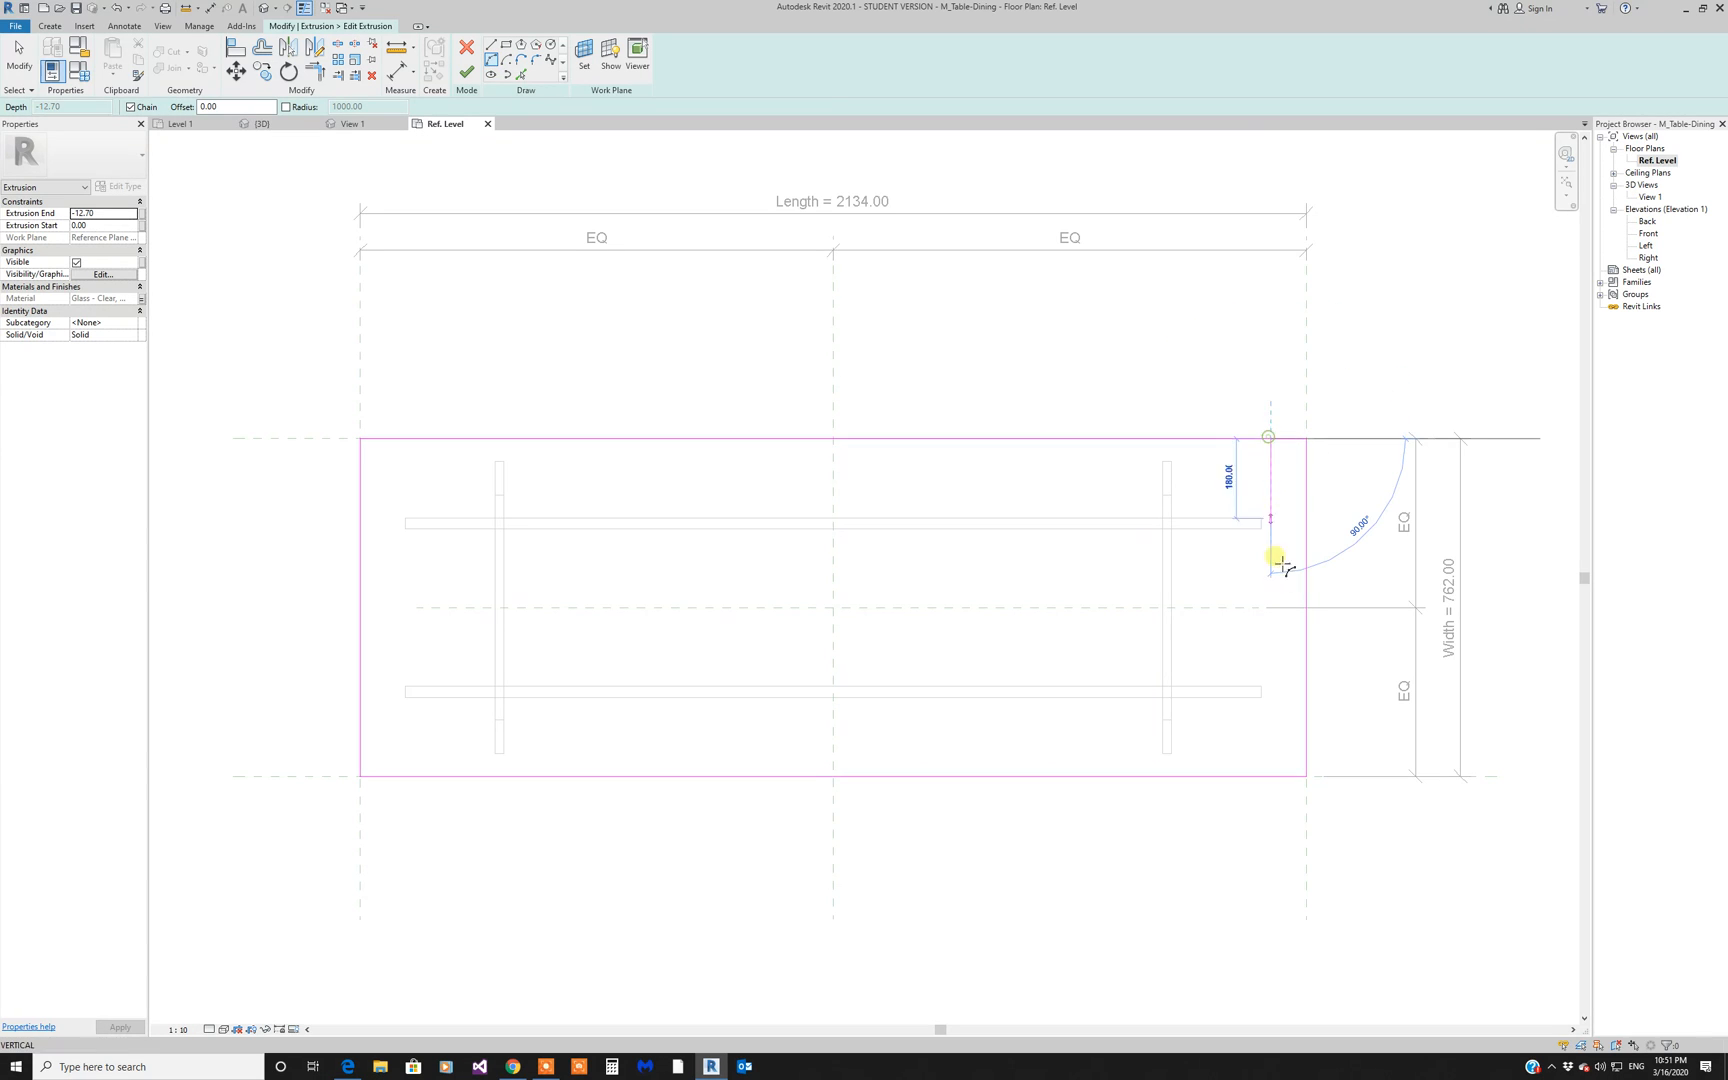
pyautogui.click(1270, 776)
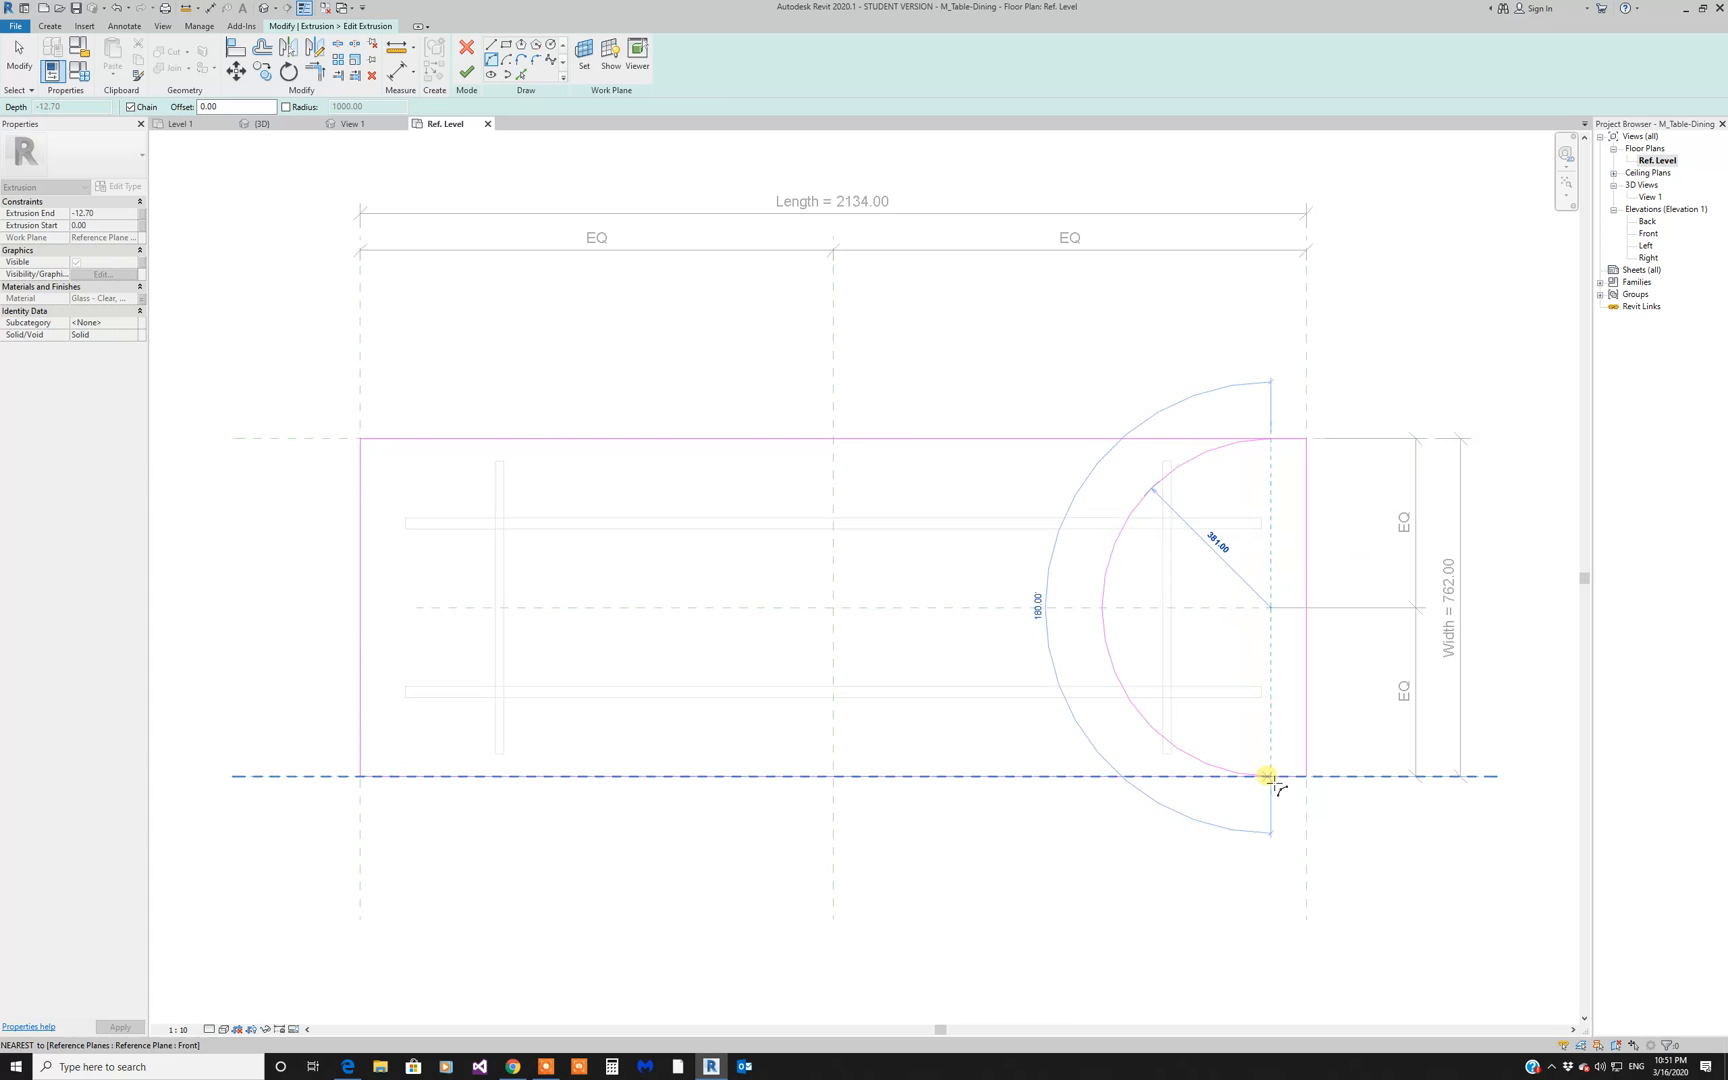
pyautogui.click(1365, 700)
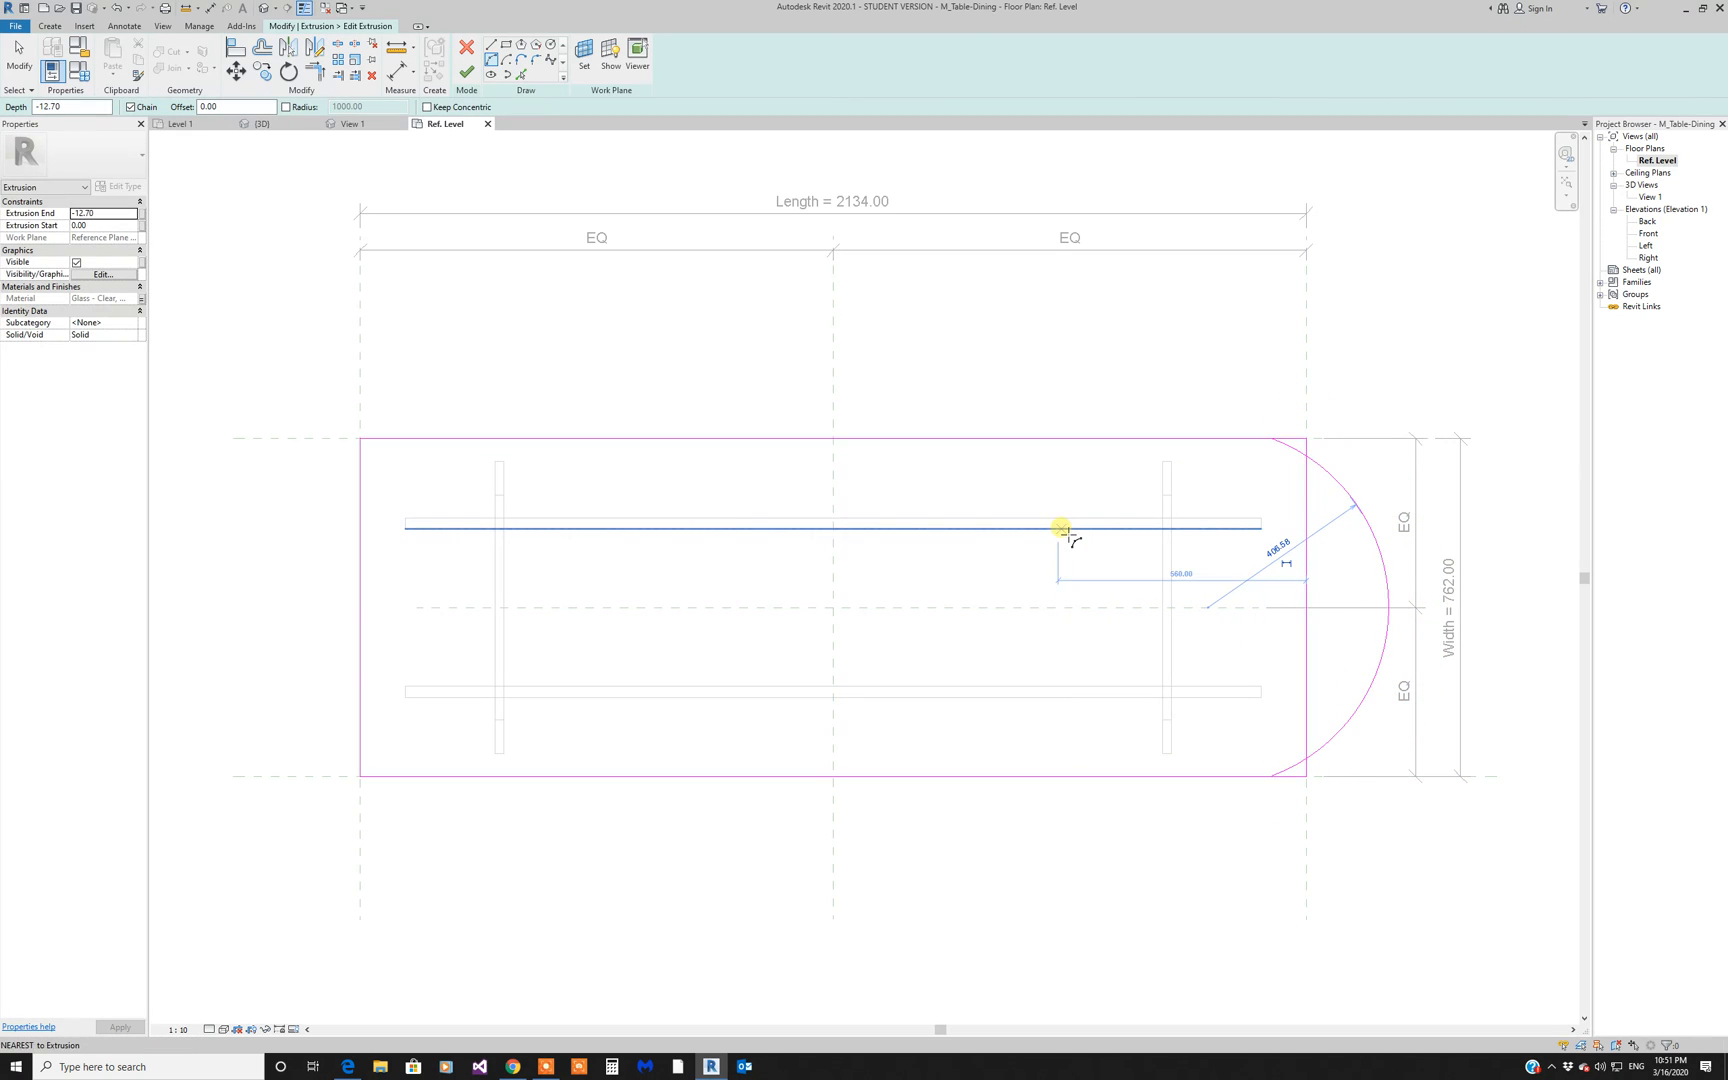
pyautogui.press('Escape')
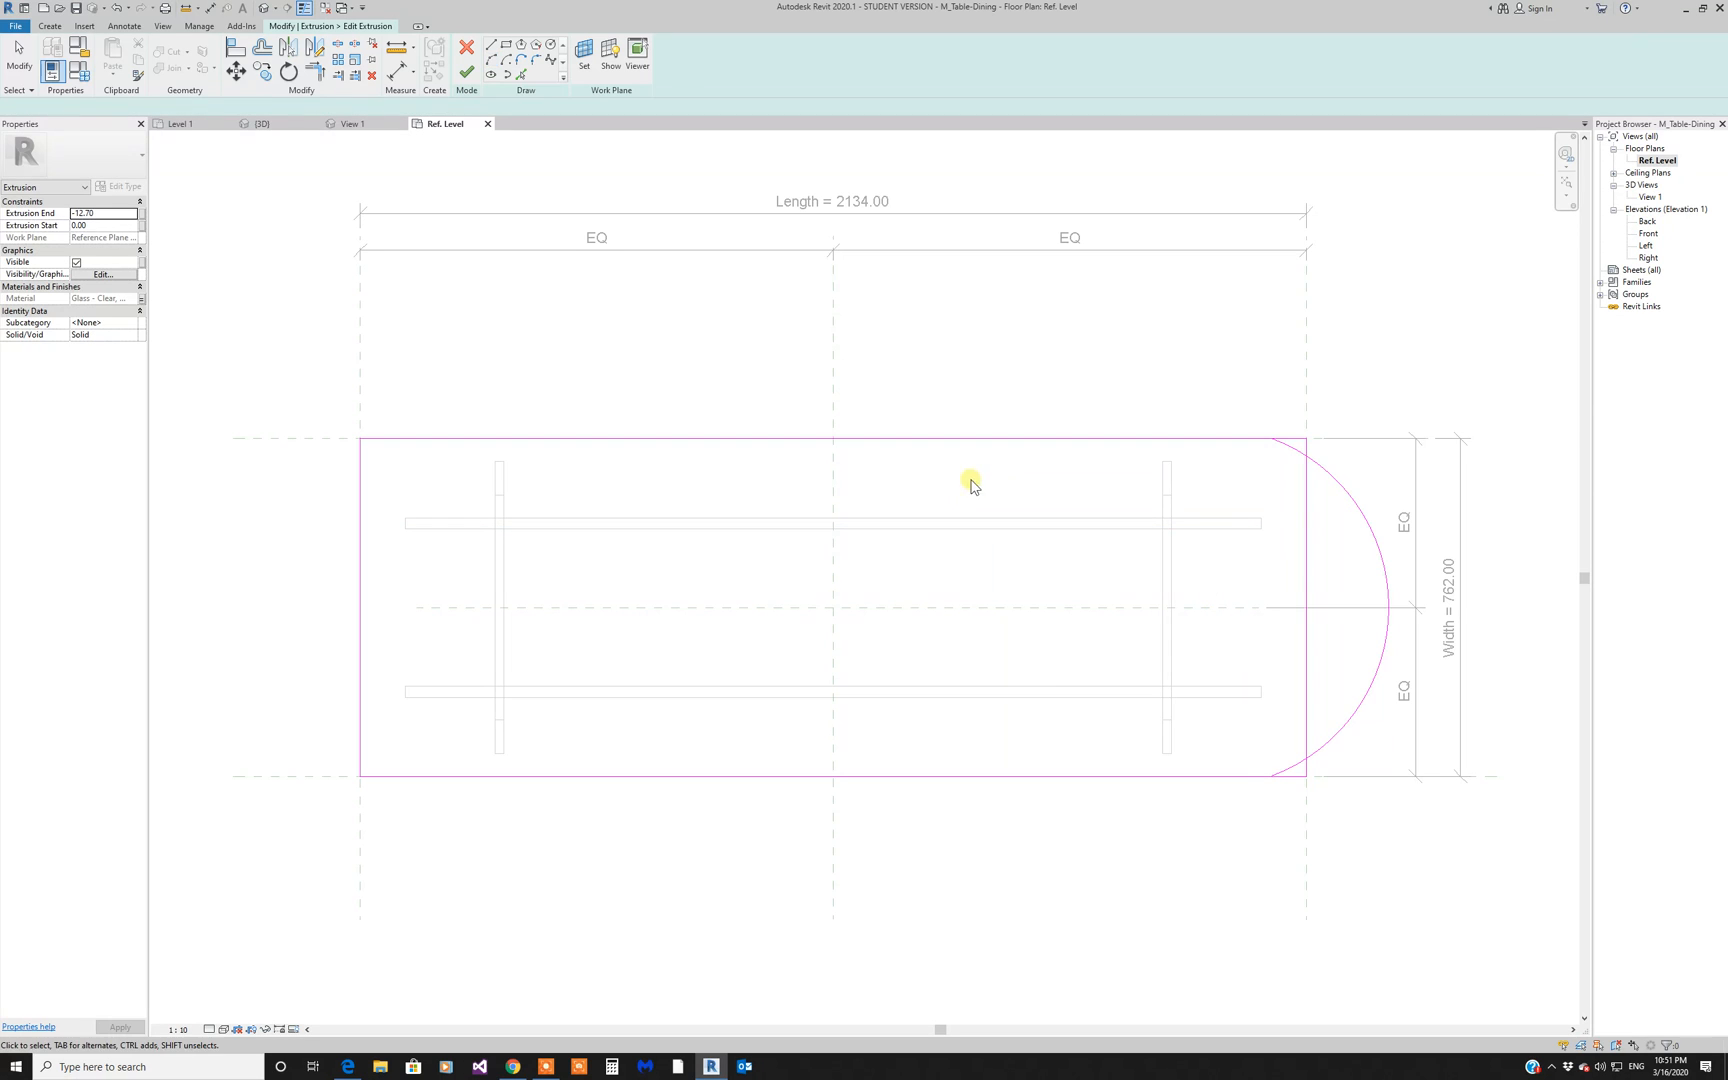
pyautogui.press('Escape')
# Step: Mirror a copy of the end arc about the table's vertical centre line
pyautogui.click(1372, 535)
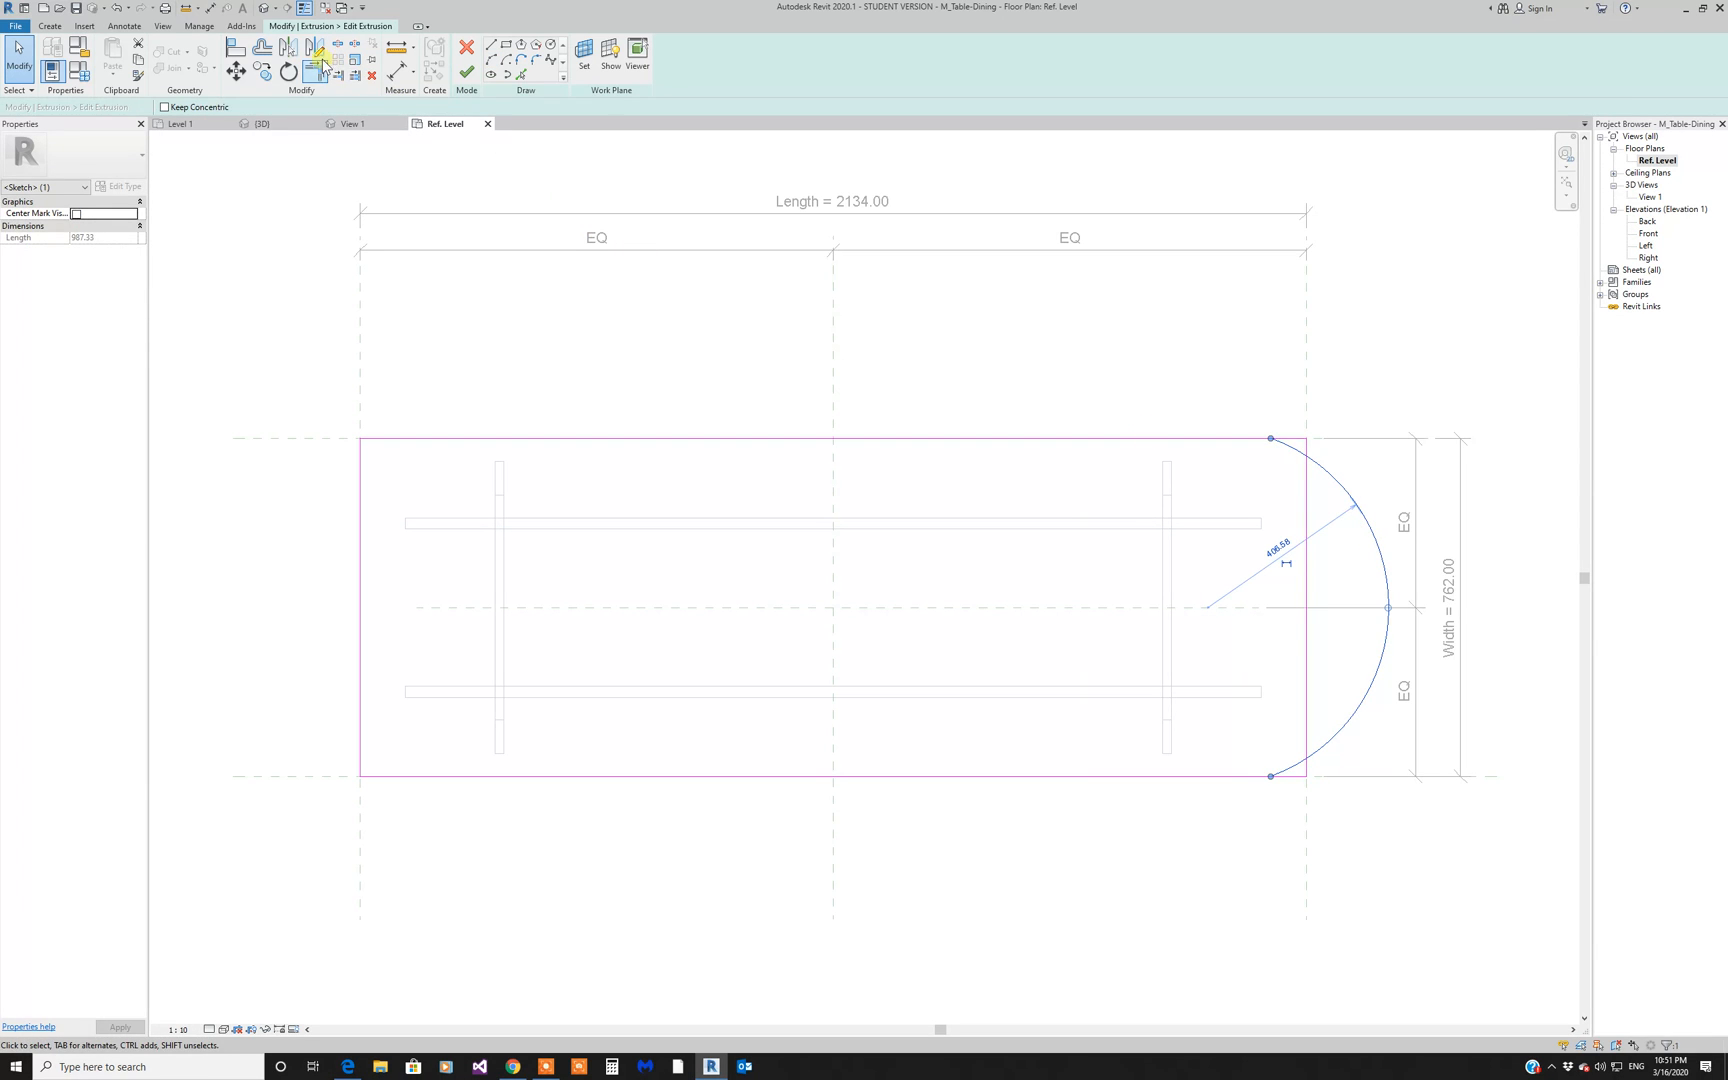
pyautogui.click(315, 47)
pyautogui.click(833, 438)
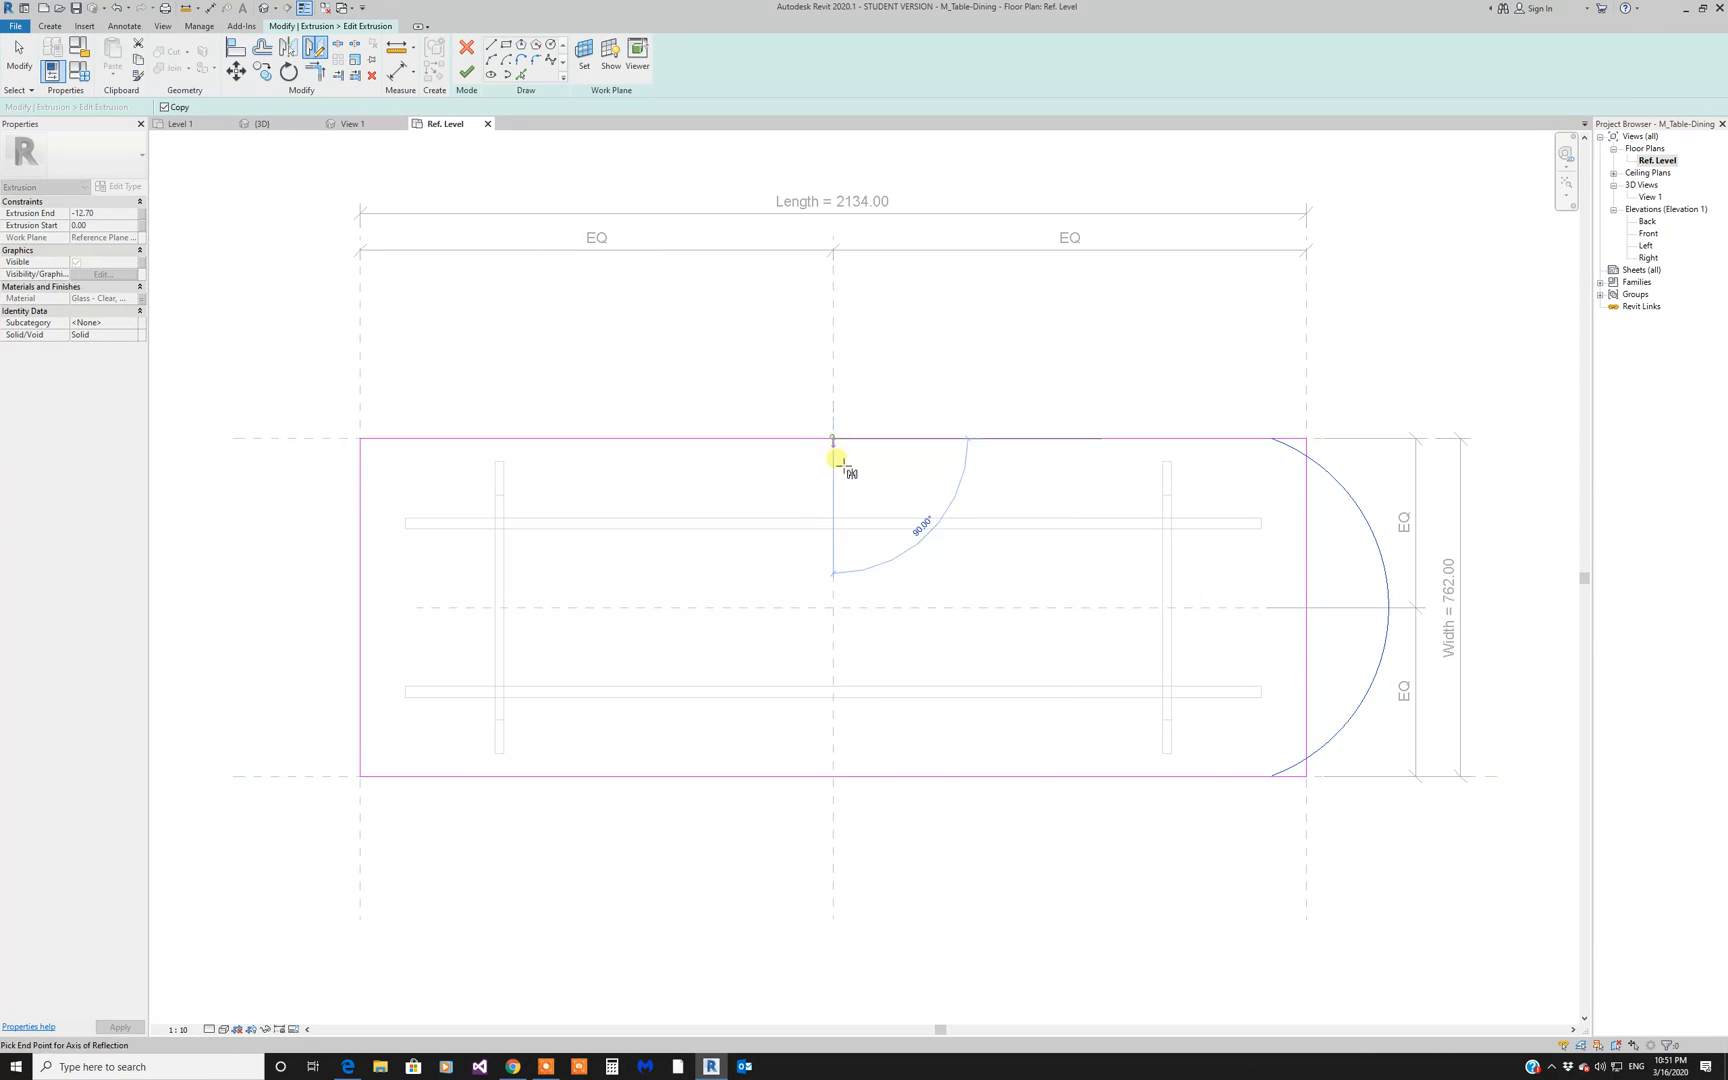
pyautogui.click(836, 866)
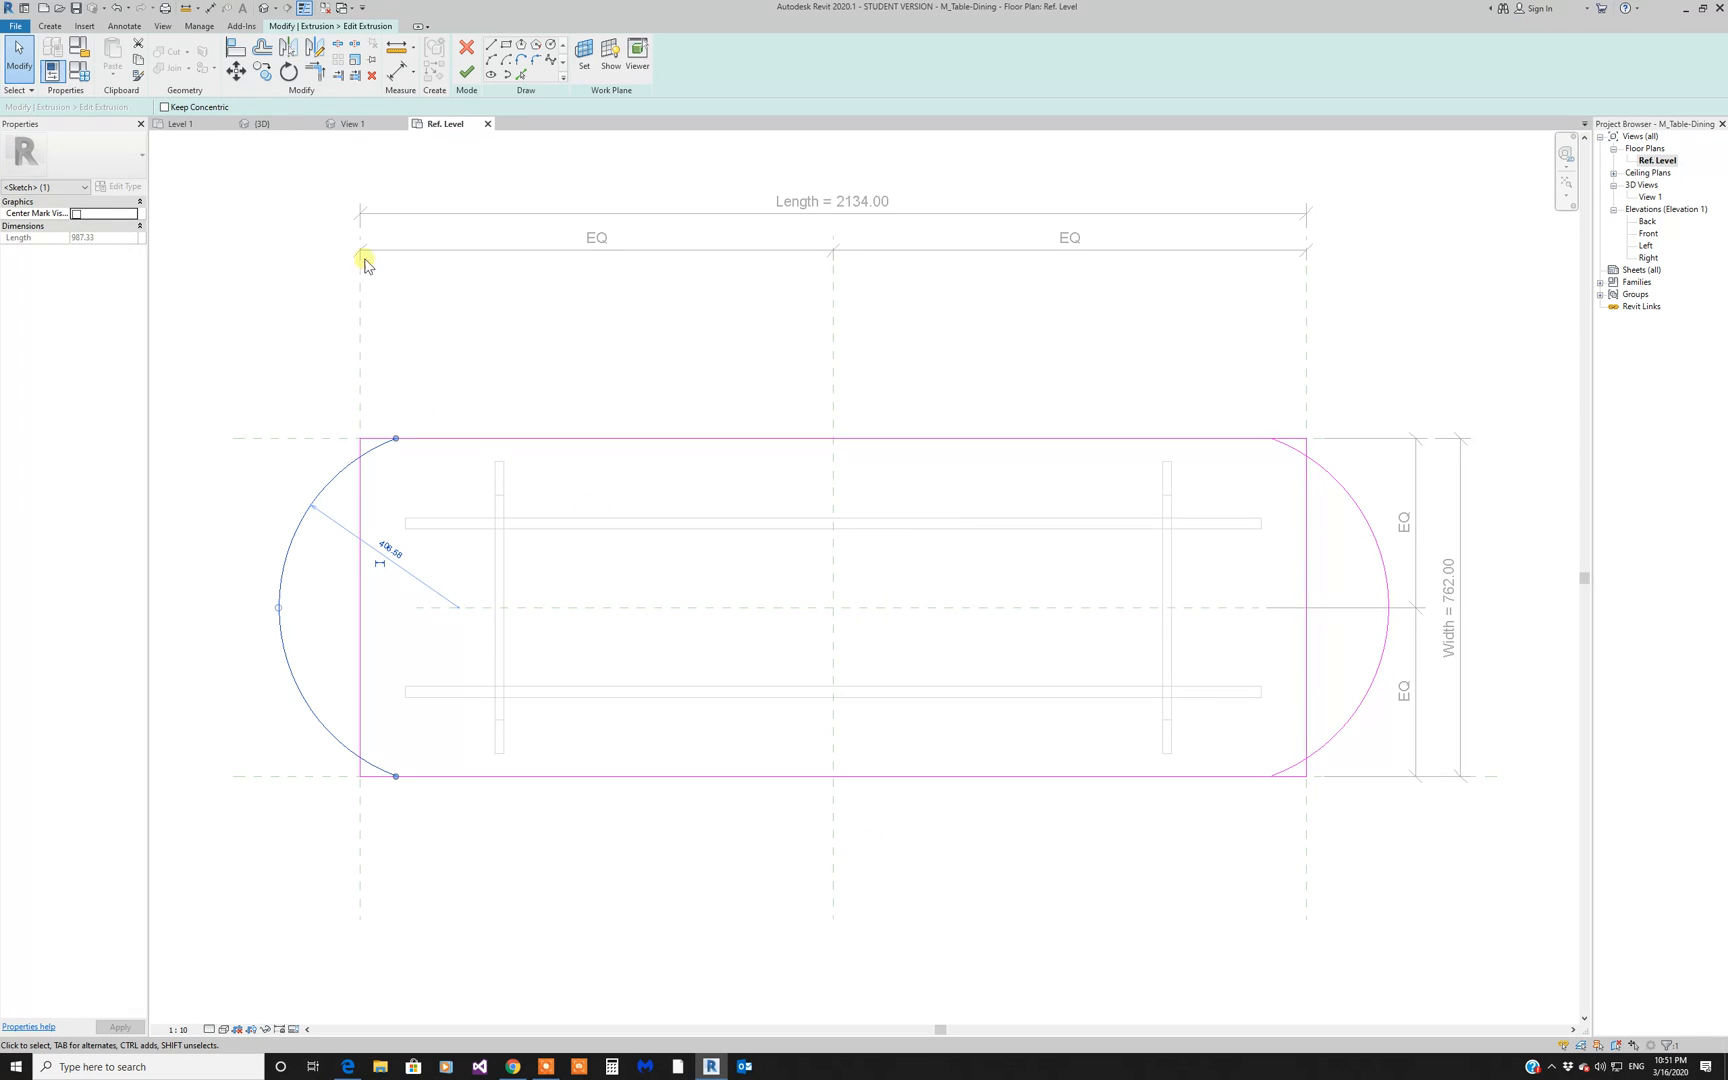
# Step: Delete the two straight end lines of the tabletop sketch, on the left and right sides
pyautogui.click(360, 510)
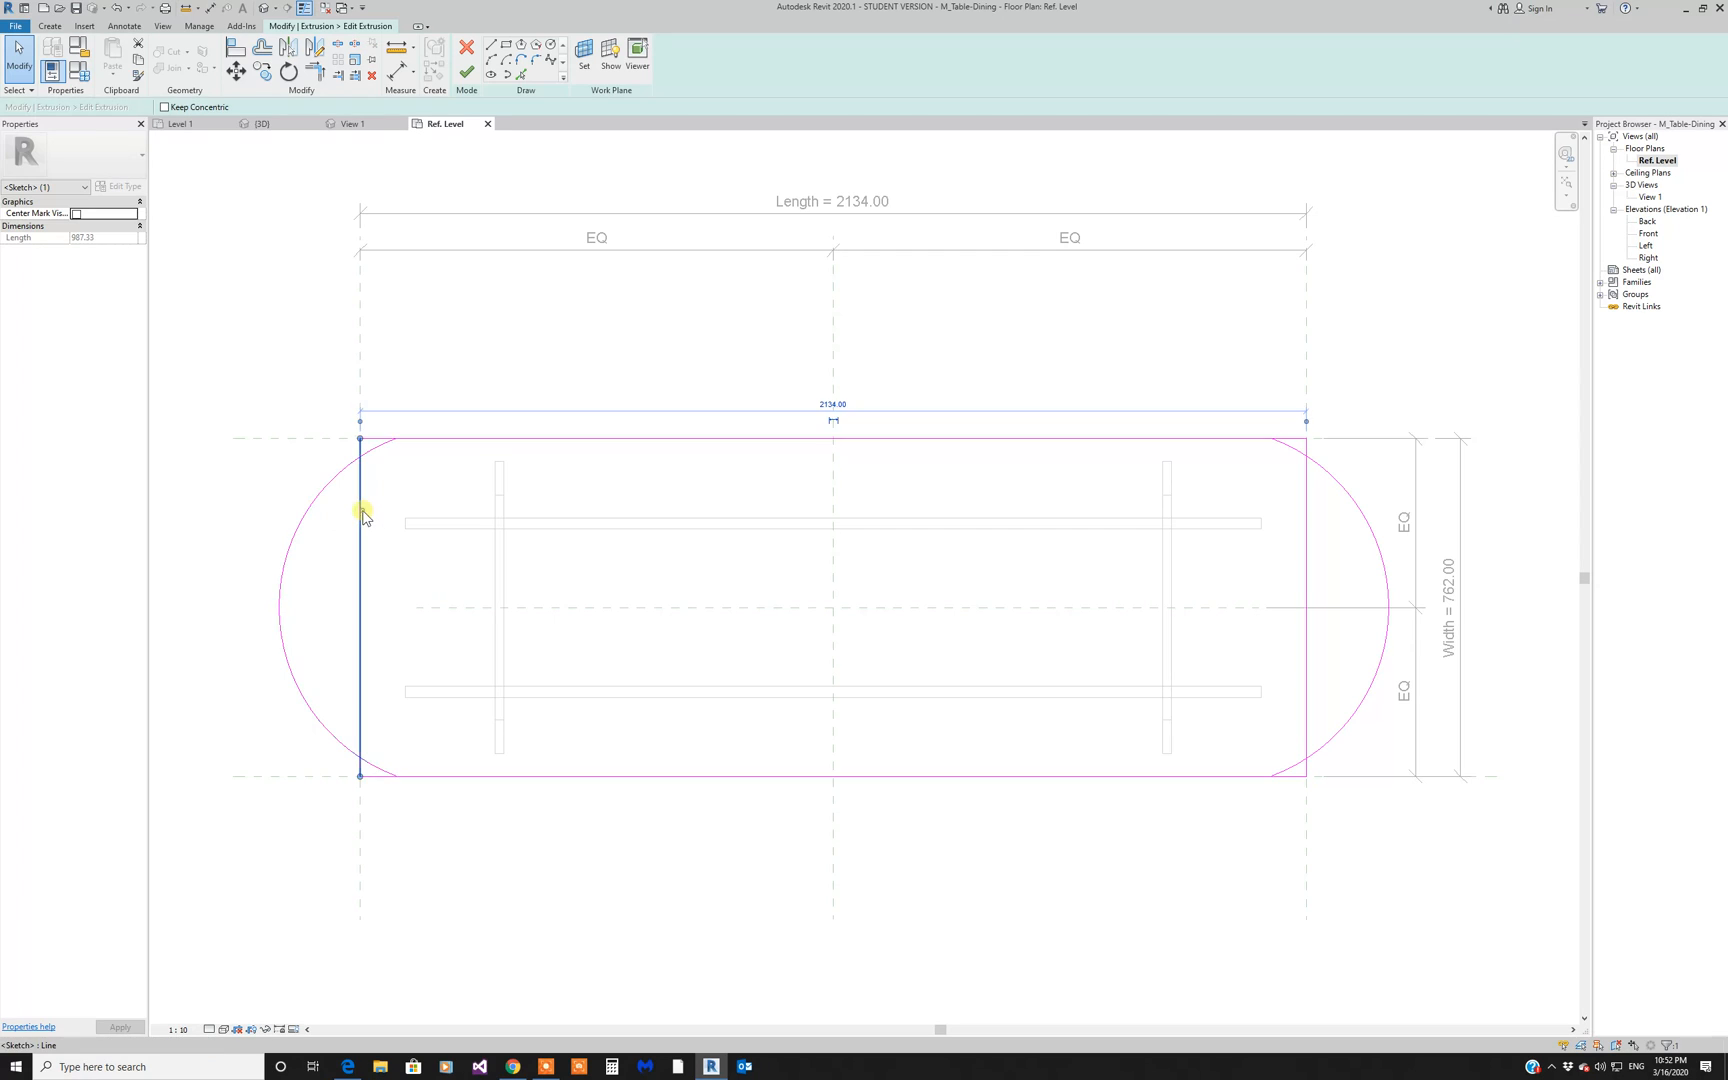
pyautogui.press('Delete')
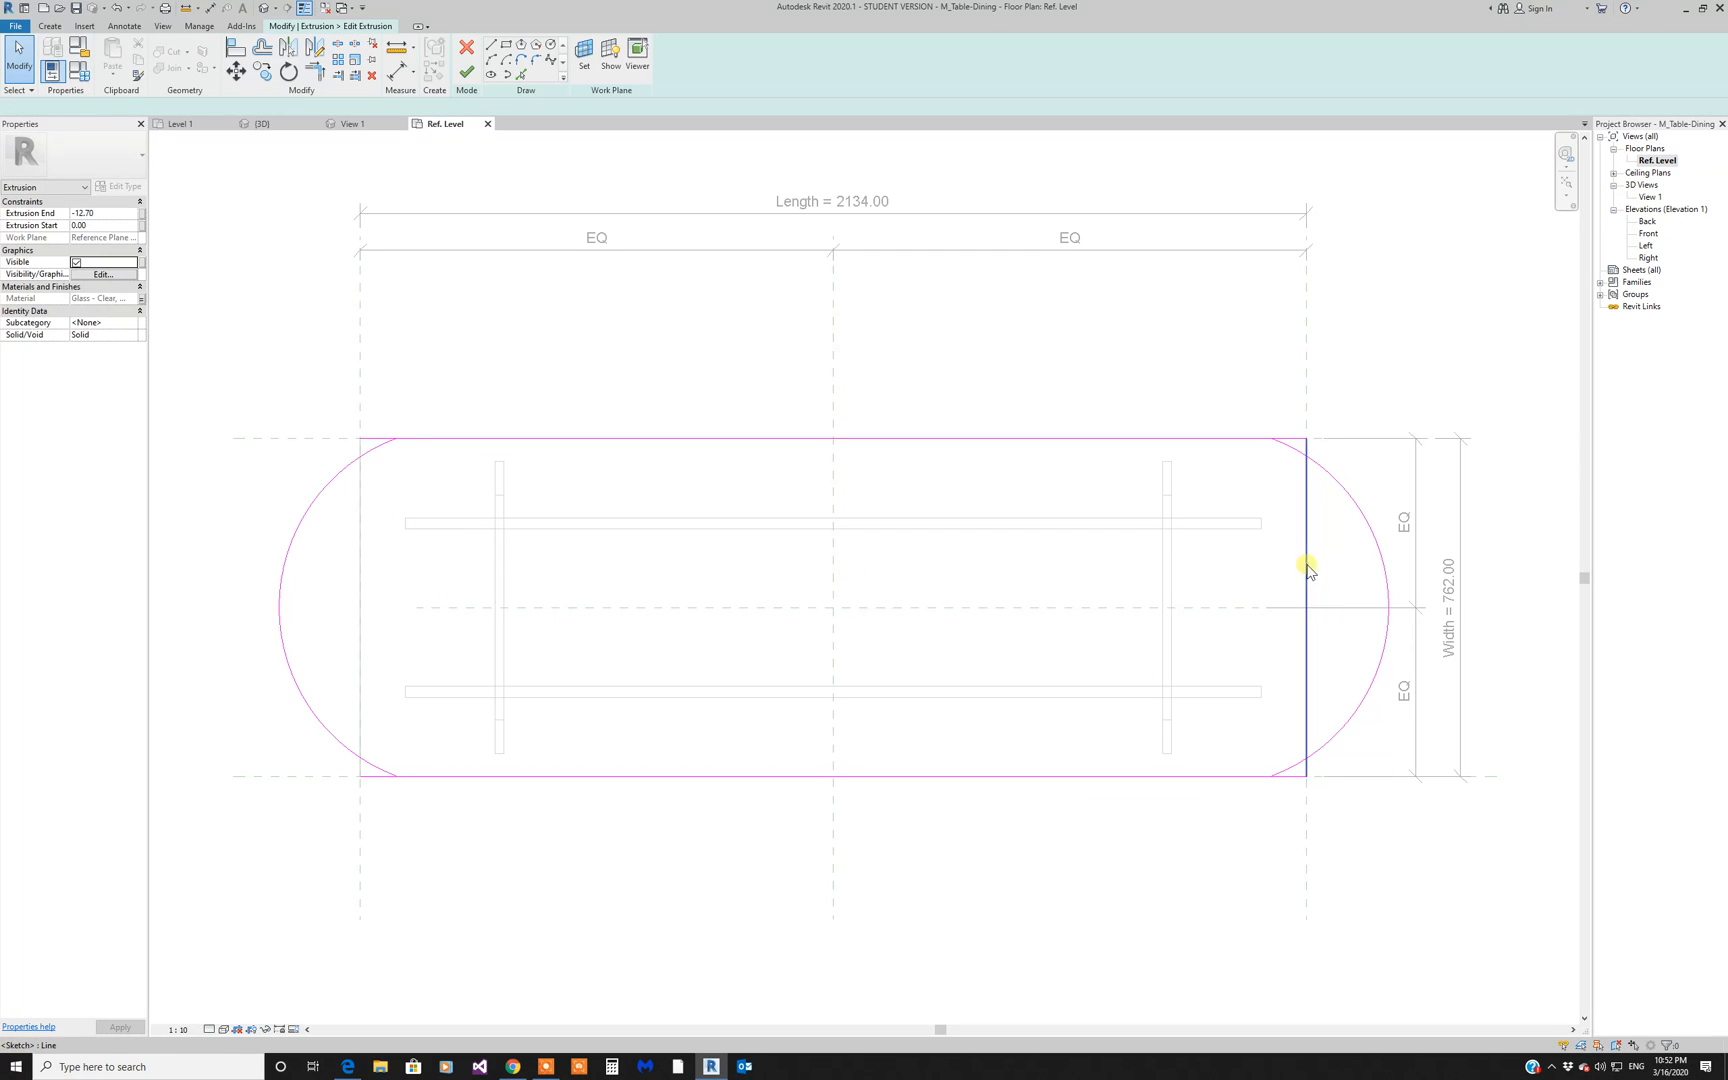
pyautogui.click(1304, 571)
pyautogui.press('Delete')
# Step: Trim the tabletop's two long edges to meet the end arcs at all four corners and finish the extrusion sketch
pyautogui.click(316, 70)
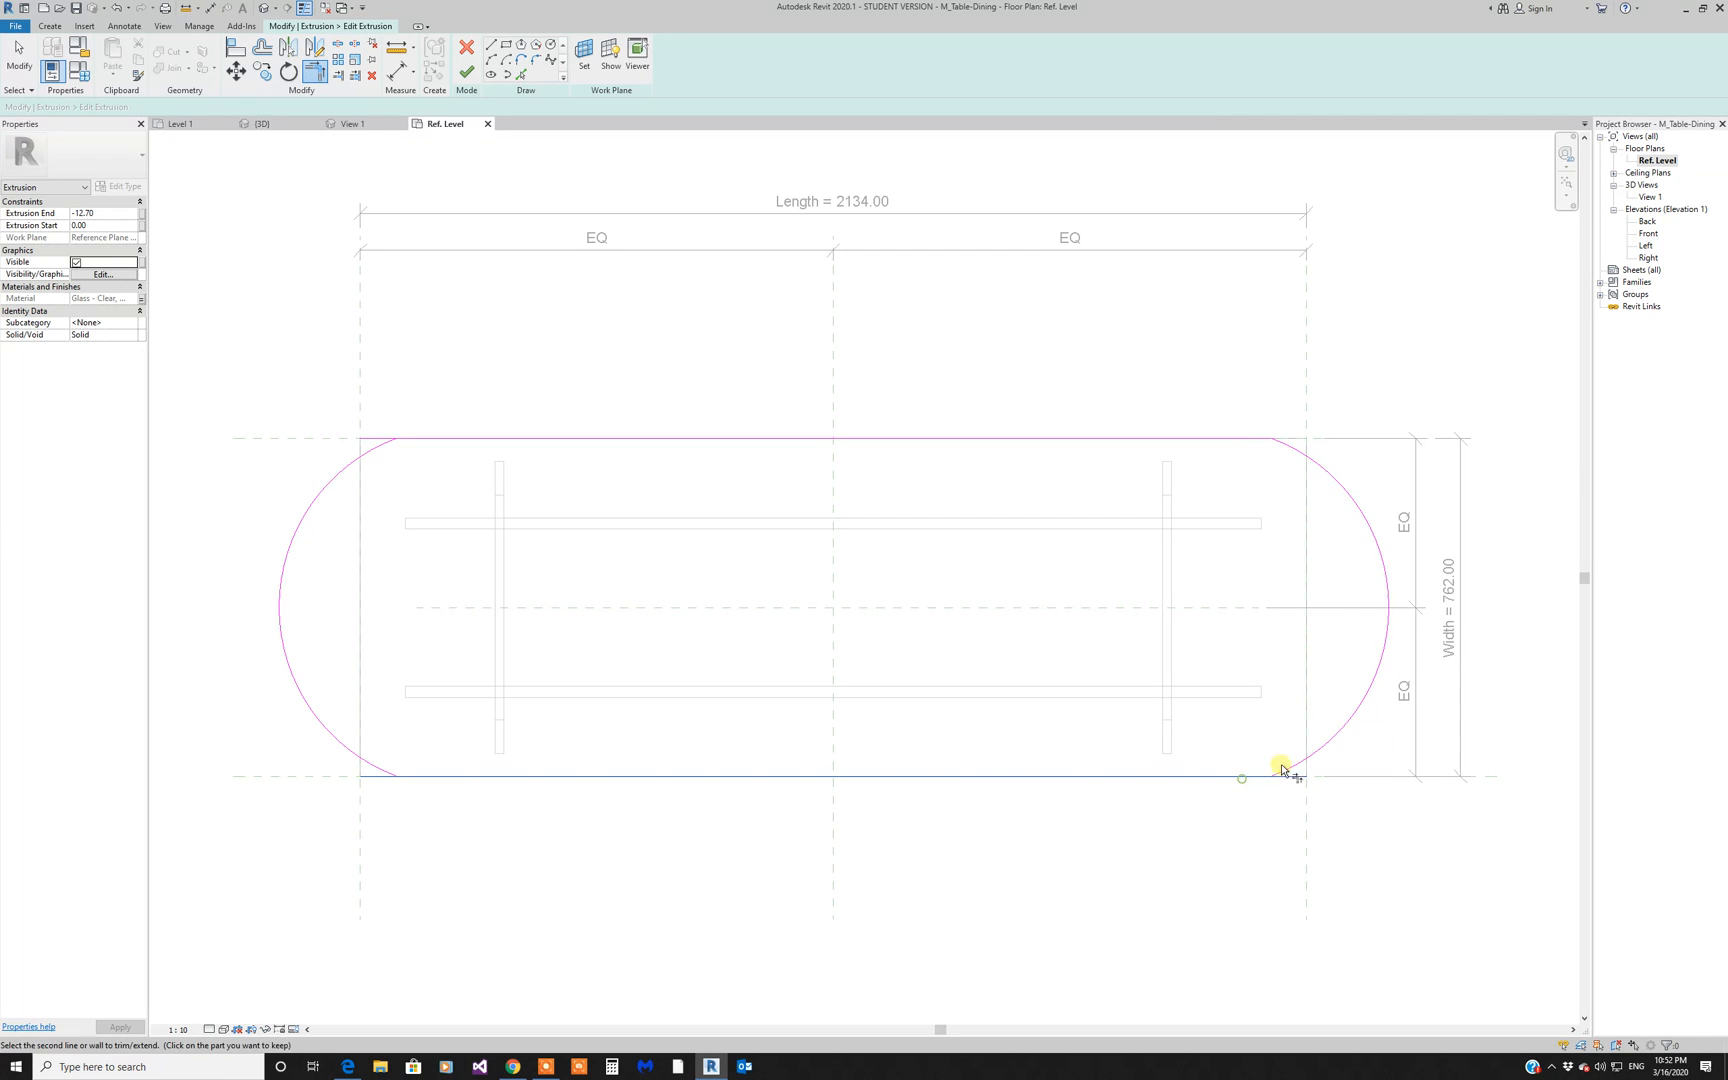
pyautogui.click(444, 441)
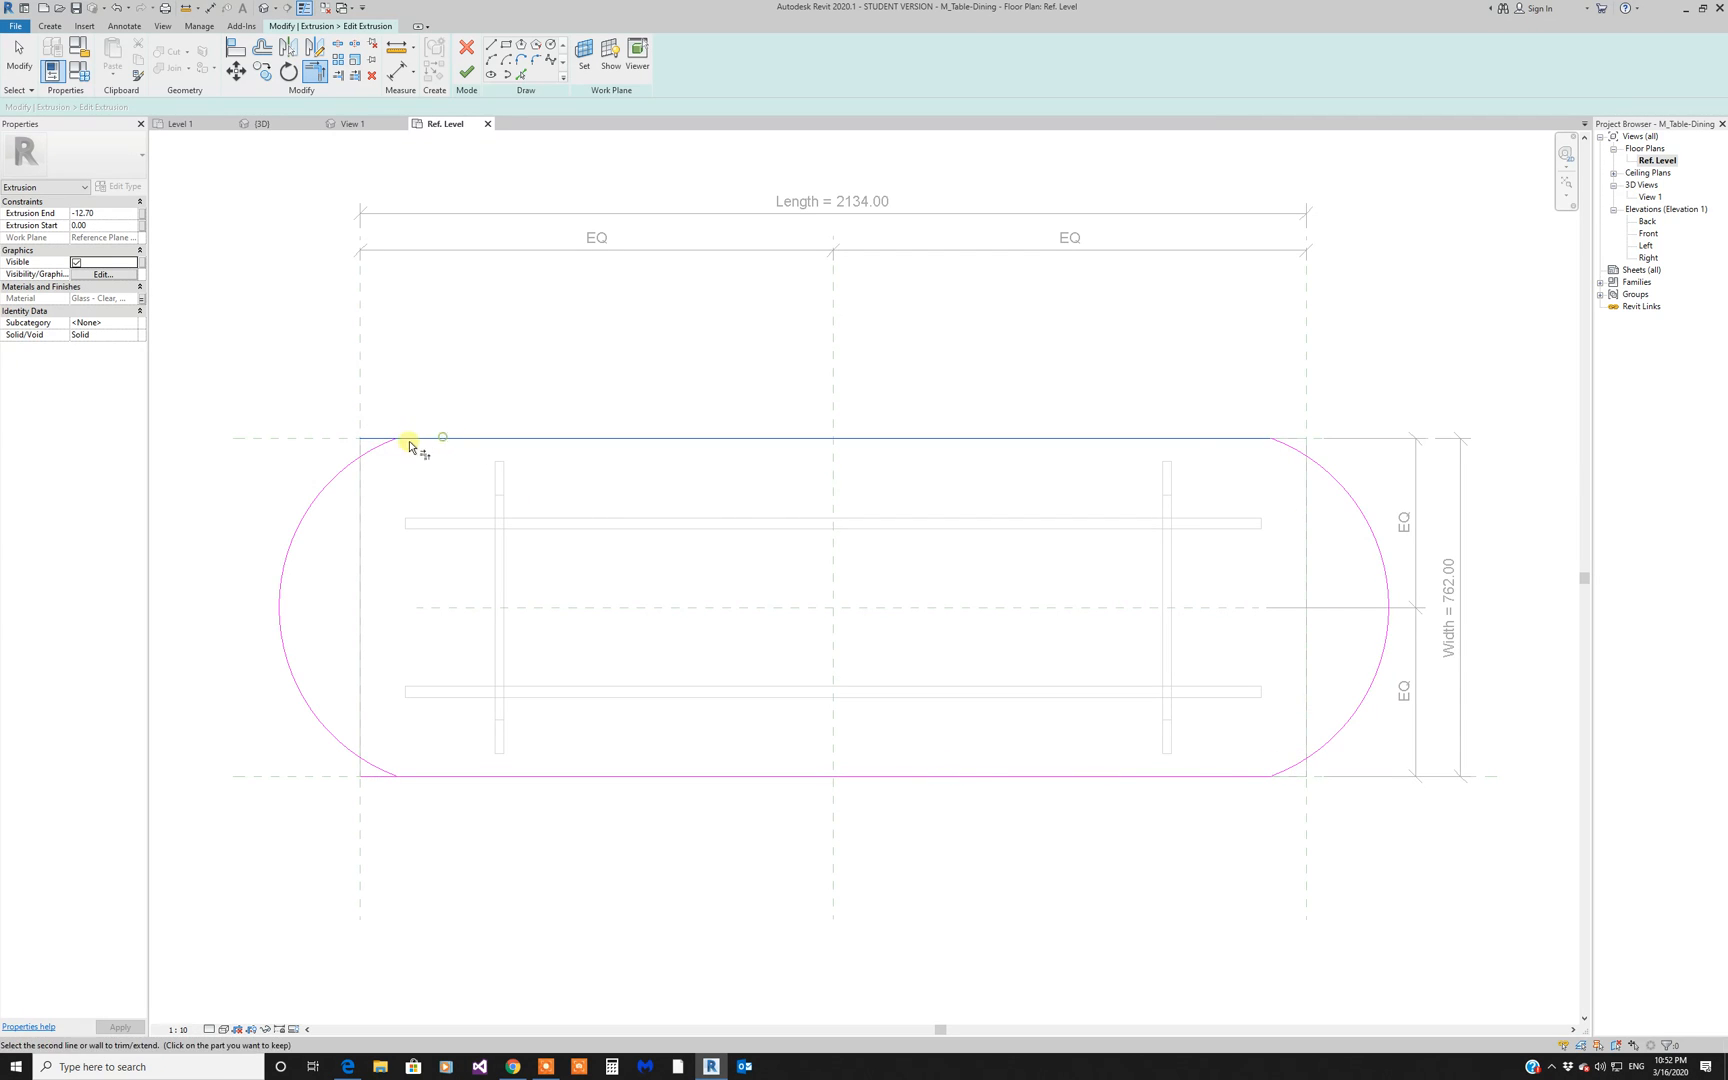
pyautogui.click(385, 462)
pyautogui.click(386, 760)
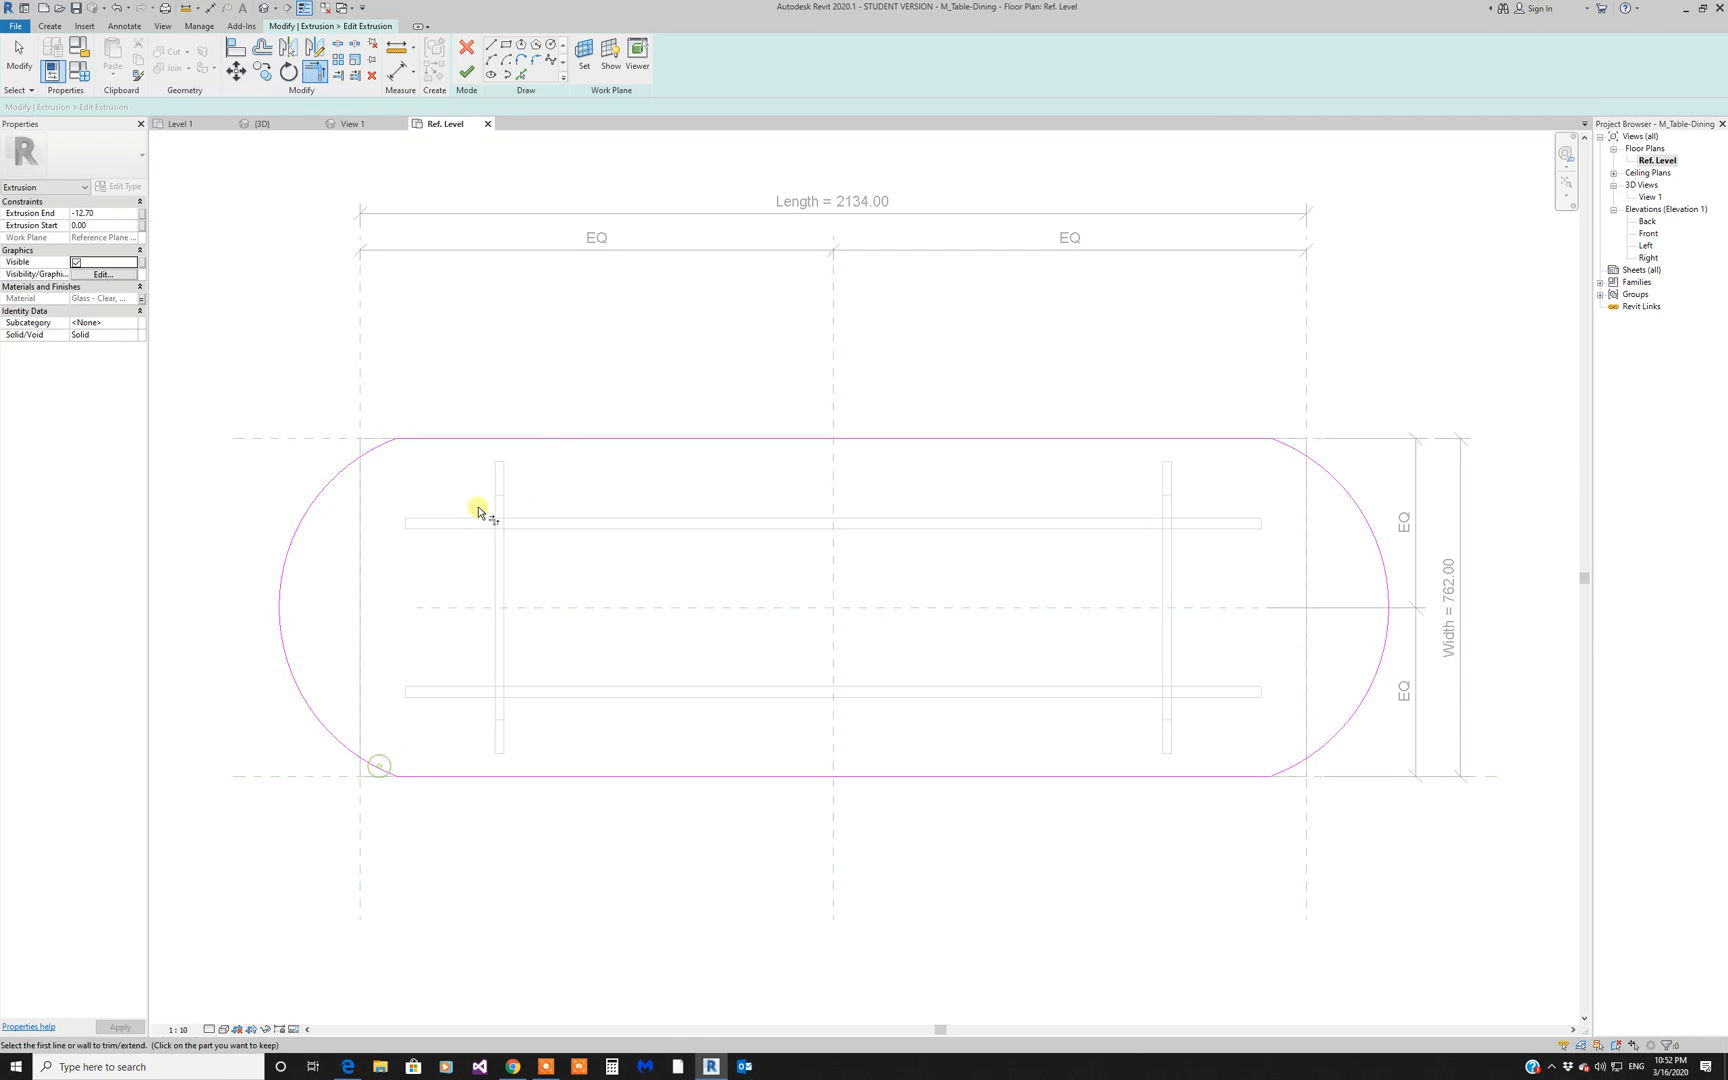
pyautogui.click(467, 72)
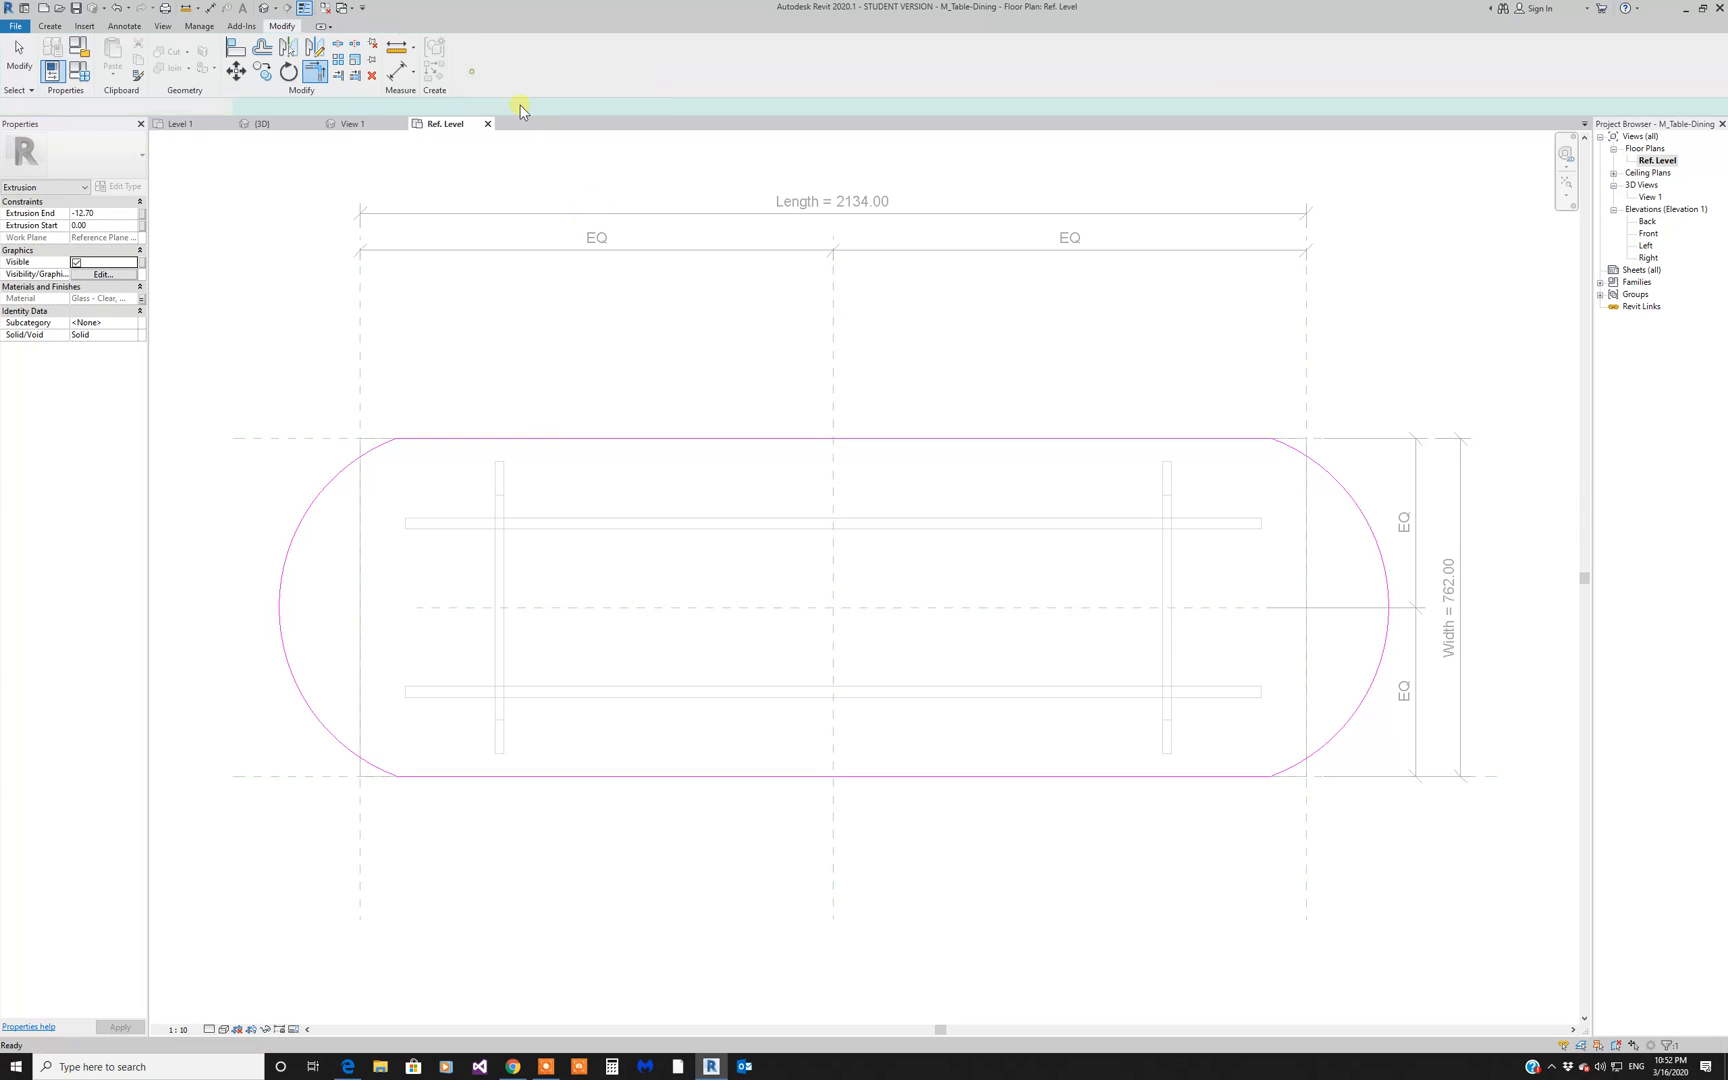
# Step: Save the edited family under the name M_Table-Dining-Curved in the Tables folder, keeping the default file save options
pyautogui.click(15, 26)
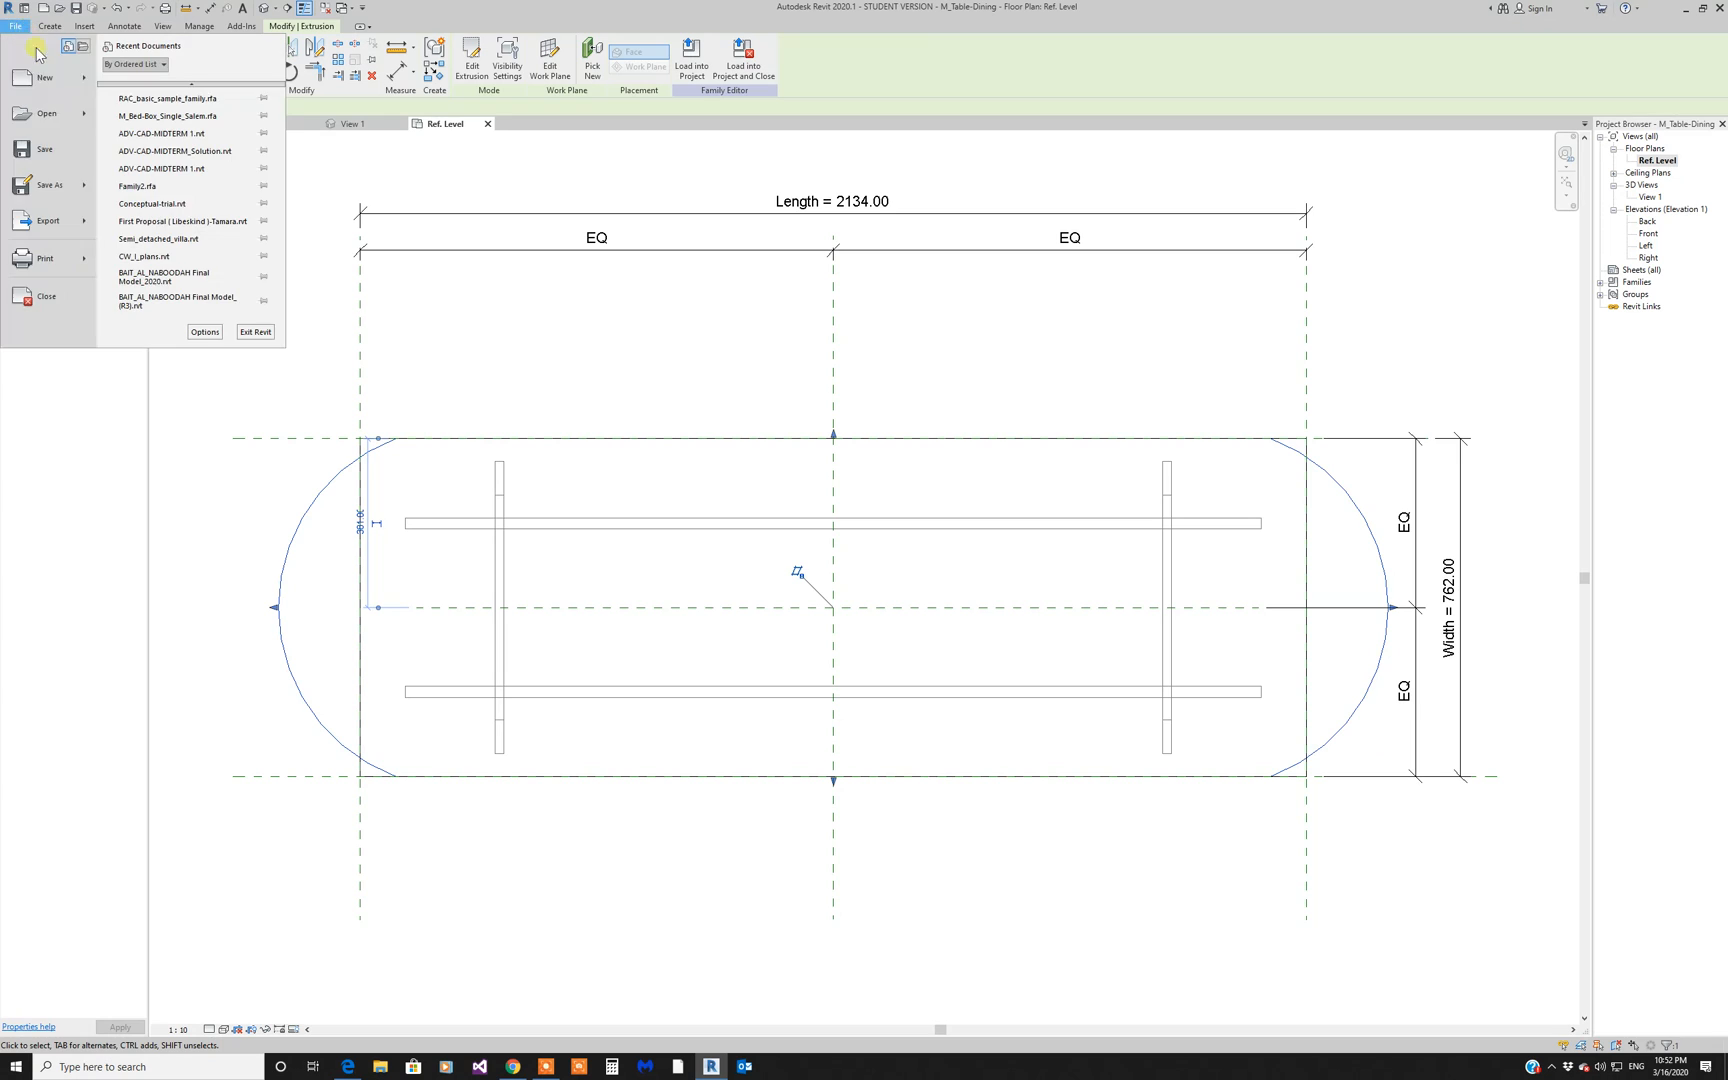
pyautogui.moveTo(70, 187)
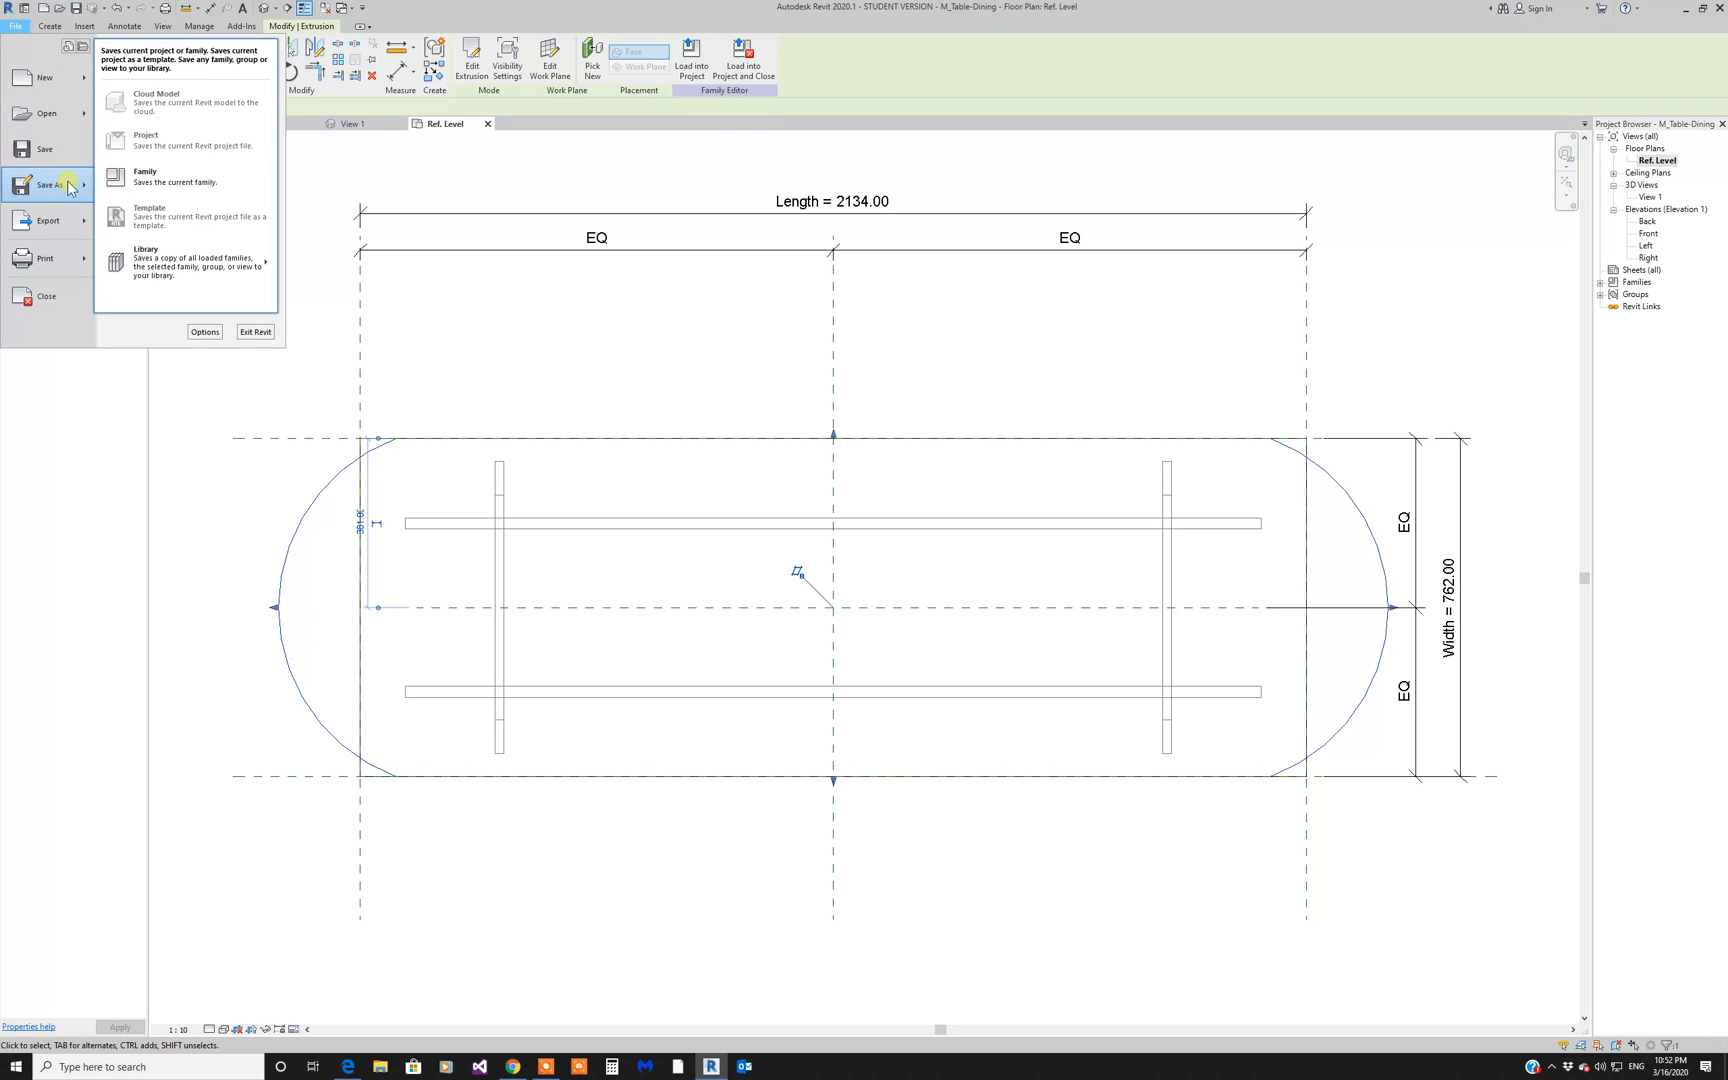
pyautogui.click(158, 174)
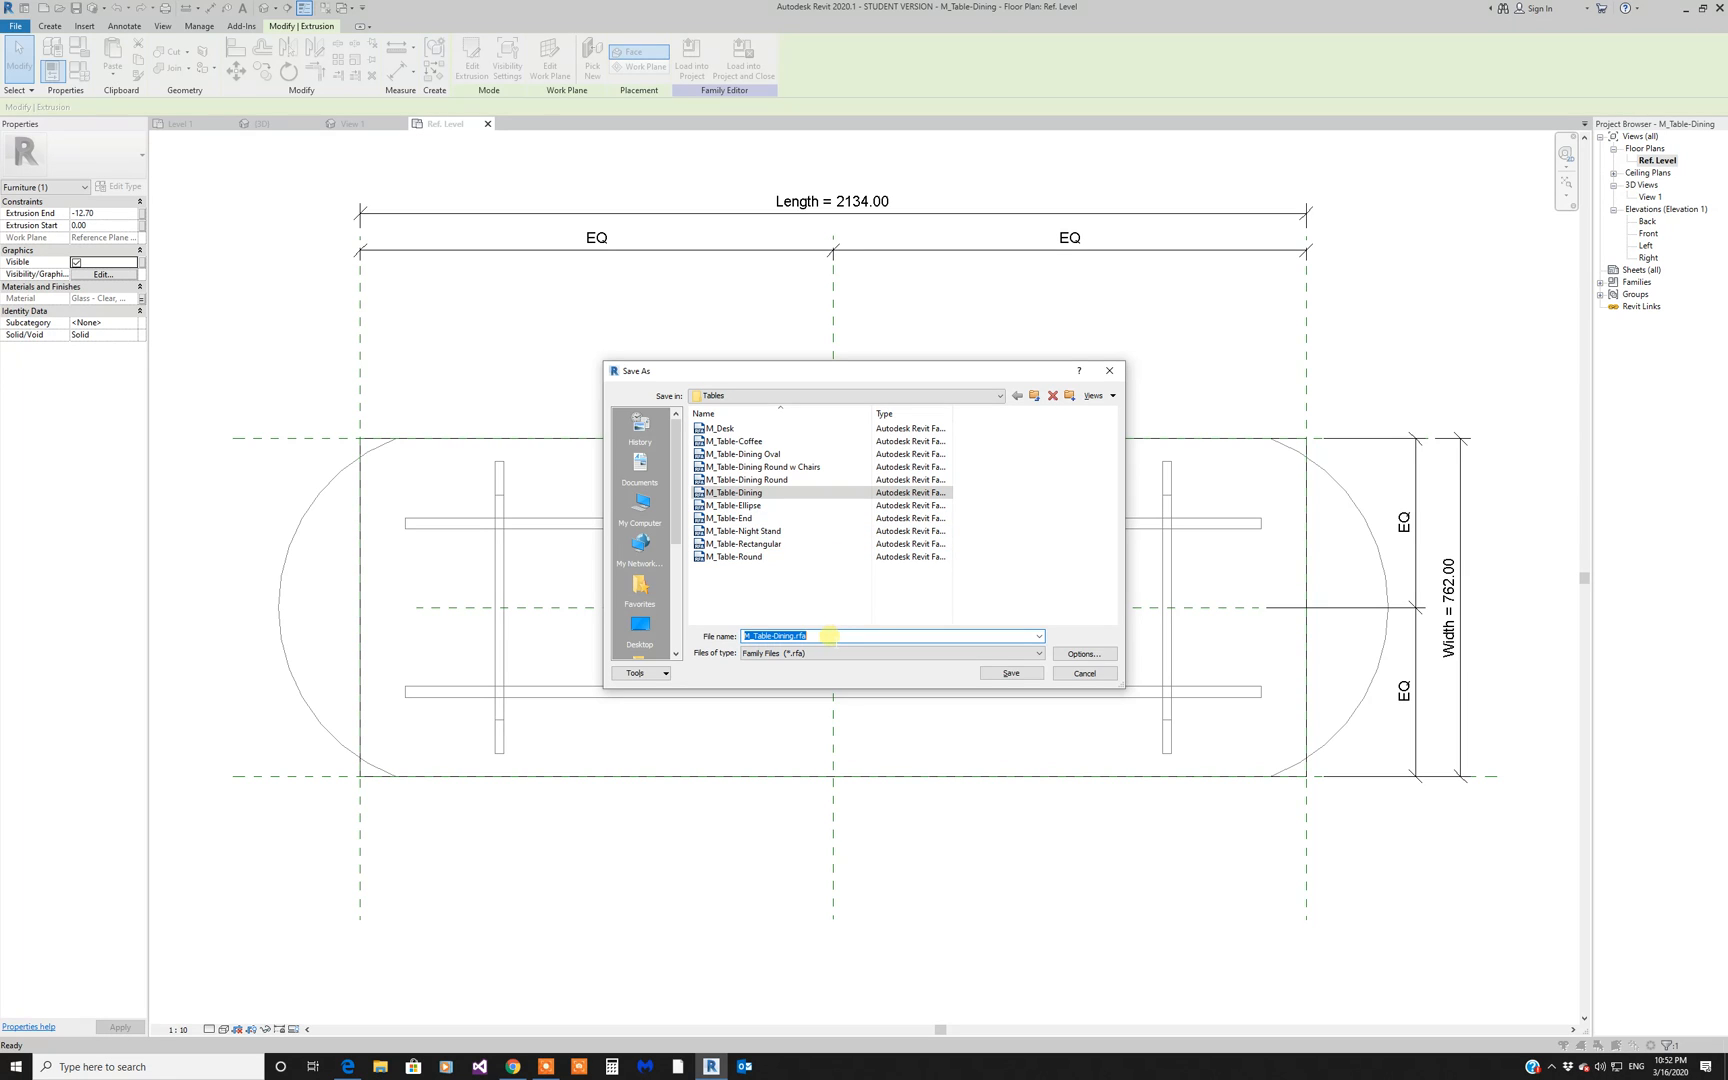
pyautogui.click(829, 636)
pyautogui.press('BackSpace')
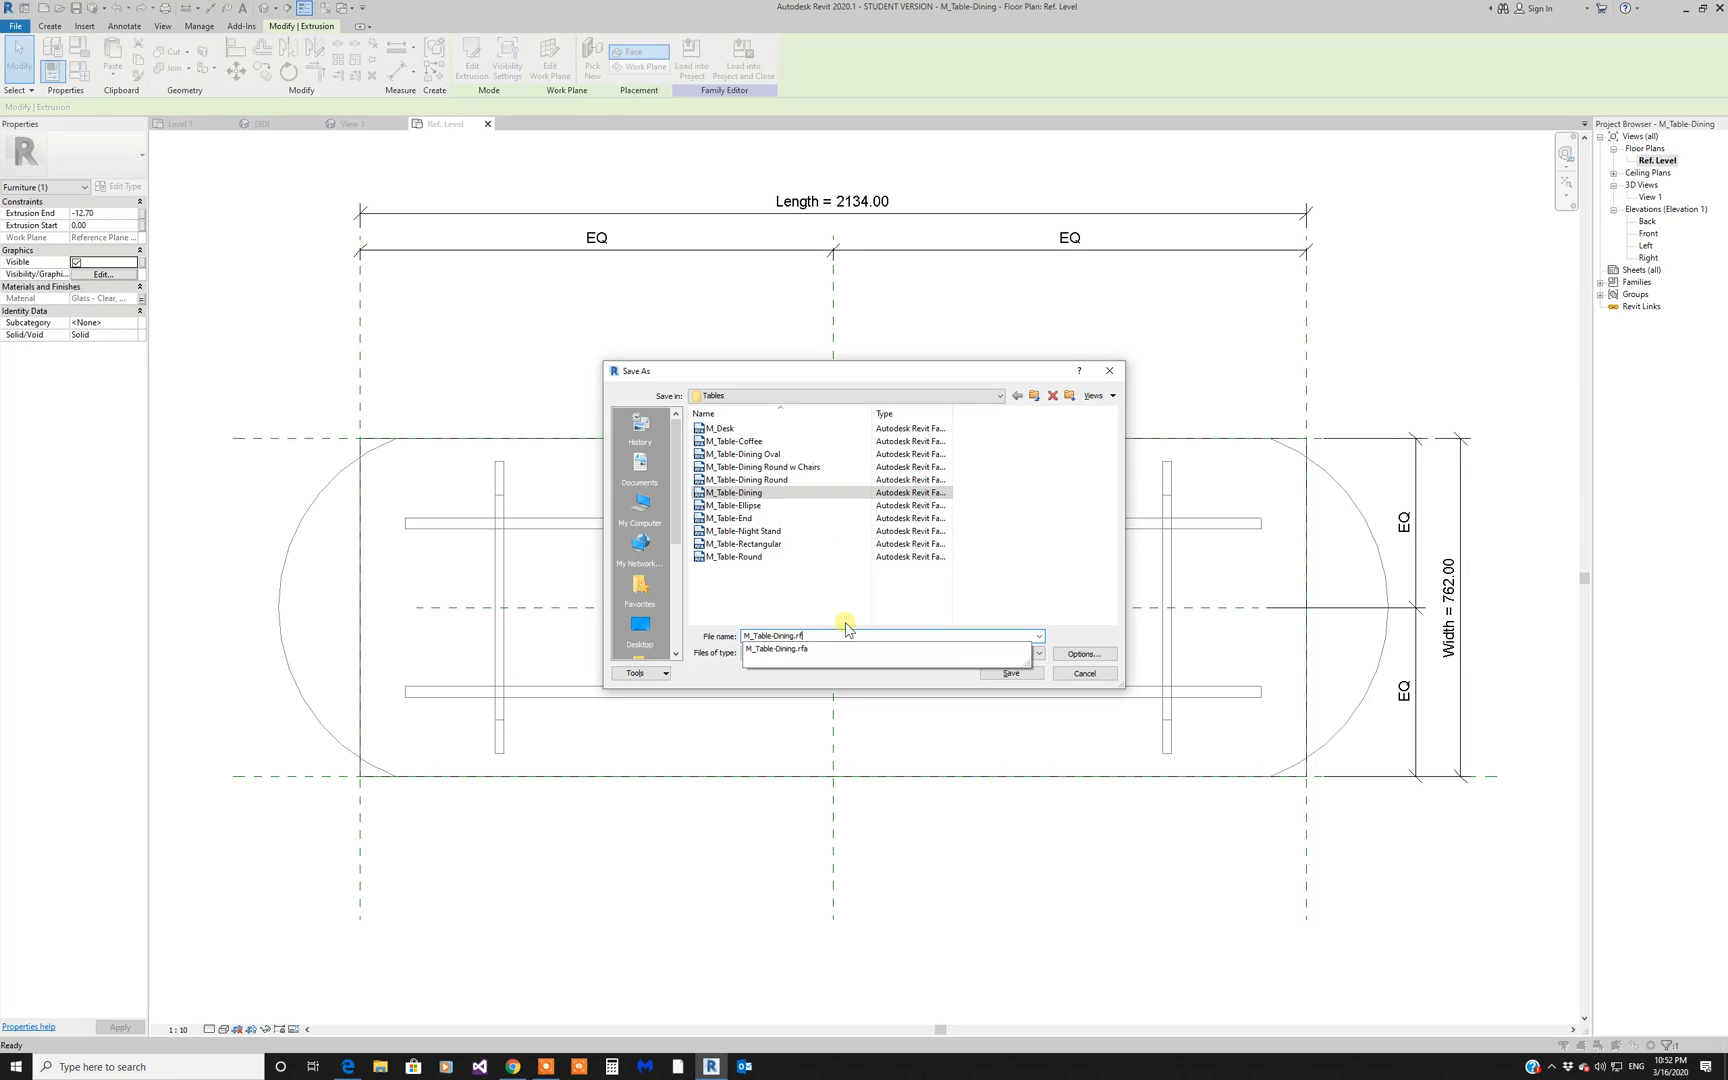
pyautogui.press('BackSpace')
pyautogui.write('-Curved')
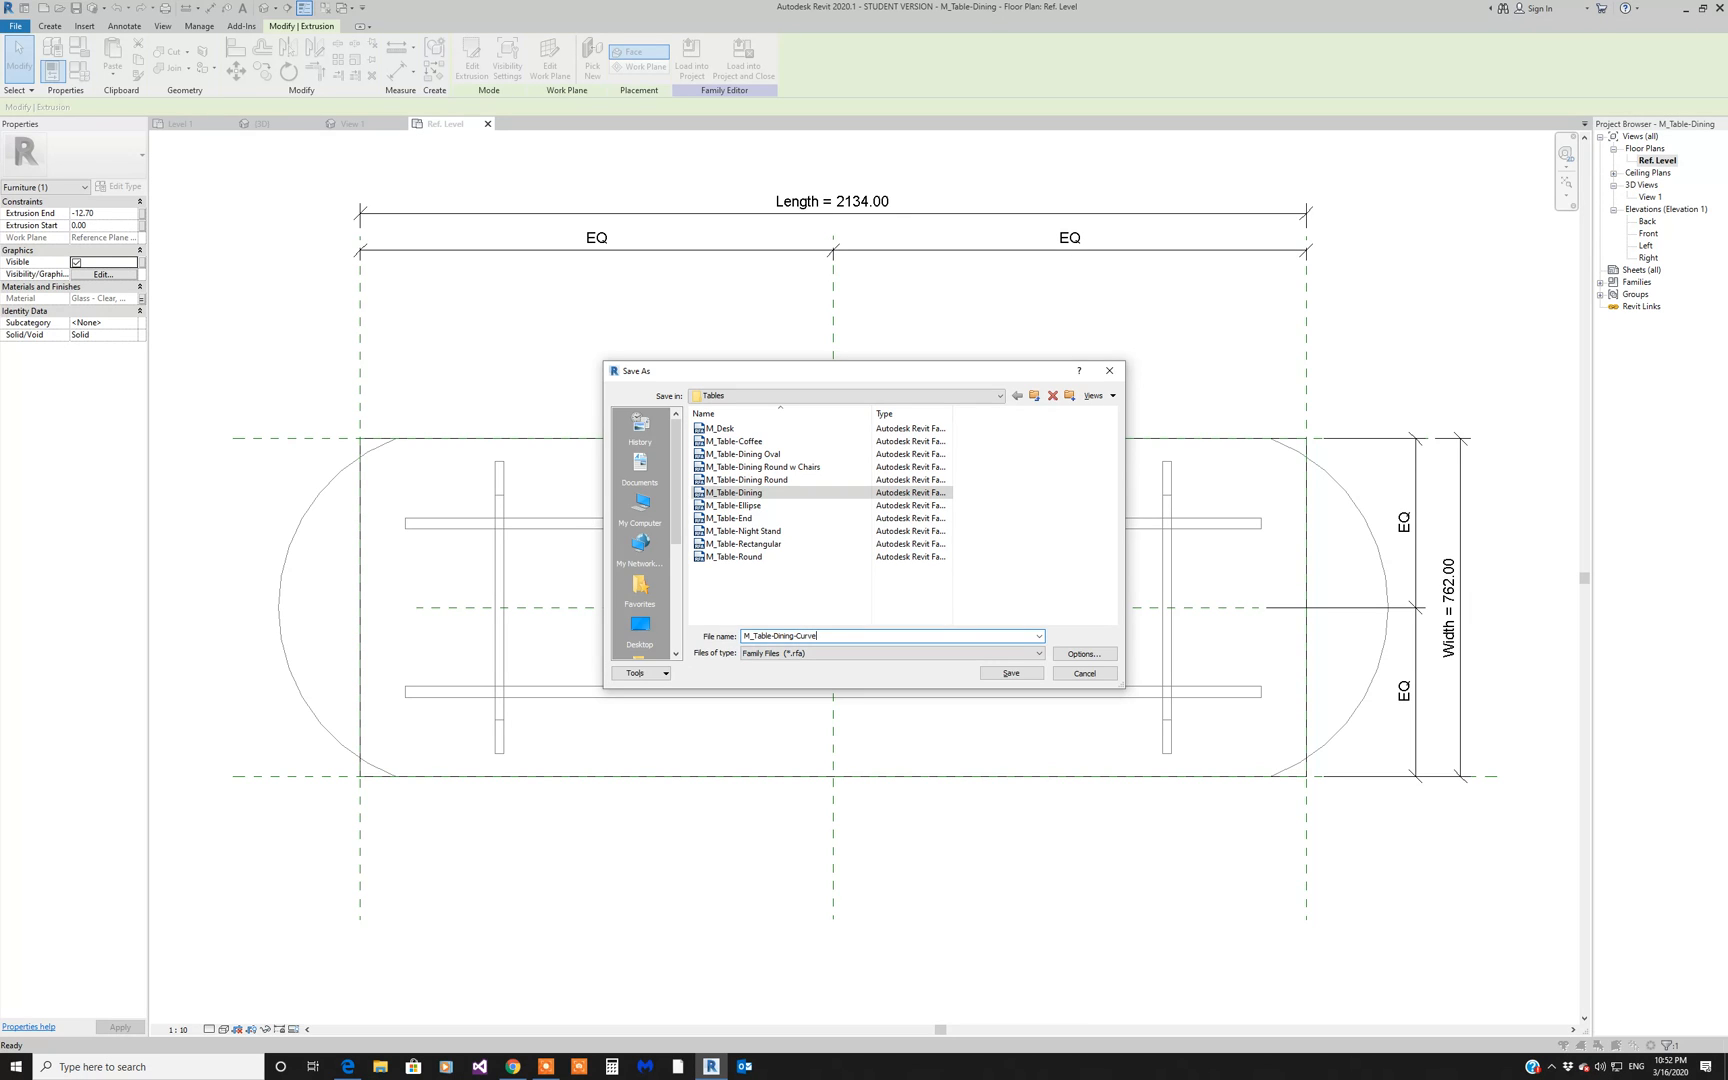
pyautogui.click(1069, 660)
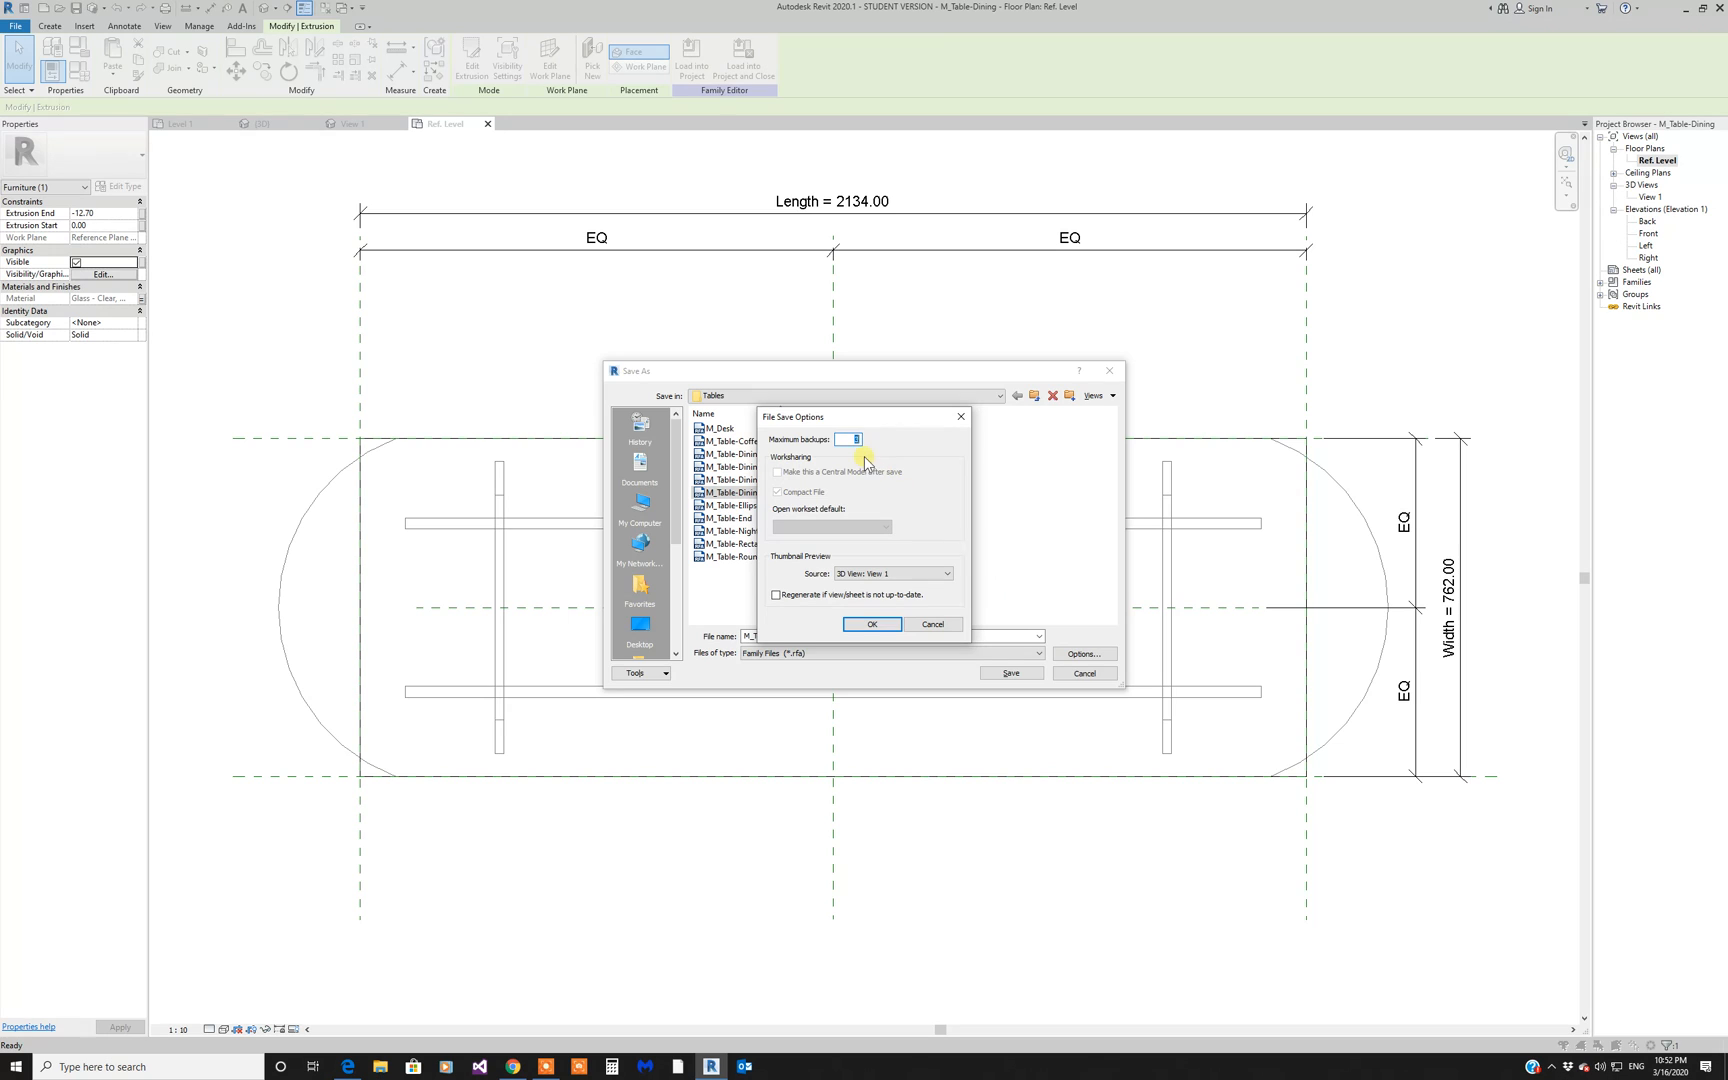
pyautogui.click(896, 624)
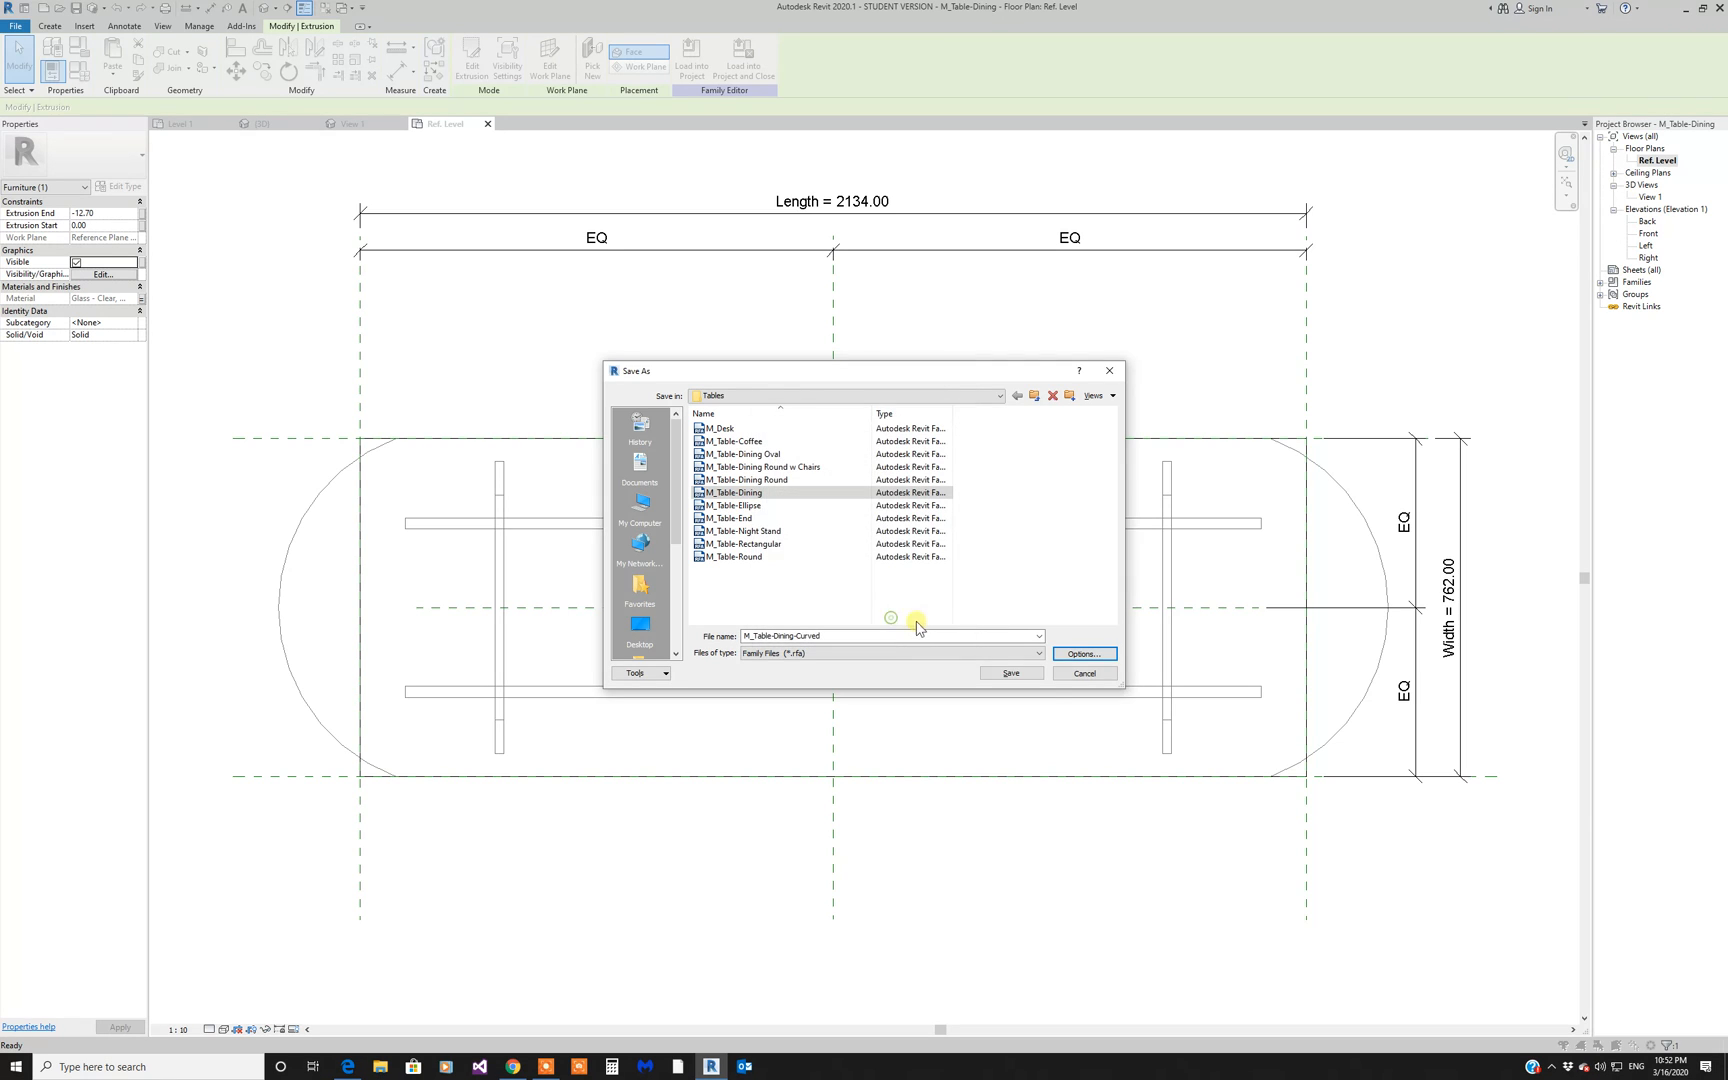
pyautogui.click(1011, 672)
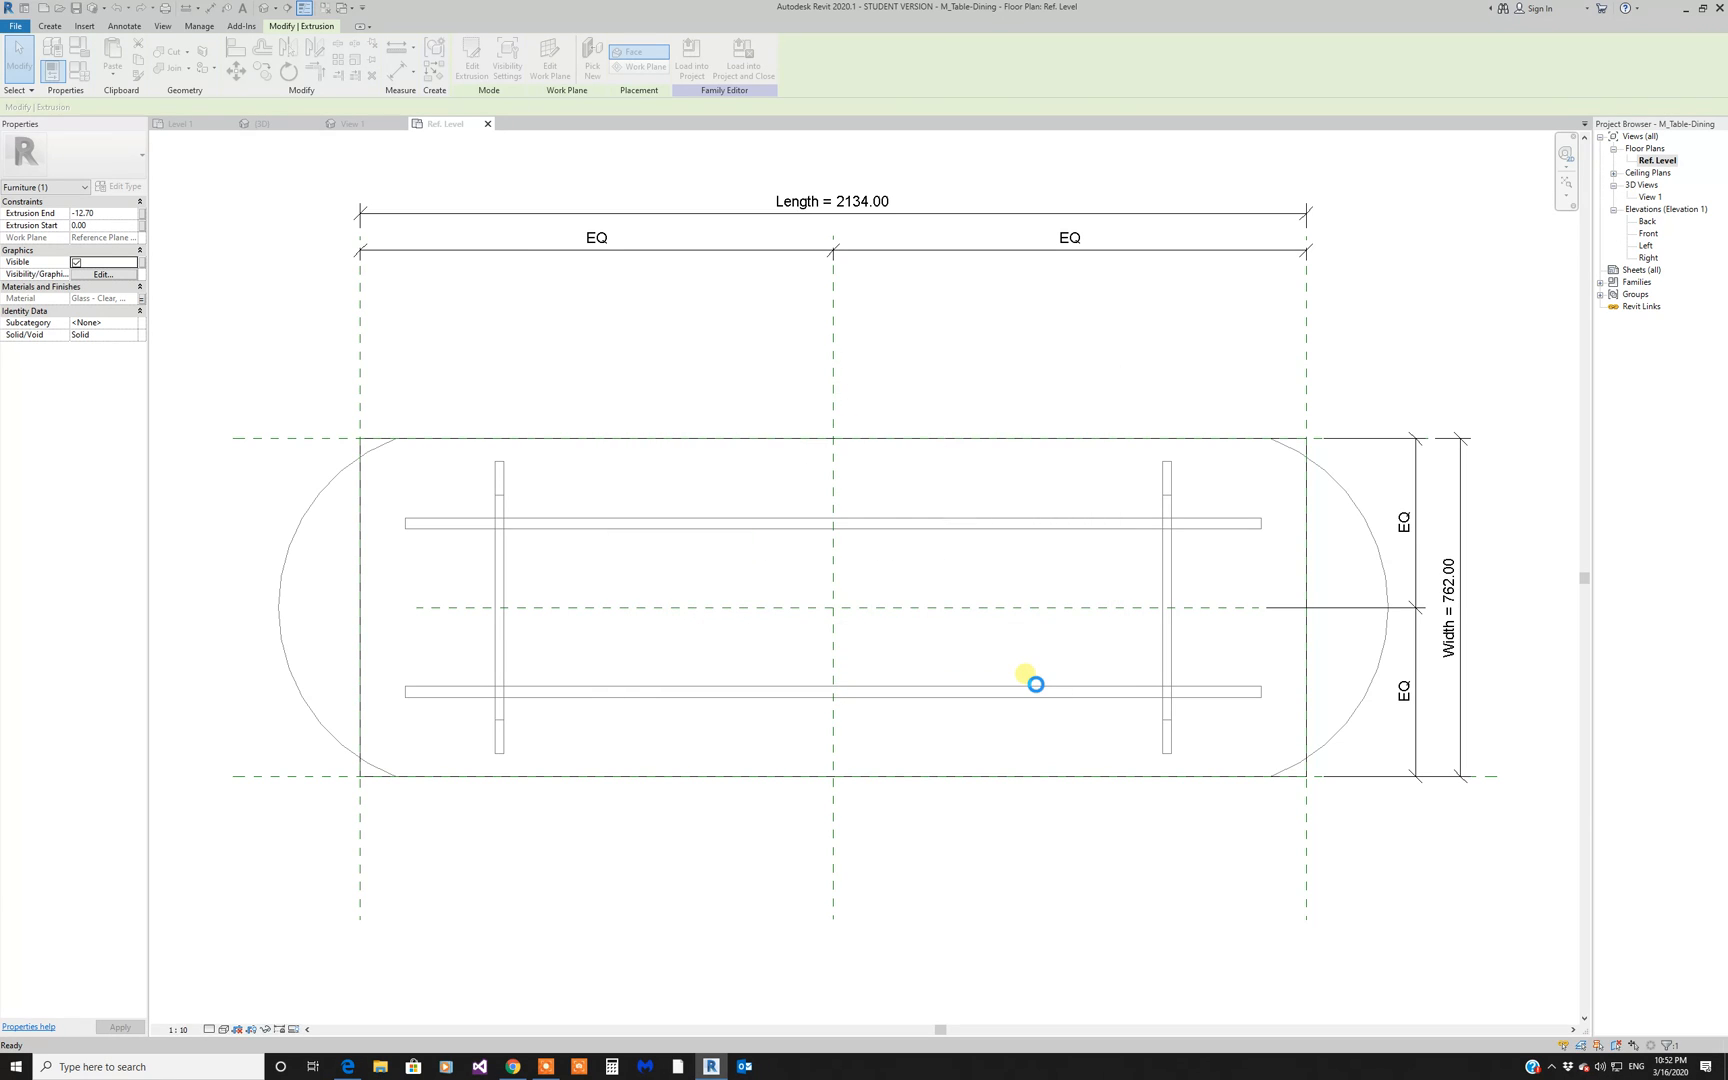
pyautogui.click(1022, 676)
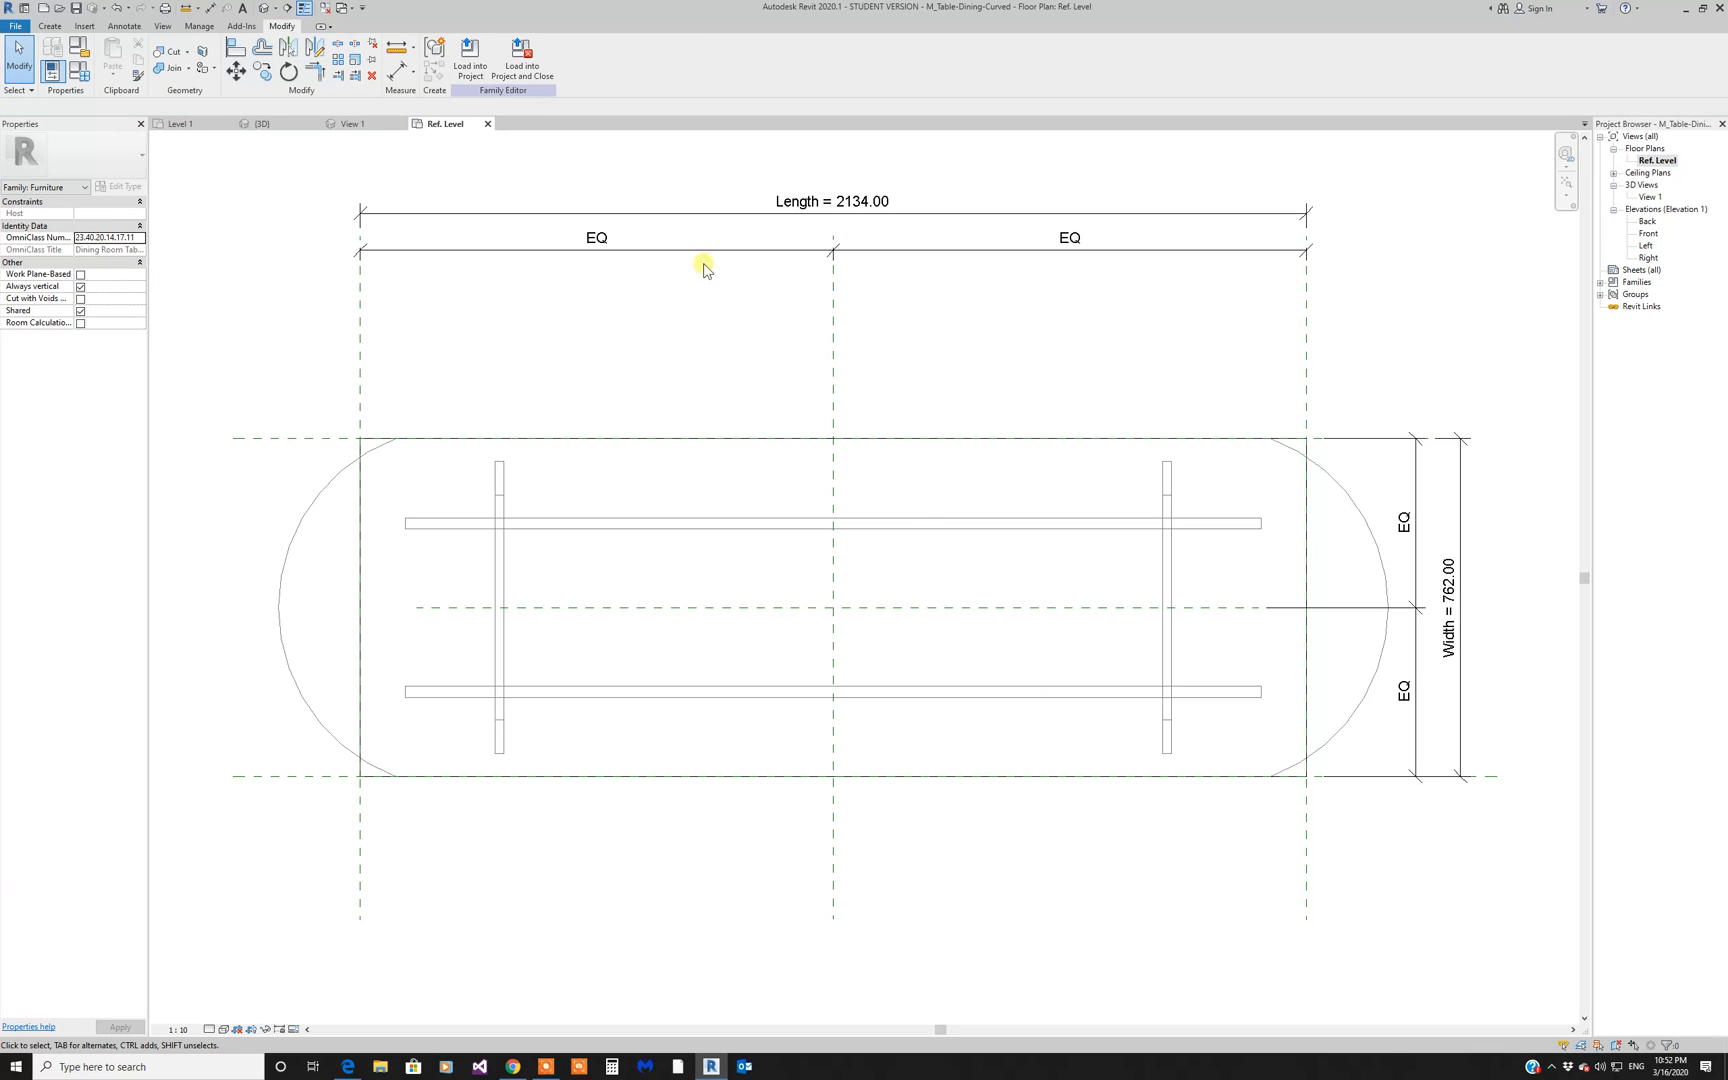
# Step: Load the curved dining table into the project, place one below the existing table on Level 1 and show both in 3D
pyautogui.click(469, 60)
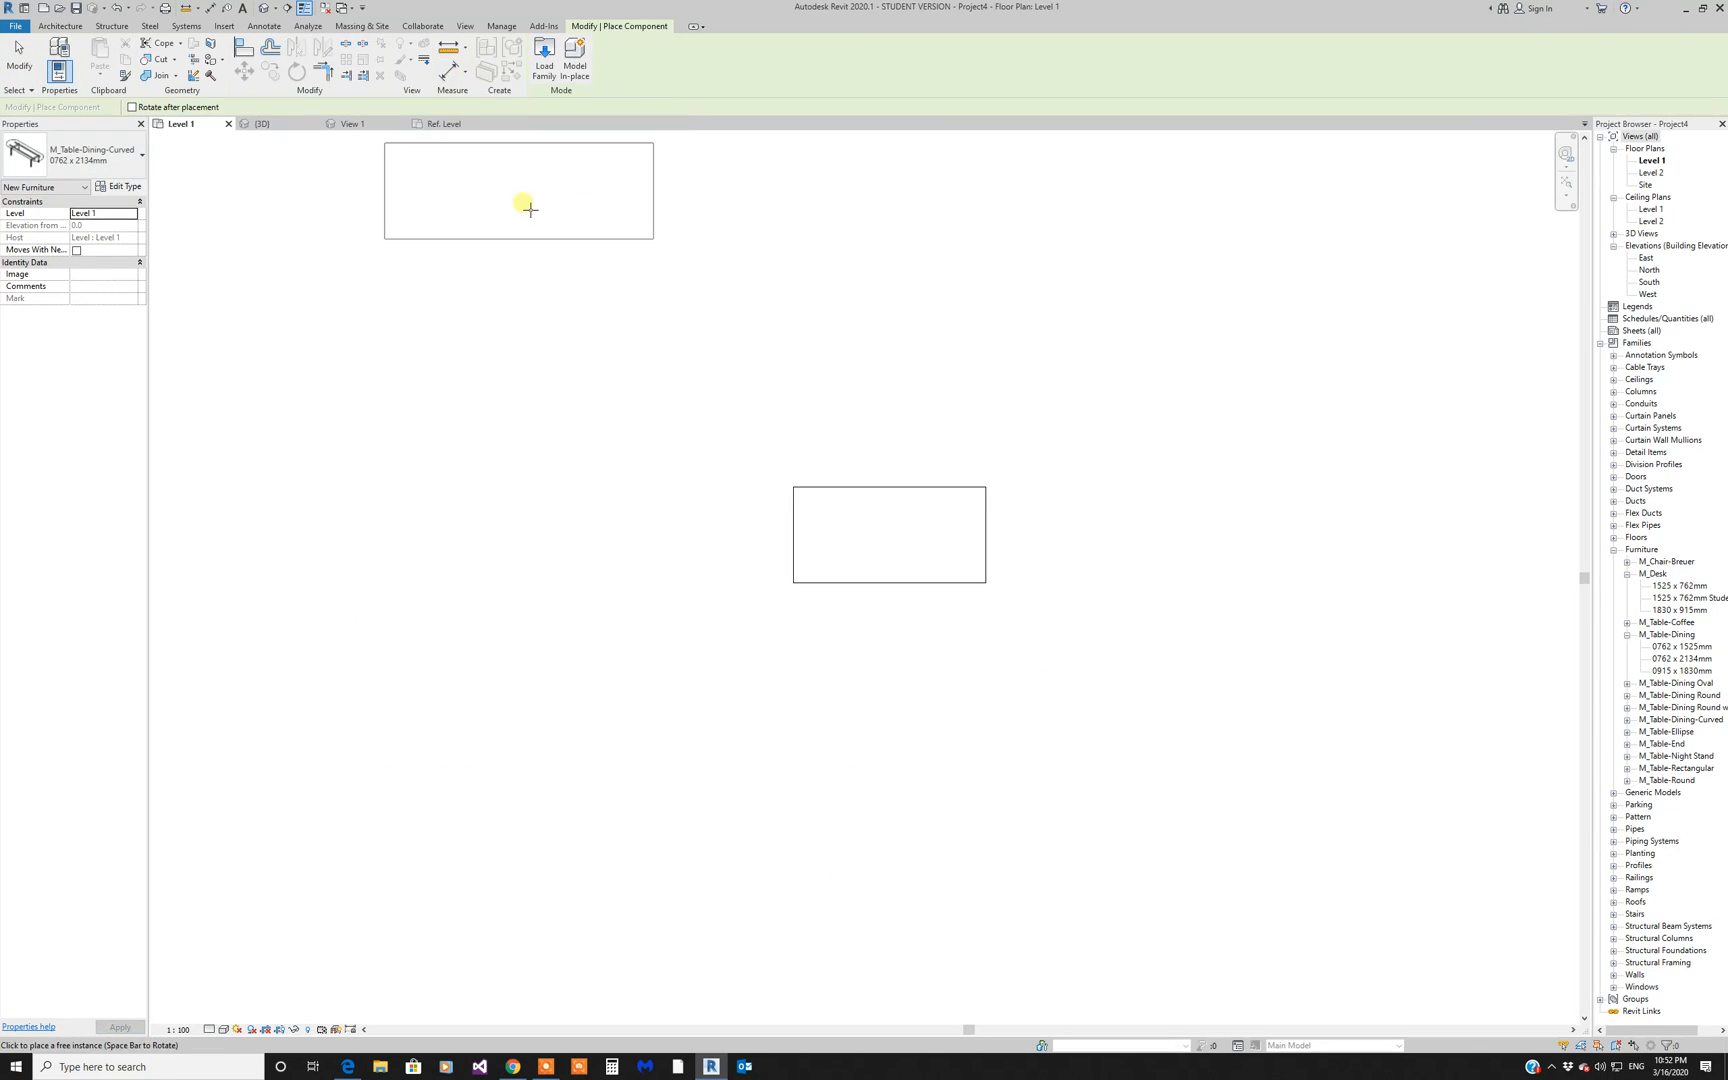
pyautogui.click(837, 694)
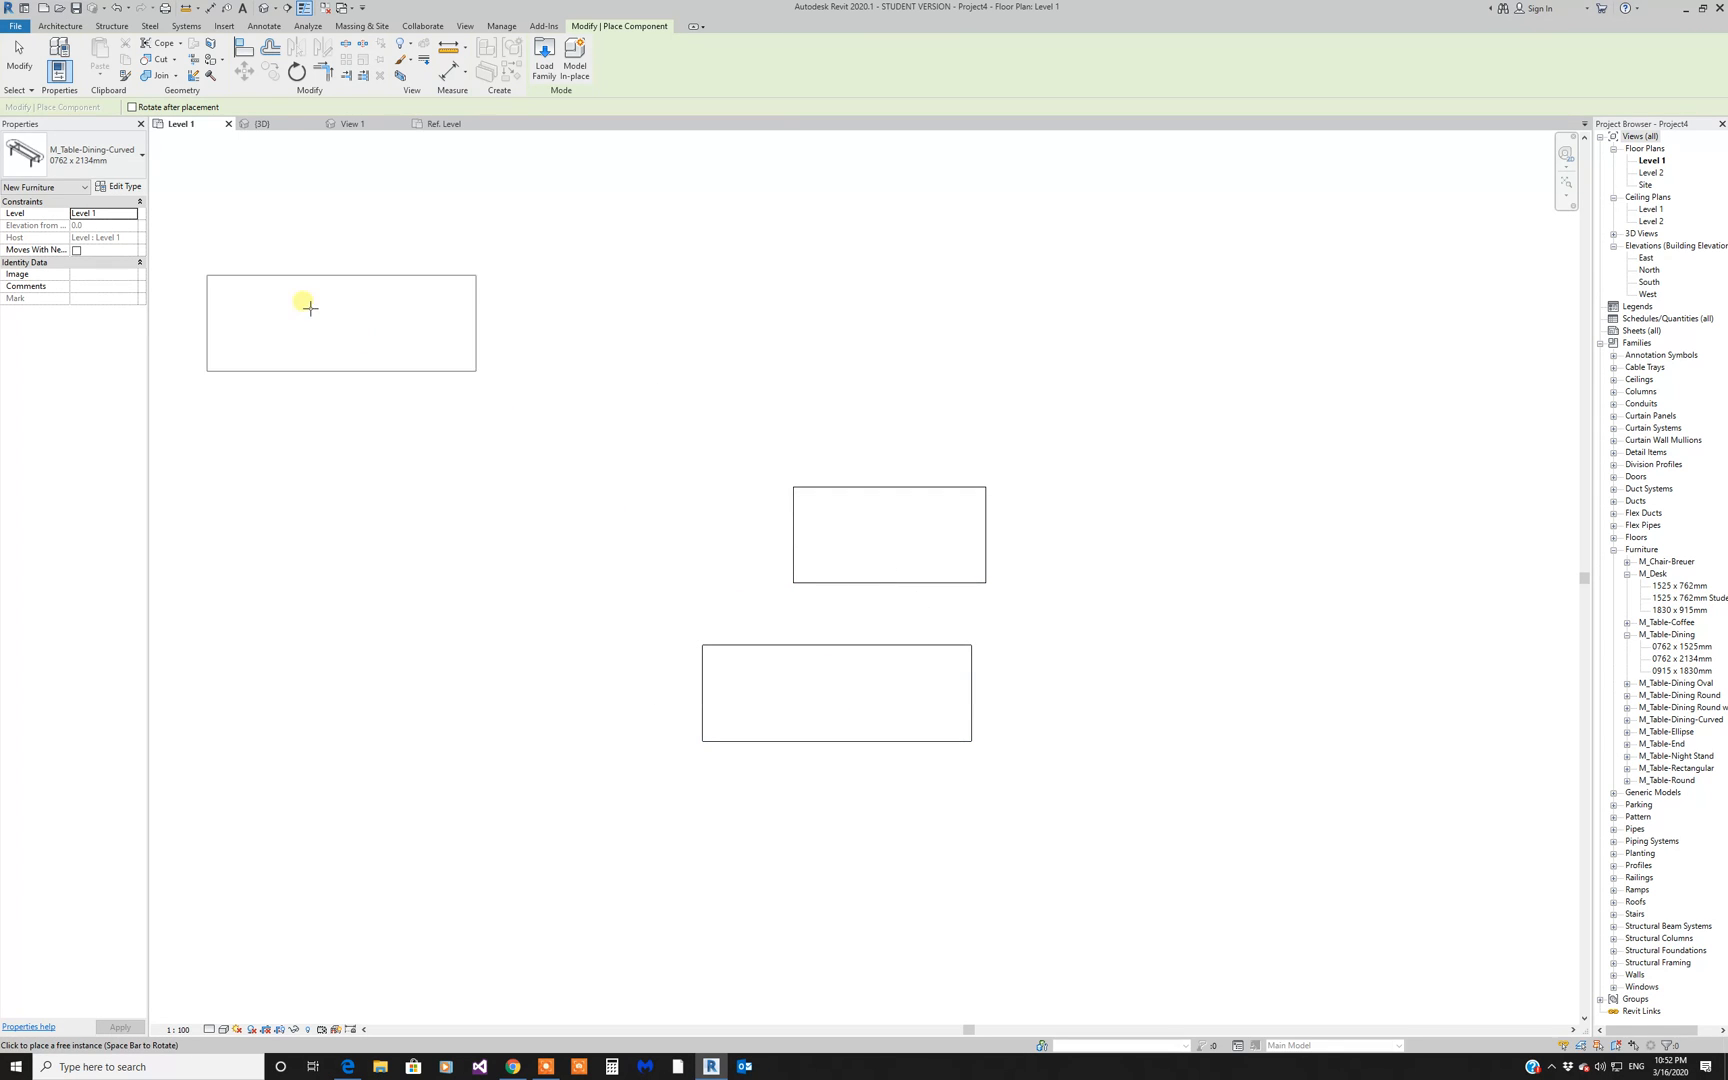
pyautogui.click(20, 62)
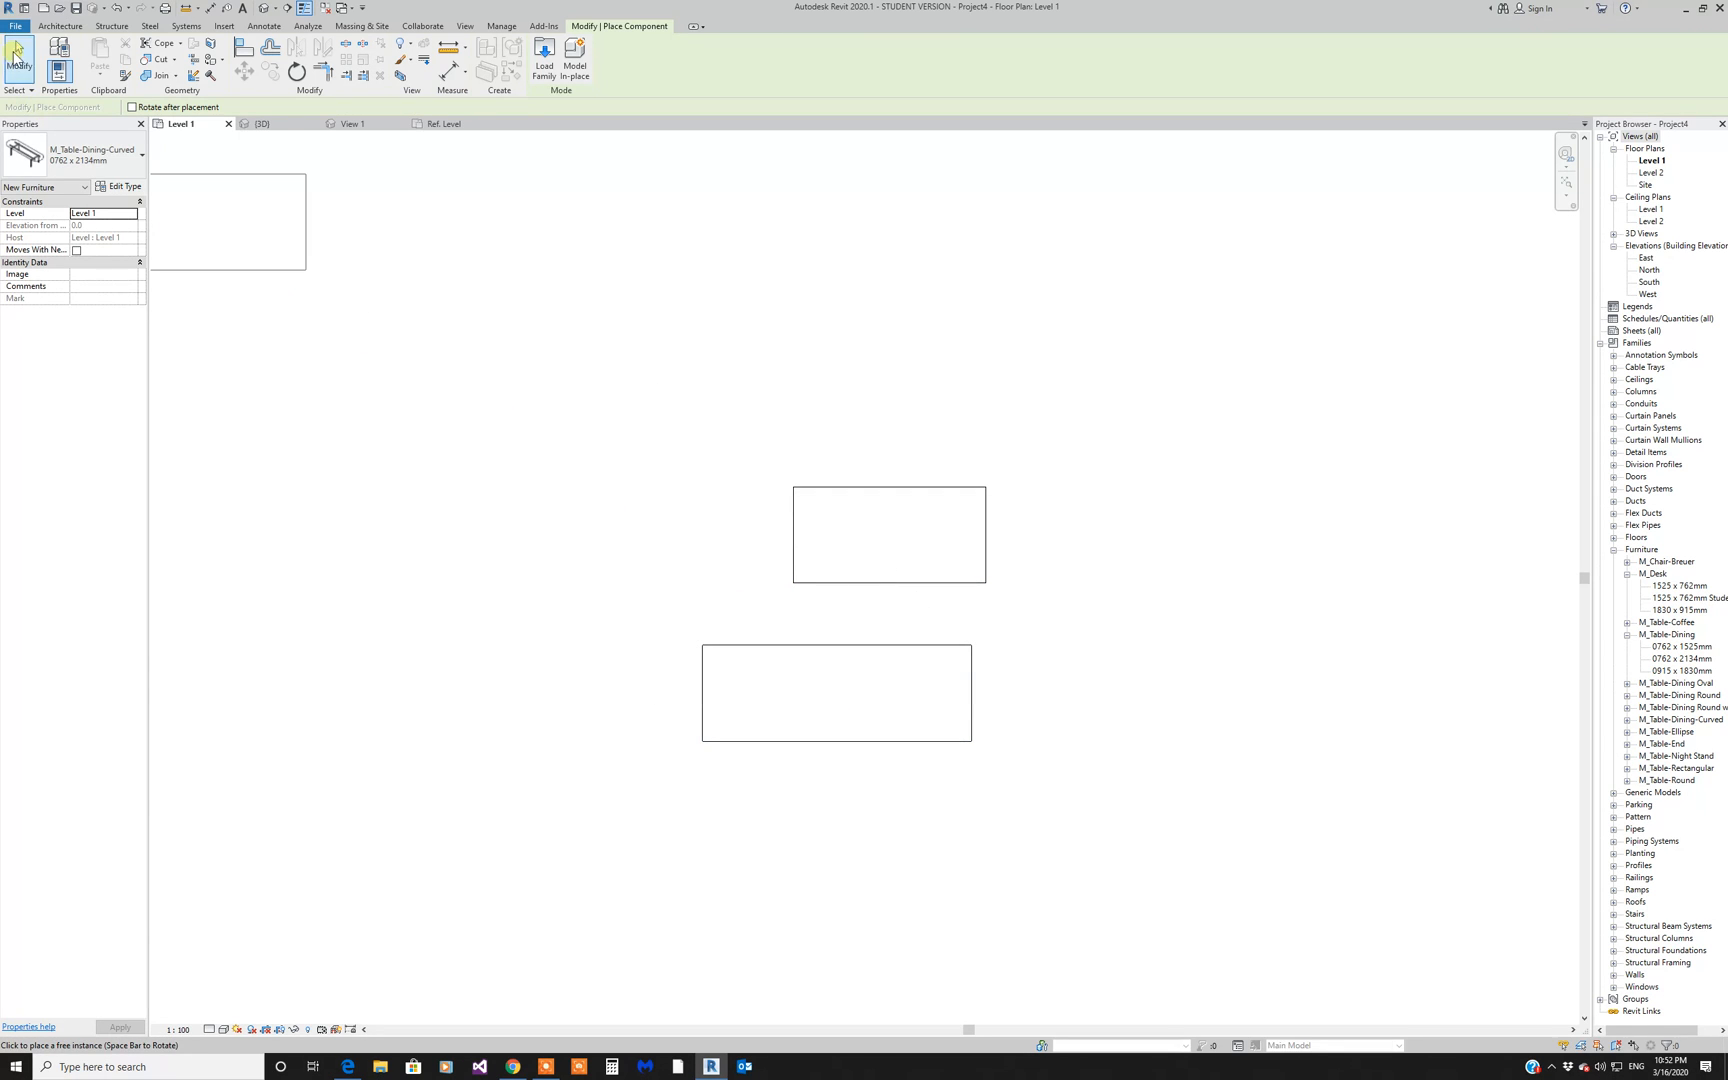
pyautogui.click(261, 10)
pyautogui.scroll(-3, 1000, 390)
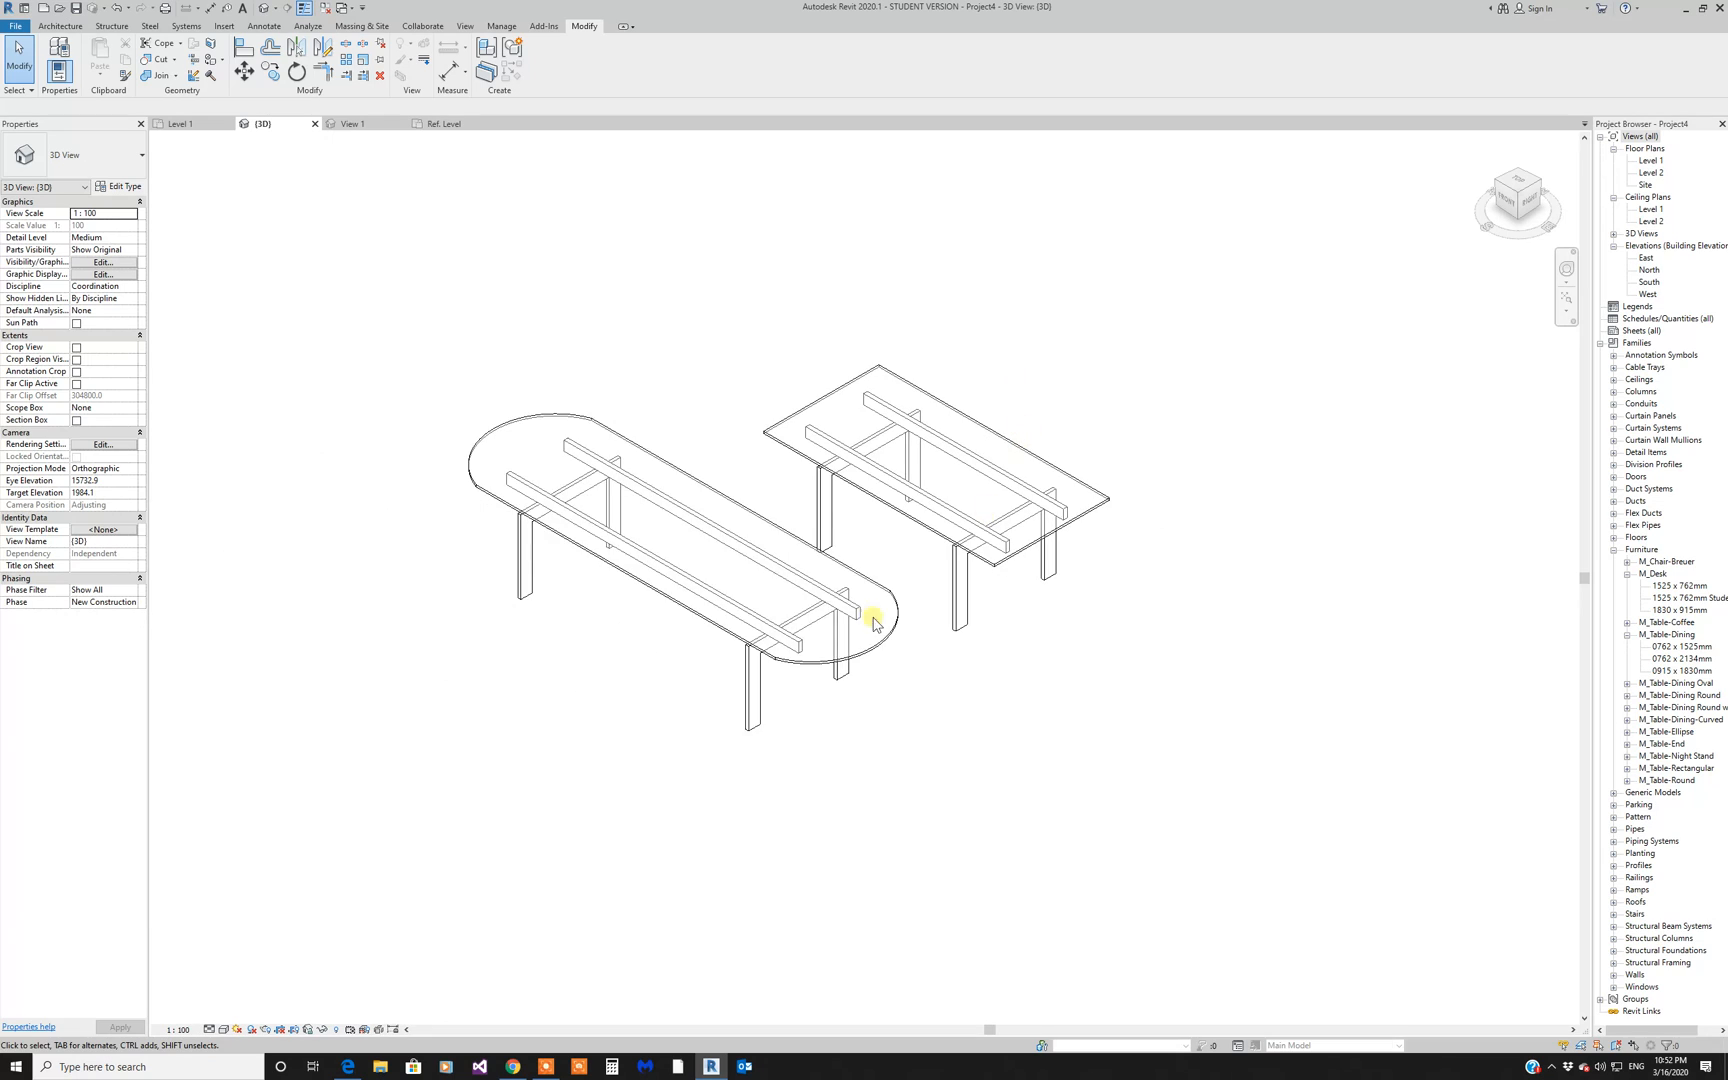
# Step: Create a new family from the Metric Furniture template
pyautogui.click(18, 30)
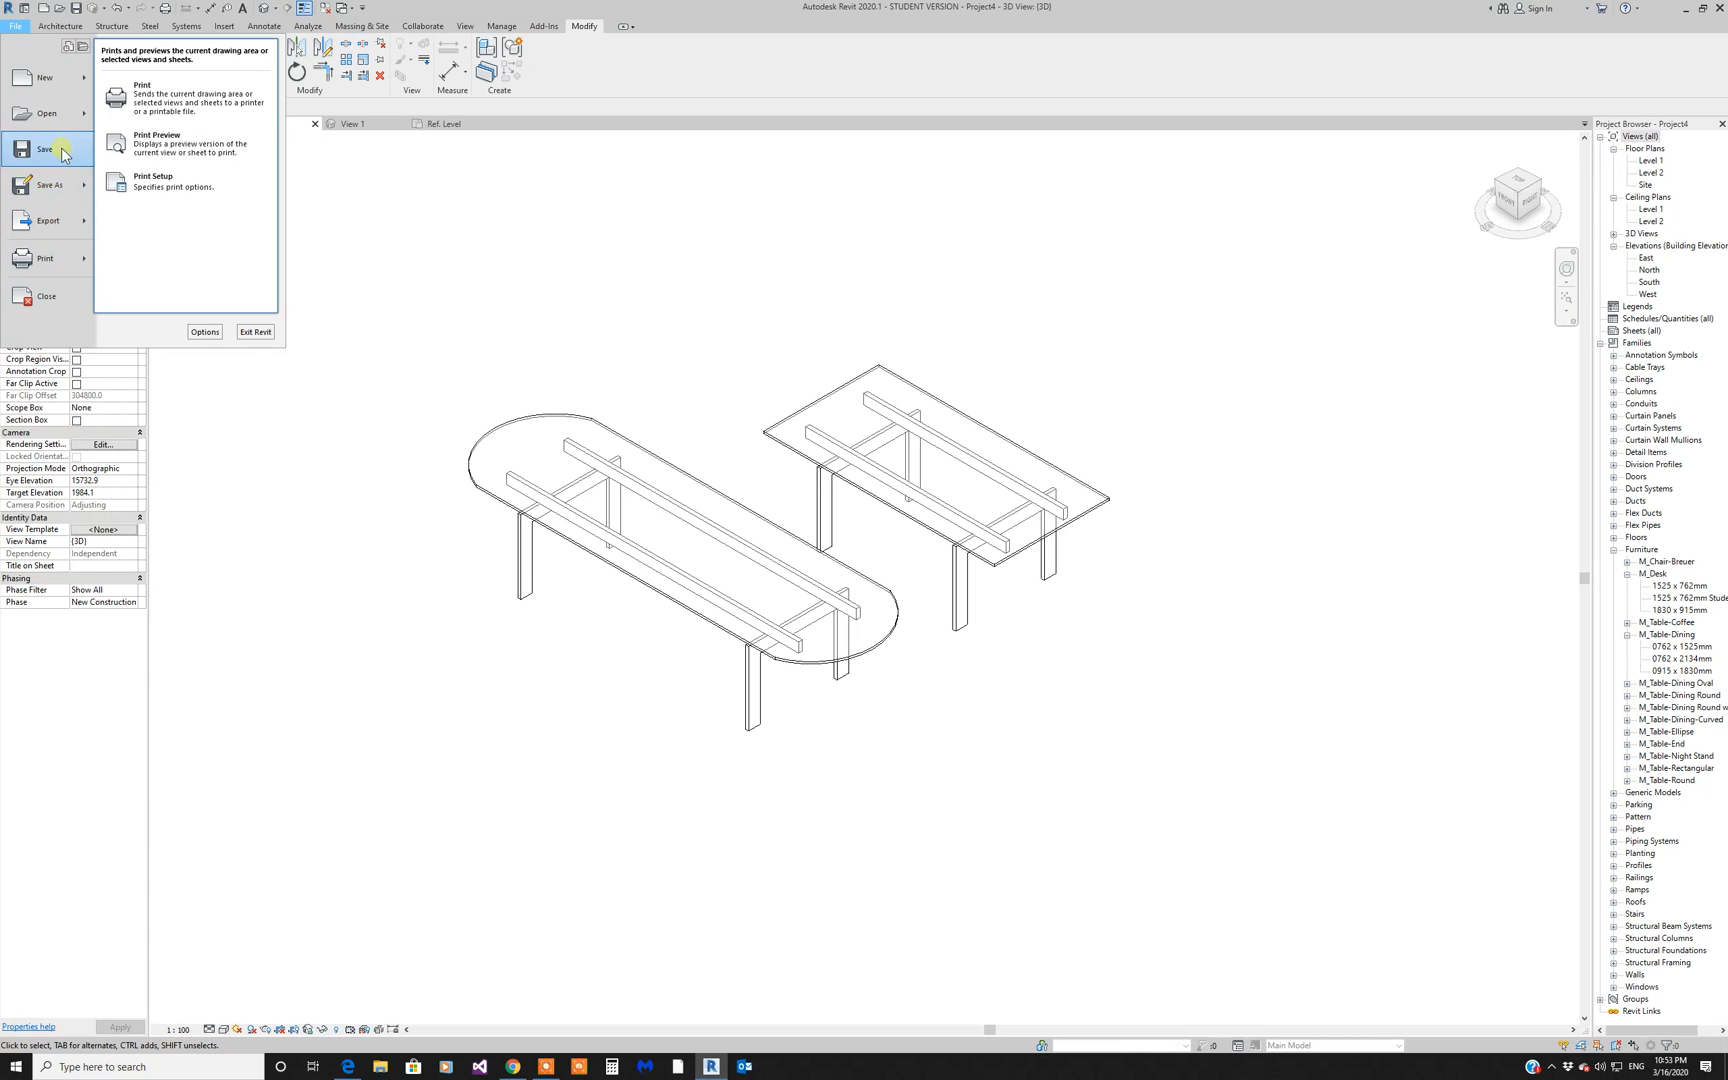
pyautogui.moveTo(45, 77)
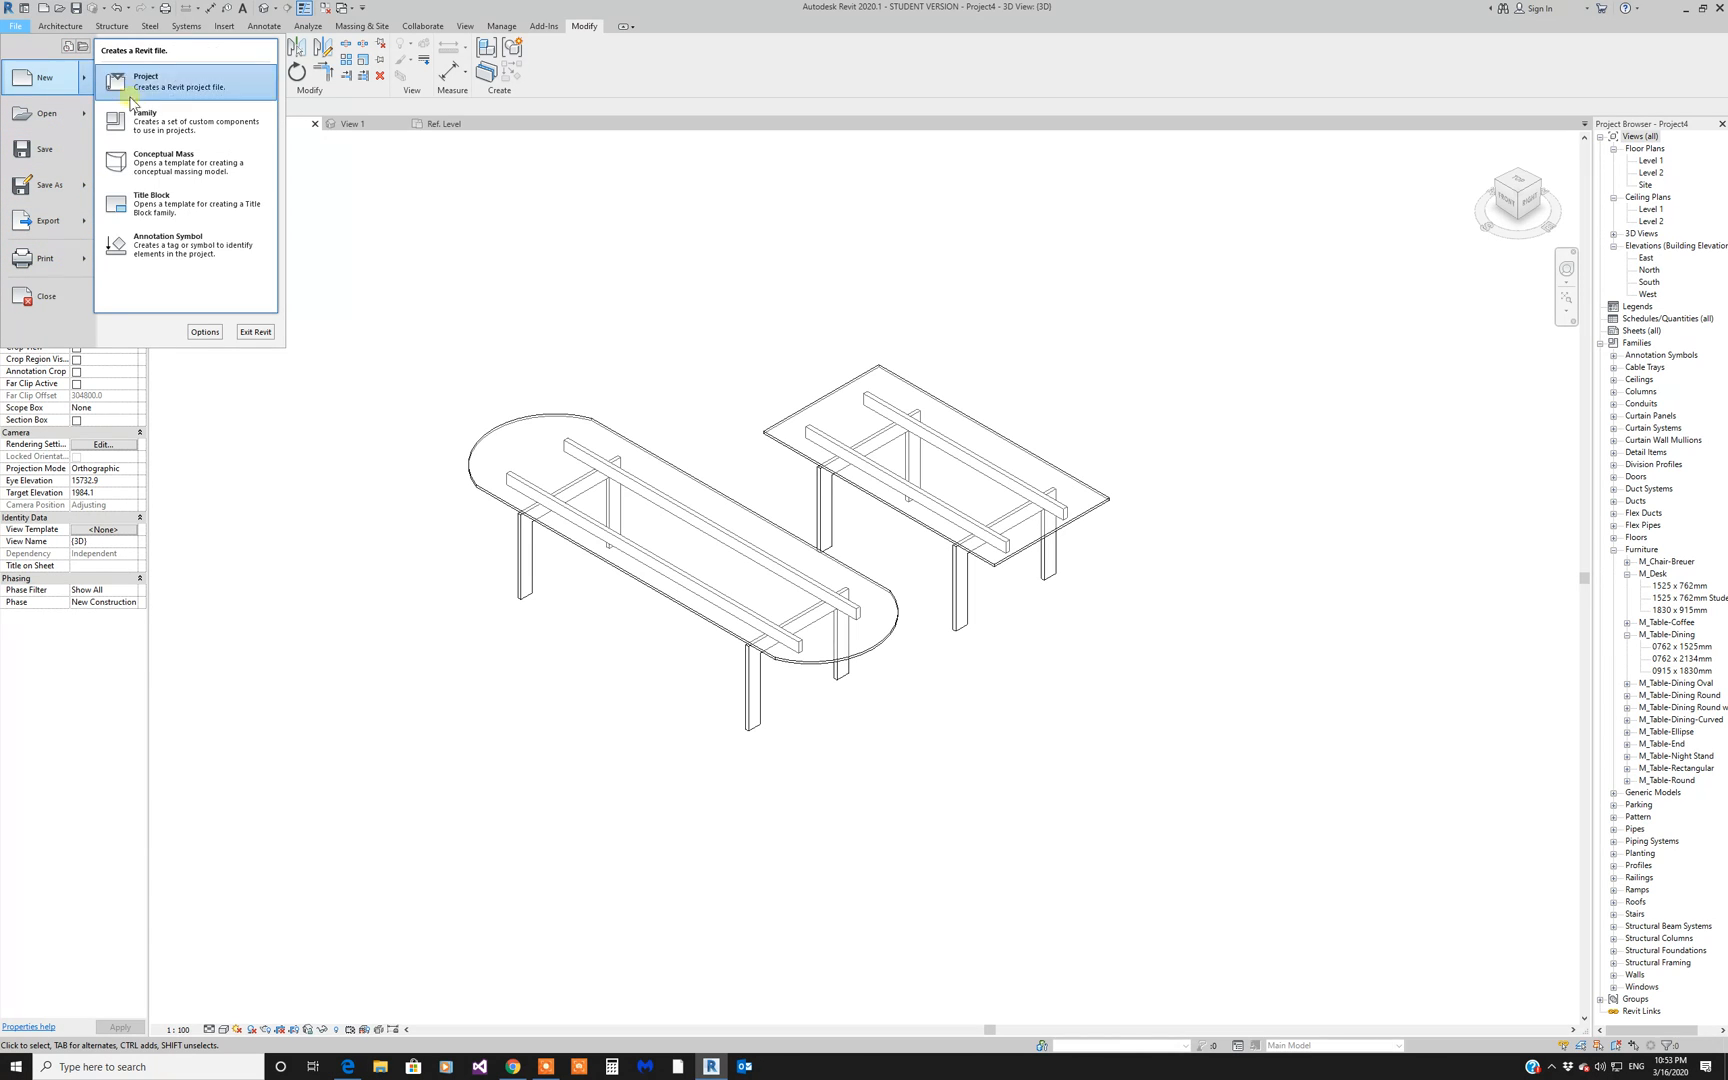
pyautogui.click(160, 120)
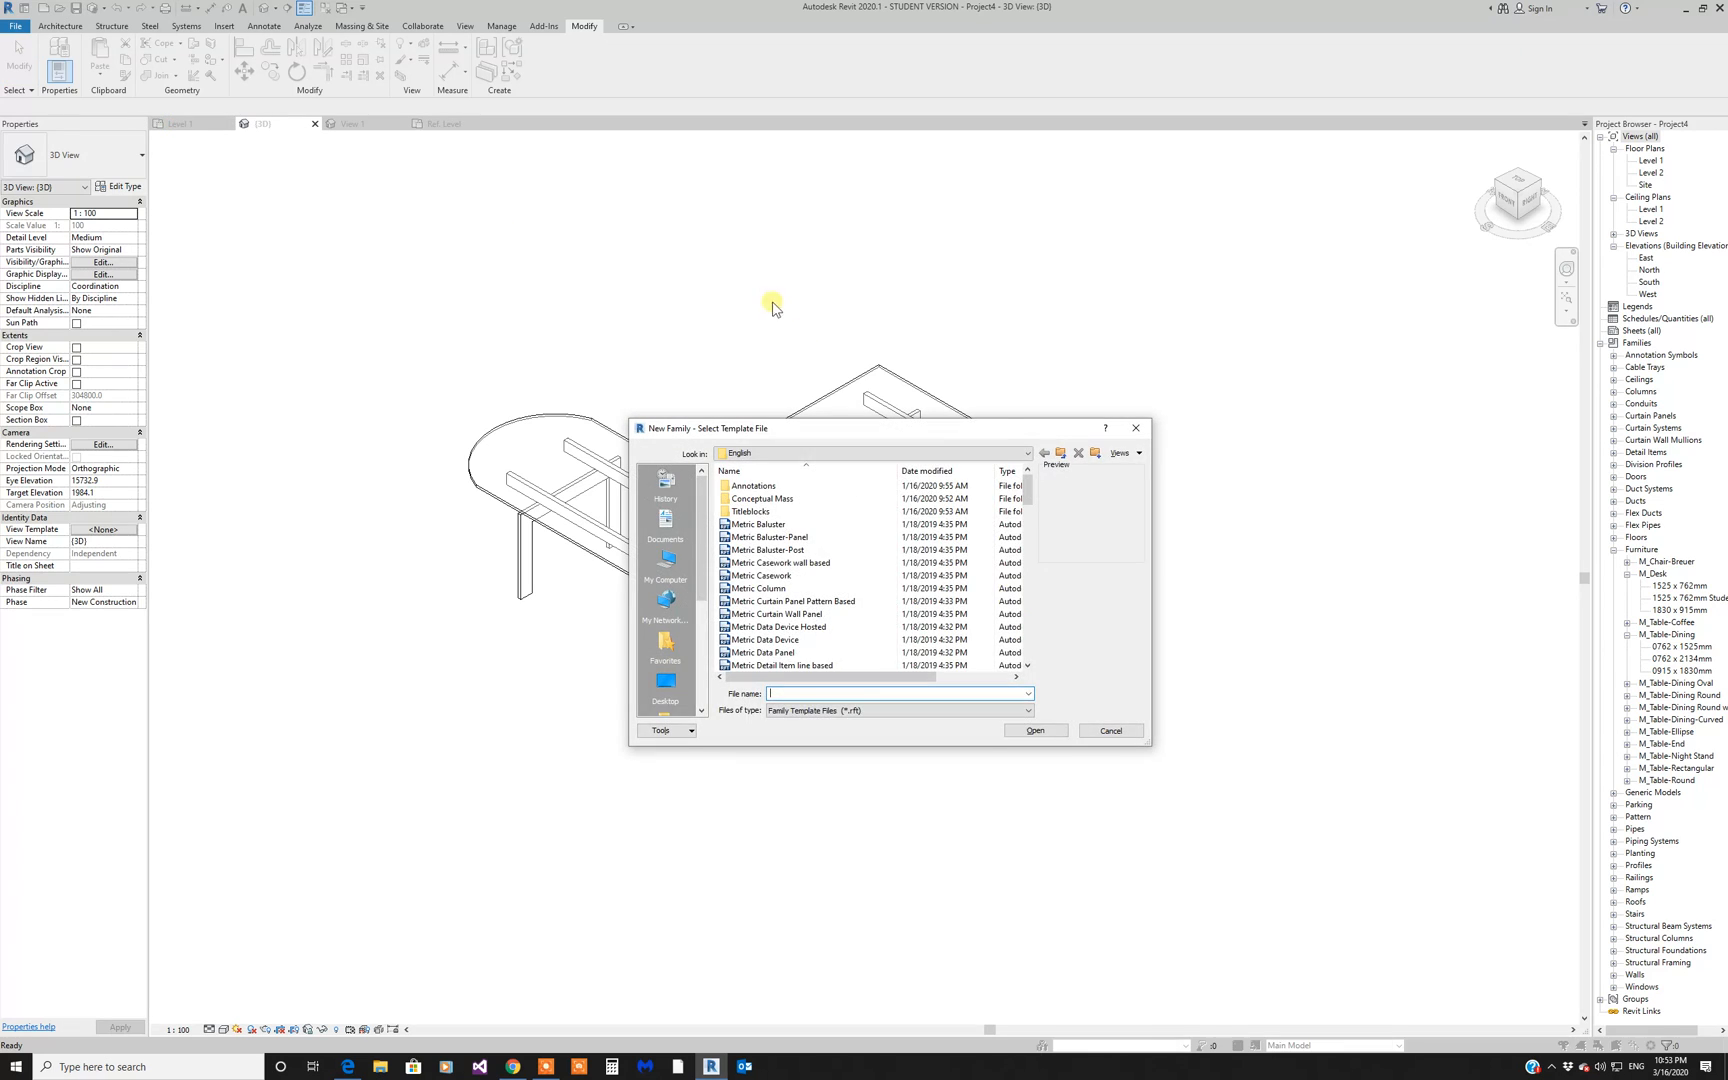
pyautogui.moveTo(950, 443); pyautogui.dragTo(880, 307)
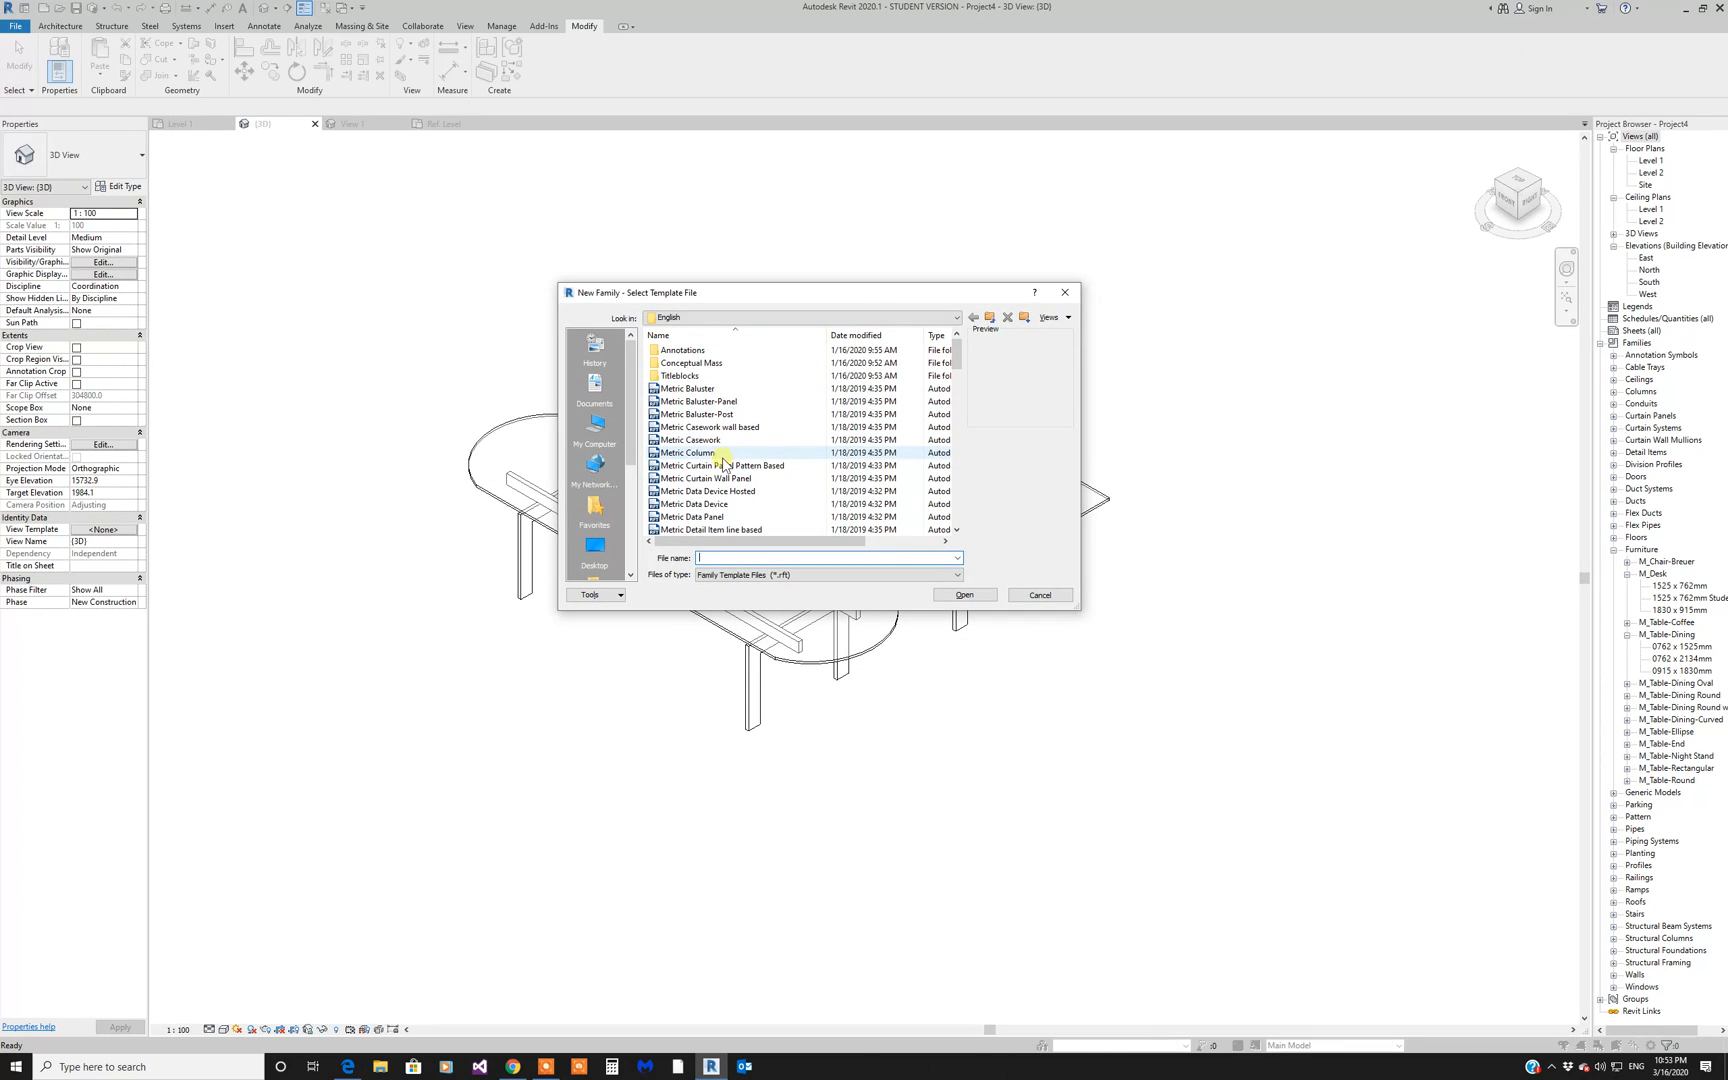
pyautogui.scroll(-1, 830, 494)
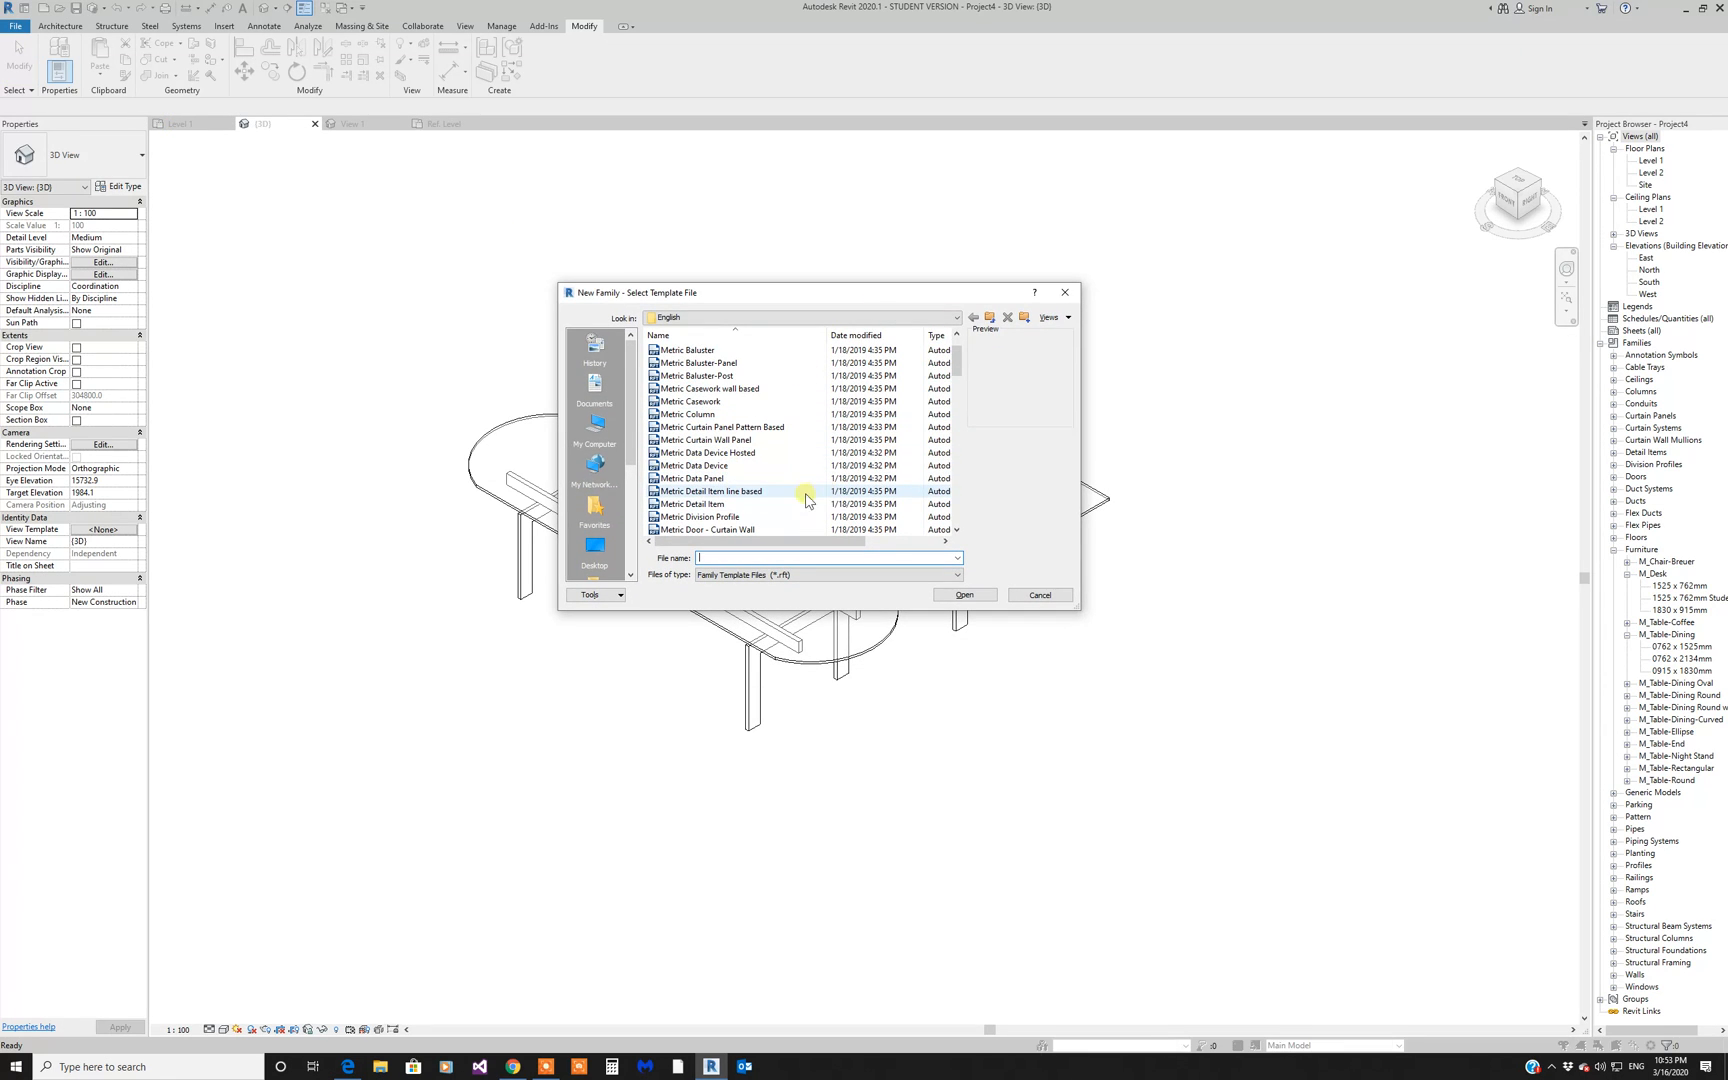
pyautogui.scroll(-4, 805, 500)
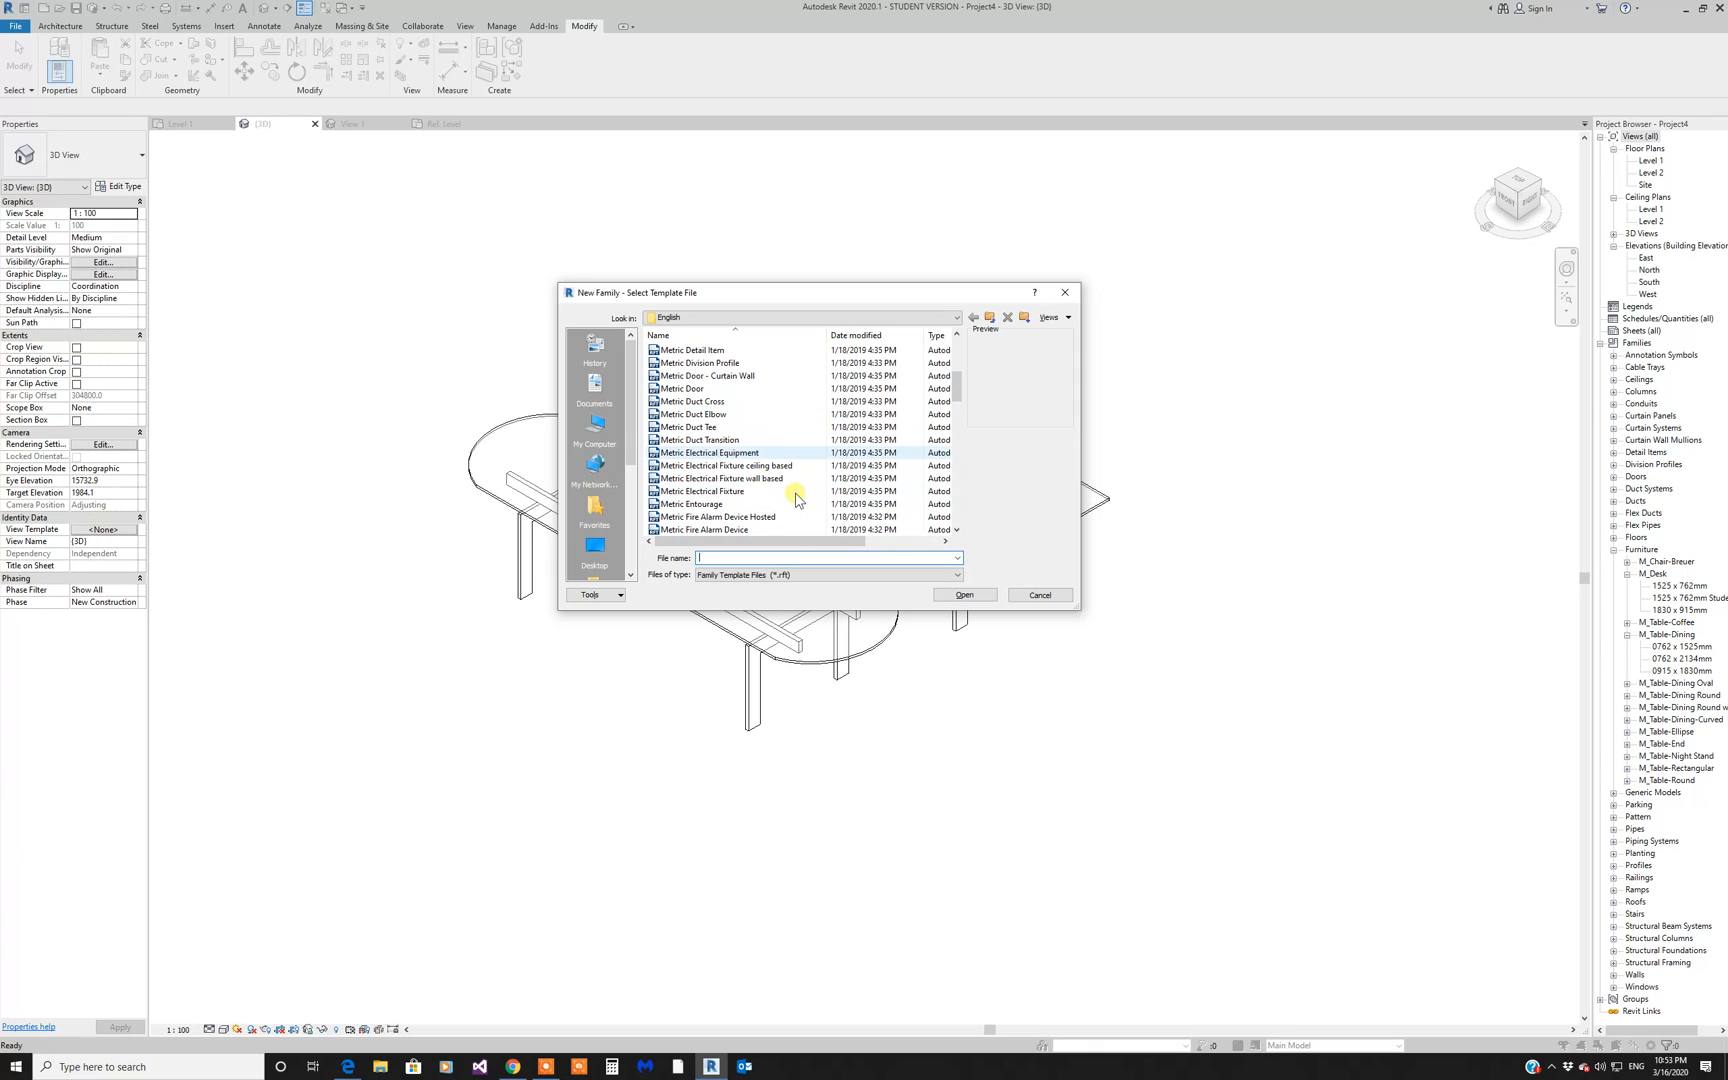
pyautogui.scroll(-1, 797, 500)
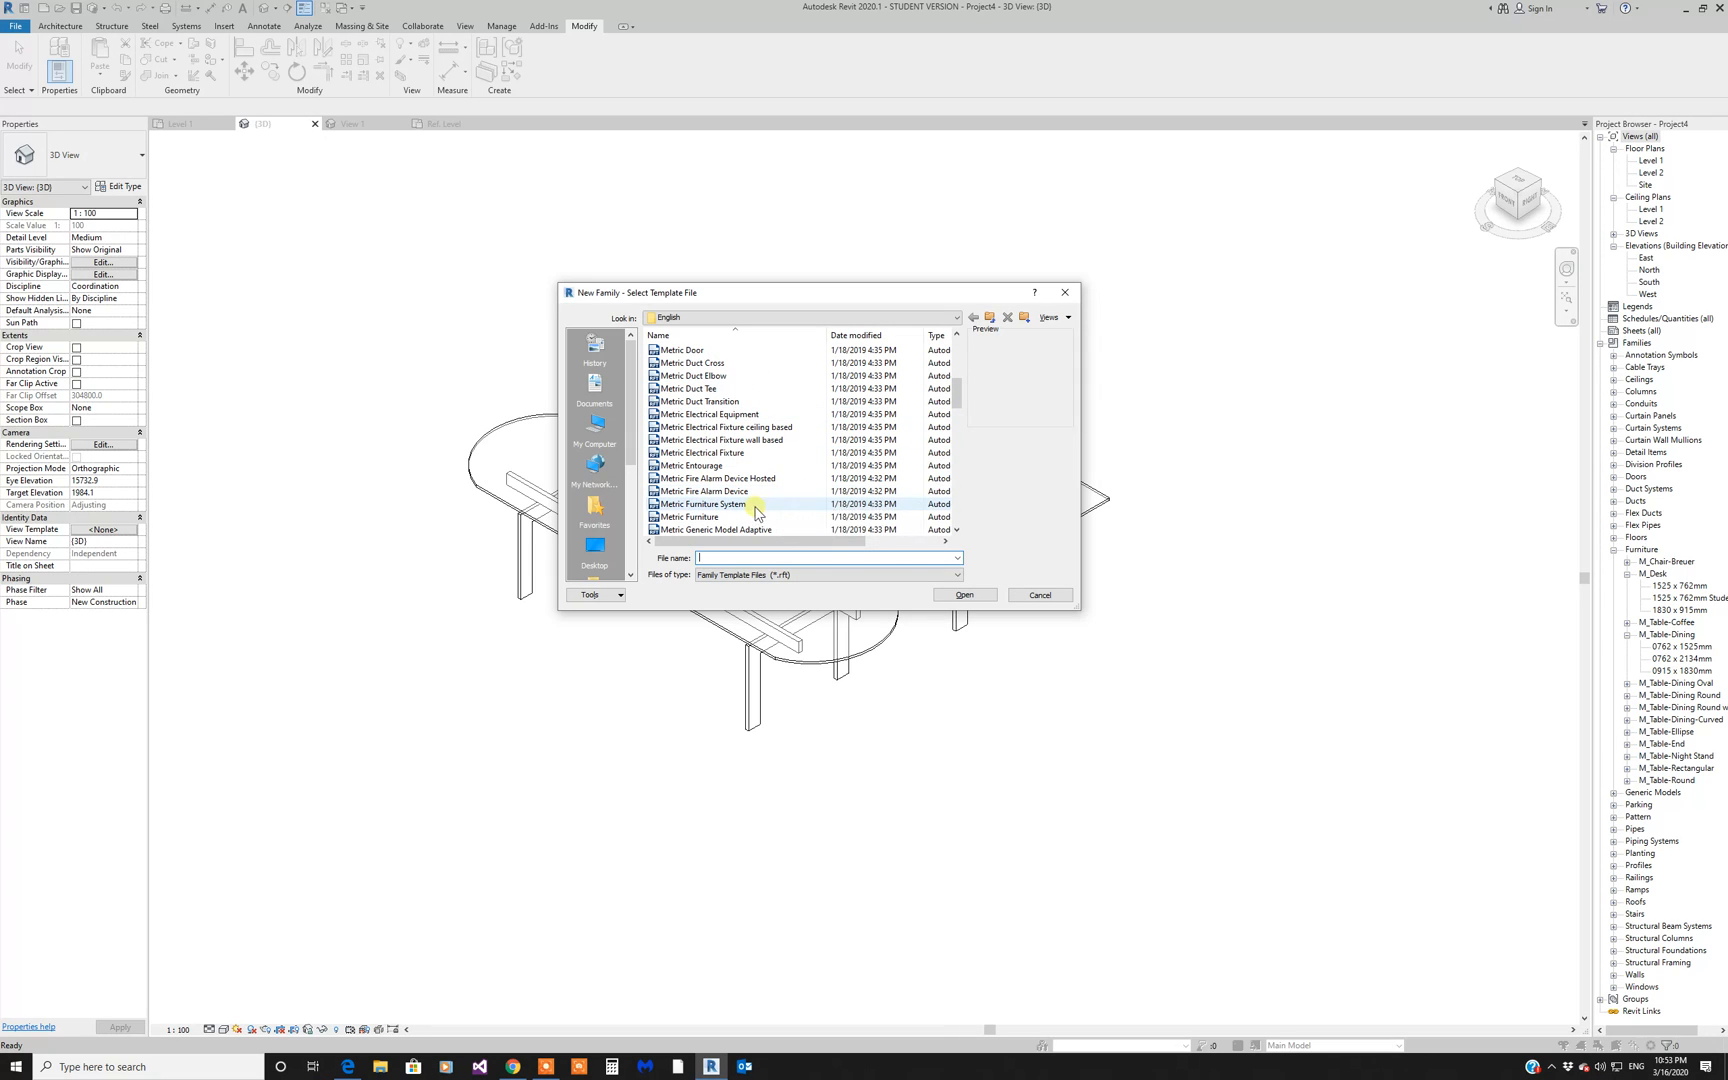
pyautogui.click(757, 517)
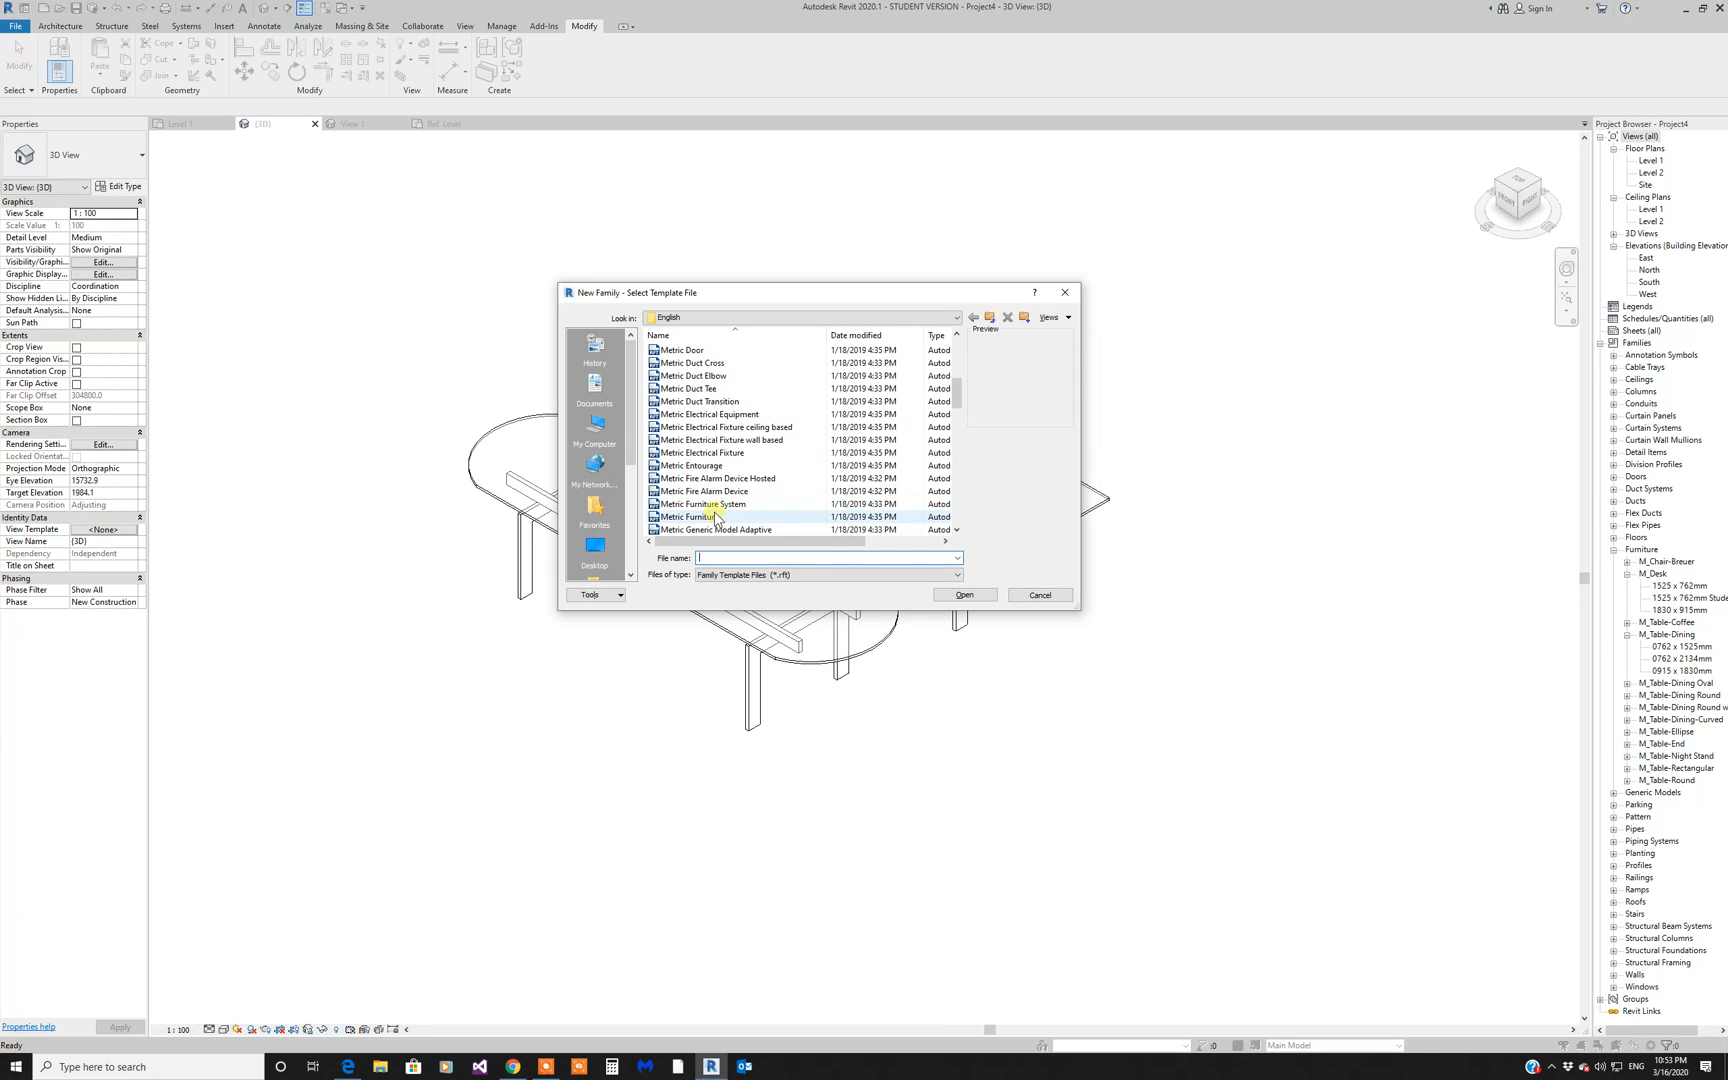
pyautogui.click(964, 595)
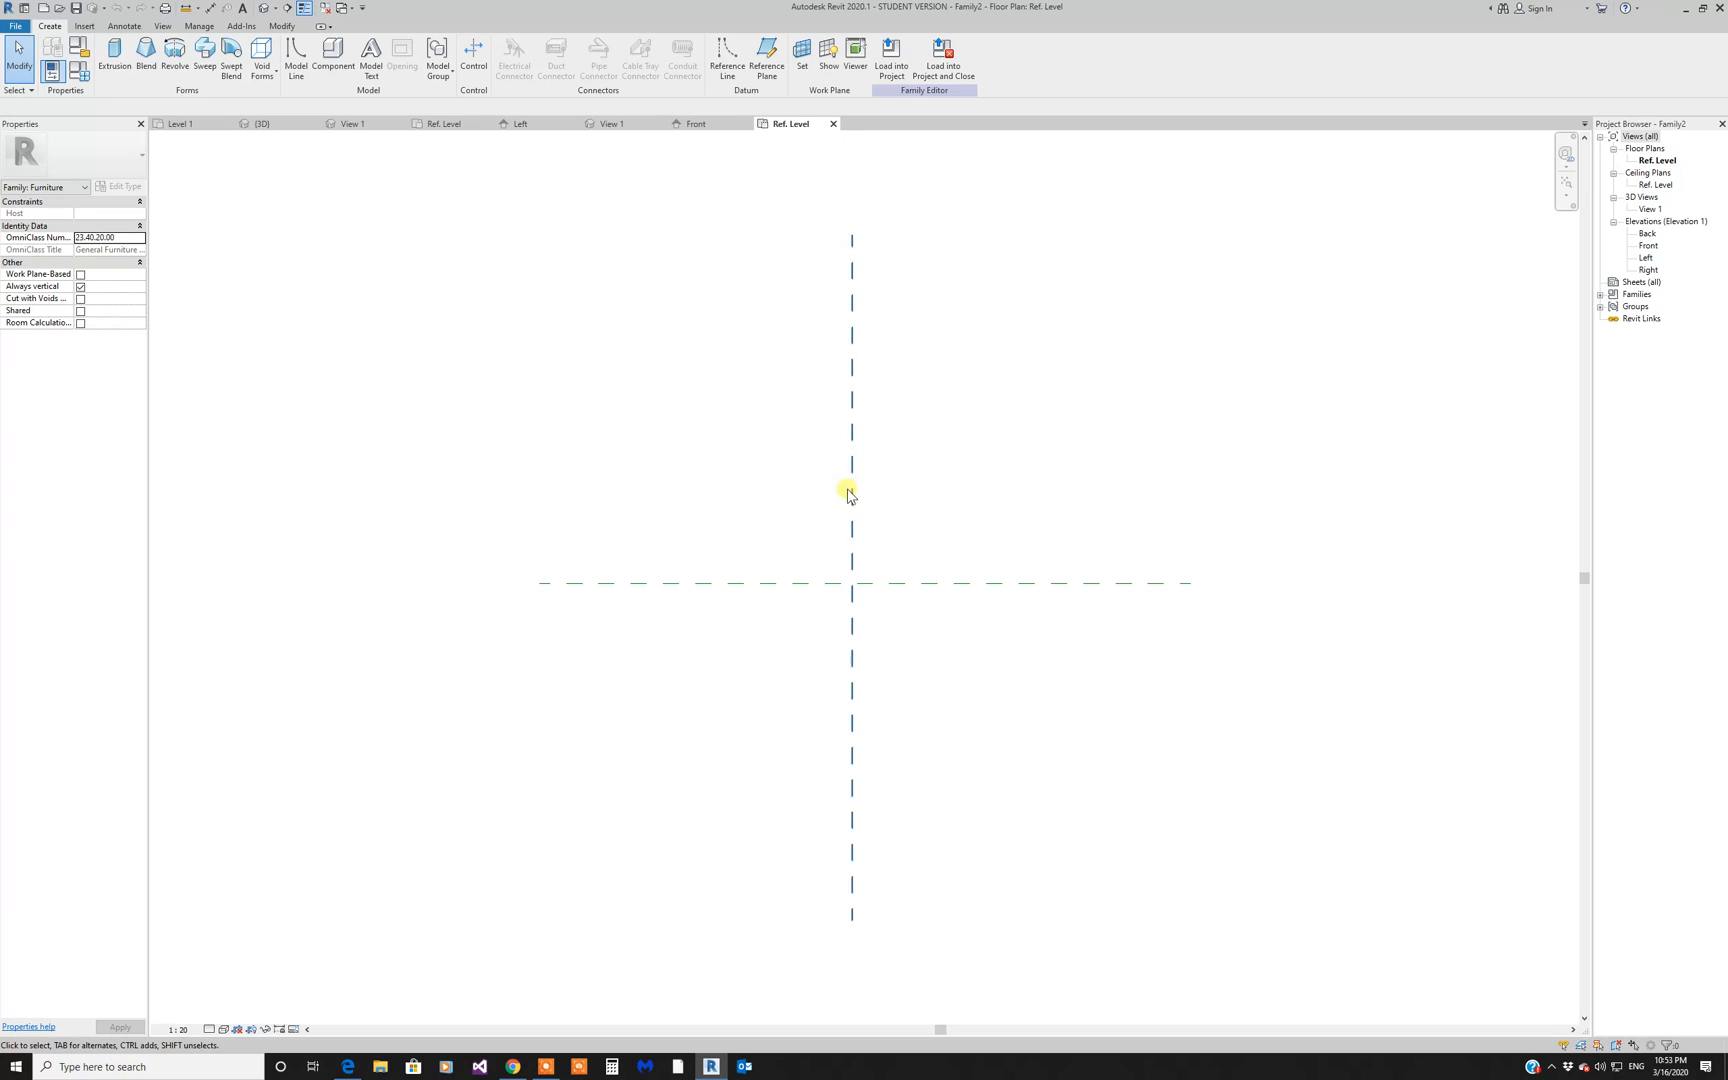
# Step: Draw two roughly horizontal reference planes, one about 540 mm above the horizontal centre plane and one below it
pyautogui.click(762, 60)
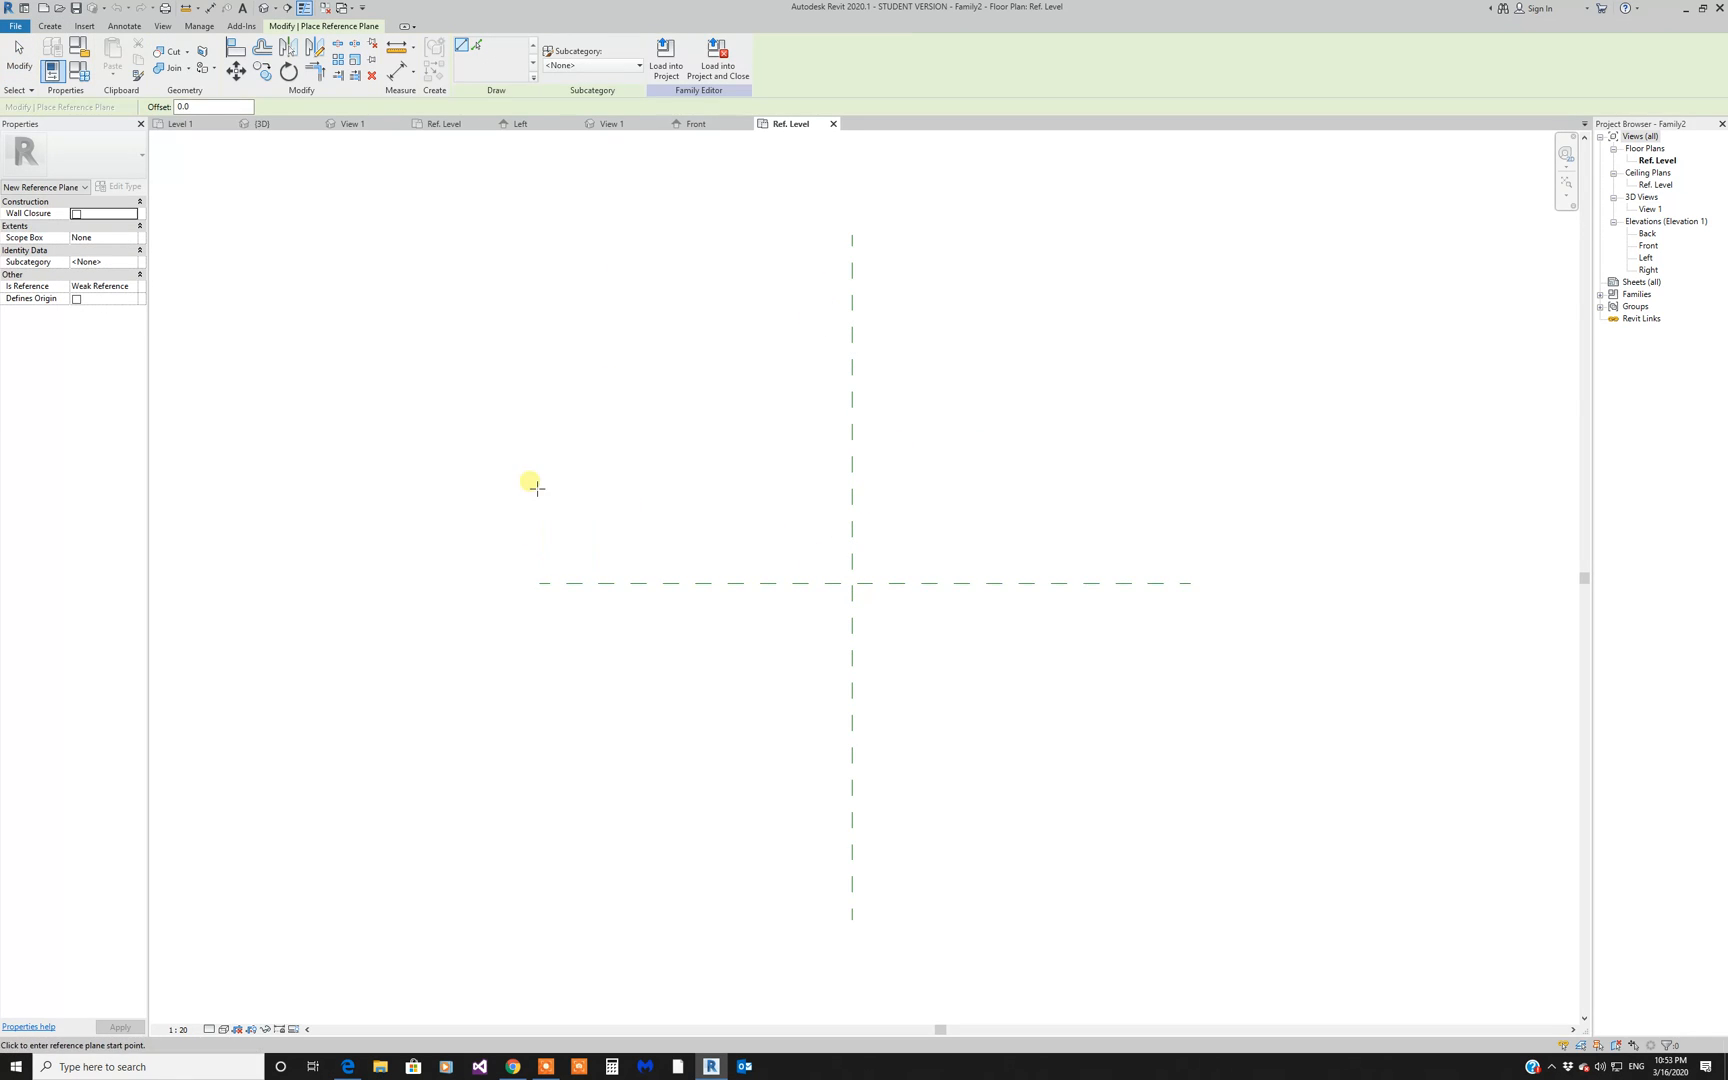
pyautogui.click(536, 456)
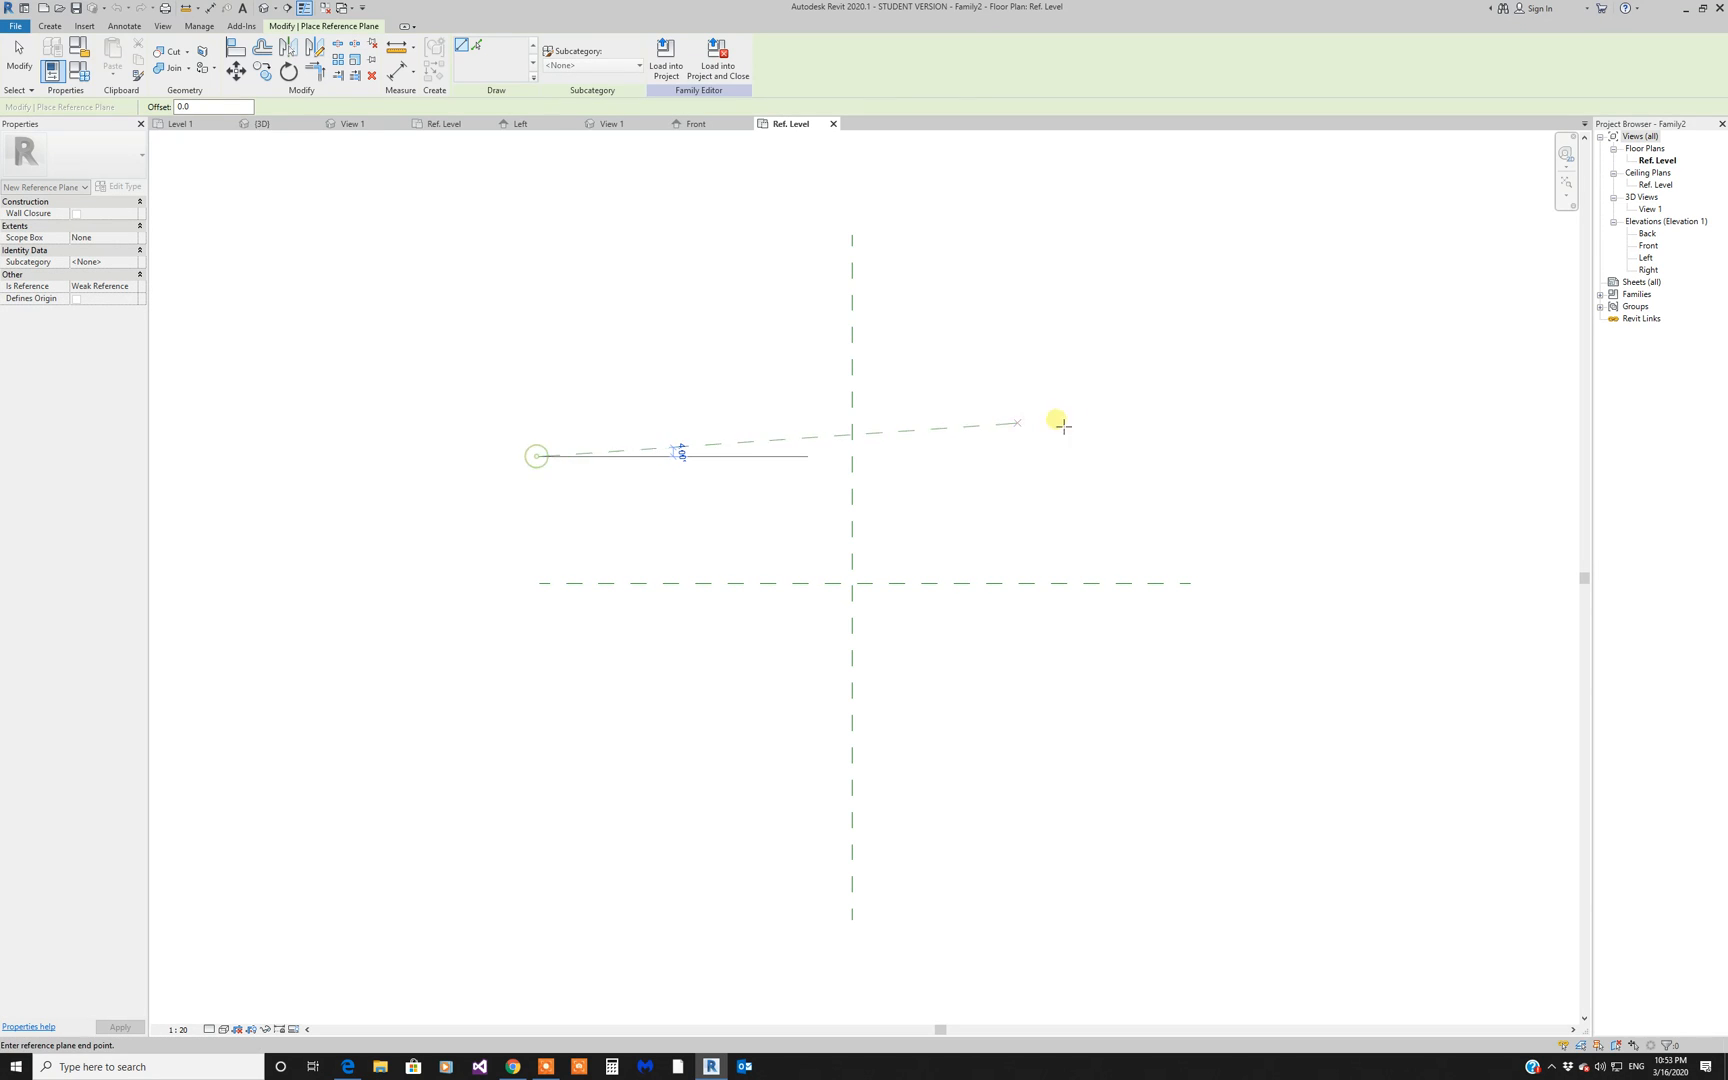
pyautogui.click(1190, 458)
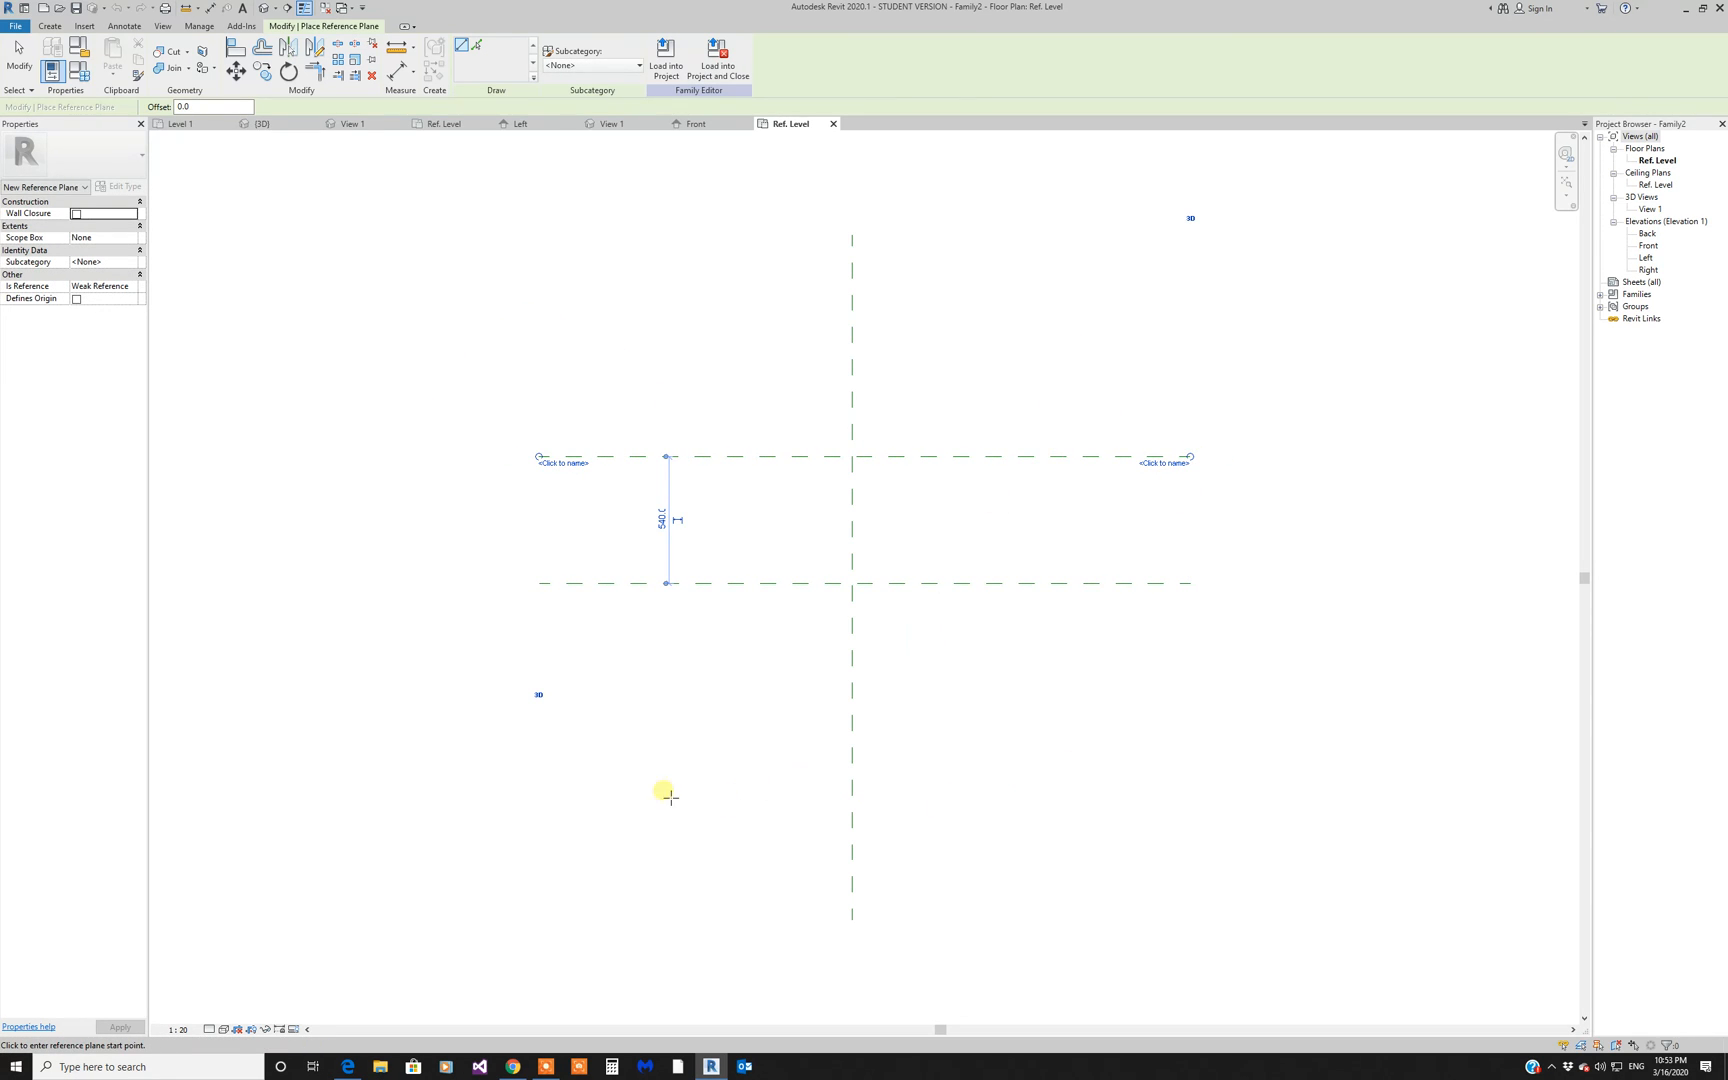
pyautogui.click(540, 790)
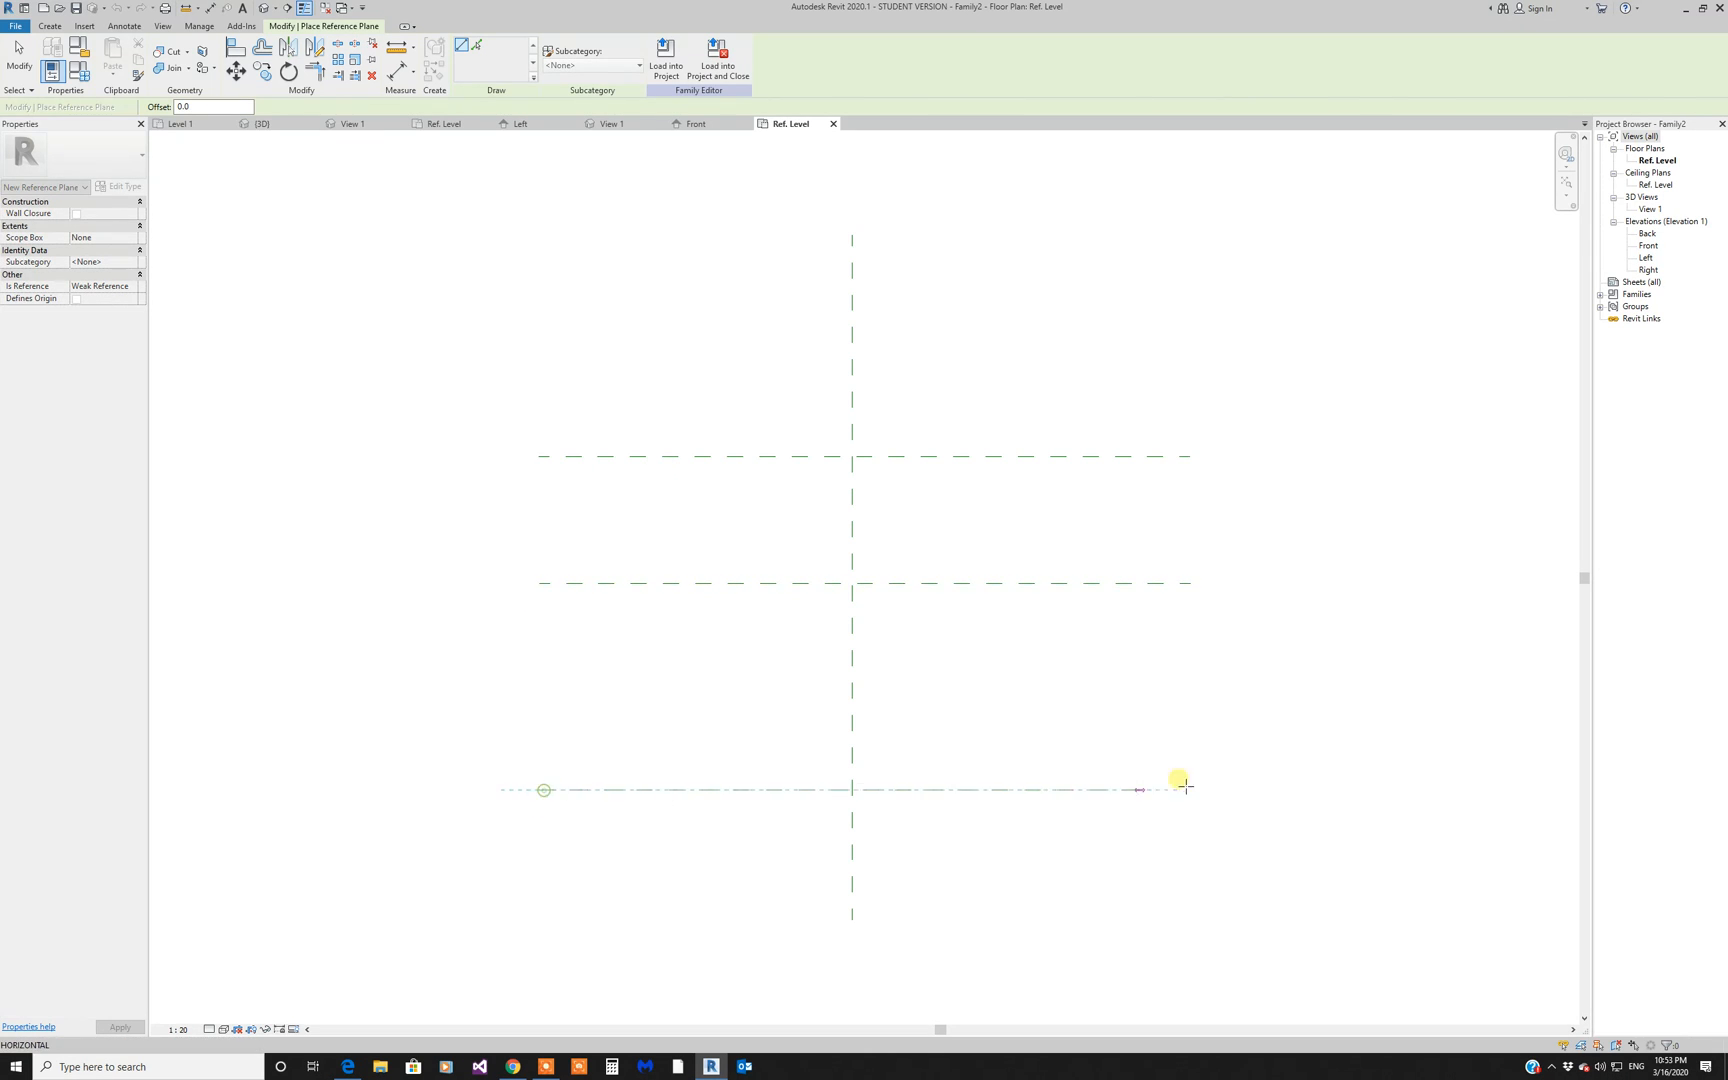
pyautogui.click(1240, 777)
pyautogui.click(1105, 295)
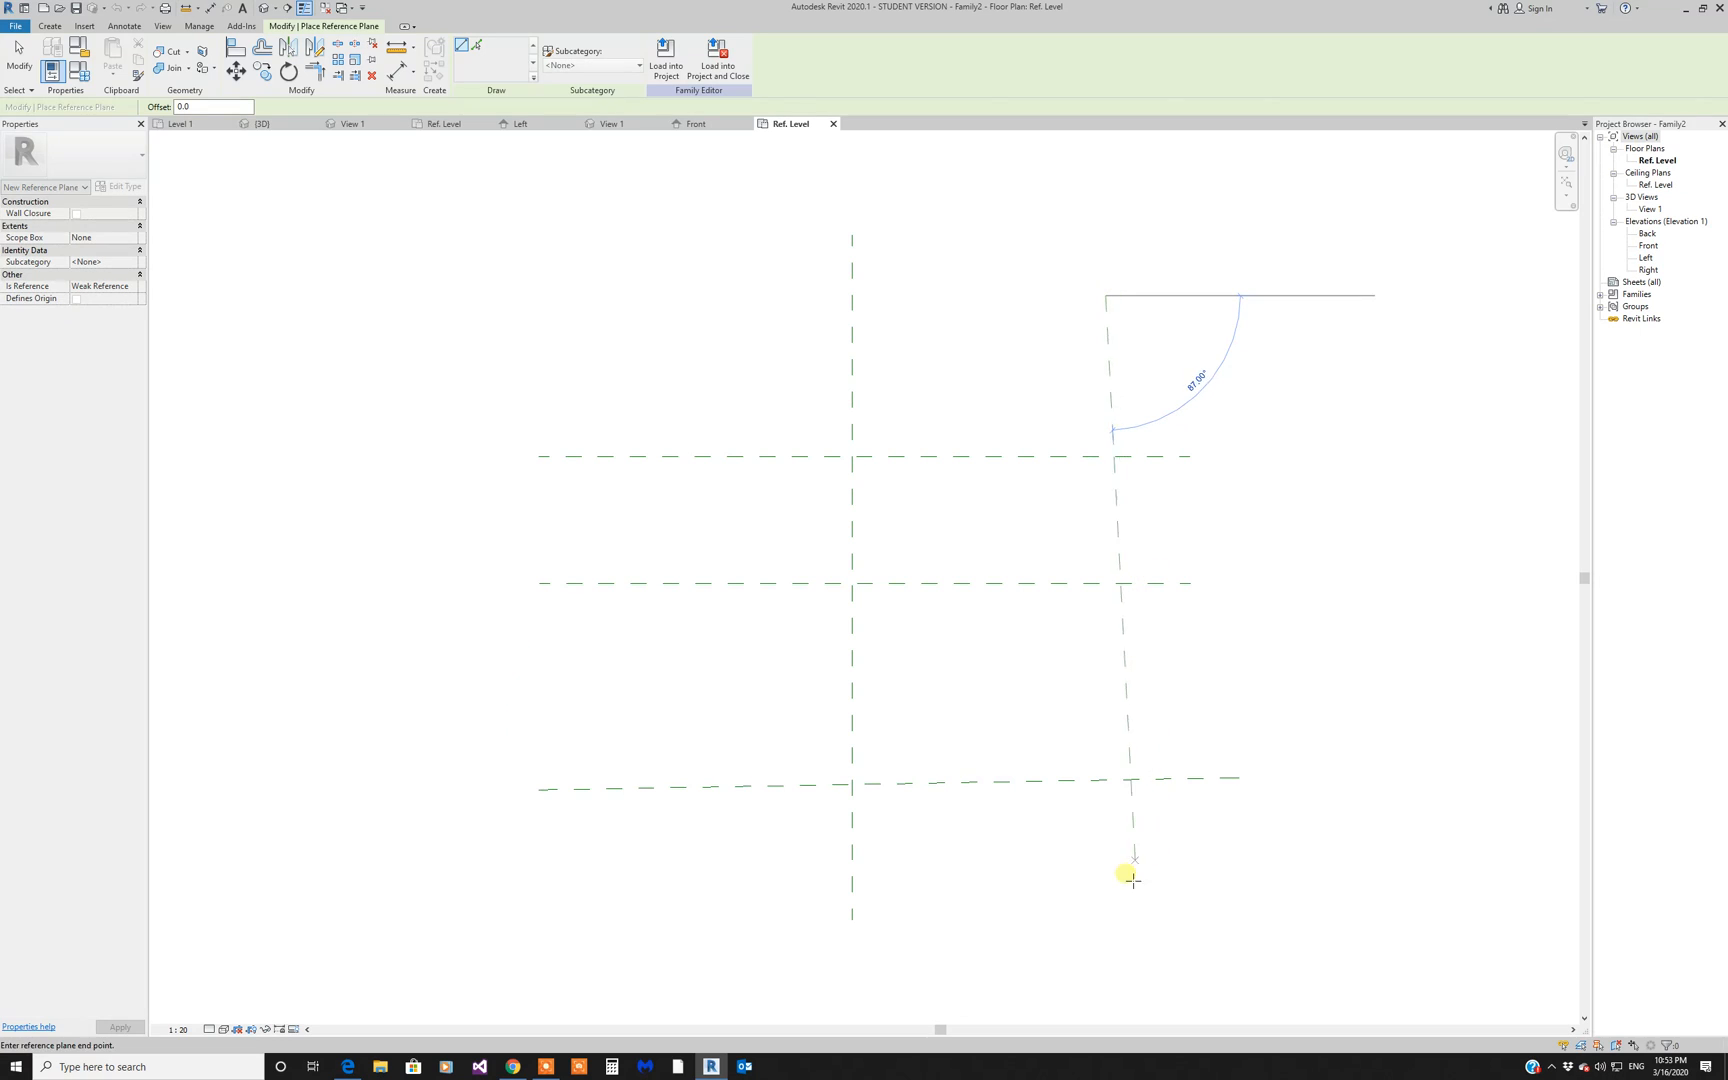
pyautogui.click(1122, 910)
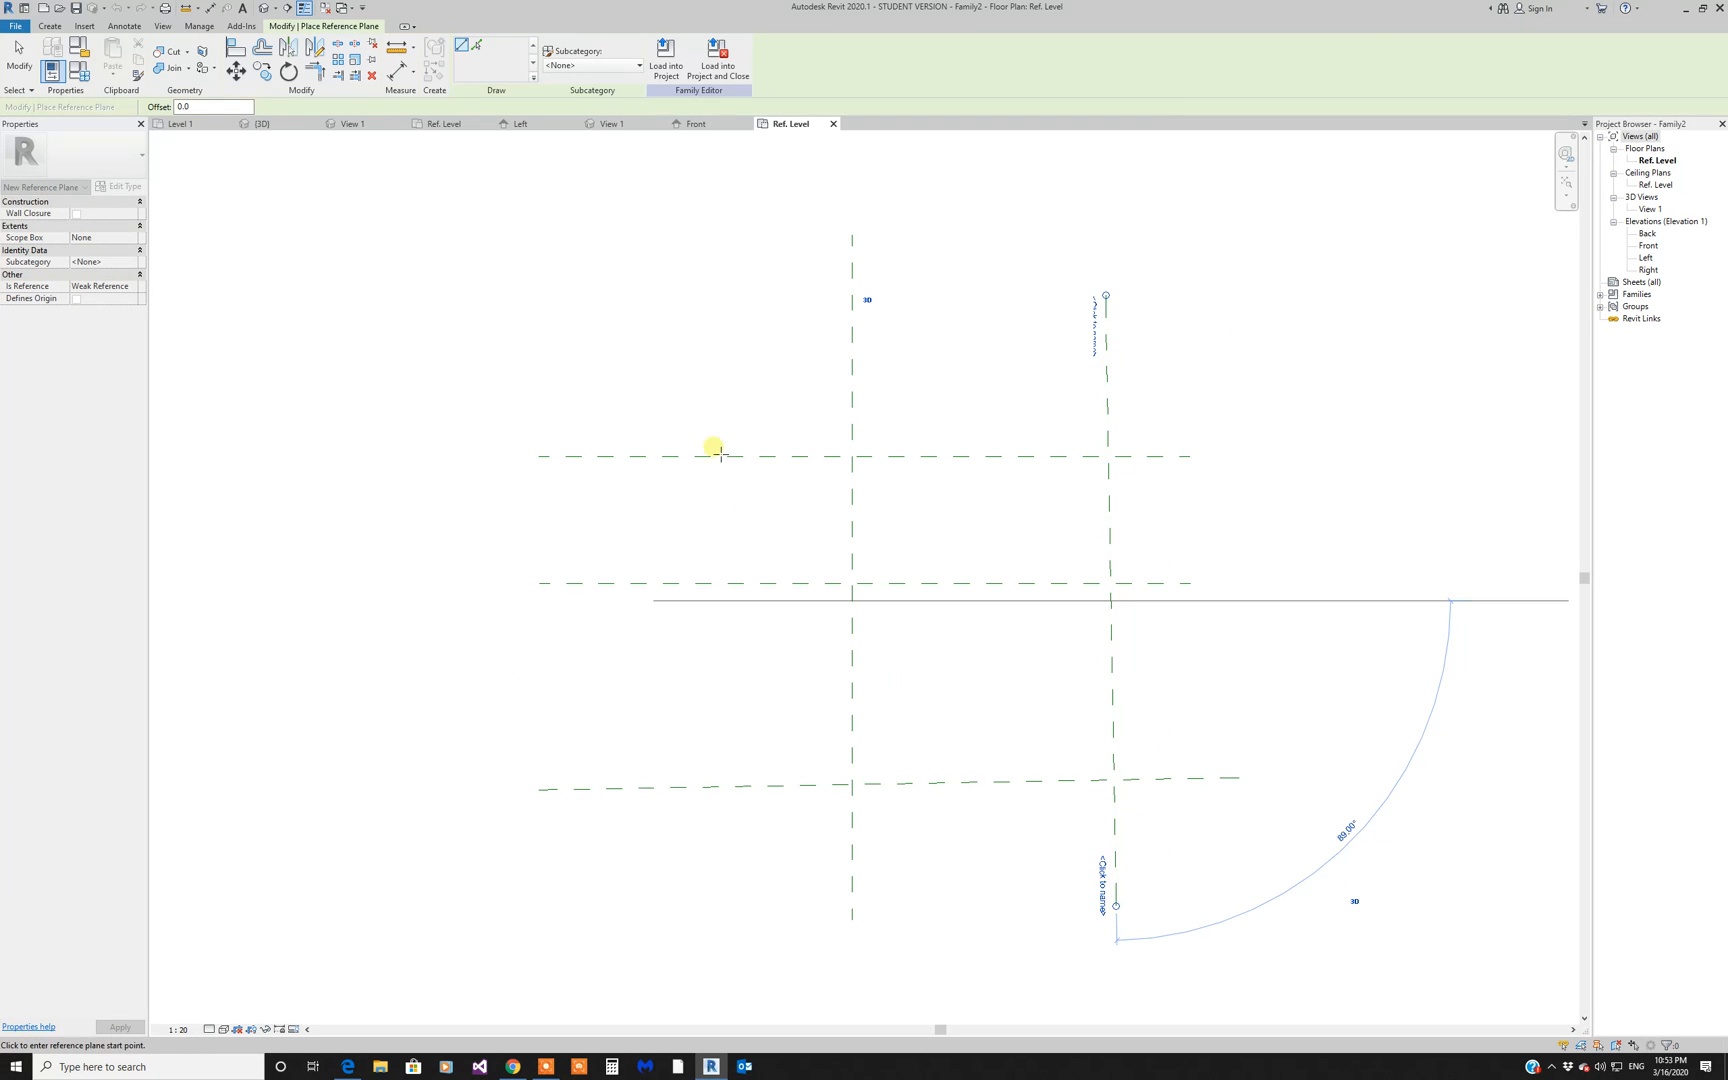
pyautogui.hotkey('ctrl', 'z')
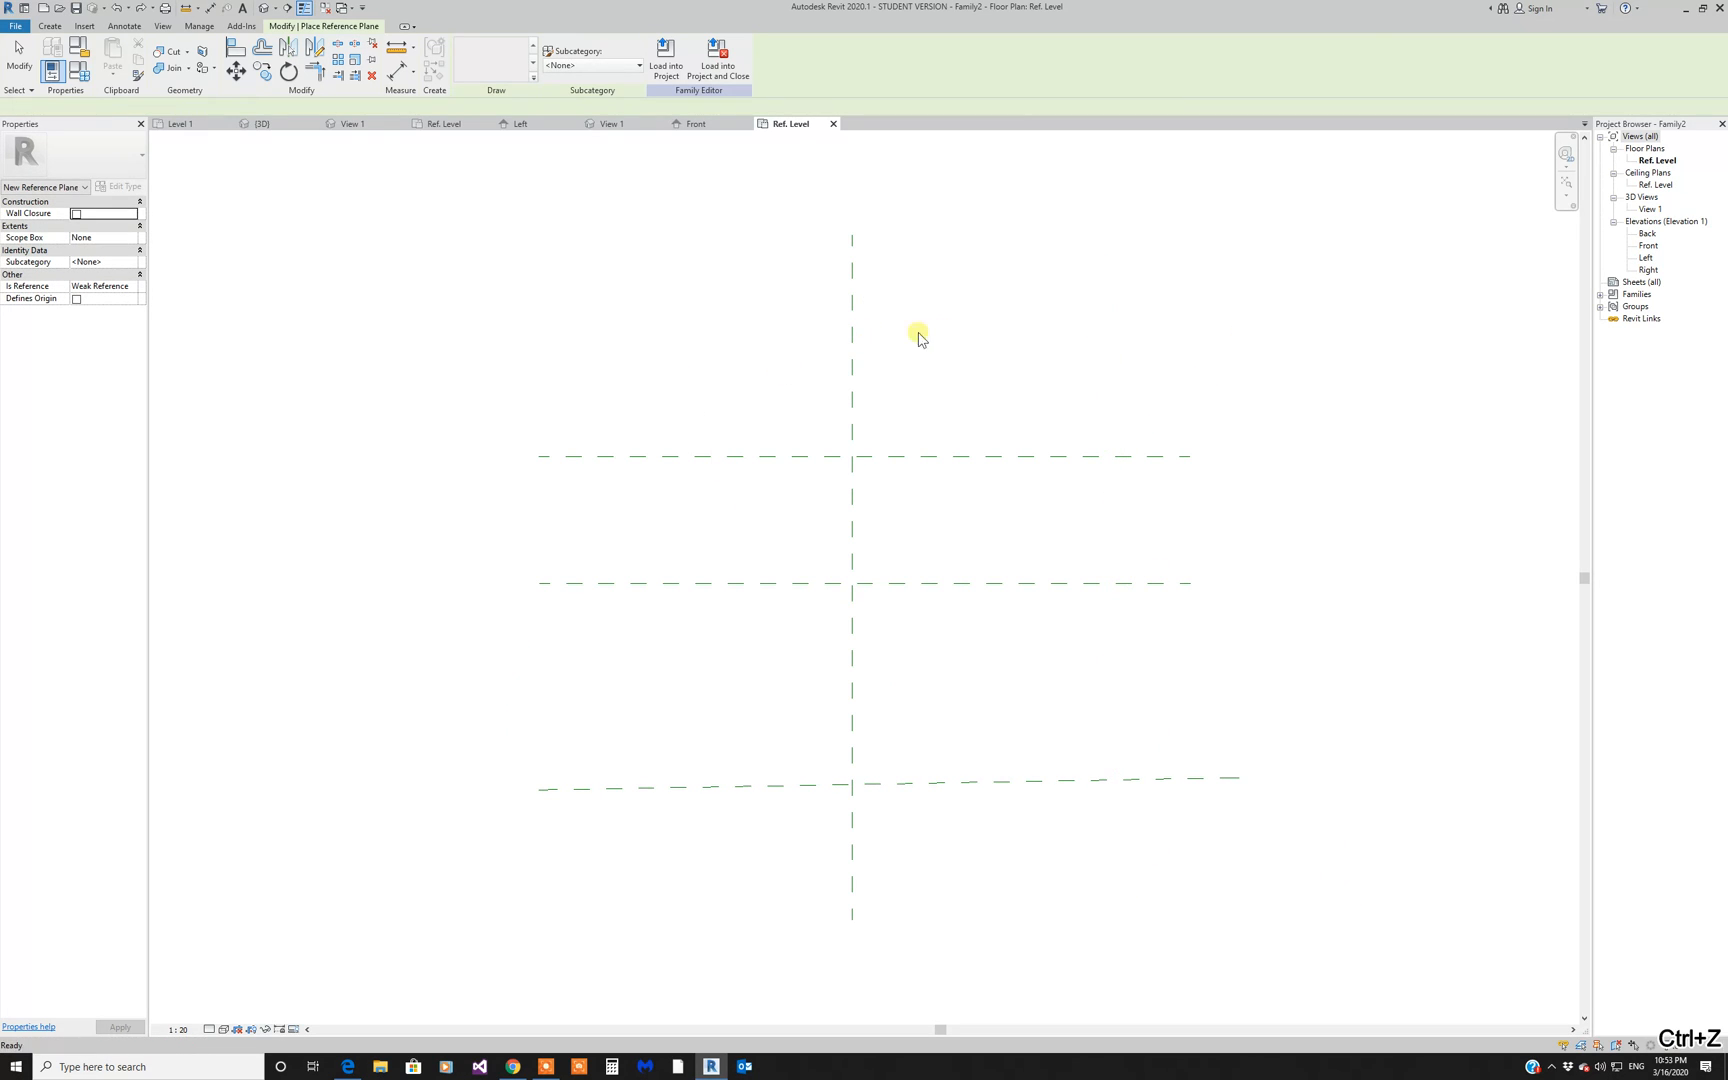
# Step: Draw a nearly vertical reference plane to the right of the vertical centre plane, crossing all three horizontal planes
pyautogui.click(1131, 323)
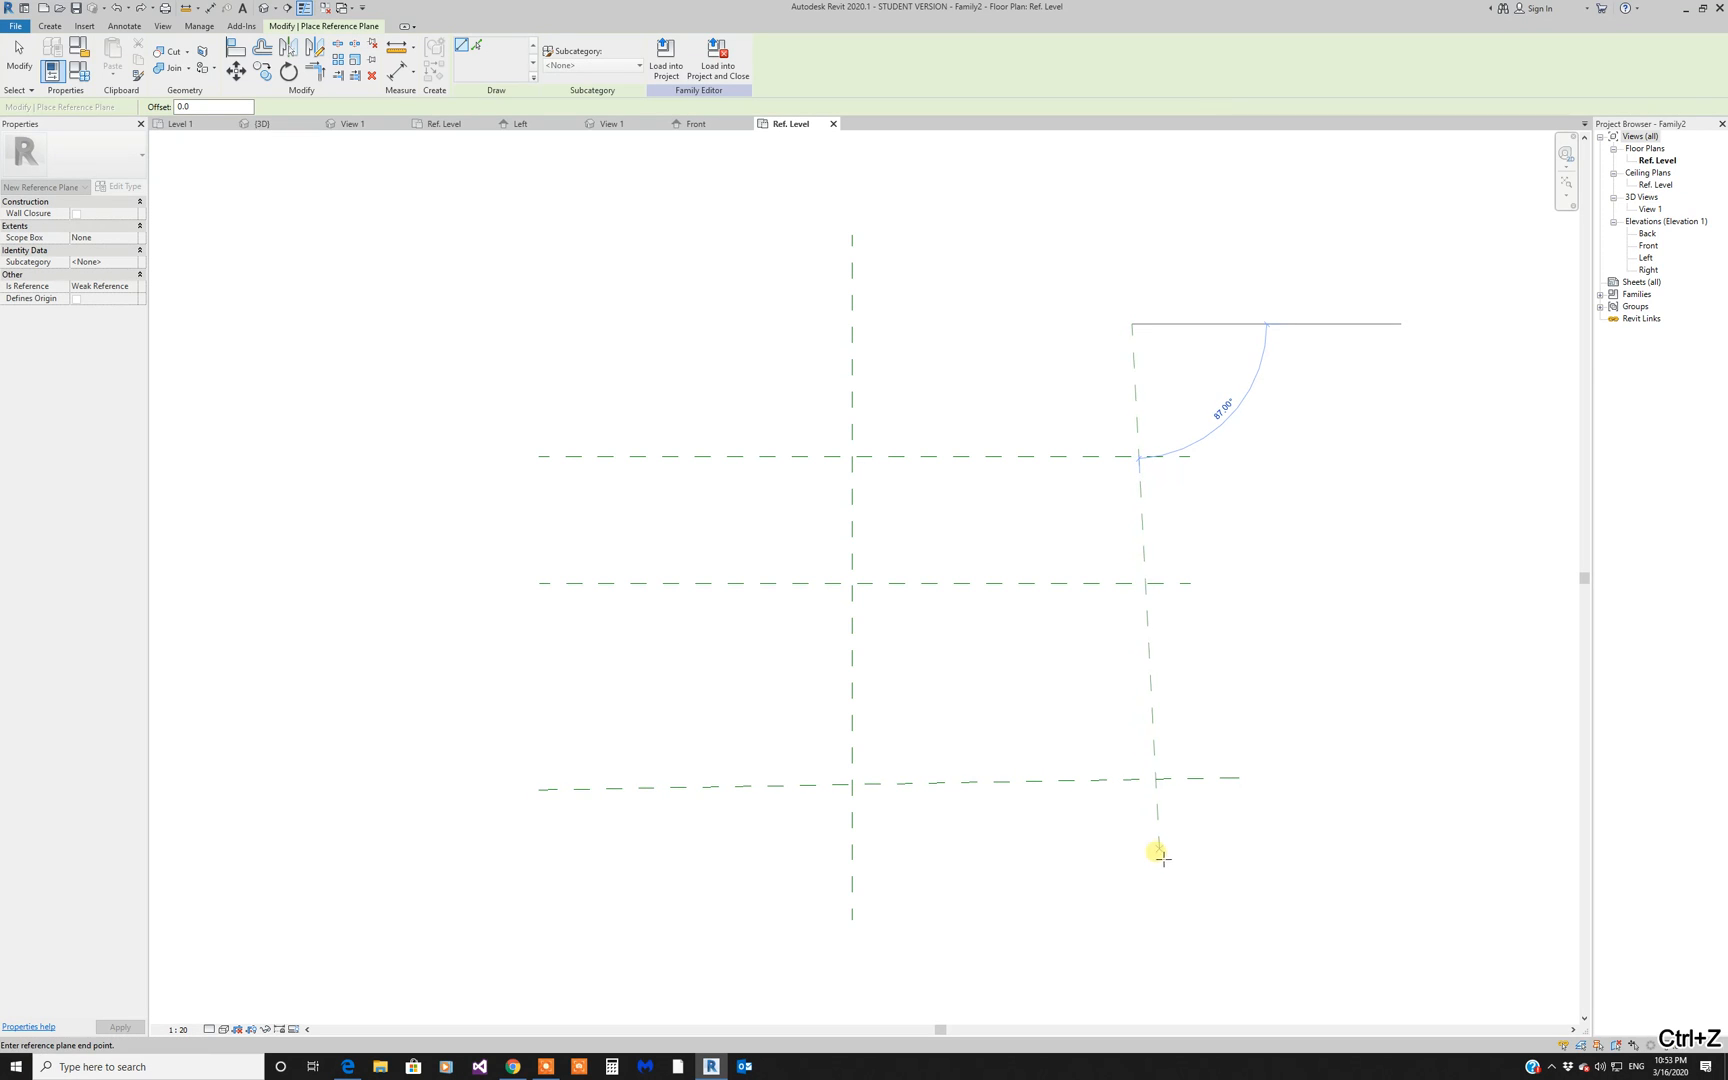
pyautogui.click(1143, 880)
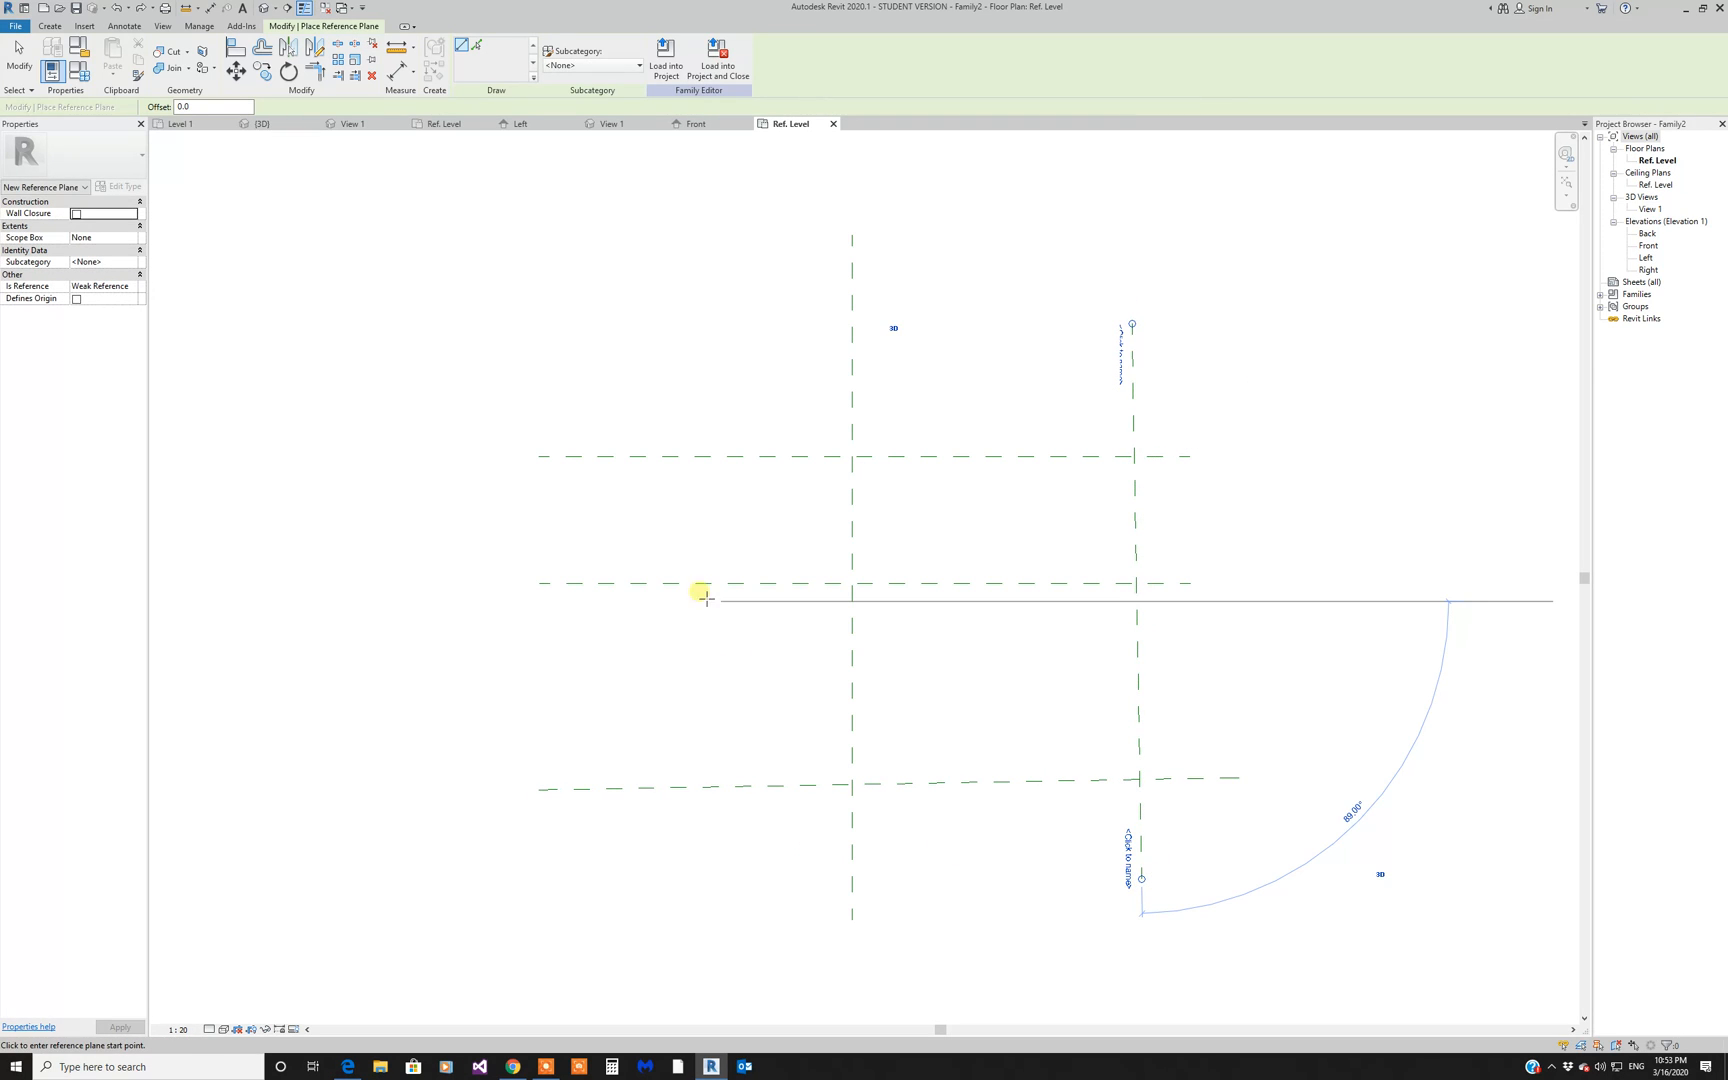
# Step: Abandon the slanted plane being started and undo the nearly vertical reference plane to the right of the centre plane
pyautogui.click(654, 340)
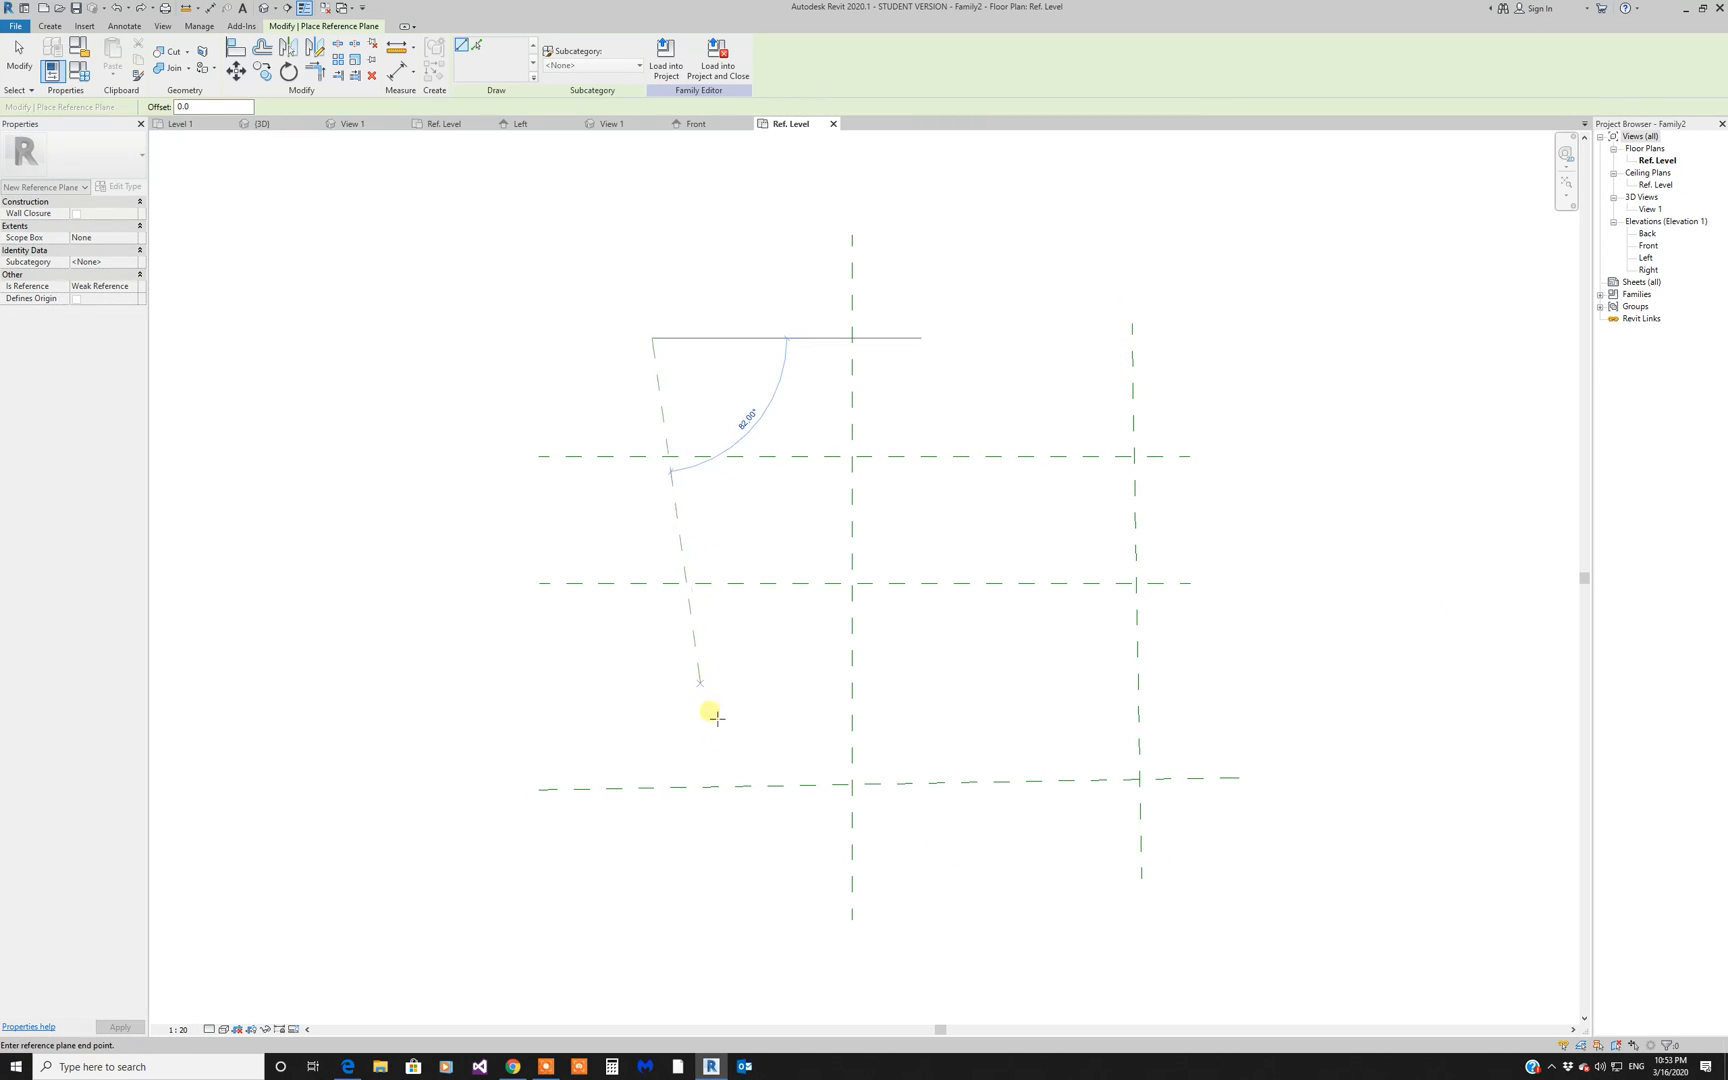
pyautogui.press('Escape')
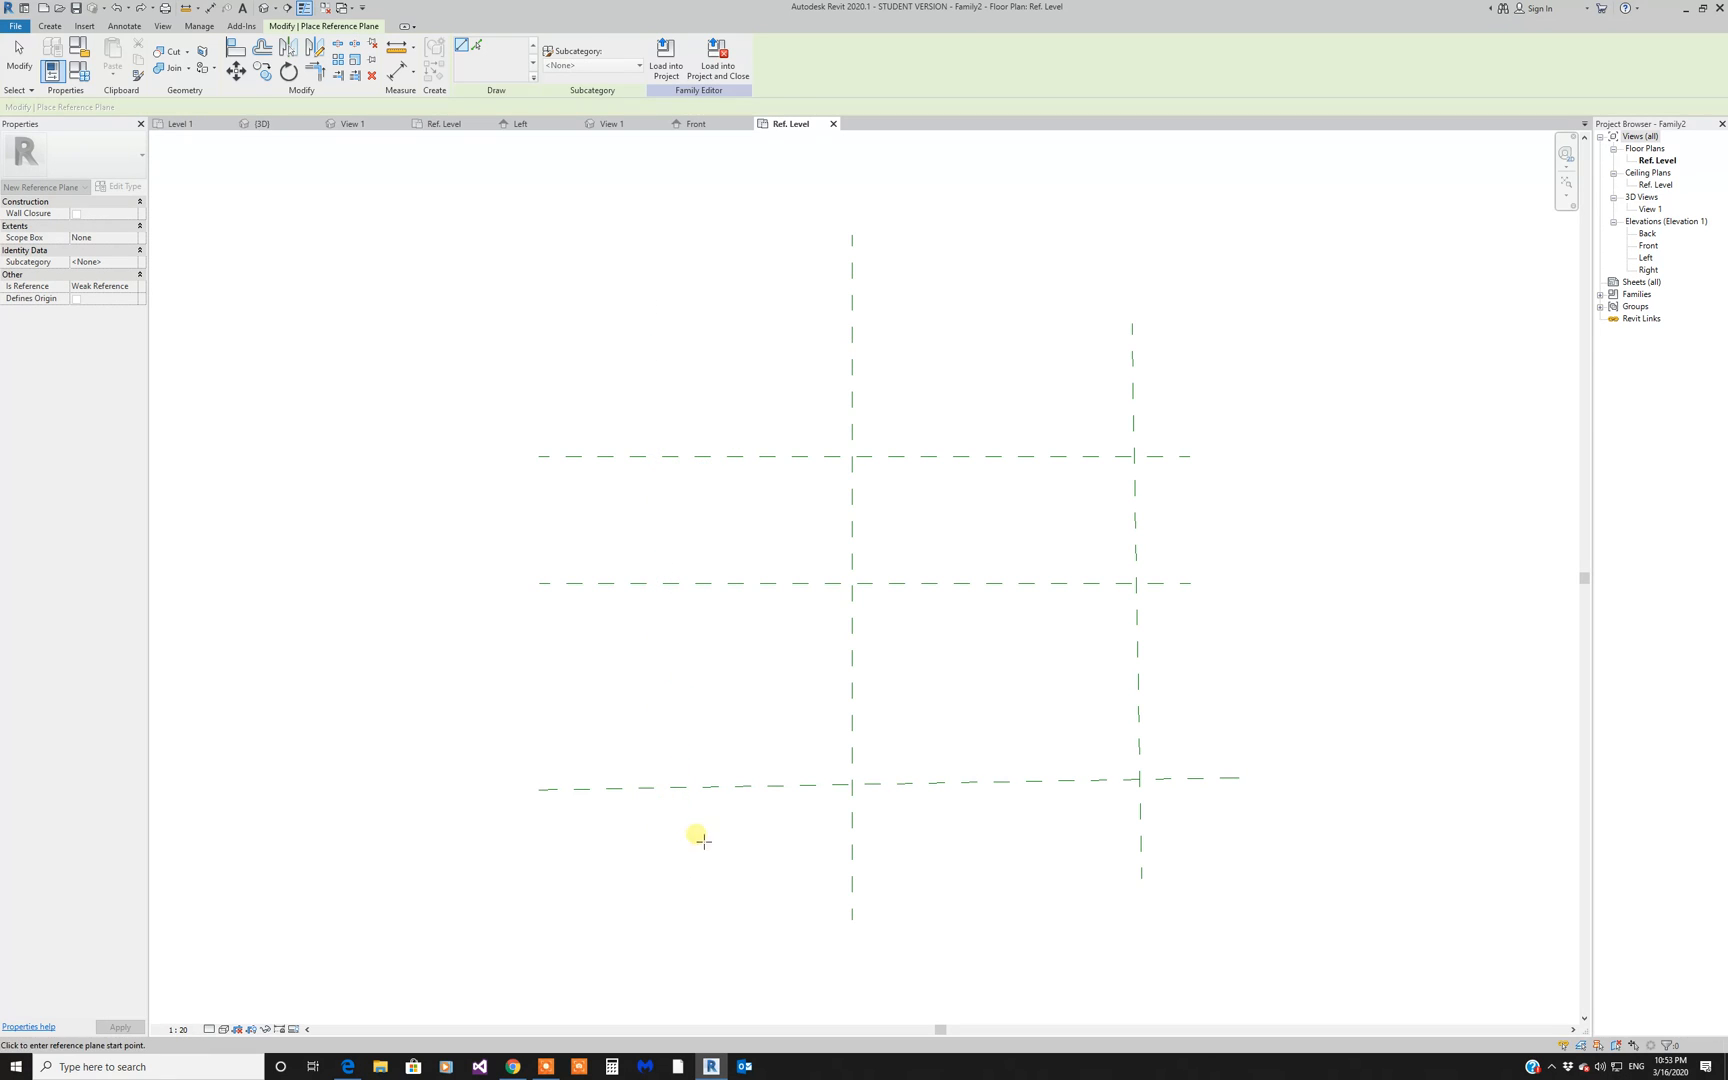
pyautogui.hotkey('ctrl', 'z')
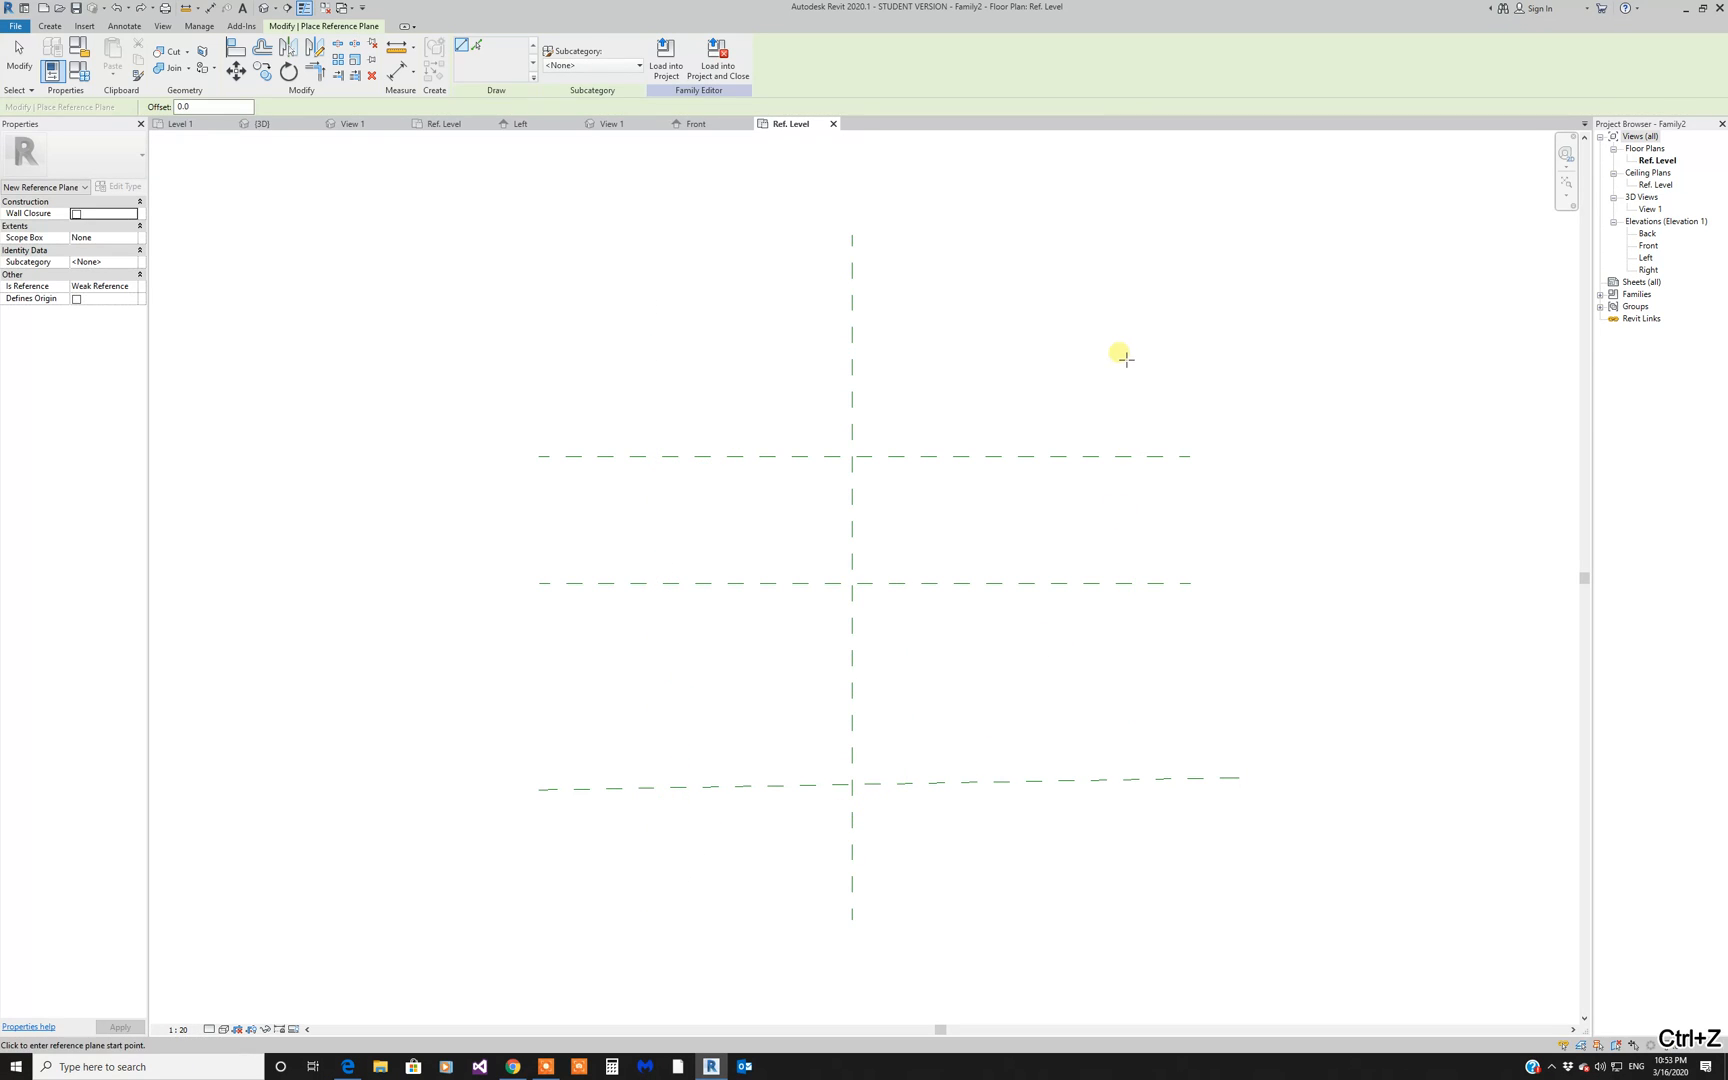
# Step: Draw two exactly vertical reference planes, about 1137 mm right and about 939 mm left of the vertical centre plane
pyautogui.click(1119, 351)
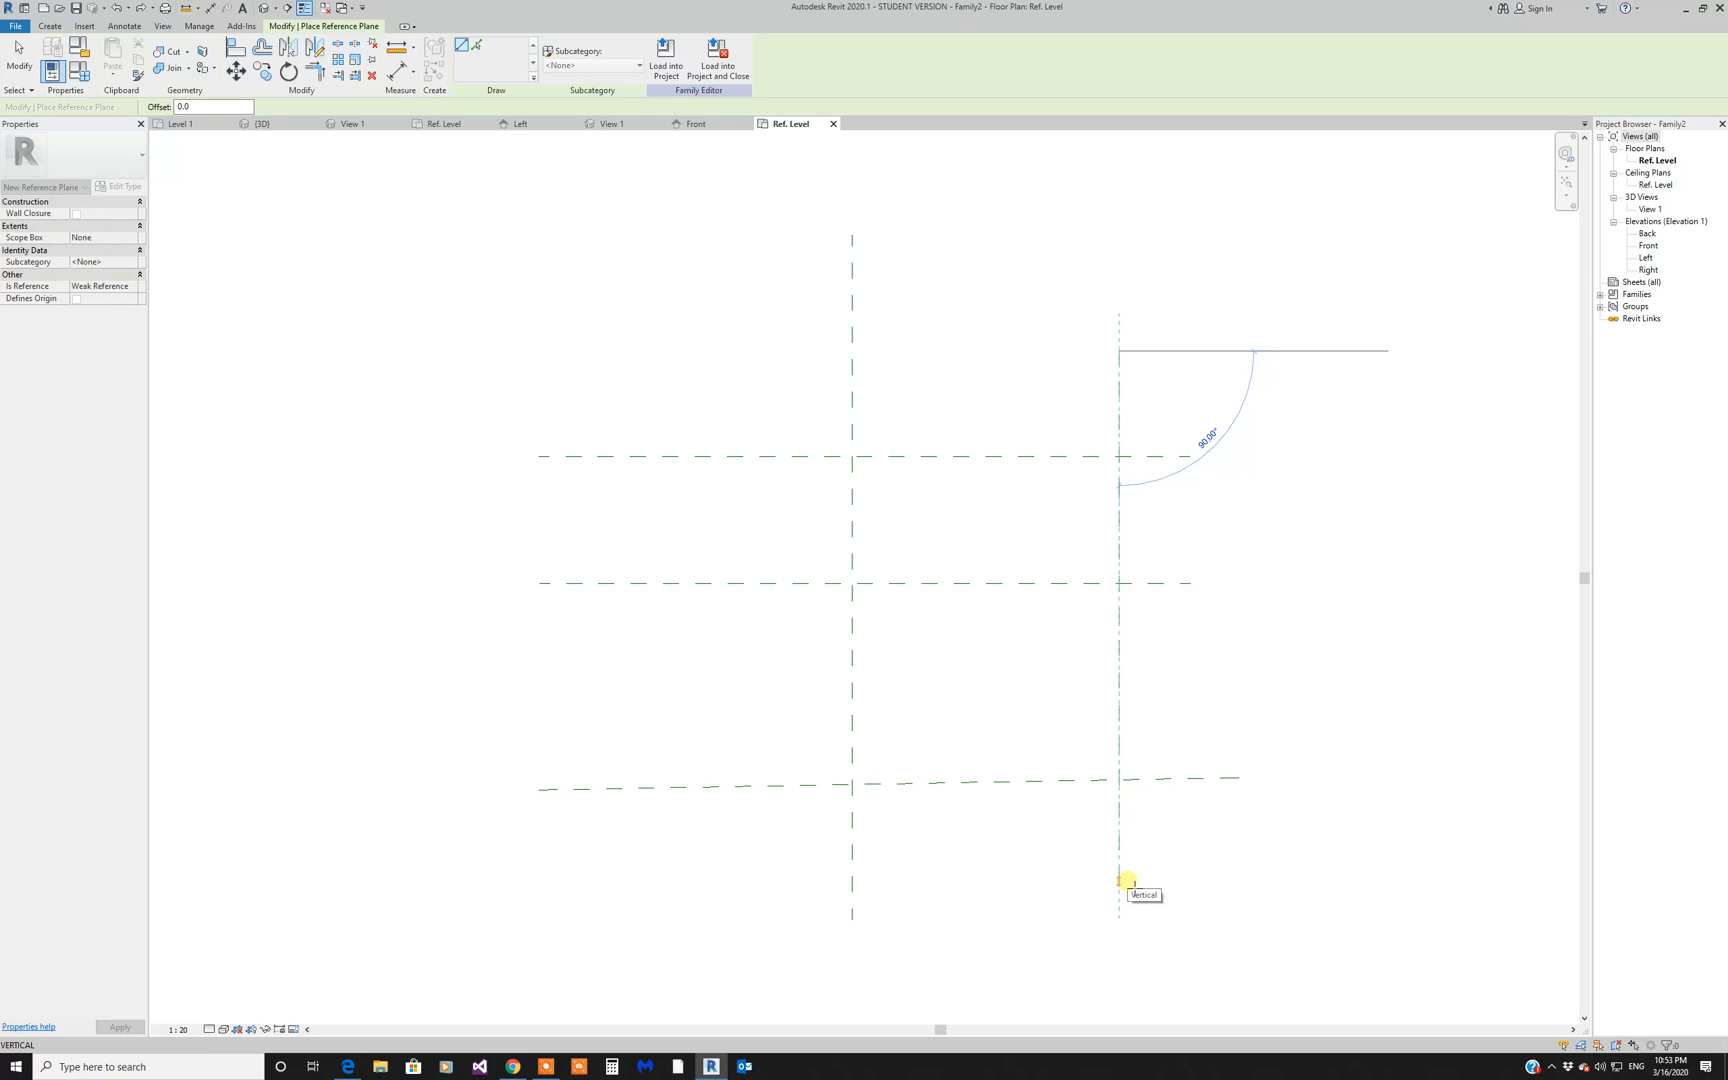
pyautogui.click(1120, 879)
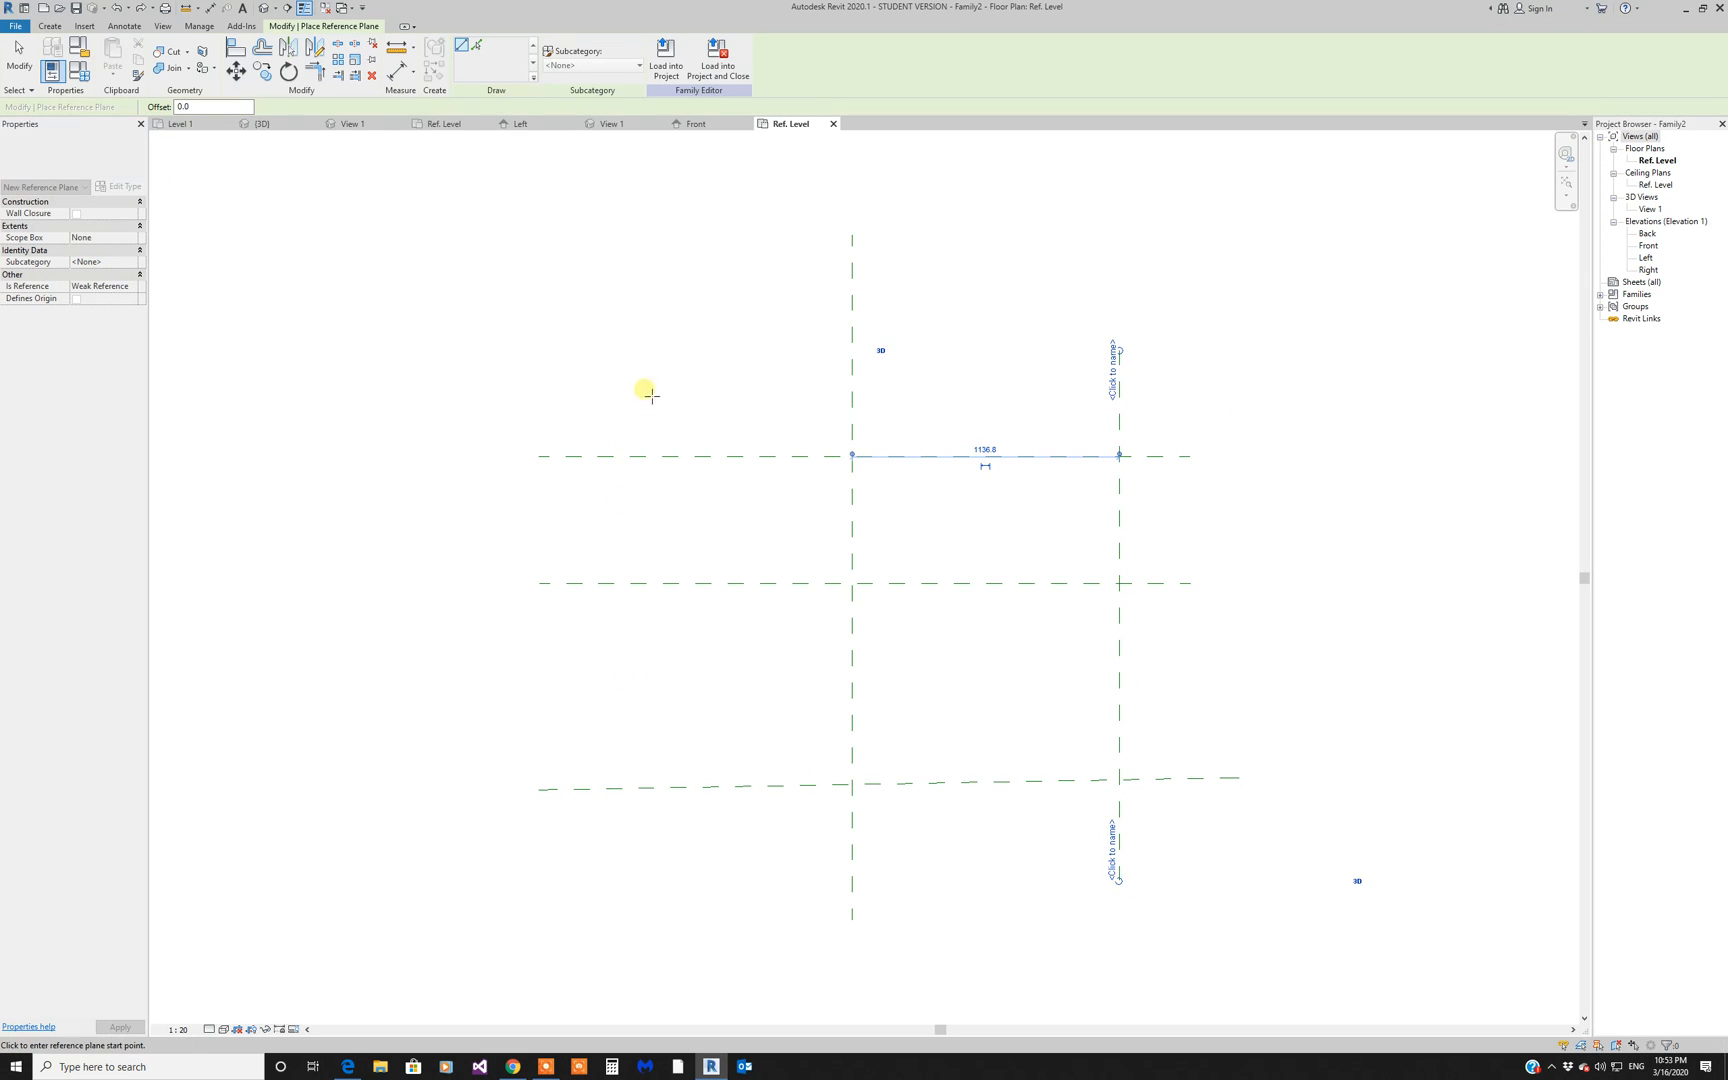
pyautogui.click(631, 354)
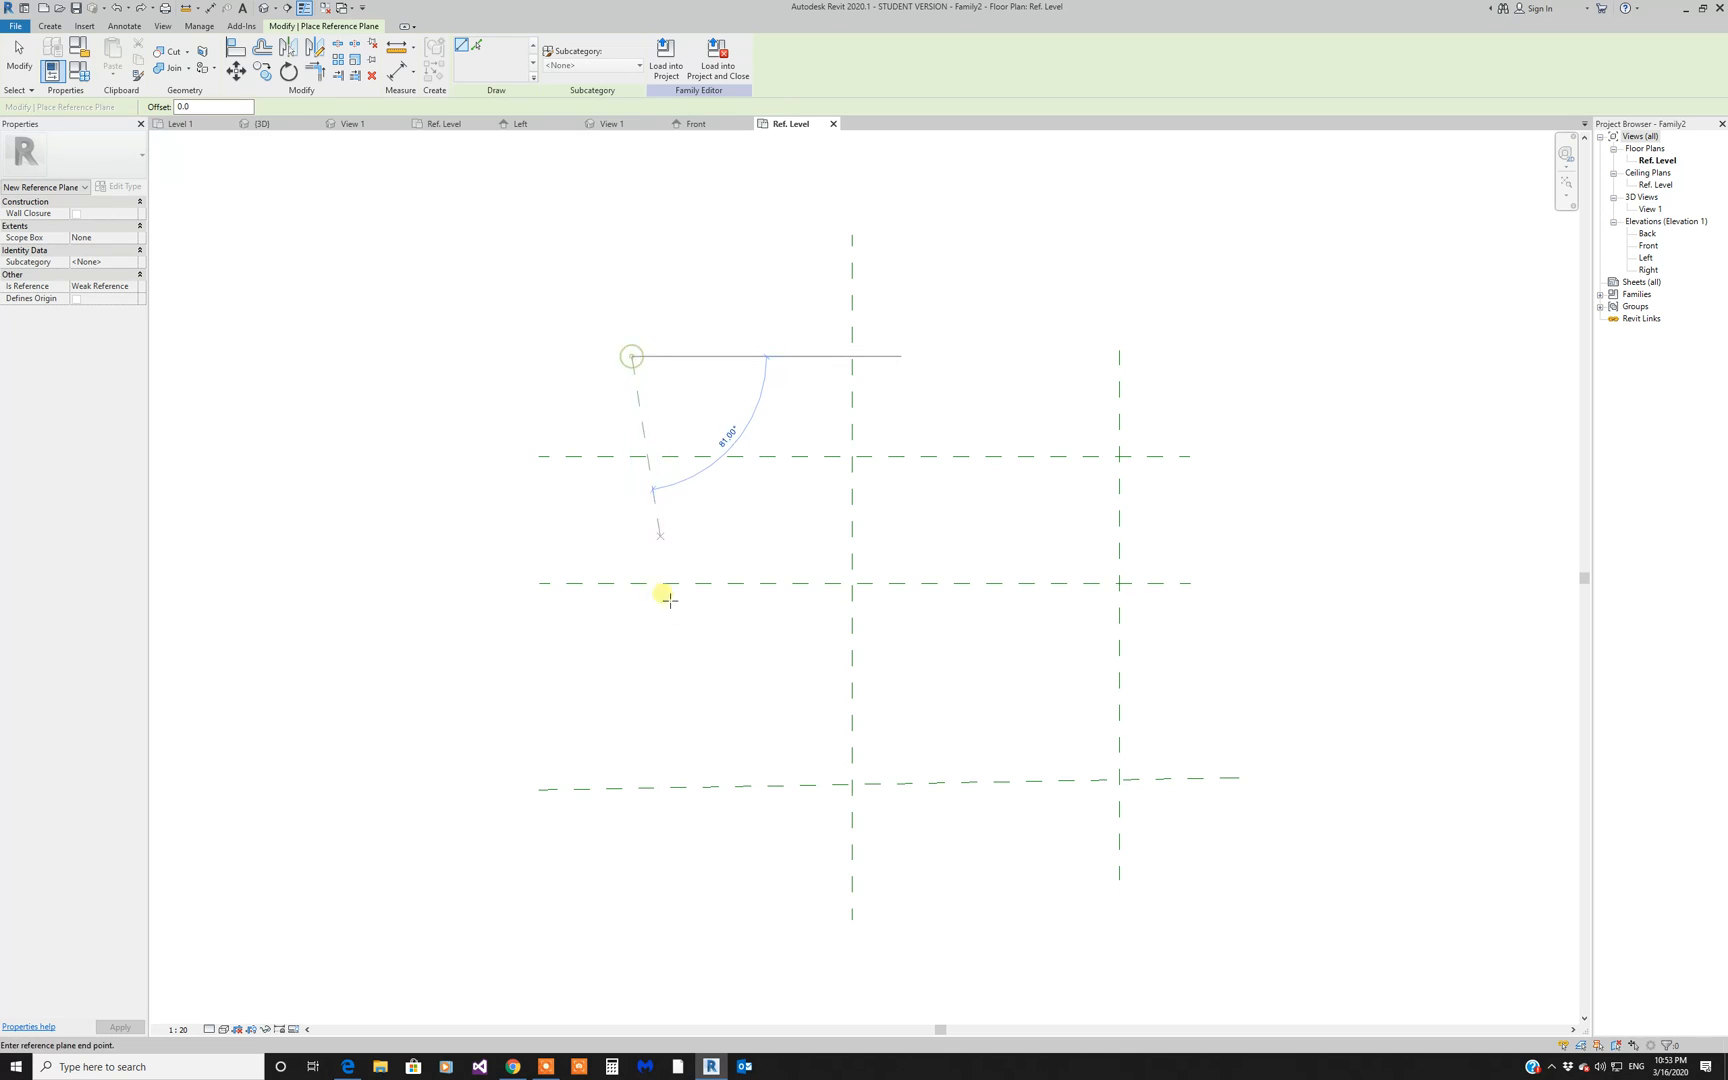
pyautogui.click(631, 912)
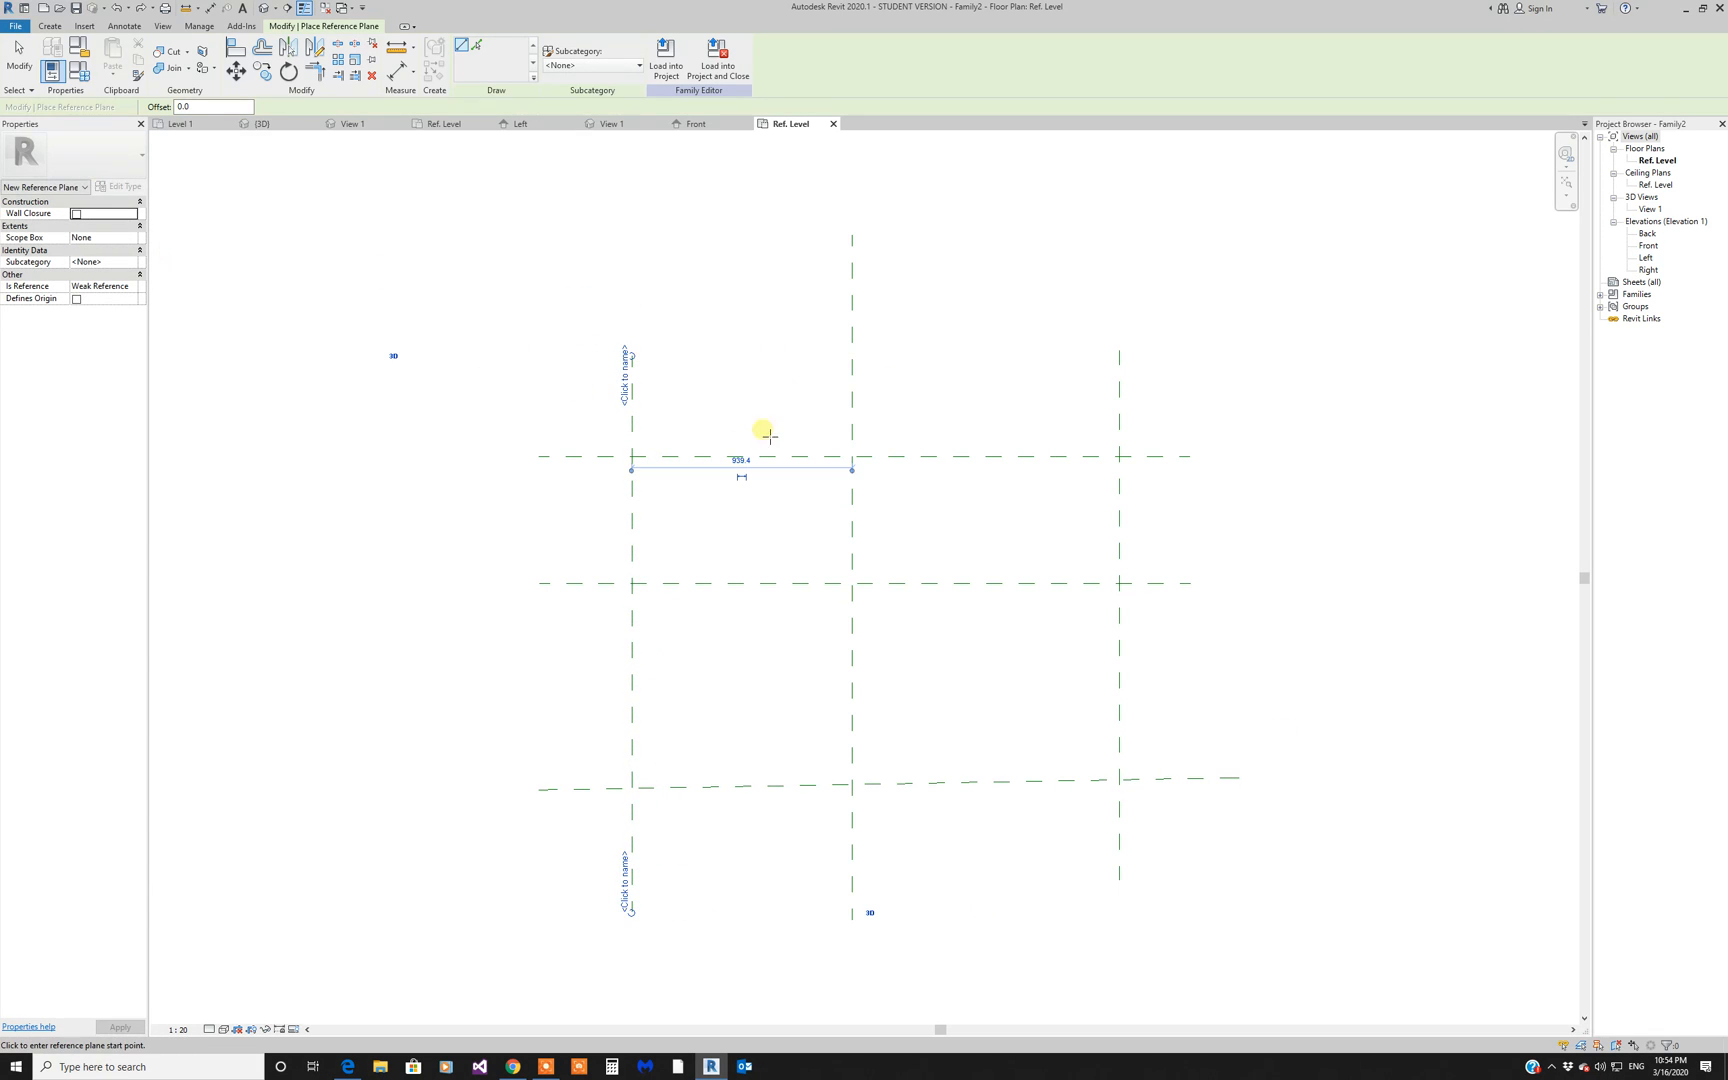
pyautogui.click(19, 57)
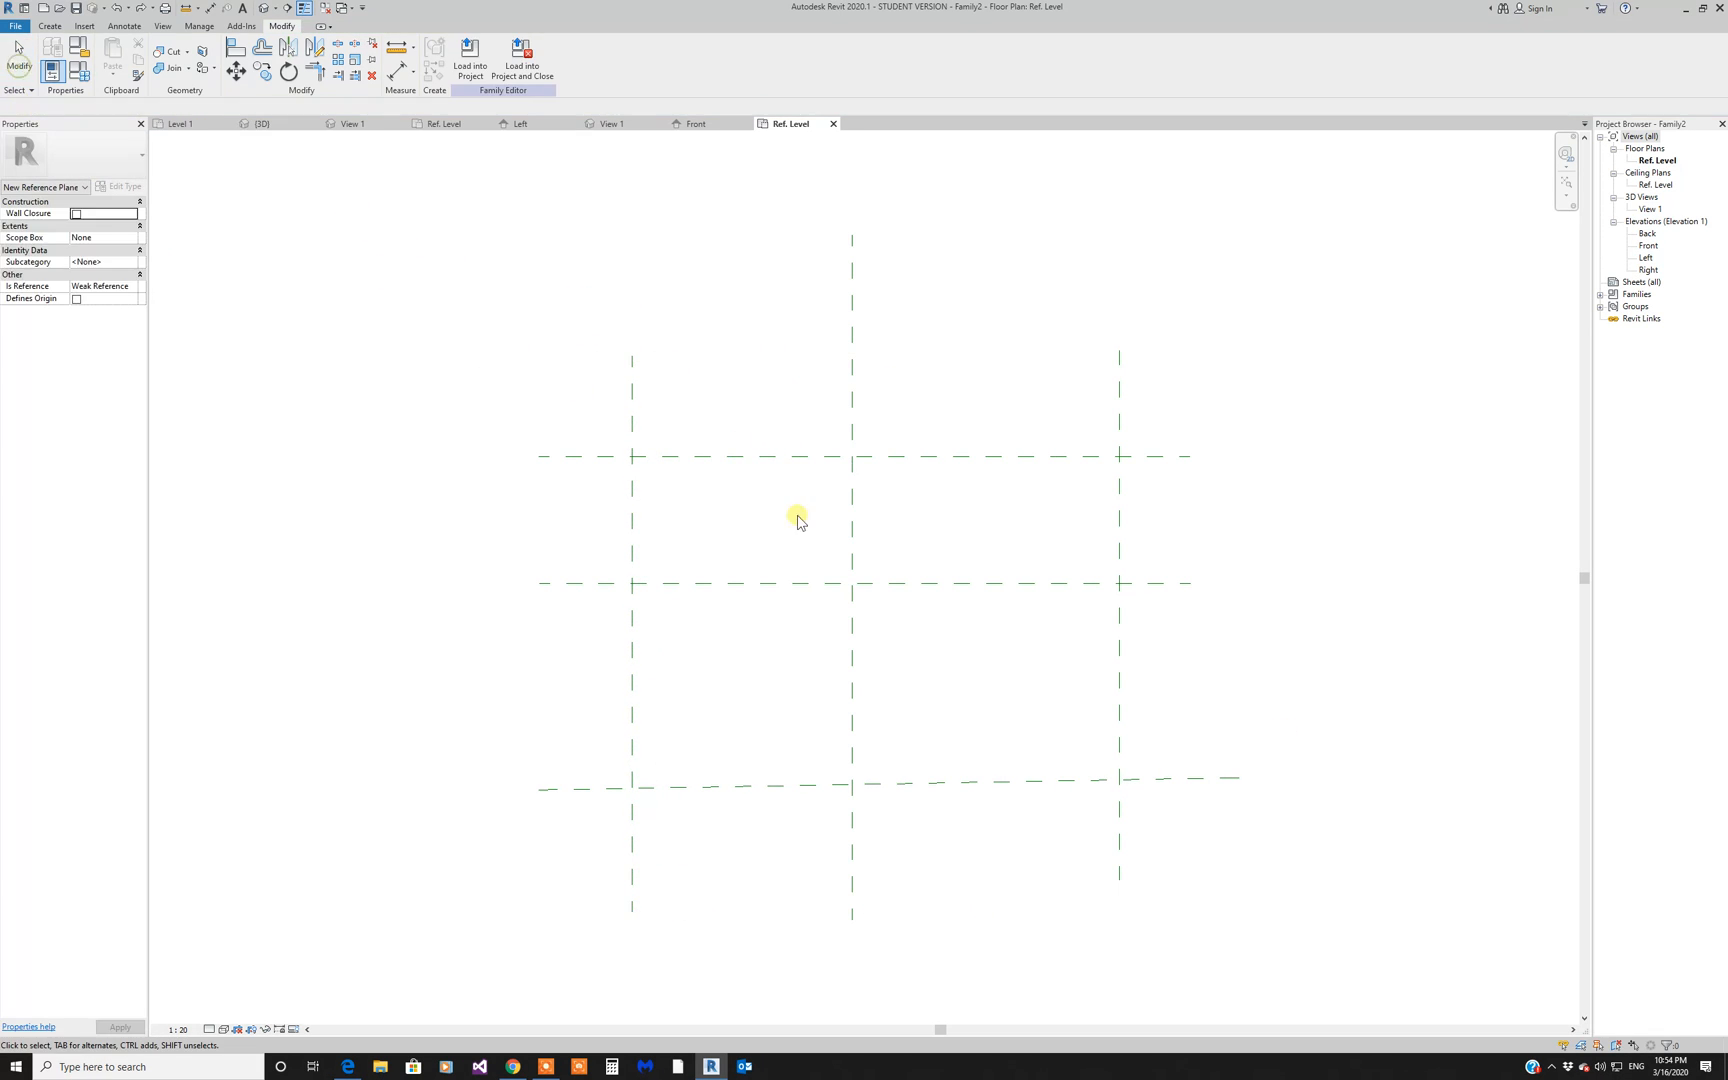
# Step: Dimension the three vertical reference planes in one aligned string above the plan and make its two segments equal (EQ)
pyautogui.click(124, 26)
pyautogui.click(52, 55)
pyautogui.click(631, 391)
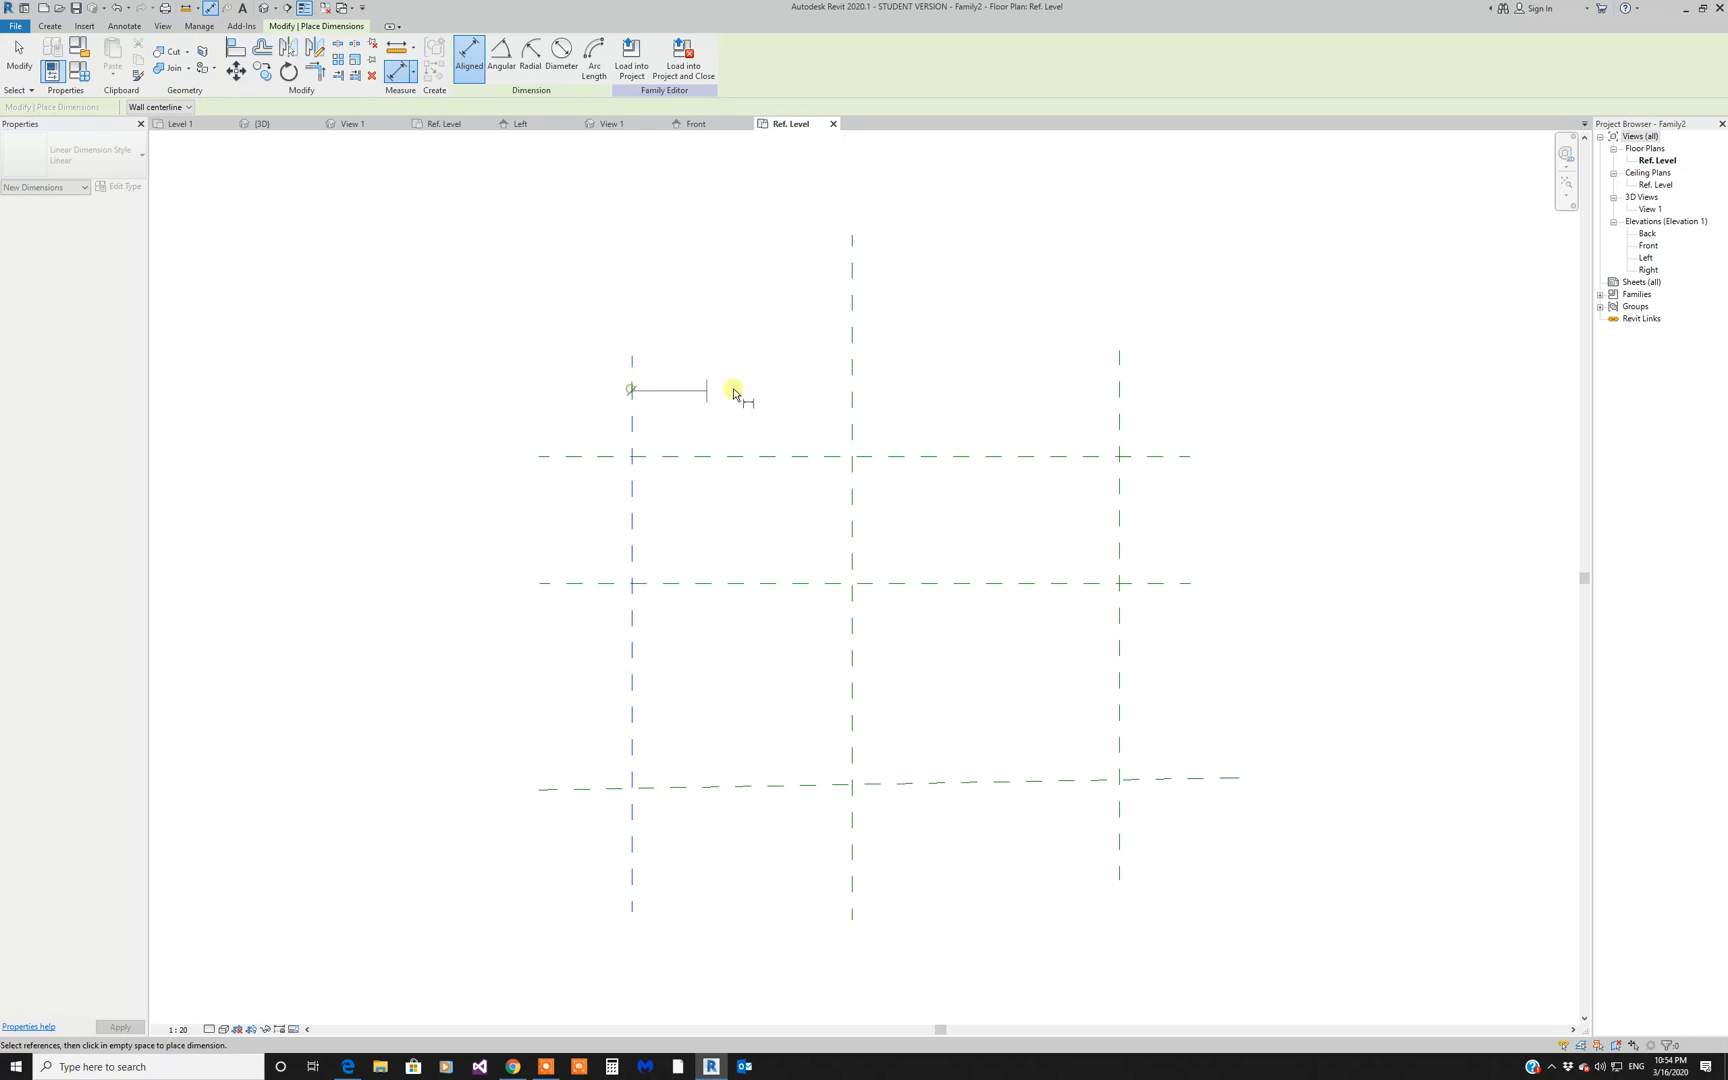
pyautogui.click(853, 378)
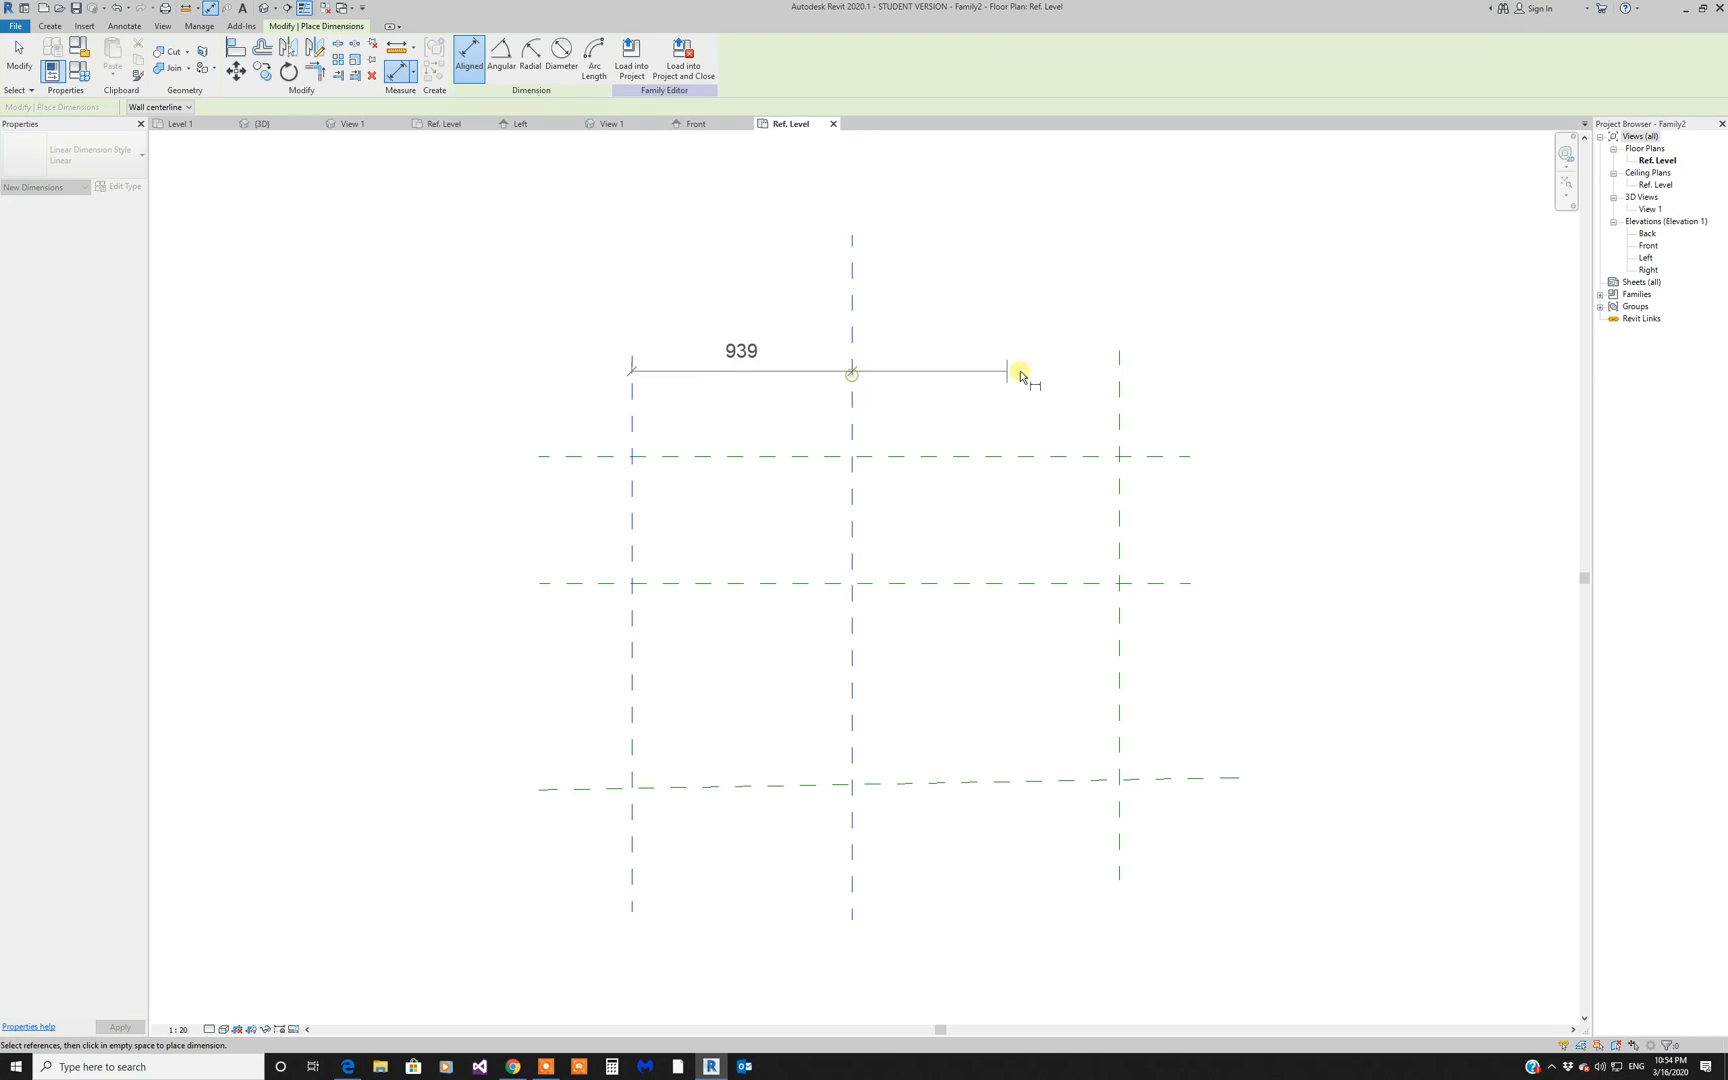
pyautogui.click(1119, 388)
pyautogui.click(1098, 316)
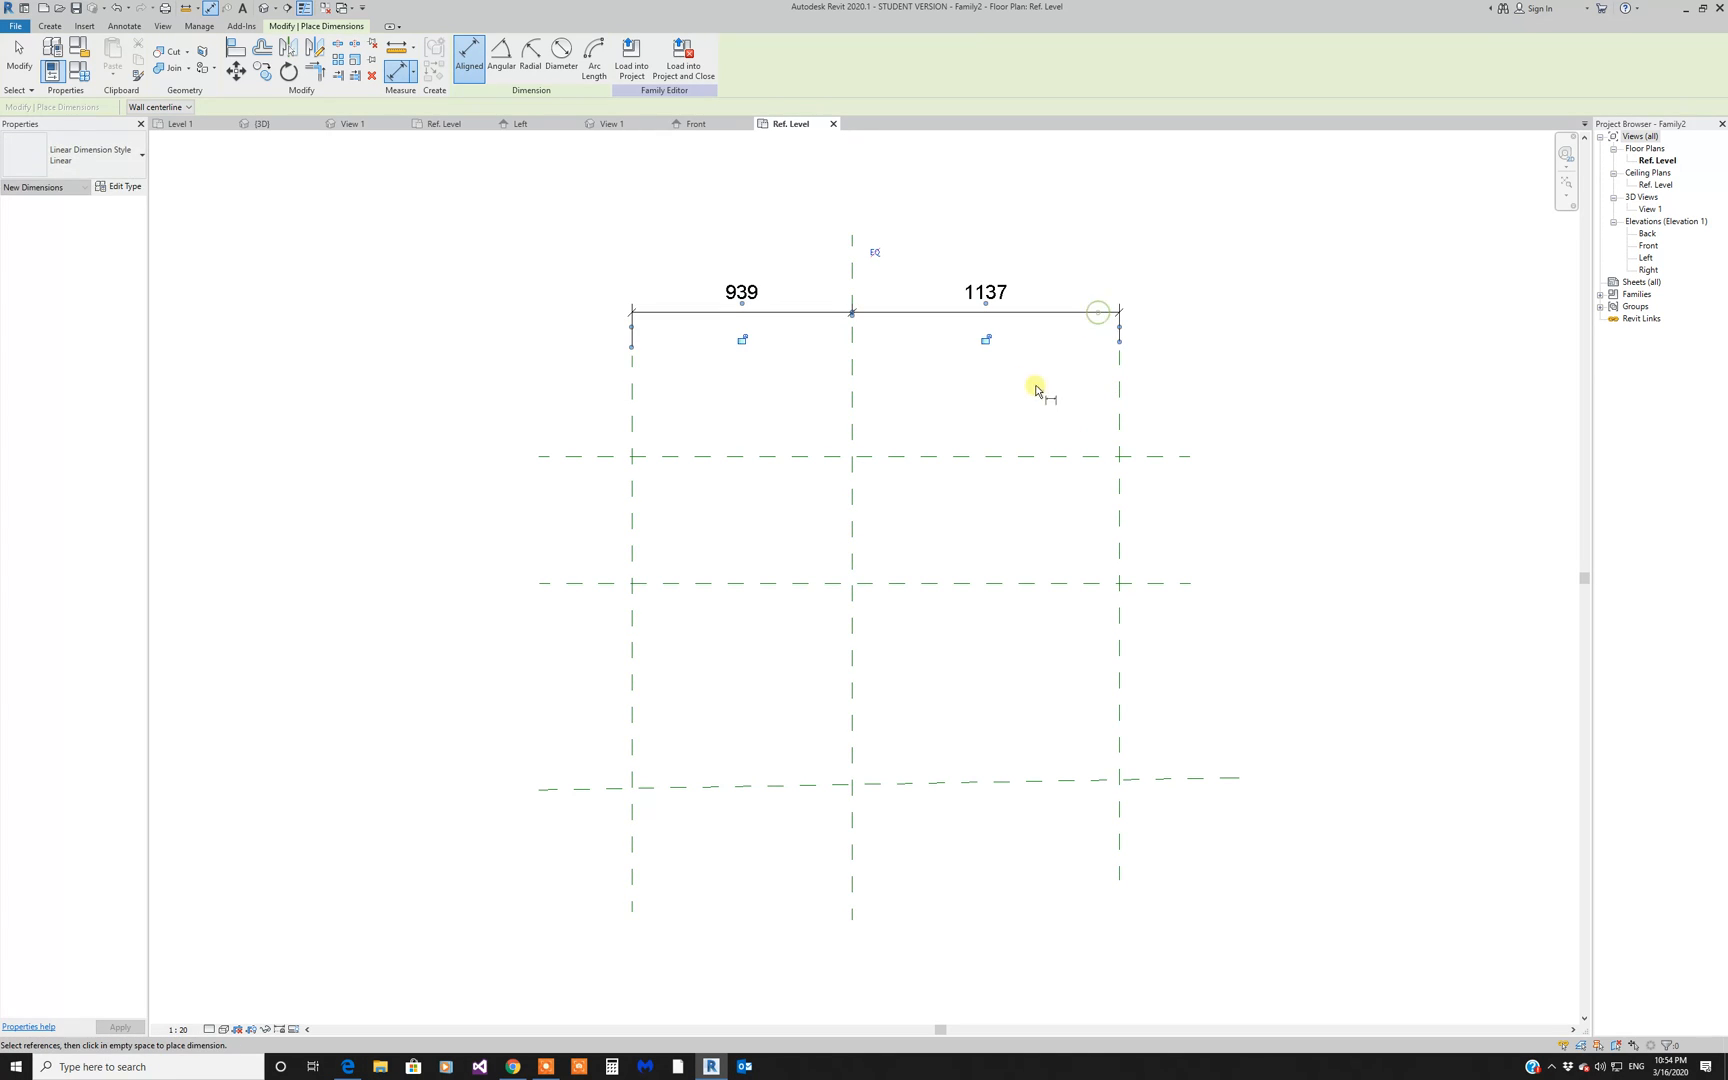
pyautogui.click(873, 254)
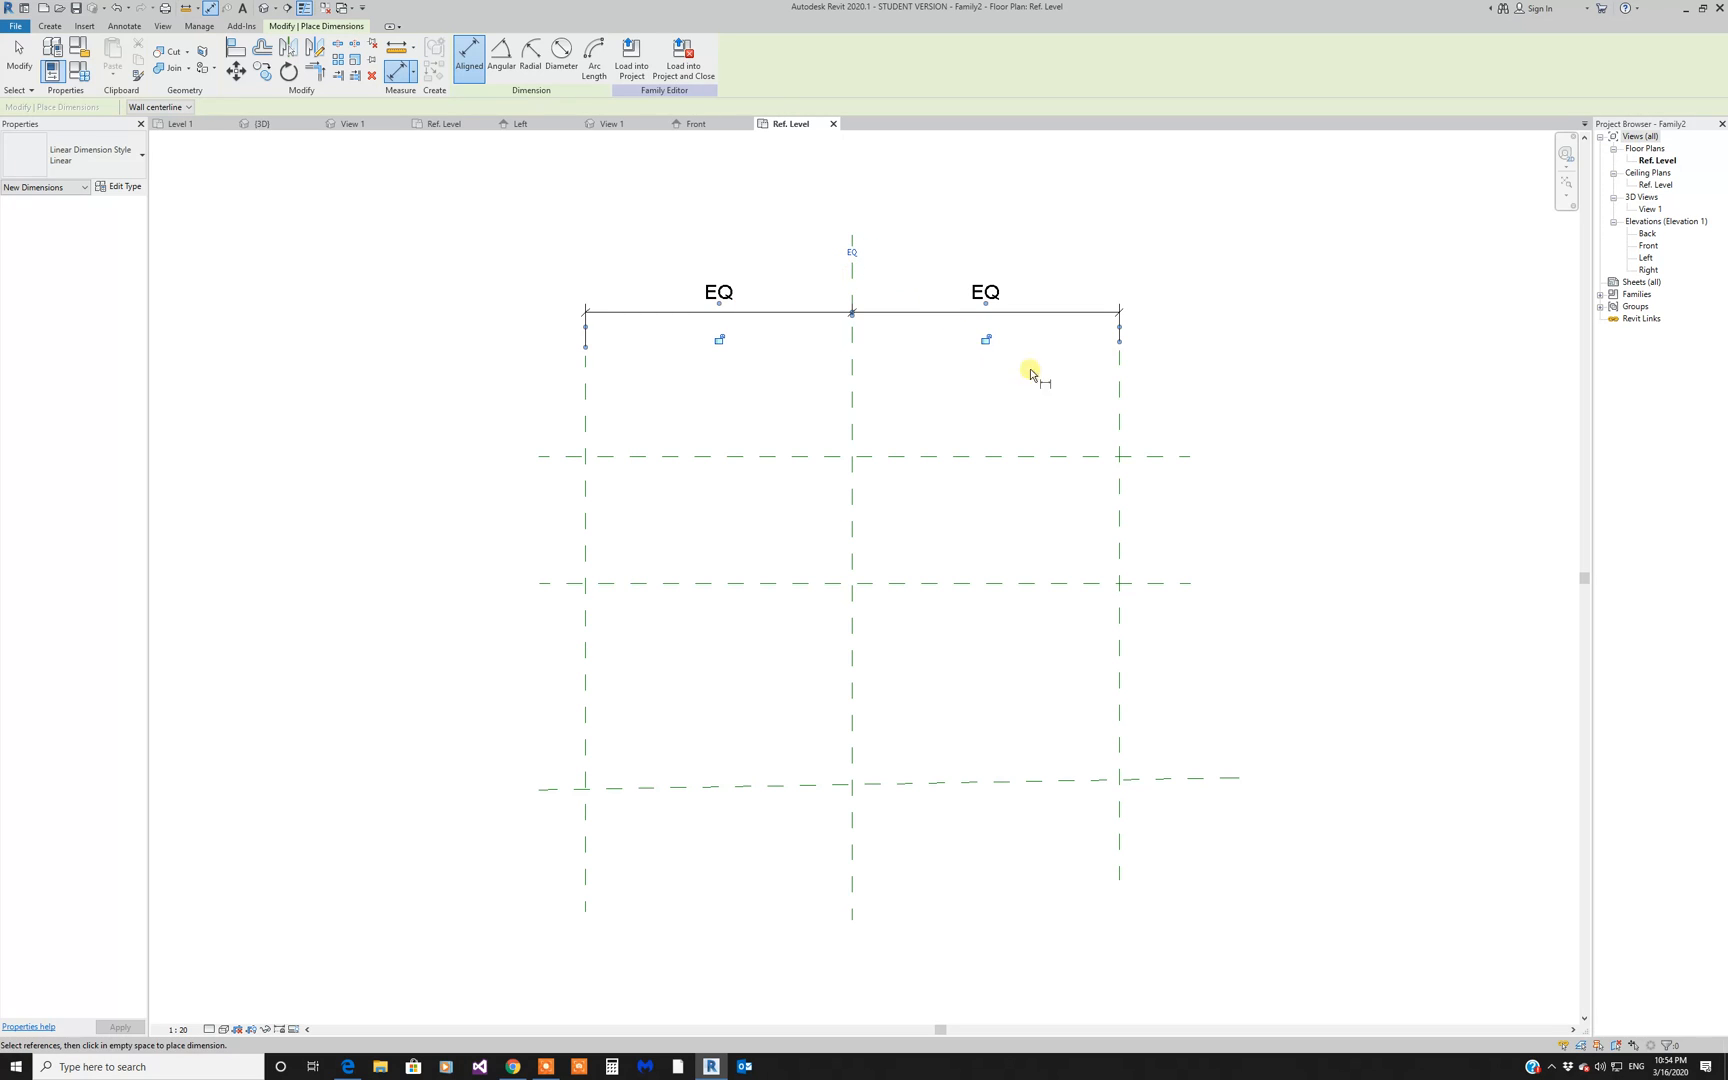
pyautogui.click(1119, 396)
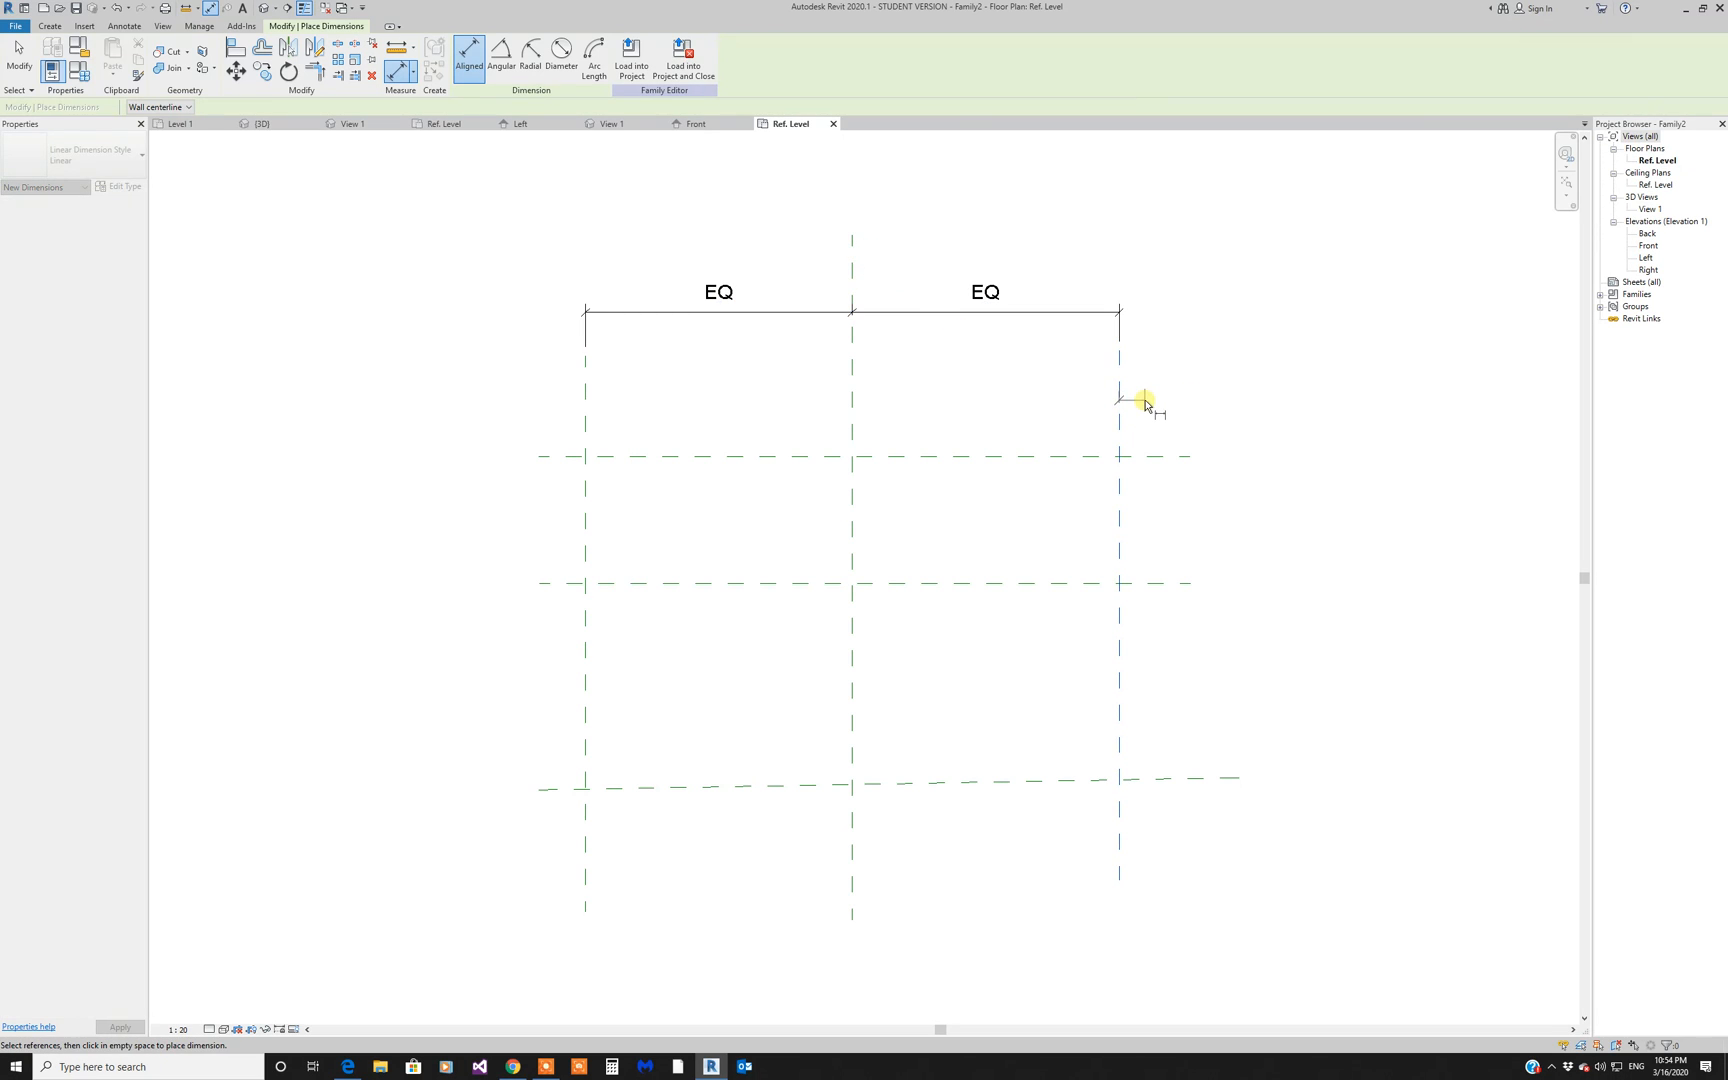
pyautogui.press('Escape')
pyautogui.press('Escape')
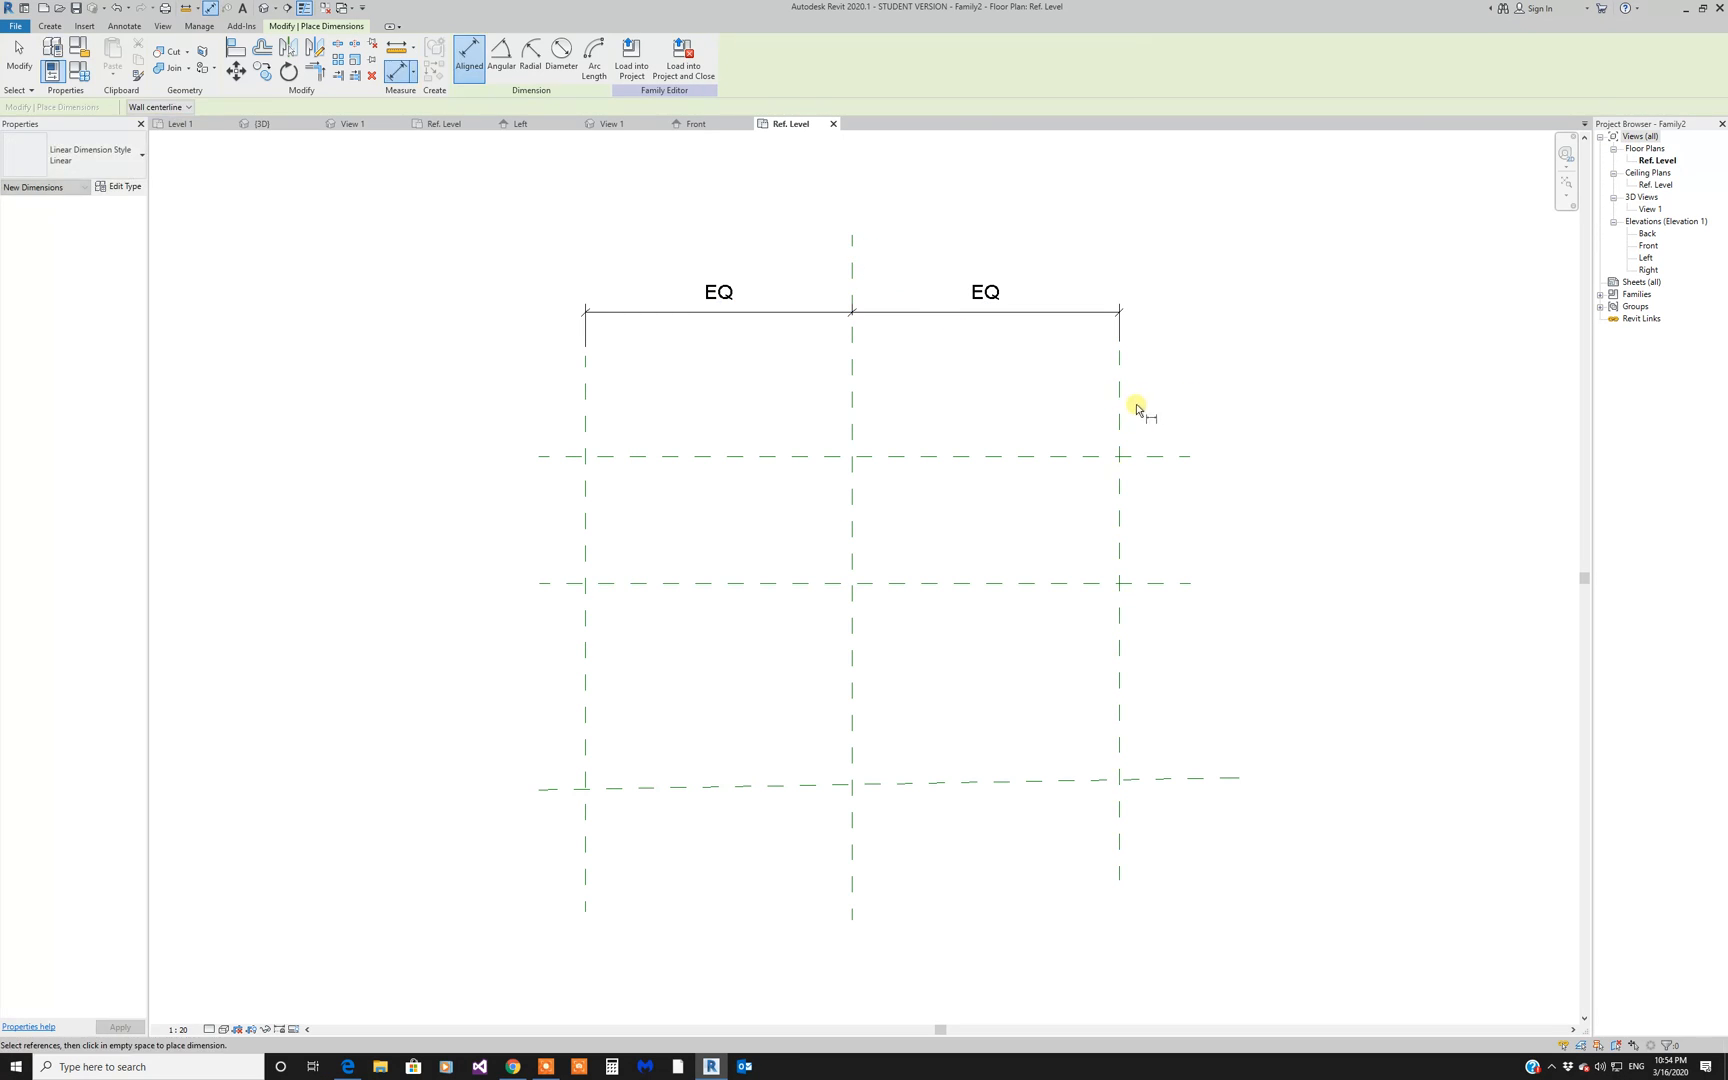
# Step: Move the right vertical reference plane inward, closer to the vertical centre plane
pyautogui.click(1120, 412)
pyautogui.moveTo(1120, 422); pyautogui.dragTo(1035, 418)
pyautogui.click(1172, 410)
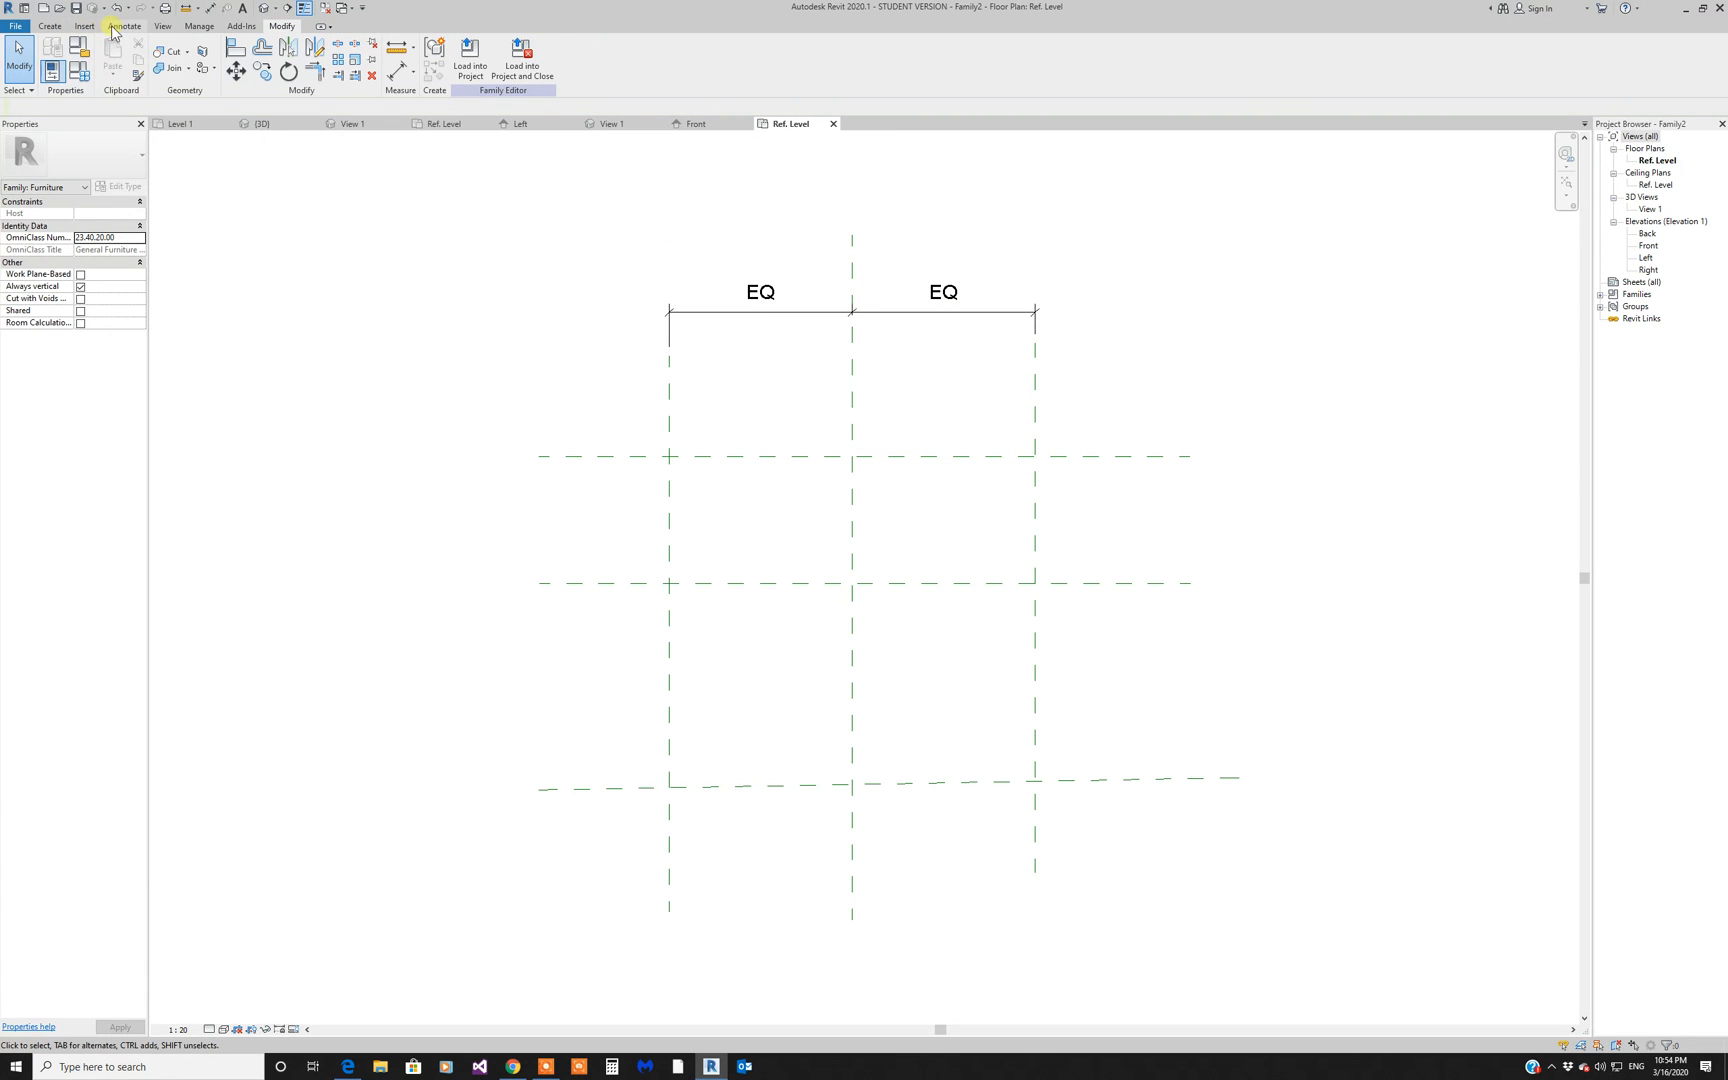
# Step: Try to dimension the three roughly horizontal reference planes in one aligned string
pyautogui.click(113, 27)
pyautogui.click(52, 56)
pyautogui.click(1117, 458)
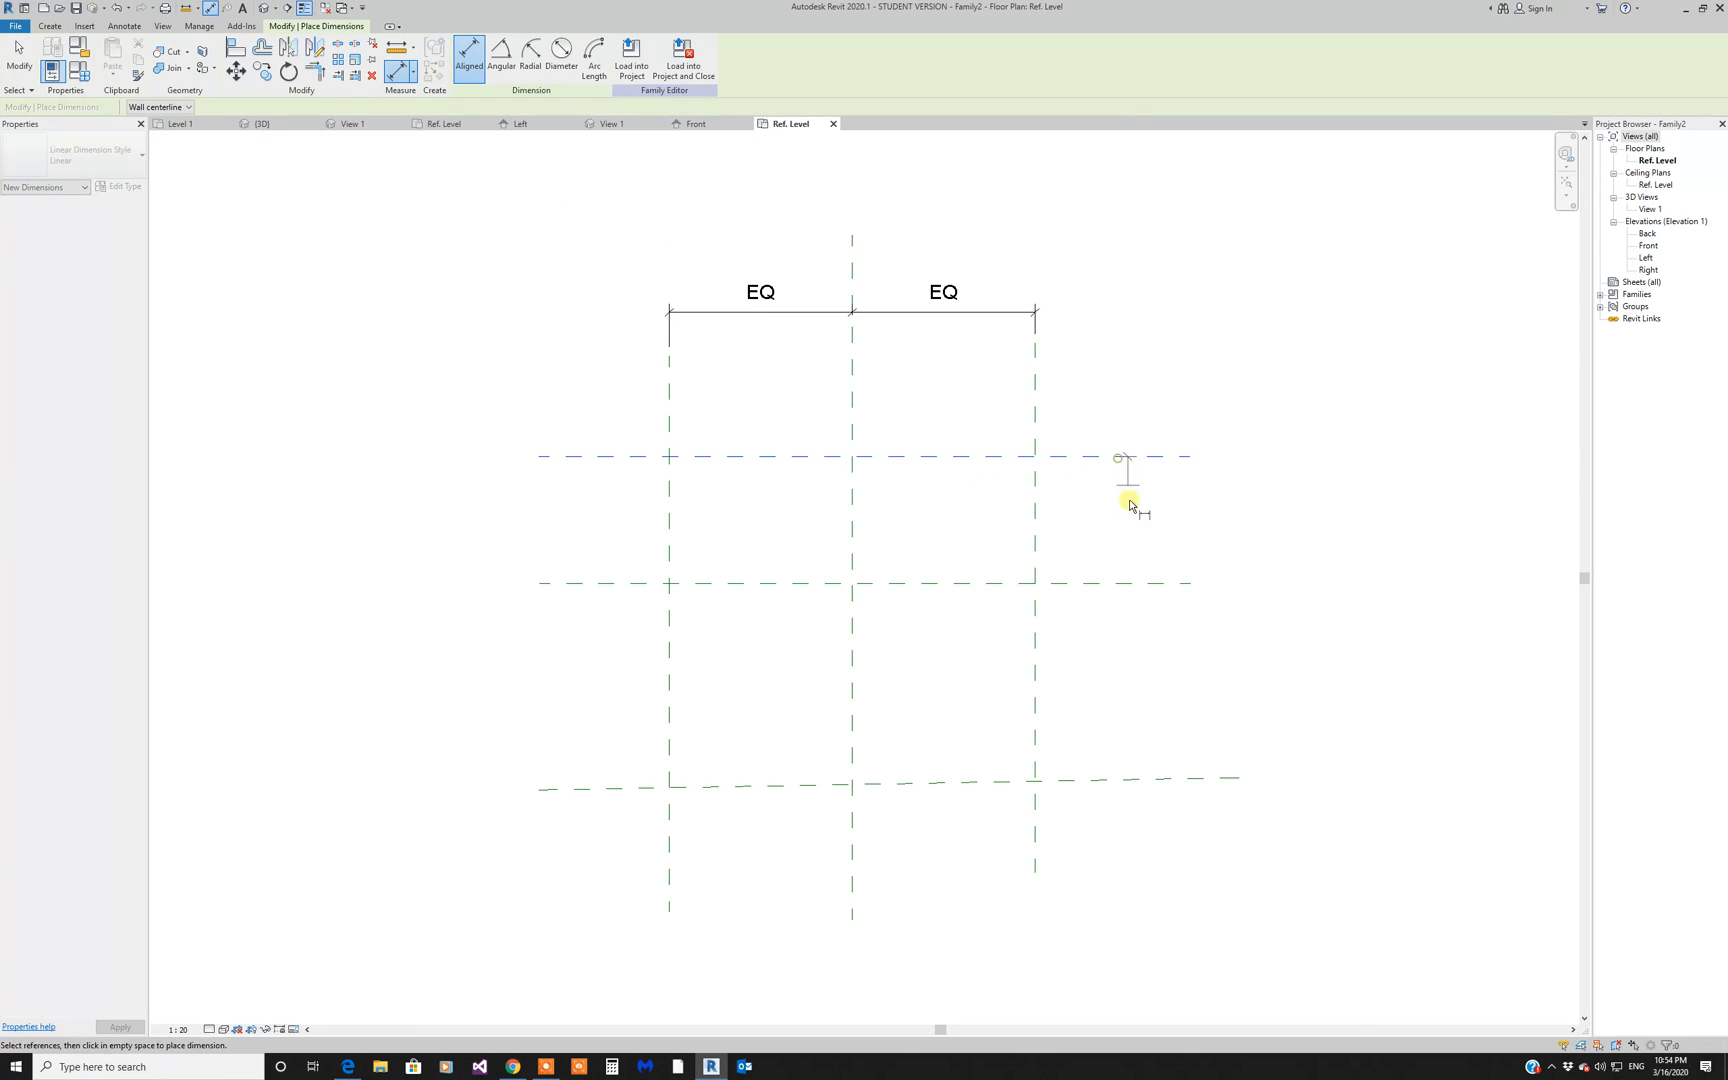
pyautogui.click(1131, 584)
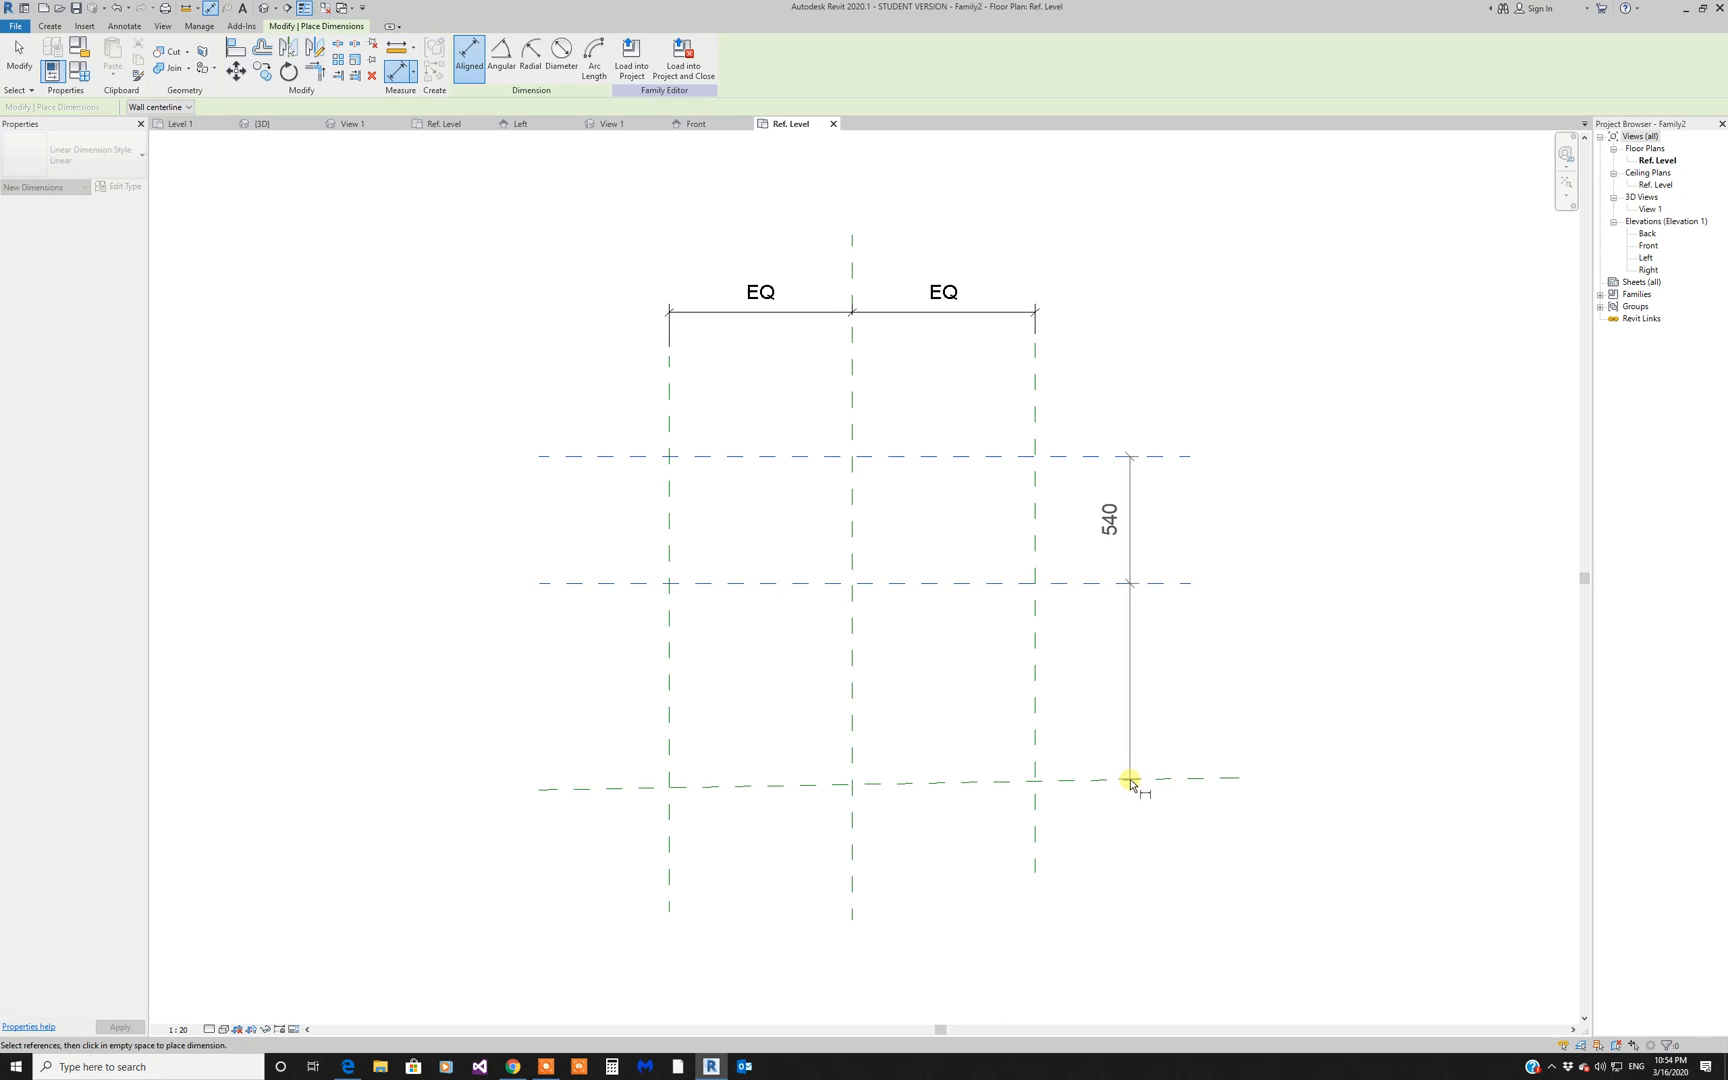
pyautogui.click(1130, 780)
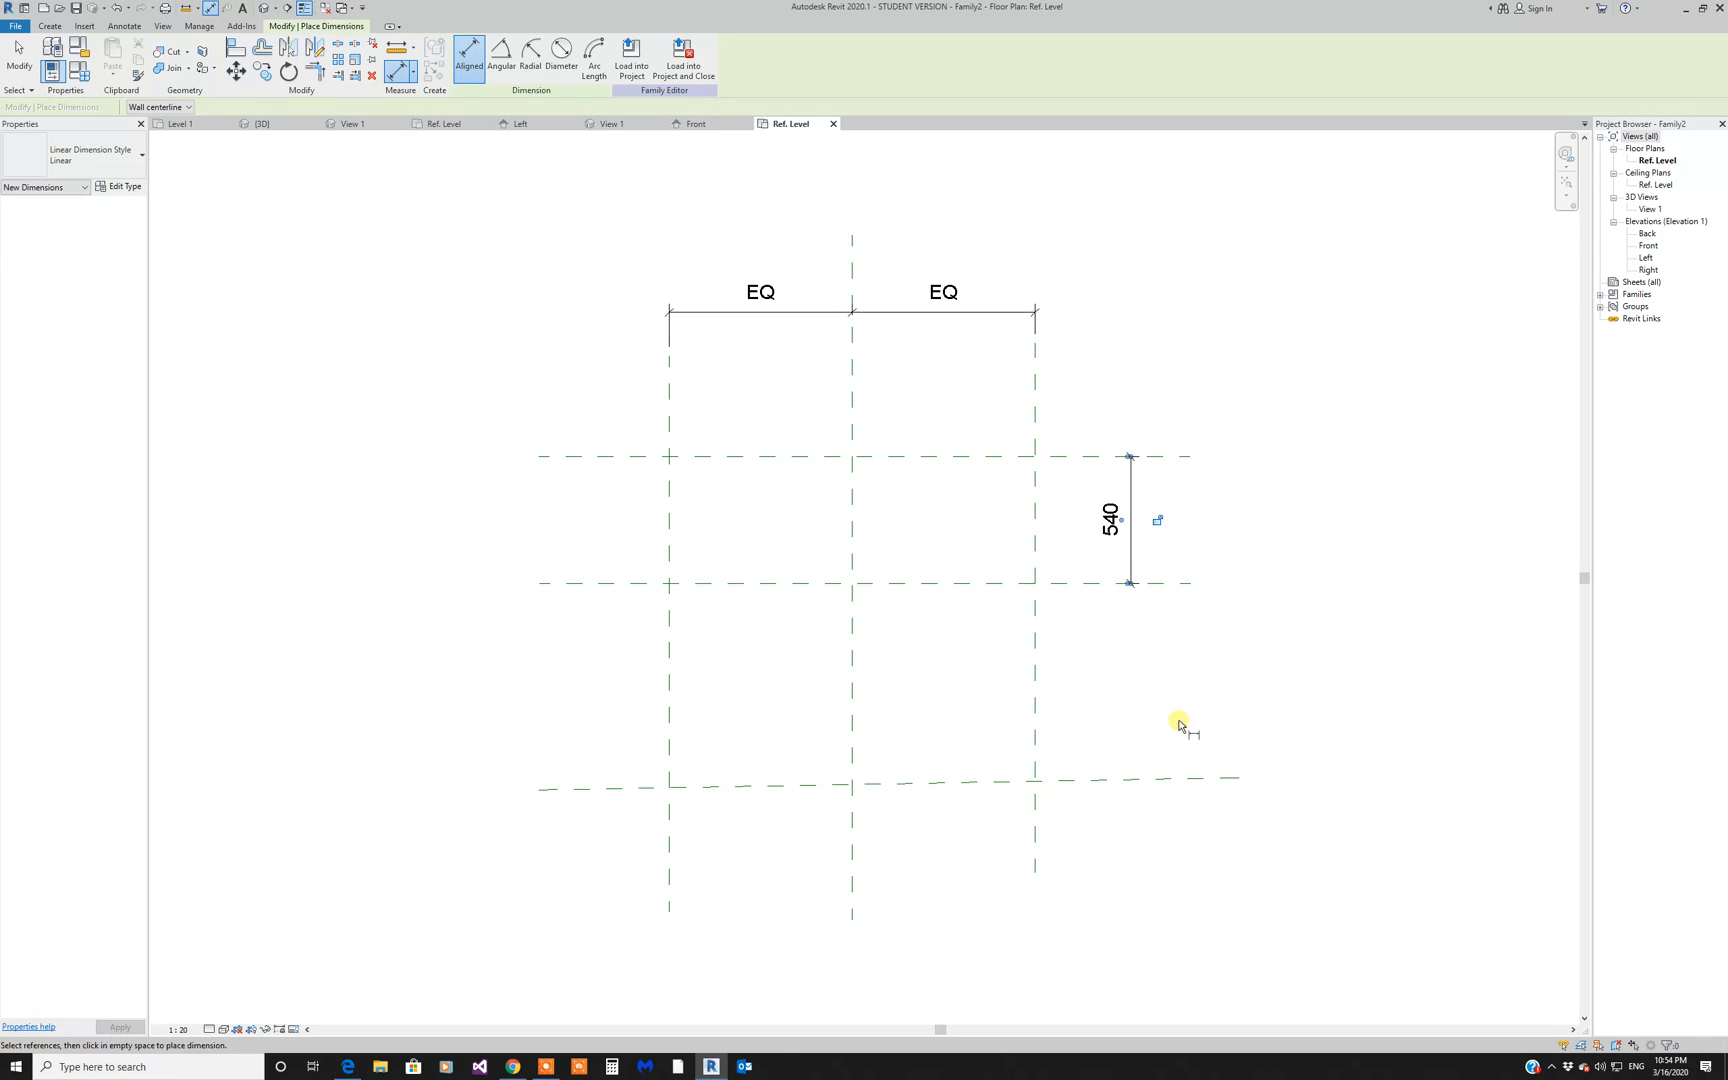
pyautogui.hotkey('ctrl', 'z')
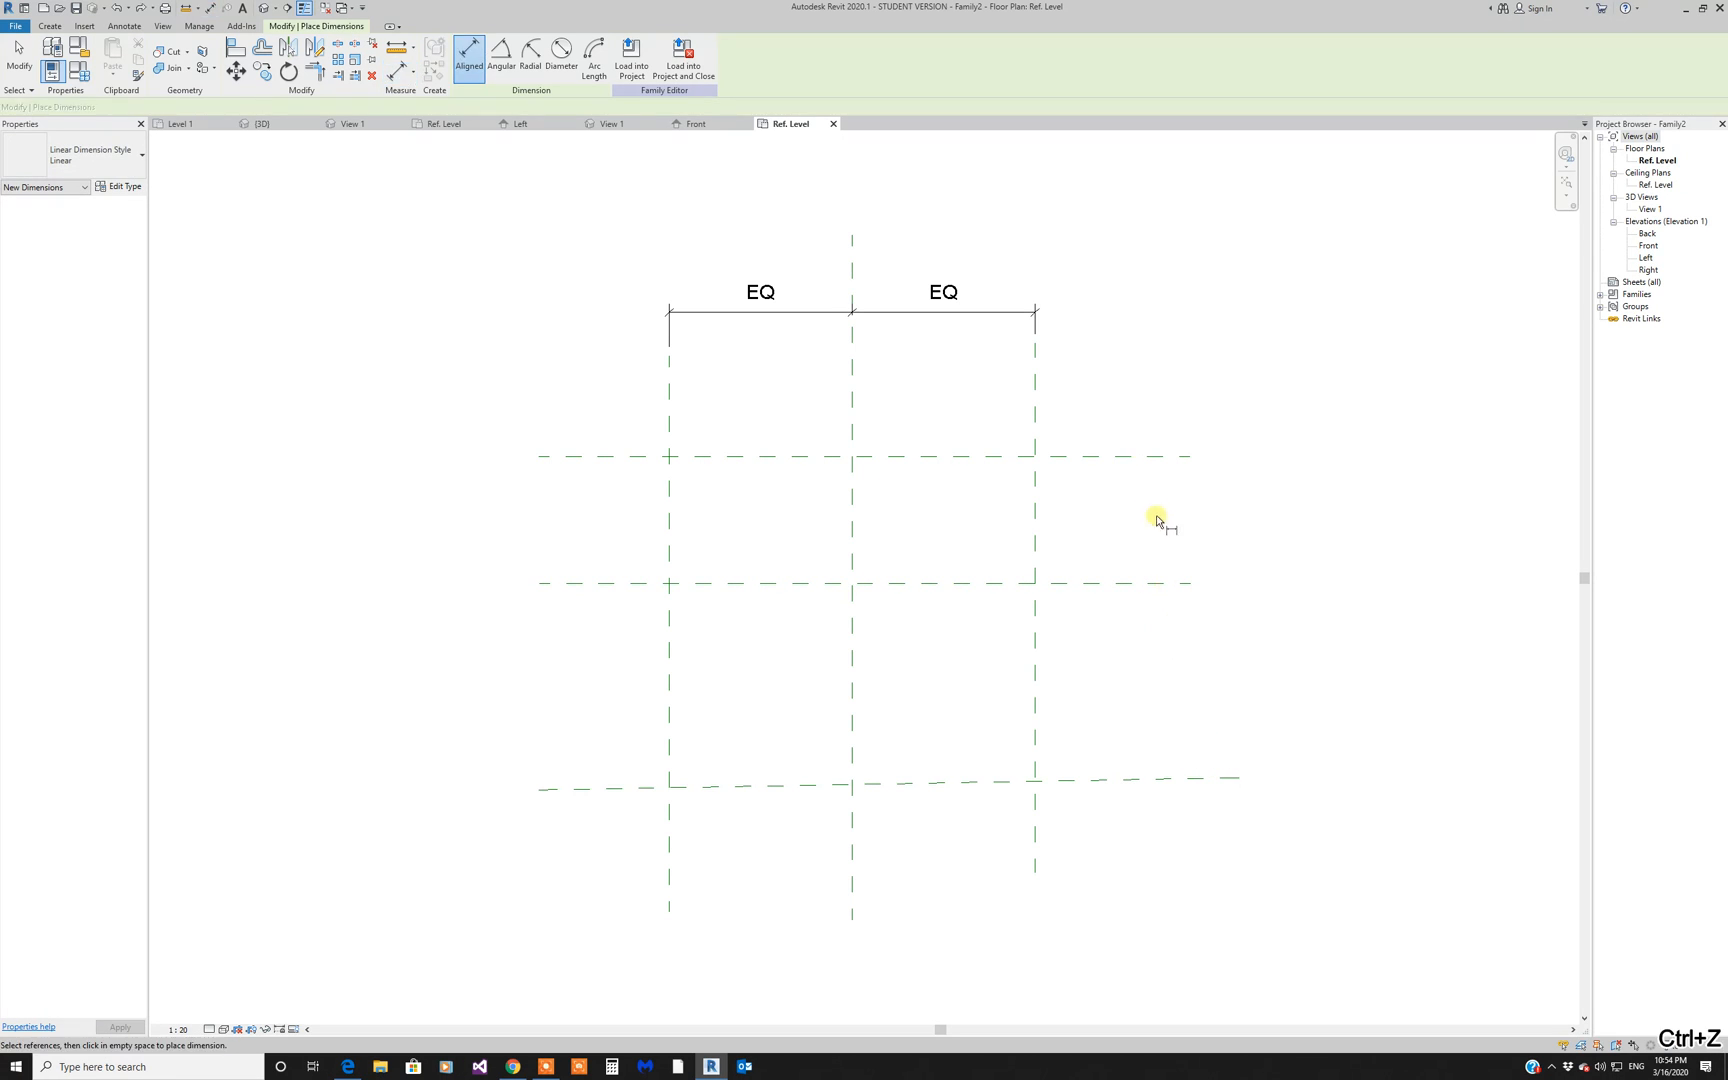
pyautogui.click(1127, 458)
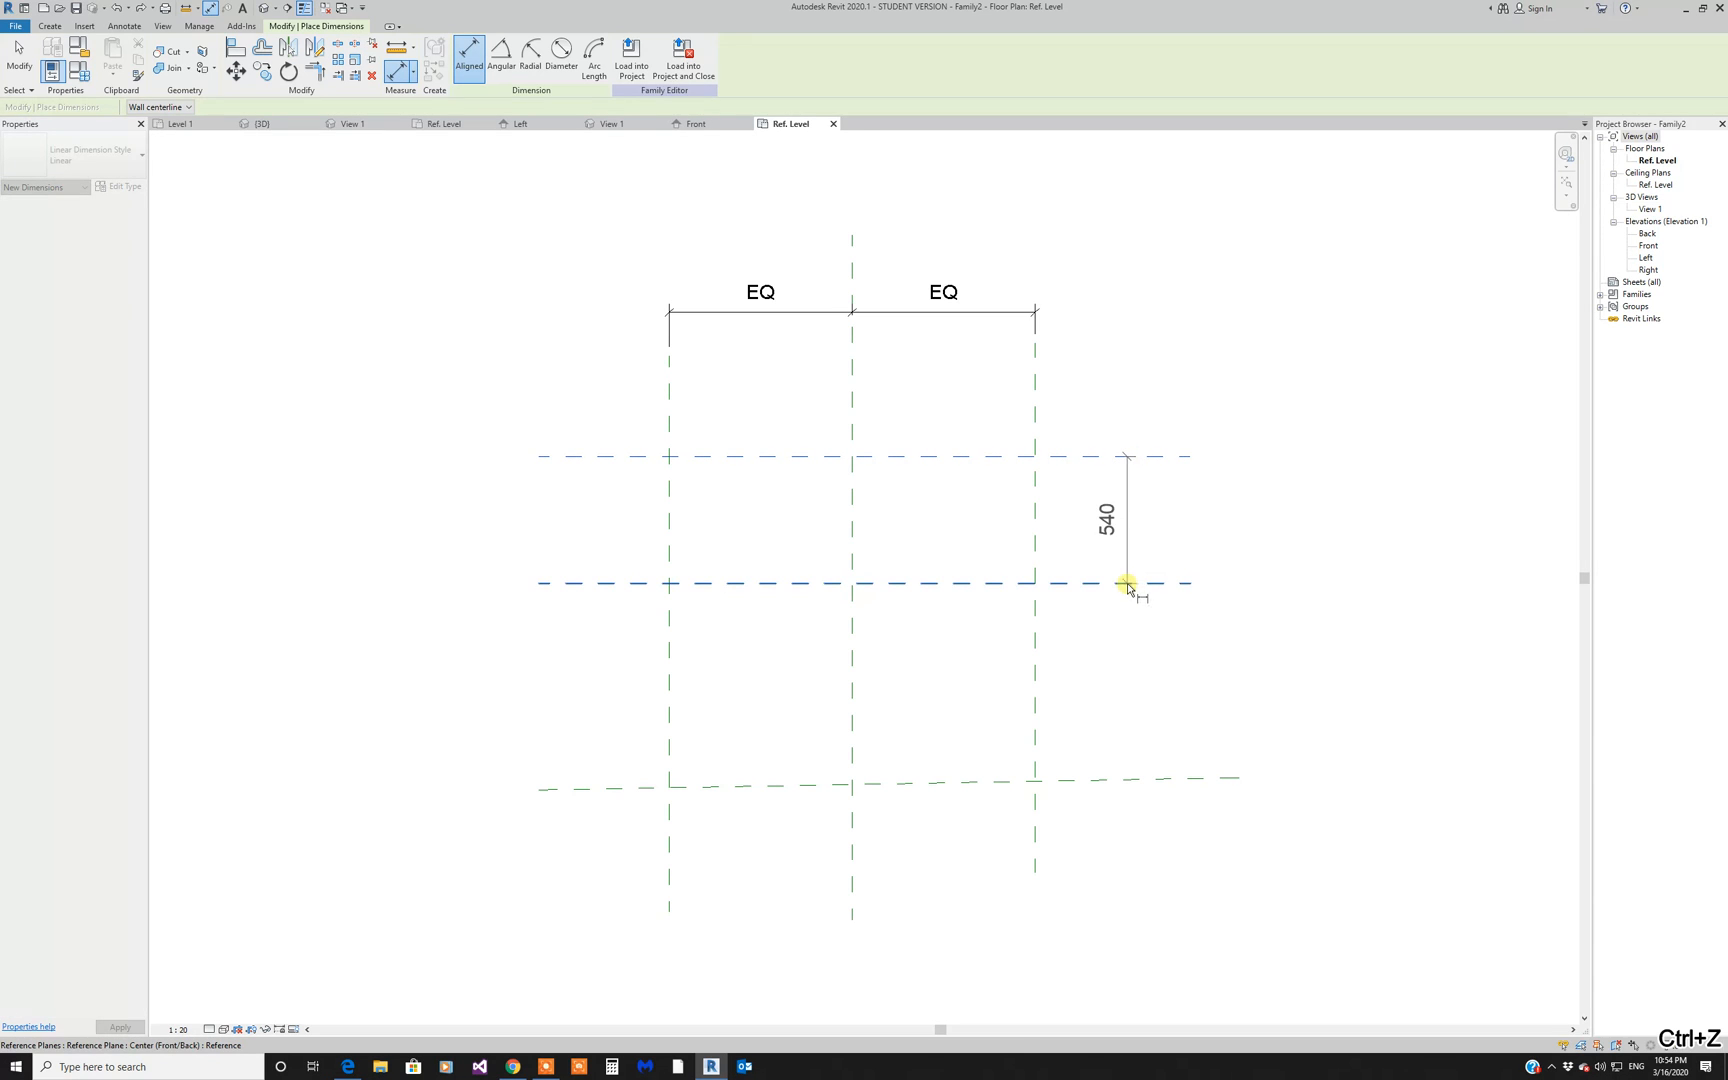
pyautogui.click(1127, 584)
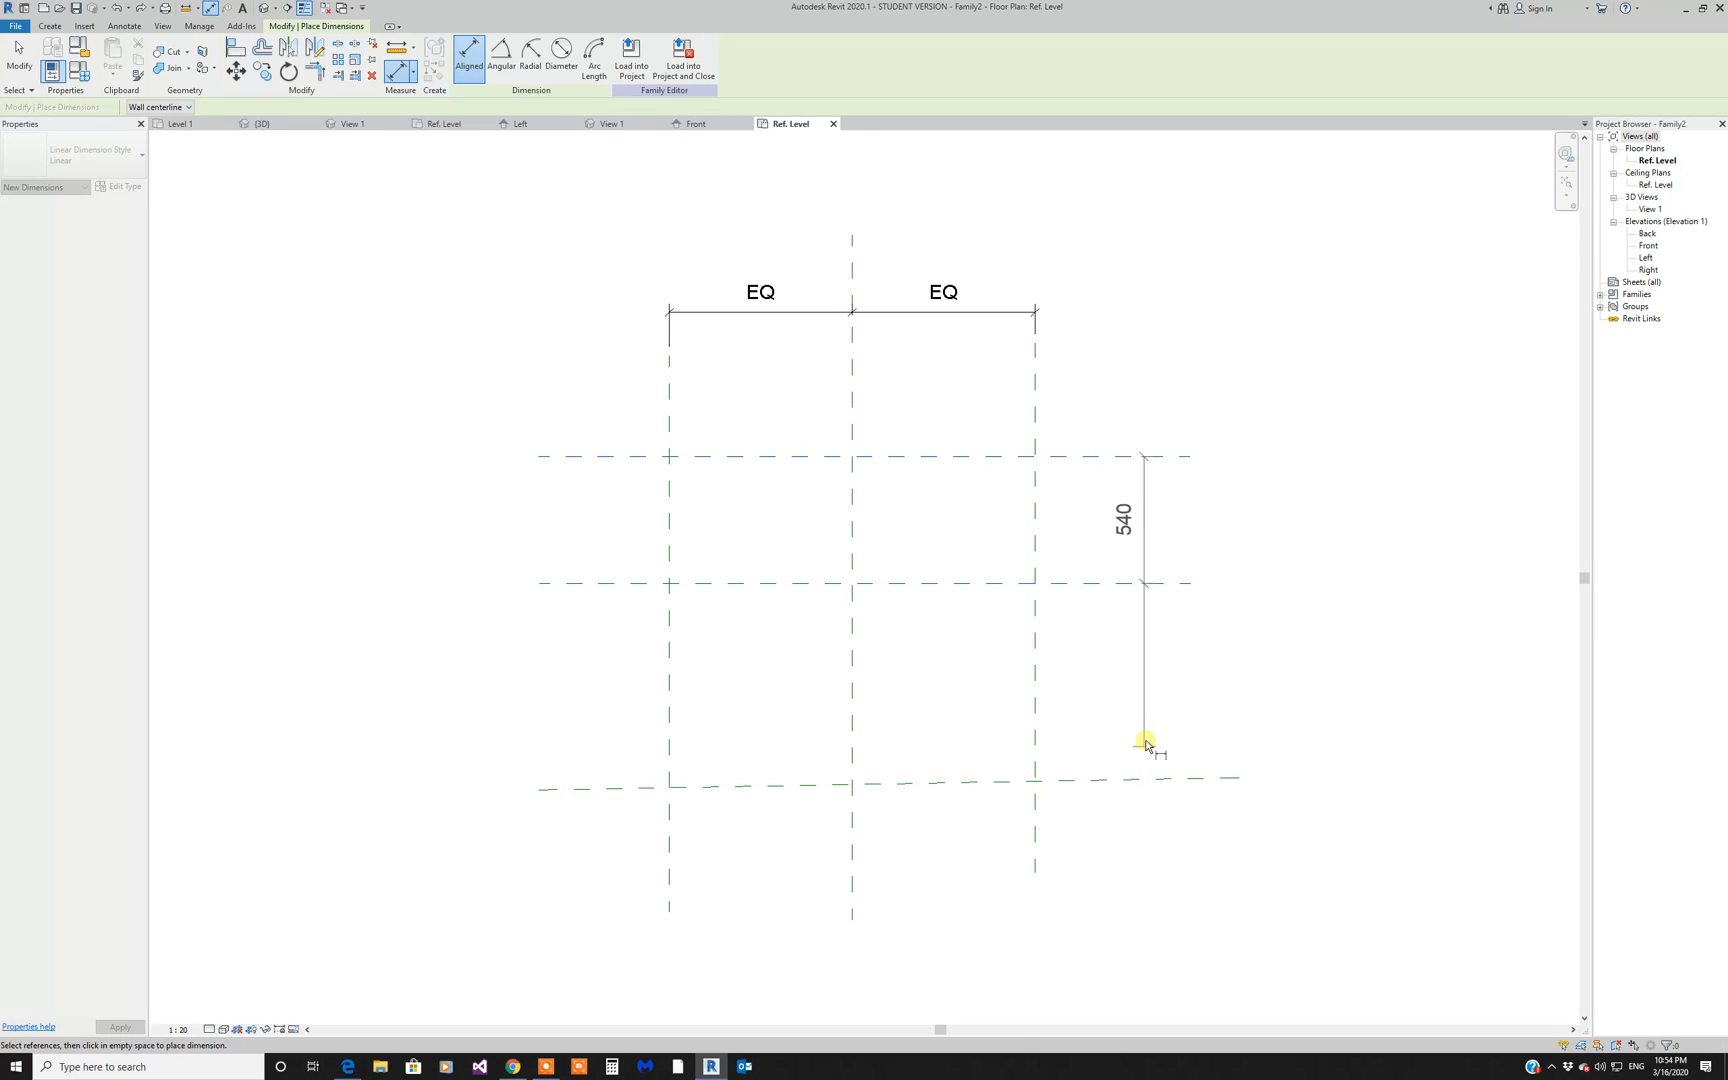
pyautogui.press('Escape')
pyautogui.press('Escape')
# Step: Replace the slanted lower reference plane with an exactly horizontal one about 778 mm below the horizontal centre plane
pyautogui.click(1155, 778)
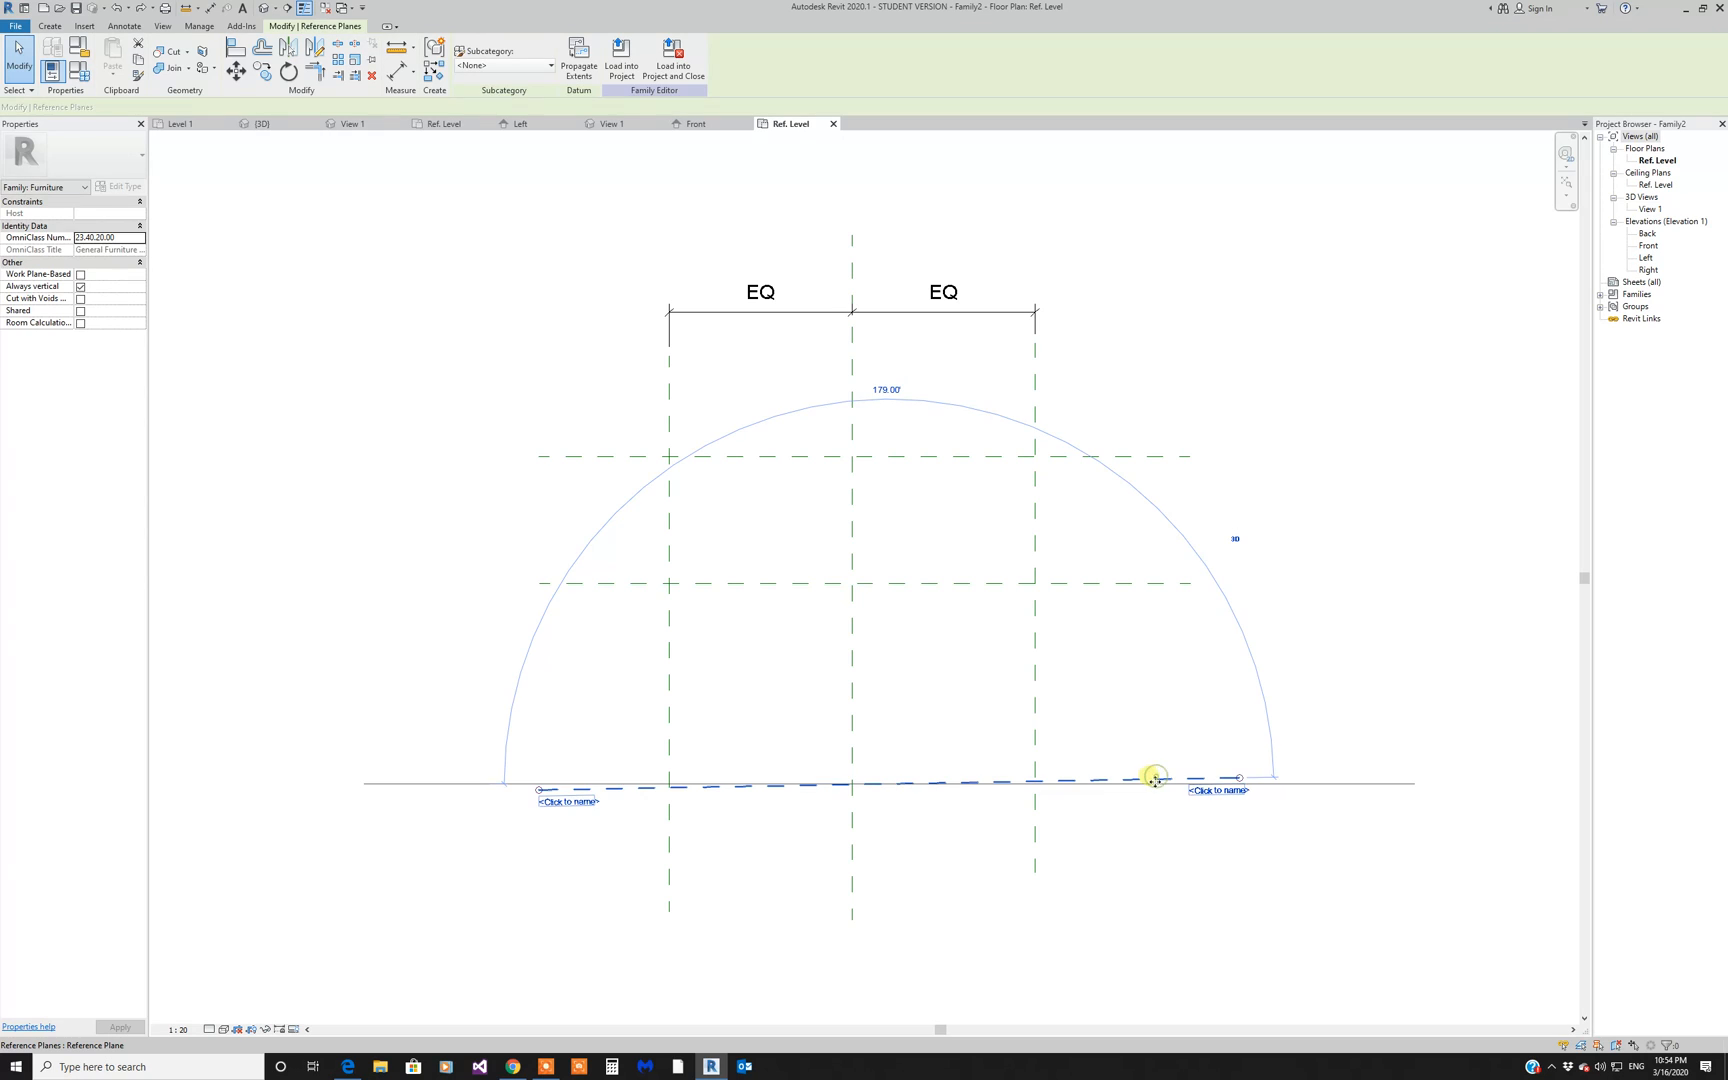
pyautogui.press('Delete')
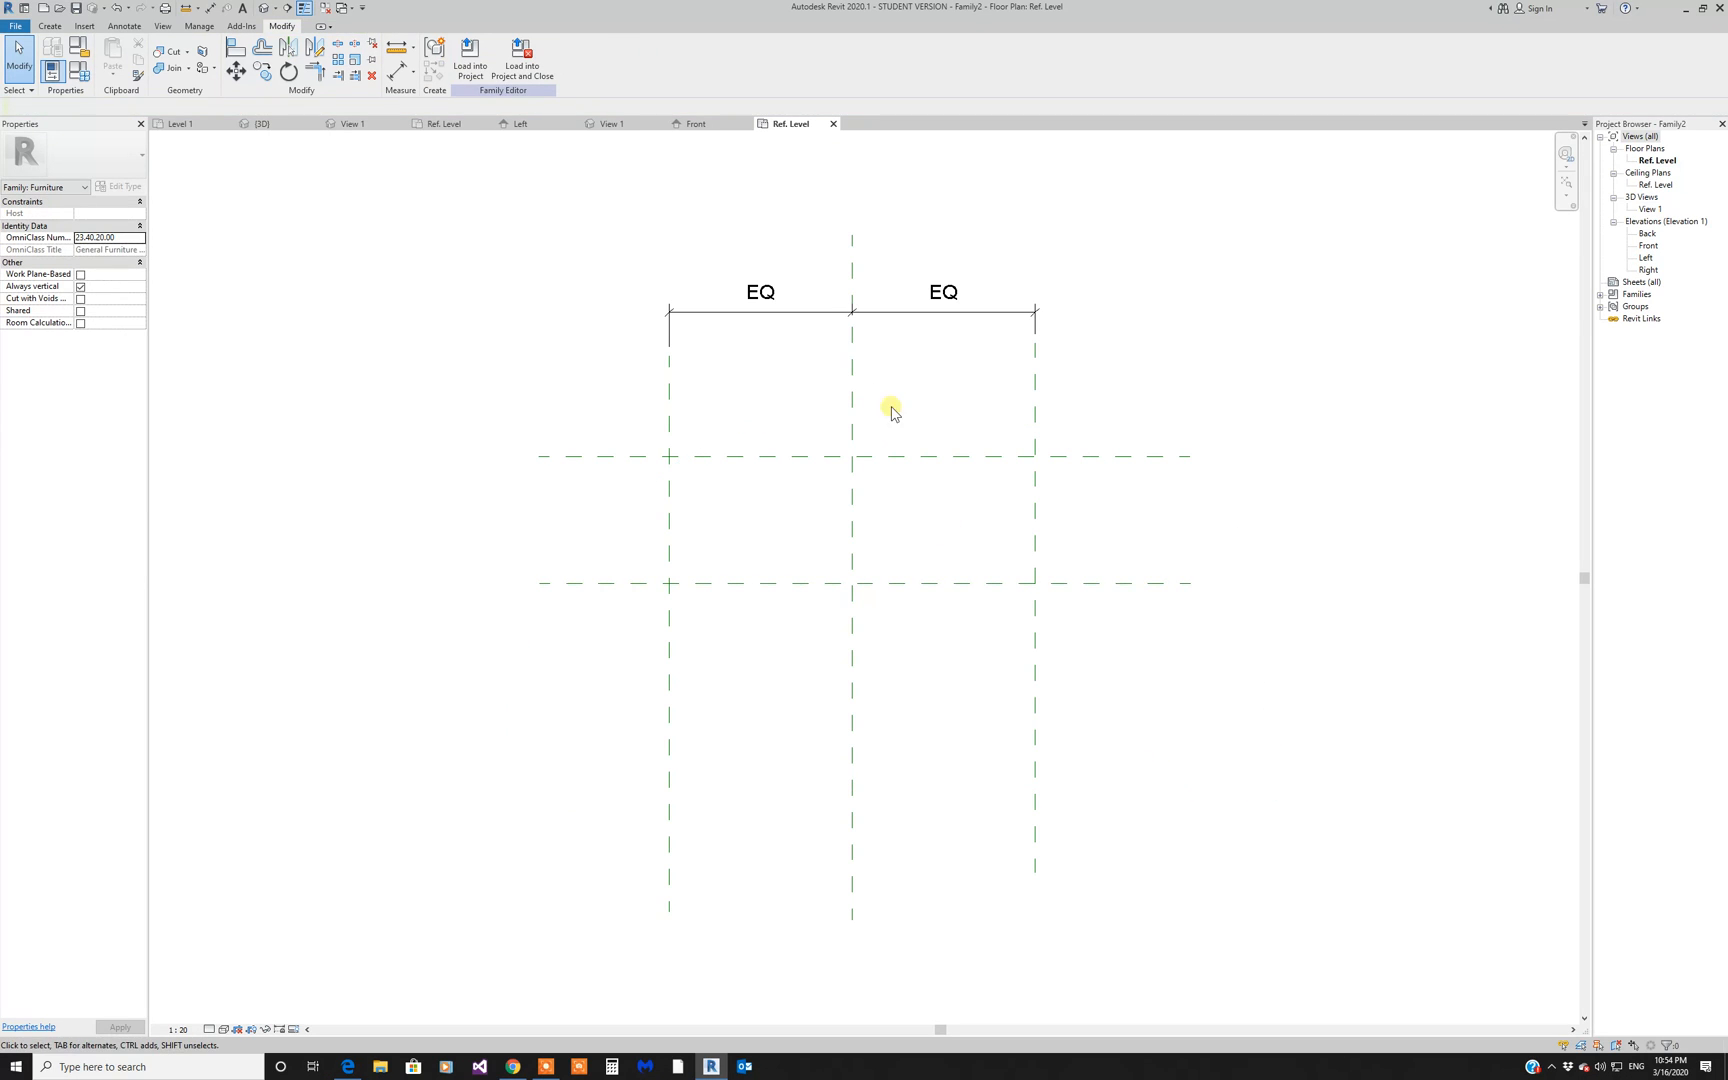
pyautogui.click(55, 27)
pyautogui.click(781, 72)
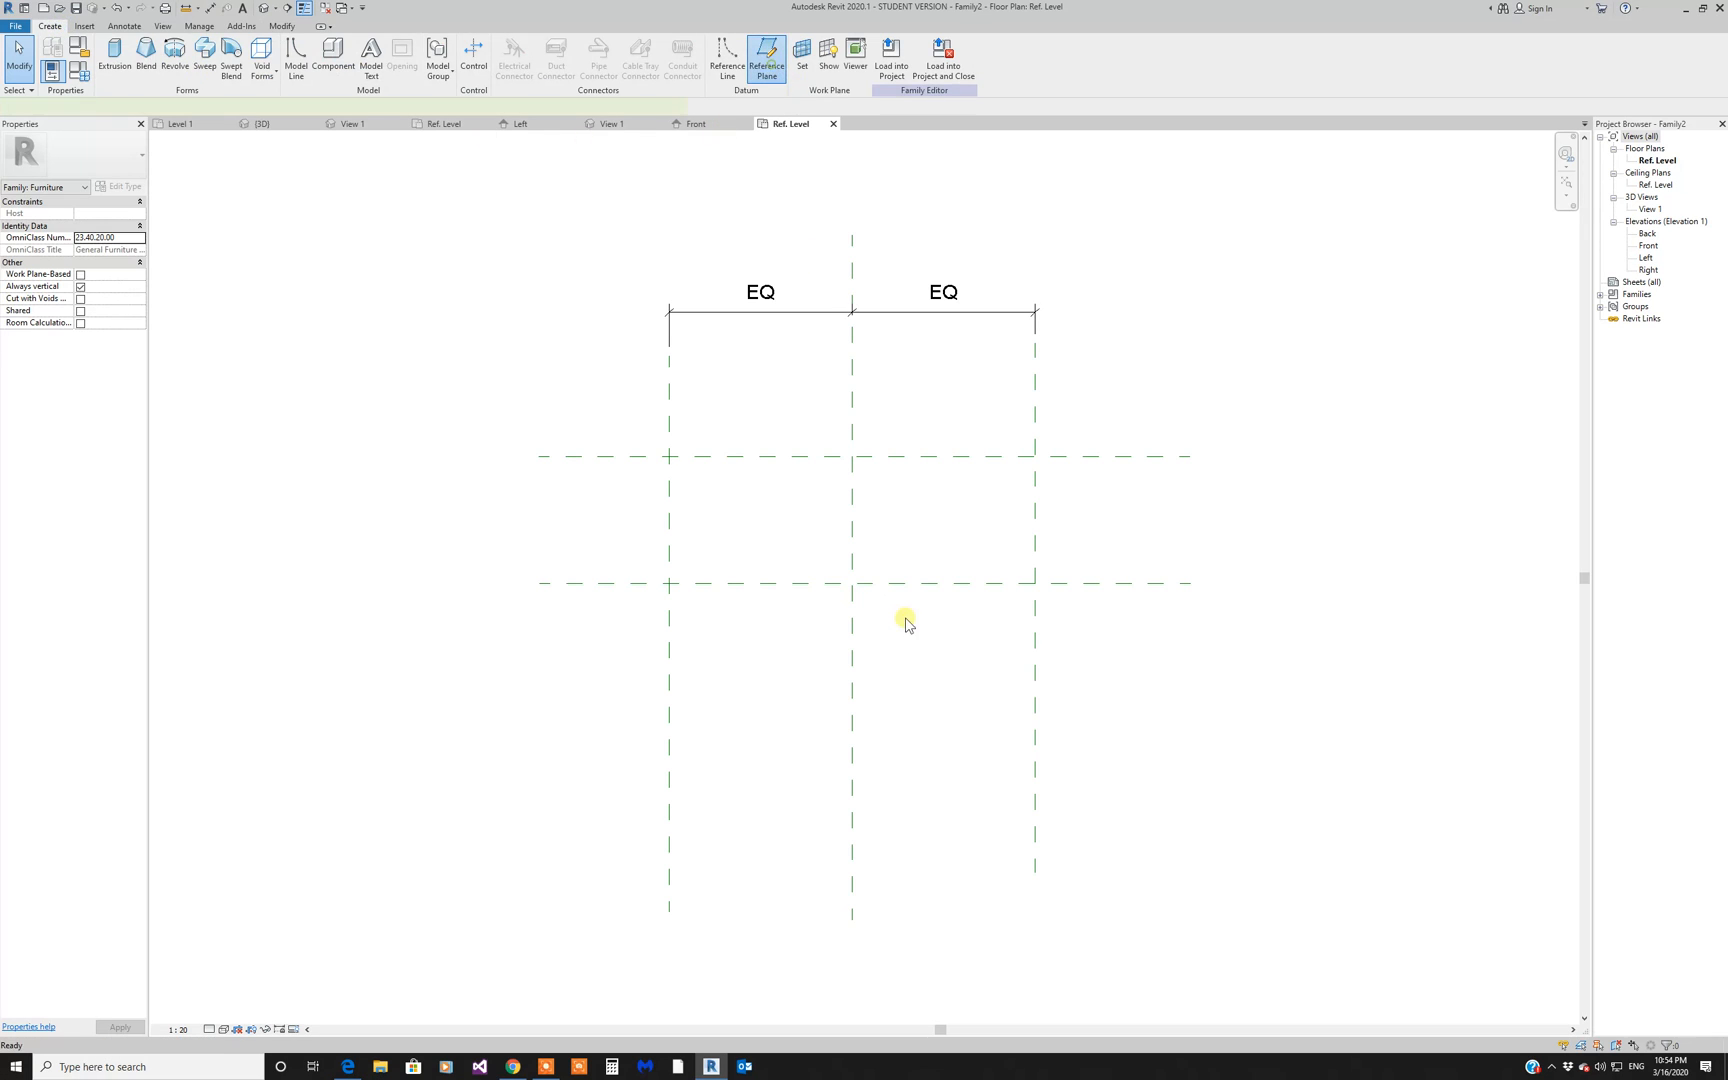
pyautogui.click(588, 766)
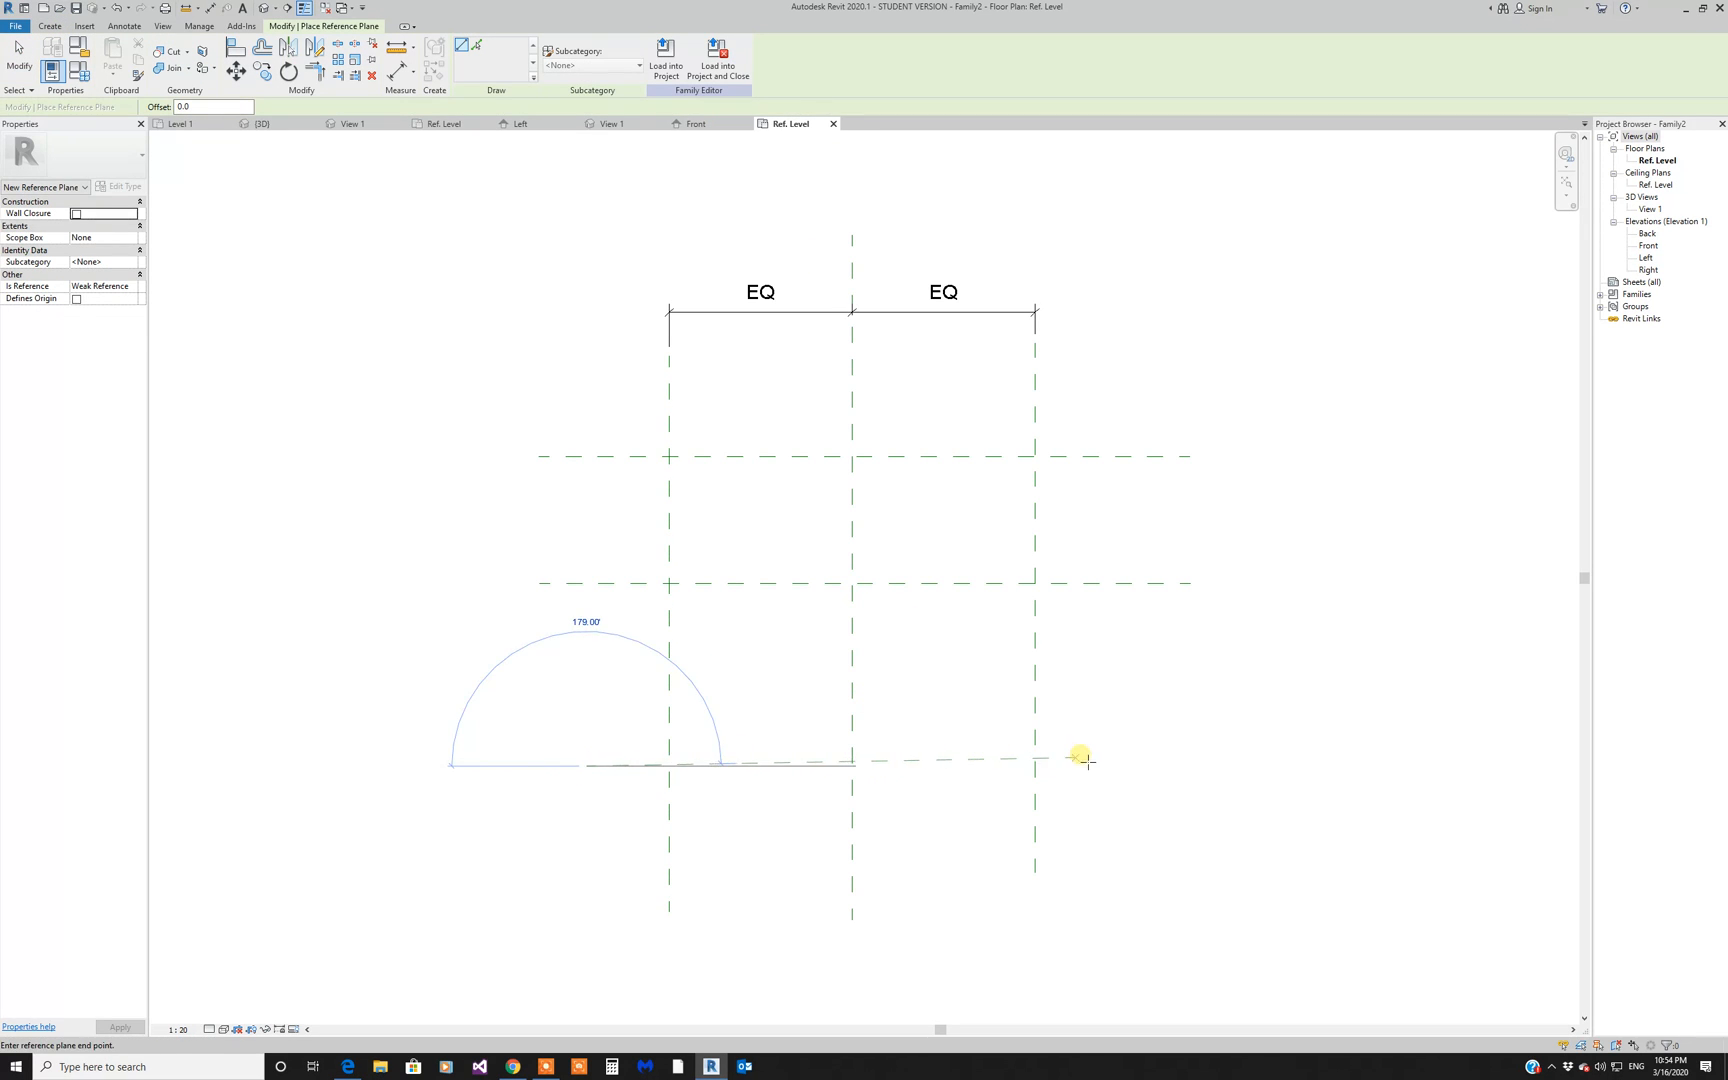
pyautogui.click(1176, 766)
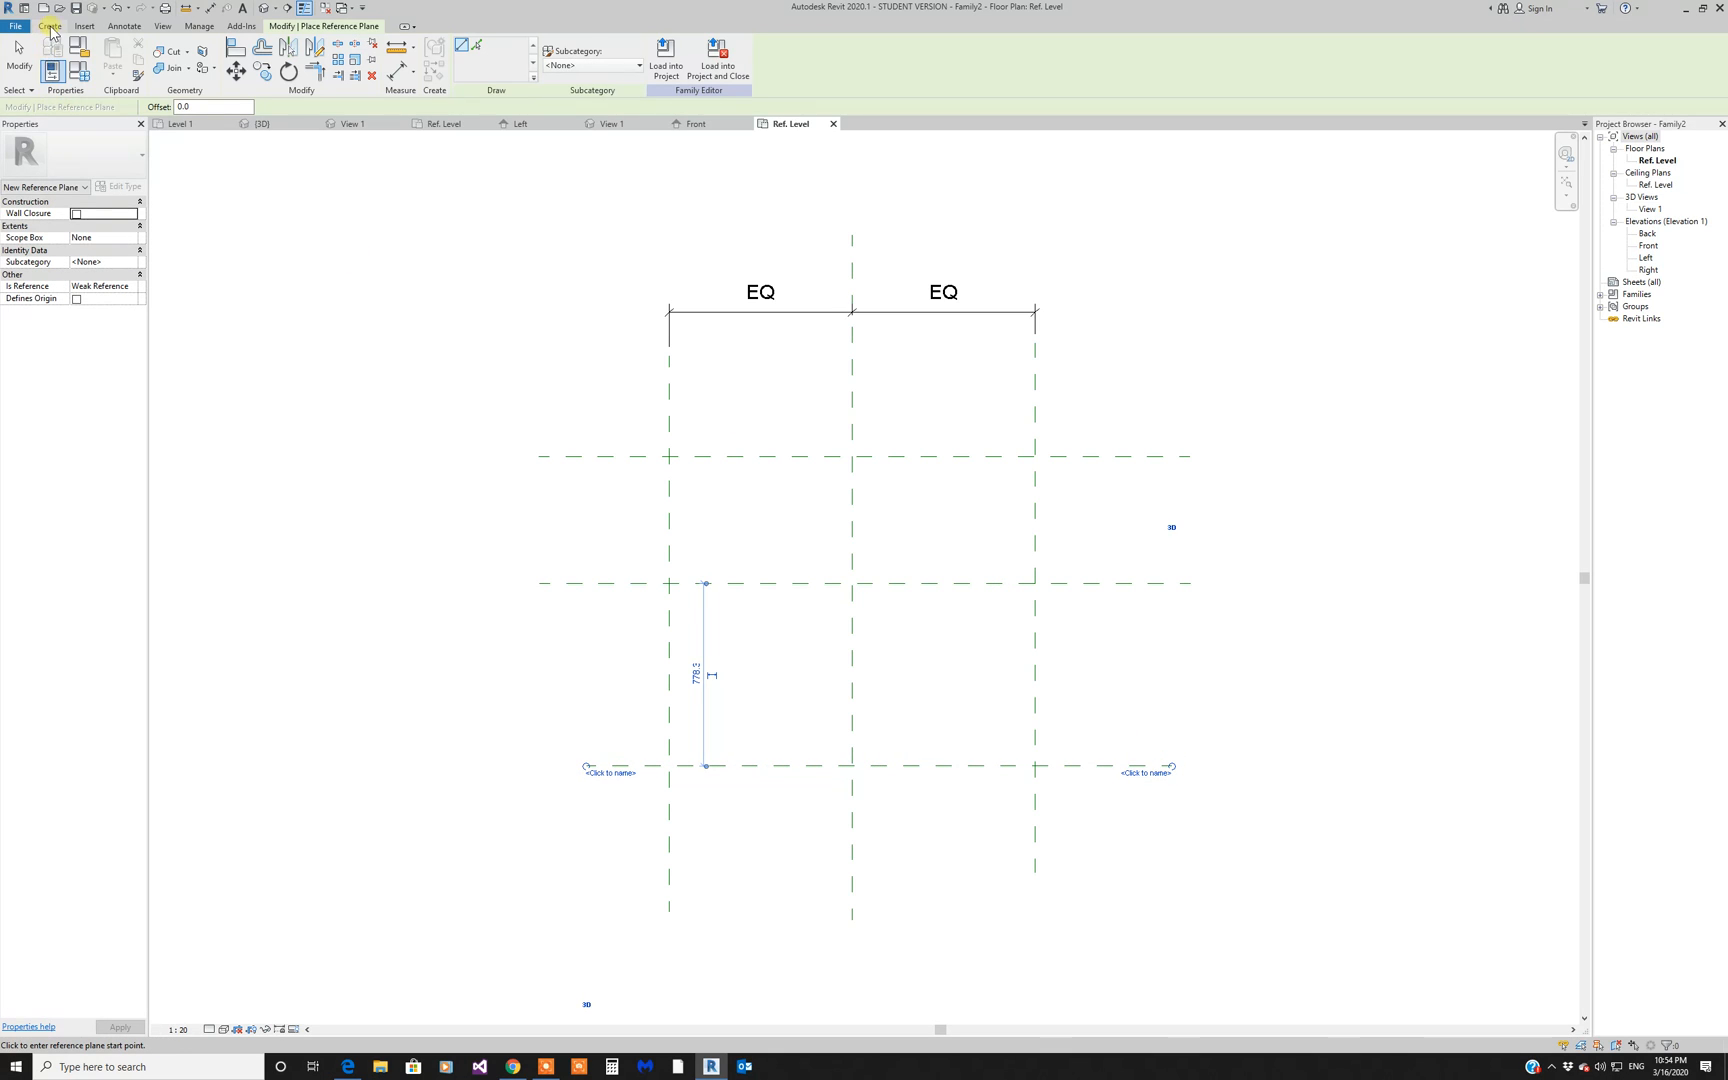
# Step: Dimension the three horizontal reference planes in one aligned string to their right and make its two segments equal (EQ)
pyautogui.click(123, 26)
pyautogui.click(54, 58)
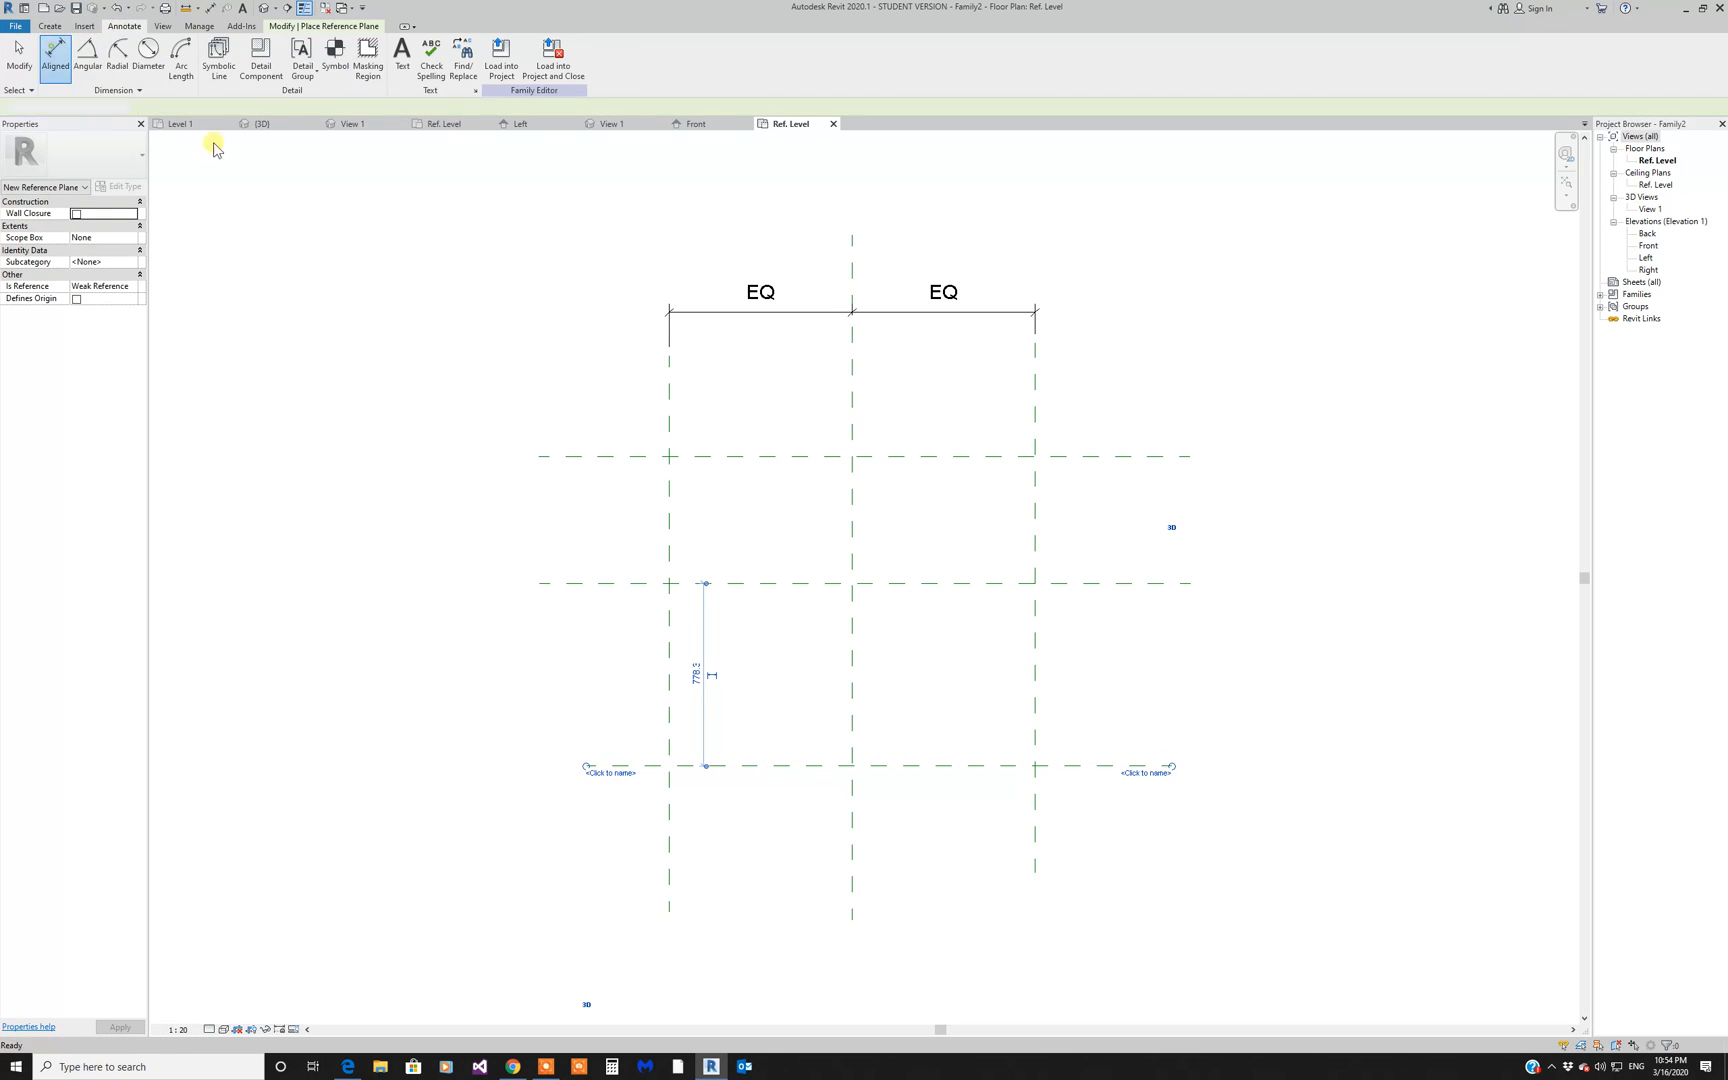
pyautogui.click(1119, 457)
pyautogui.click(1125, 584)
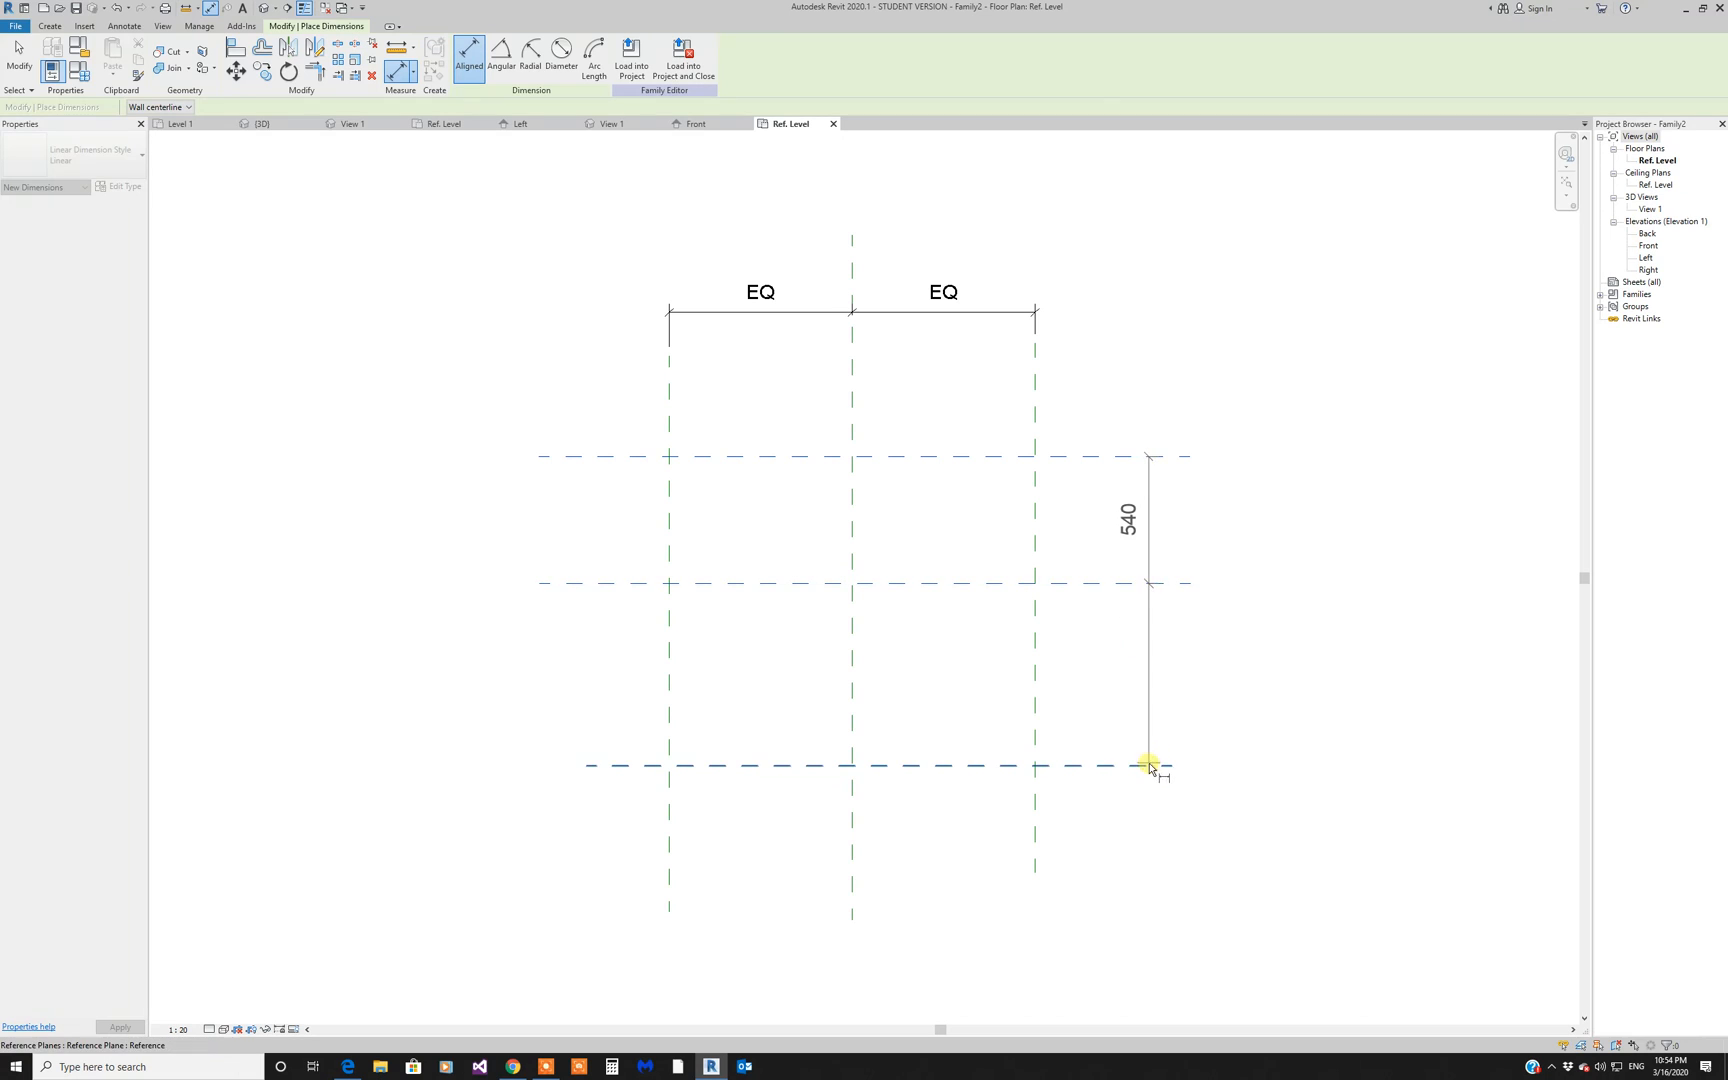
pyautogui.click(1145, 766)
pyautogui.click(1279, 768)
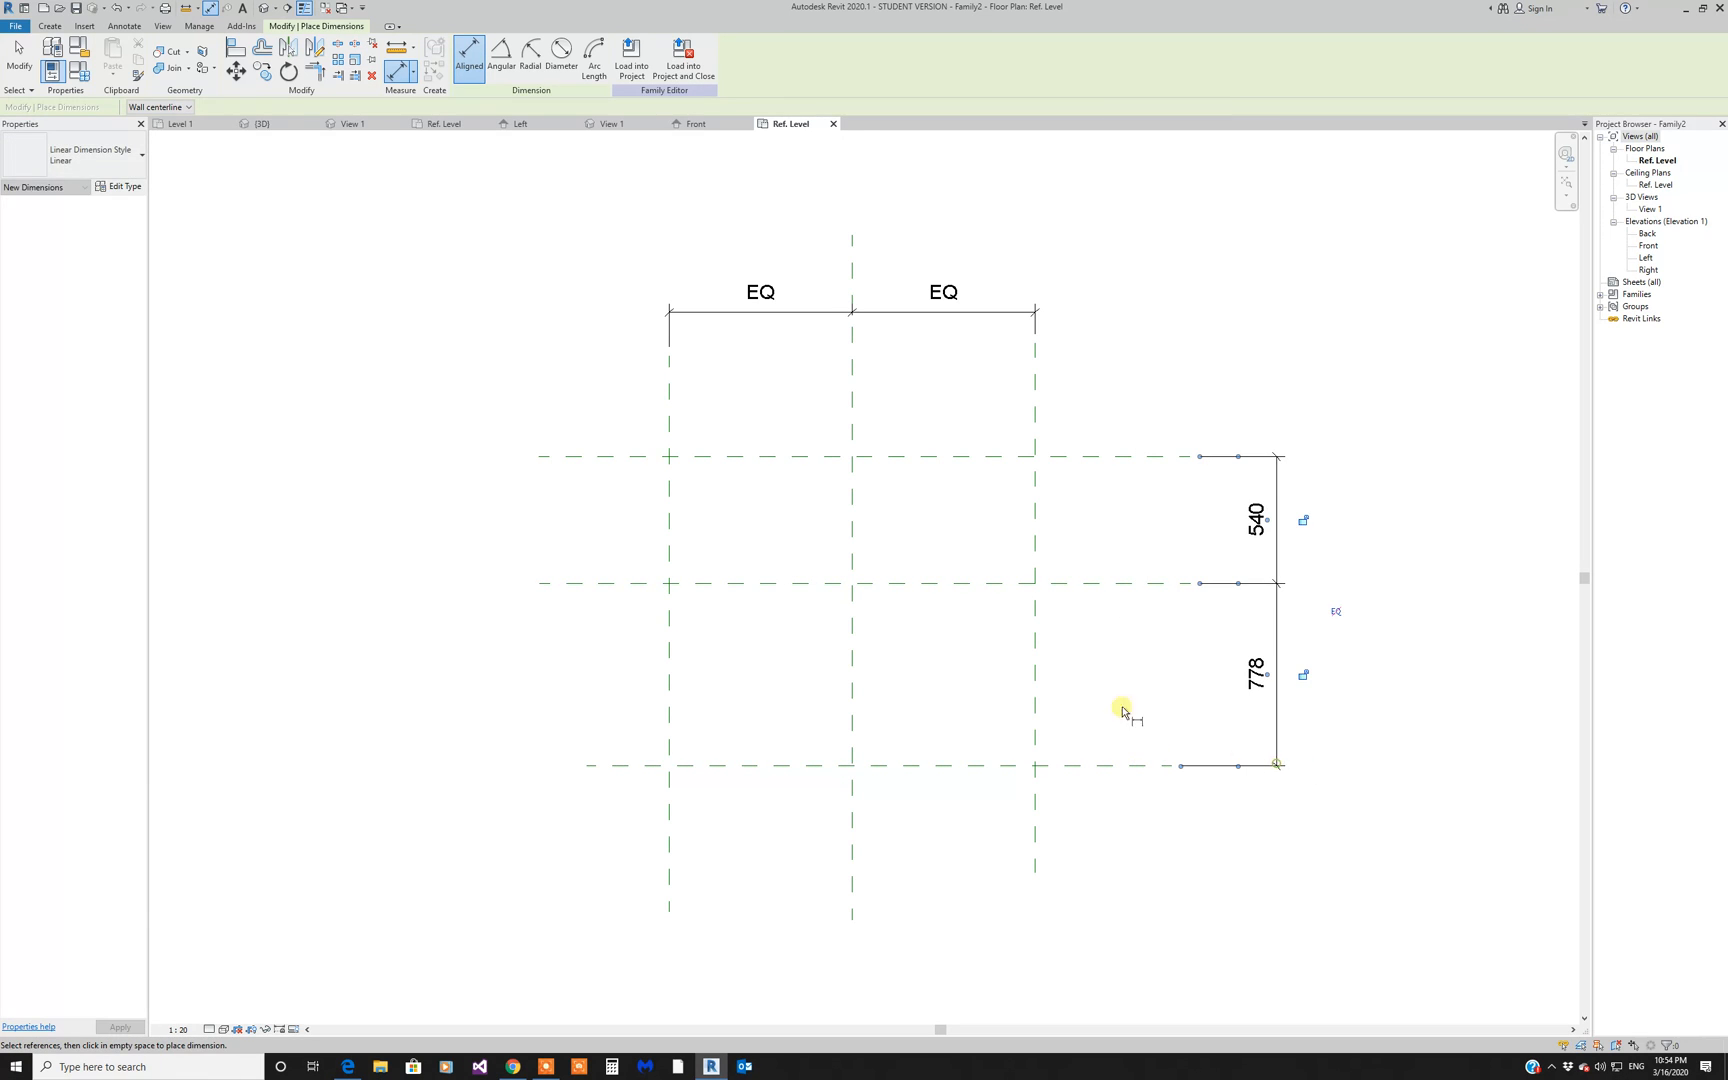
pyautogui.click(1336, 613)
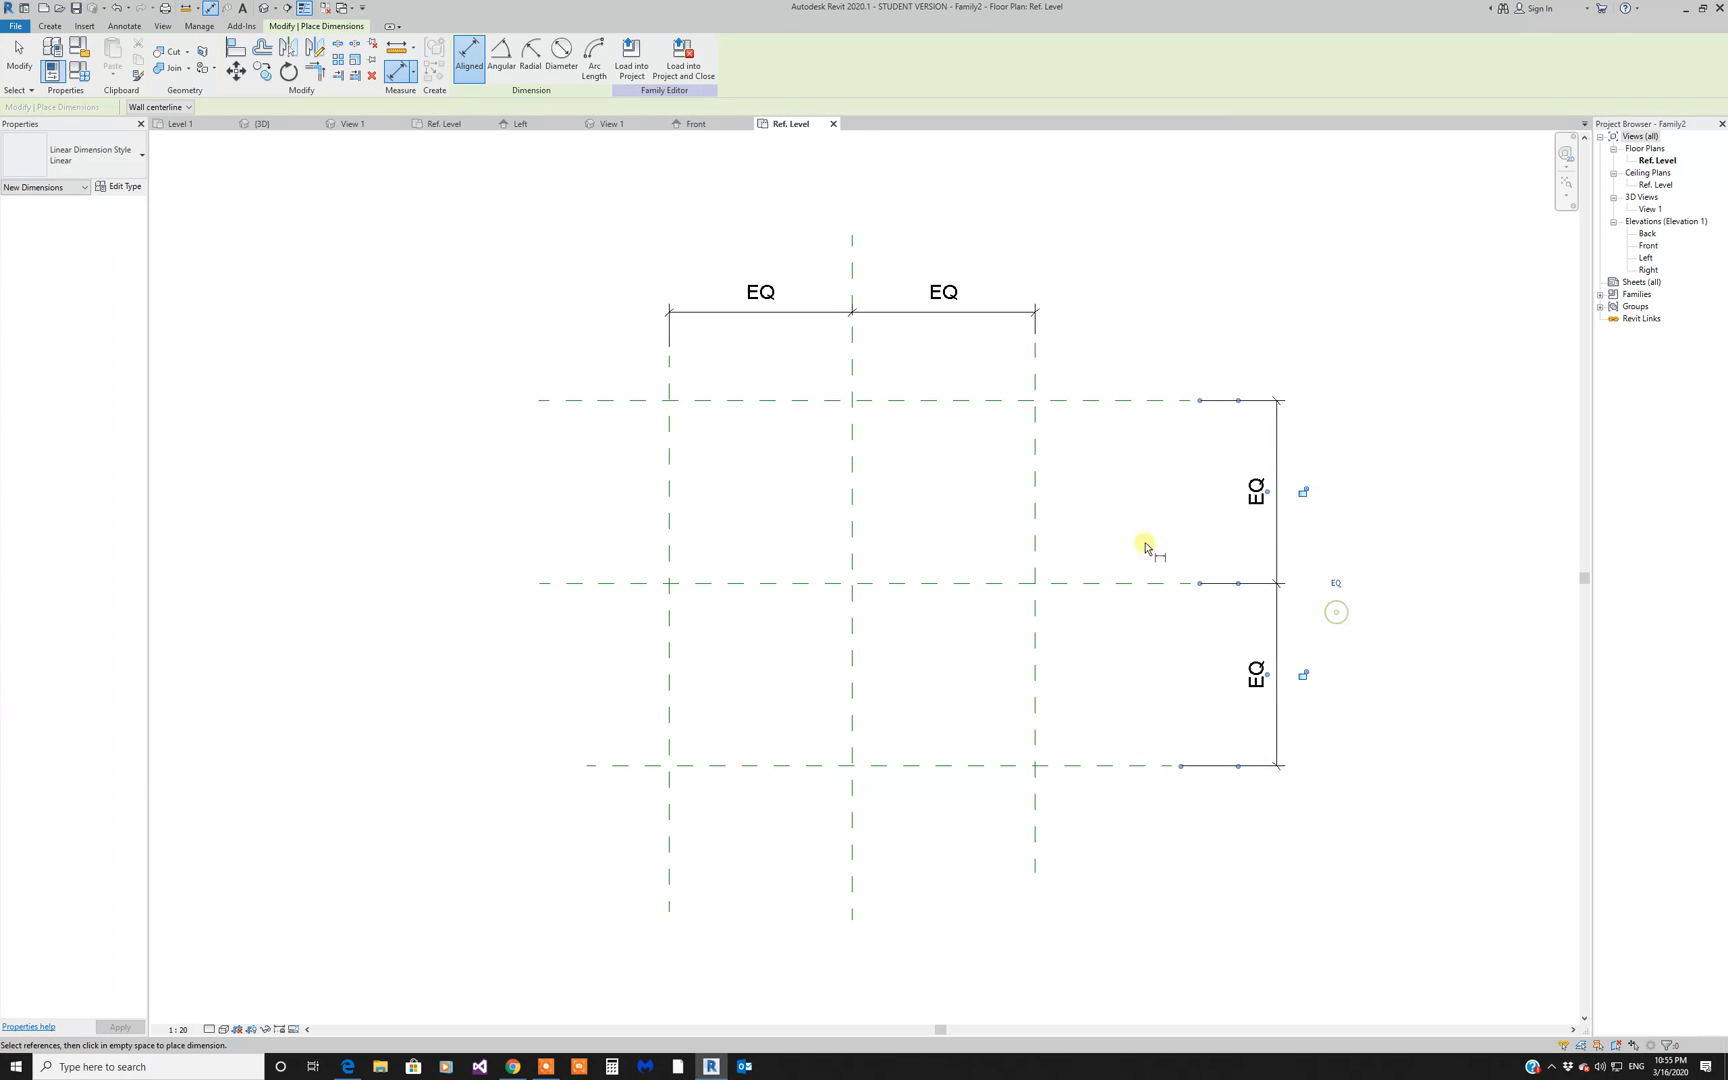
pyautogui.press('Escape')
pyautogui.press('Escape')
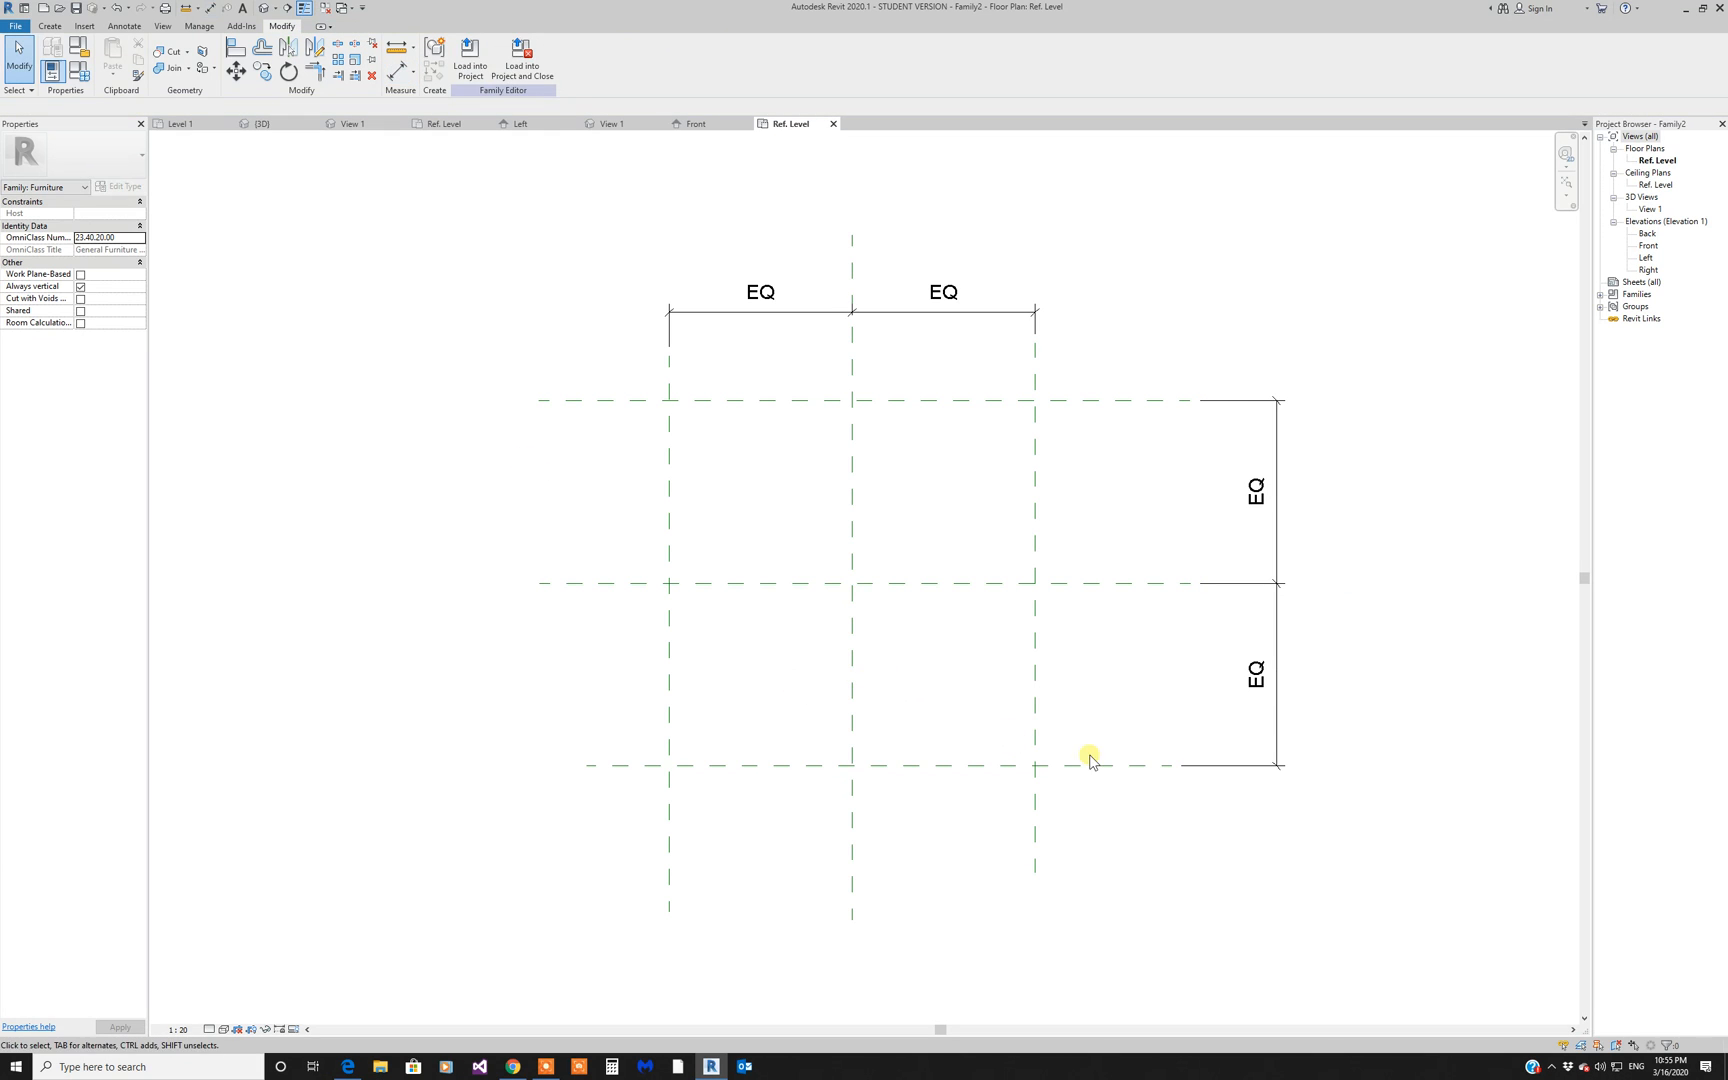
# Step: Move the lower horizontal reference plane slightly up, closer to the horizontal centre plane
pyautogui.click(1103, 765)
pyautogui.moveTo(1111, 747); pyautogui.dragTo(1111, 717)
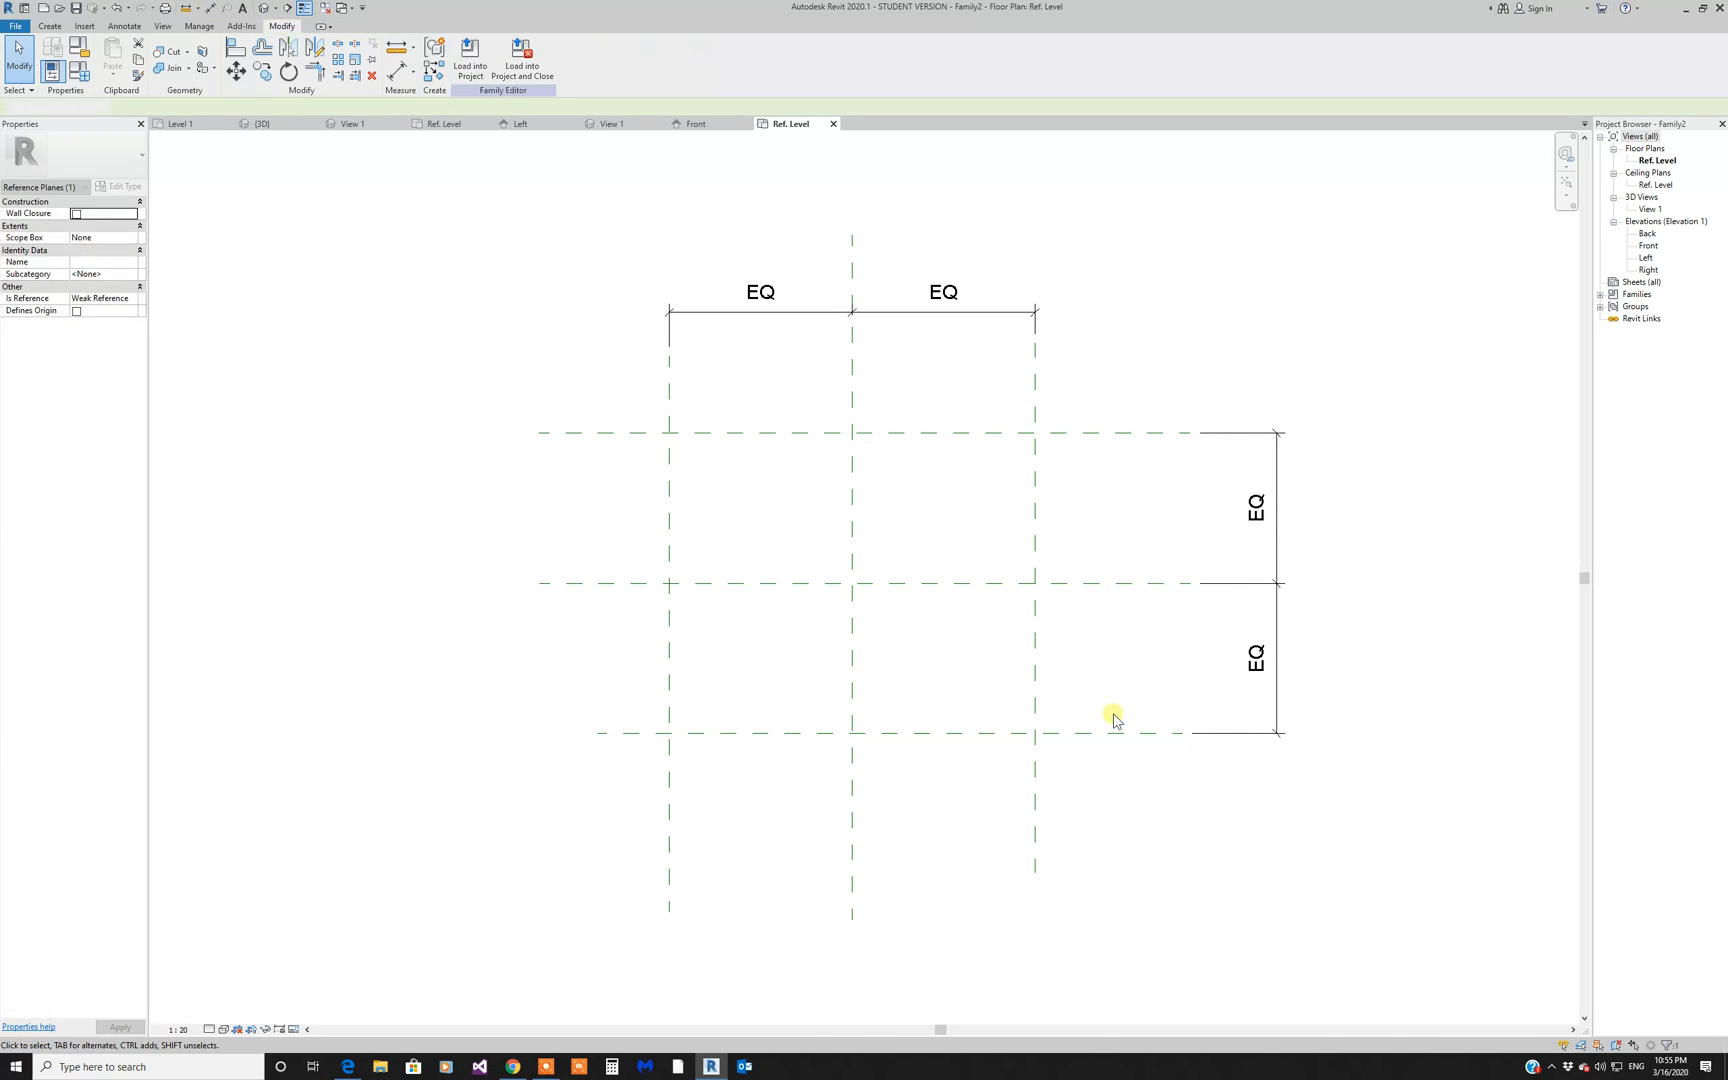
pyautogui.click(778, 343)
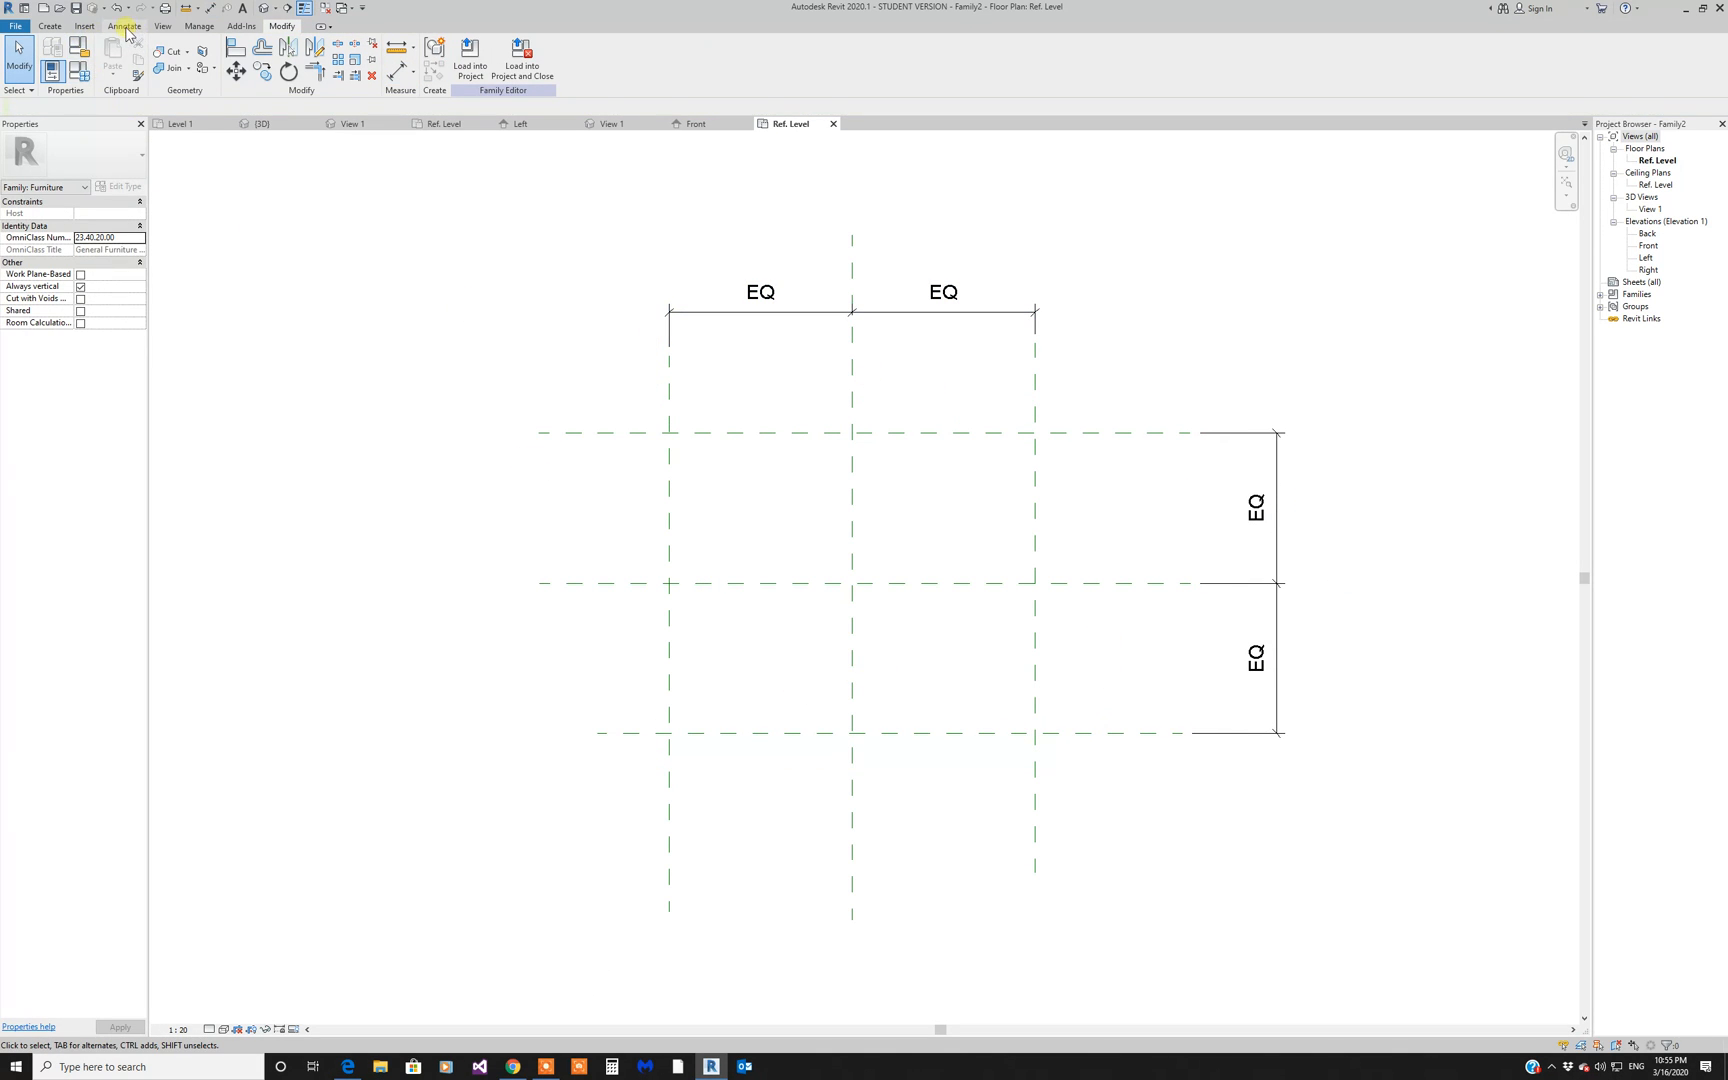
# Step: Add an overall aligned dimension between the two outer vertical reference planes, placed above the existing EQ string
pyautogui.click(124, 26)
pyautogui.click(54, 55)
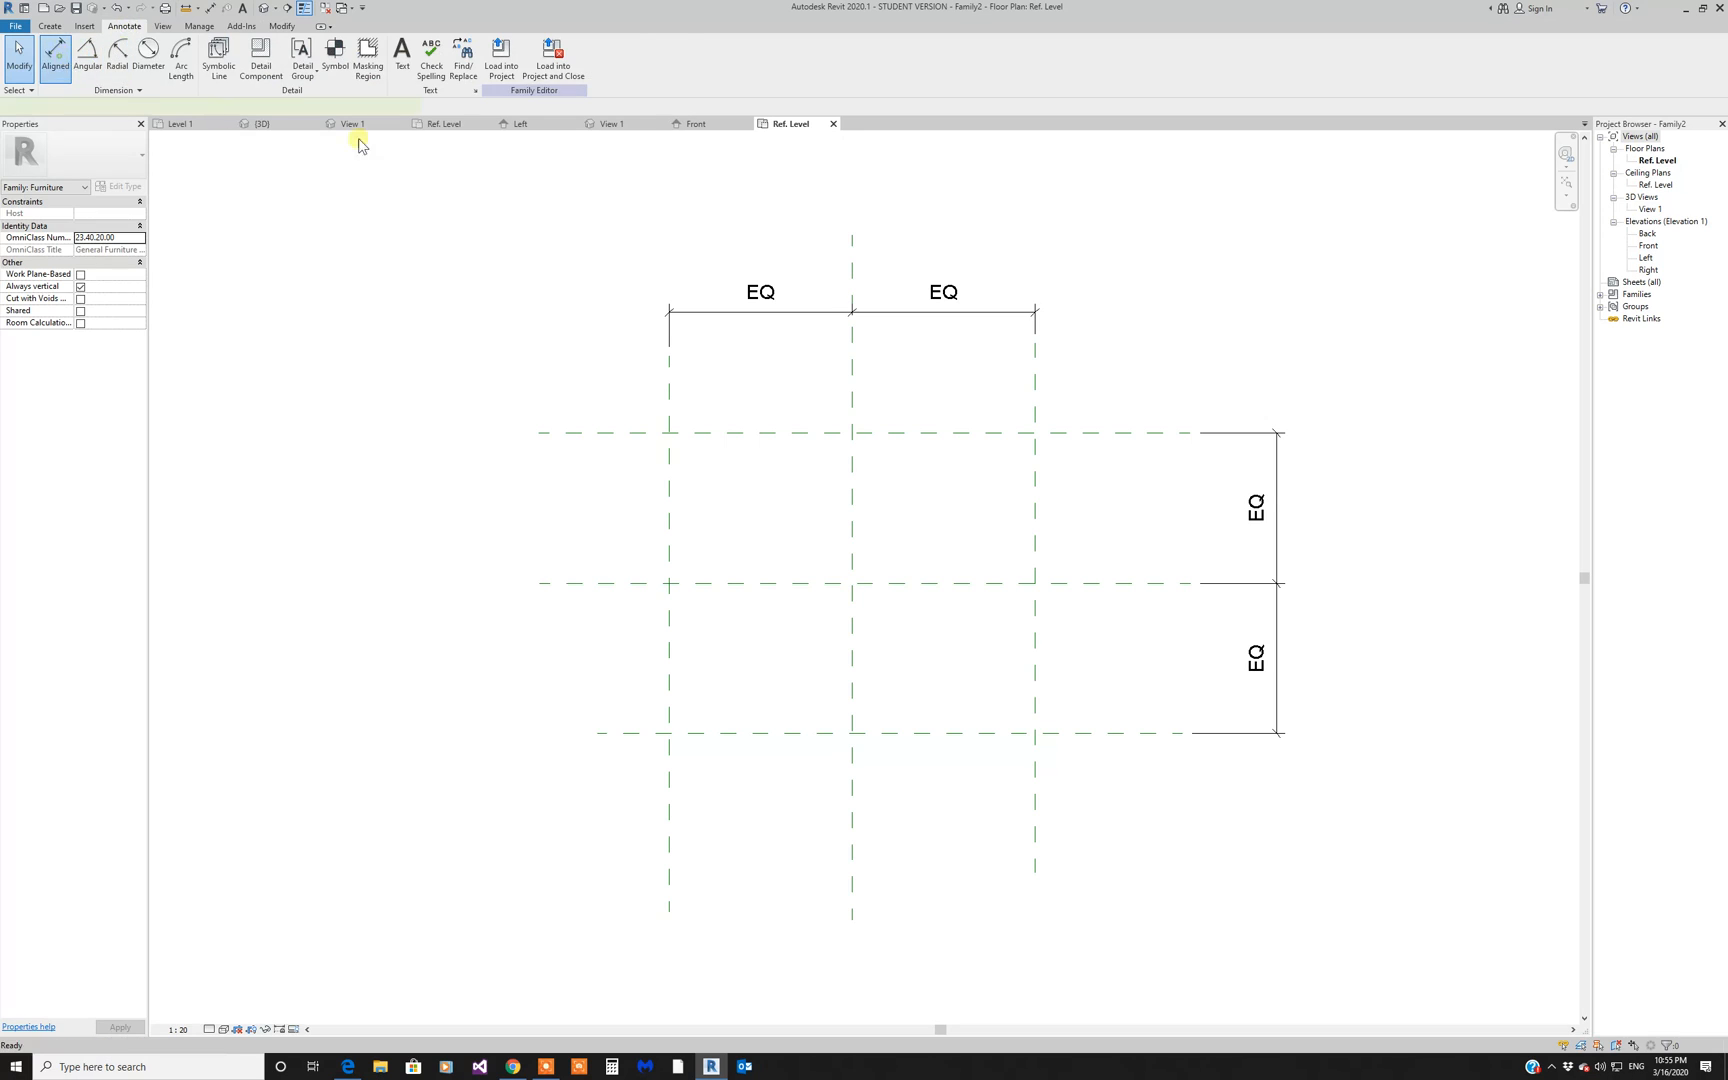
pyautogui.click(670, 391)
pyautogui.click(1035, 384)
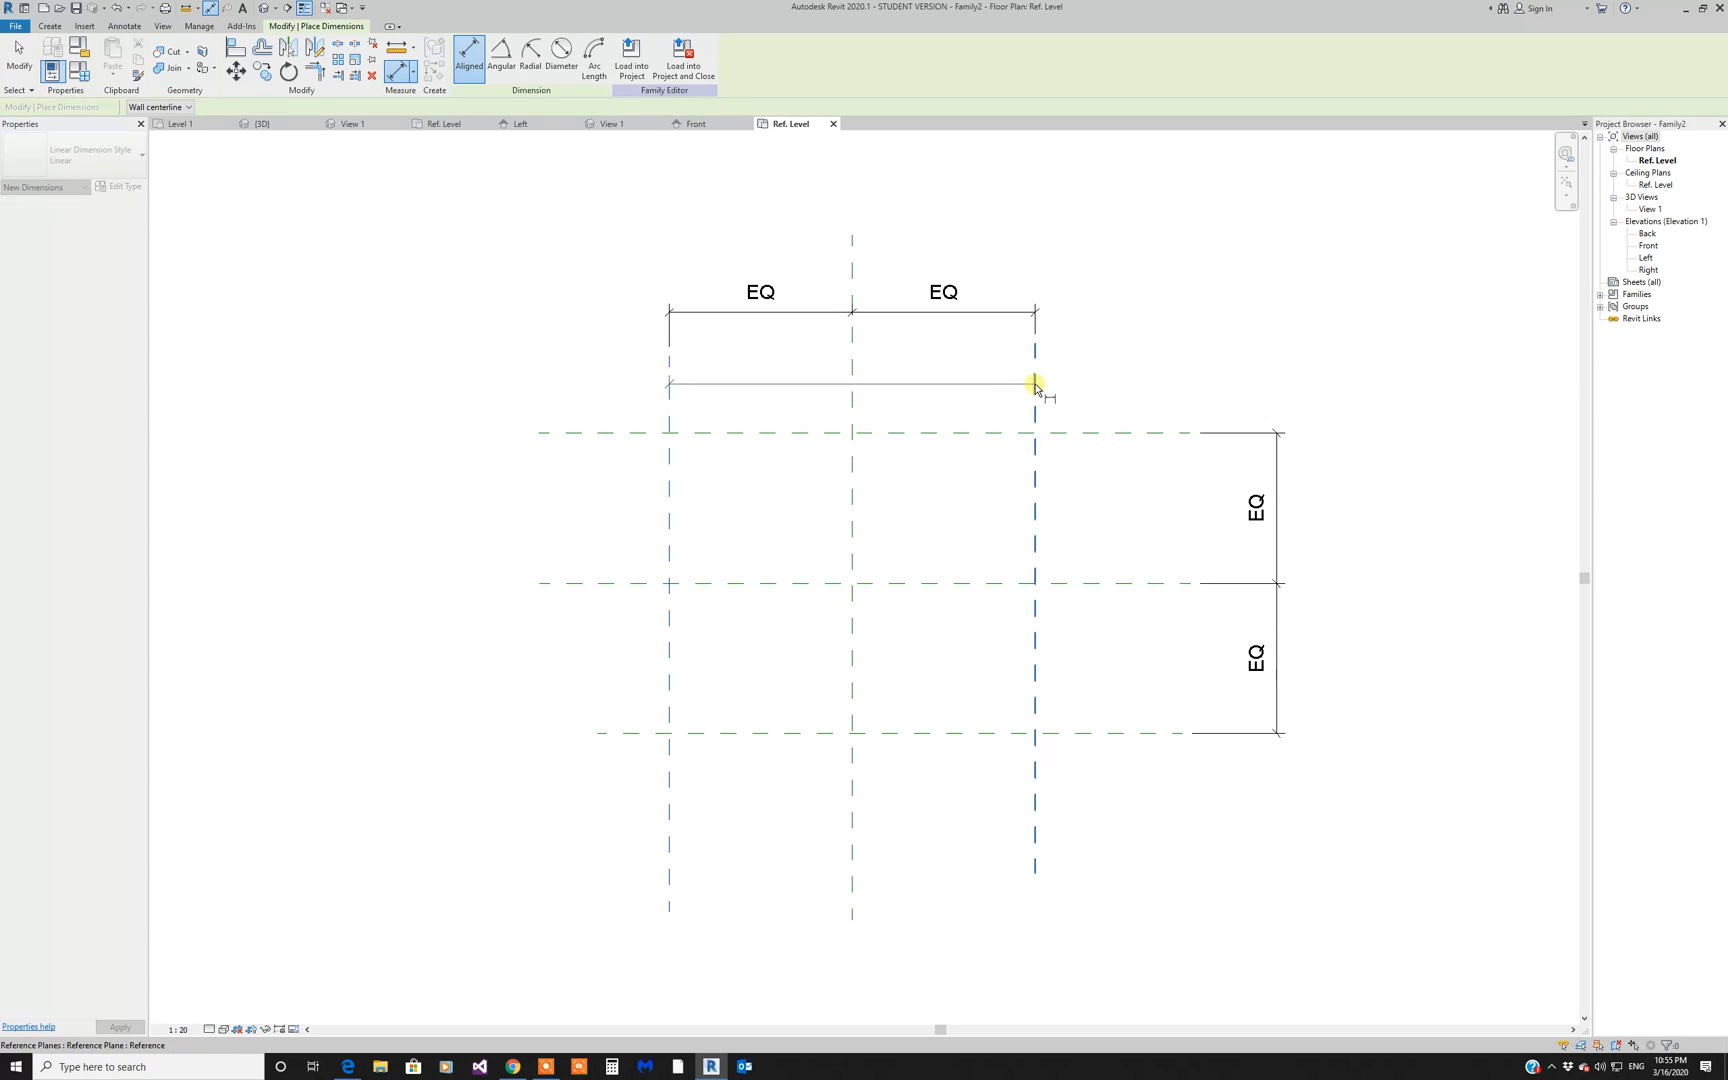
pyautogui.click(1017, 220)
# Step: Add an overall aligned dimension between the upper and lower horizontal reference planes, placed to the right of their EQ string
pyautogui.click(1134, 433)
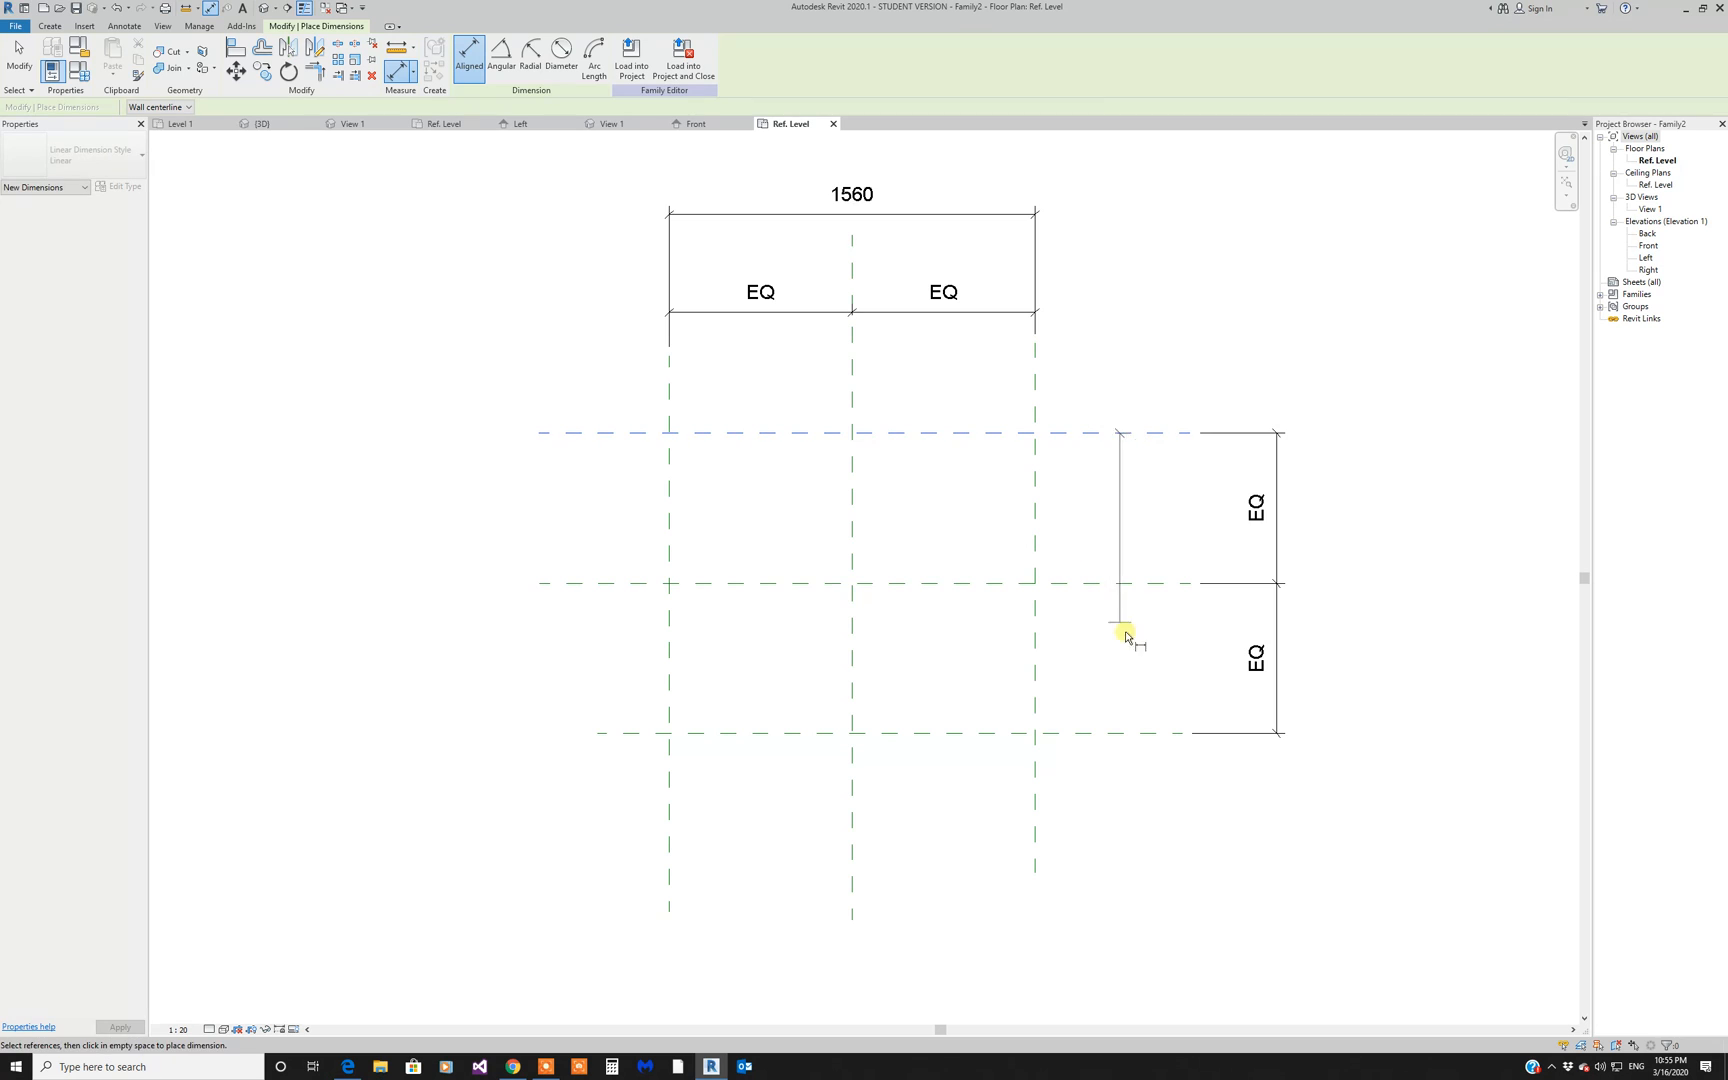
pyautogui.click(1148, 737)
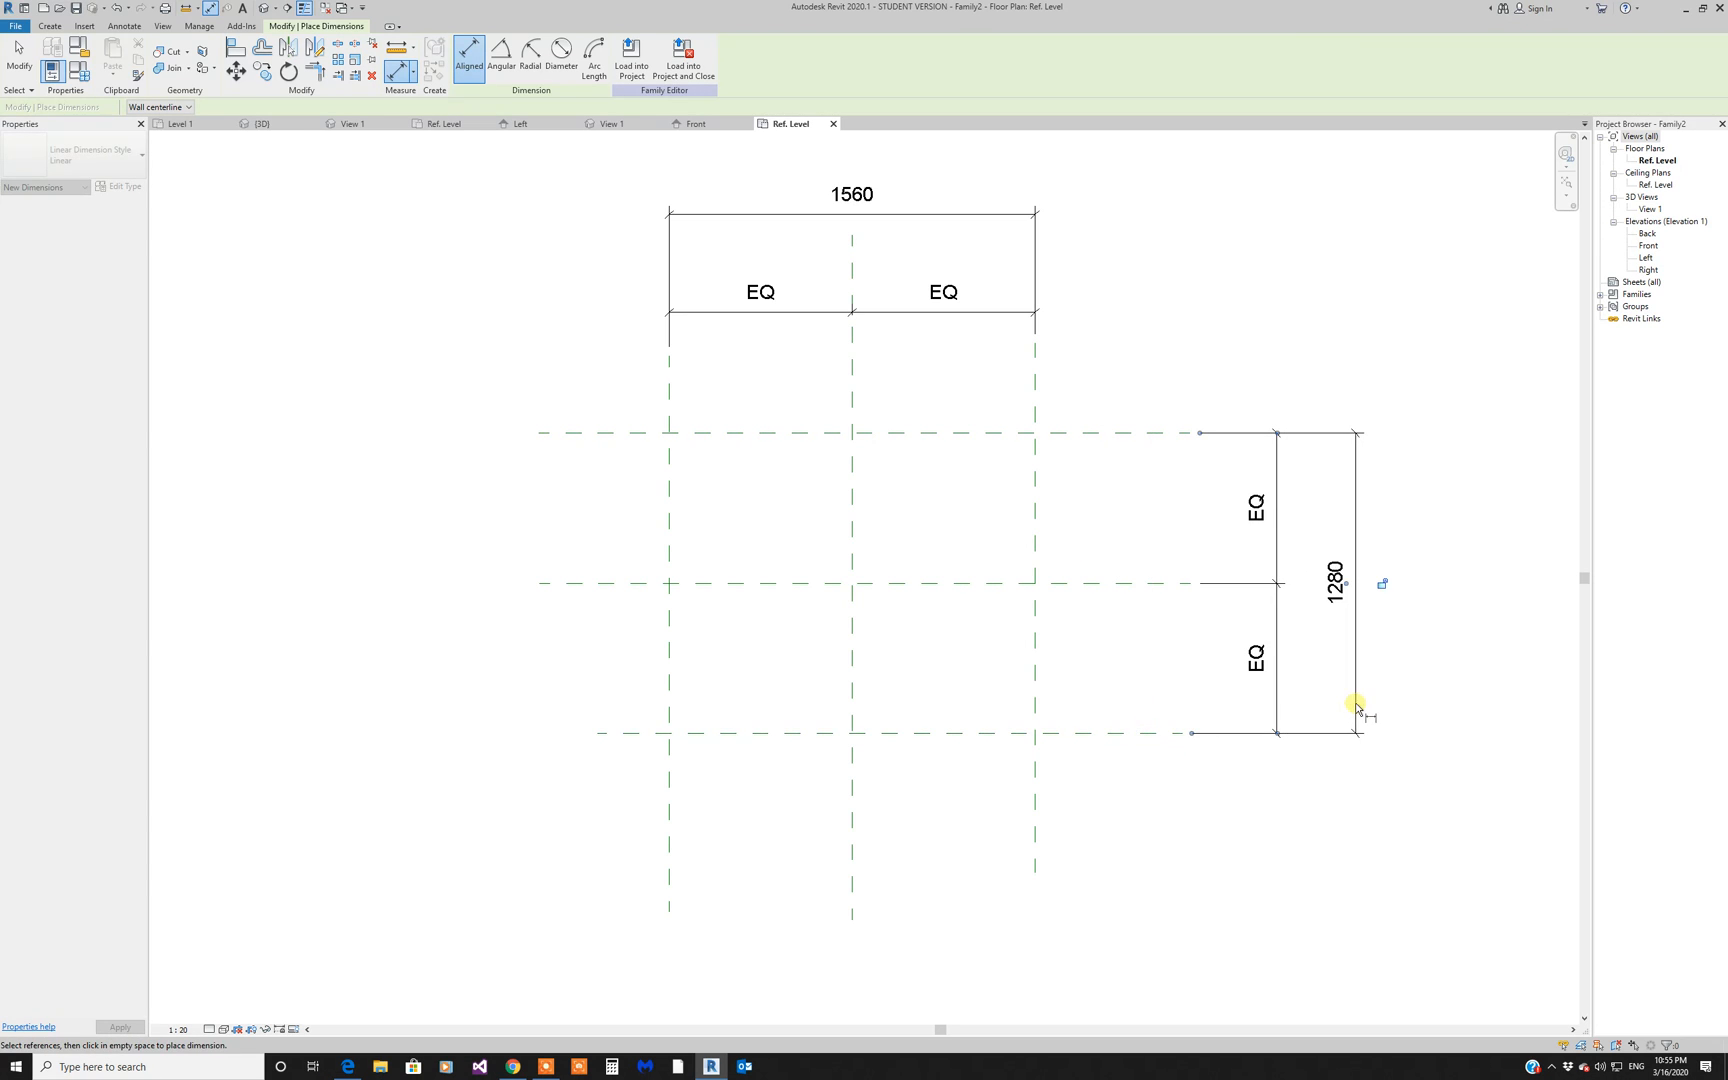
pyautogui.click(1357, 705)
pyautogui.press('Escape')
pyautogui.press('Escape')
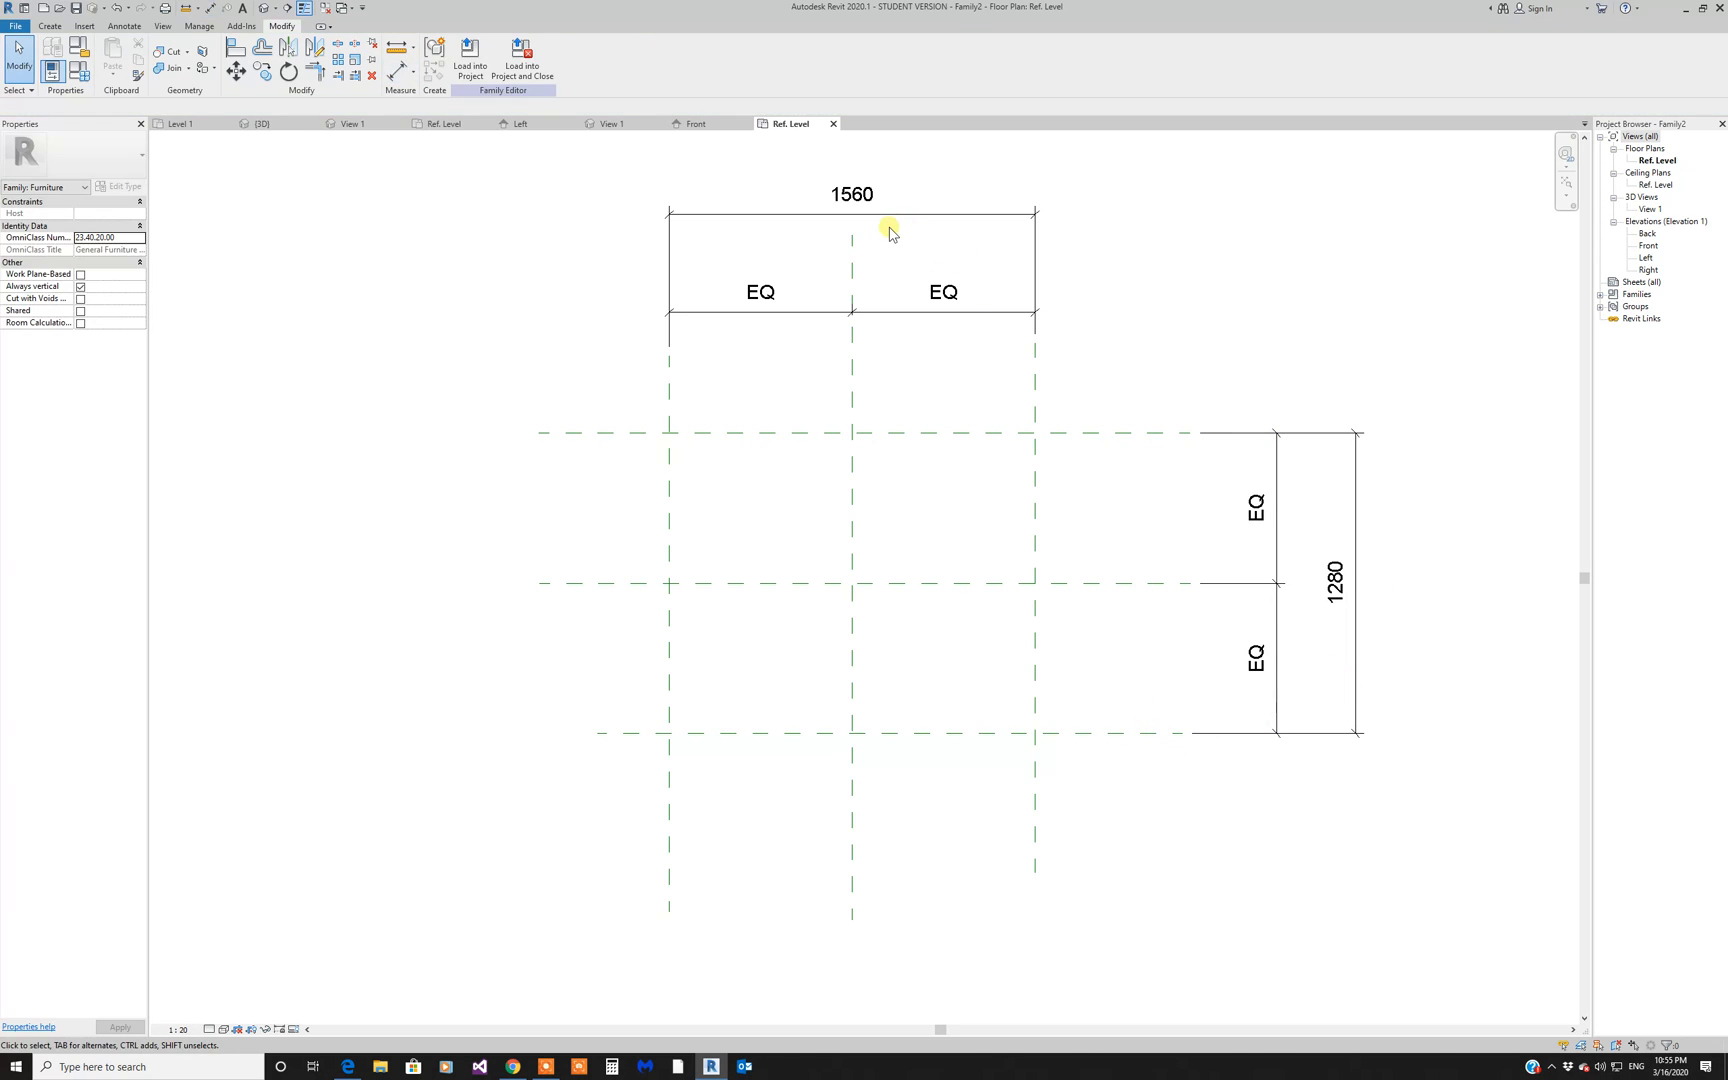
# Step: Label the overall dimension between the outer vertical planes with a new family type parameter named Length
pyautogui.click(891, 216)
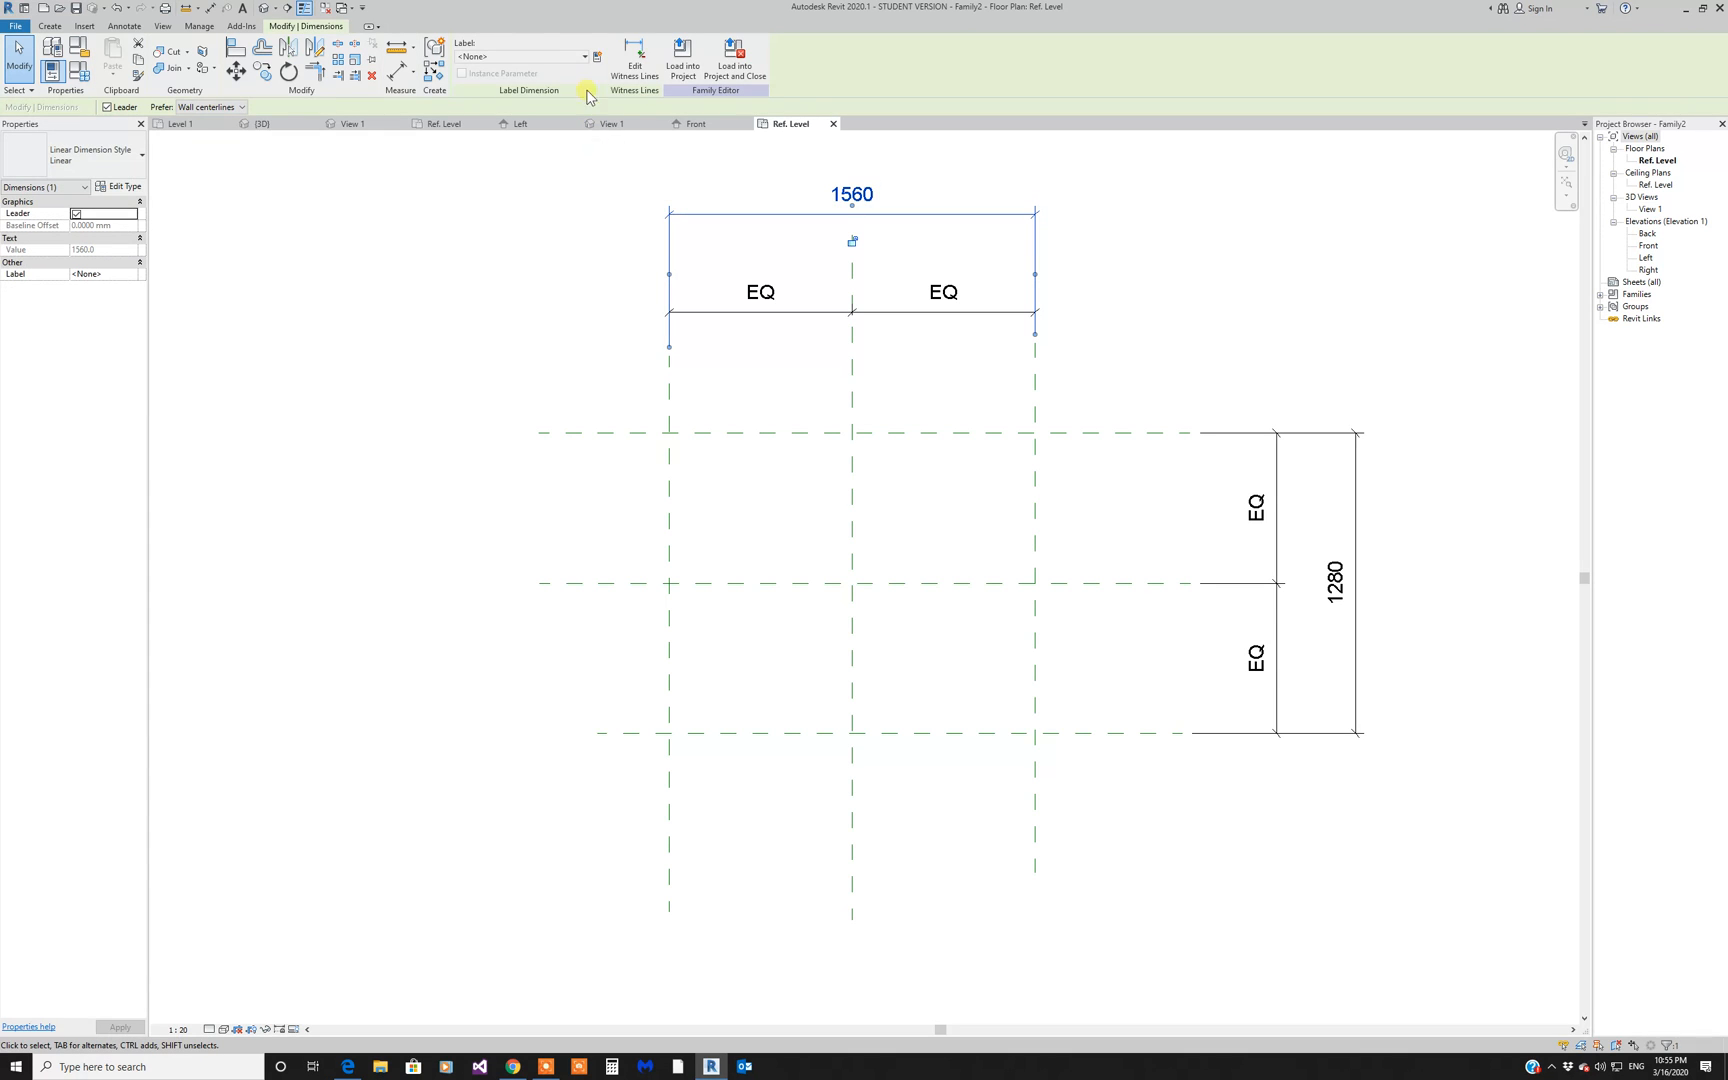
pyautogui.click(597, 57)
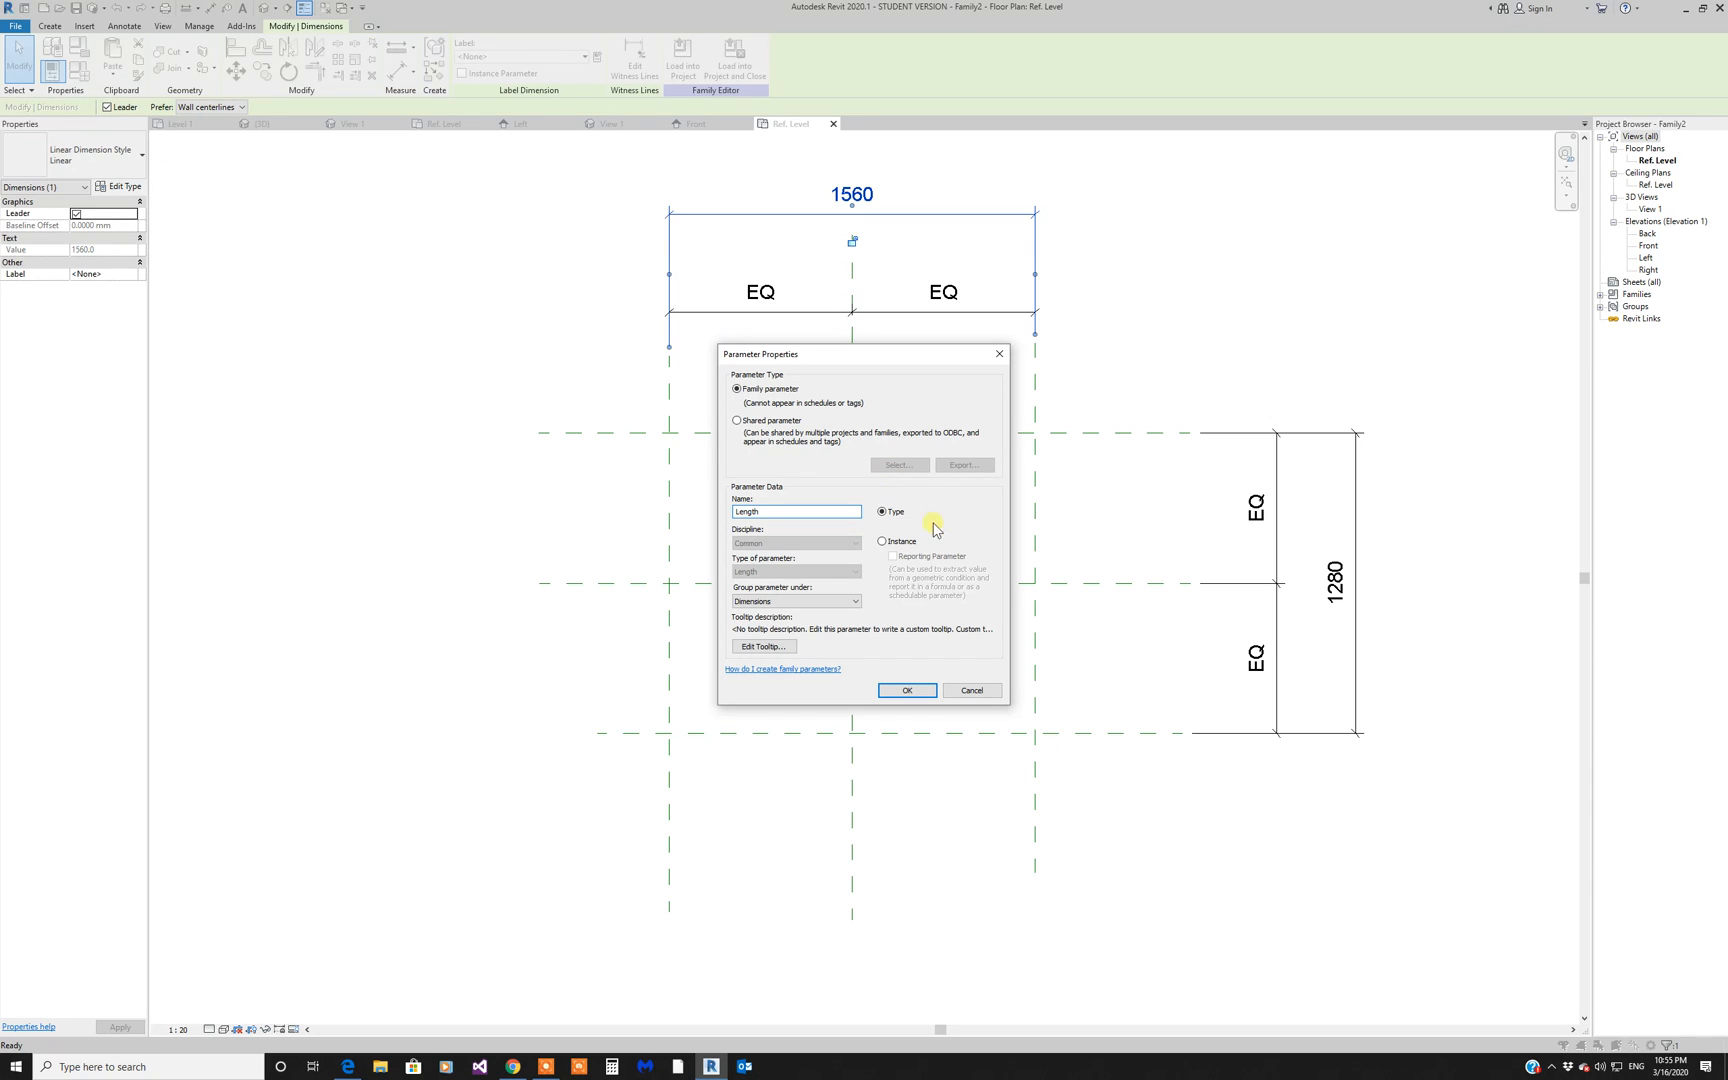
pyautogui.click(903, 690)
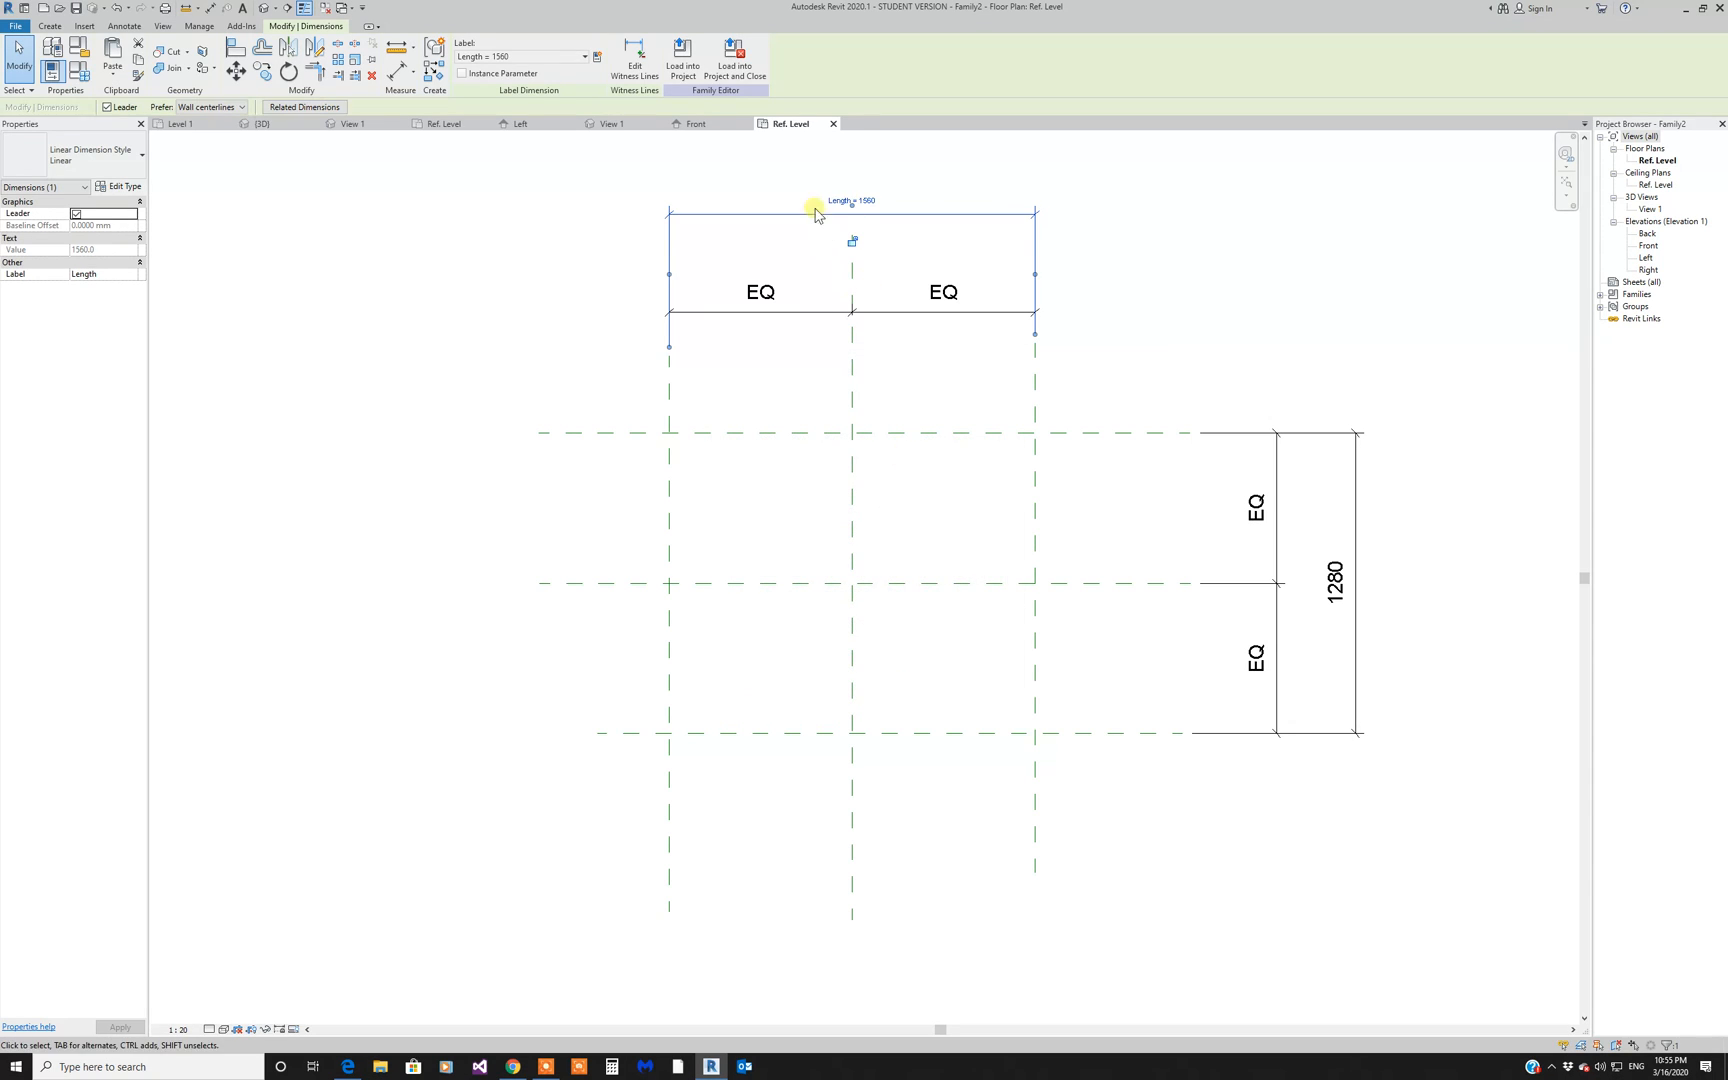
# Step: Set the Length parameter to 1200 in the family types and apply it
pyautogui.click(85, 78)
pyautogui.moveTo(1160, 210); pyautogui.dragTo(1245, 240)
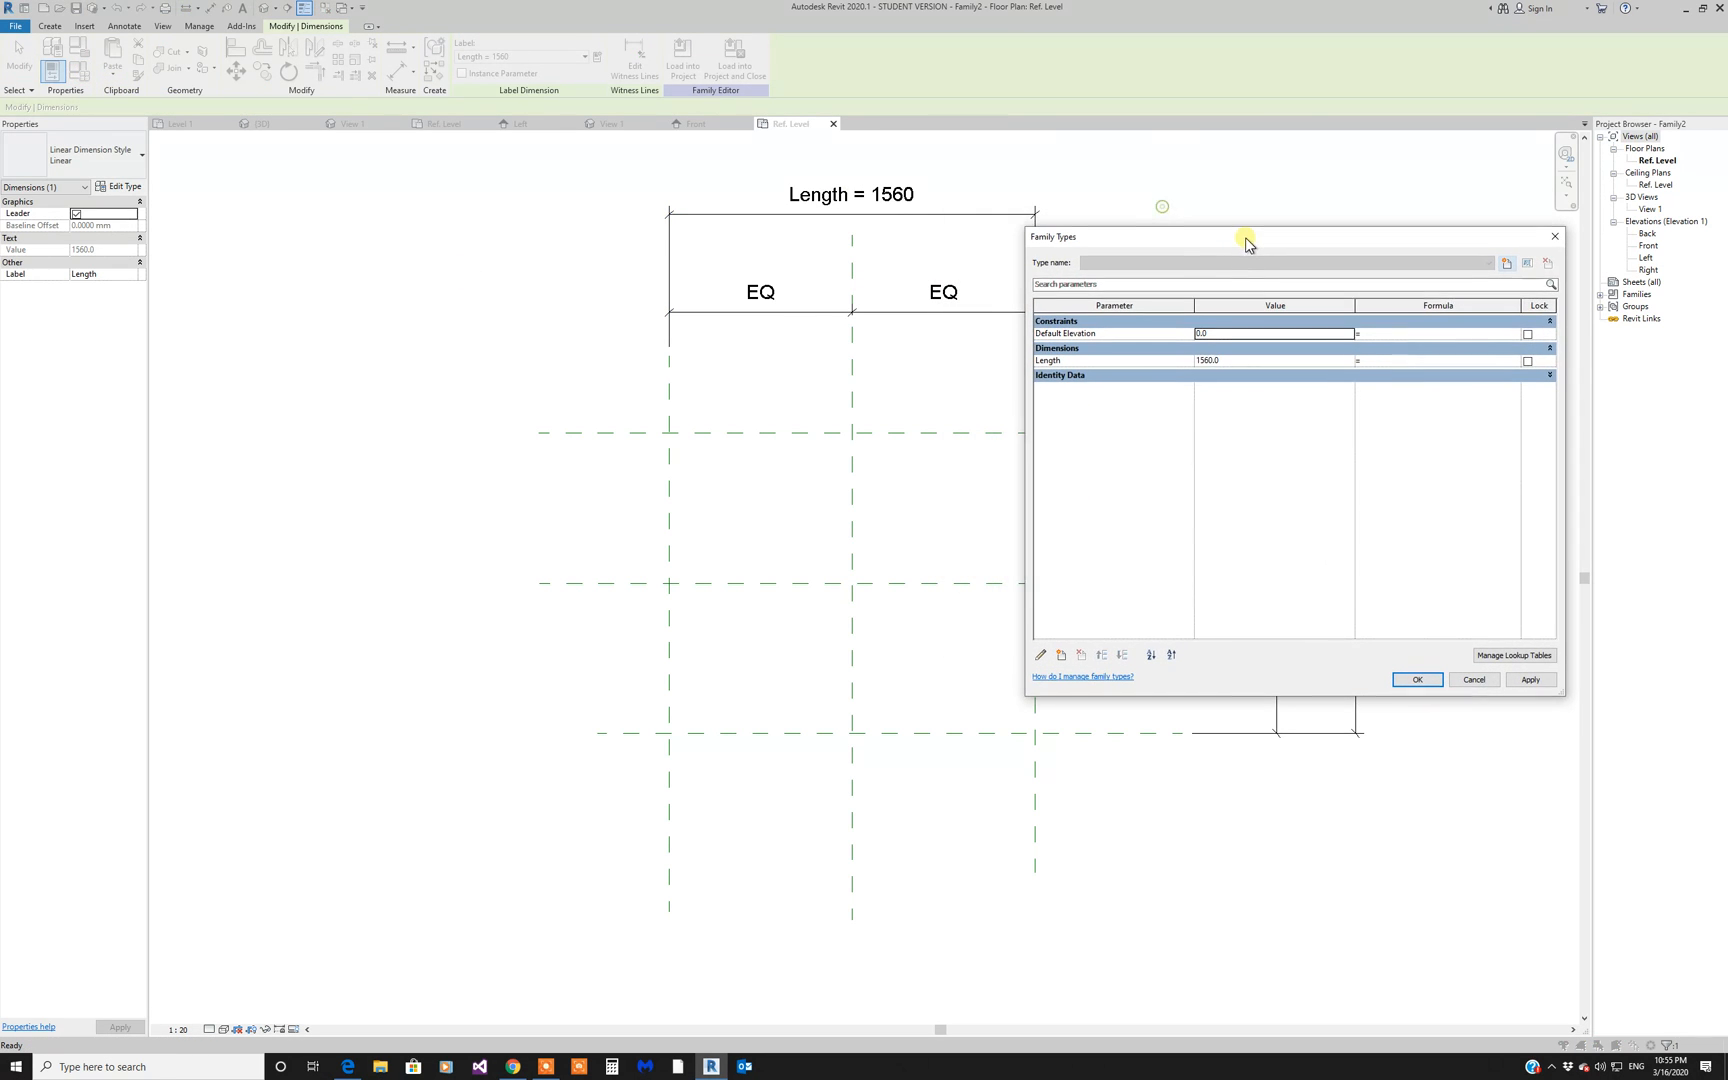
pyautogui.click(1251, 361)
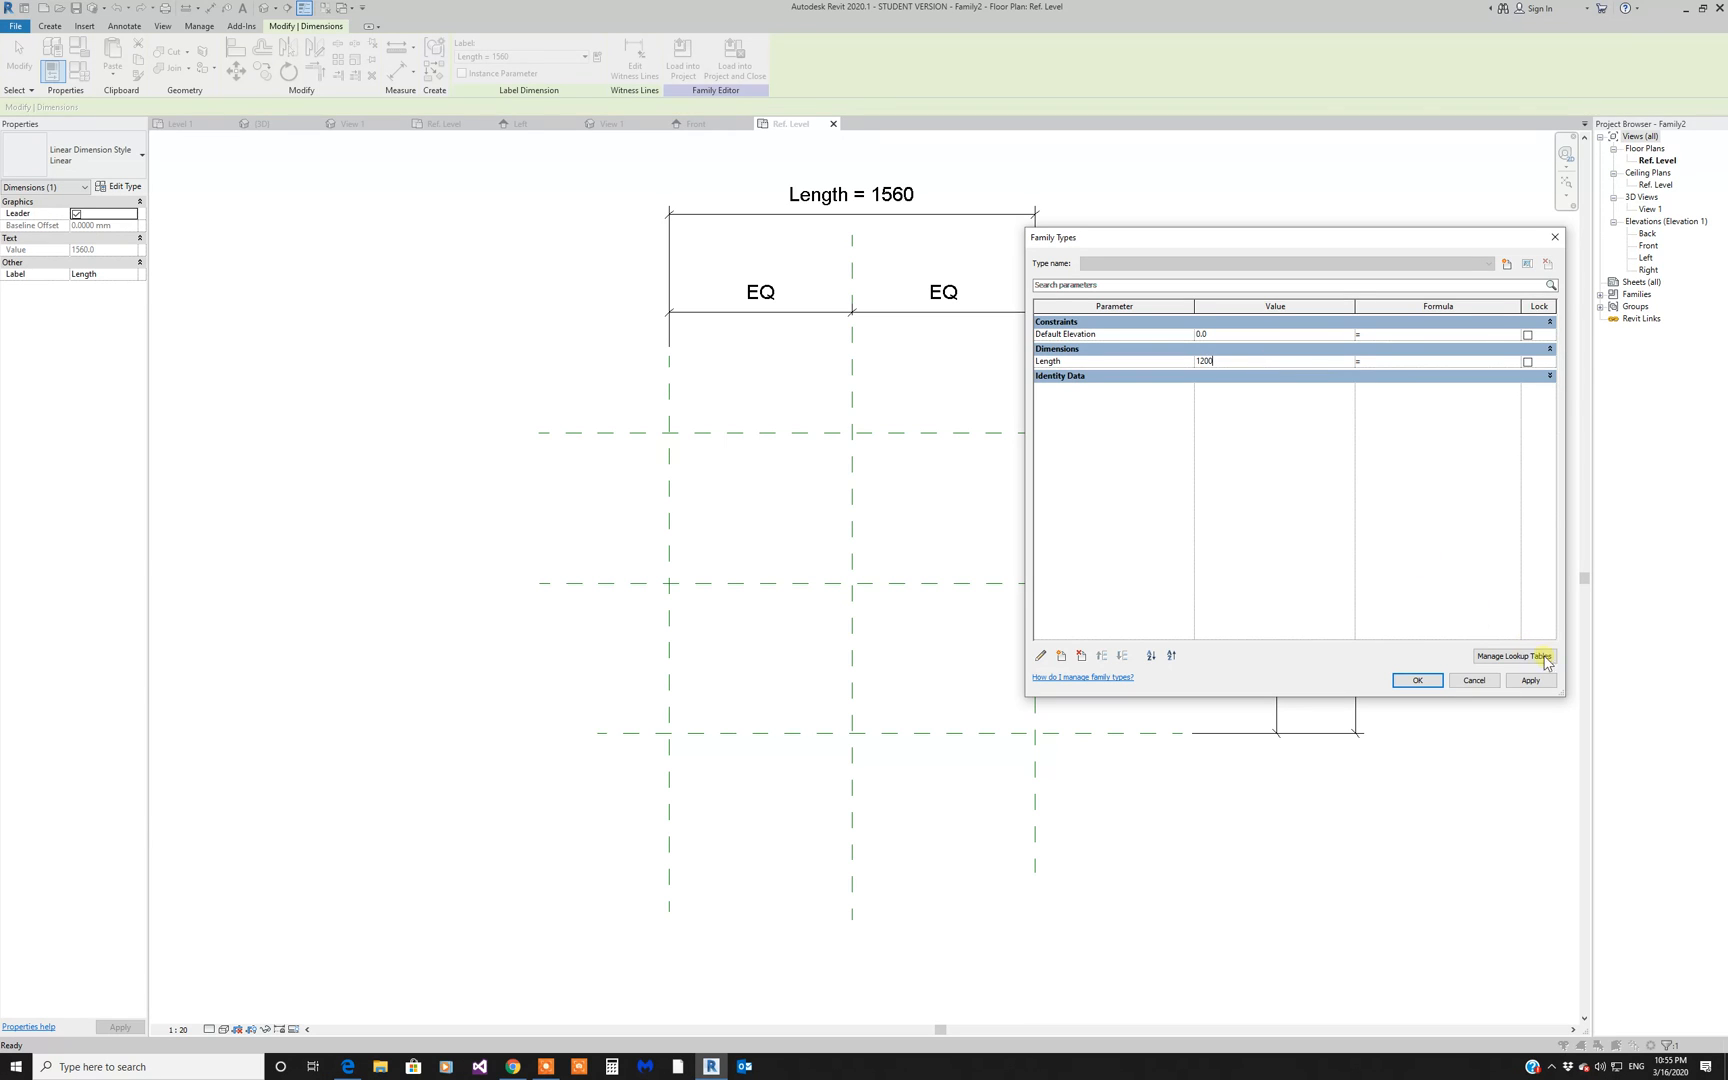
pyautogui.moveTo(1250, 240); pyautogui.dragTo(1372, 233)
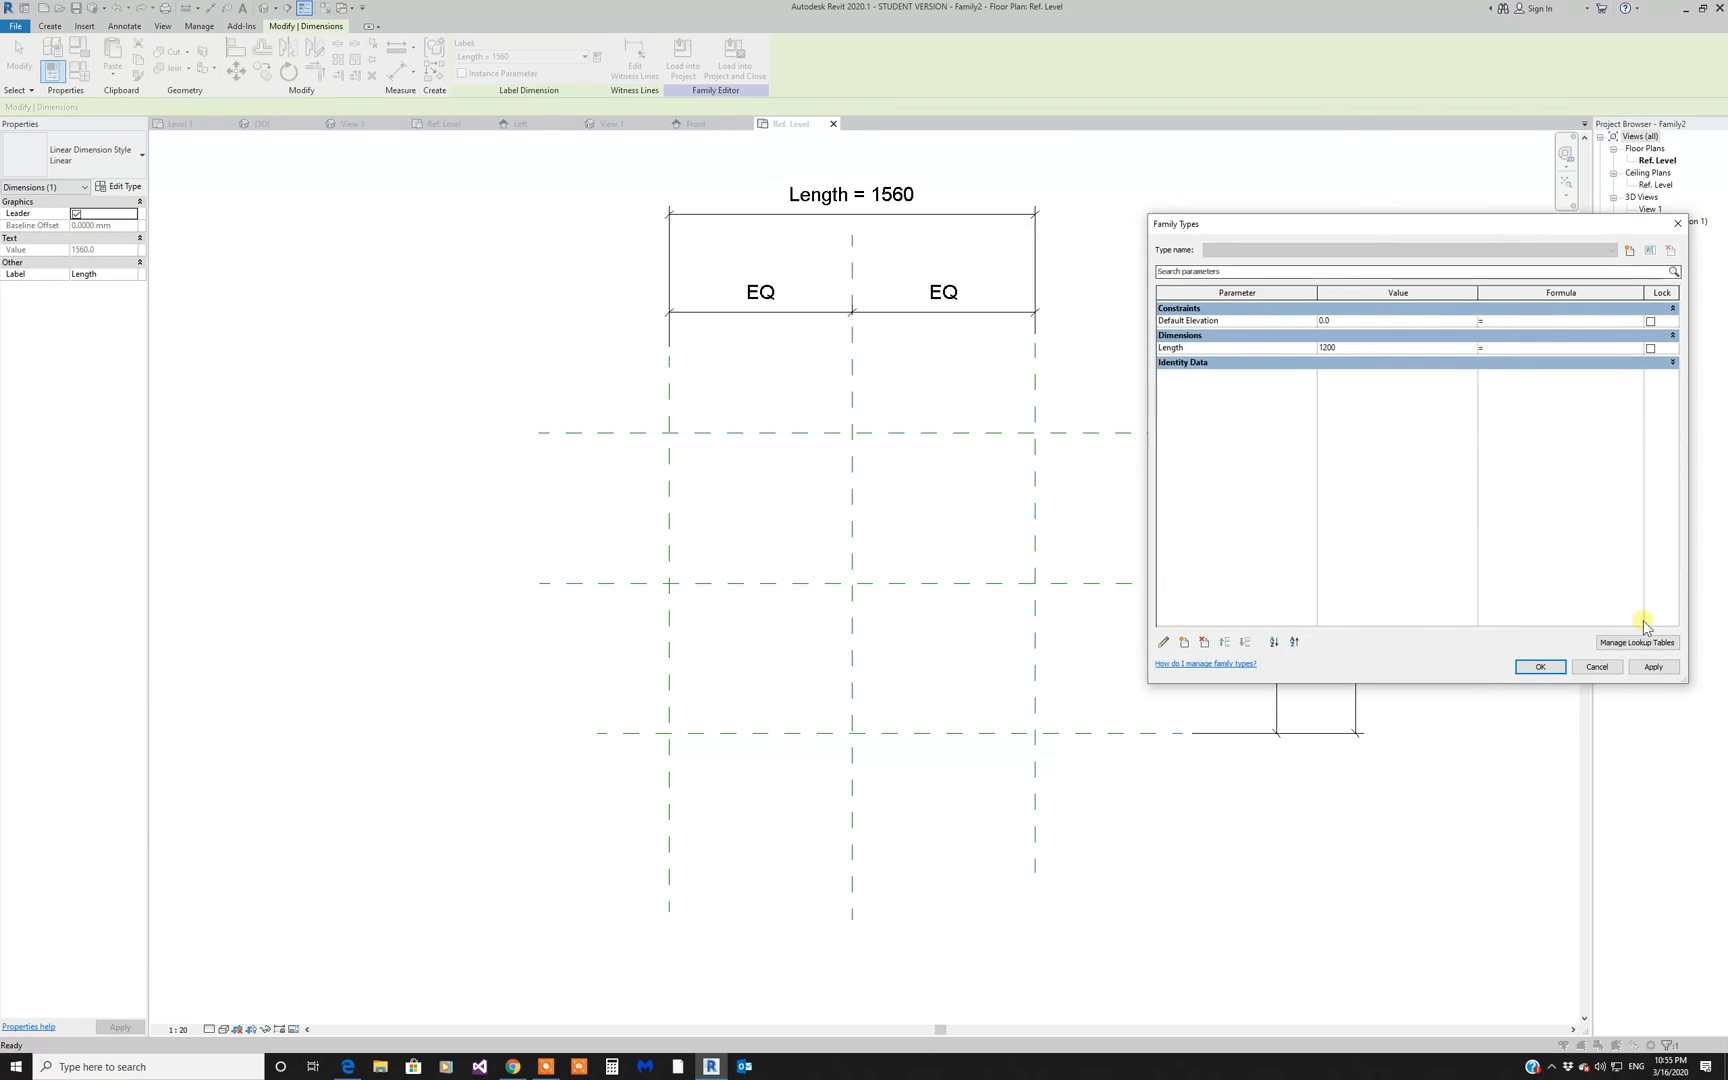
pyautogui.click(1650, 668)
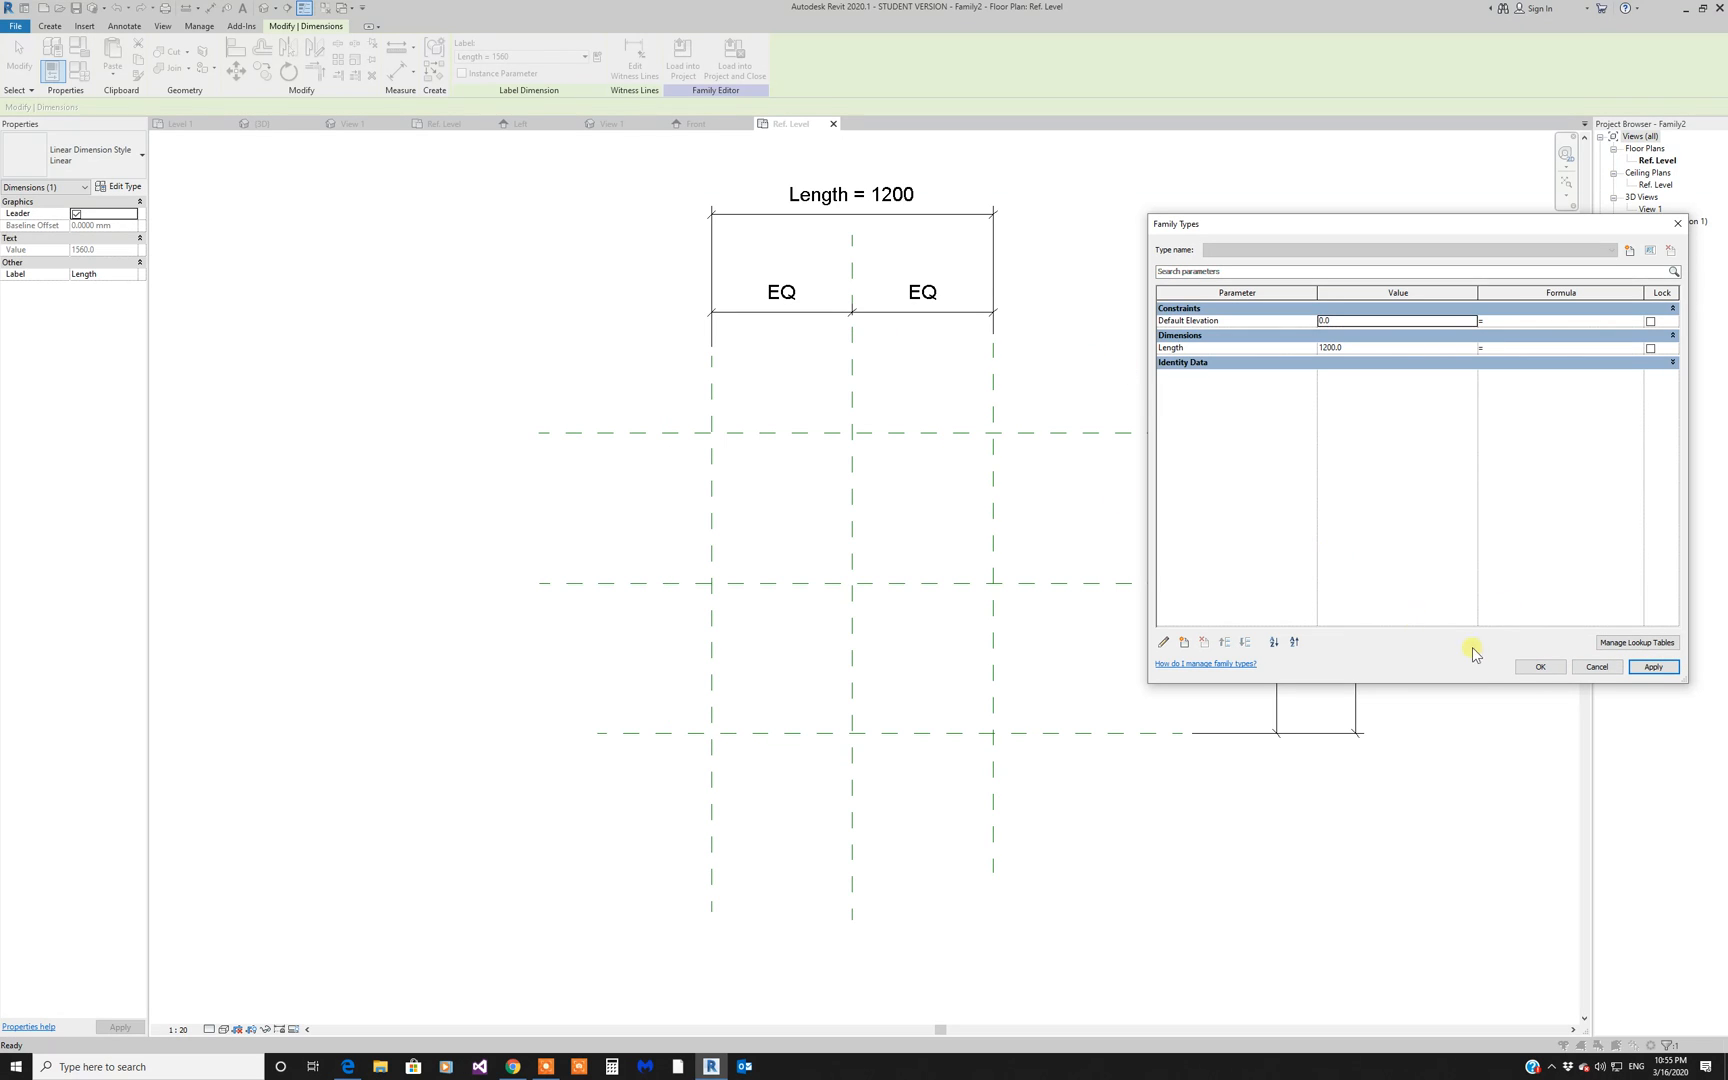
pyautogui.click(1540, 667)
# Step: Label the overall dimension between the outer horizontal planes with a new family type parameter named Width
pyautogui.click(1350, 503)
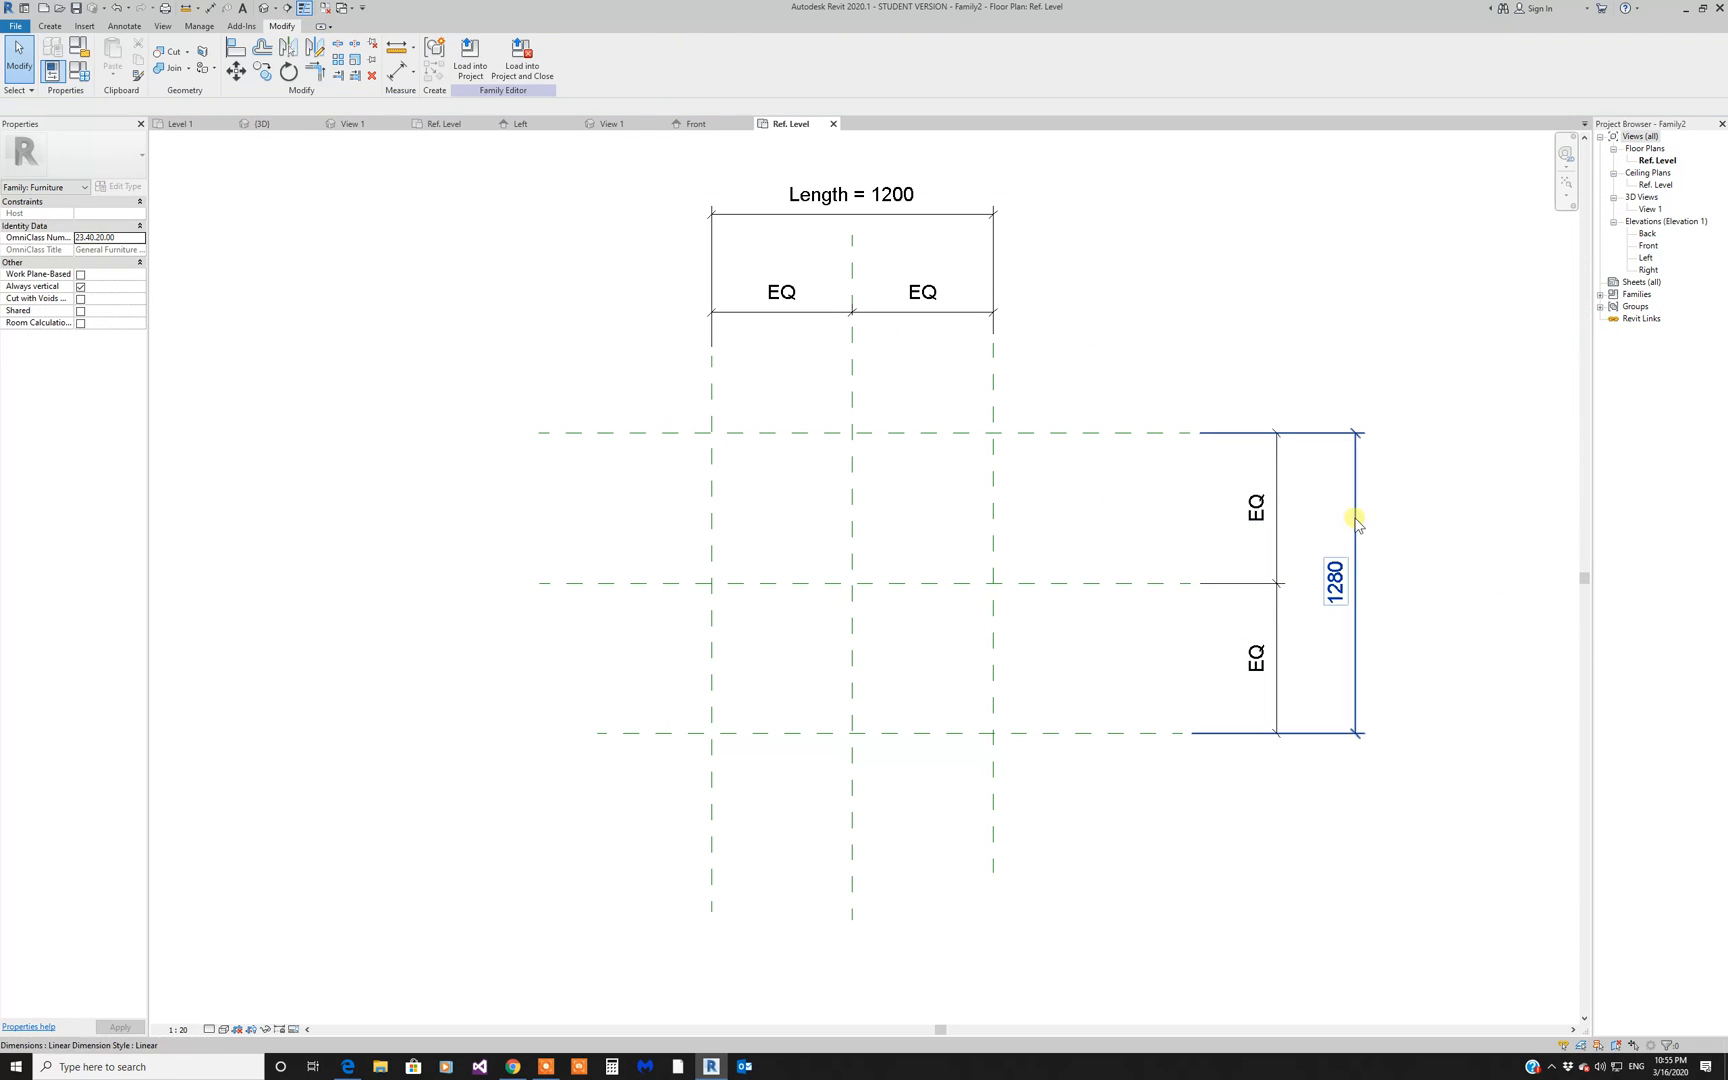
pyautogui.click(597, 57)
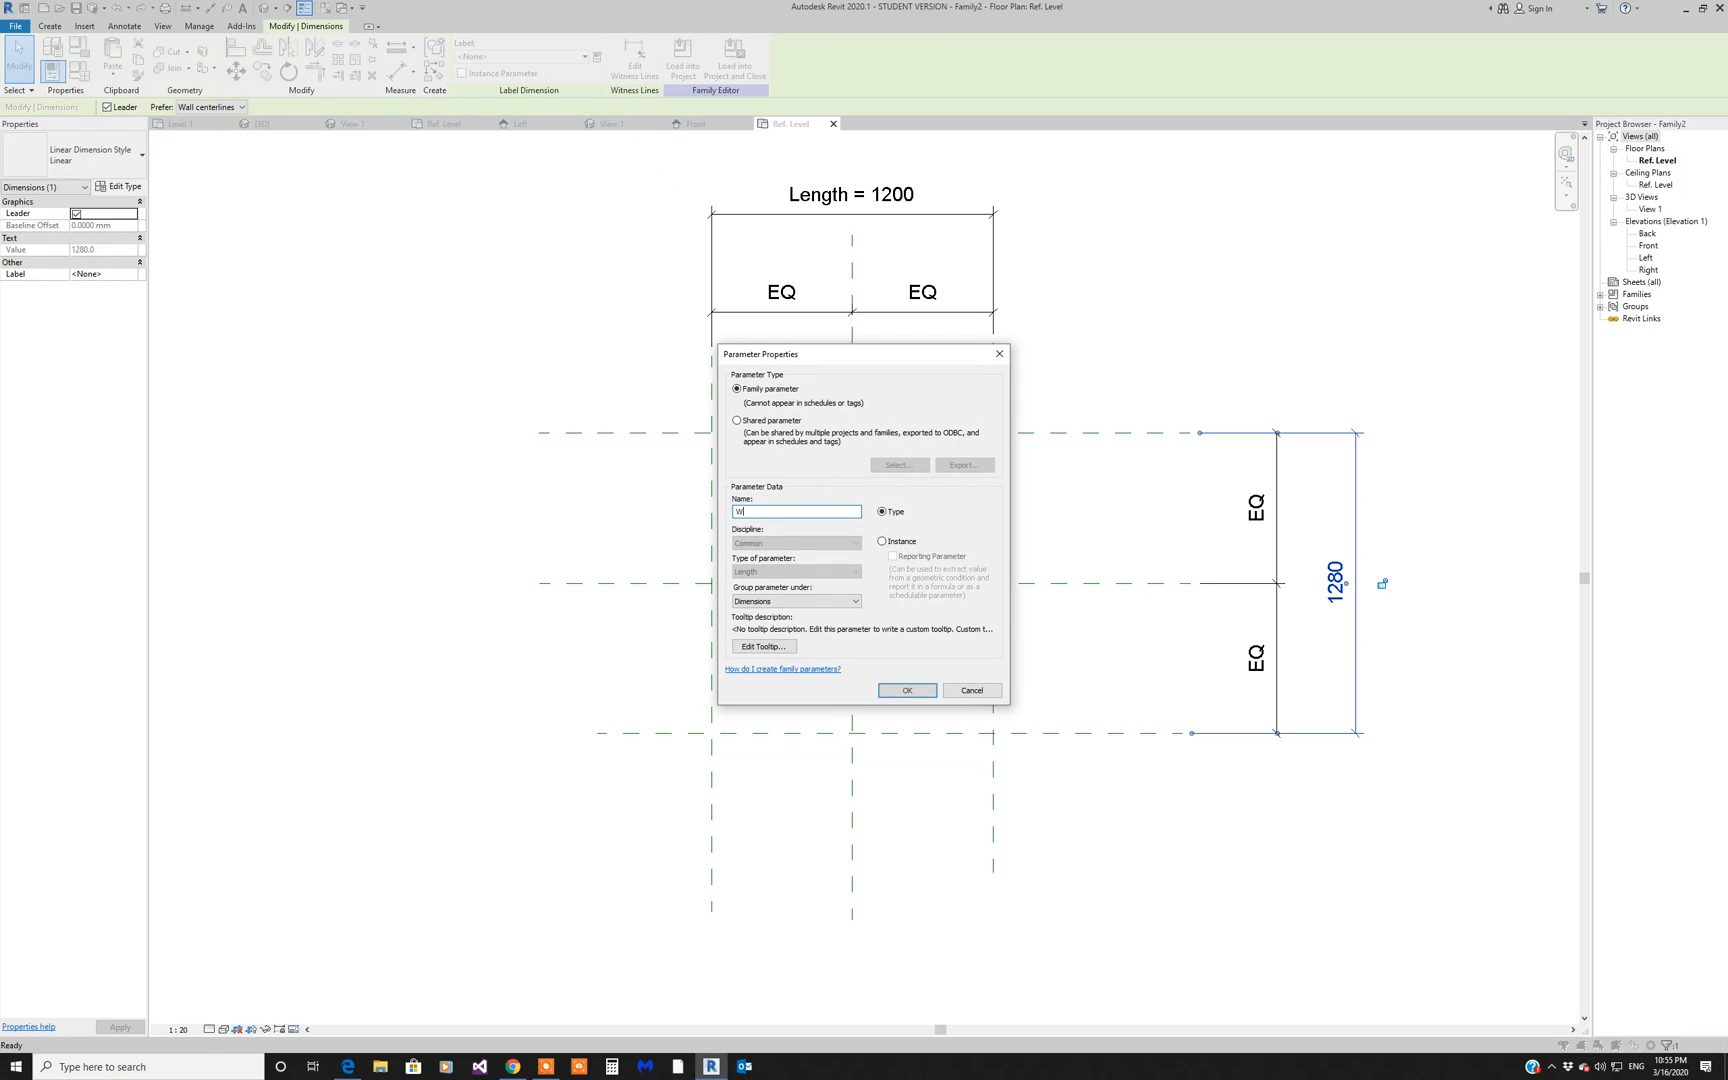
pyautogui.click(910, 689)
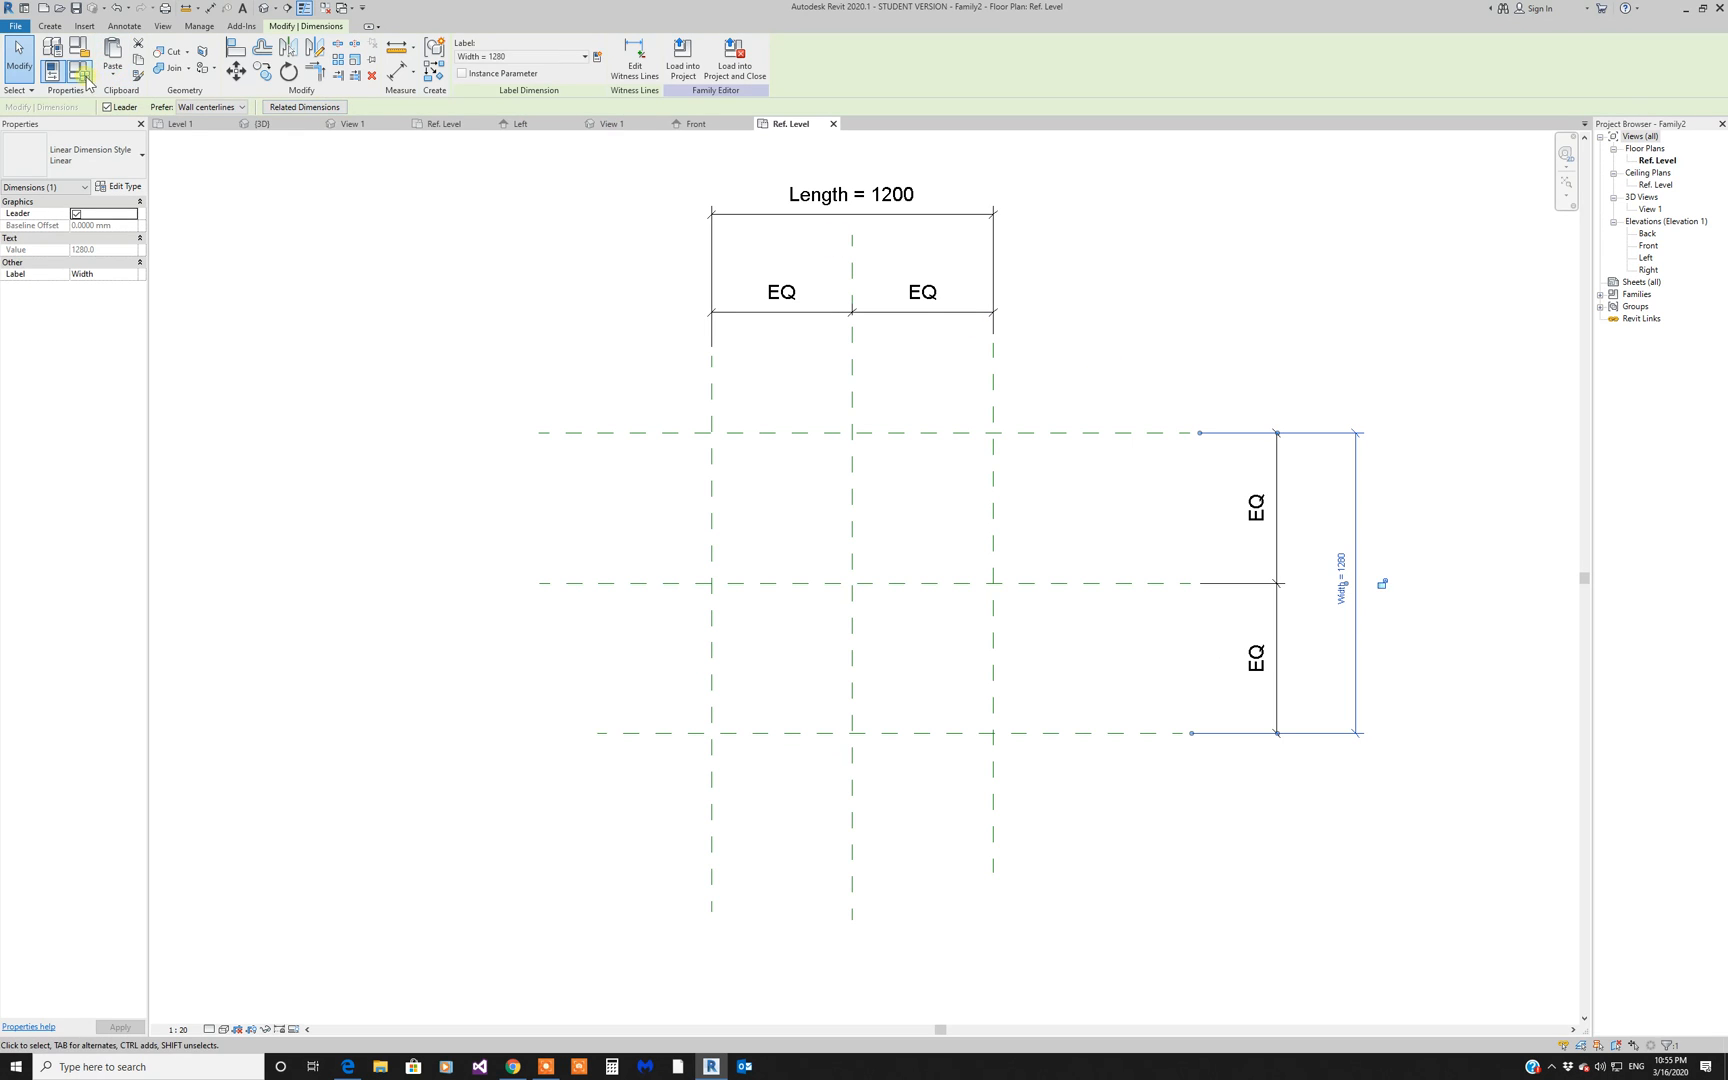
# Step: Set the Width parameter to 1000 in the family types and apply it
pyautogui.click(86, 80)
pyautogui.moveTo(1342, 231); pyautogui.dragTo(437, 262)
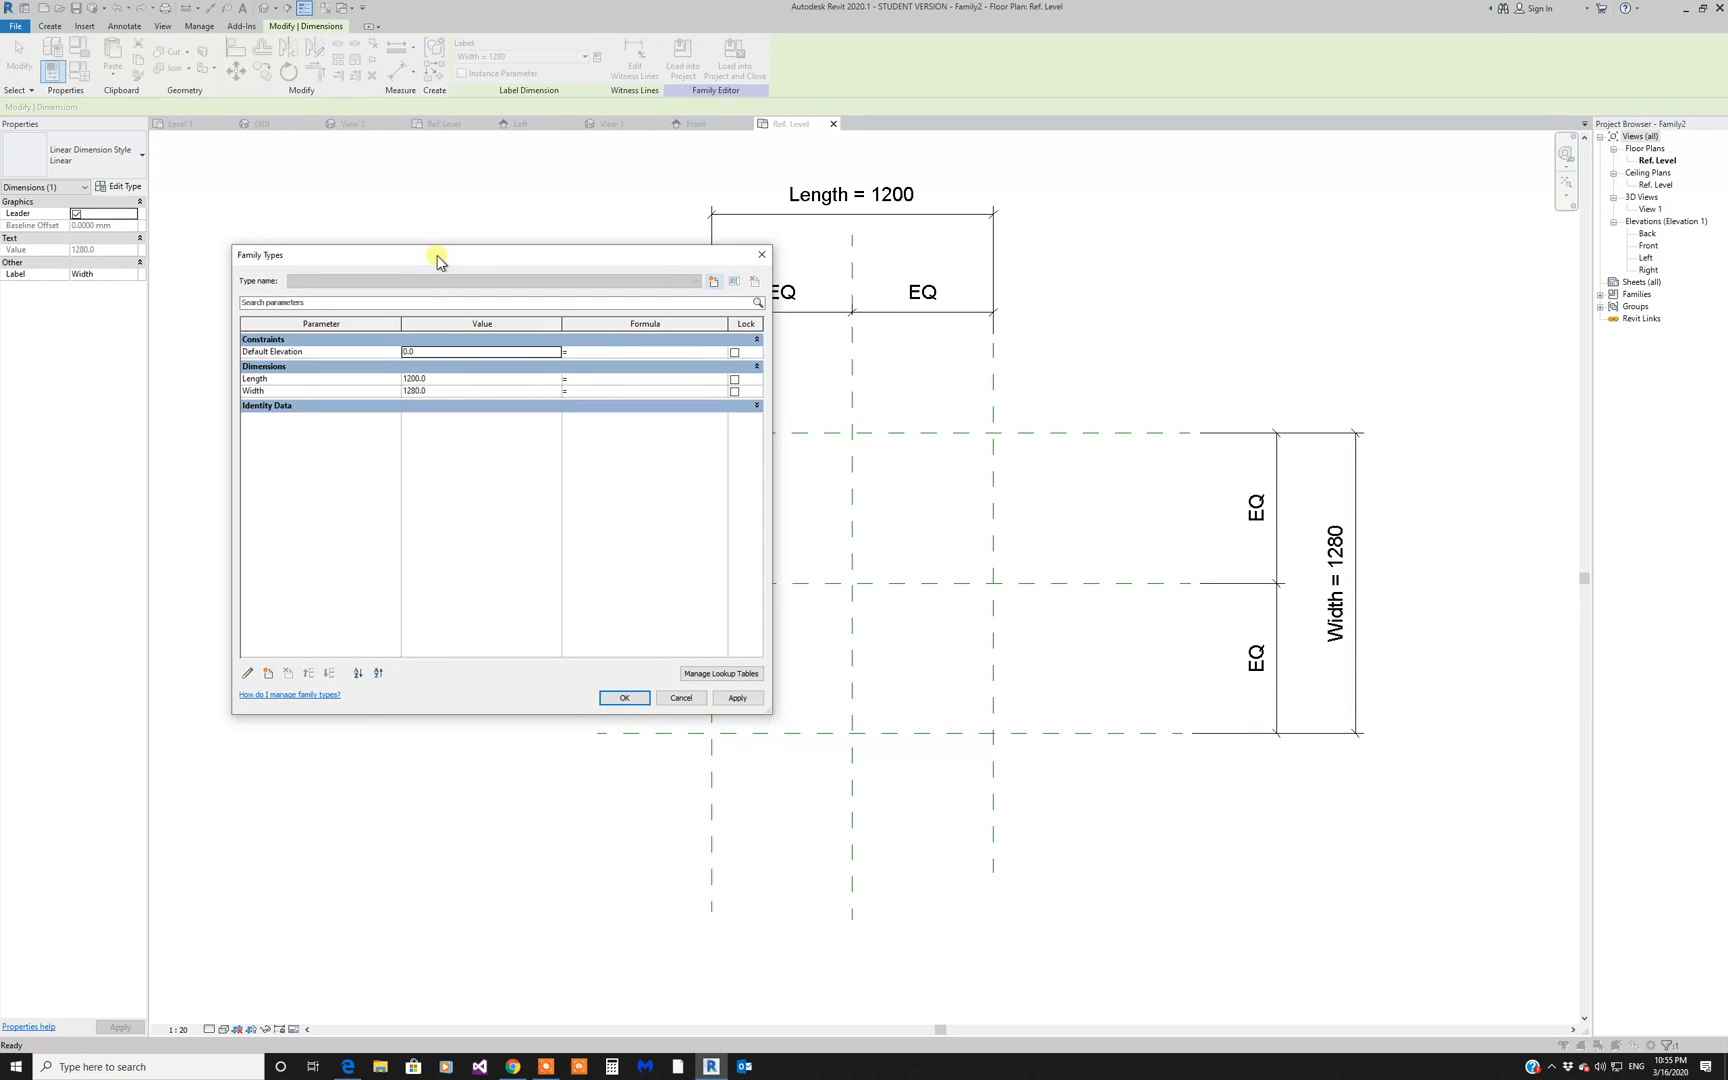
pyautogui.click(442, 390)
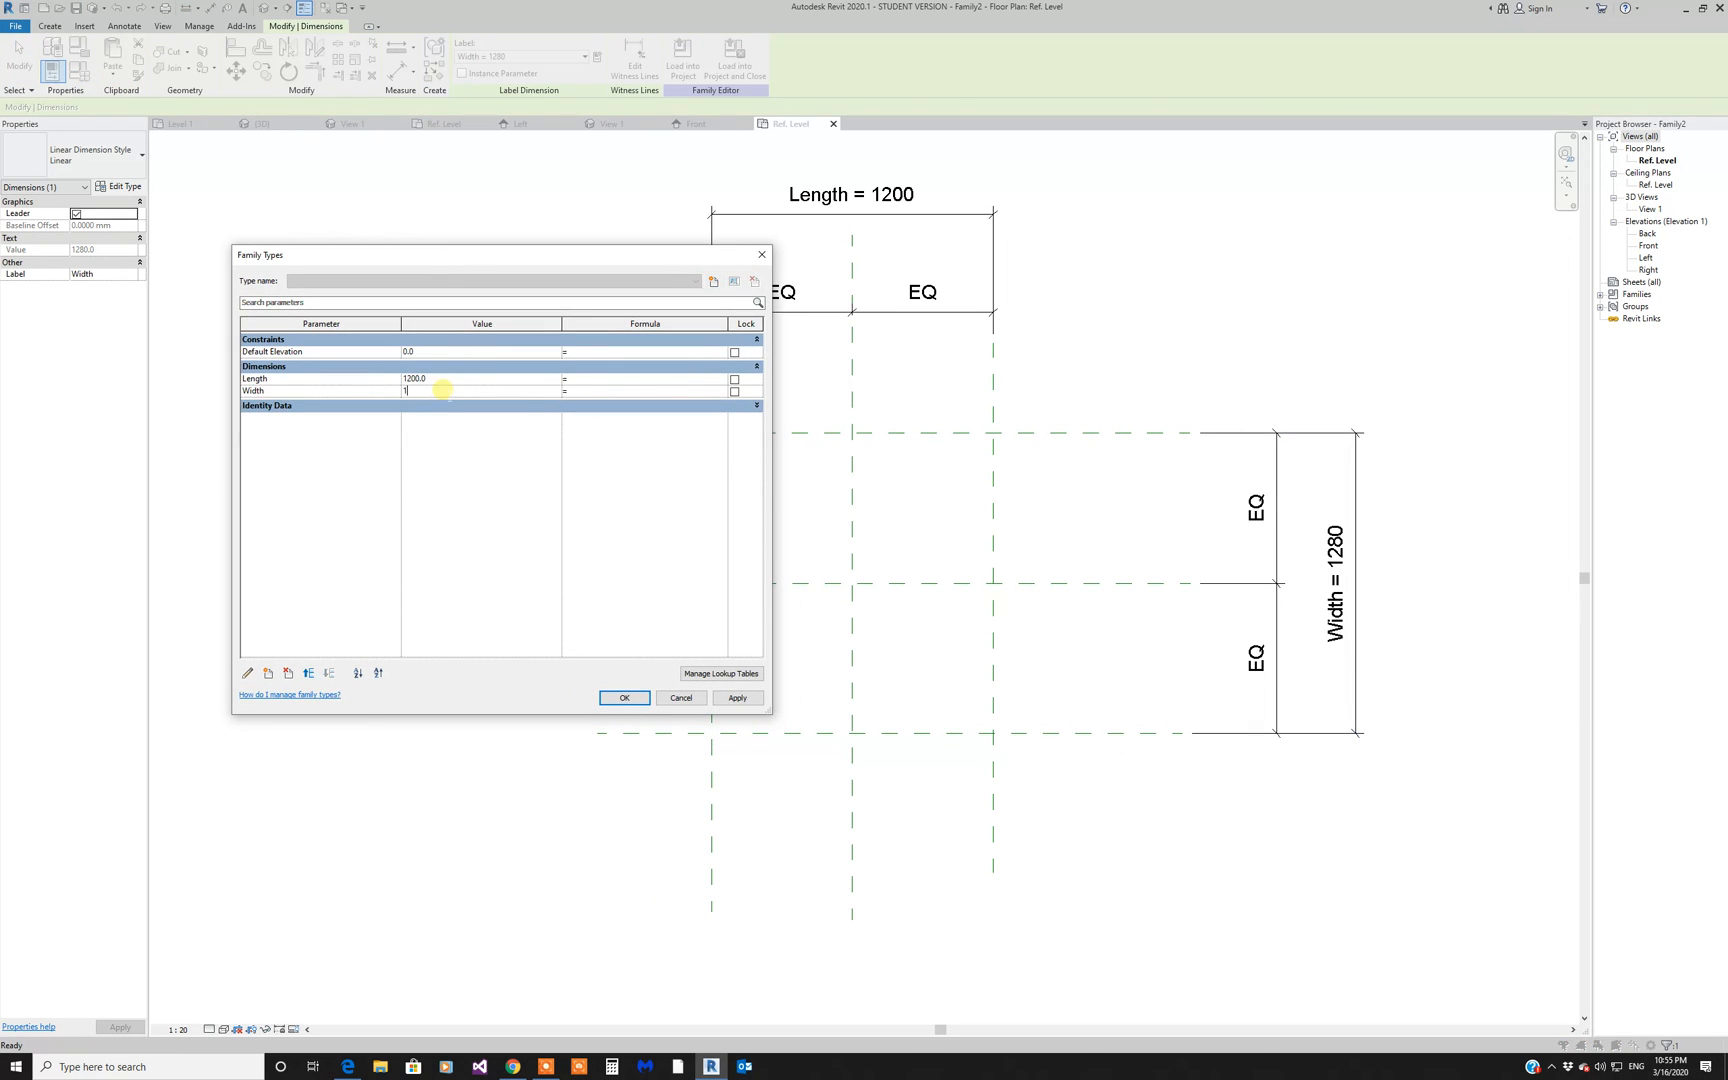
pyautogui.write('1000')
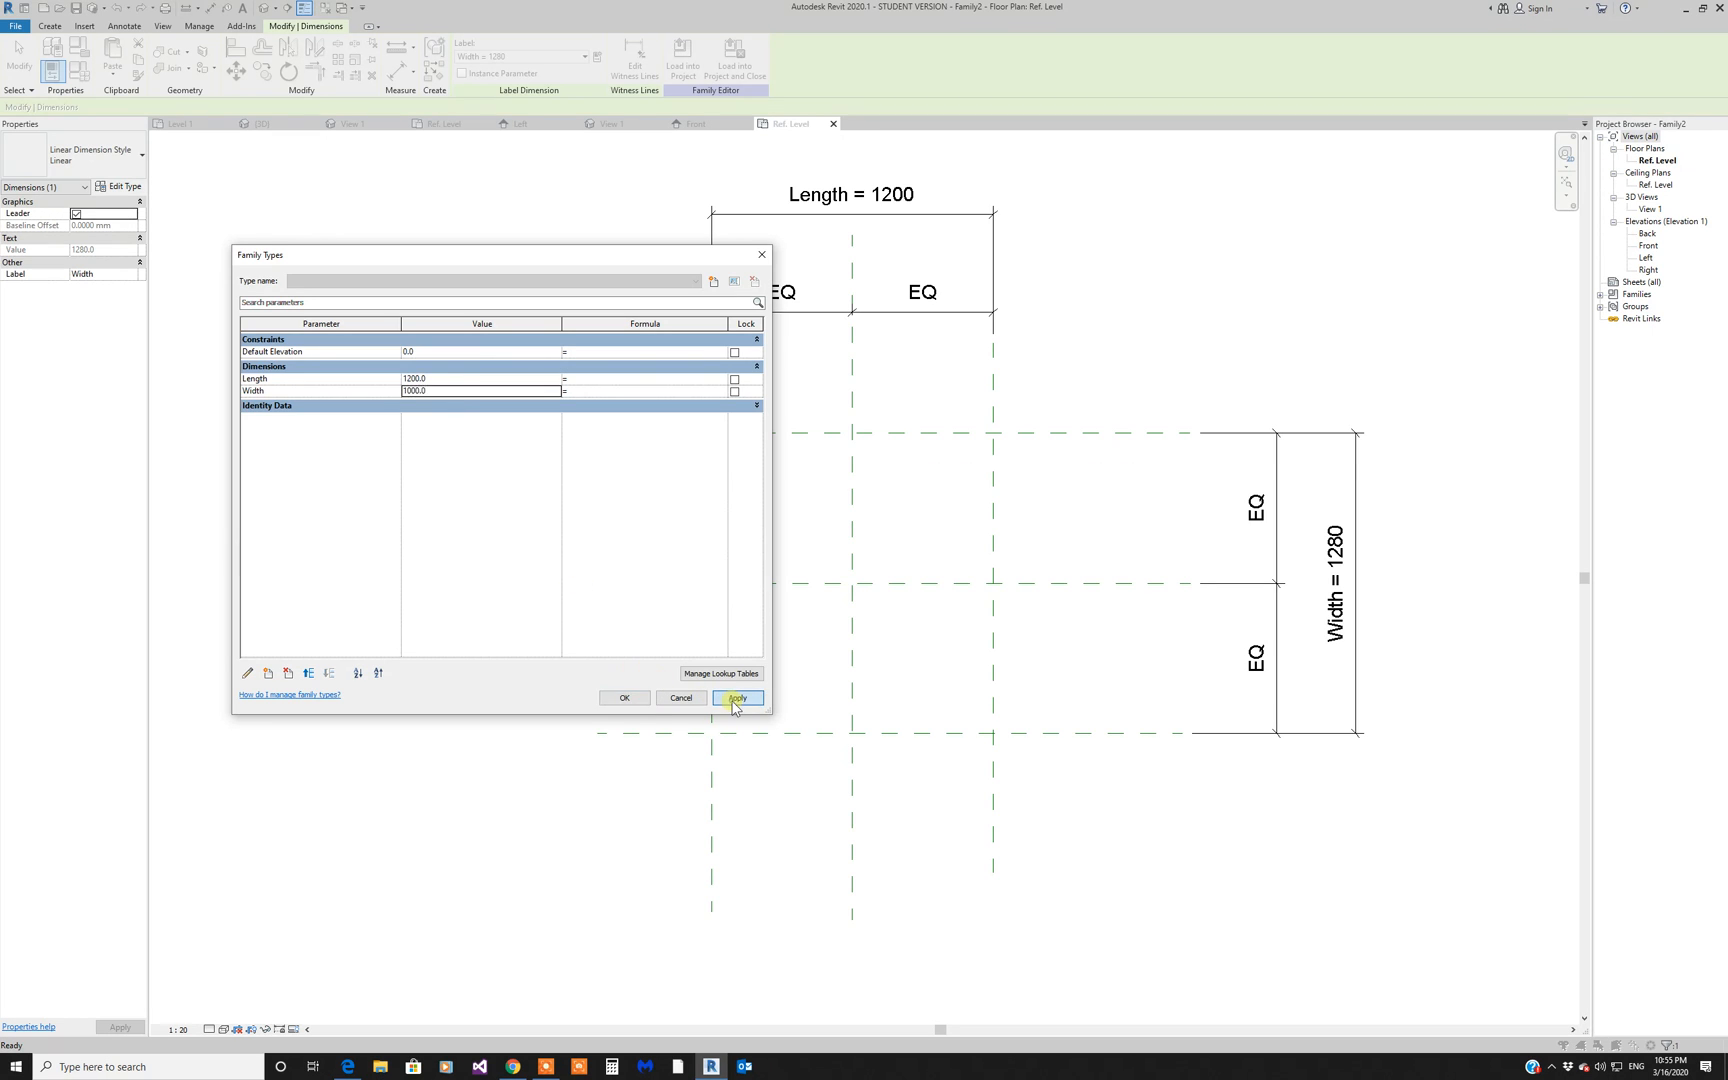
pyautogui.click(737, 697)
pyautogui.click(622, 698)
pyautogui.click(802, 618)
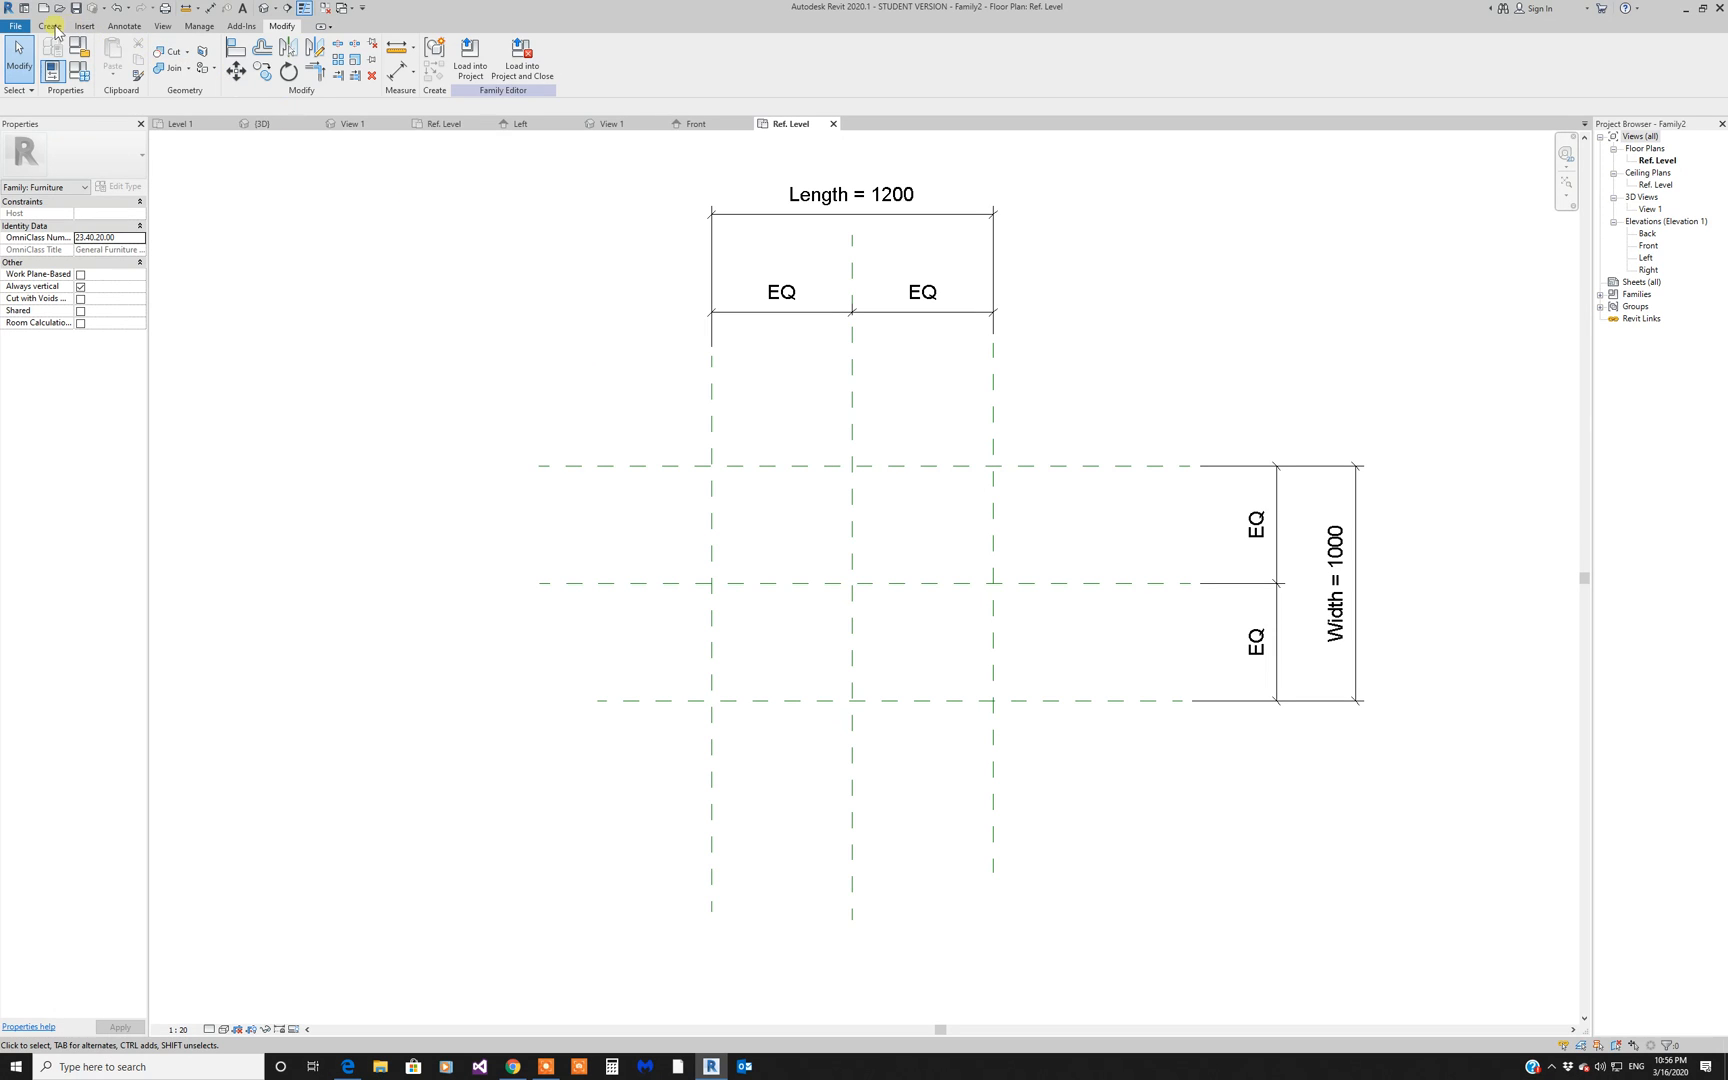
# Step: Start an extrusion and sketch a 1200 by 1000 rectangle snapped to the intersections of the outer reference planes
pyautogui.click(50, 26)
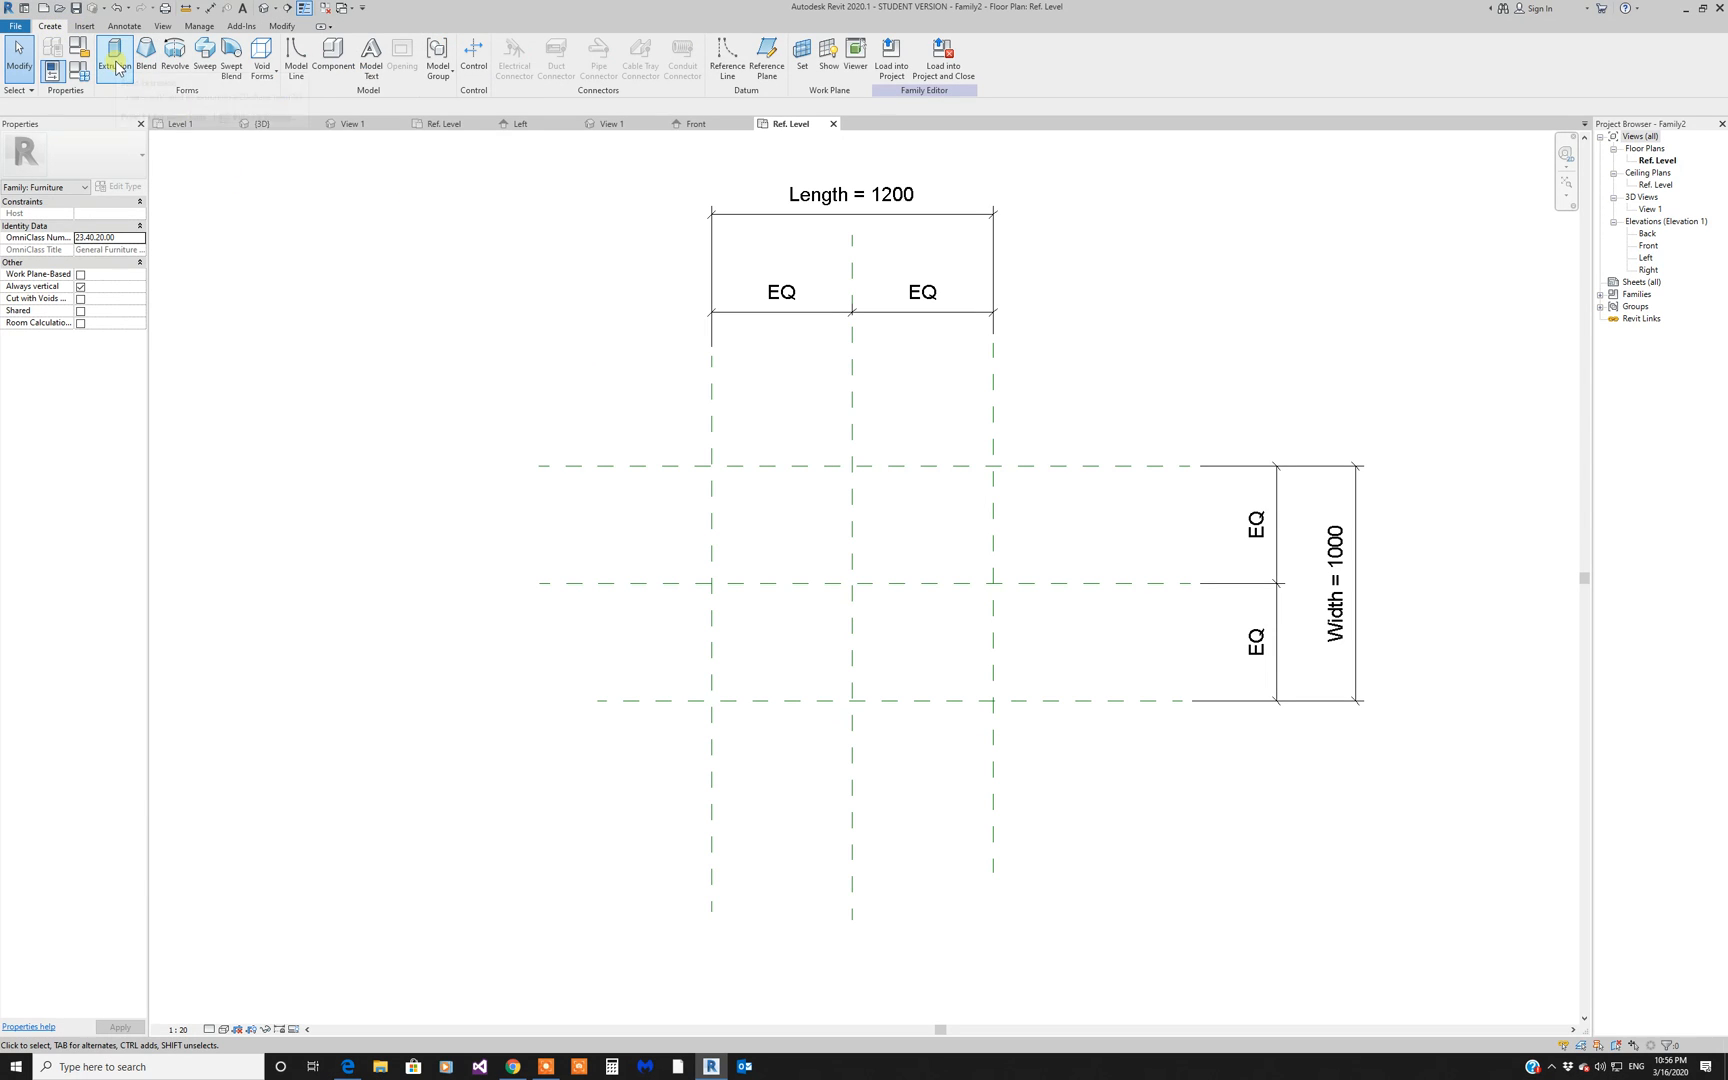
pyautogui.click(115, 62)
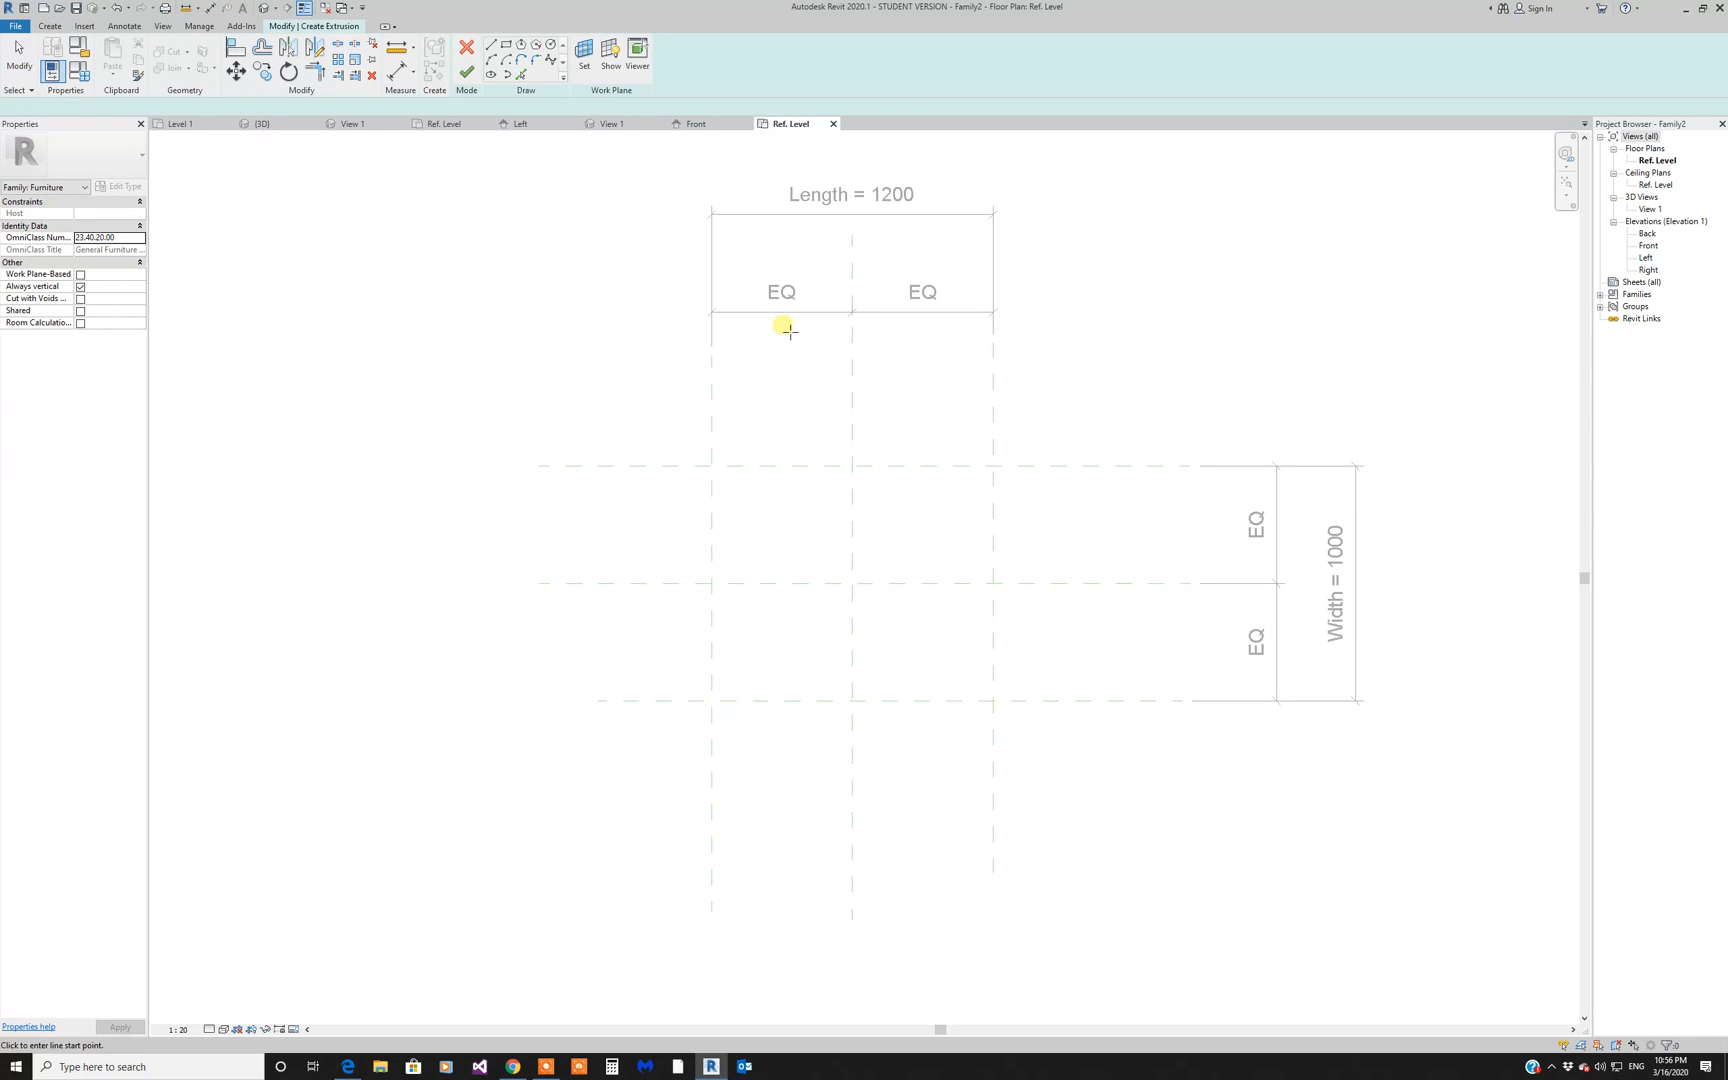
pyautogui.click(505, 46)
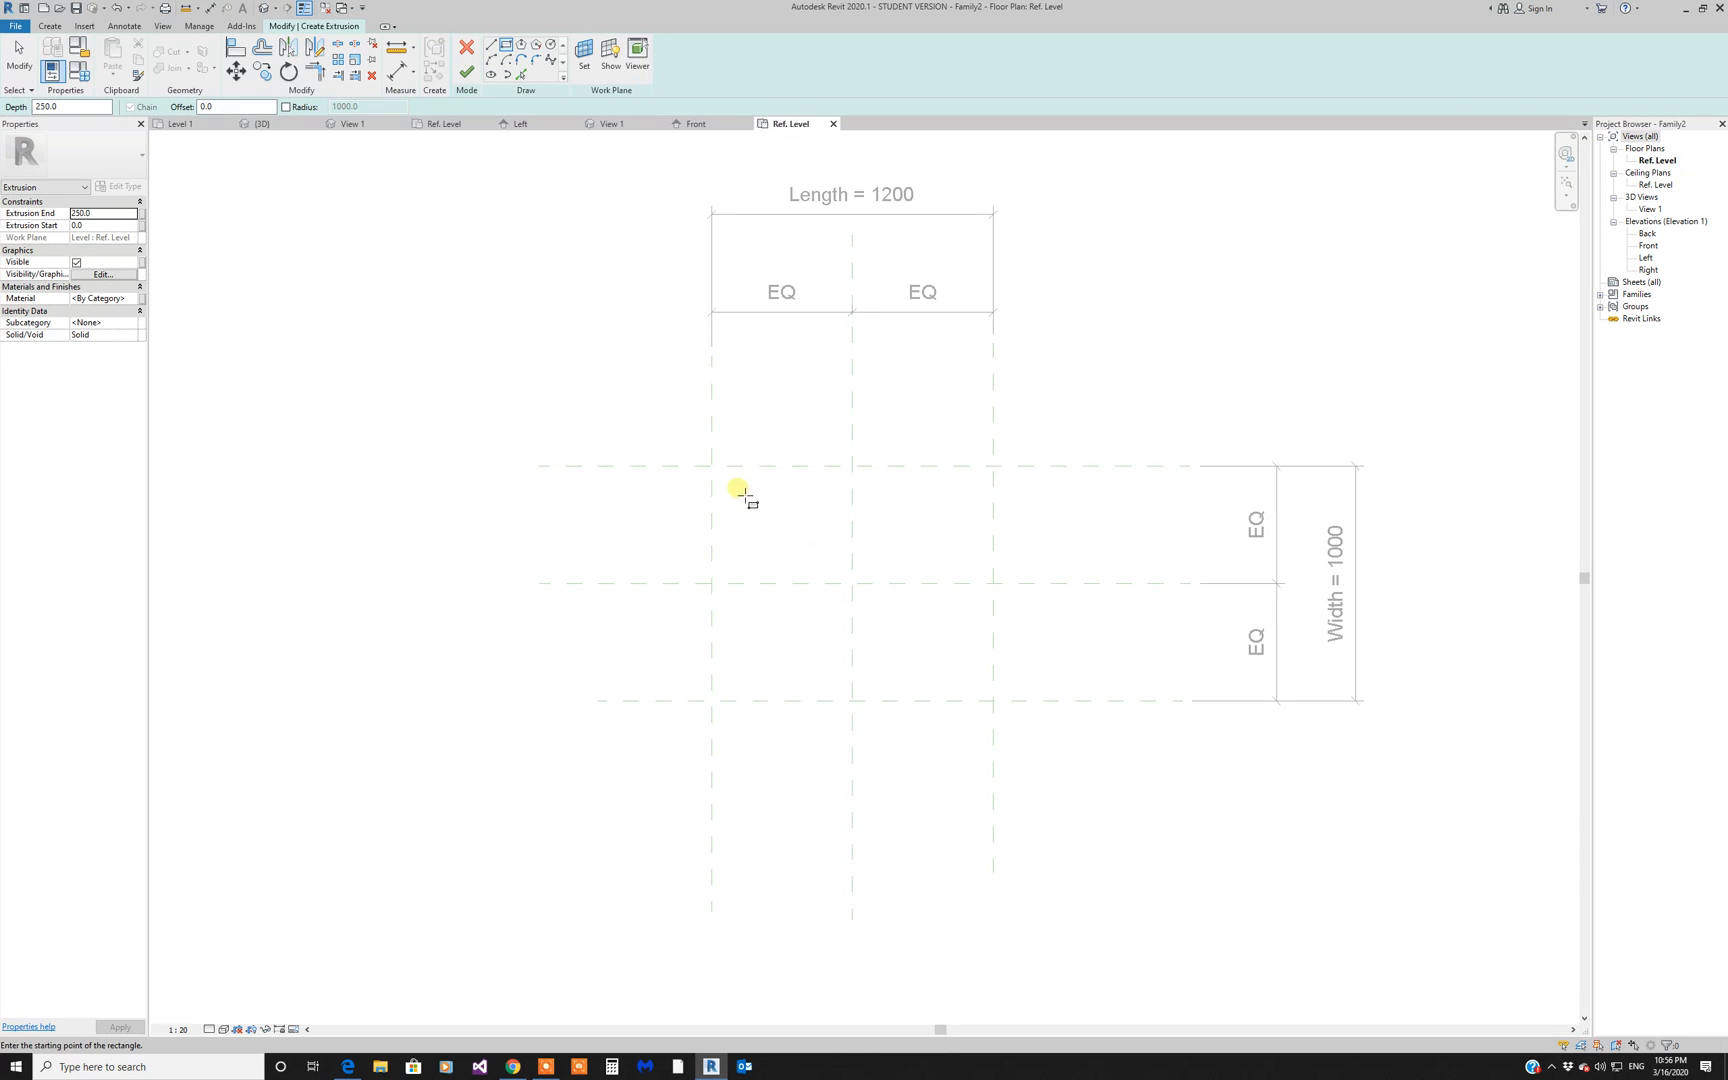
pyautogui.click(711, 466)
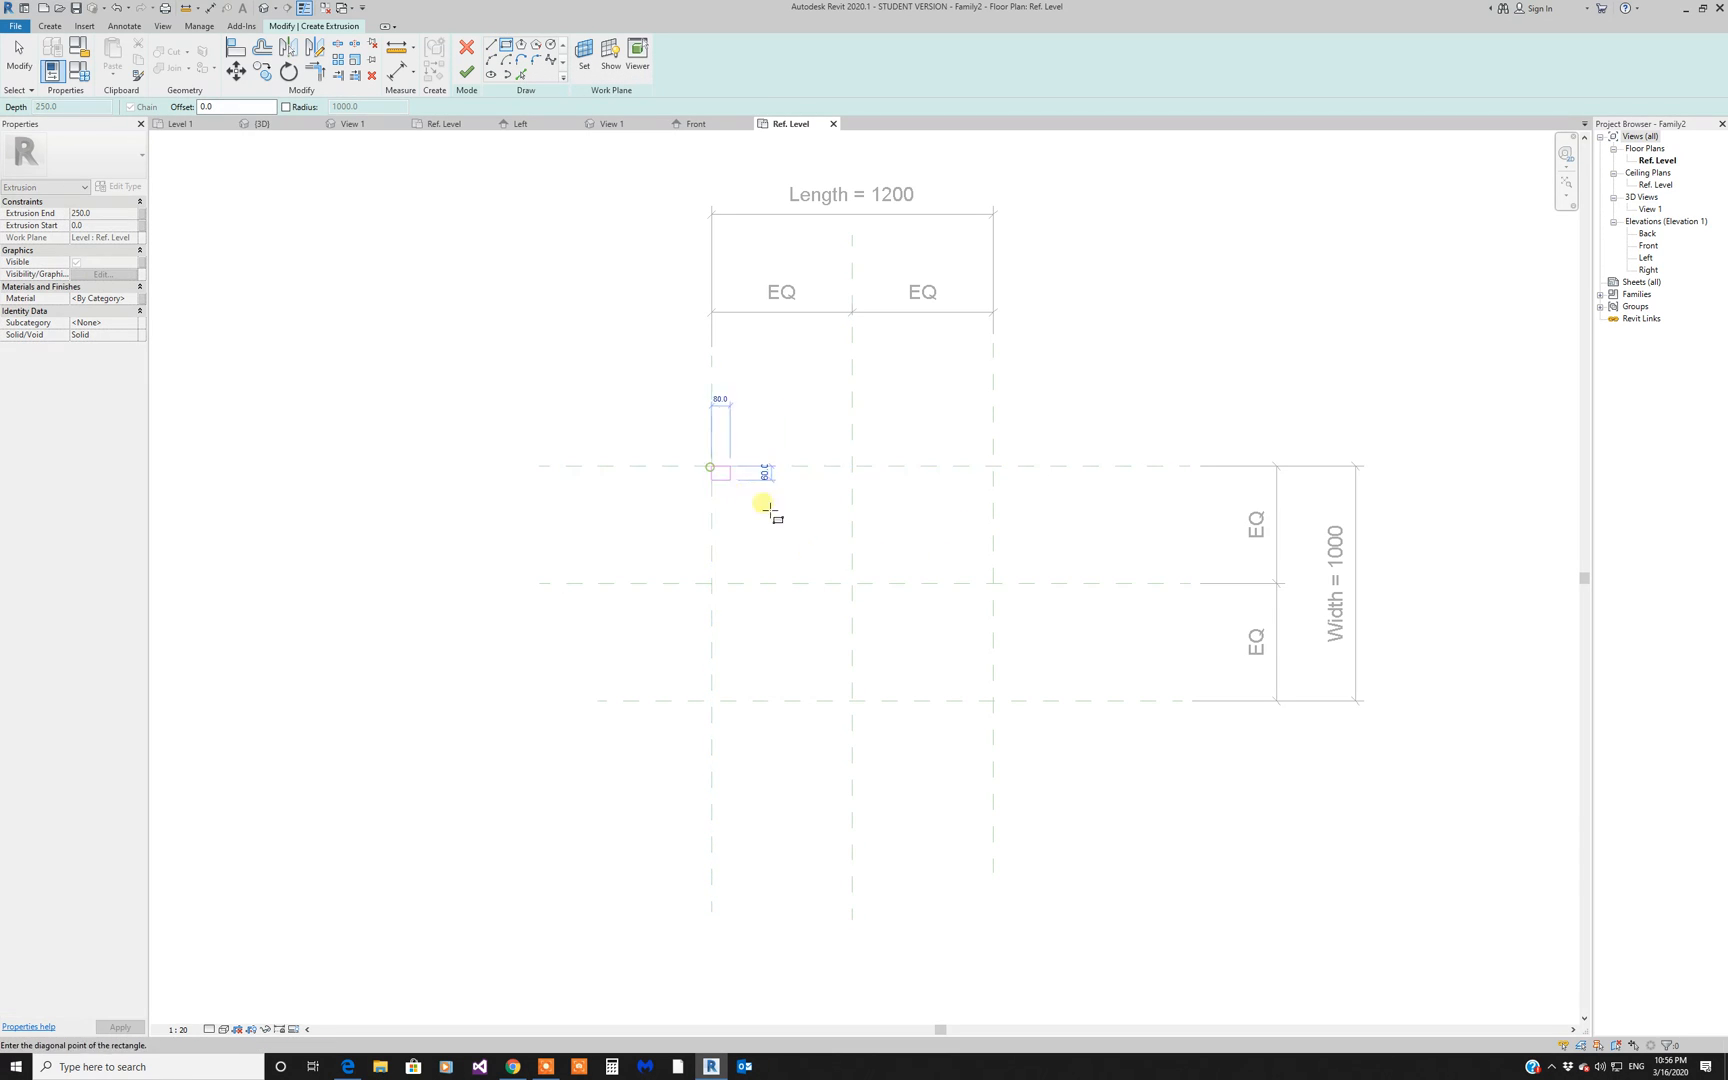
pyautogui.click(992, 700)
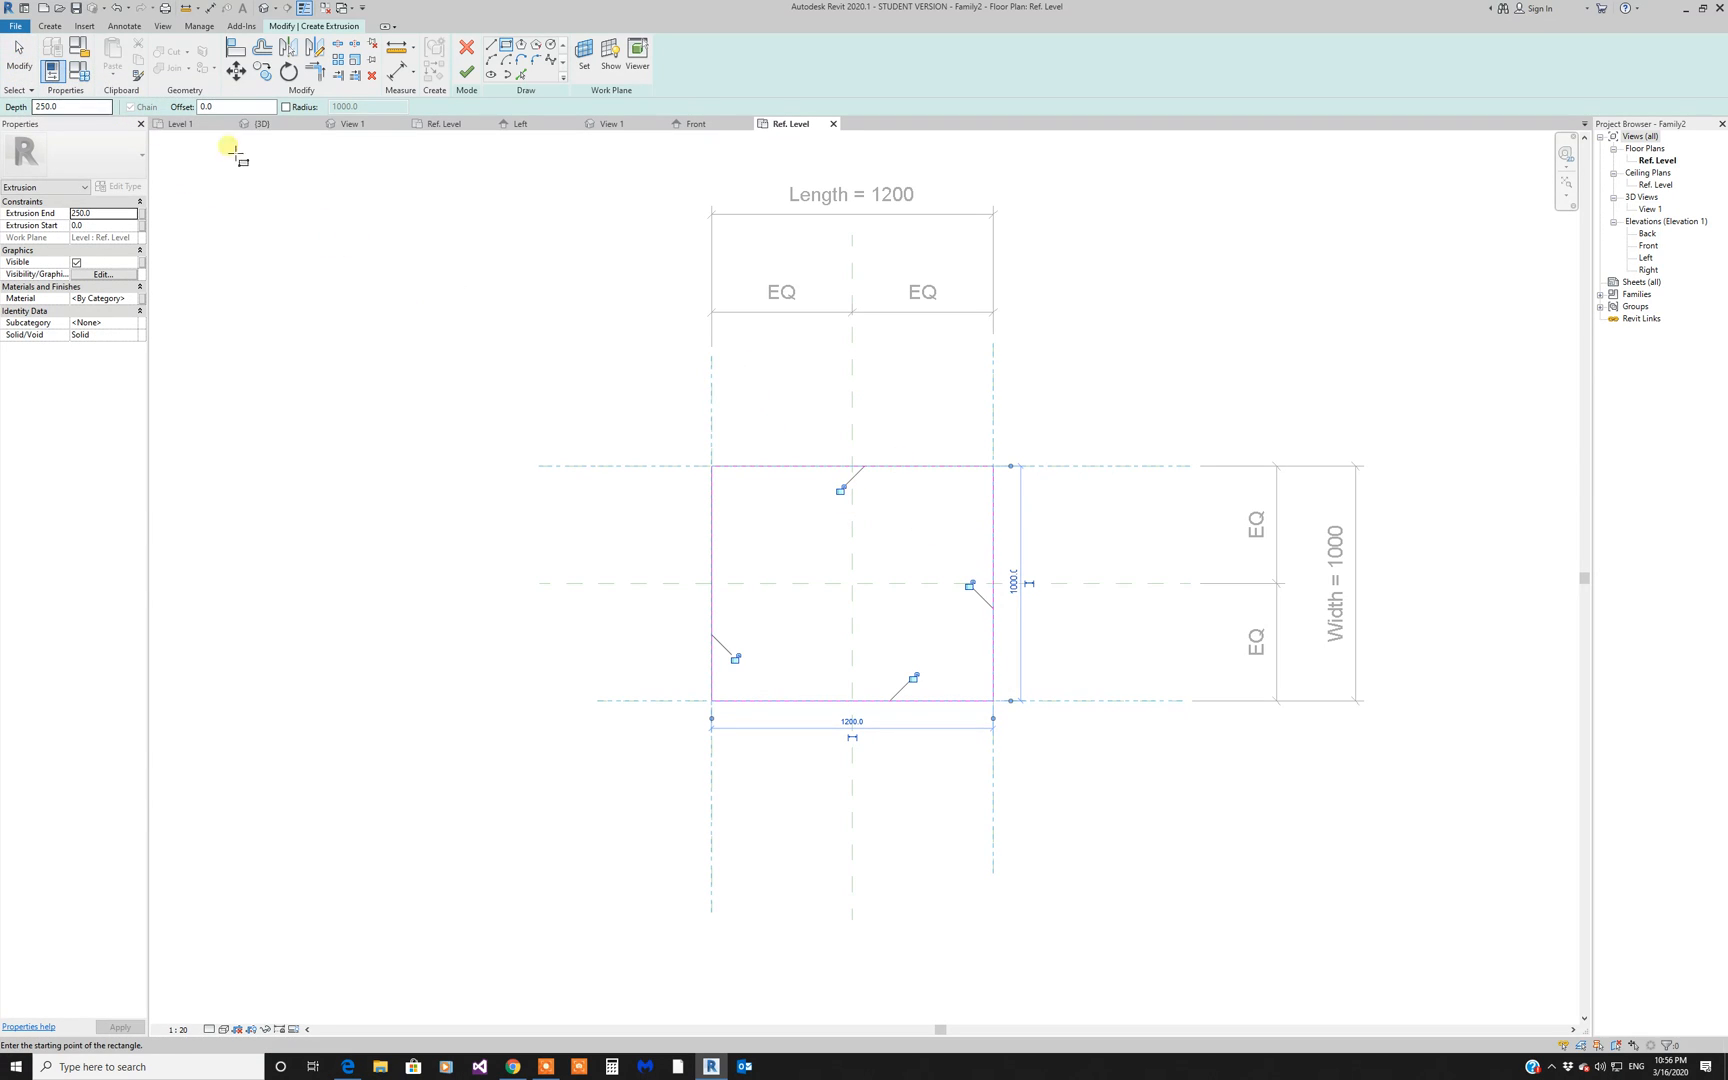
pyautogui.scroll(1, 793, 512)
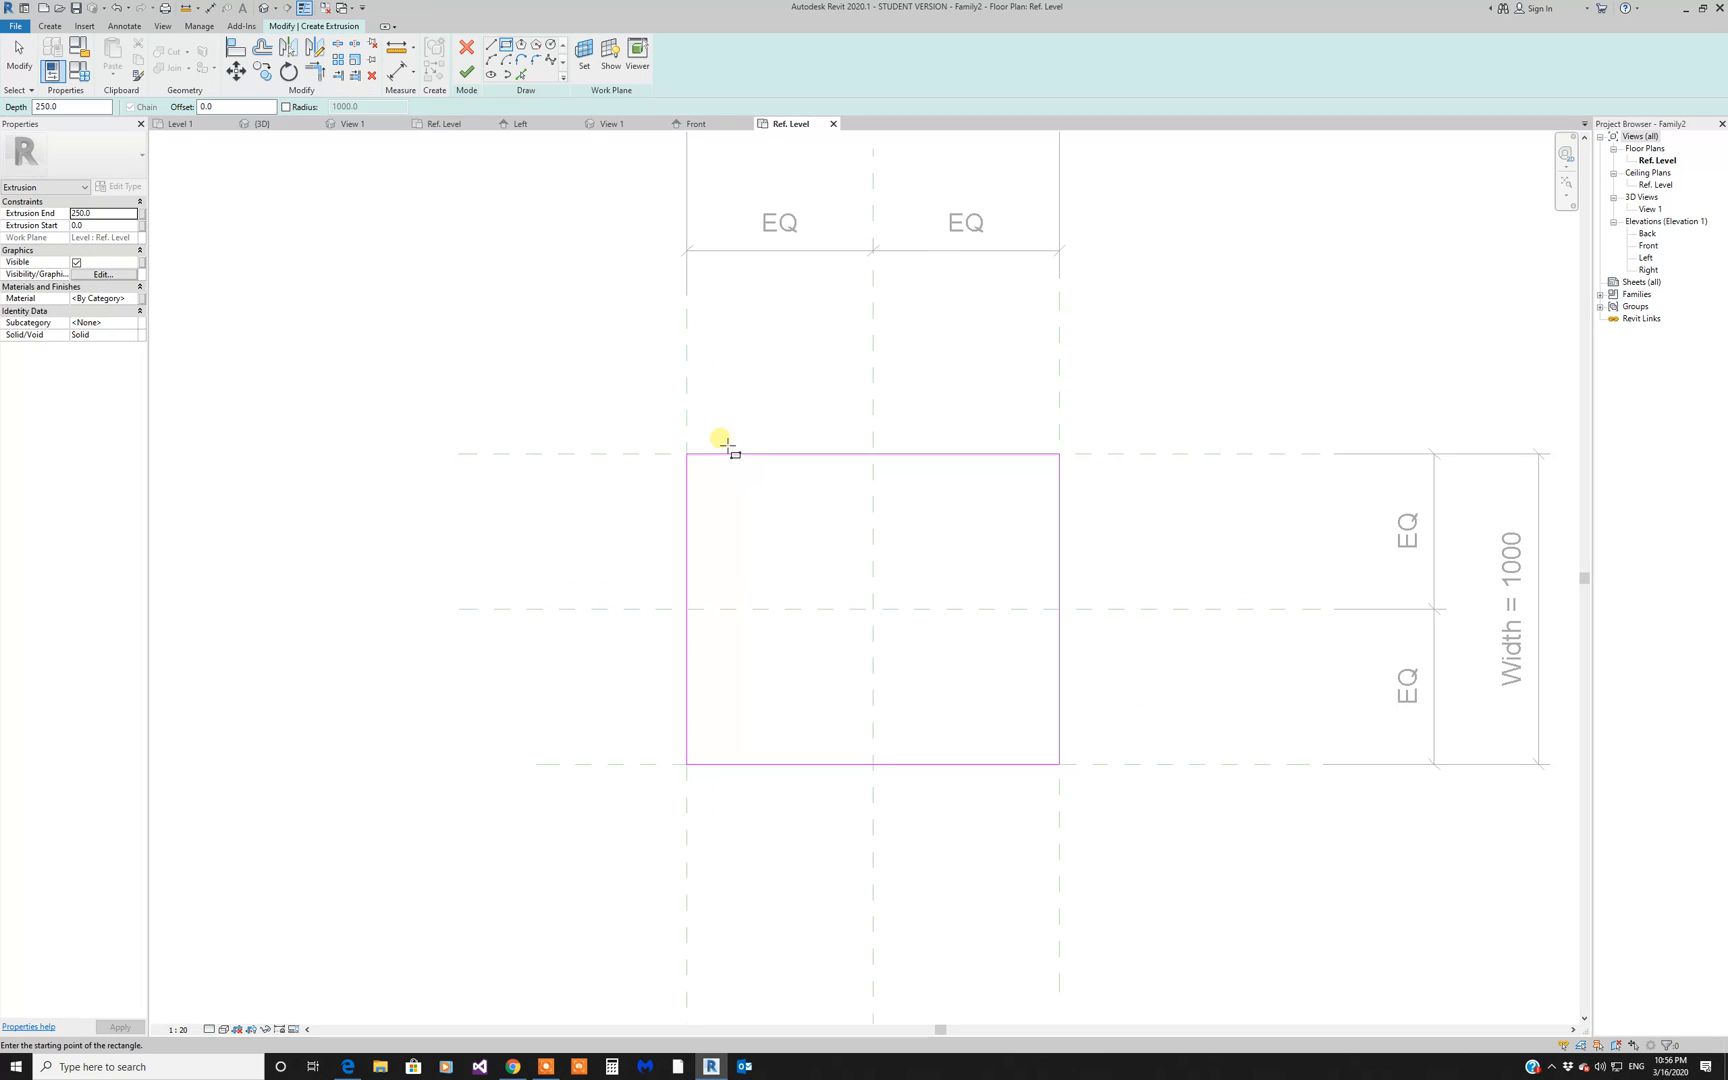
pyautogui.press('Escape')
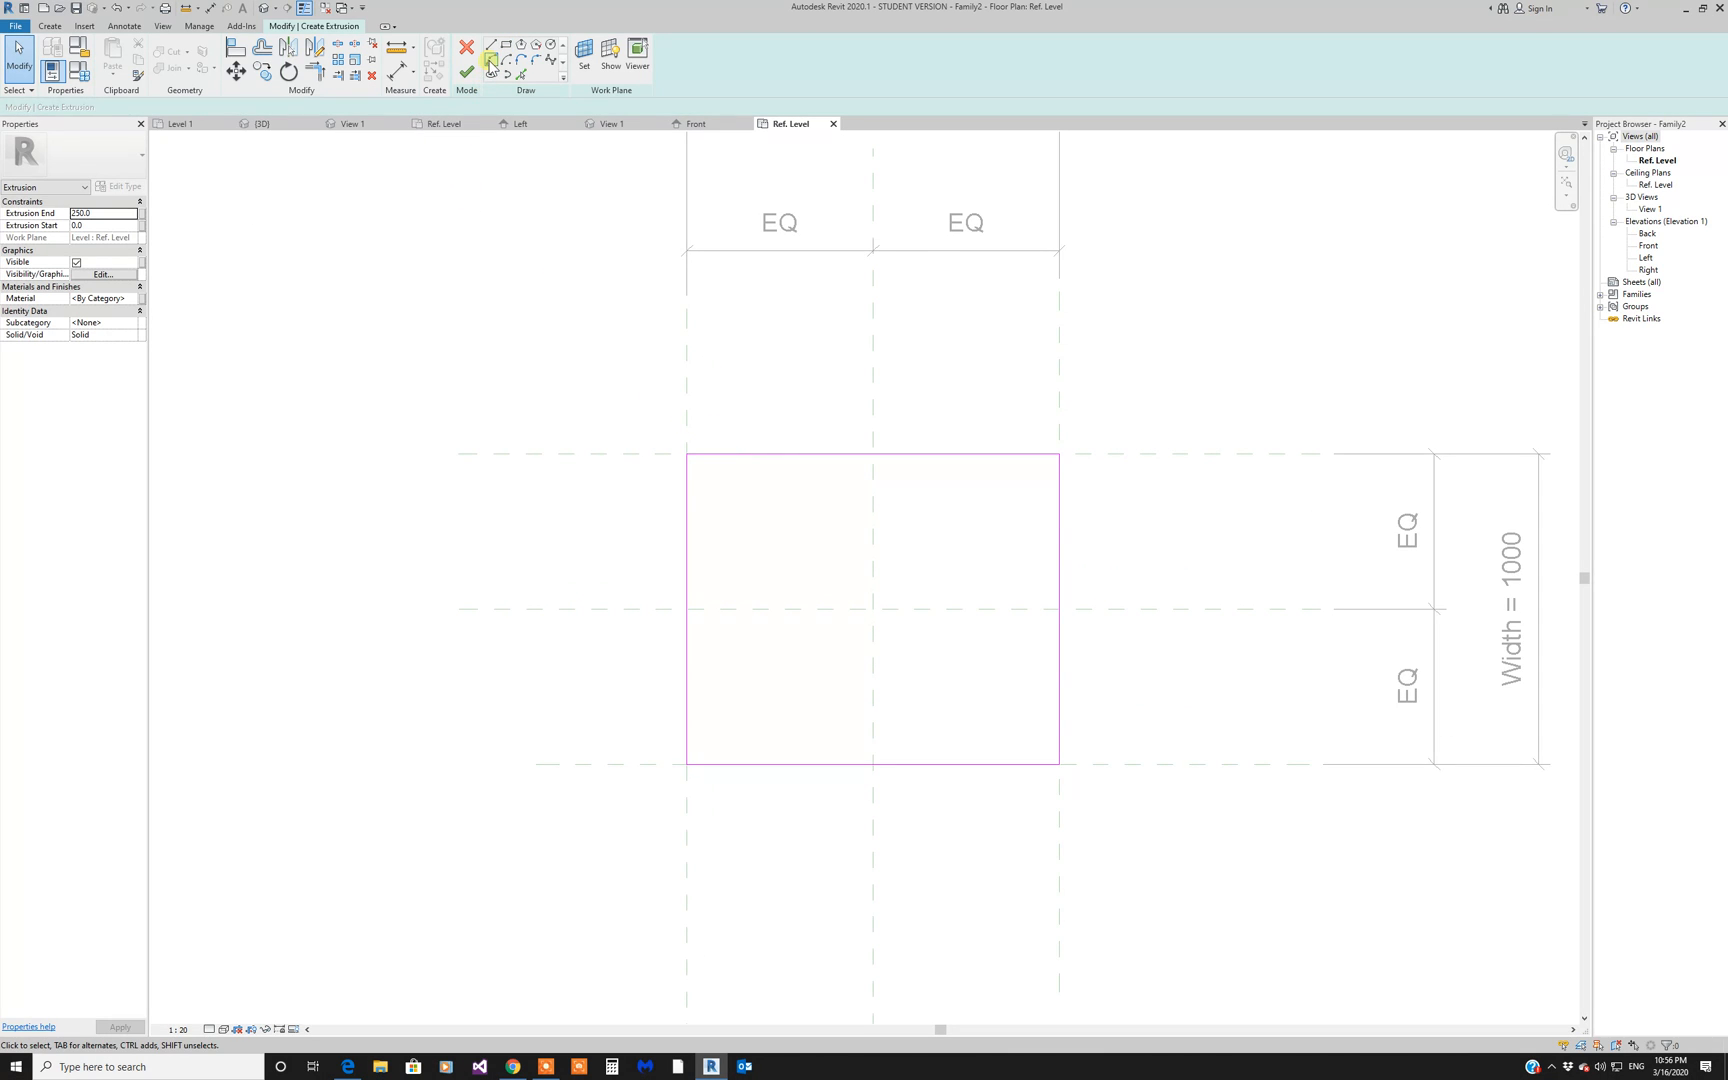
# Step: Draw a quarter-circle start-end-radius arc of about 80 mm radius across the rectangle's upper left corner
pyautogui.click(490, 62)
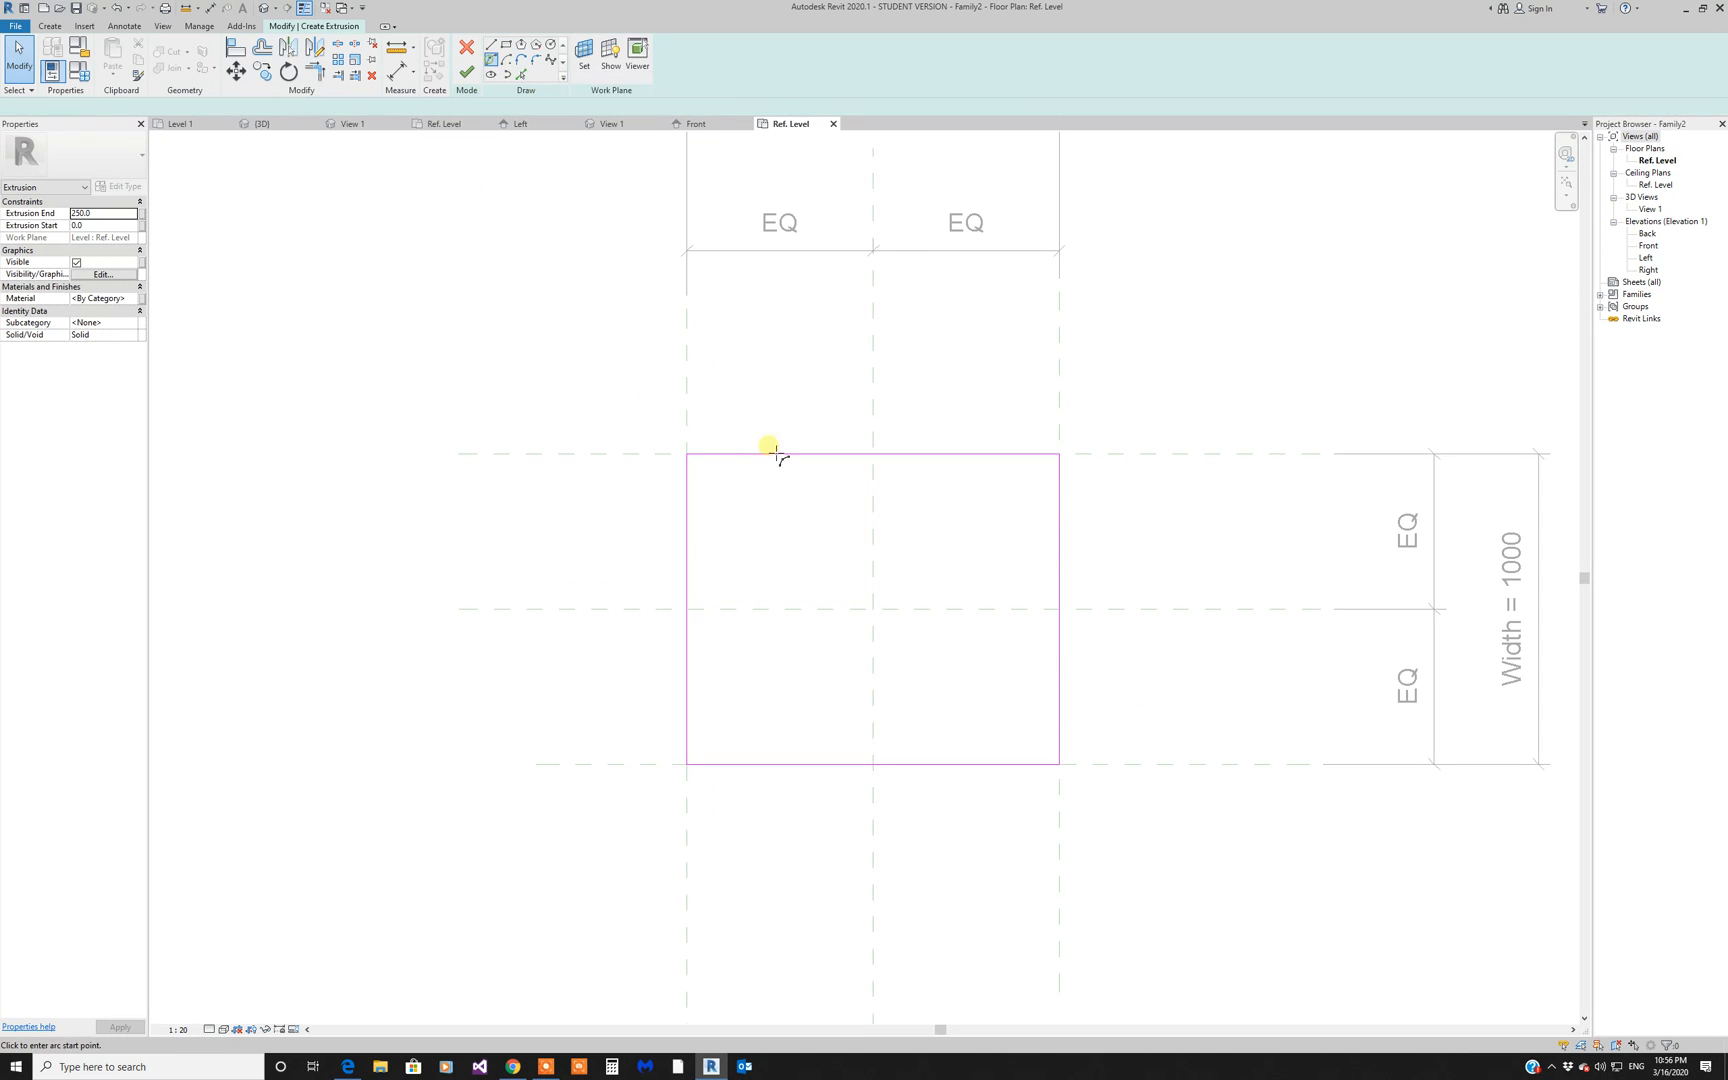
pyautogui.click(710, 456)
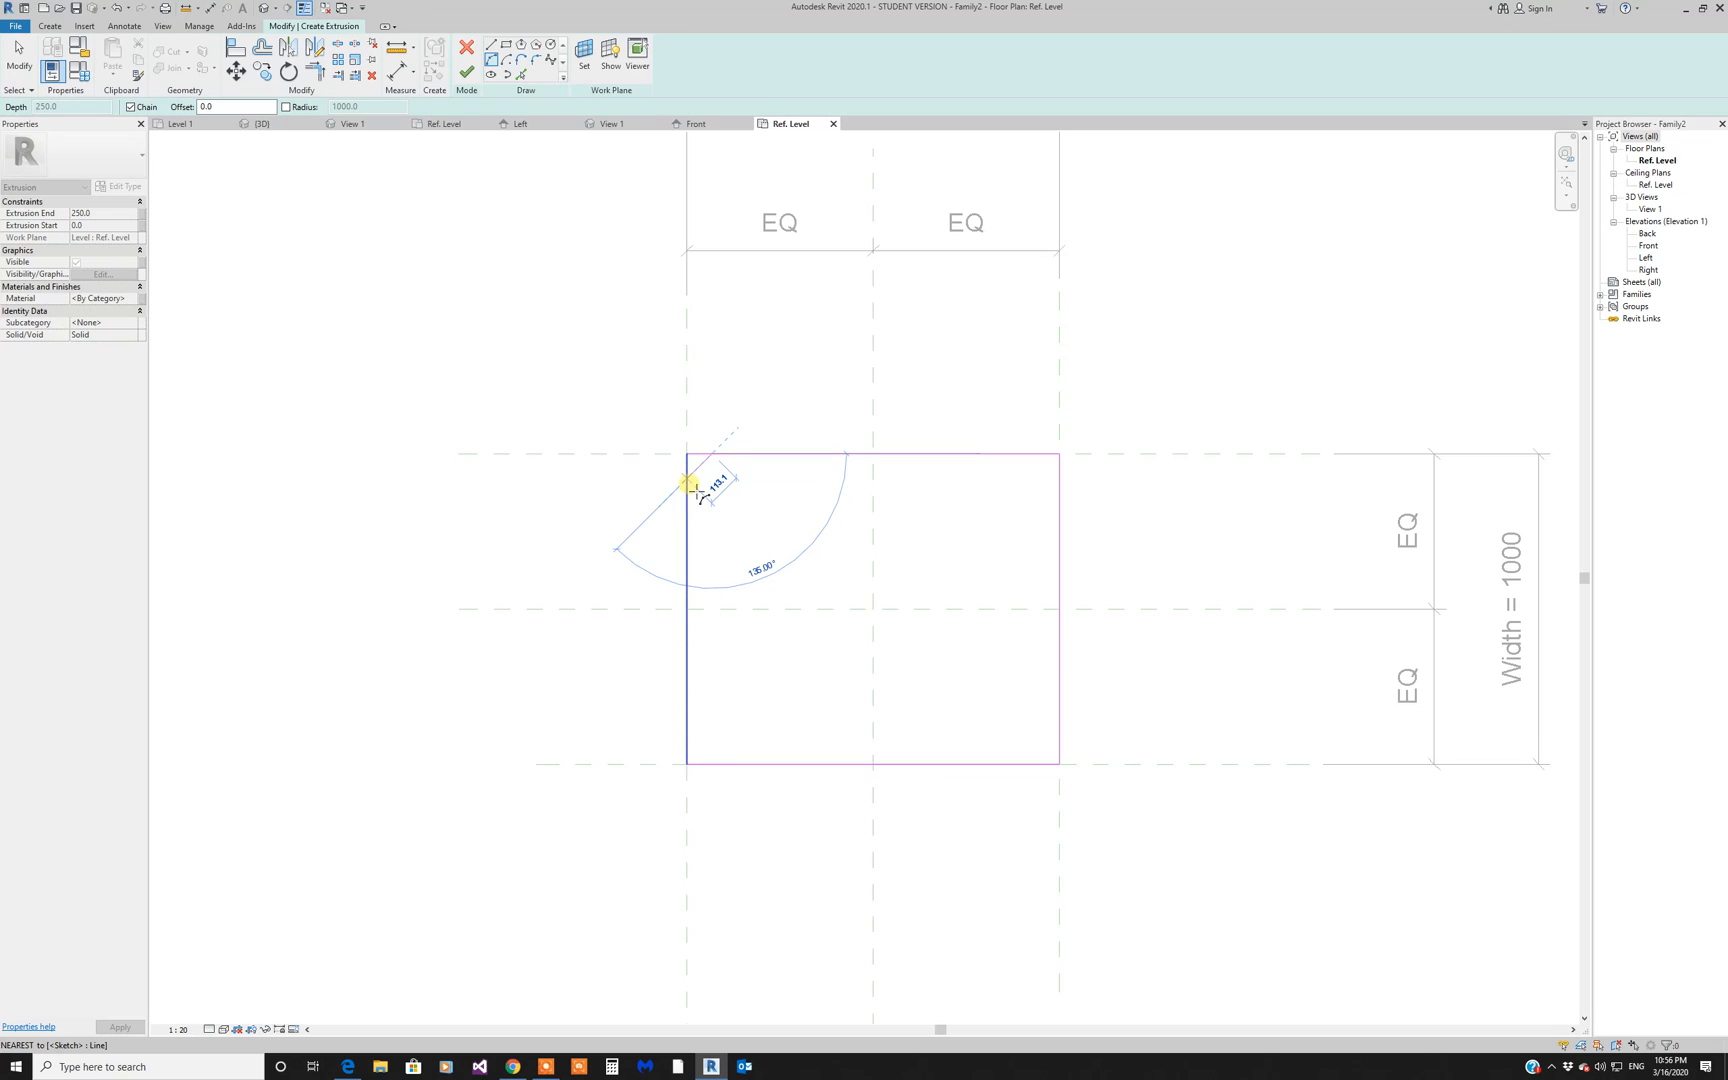
pyautogui.press('Escape')
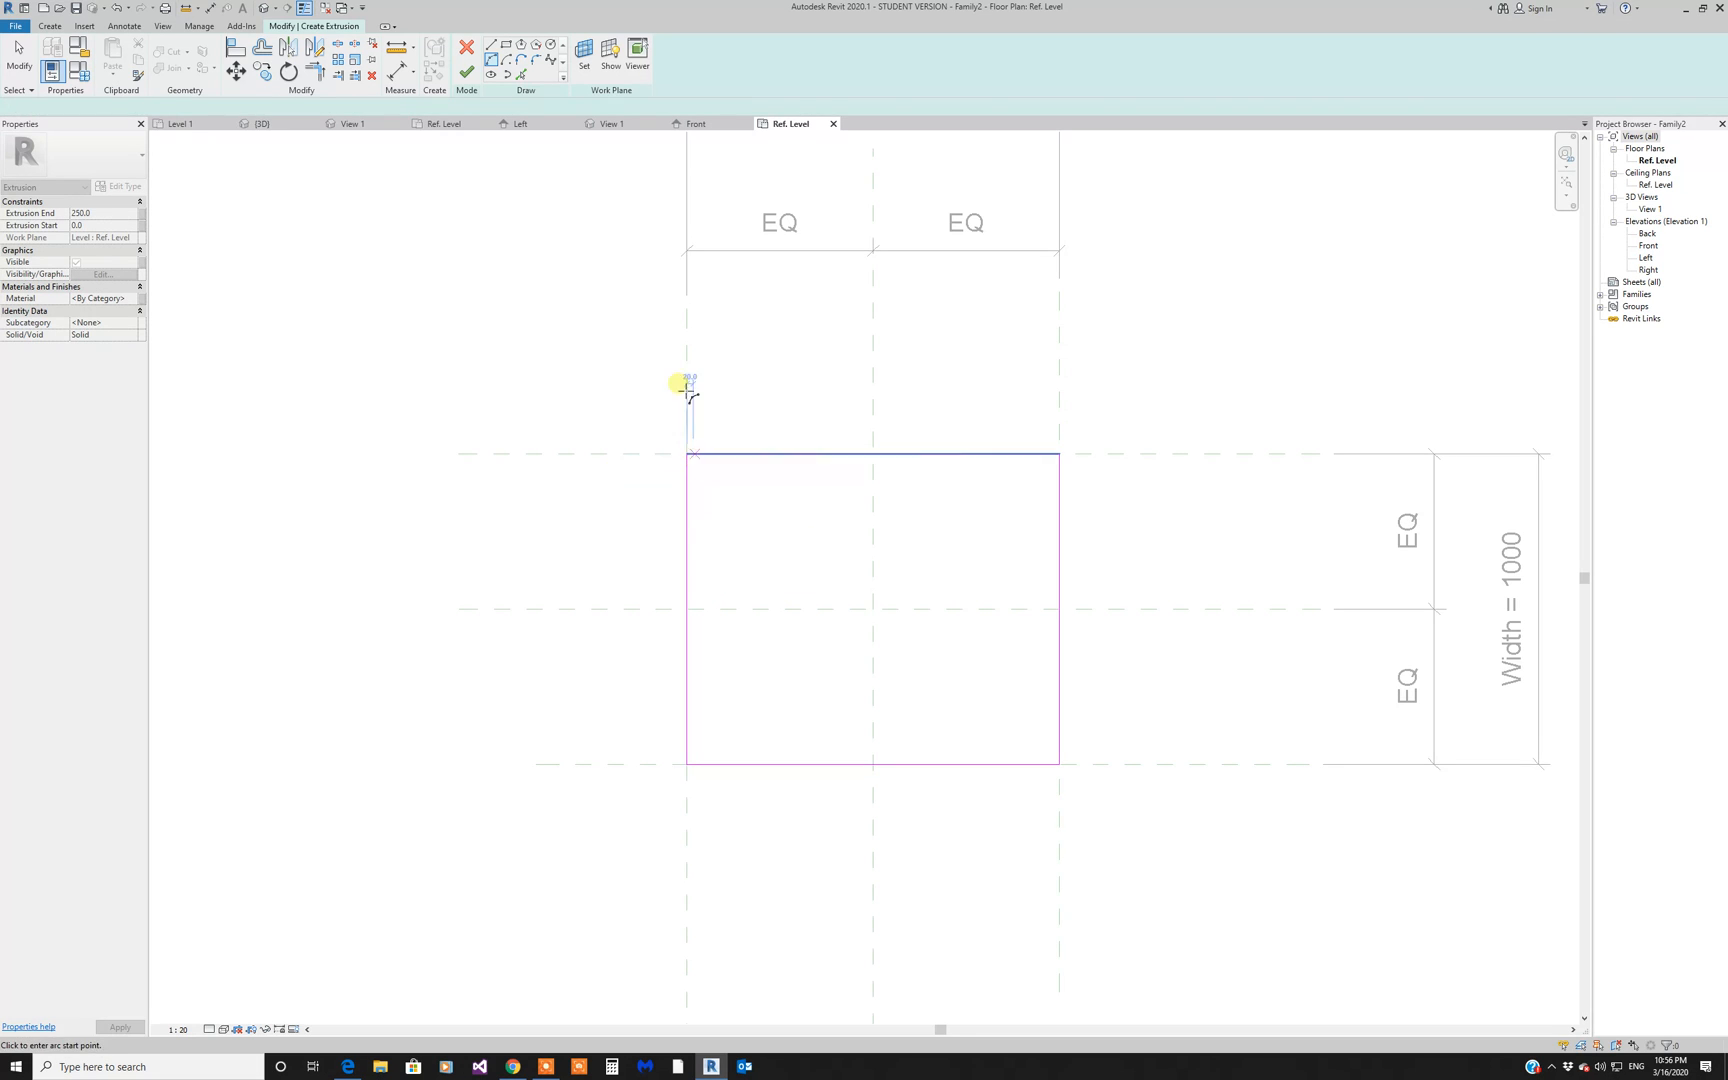
pyautogui.click(689, 479)
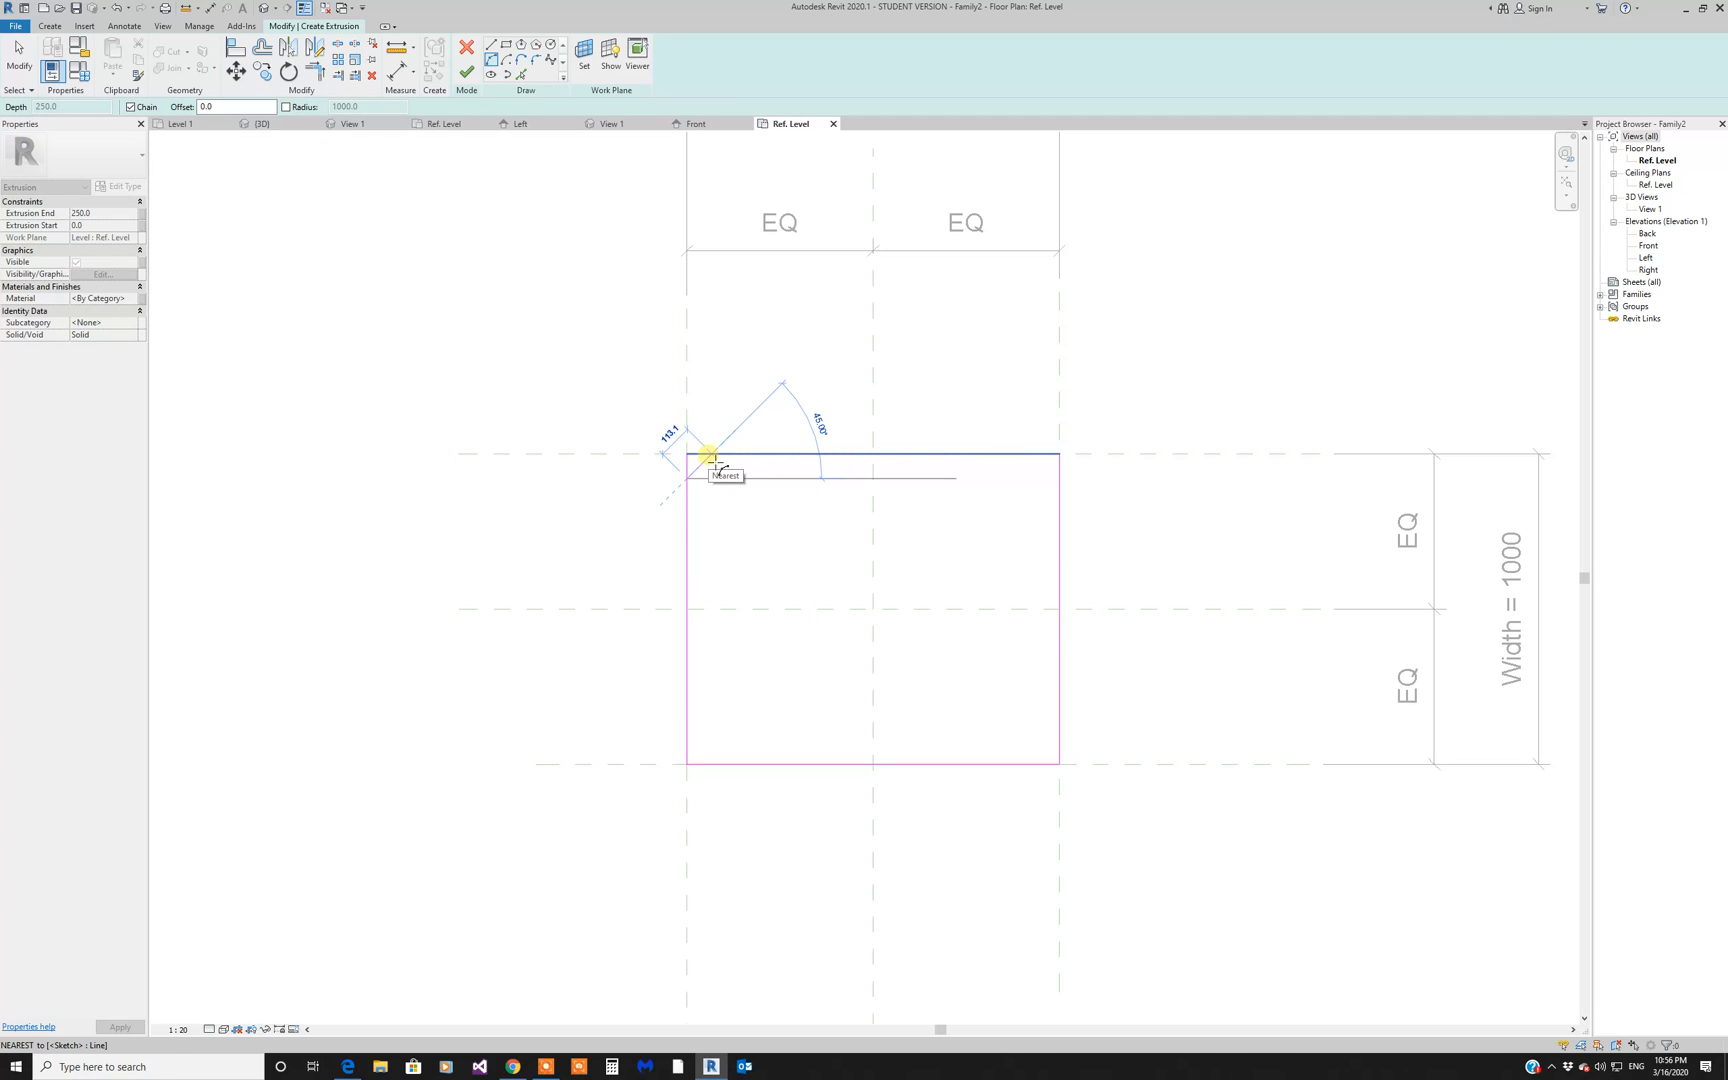
pyautogui.click(708, 456)
pyautogui.scroll(3, 710, 457)
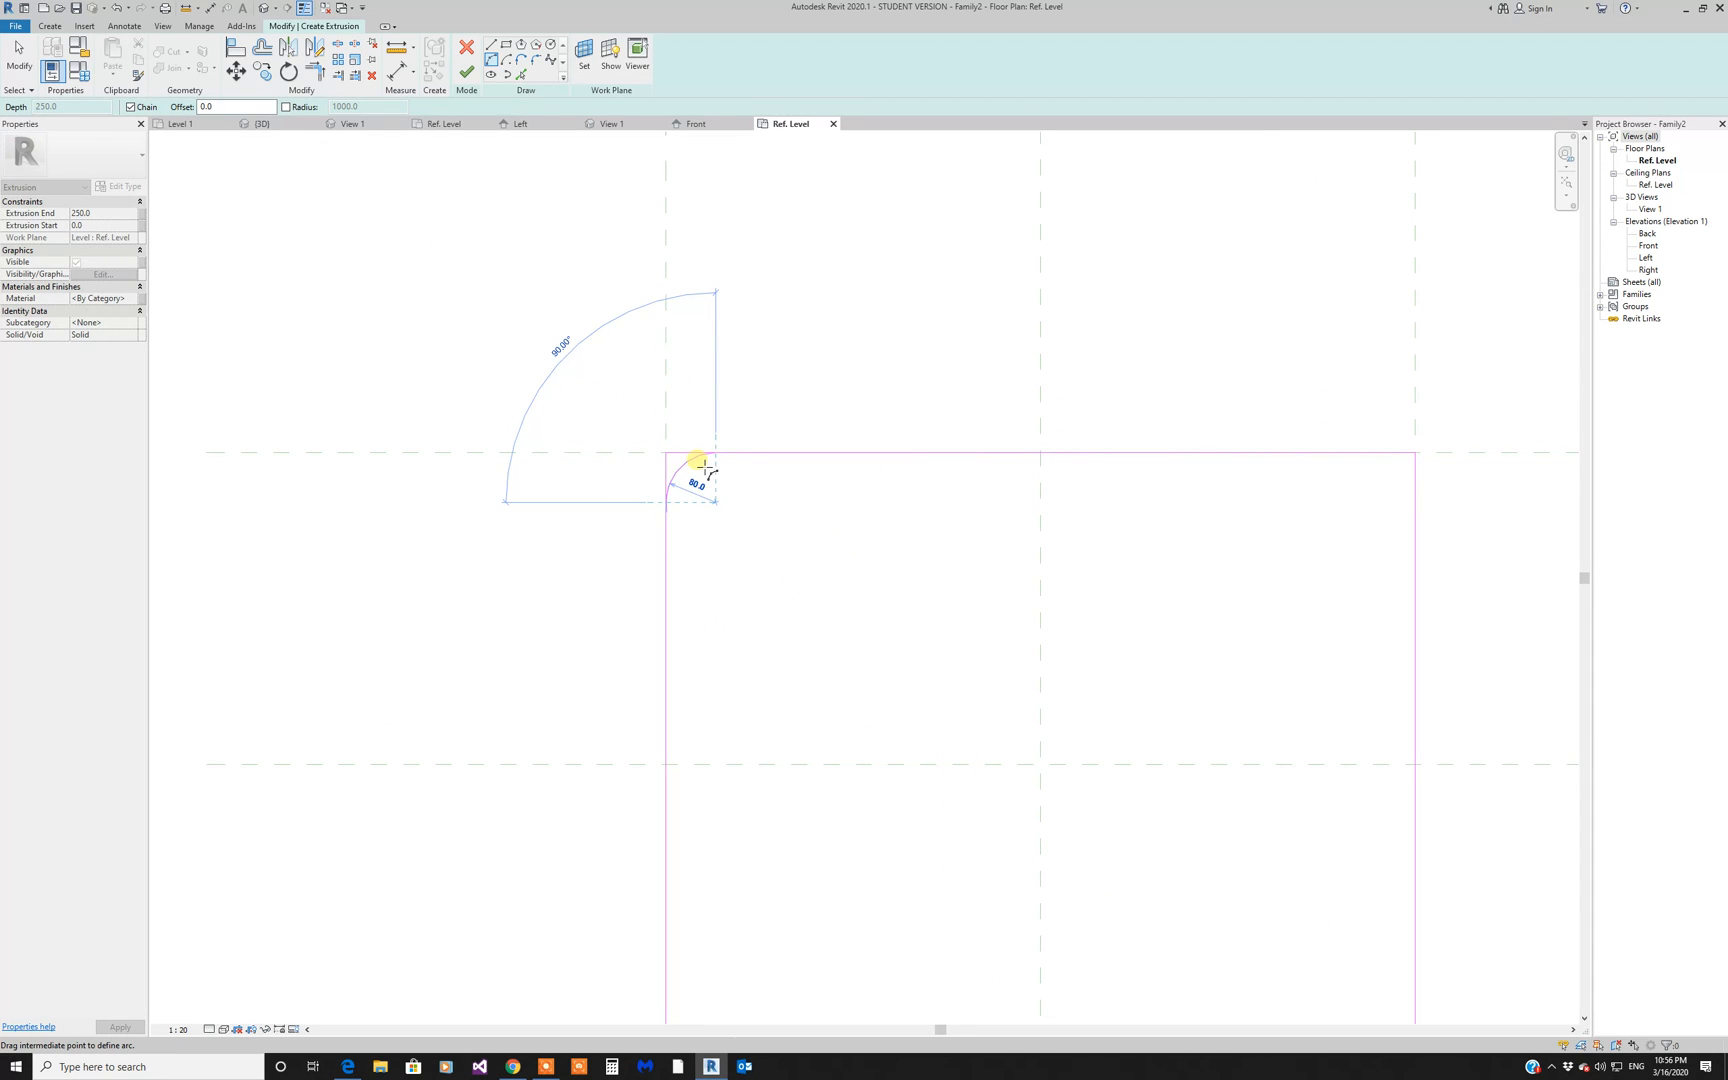
pyautogui.click(704, 468)
pyautogui.press('Escape')
pyautogui.press('Escape')
# Step: Mirror the corner arc to the rectangle's upper right corner, using an axis drawn along the vertical centre plane
pyautogui.scroll(-2, 511, 348)
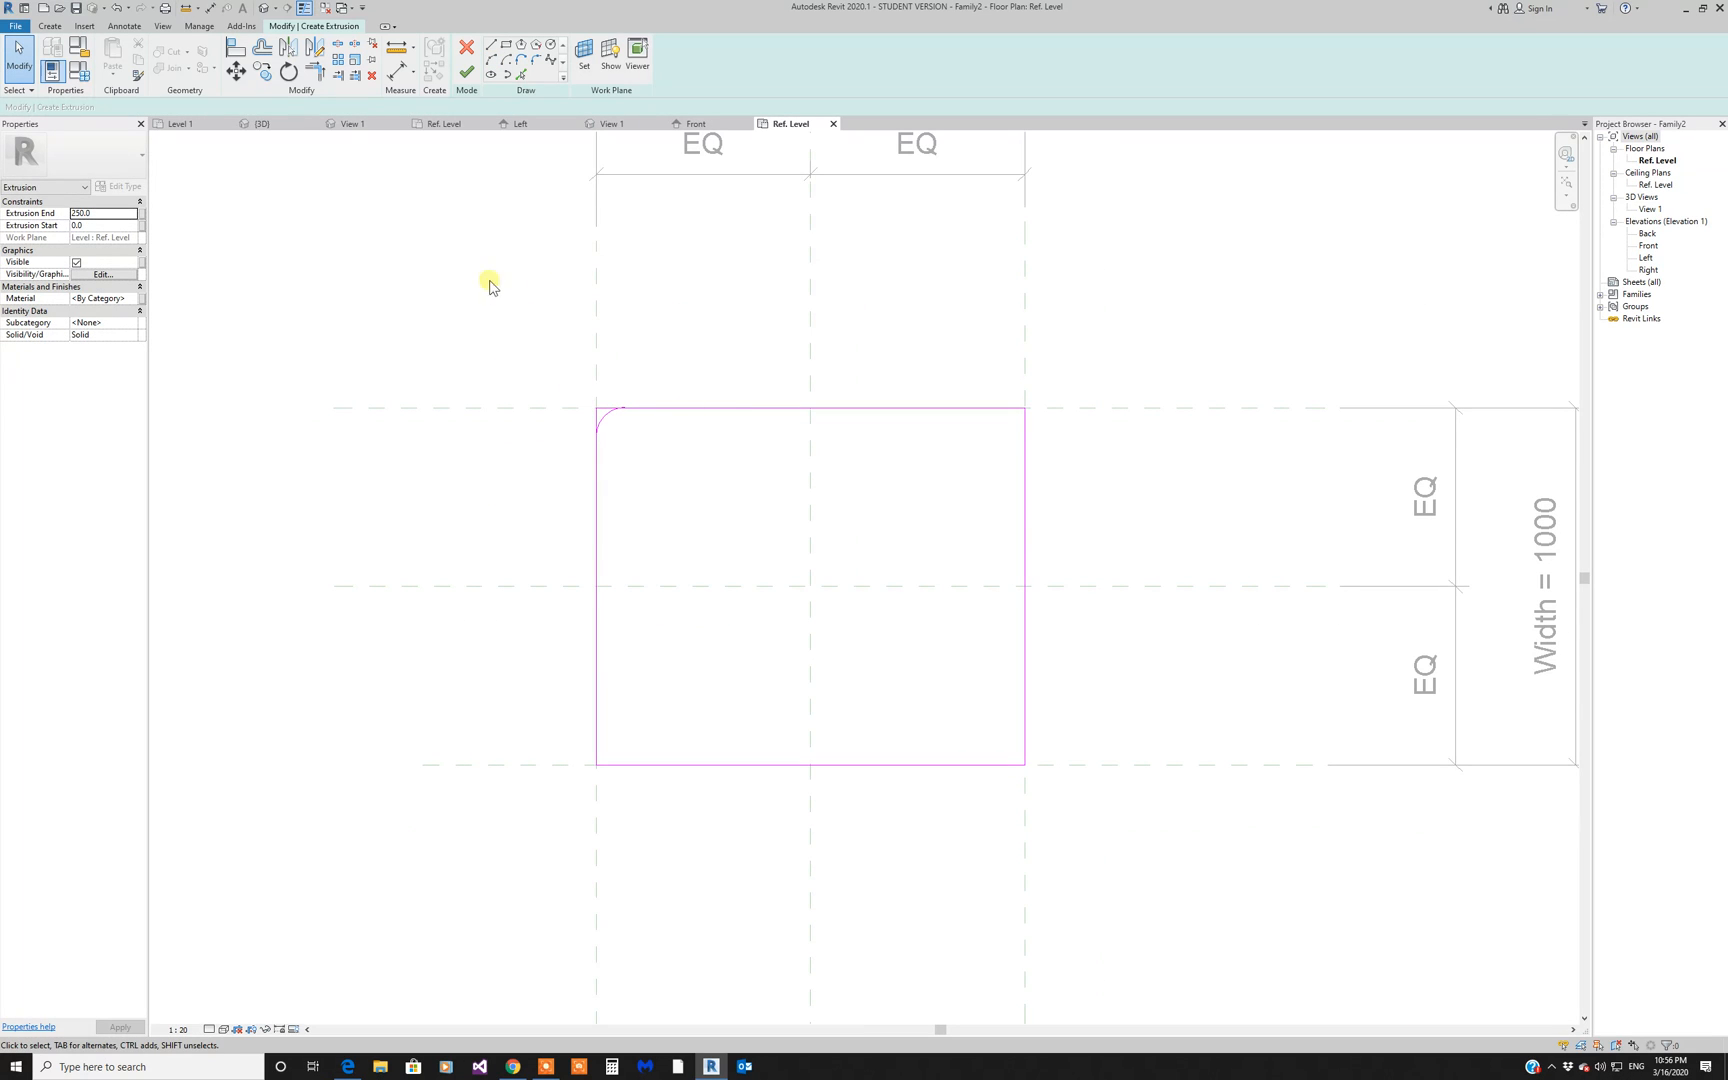
pyautogui.click(606, 414)
pyautogui.press('d')
pyautogui.press('m')
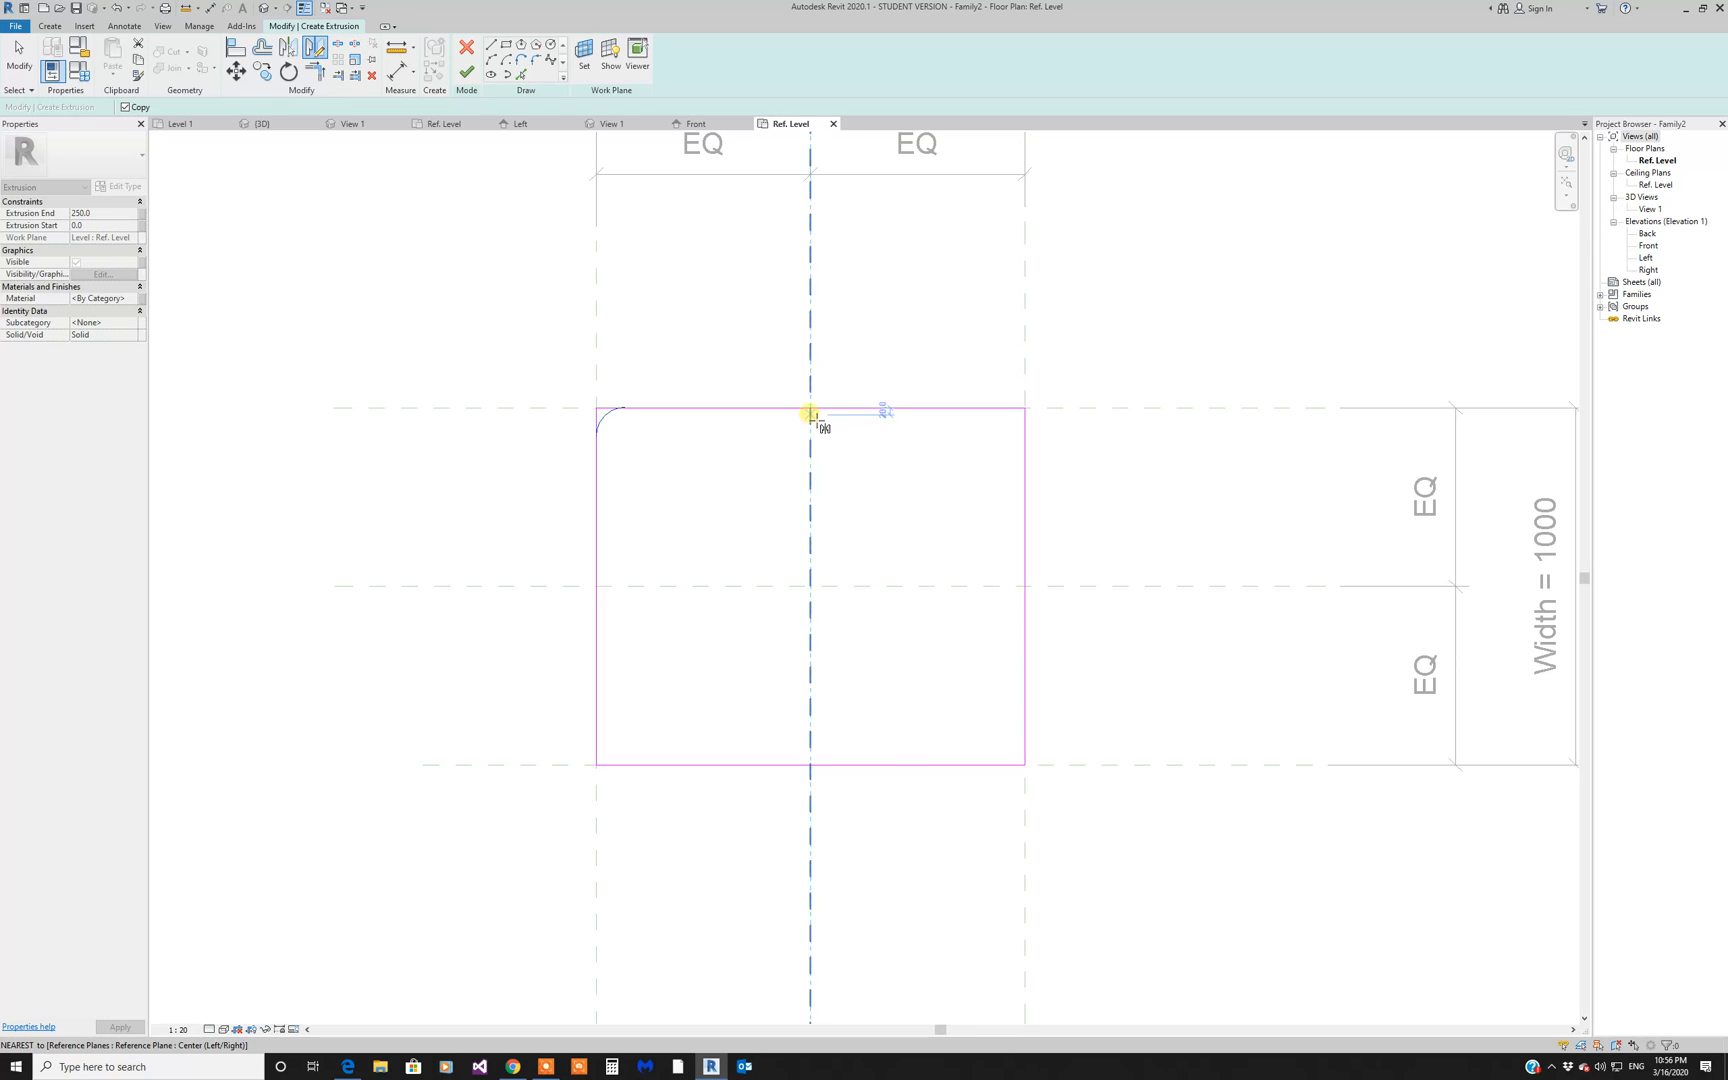
pyautogui.click(811, 408)
pyautogui.click(811, 586)
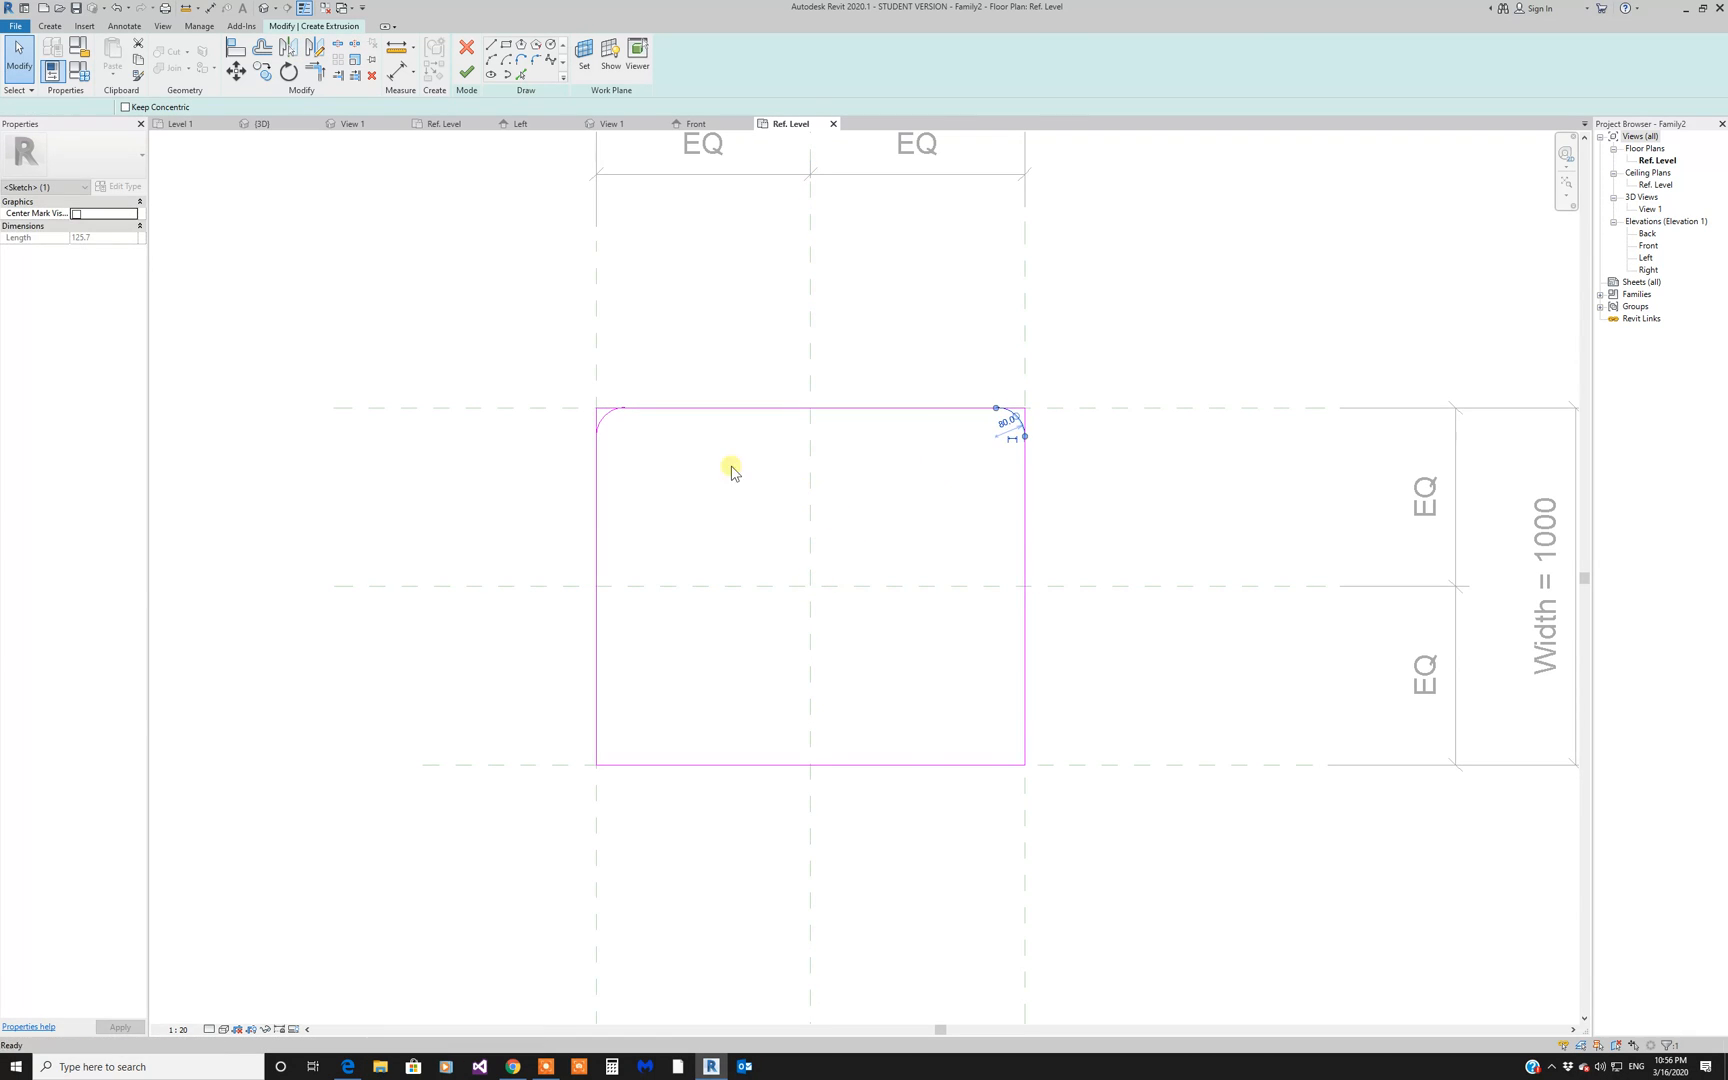
pyautogui.click(610, 417)
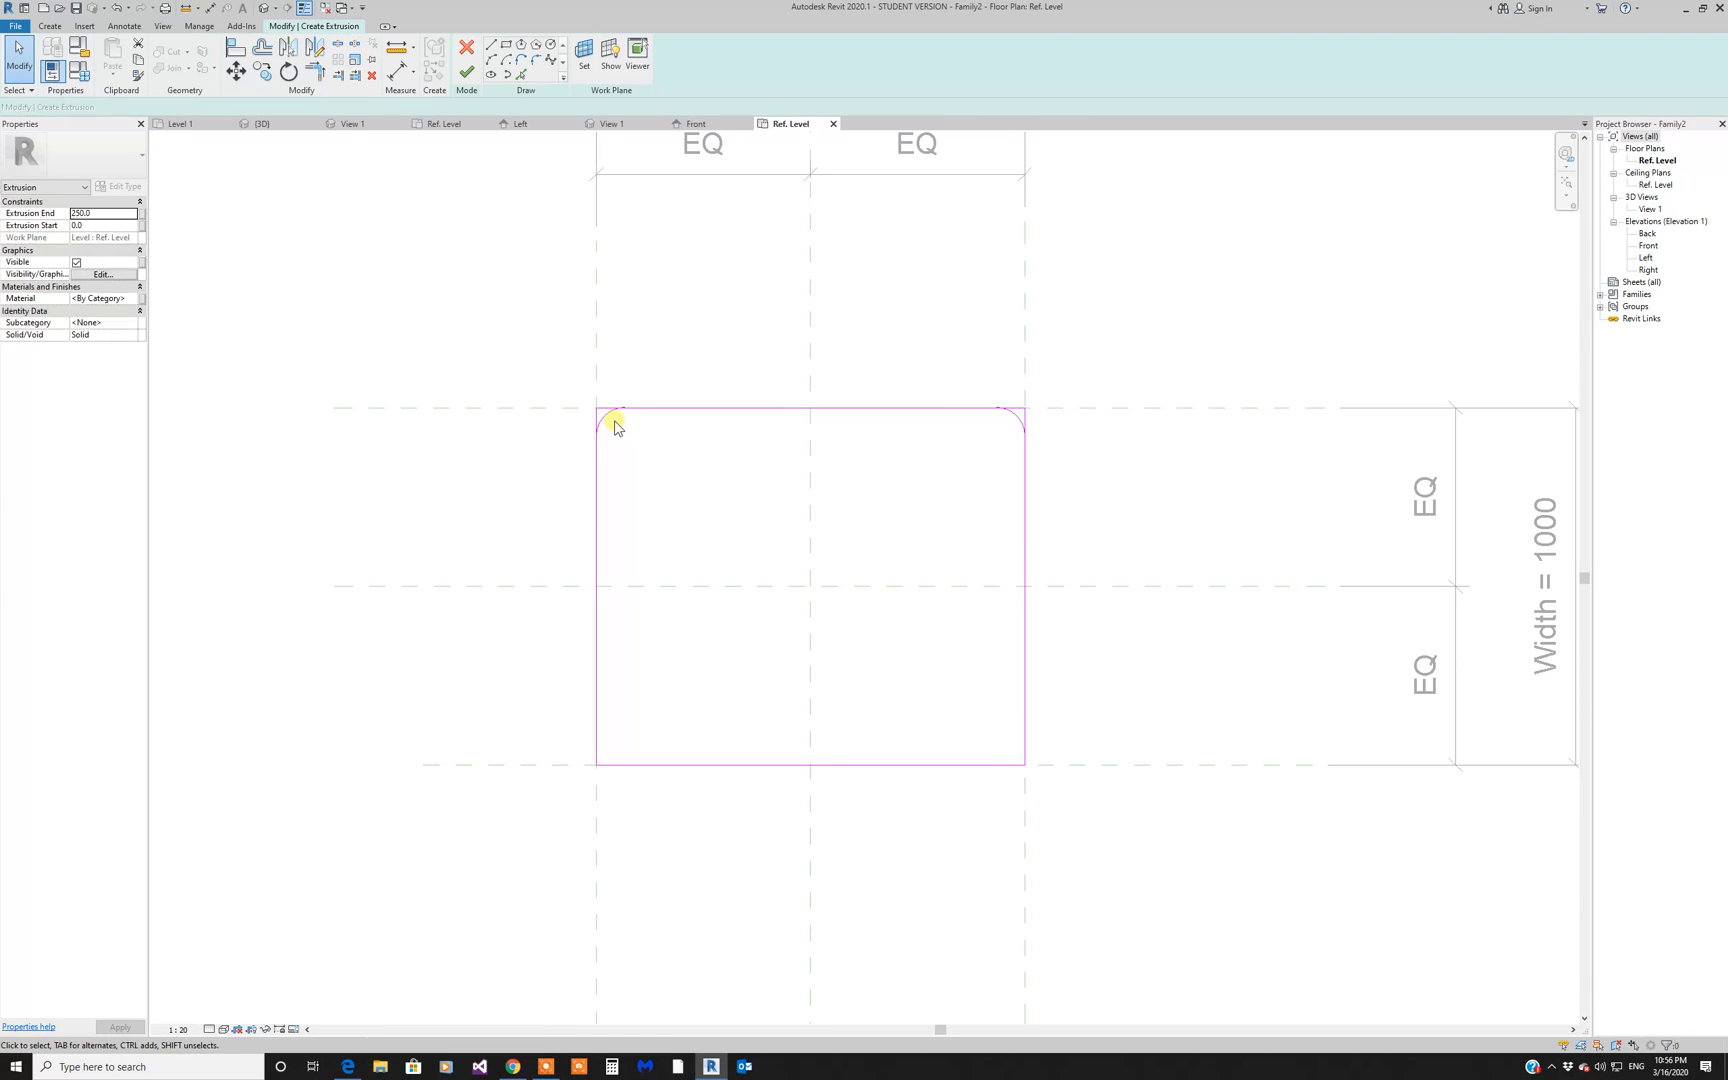
# Step: Mirror both upper corner arcs to the rectangle's lower corners about the horizontal centre reference plane
pyautogui.keyDown('ctrl'); pyautogui.click(1009, 438); pyautogui.keyUp('ctrl')
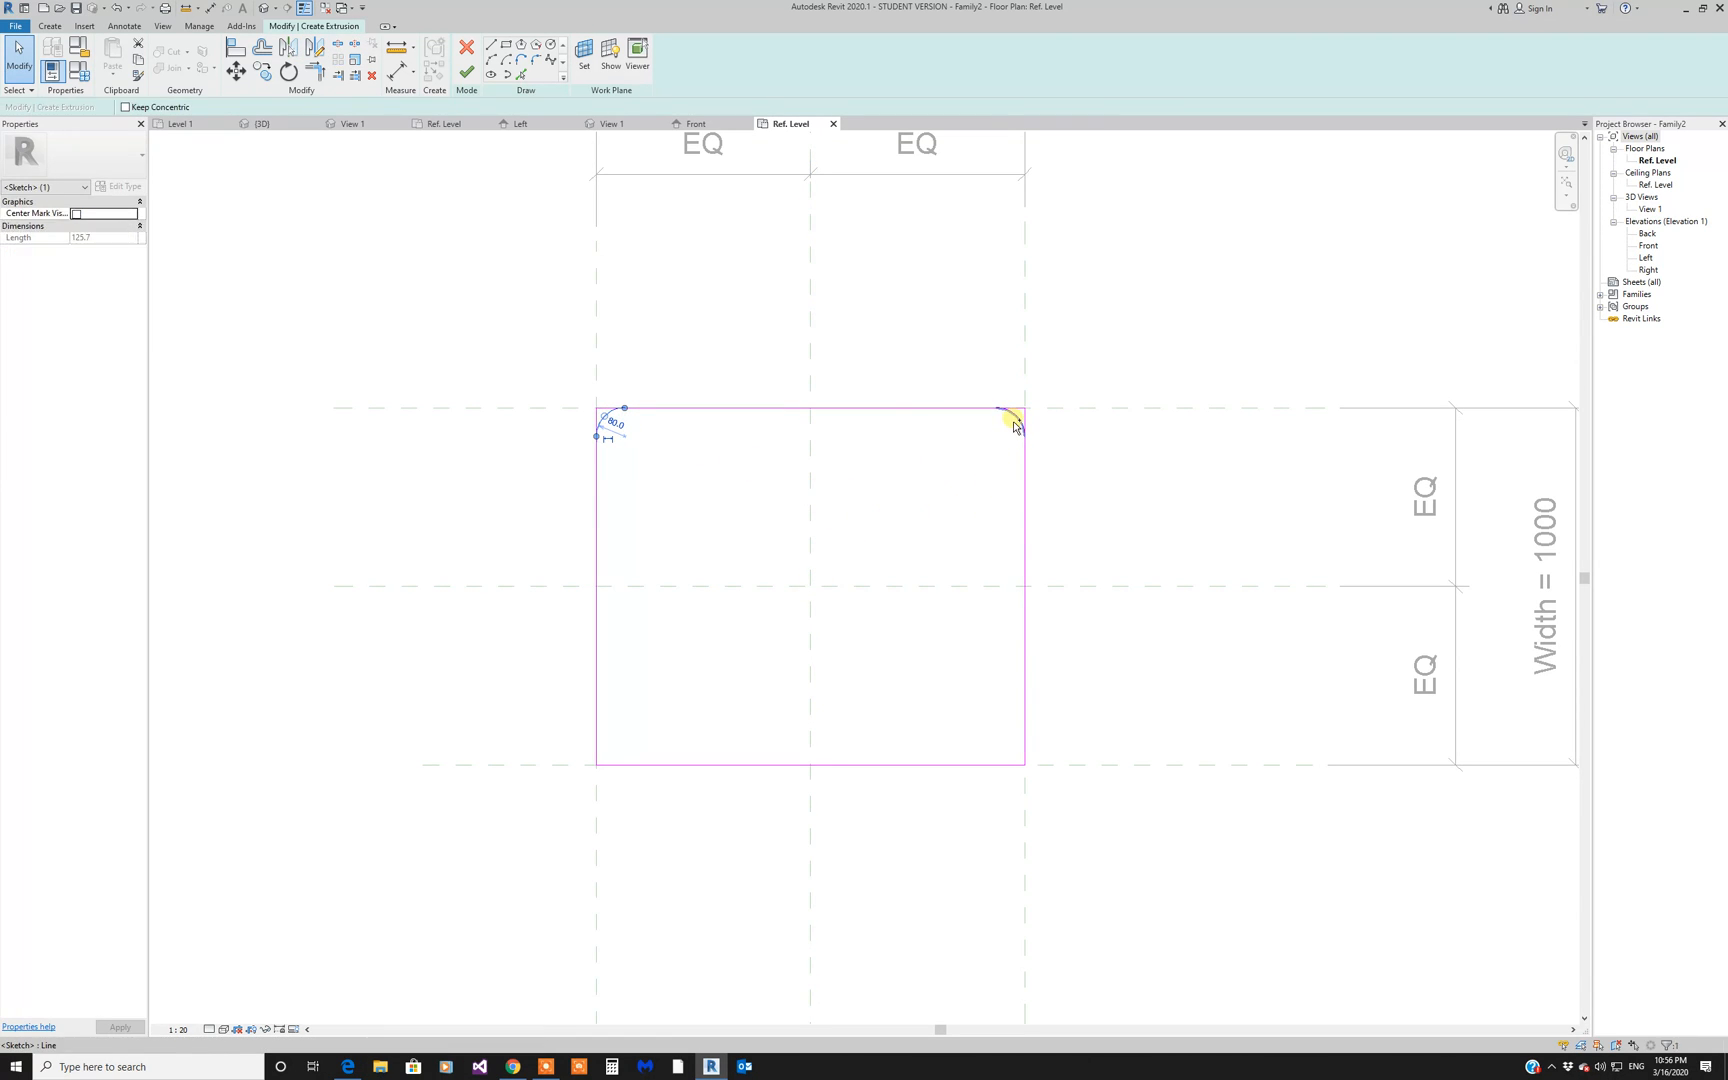
pyautogui.click(316, 52)
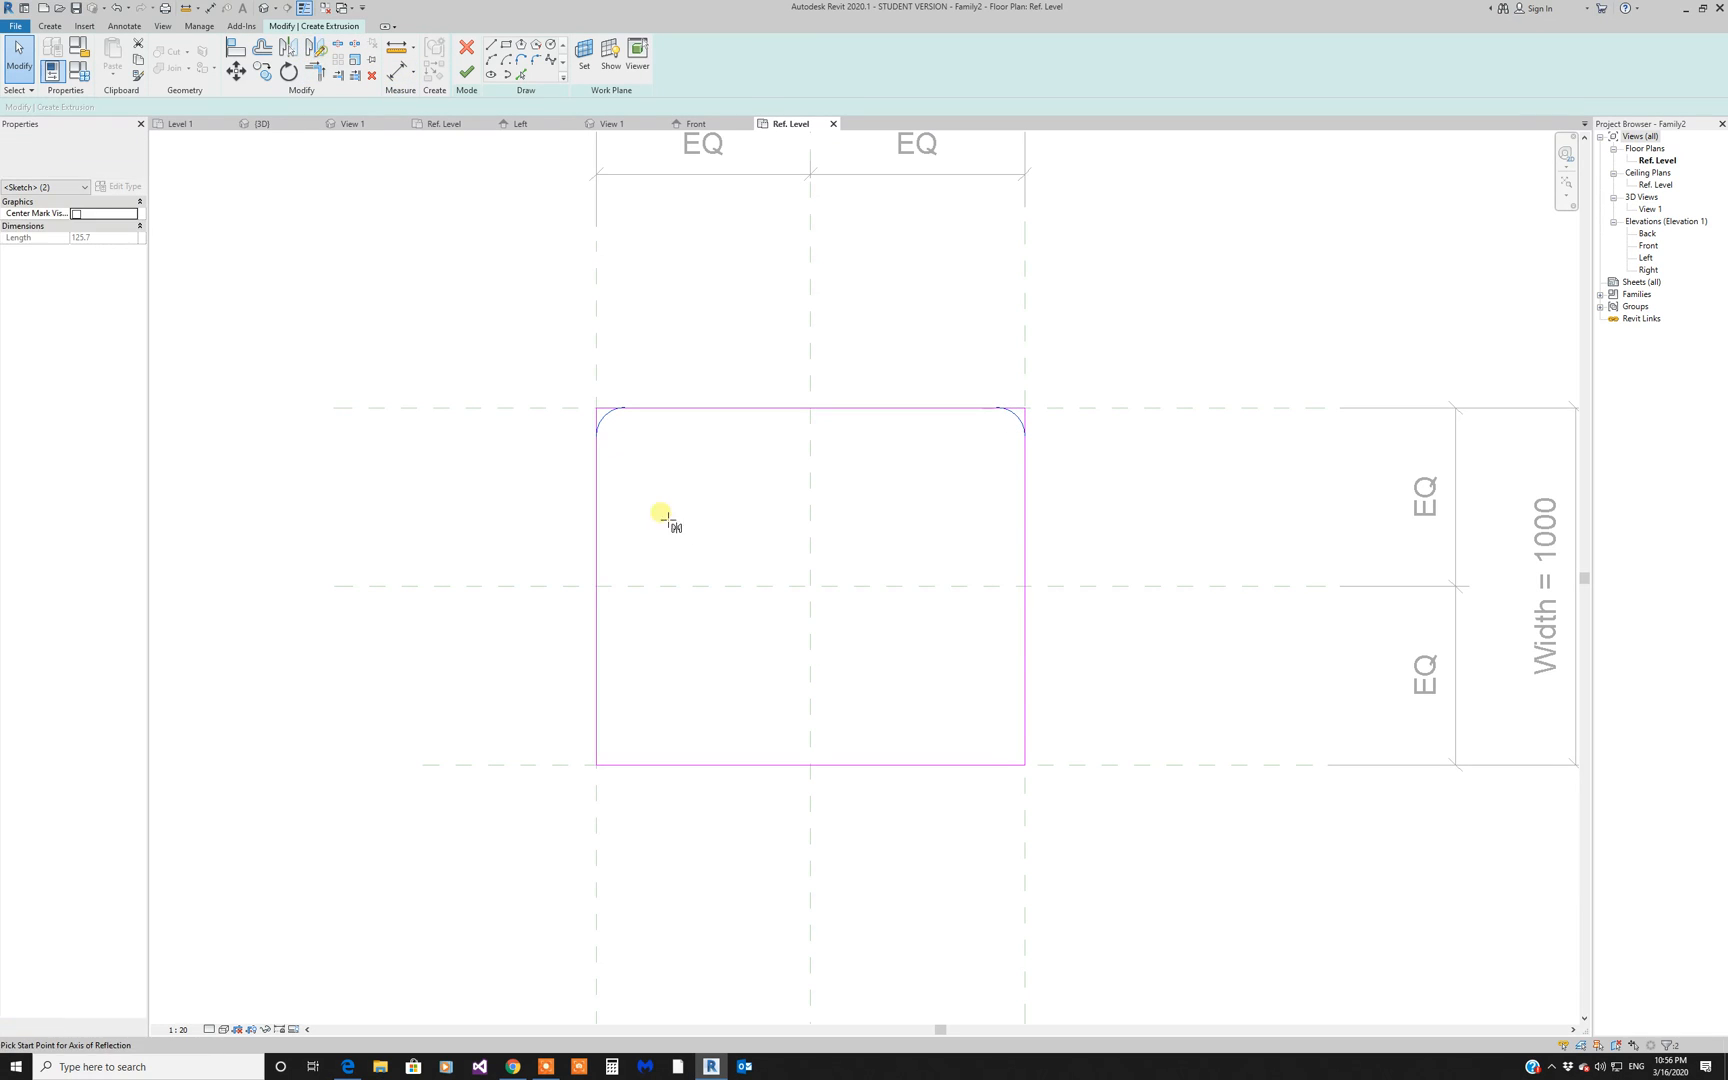
pyautogui.click(912, 587)
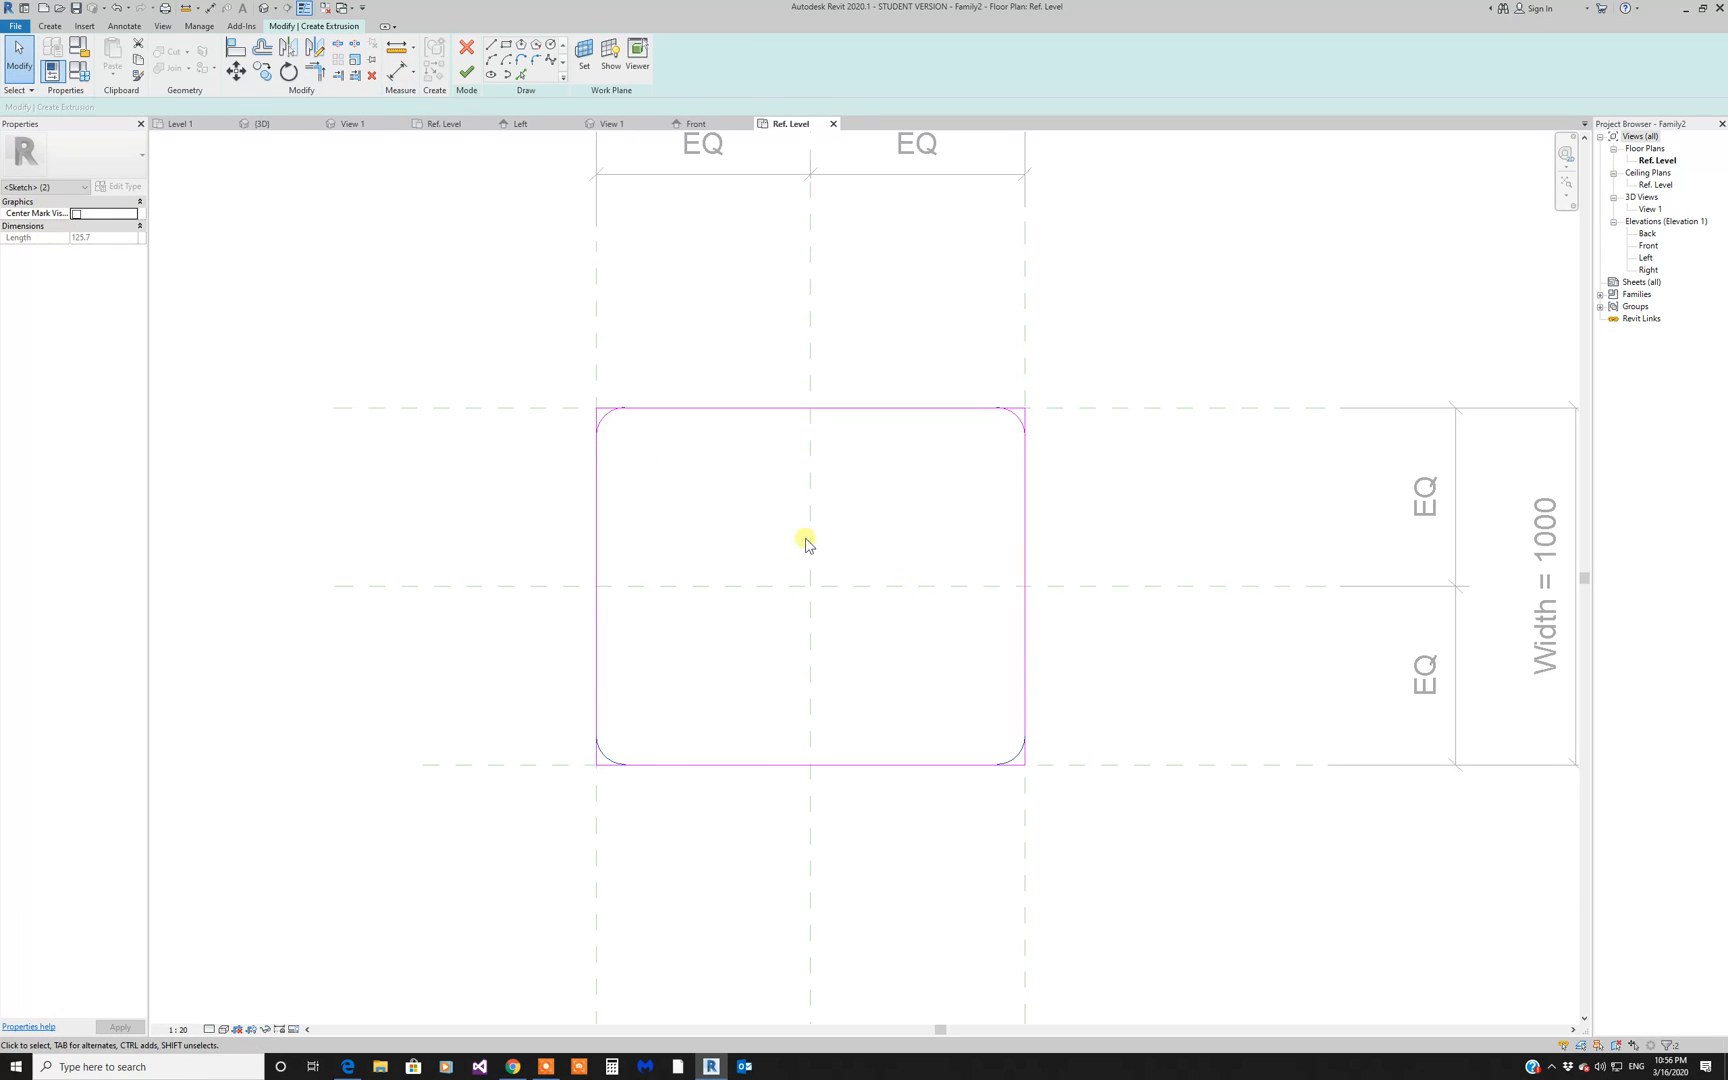
# Step: Trim the rectangle's edges to the four corner arcs, leaving one closed rounded outline
pyautogui.click(316, 70)
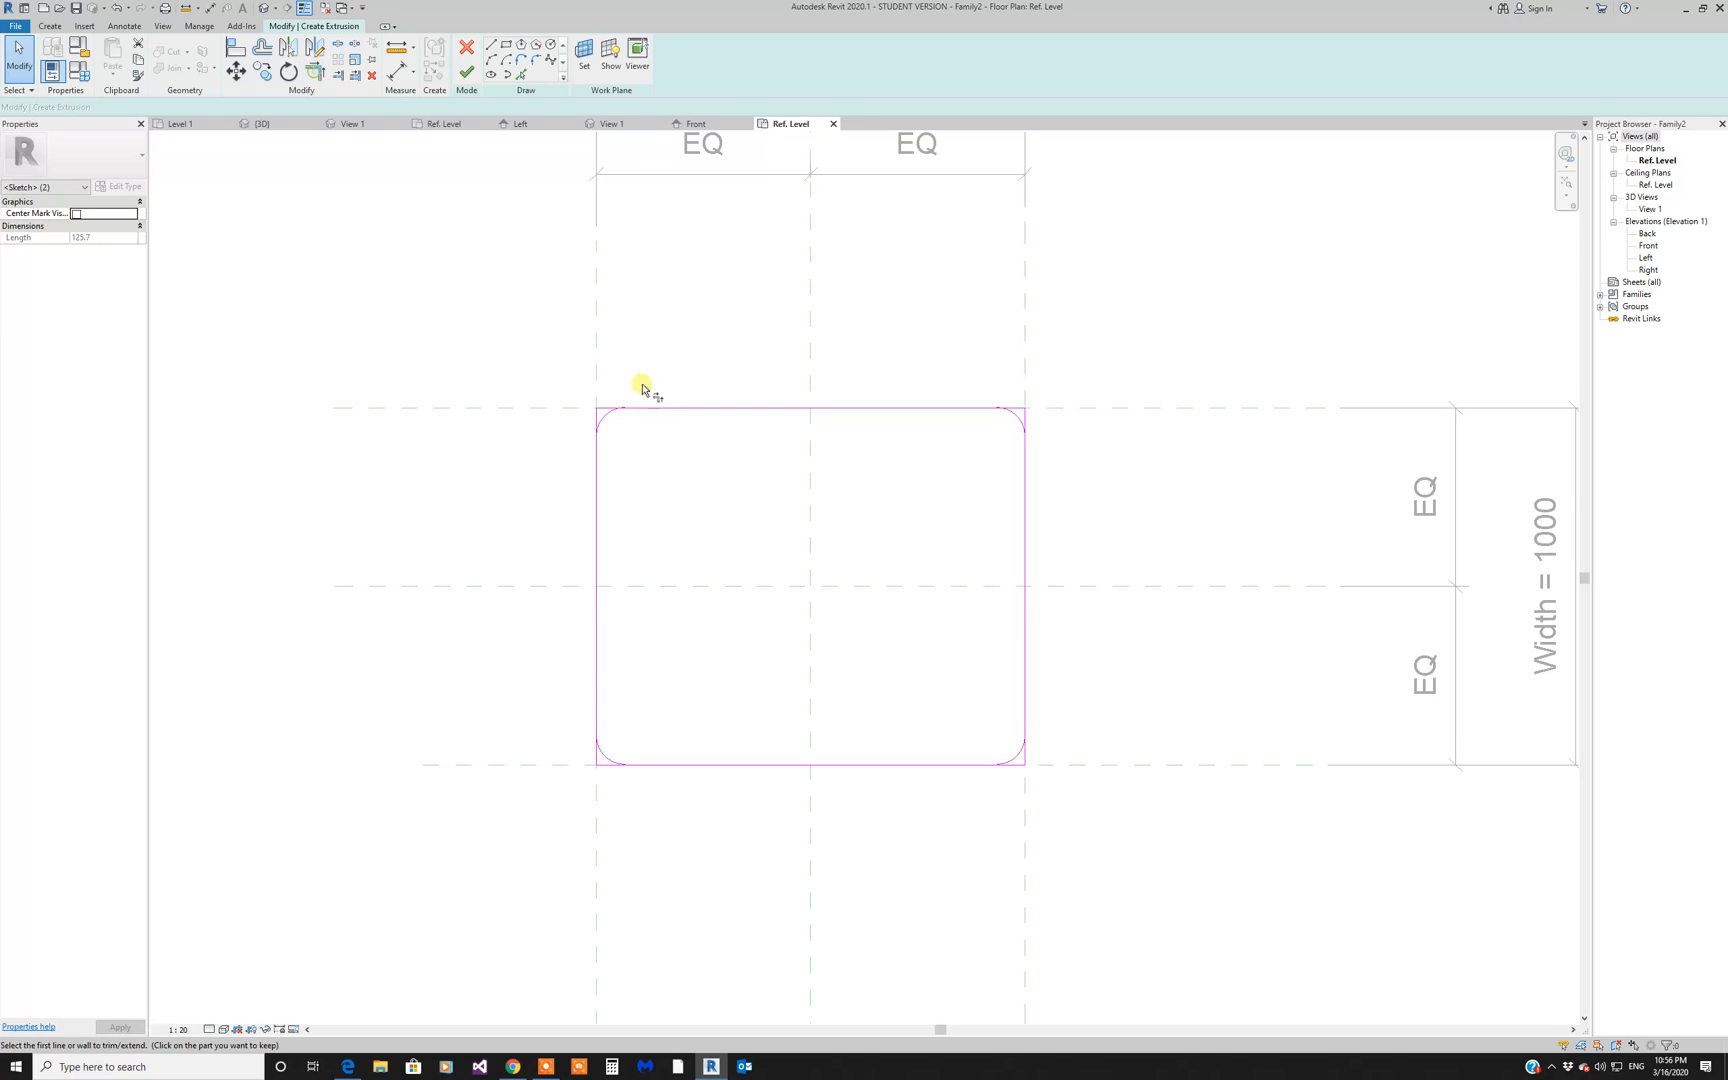
pyautogui.click(600, 456)
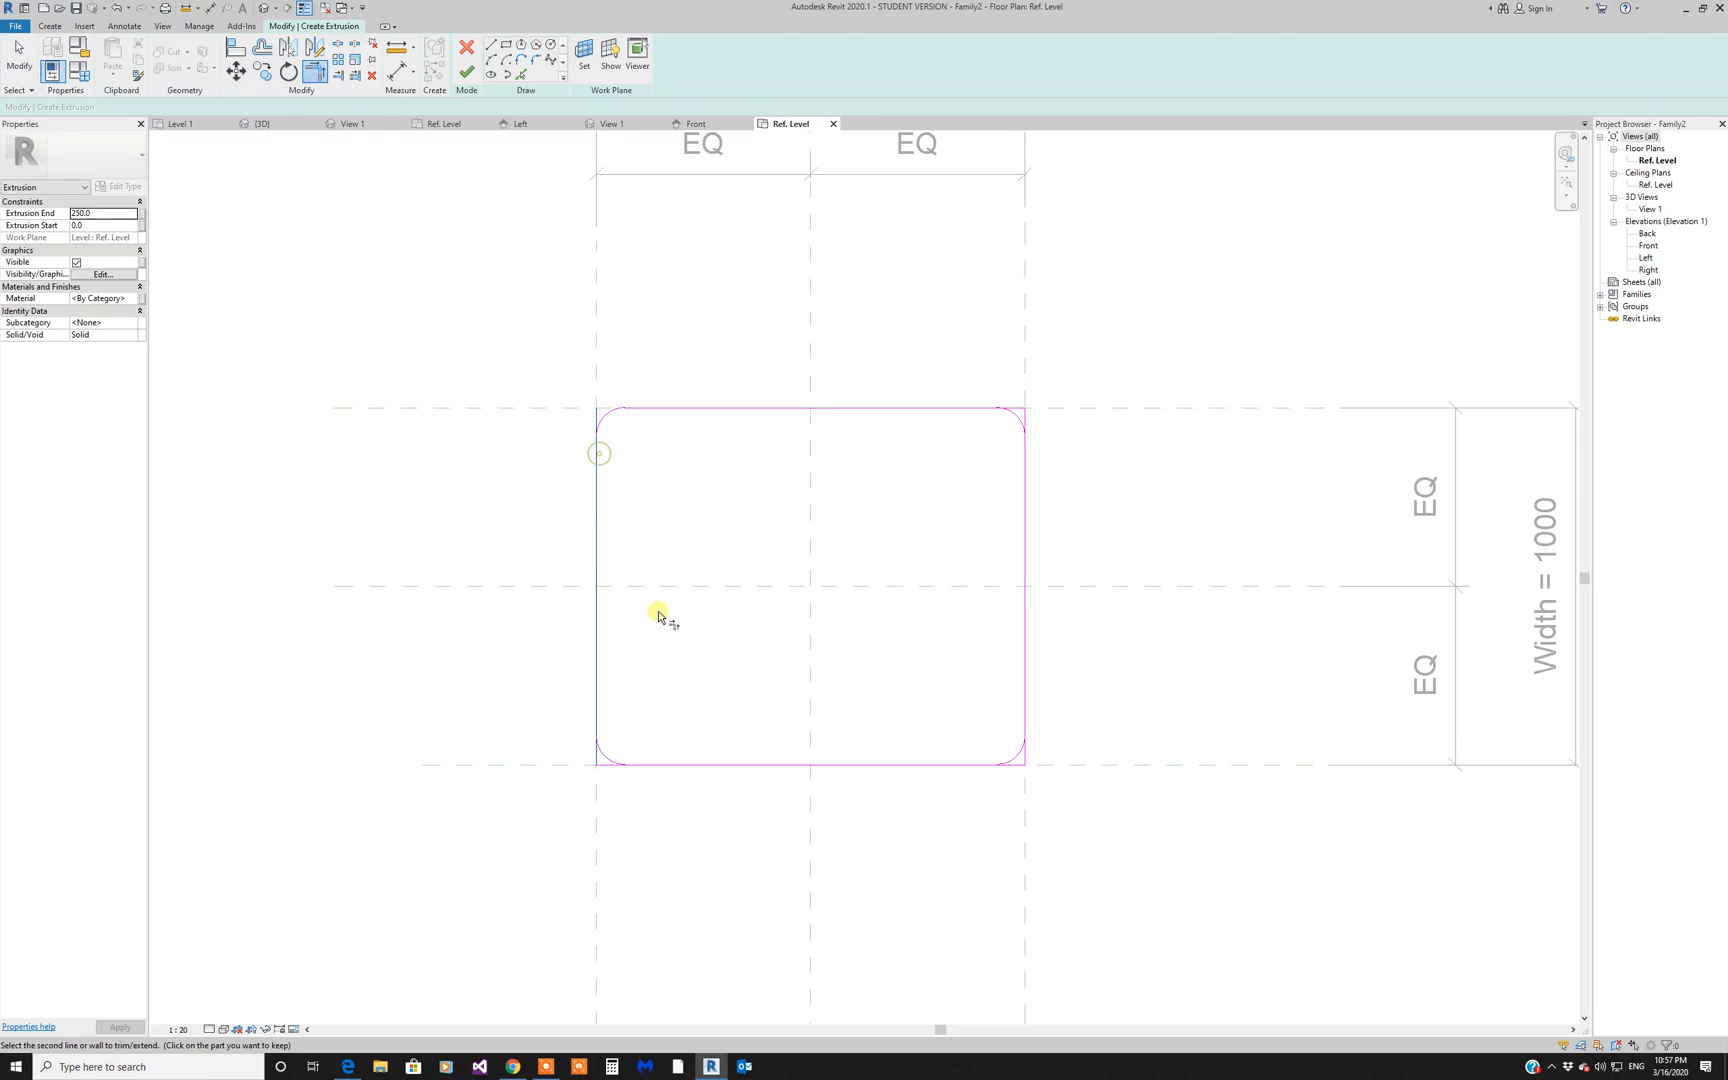
pyautogui.click(640, 765)
pyautogui.click(597, 733)
pyautogui.click(603, 752)
pyautogui.click(1025, 454)
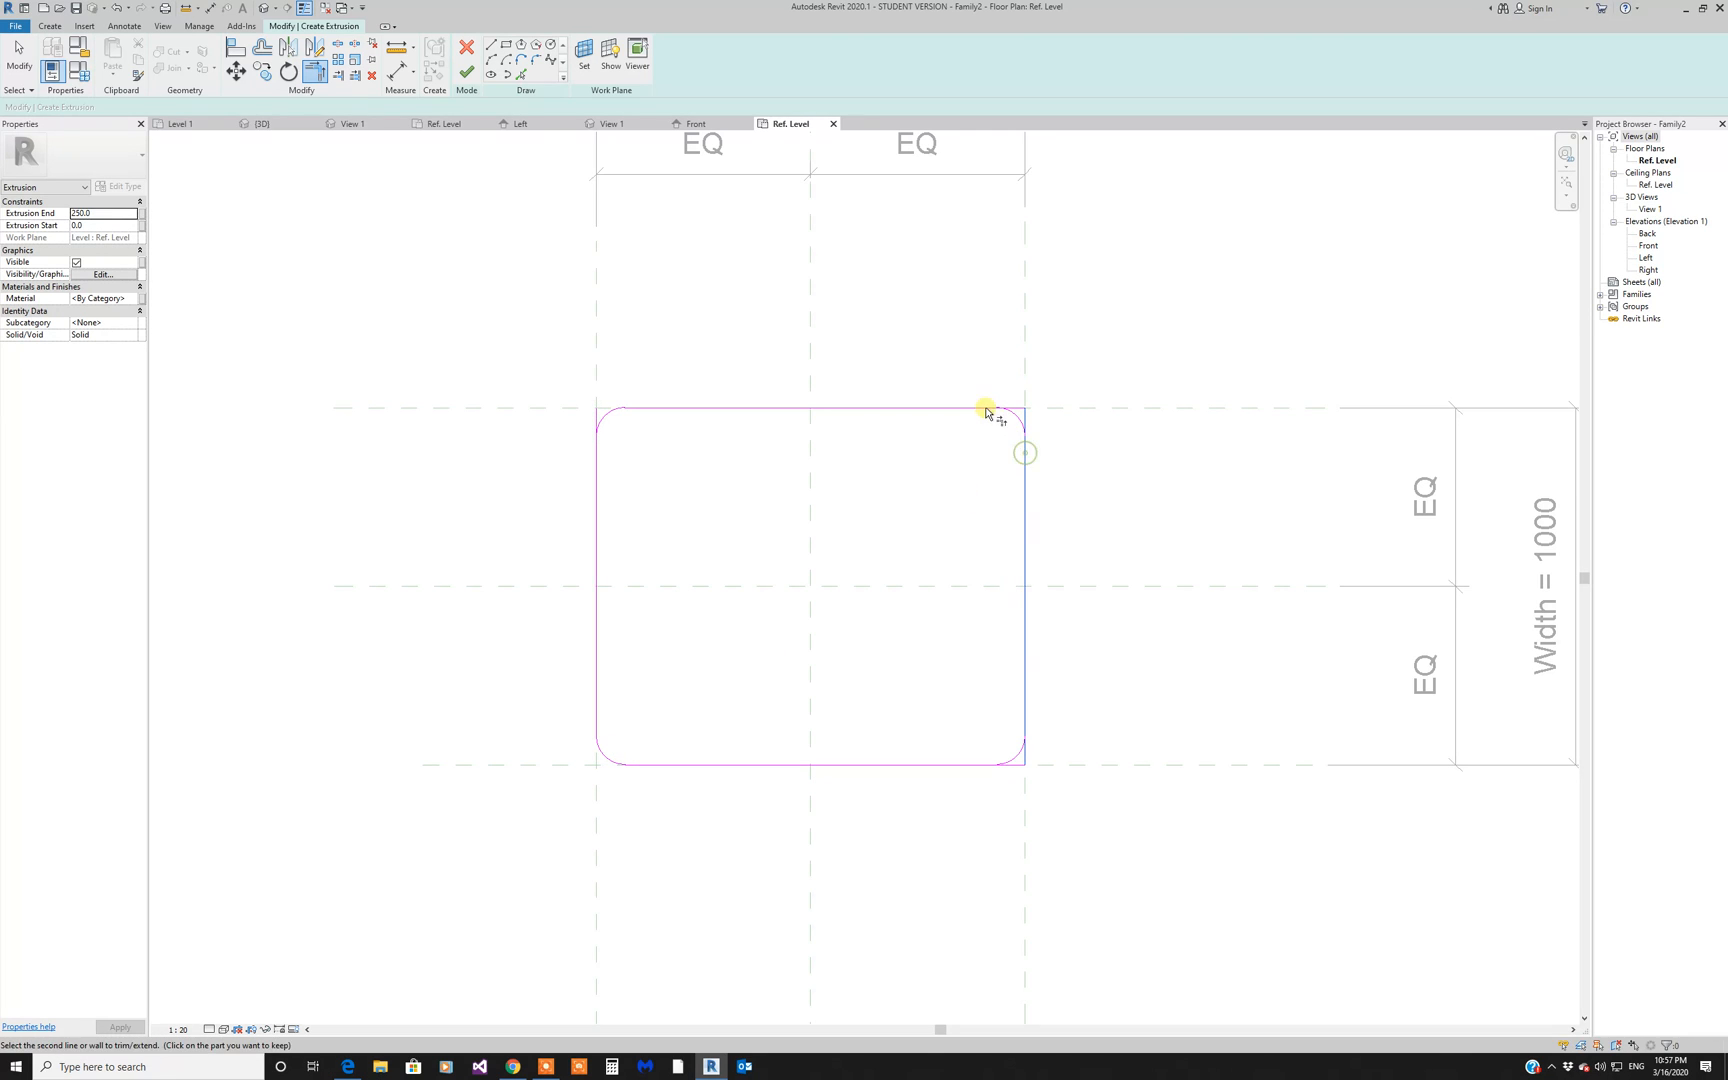
pyautogui.click(981, 407)
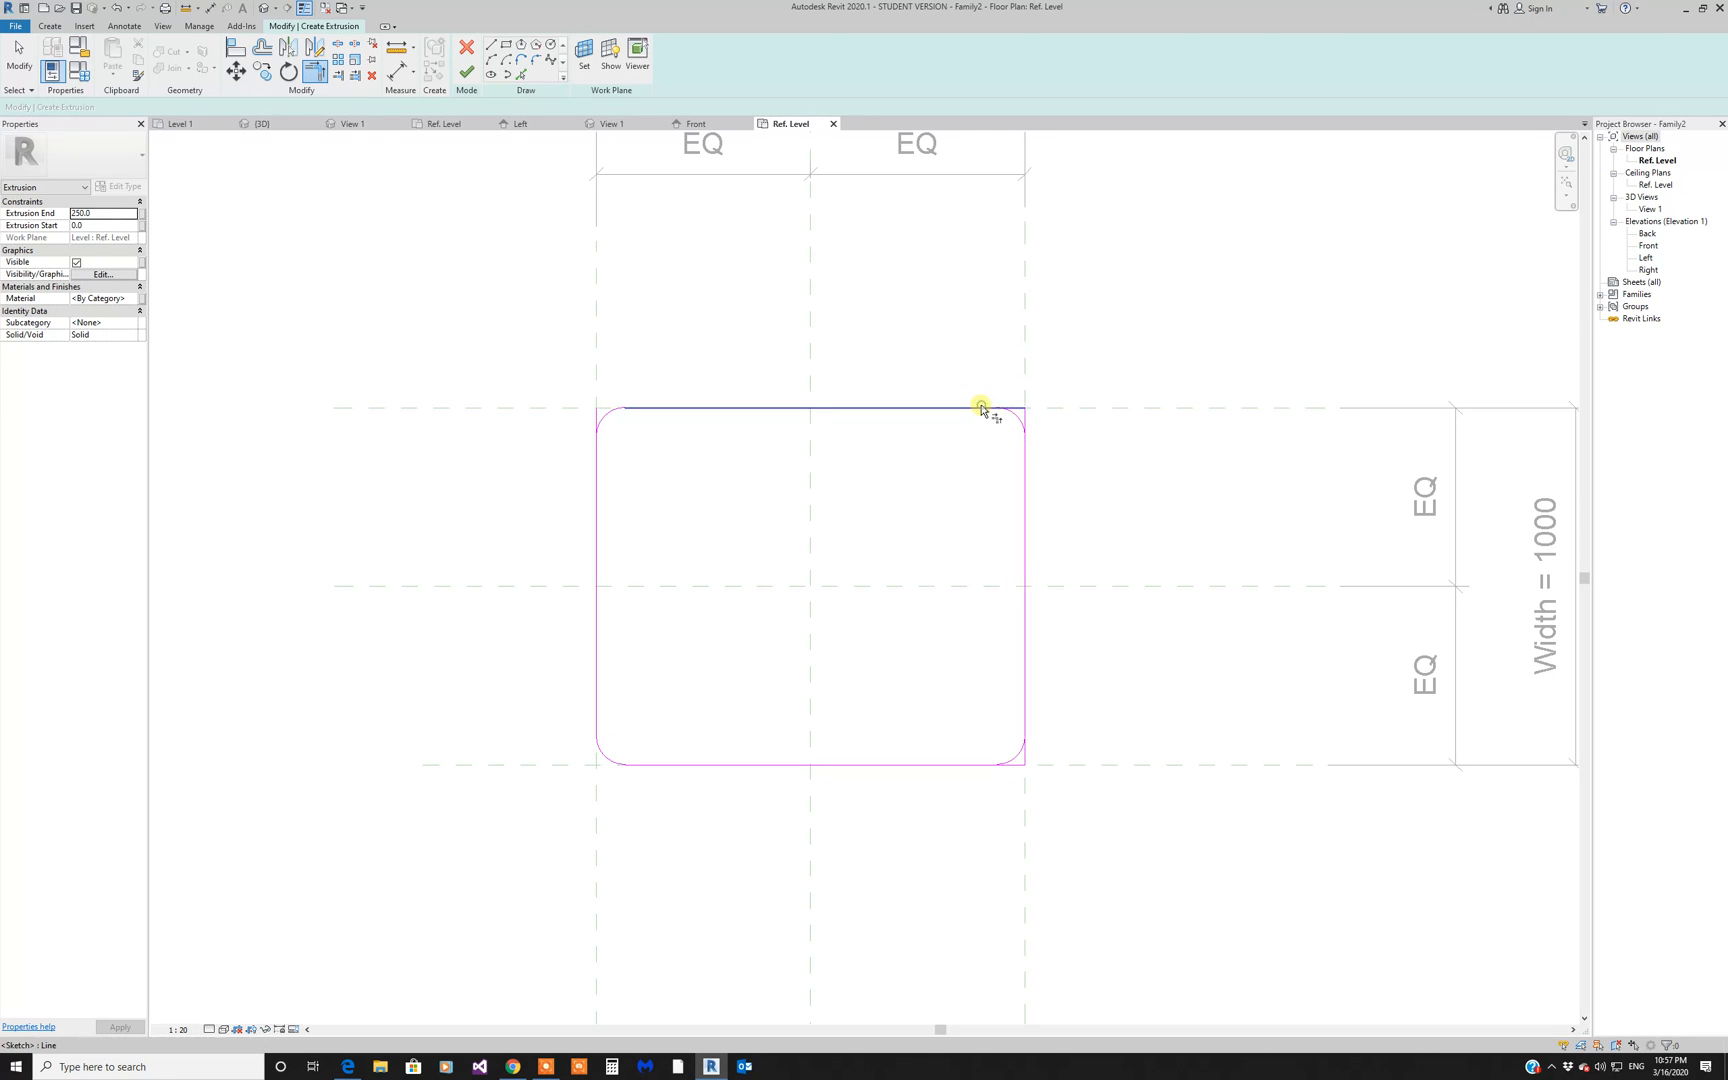
pyautogui.click(1025, 451)
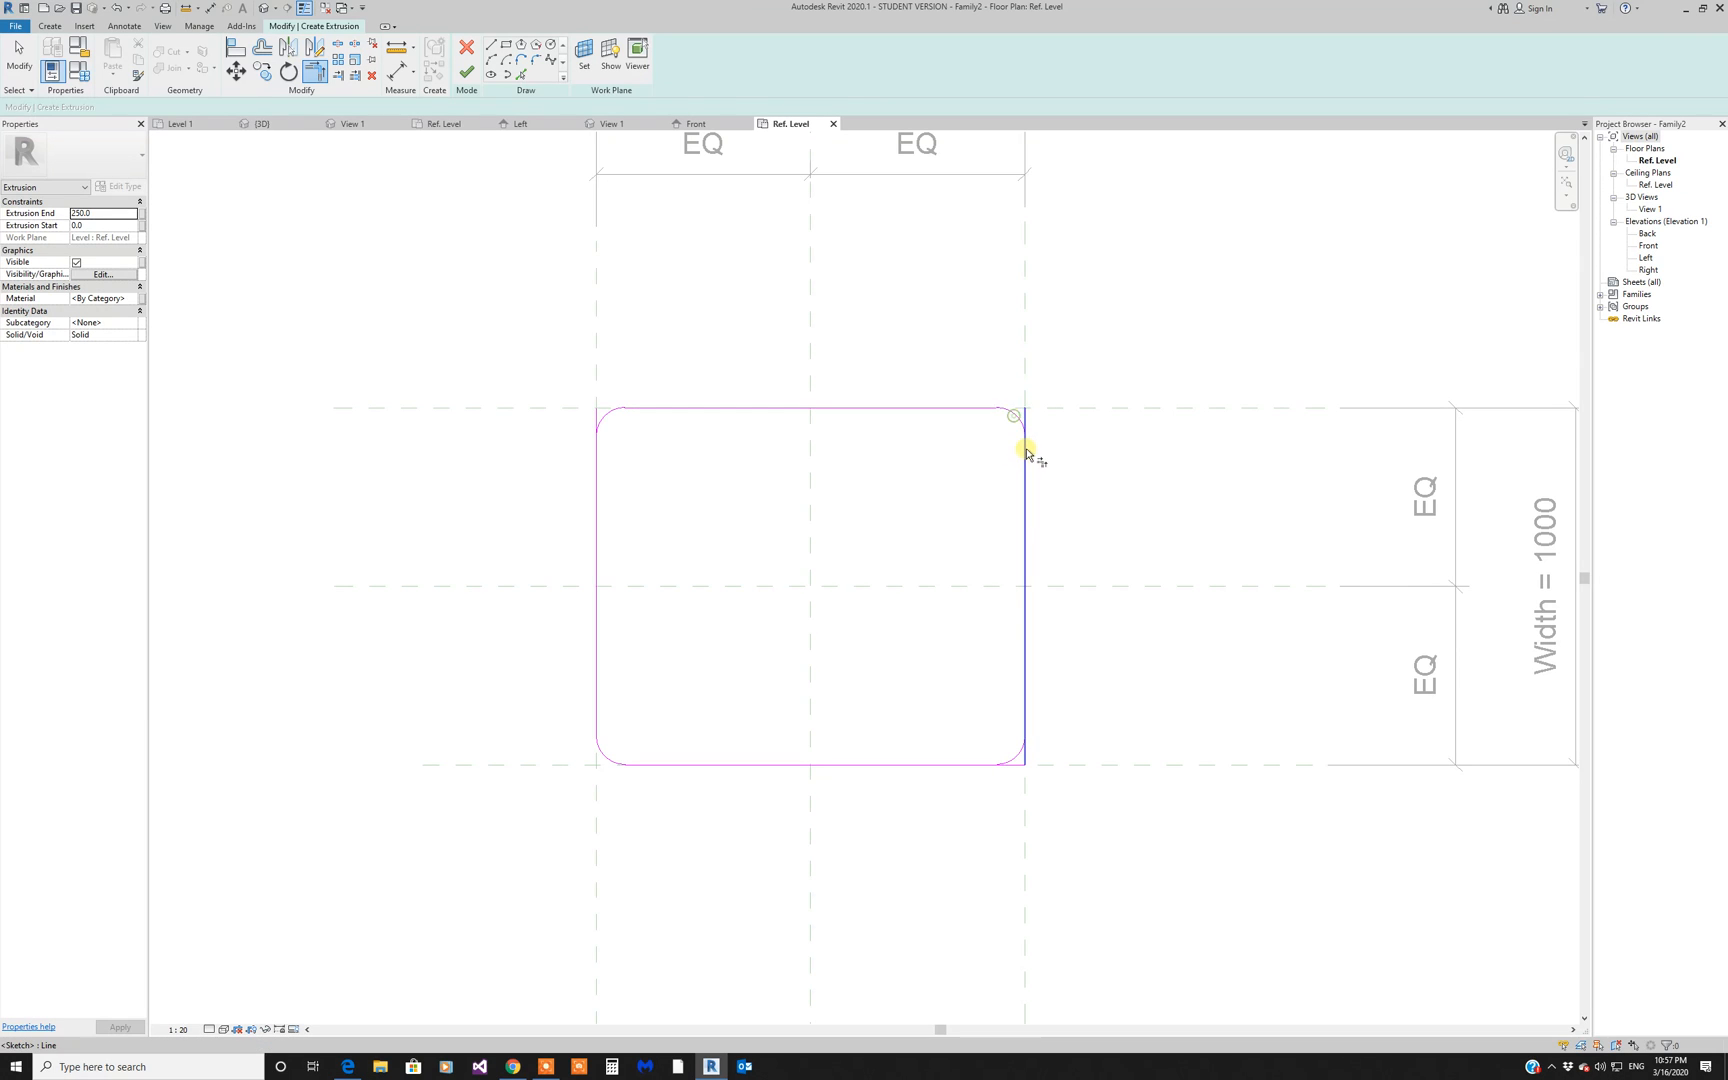
pyautogui.scroll(3, 1025, 775)
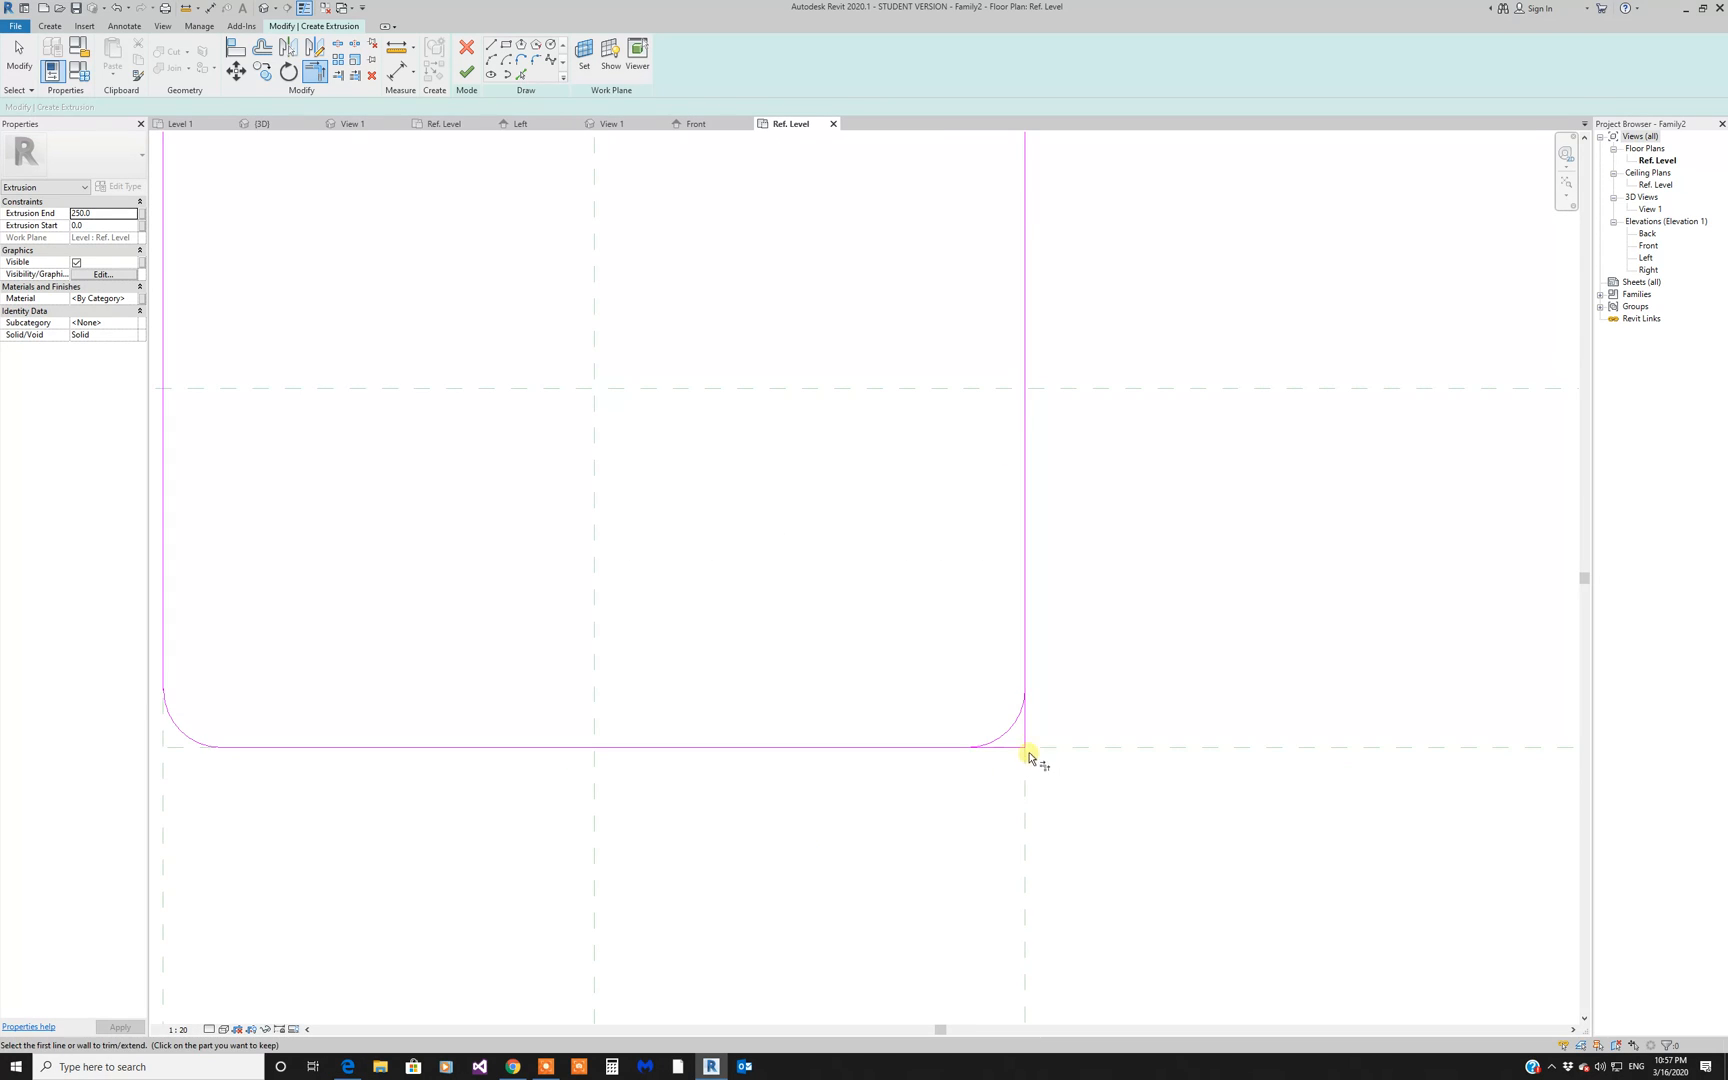
pyautogui.click(1025, 690)
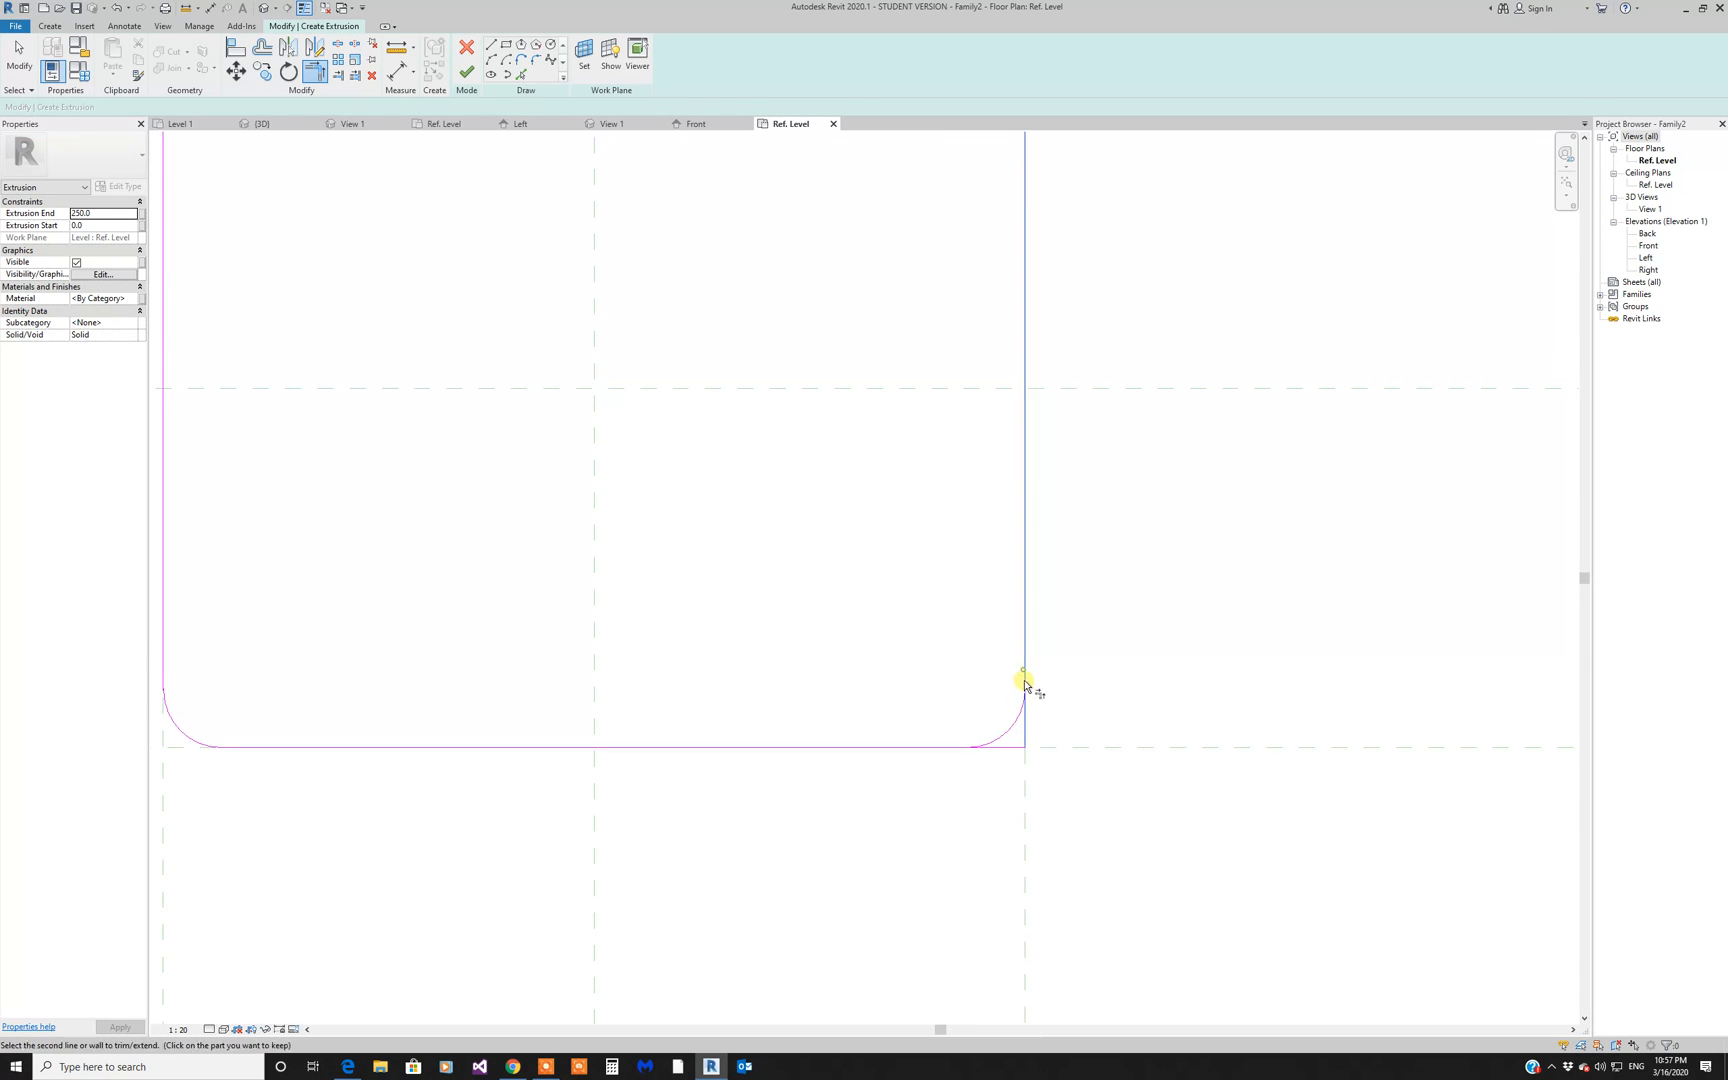
pyautogui.click(940, 746)
pyautogui.scroll(-4, 970, 730)
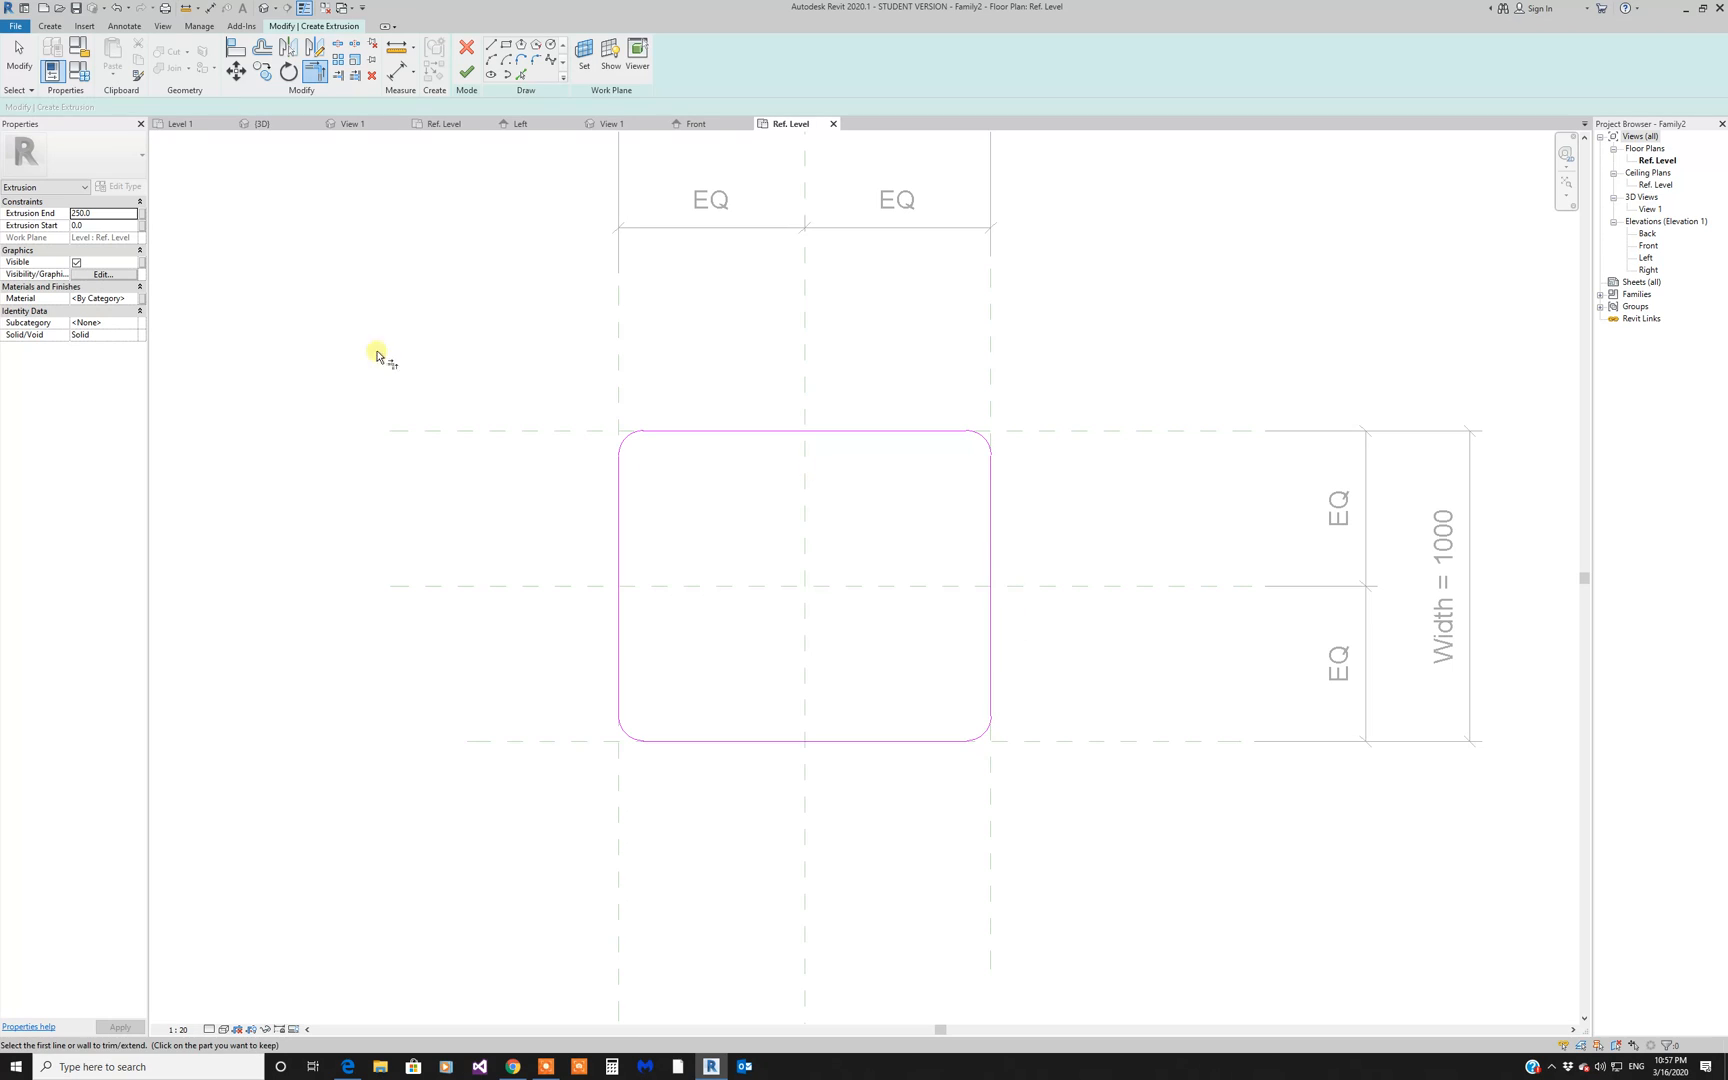
# Step: Set the extrusion end to 50 and finish the rounded extrusion
pyautogui.click(105, 213)
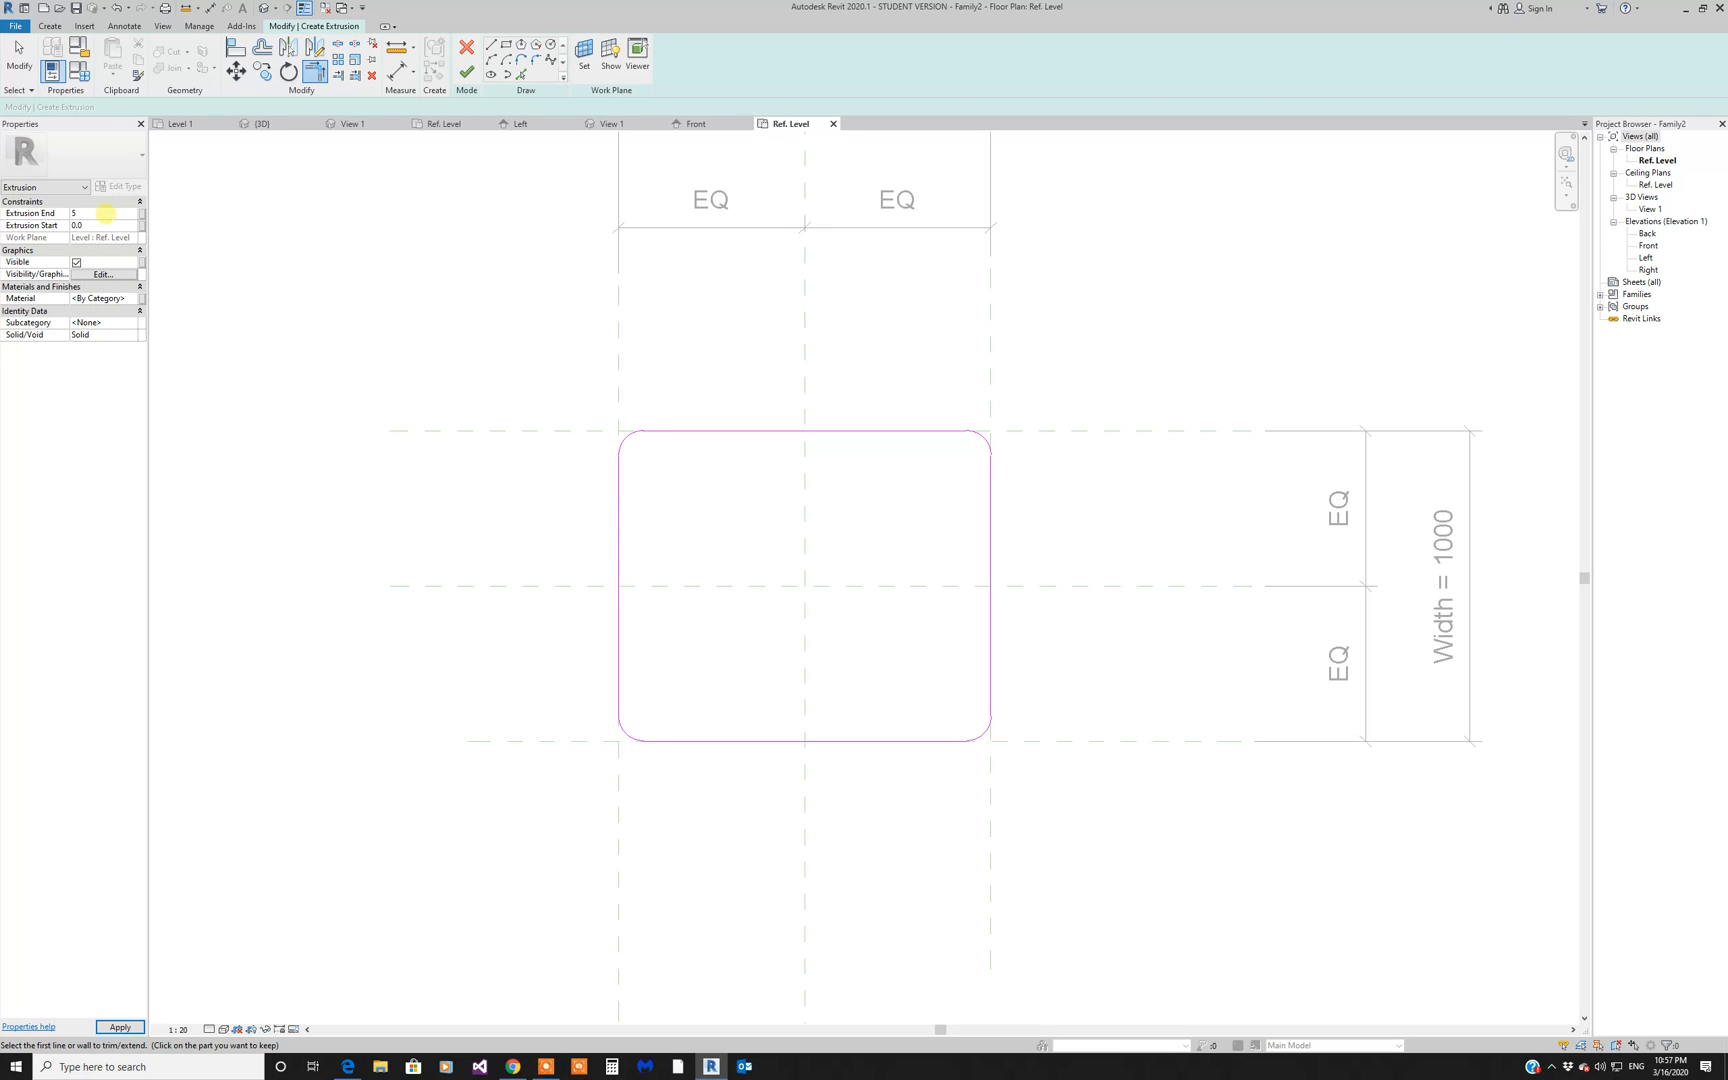
pyautogui.write('50')
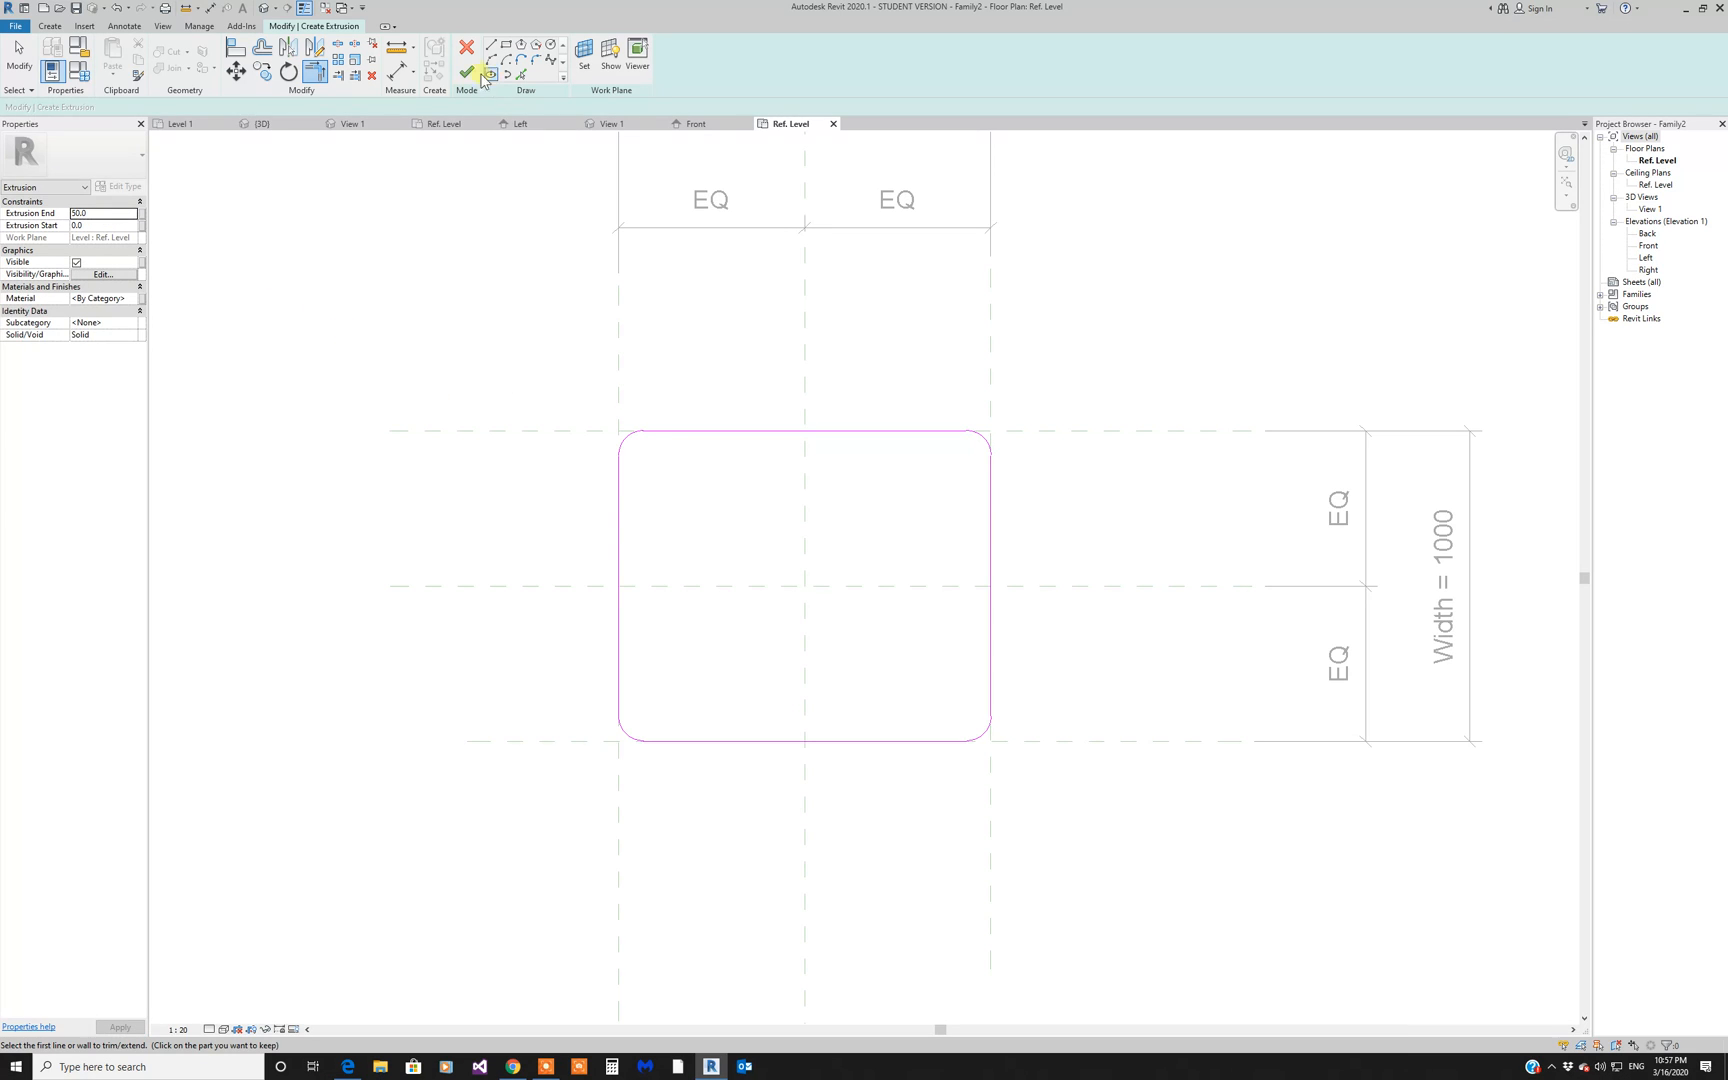
pyautogui.click(470, 71)
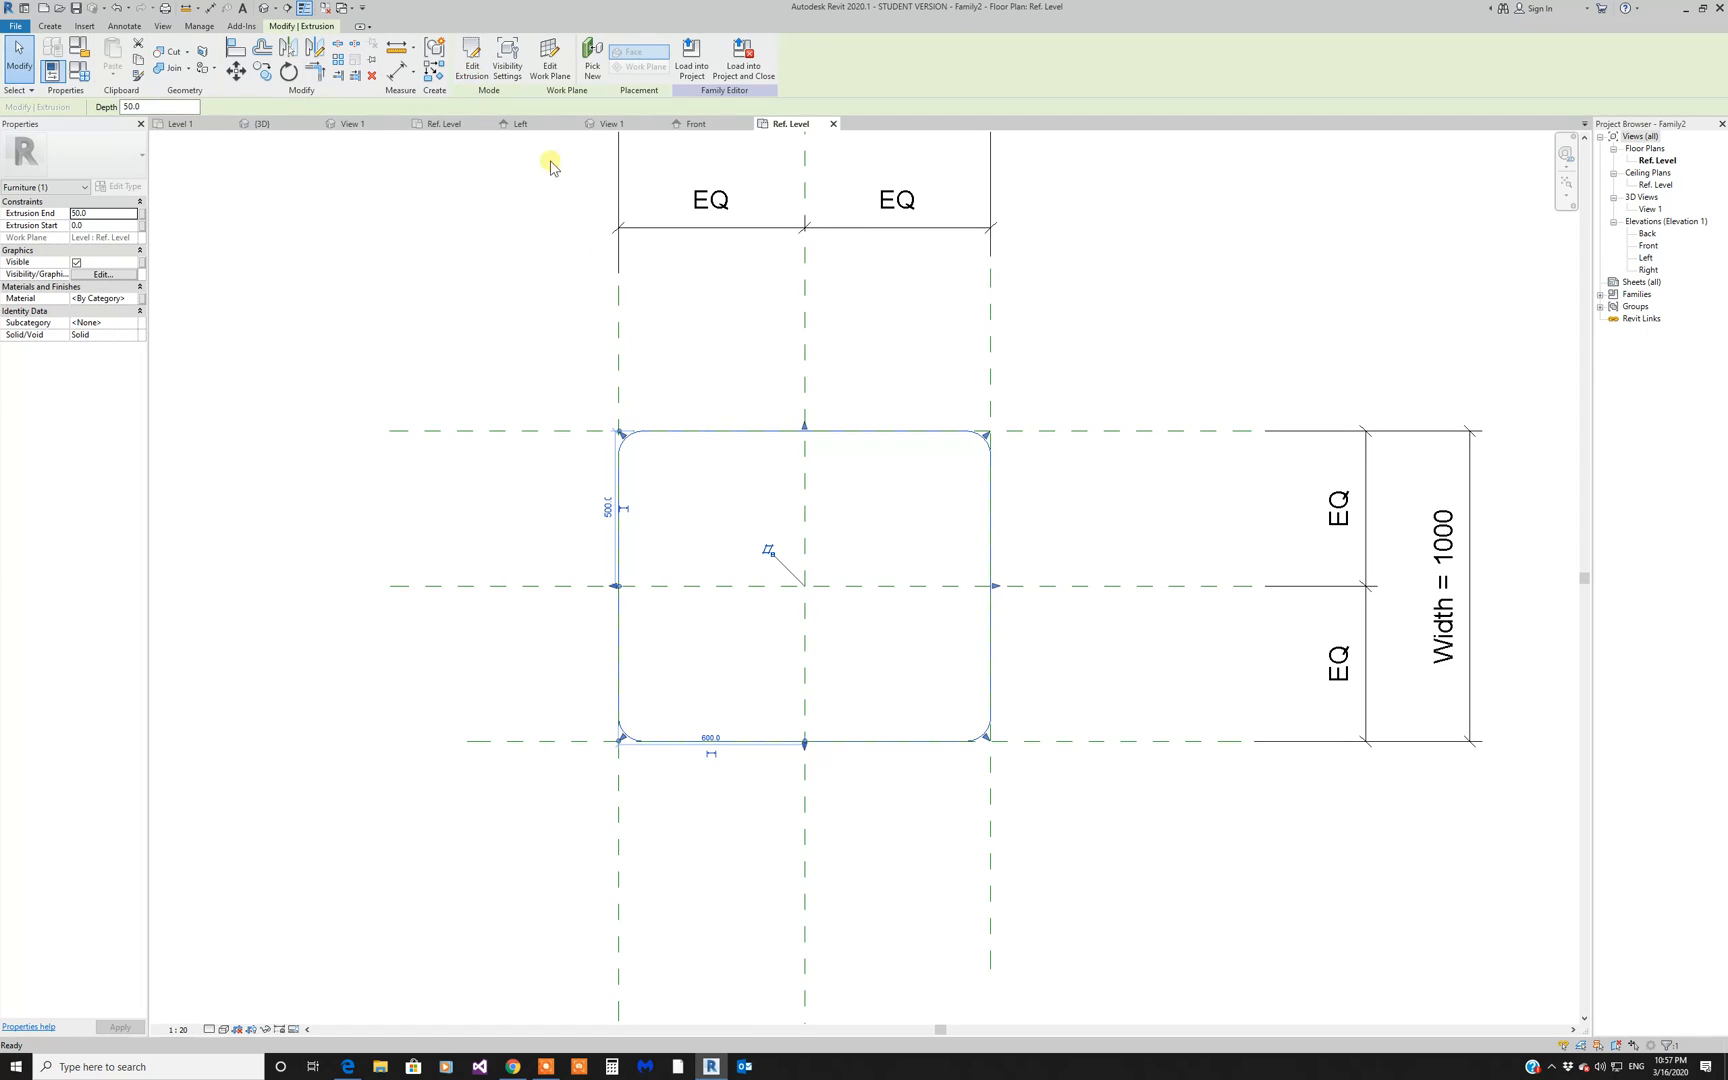
# Step: View the extrusion in the default 3D view and show the active work plane
pyautogui.click(263, 8)
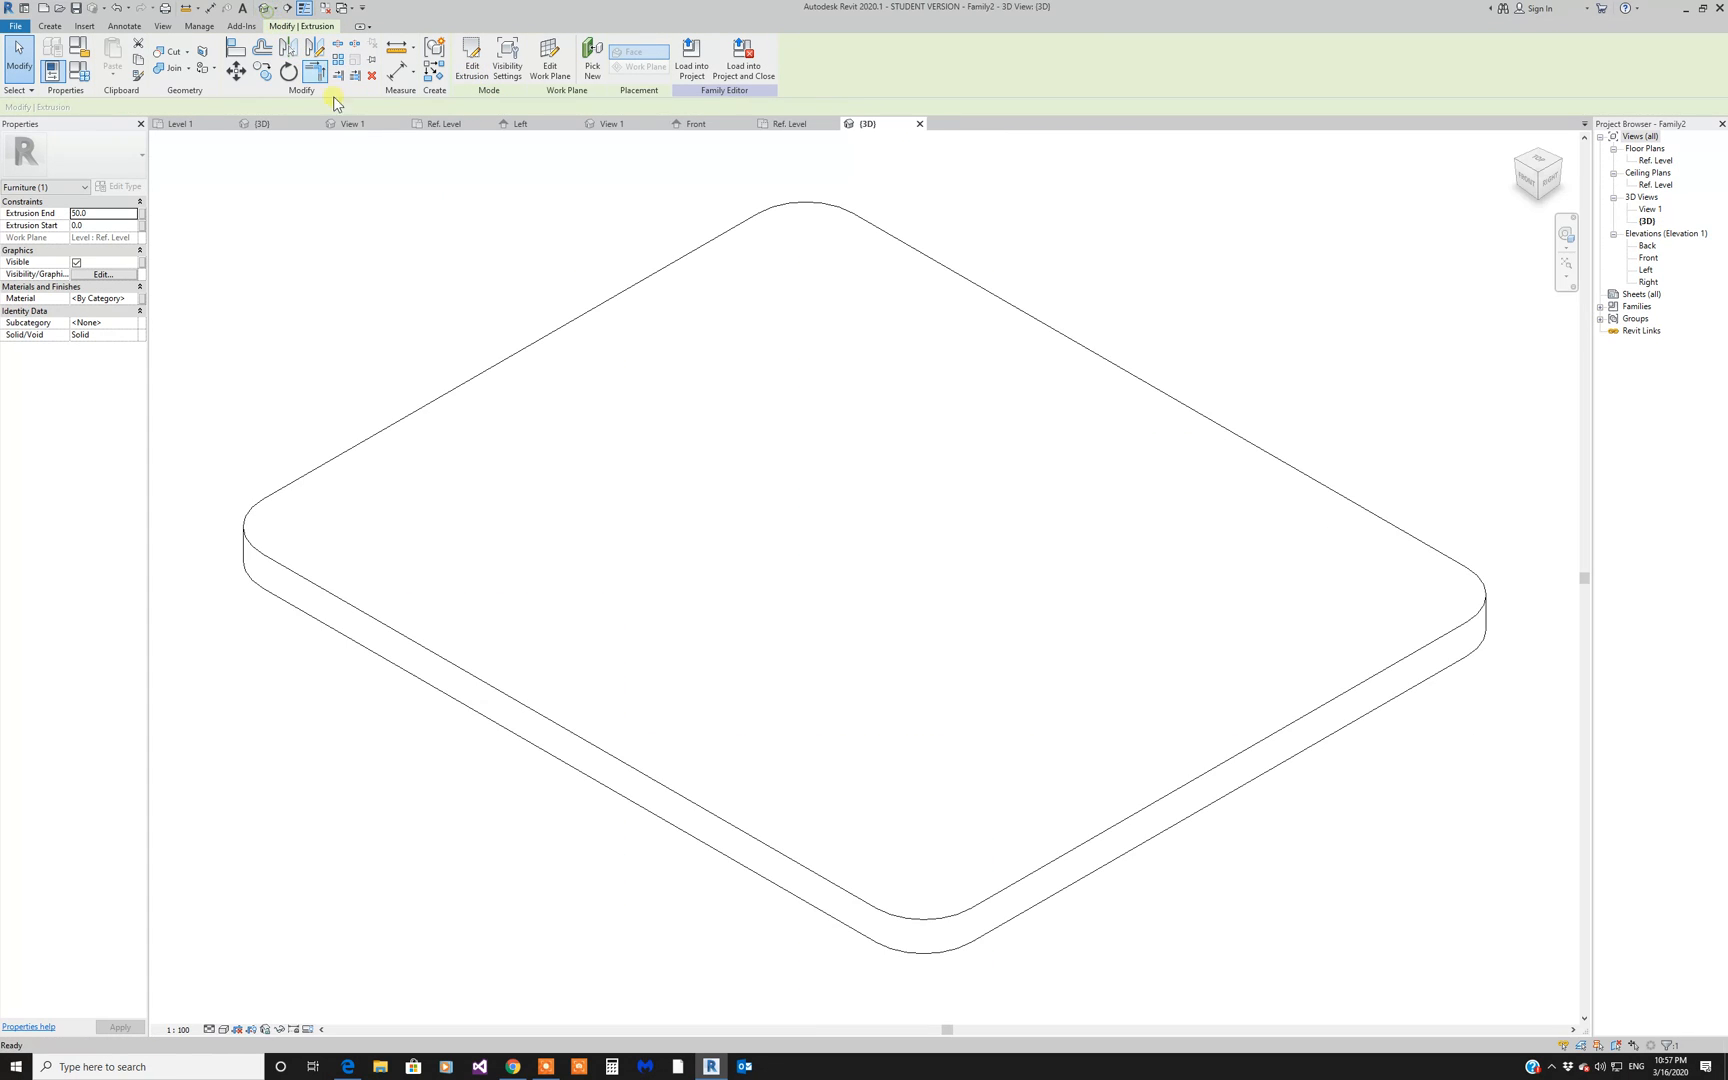
pyautogui.scroll(-2, 637, 556)
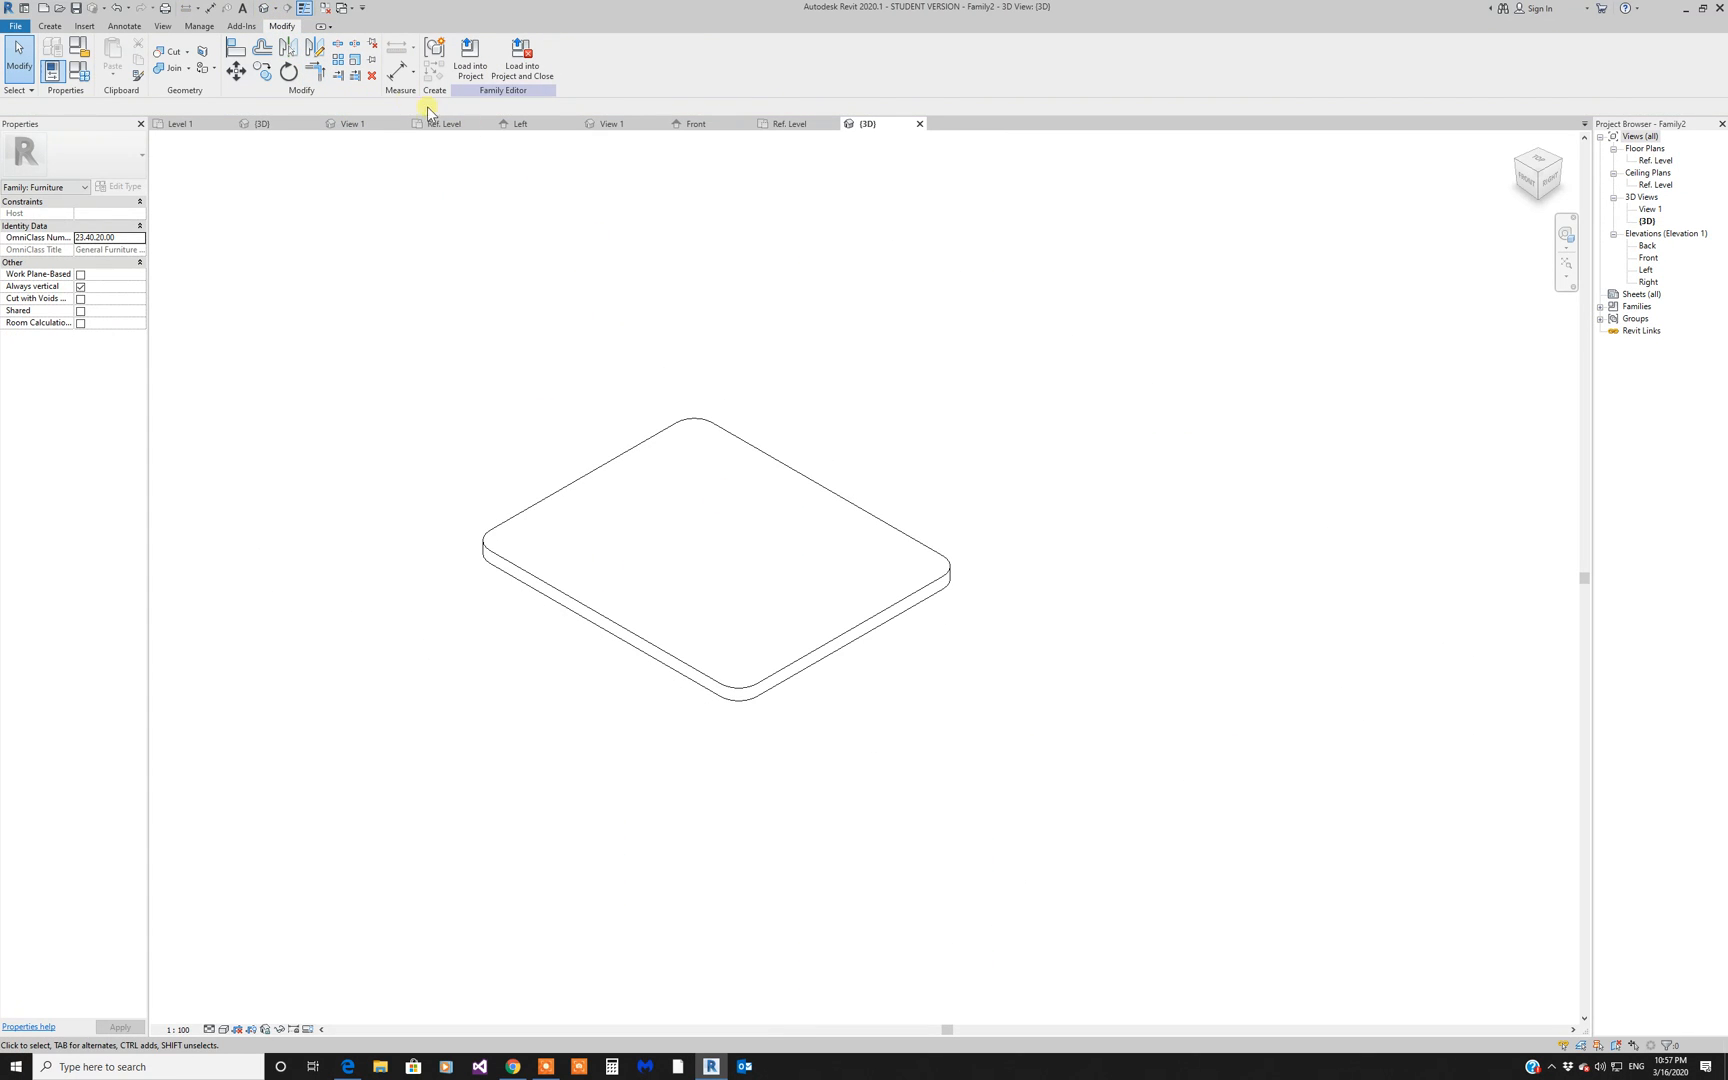
pyautogui.click(55, 28)
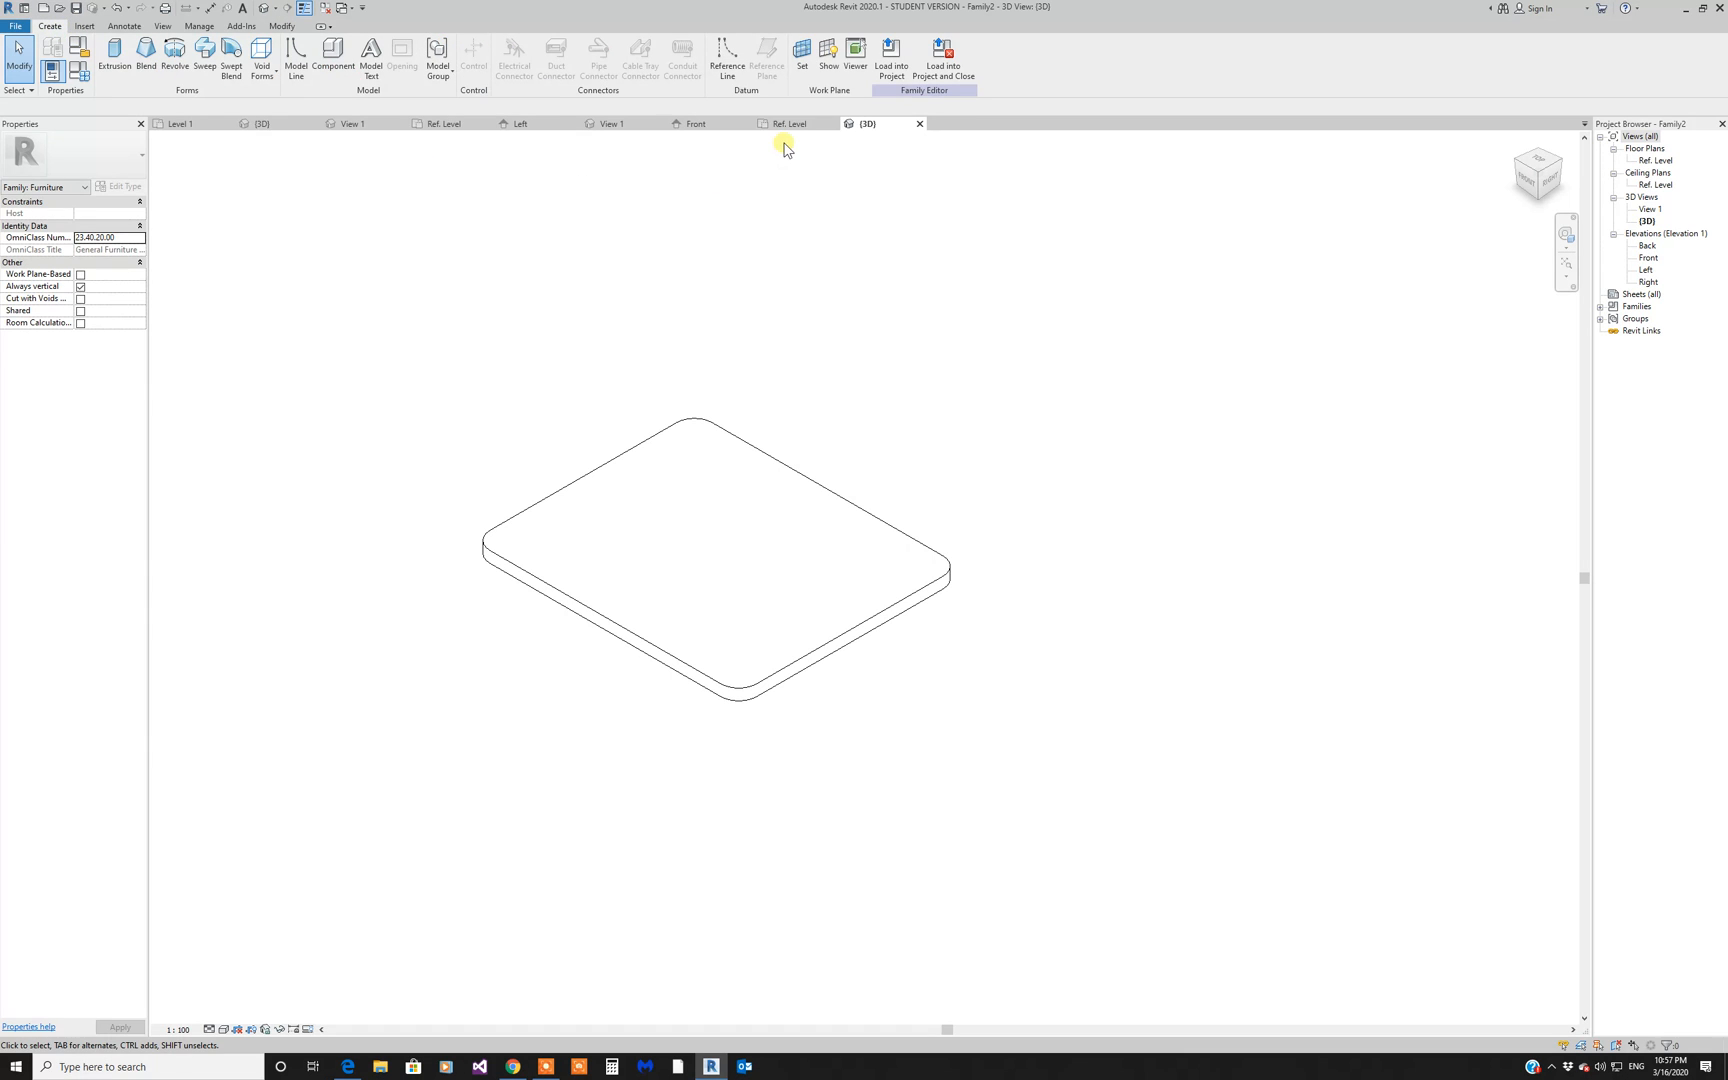
pyautogui.click(829, 55)
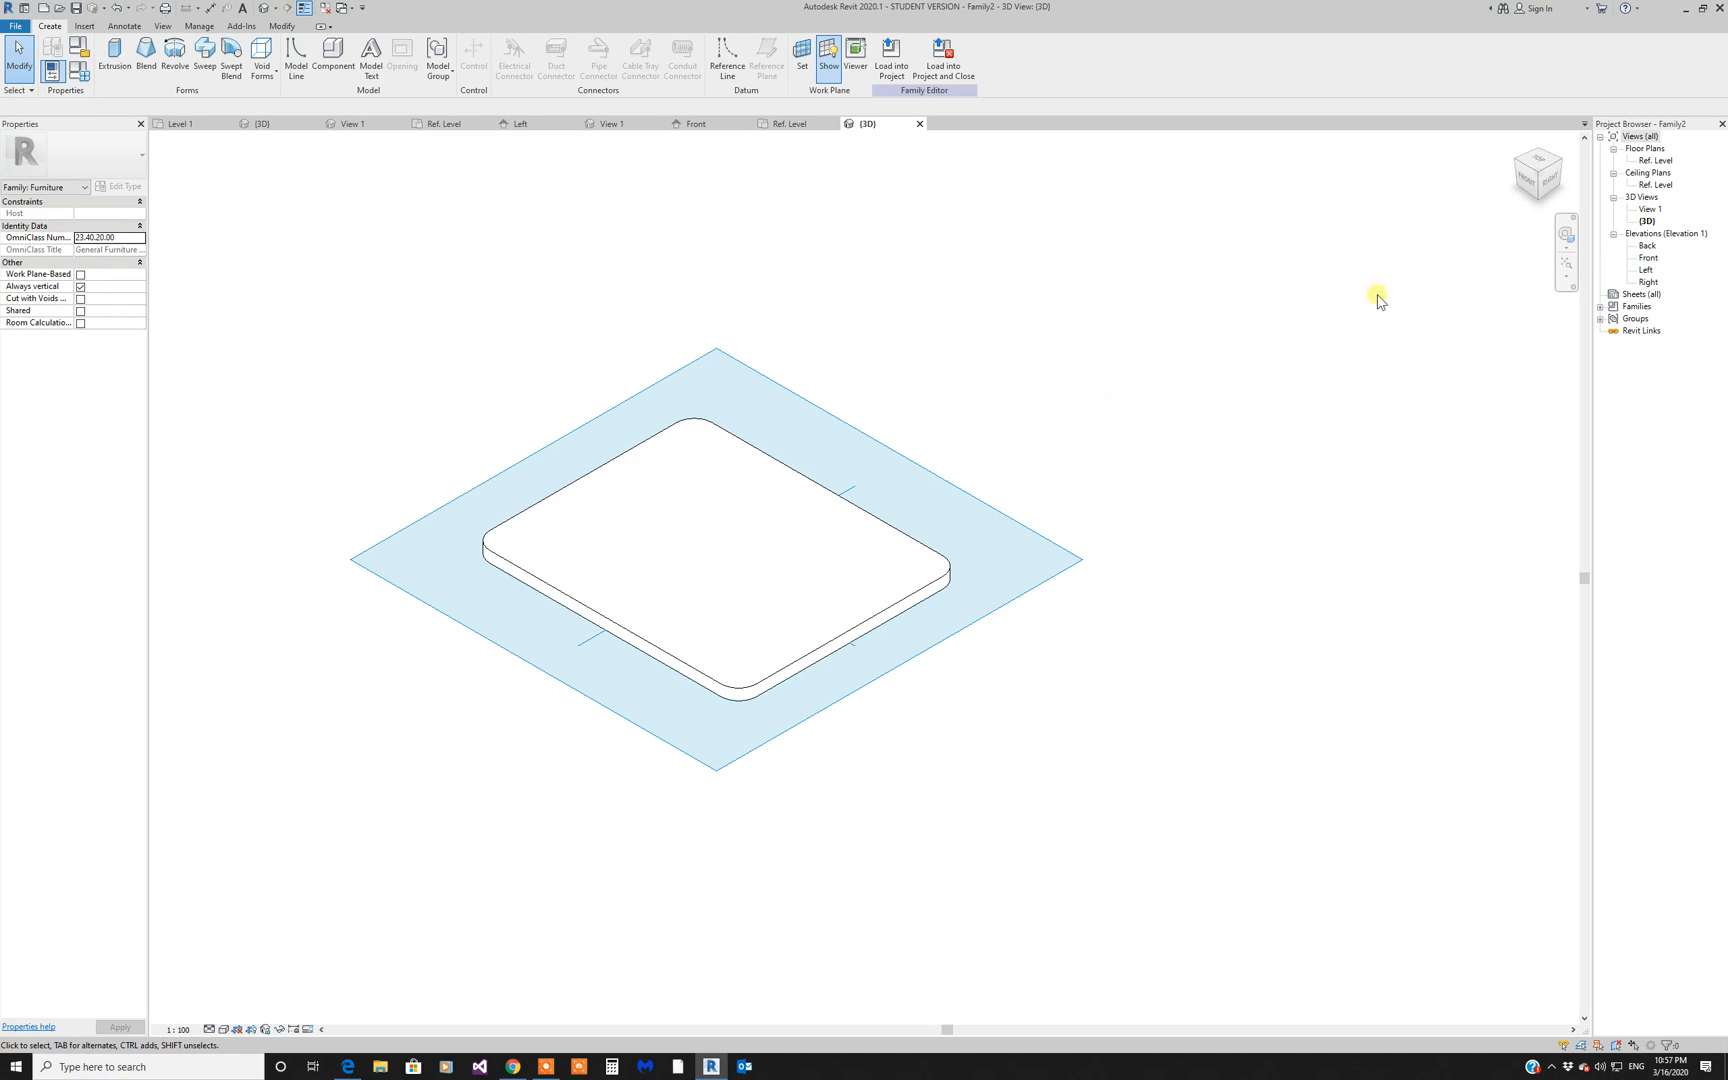
# Step: In the Front elevation, shift both ends of the Ref. Level line to the right, clear of the reference planes
pyautogui.doubleClick(1649, 259)
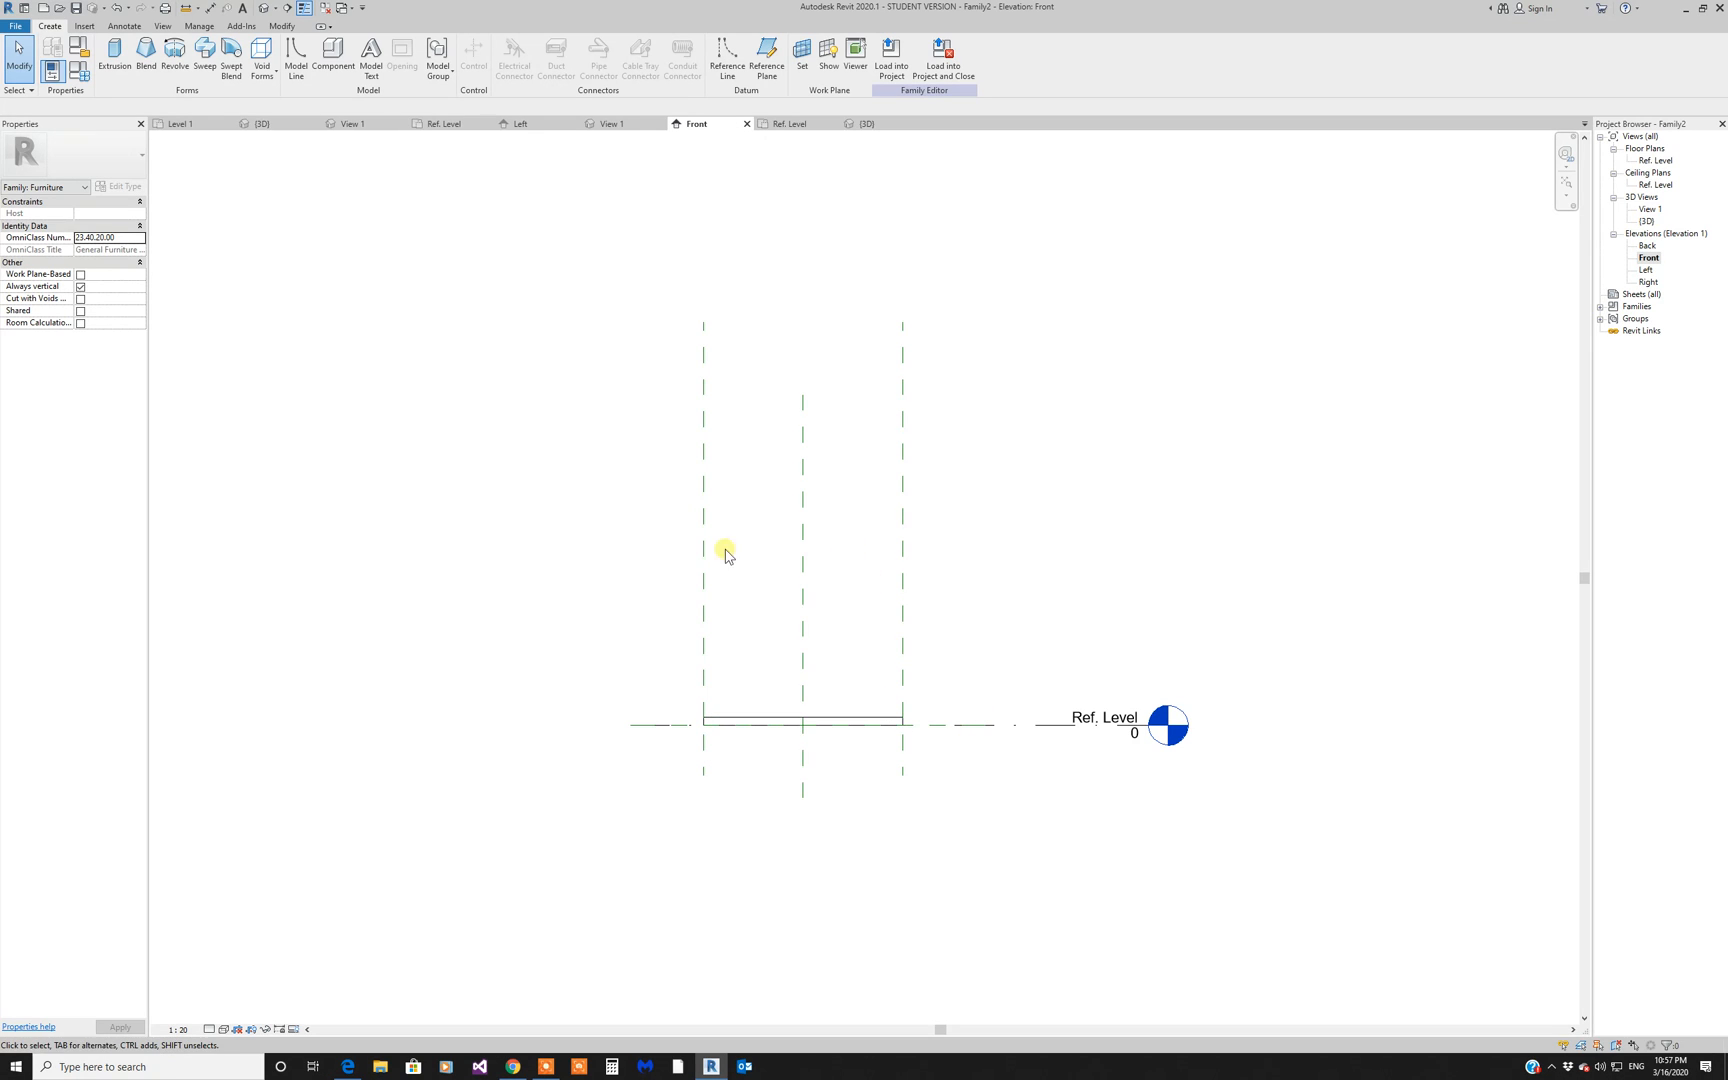
pyautogui.click(1090, 724)
pyautogui.moveTo(1152, 727); pyautogui.dragTo(1332, 725)
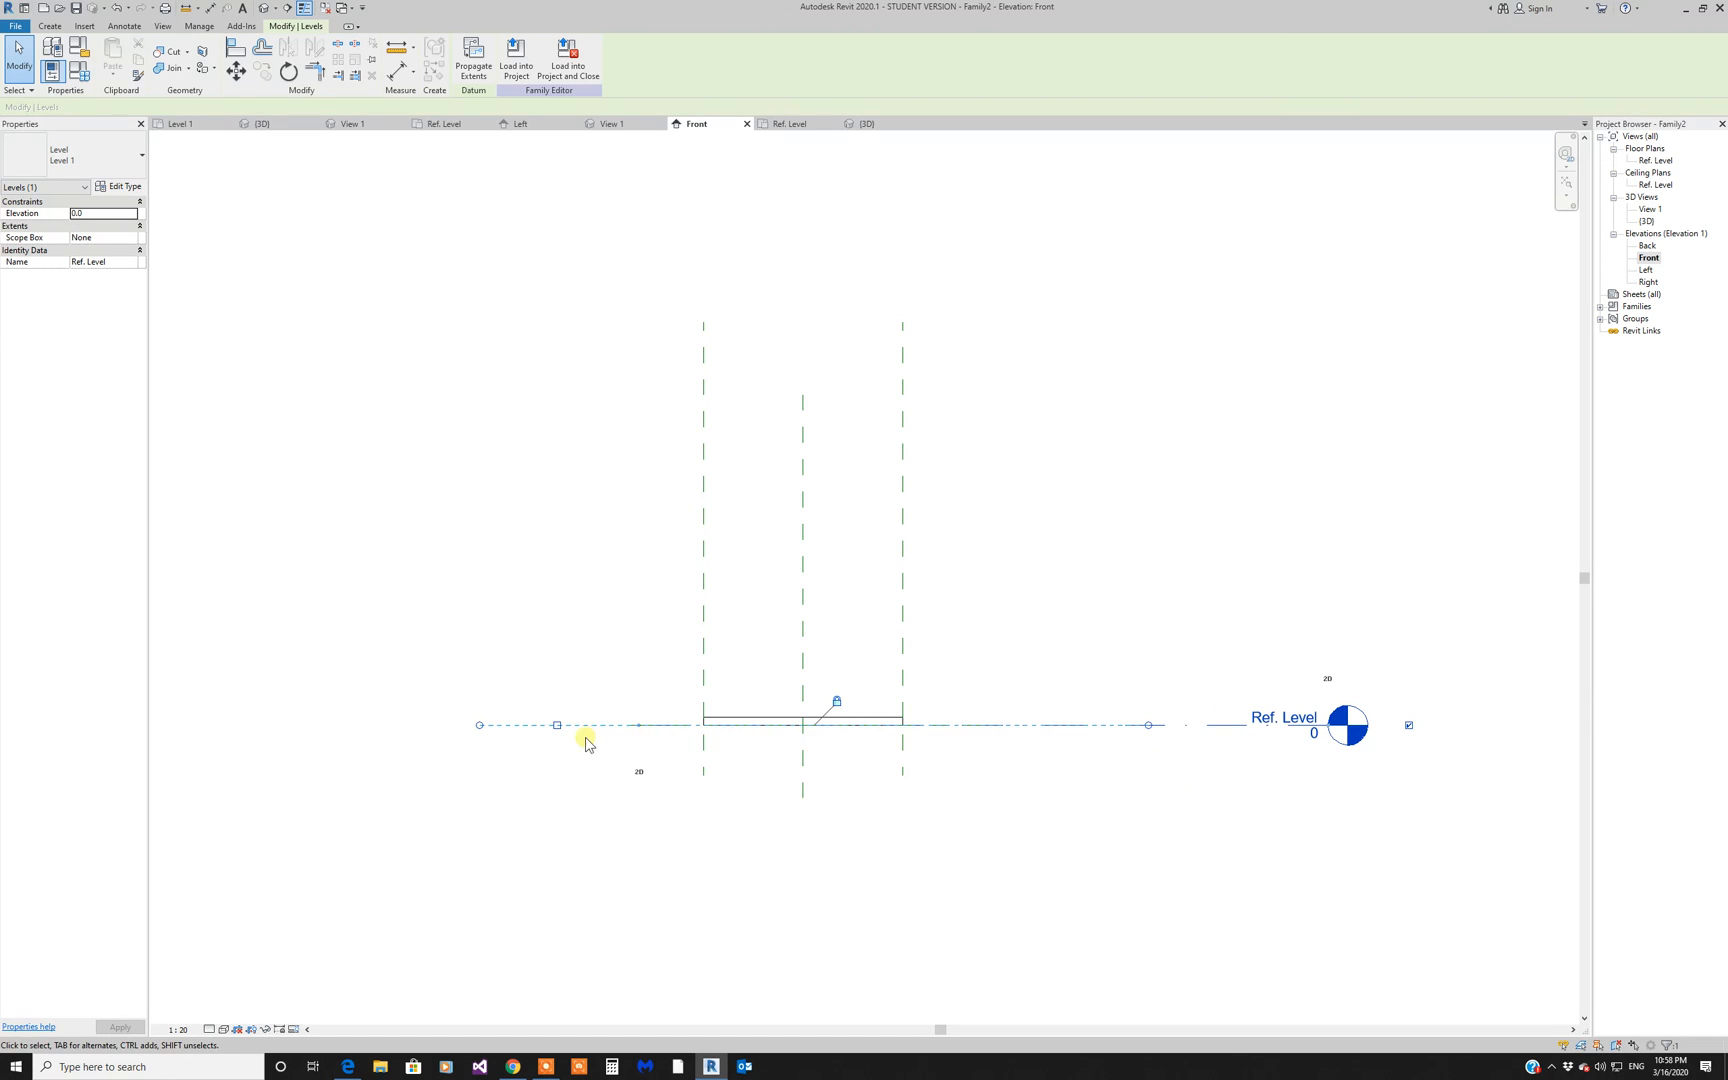
pyautogui.moveTo(563, 733); pyautogui.dragTo(1091, 733)
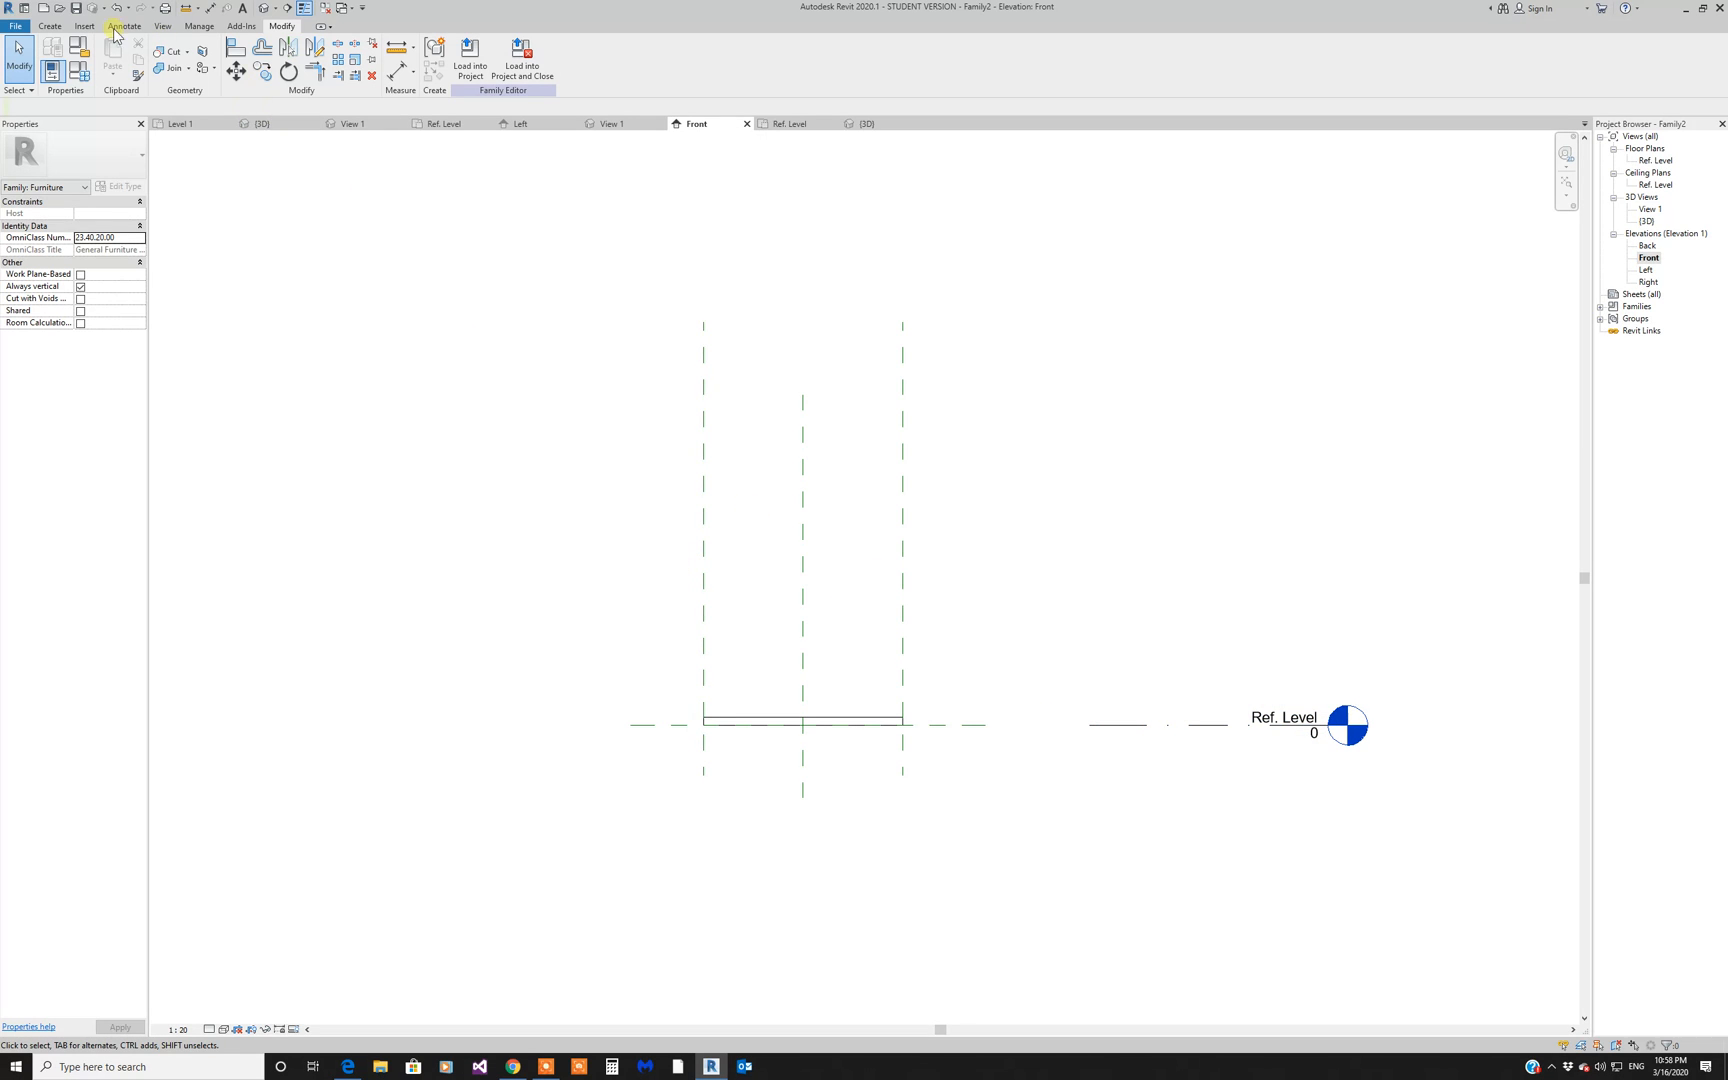
# Step: Draw a horizontal reference plane about 791 mm above the Ref. Level across the vertical planes and name it Hight
pyautogui.click(50, 26)
pyautogui.click(764, 68)
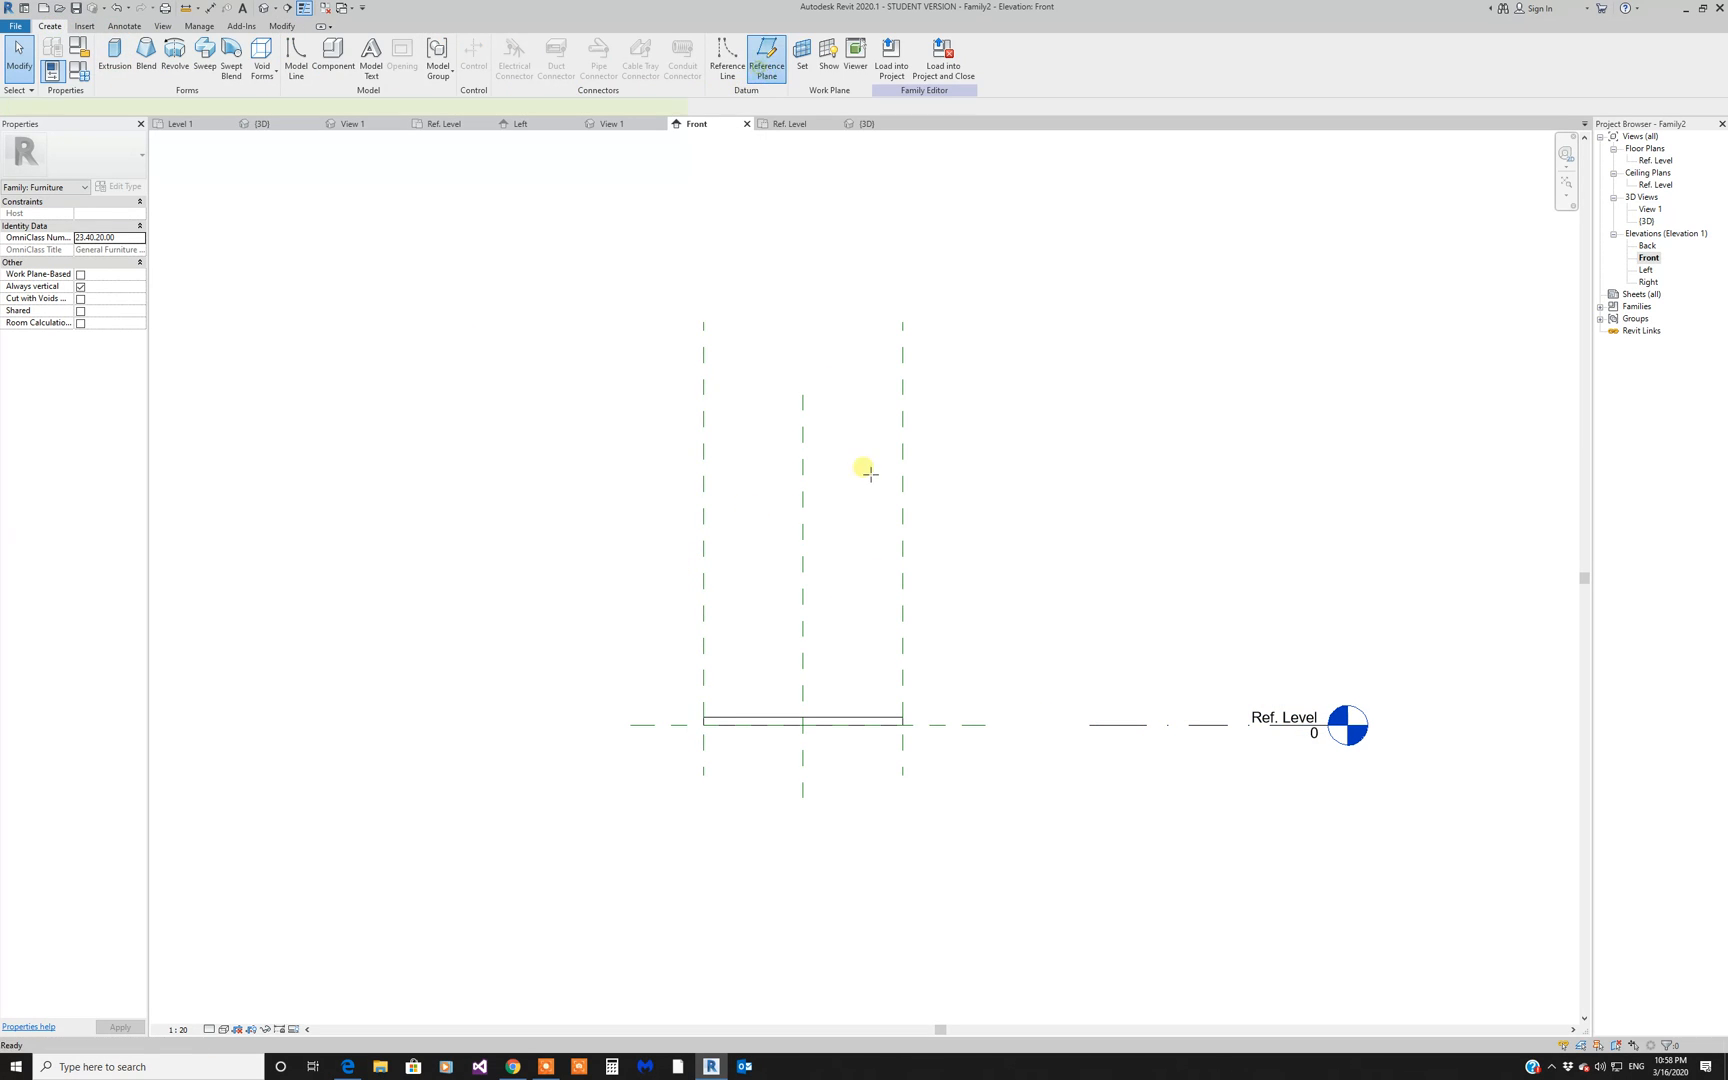
pyautogui.click(648, 594)
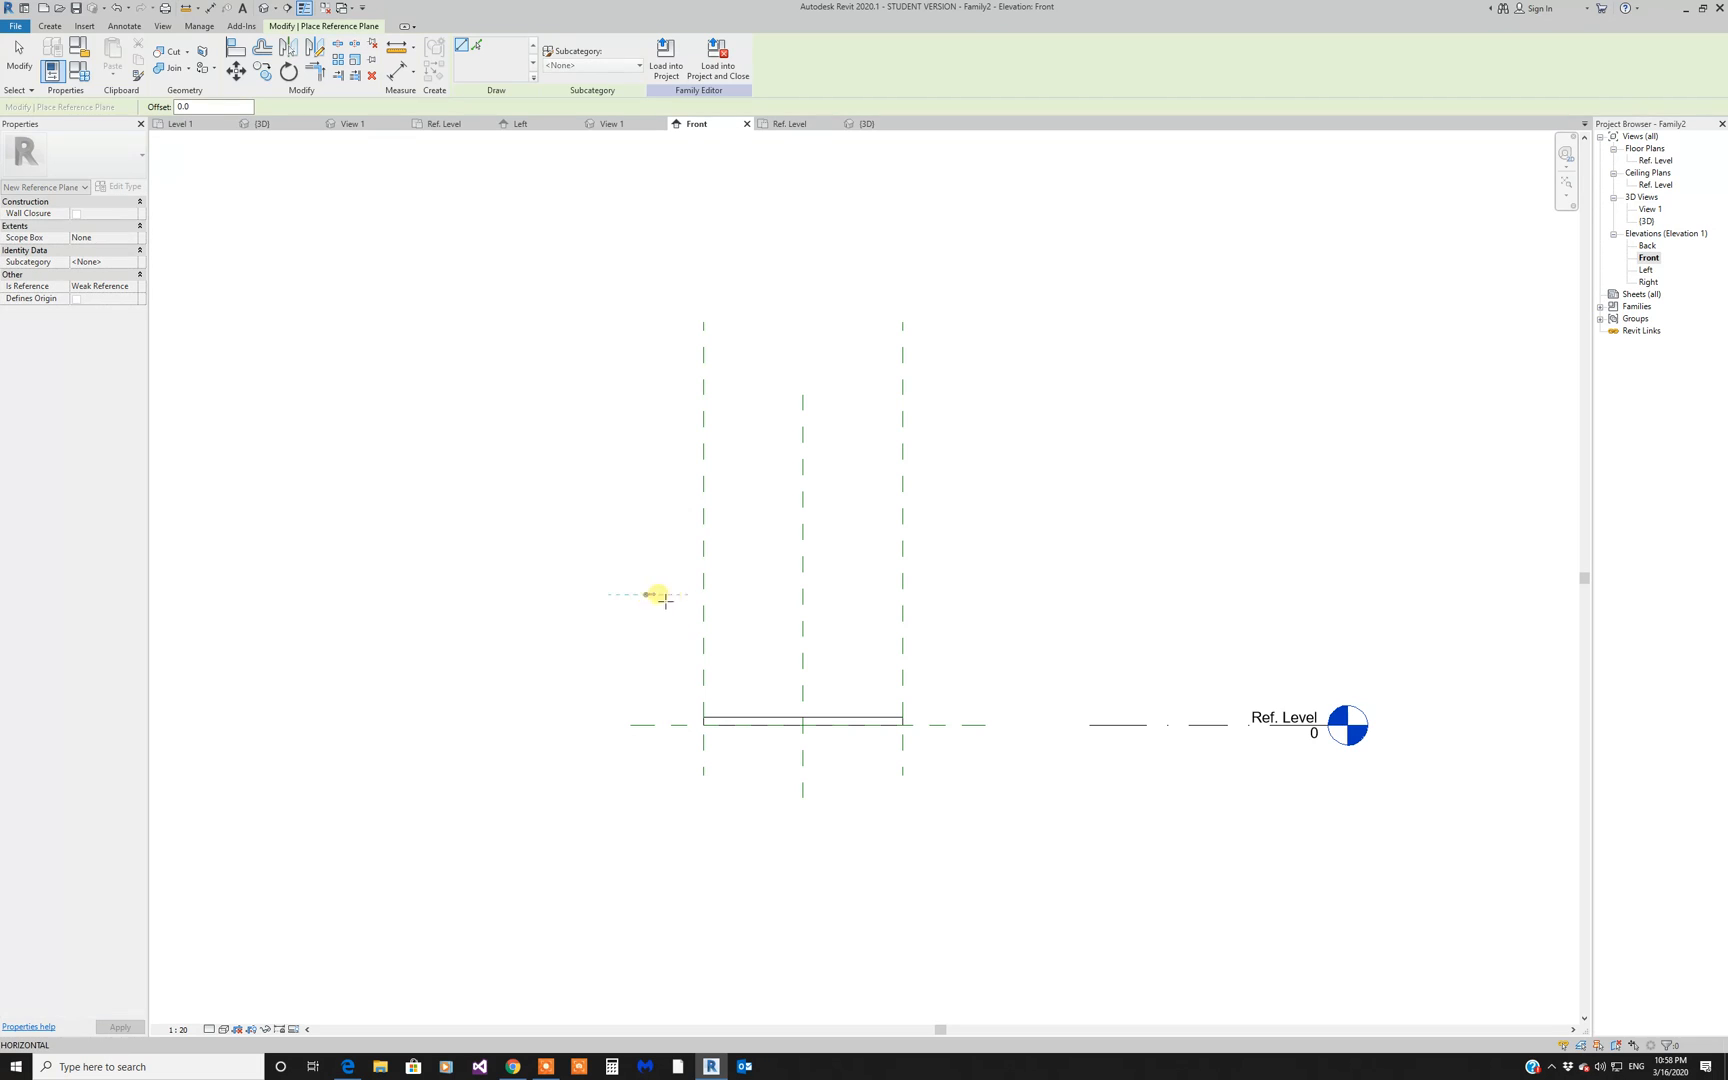
pyautogui.click(961, 594)
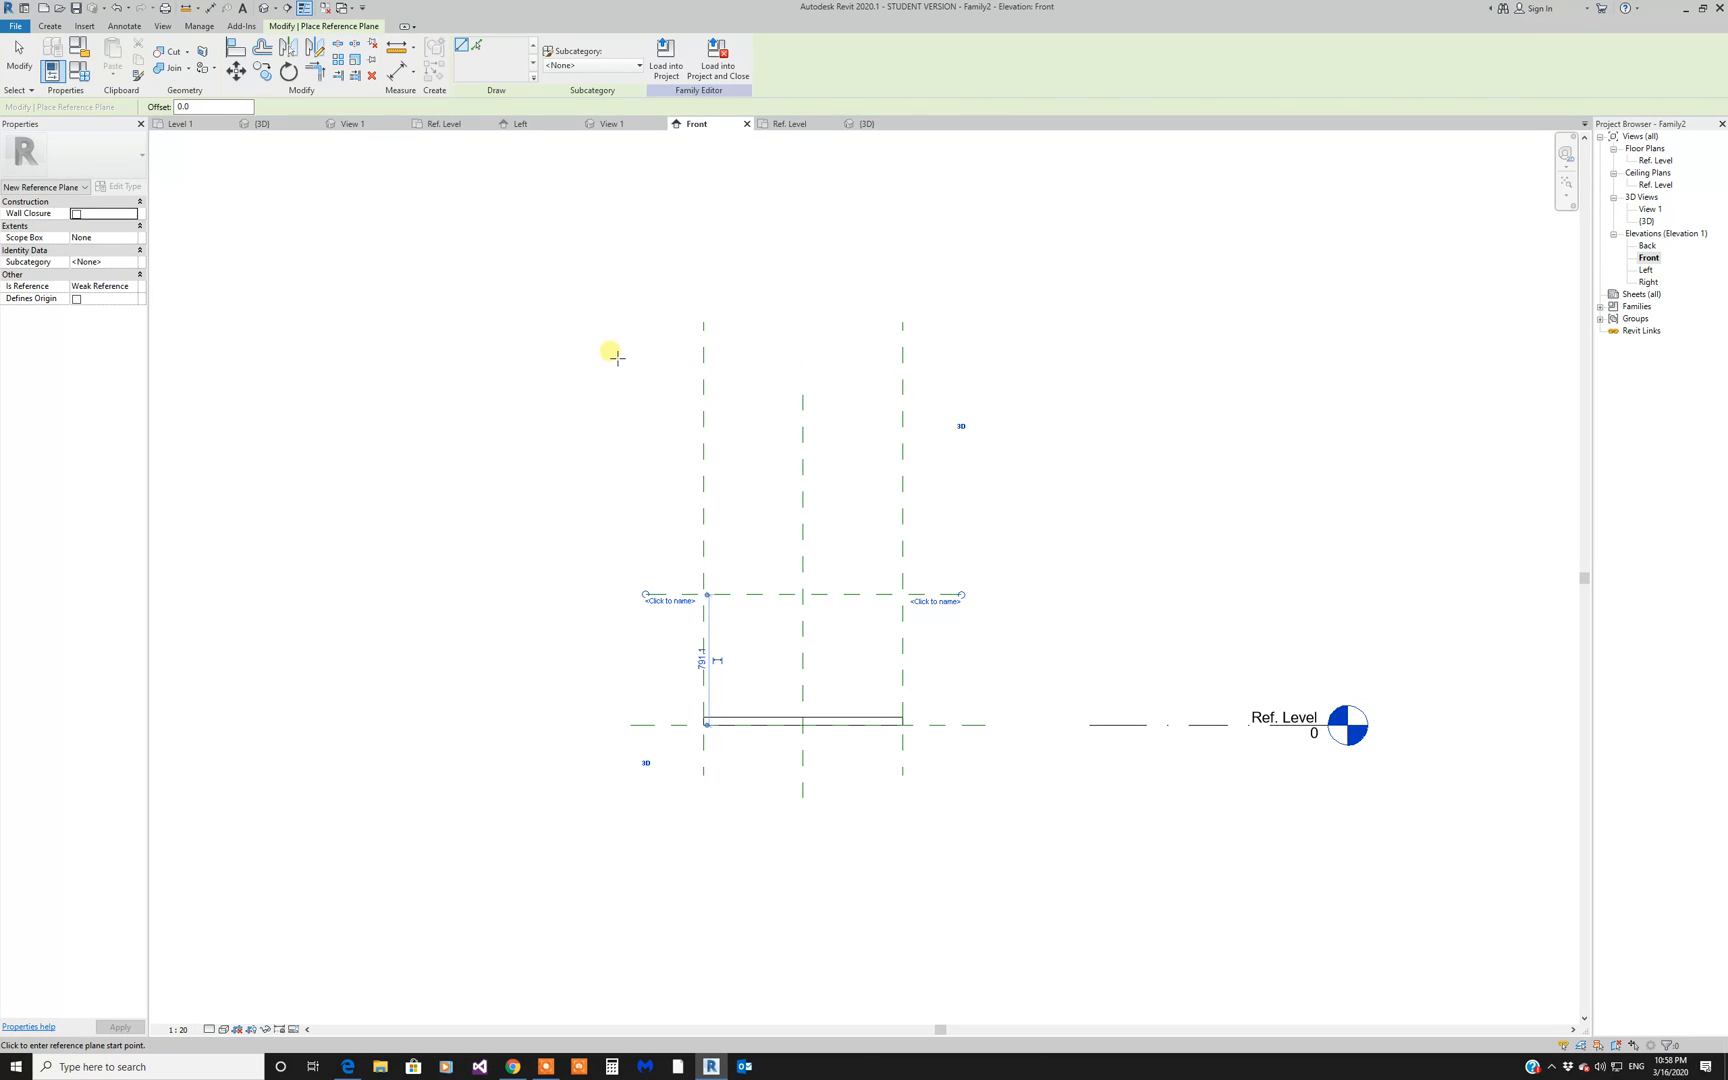
pyautogui.click(945, 608)
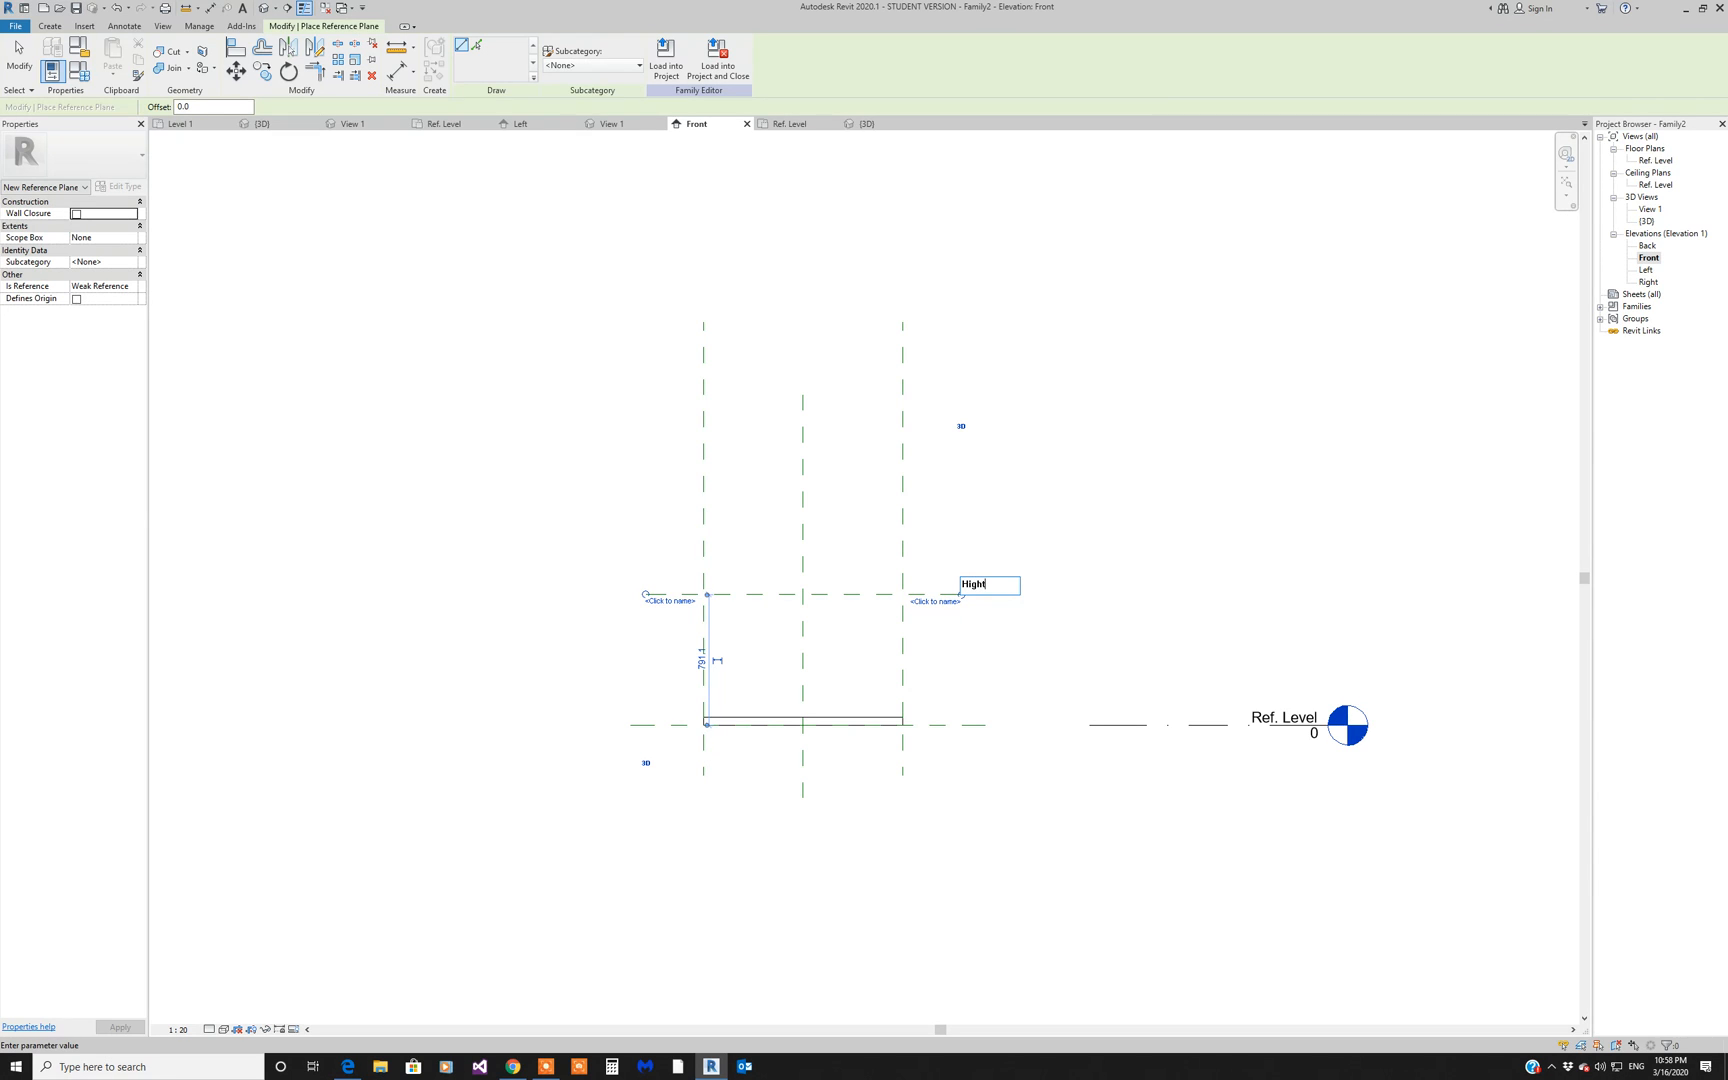
pyautogui.press('Return')
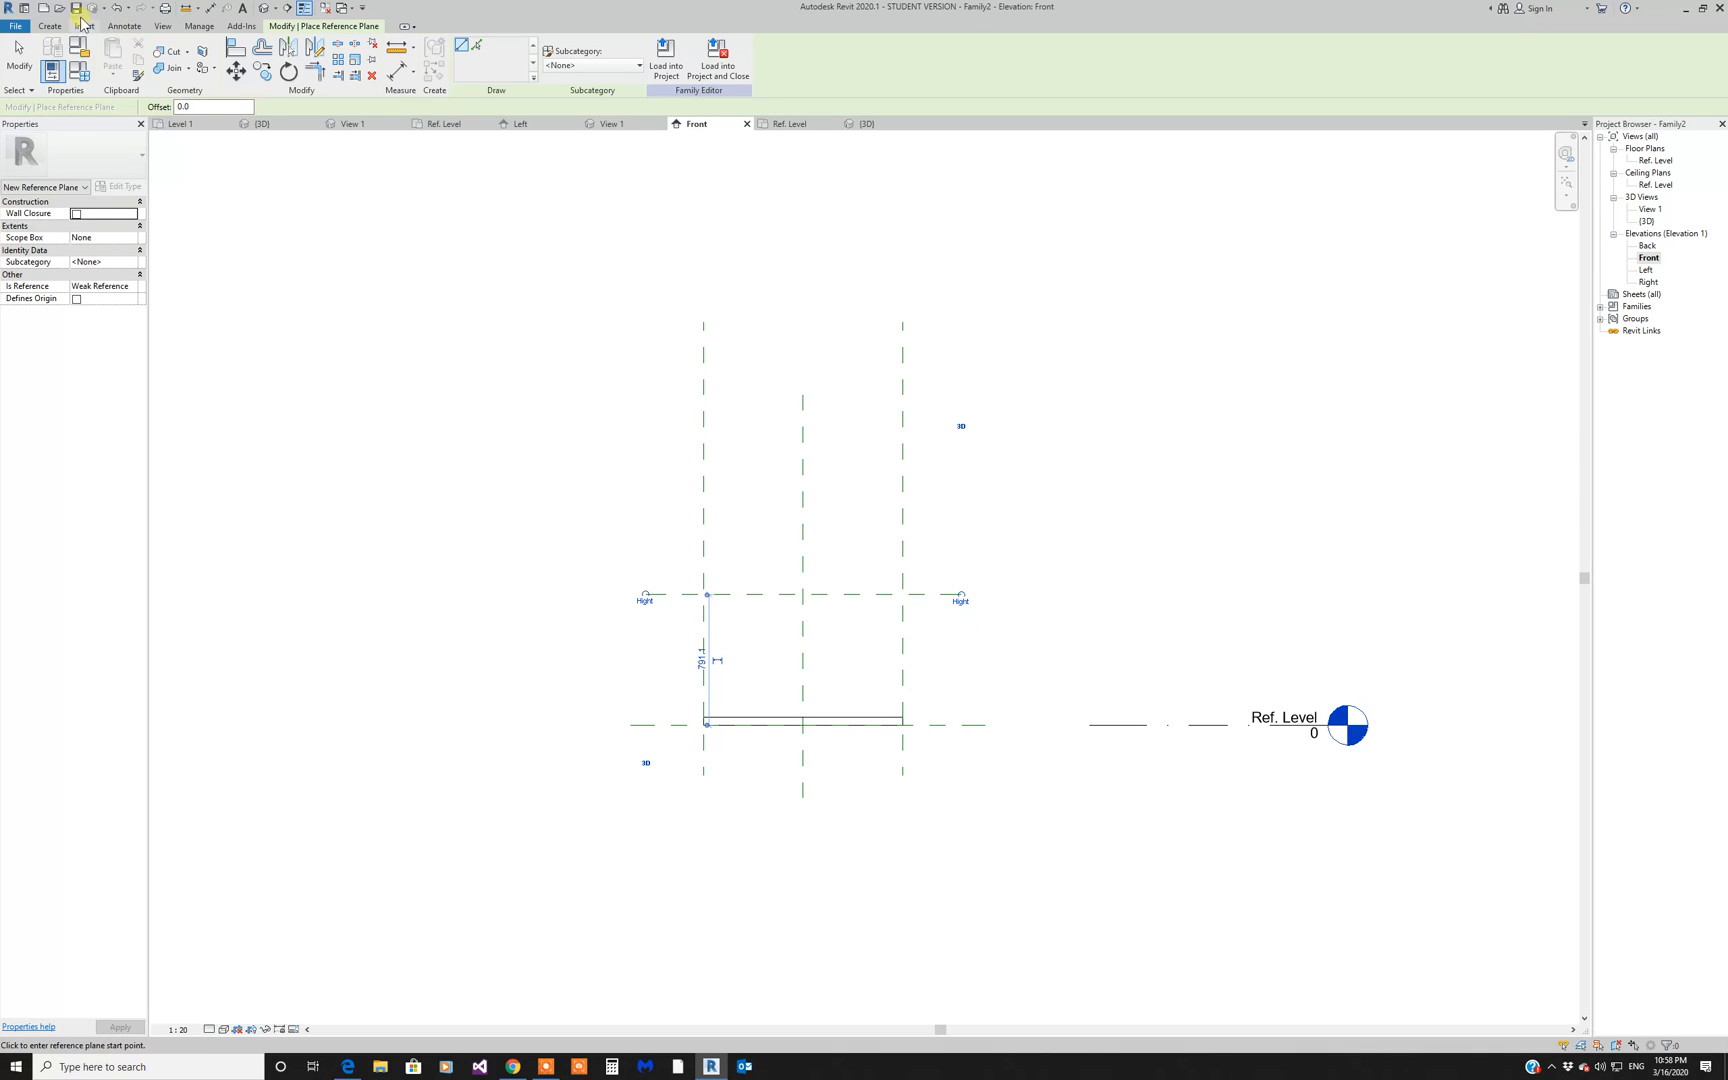
# Step: Place an aligned dimension between the Hight reference plane and the Ref. Level, to the right of the extrusion
pyautogui.click(50, 26)
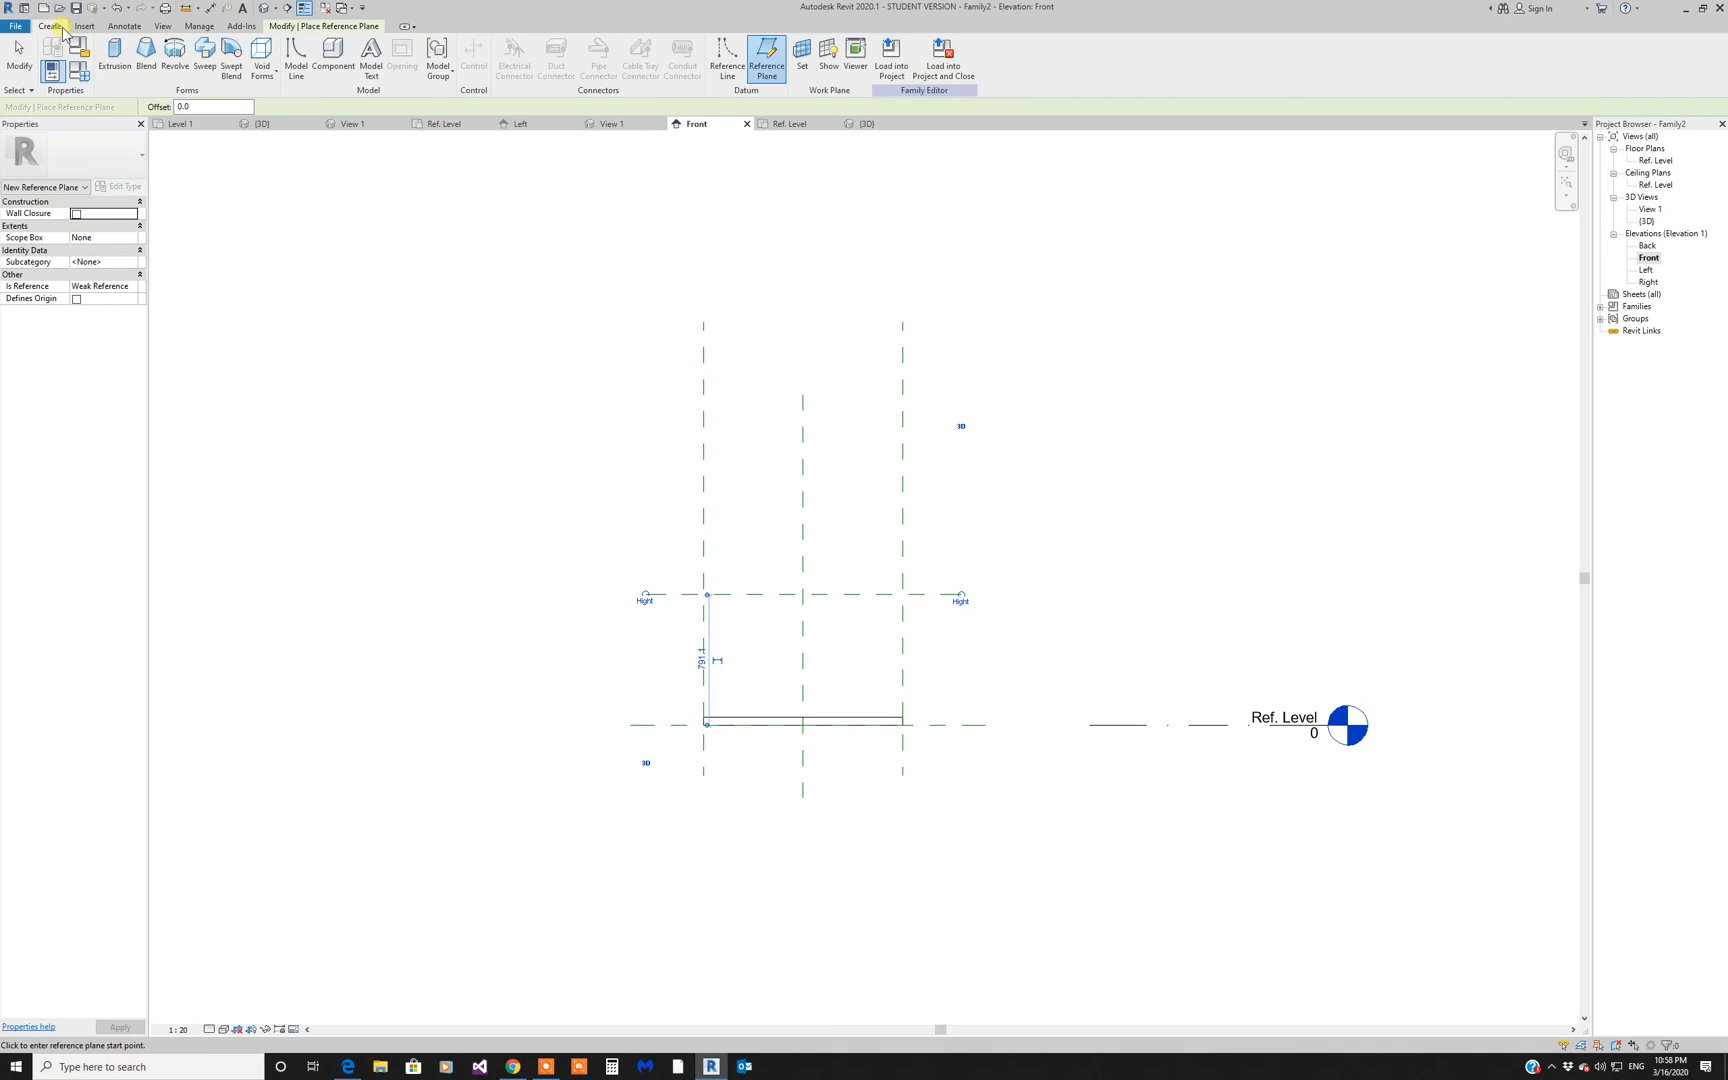
pyautogui.click(124, 26)
pyautogui.click(78, 55)
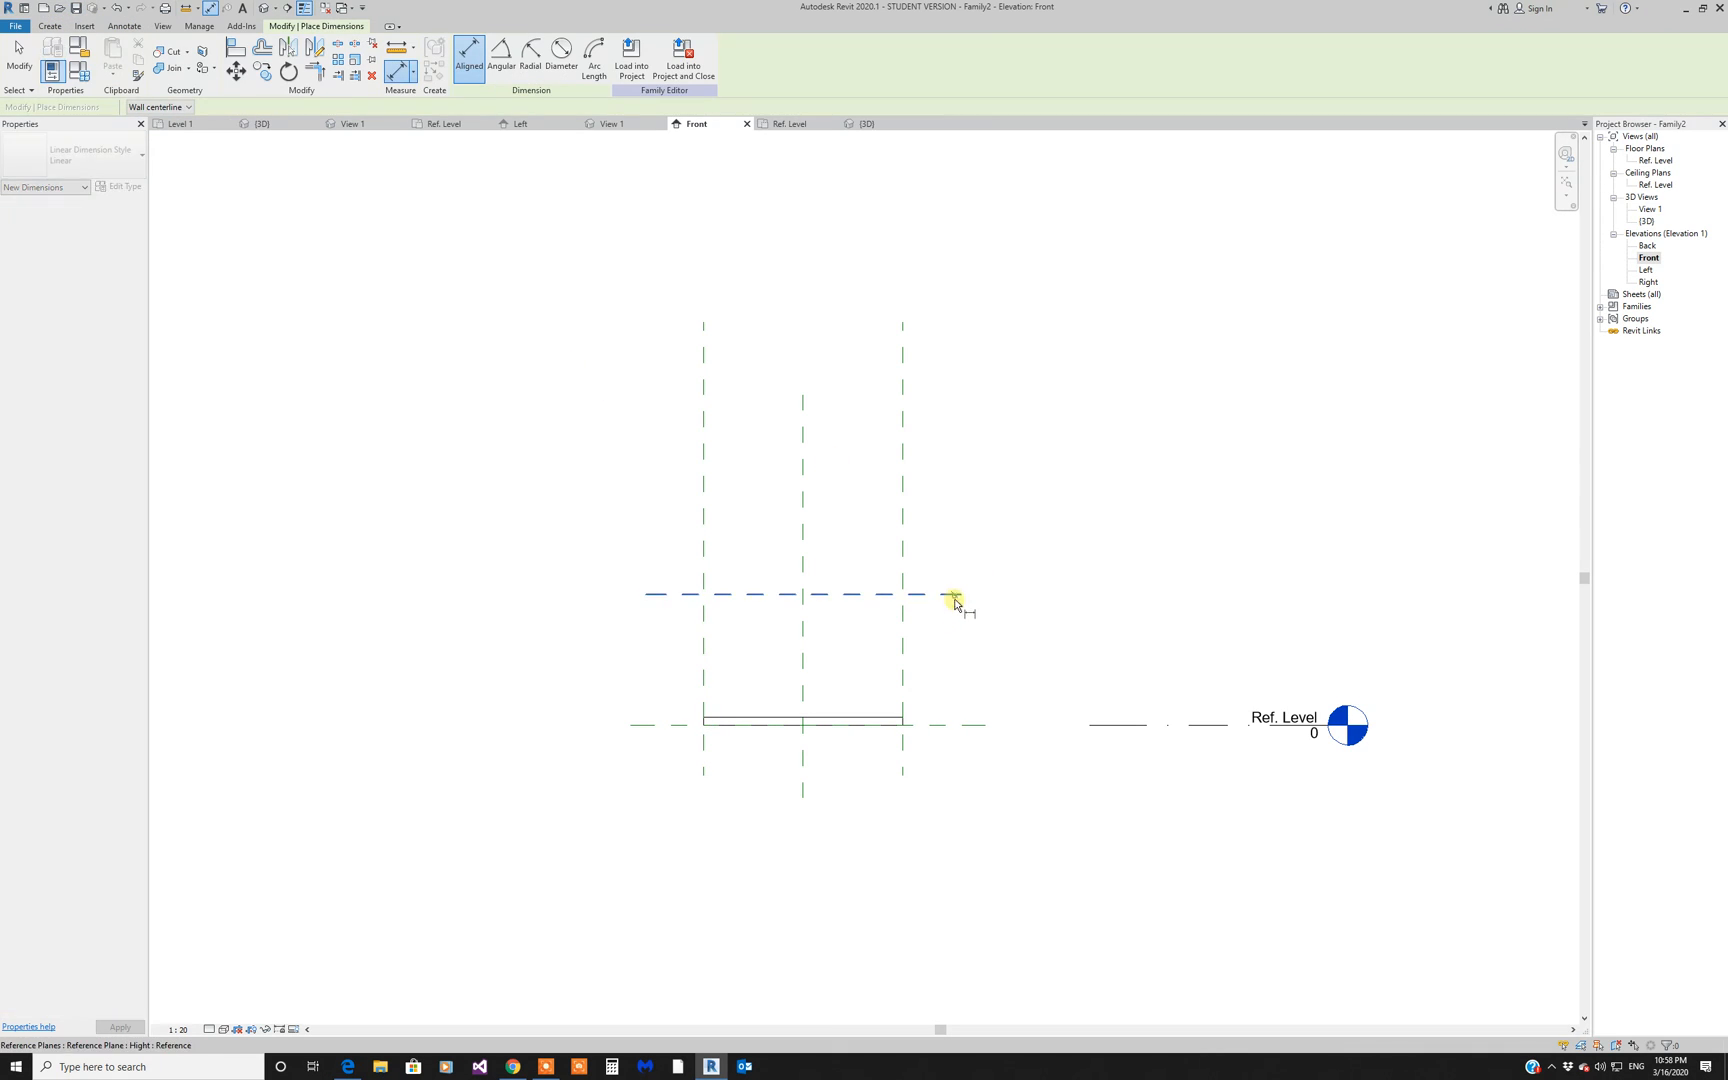
pyautogui.click(955, 597)
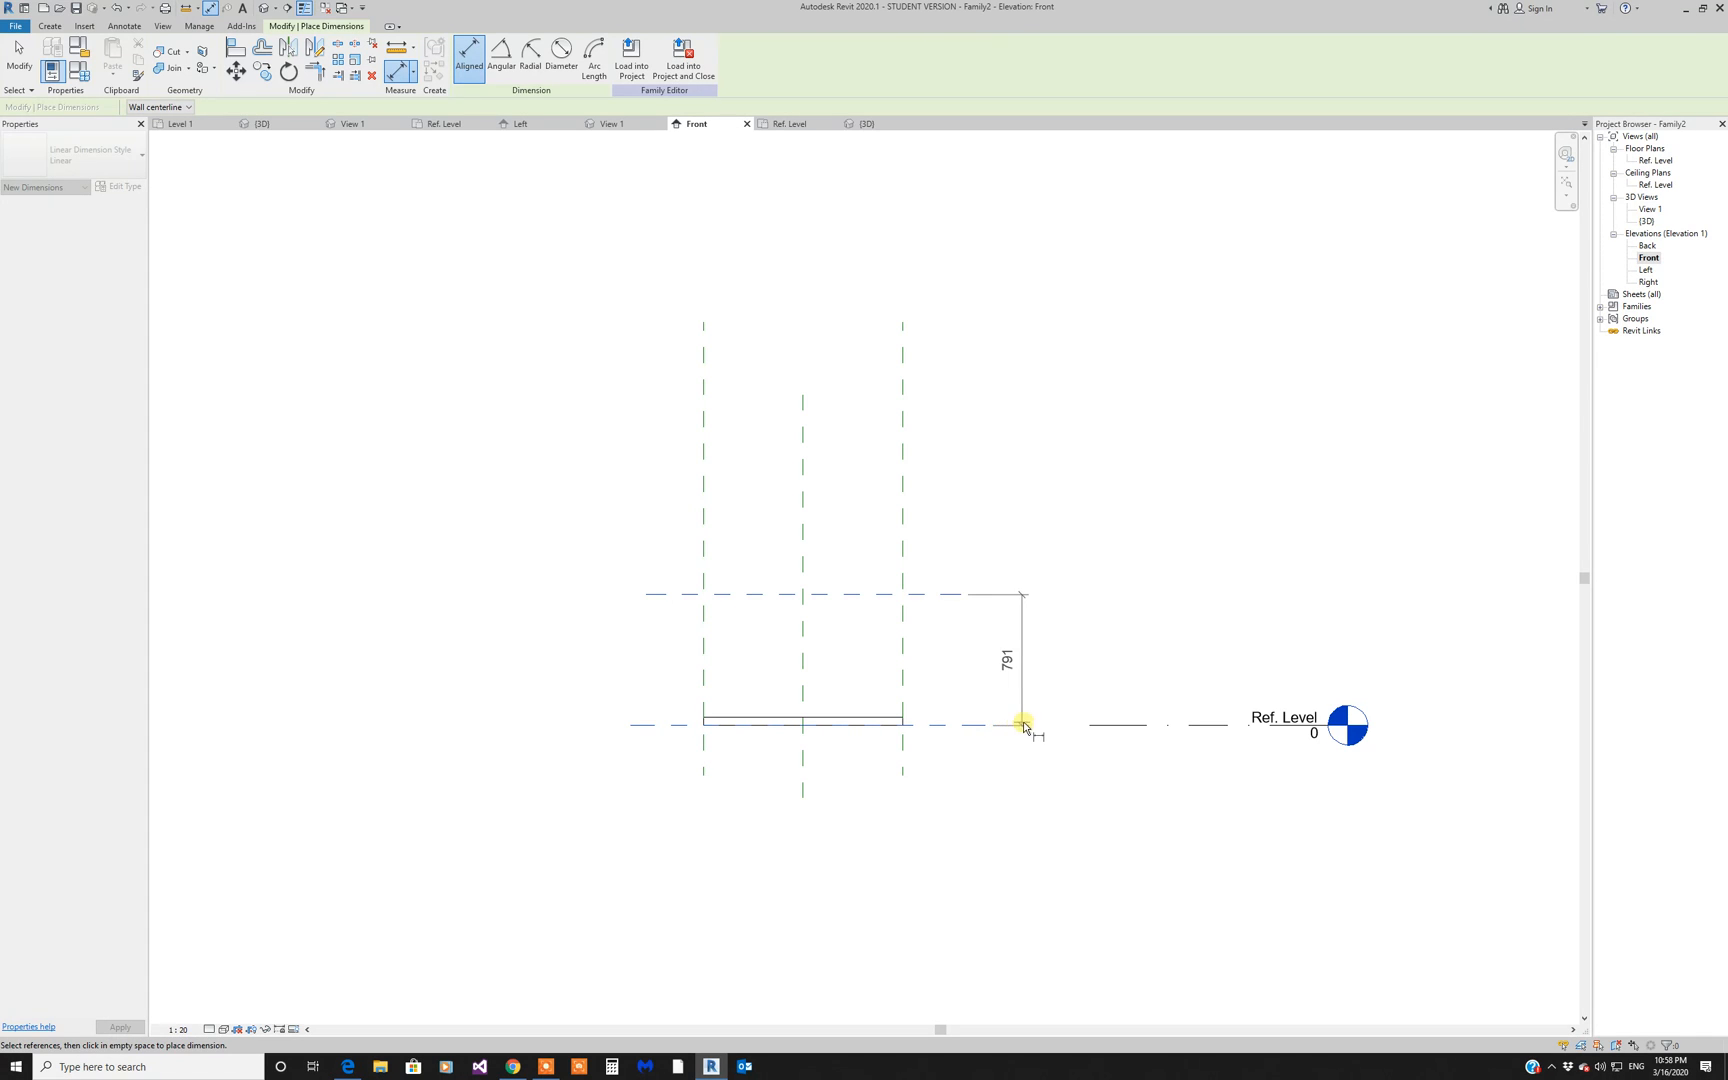
pyautogui.click(1024, 726)
pyautogui.click(1026, 721)
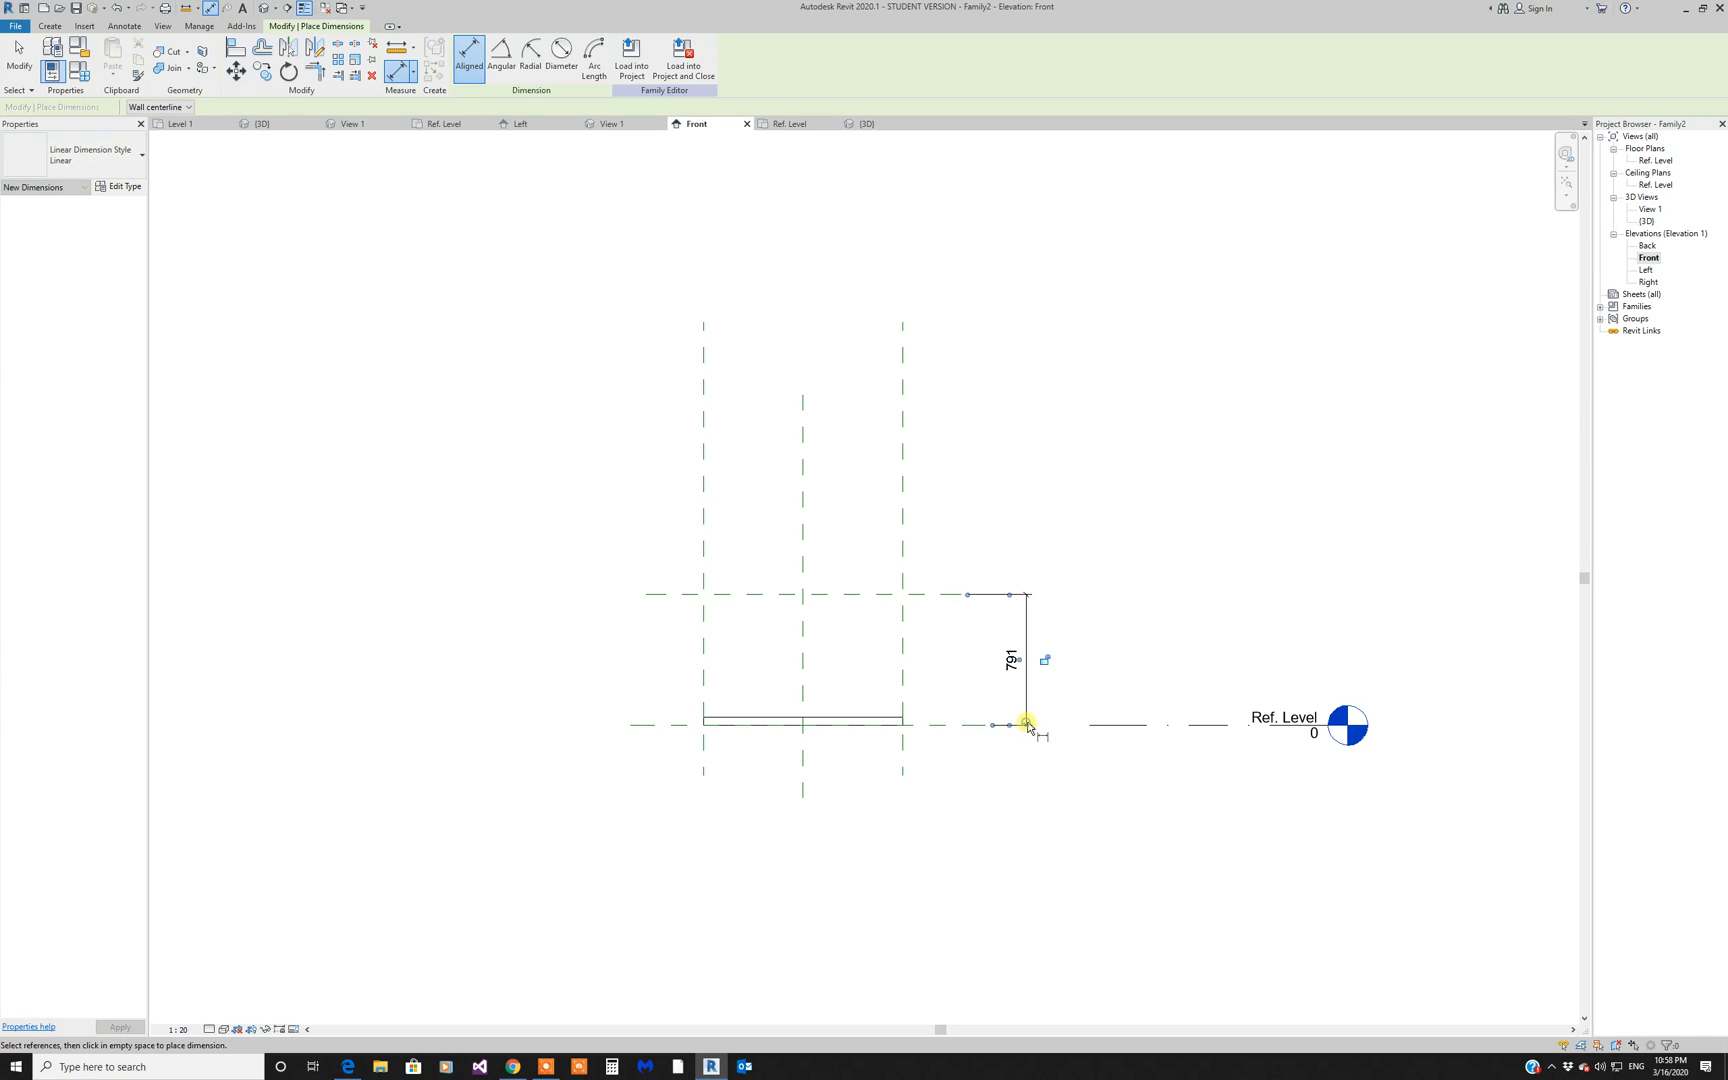
pyautogui.press('Escape')
pyautogui.press('Escape')
# Step: Label the vertical dimension with a new family type parameter named Hight, grouped under Dimensions
pyautogui.click(1027, 630)
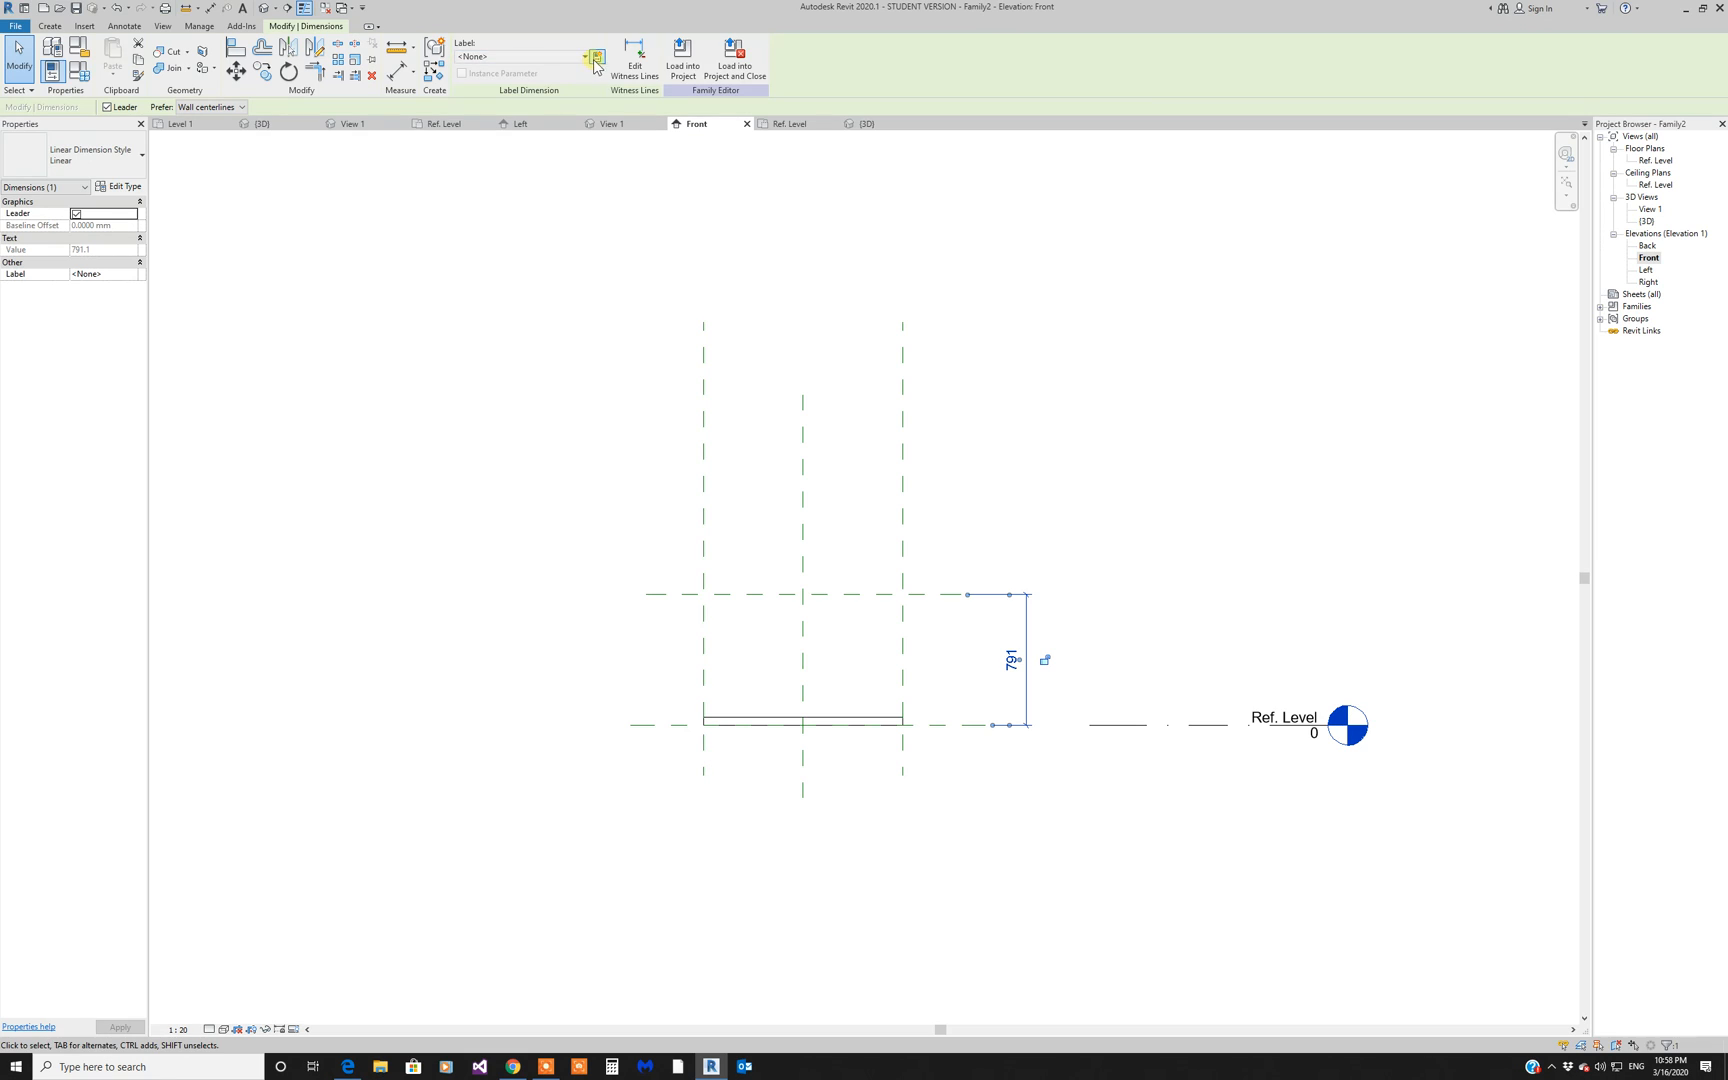
pyautogui.click(596, 58)
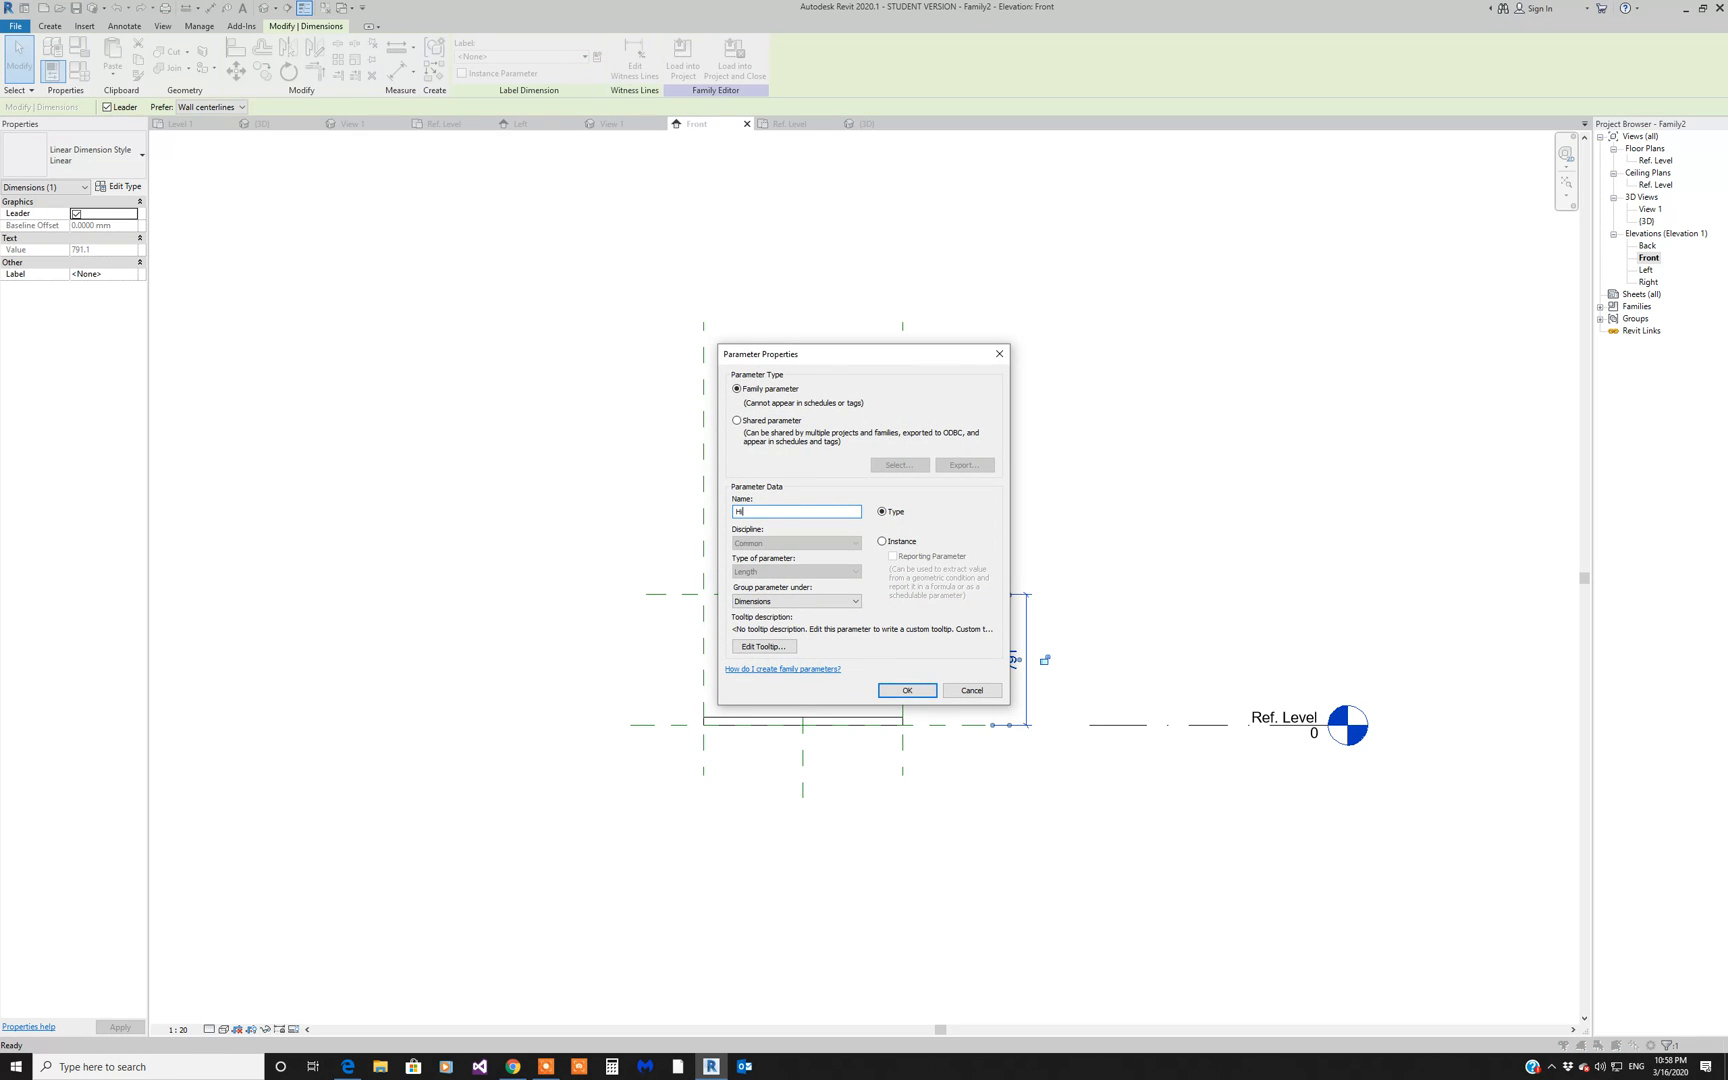
pyautogui.click(924, 691)
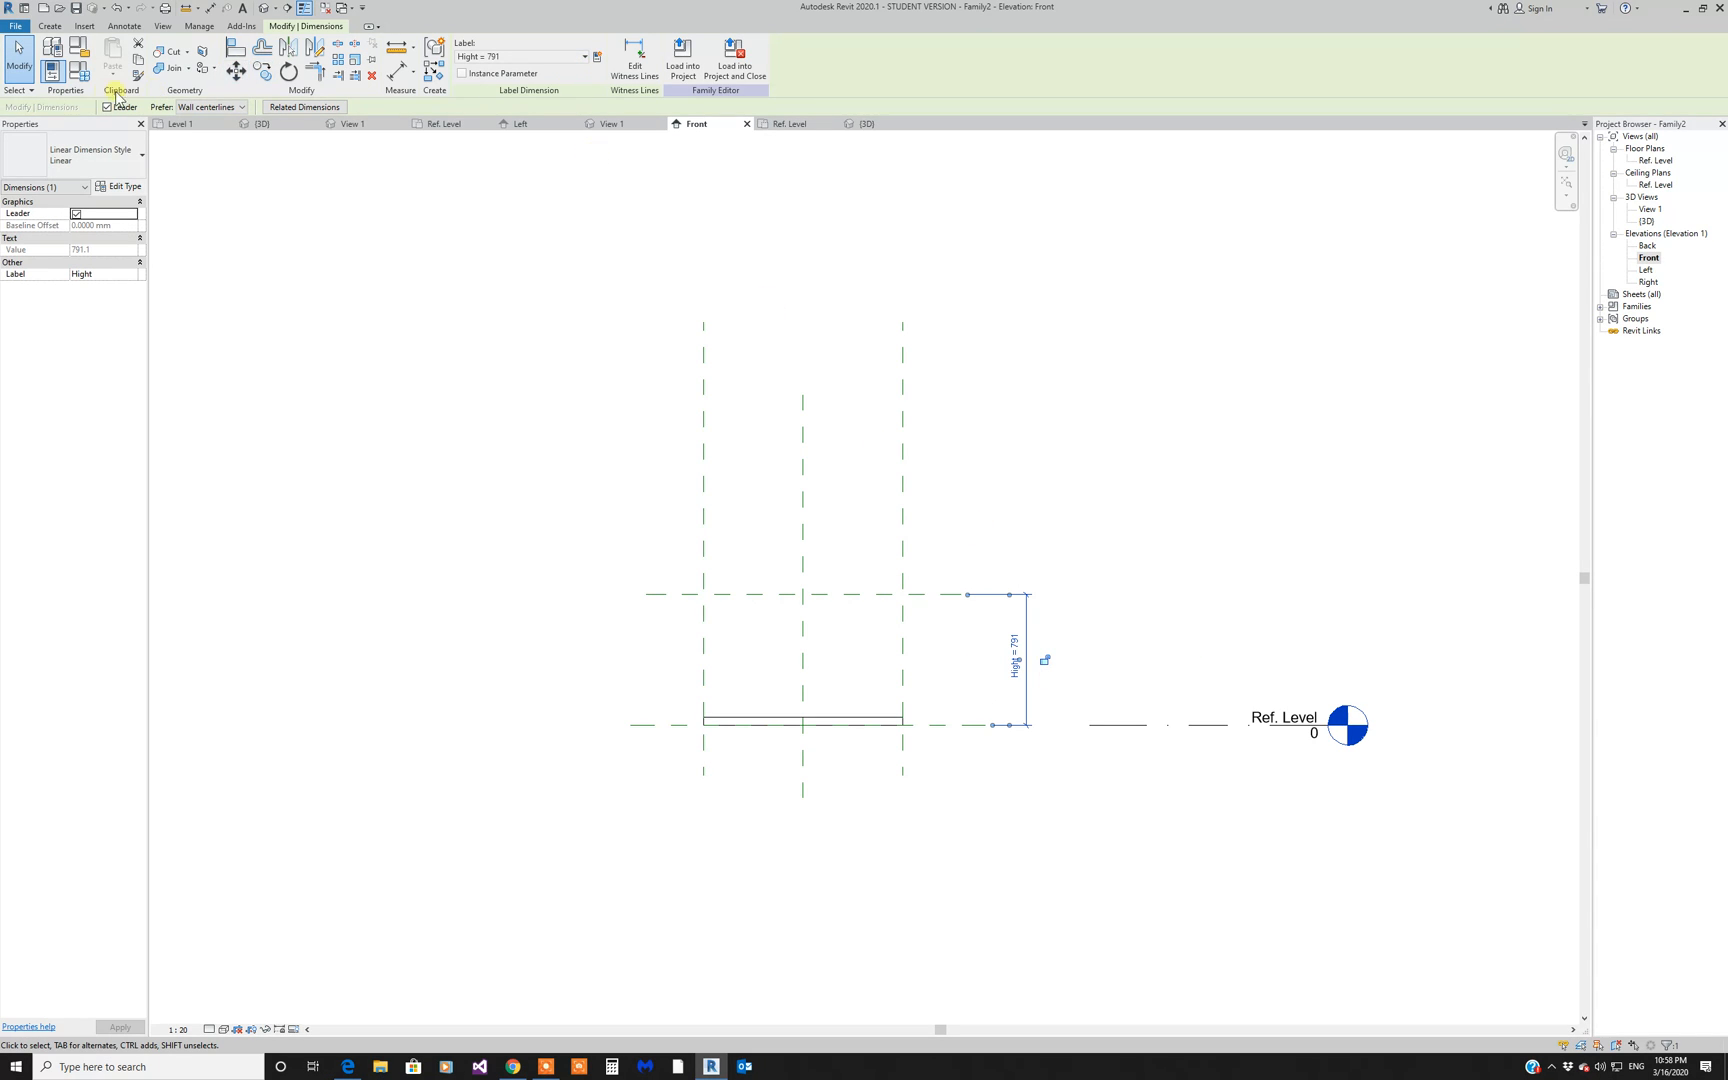
# Step: Set the family's Hight parameter to 800 mm
pyautogui.click(87, 78)
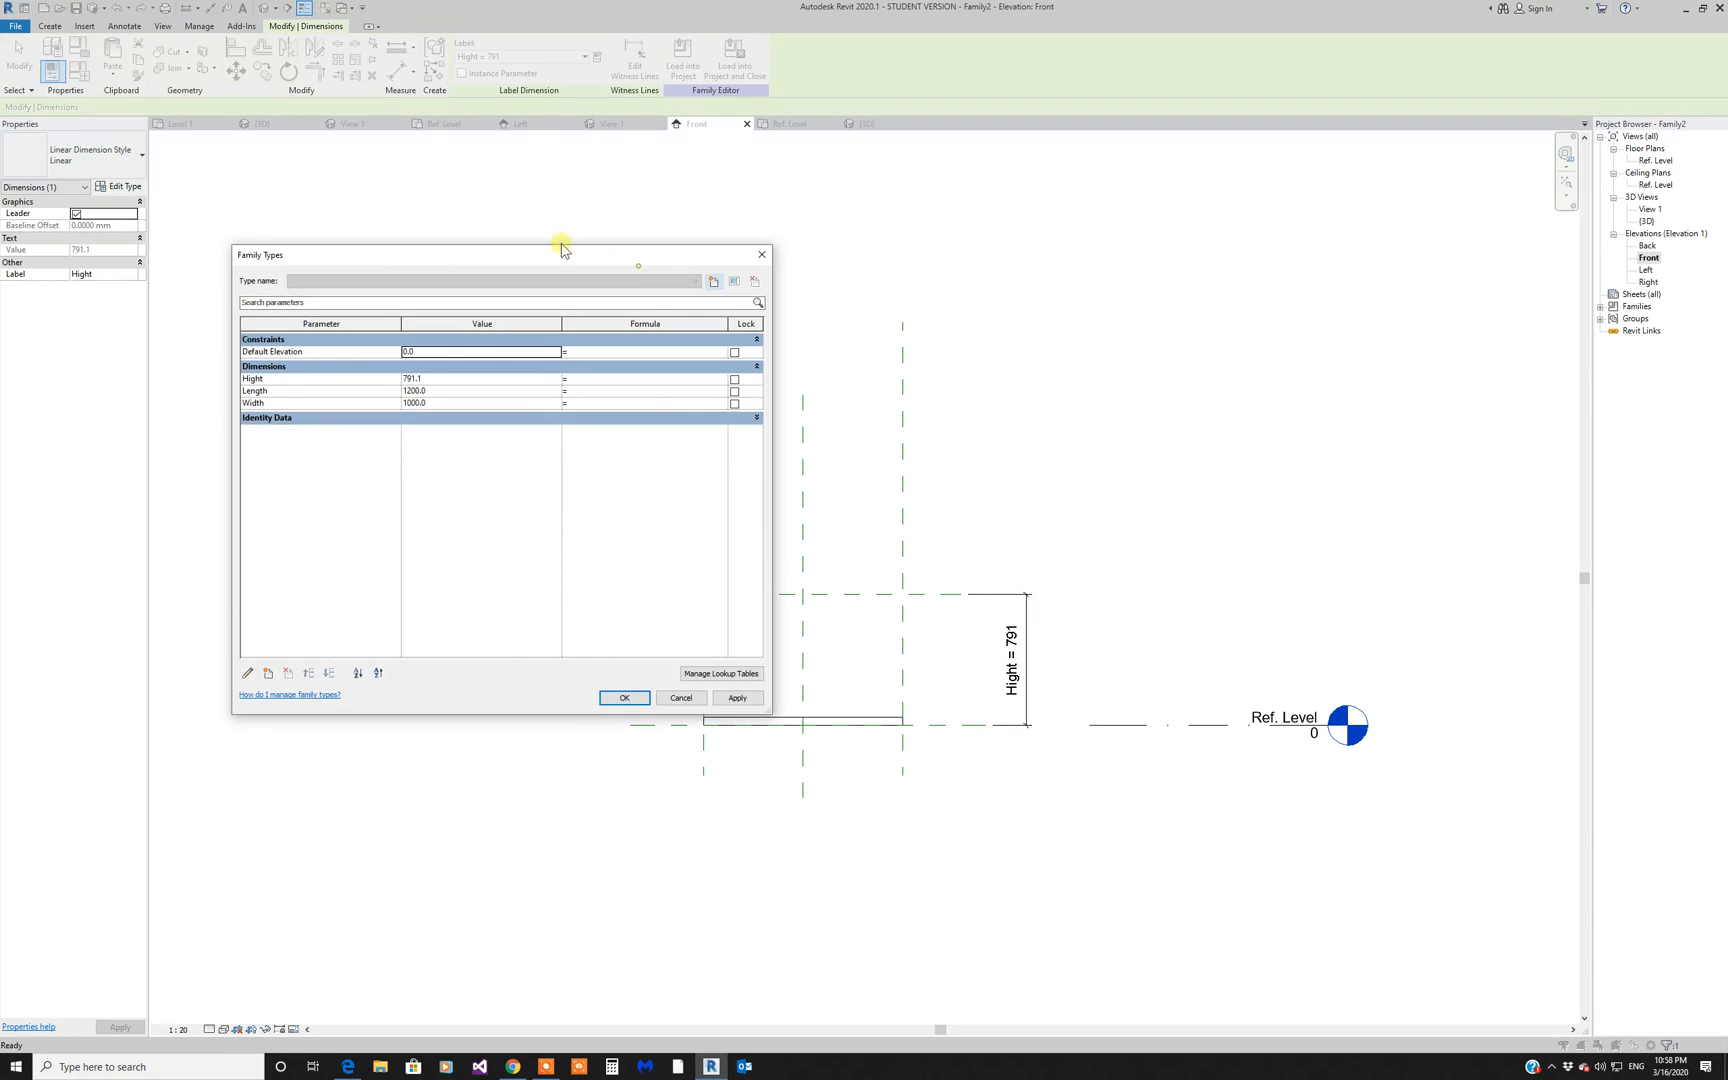
pyautogui.click(455, 381)
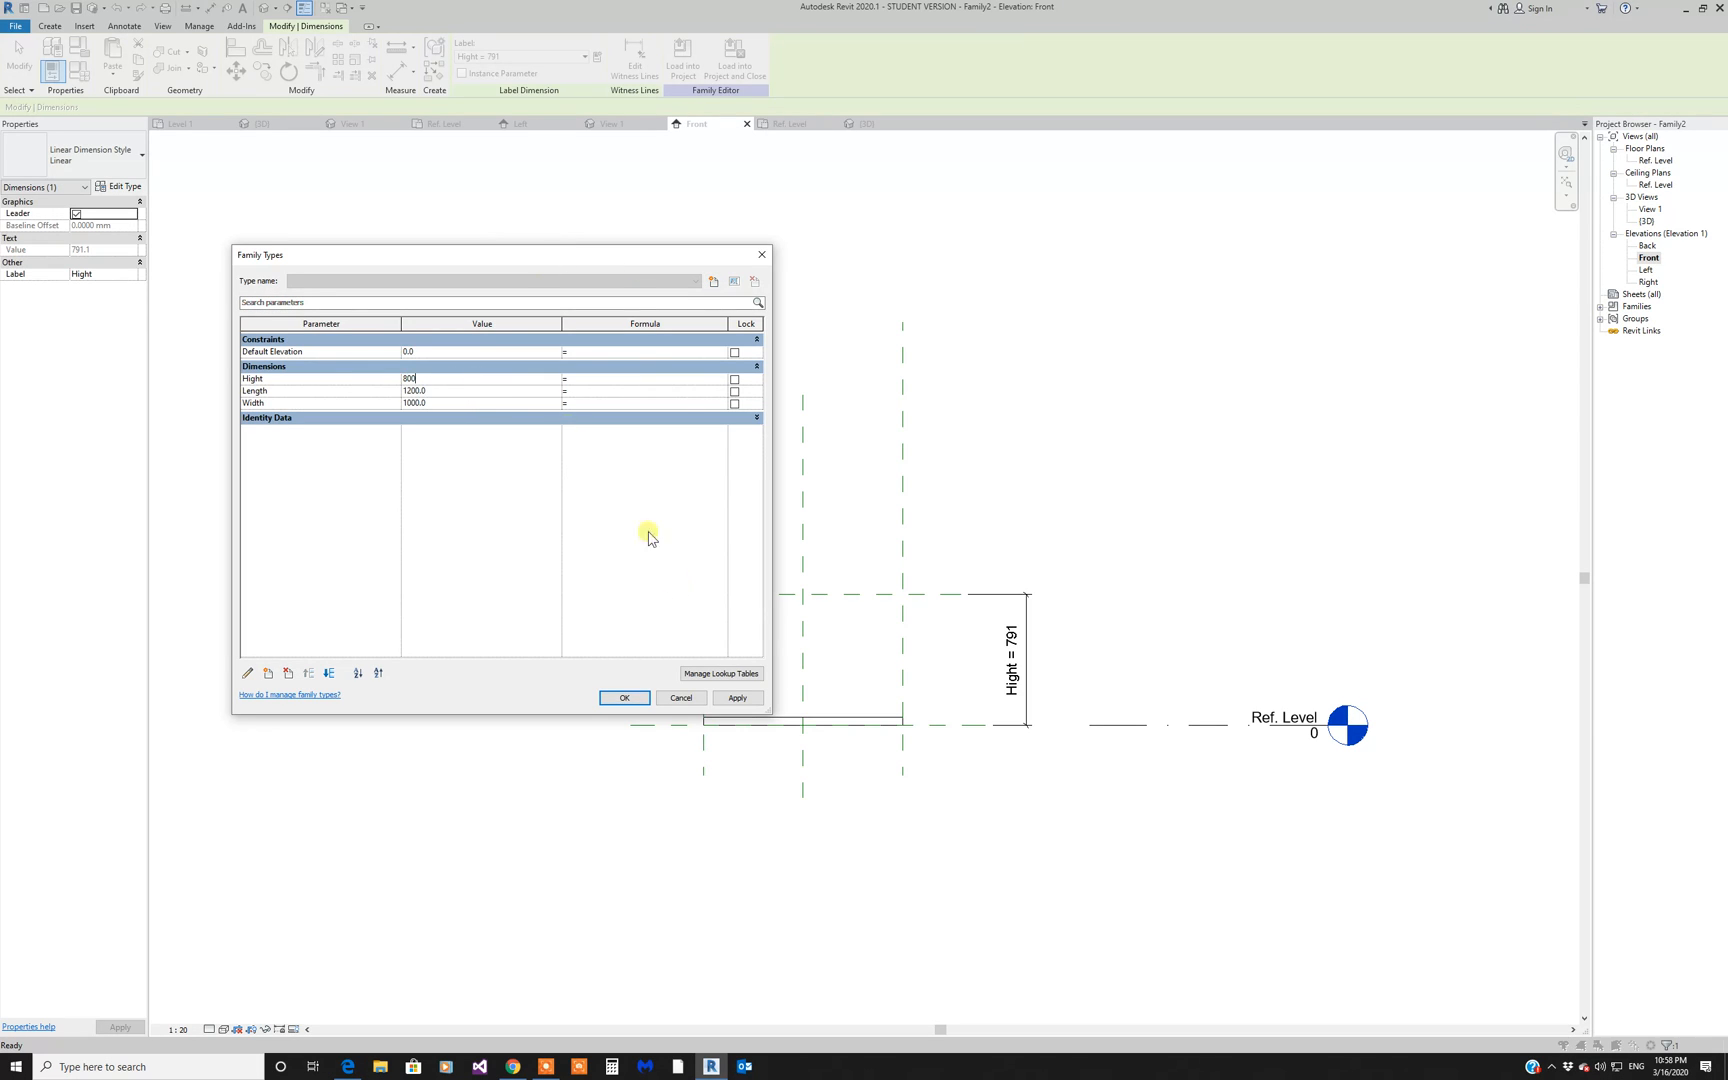
pyautogui.write('800')
pyautogui.click(736, 698)
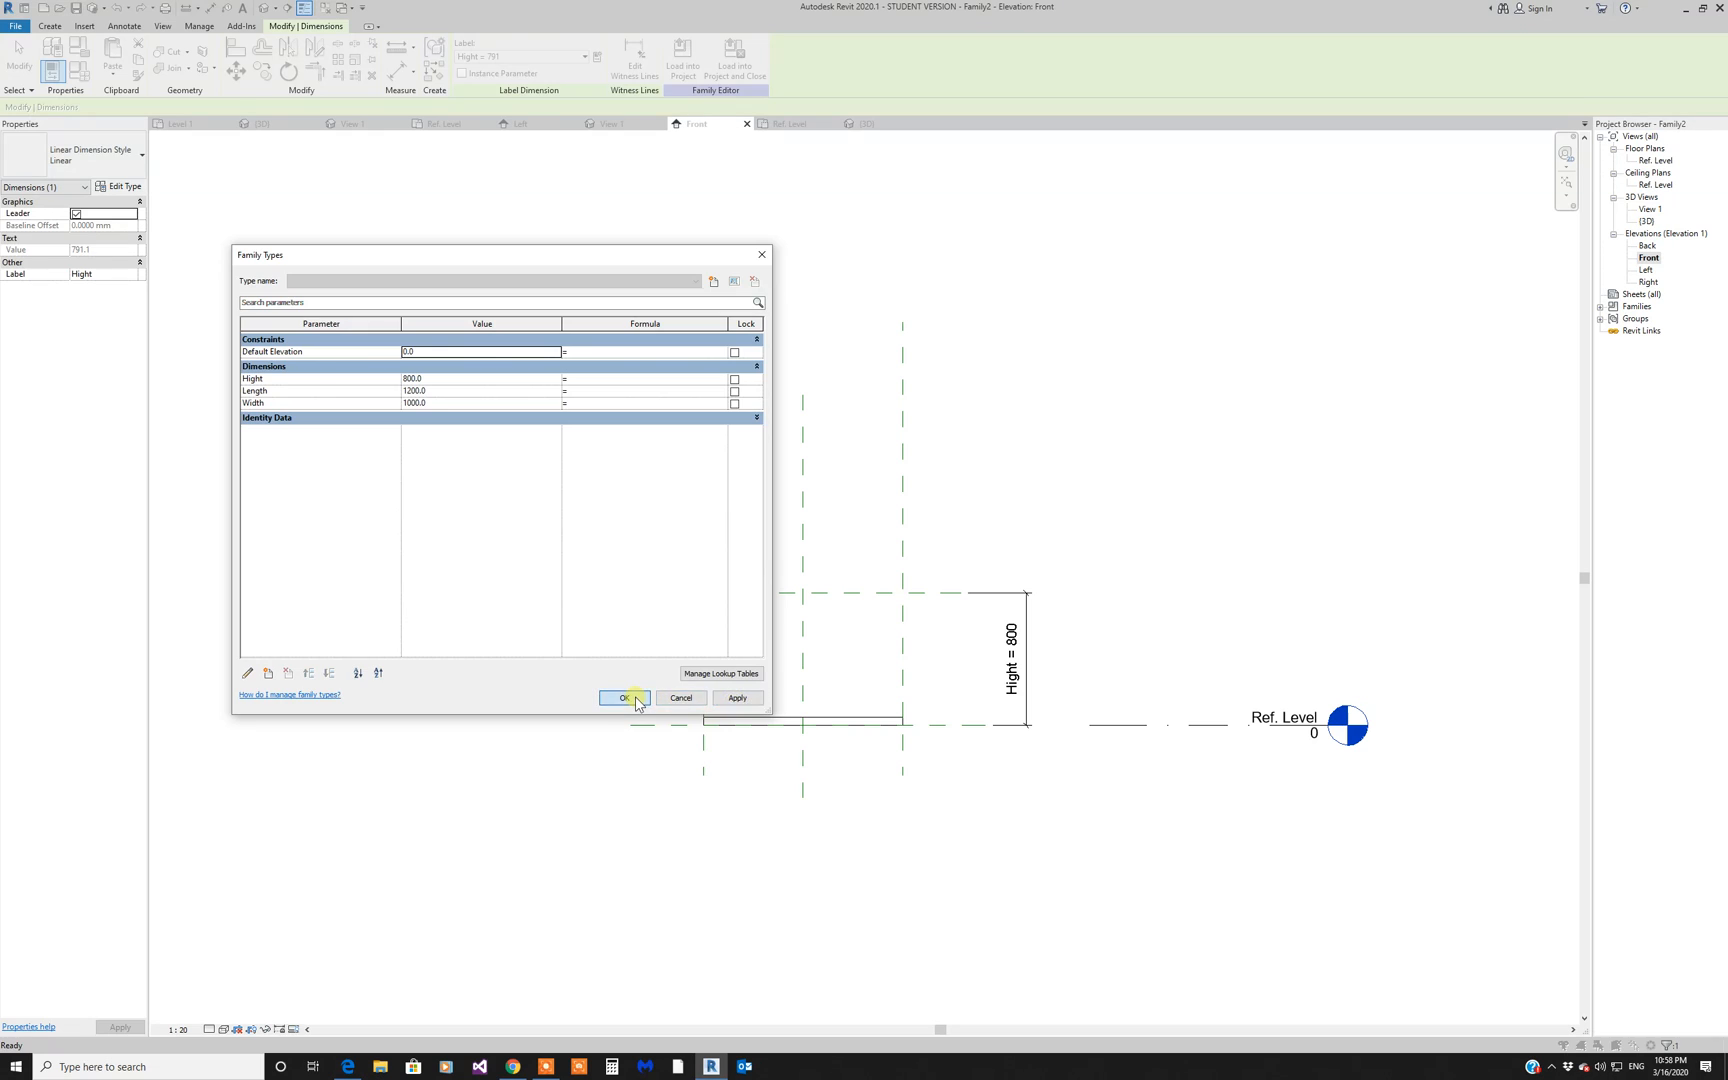
pyautogui.click(630, 698)
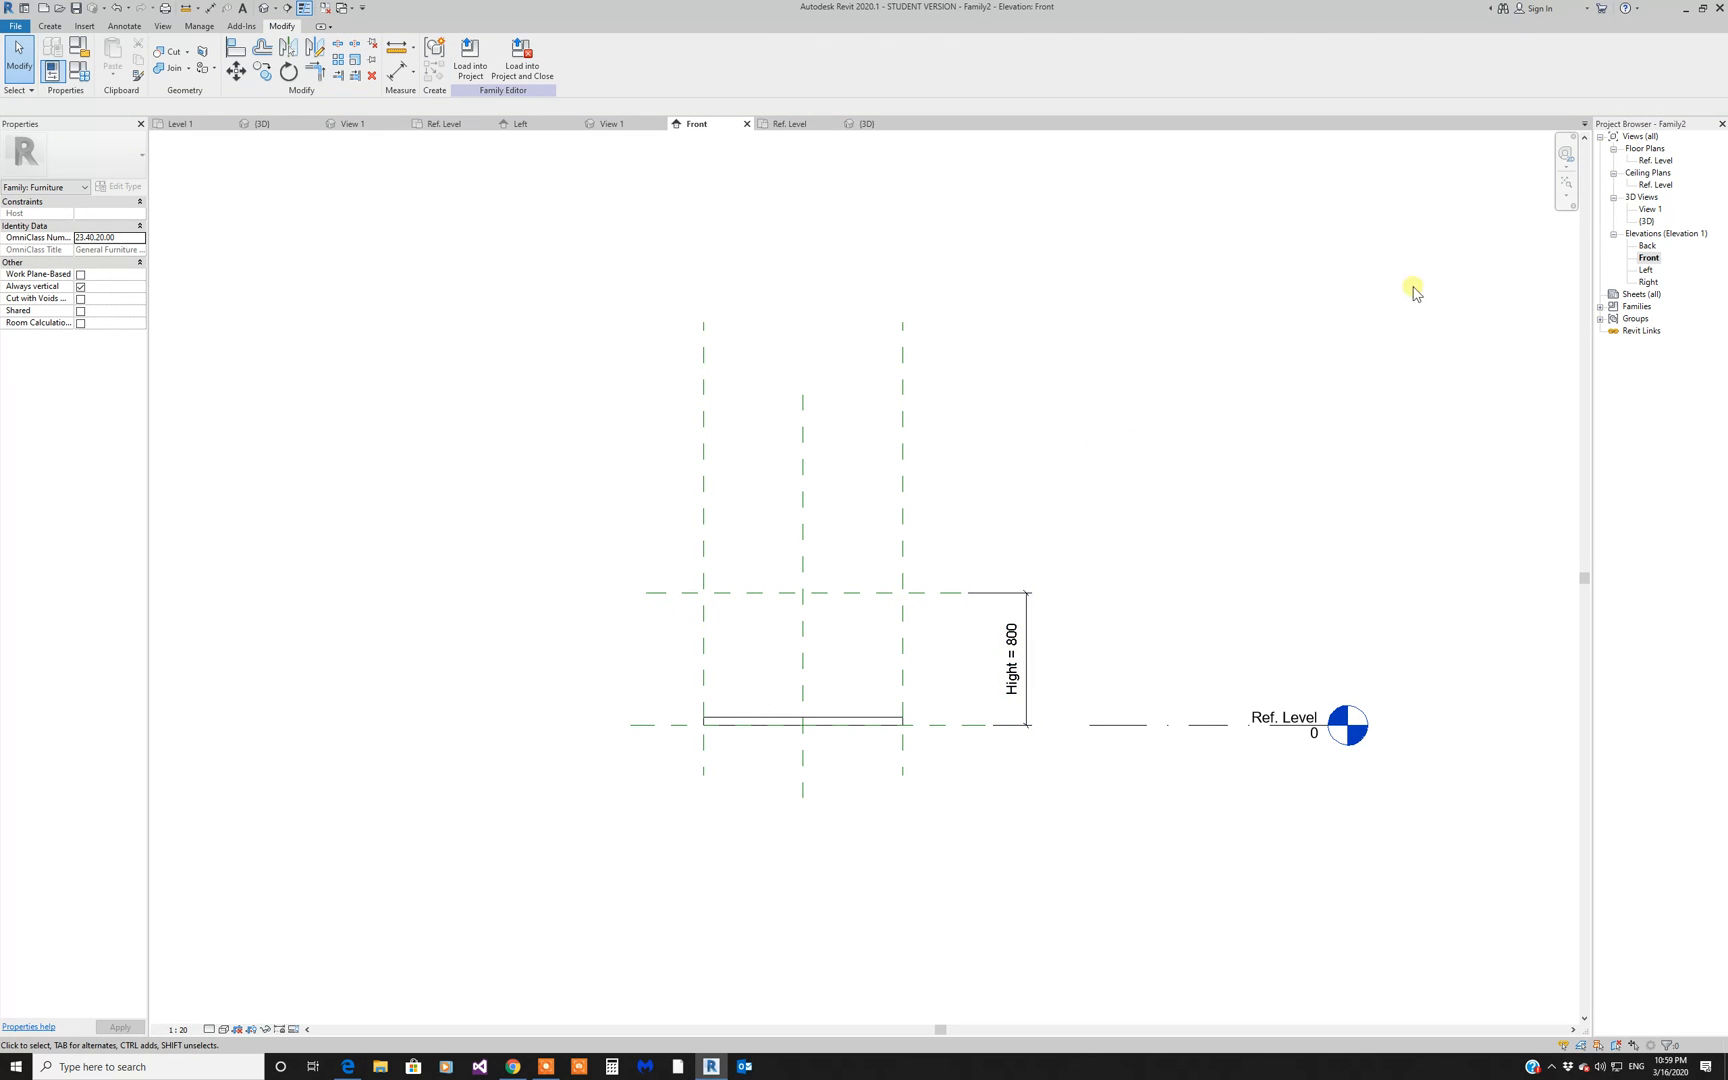
# Step: Reassign the tabletop extrusion's work plane from the Ref. Level to Reference Plane : Hight
pyautogui.click(879, 718)
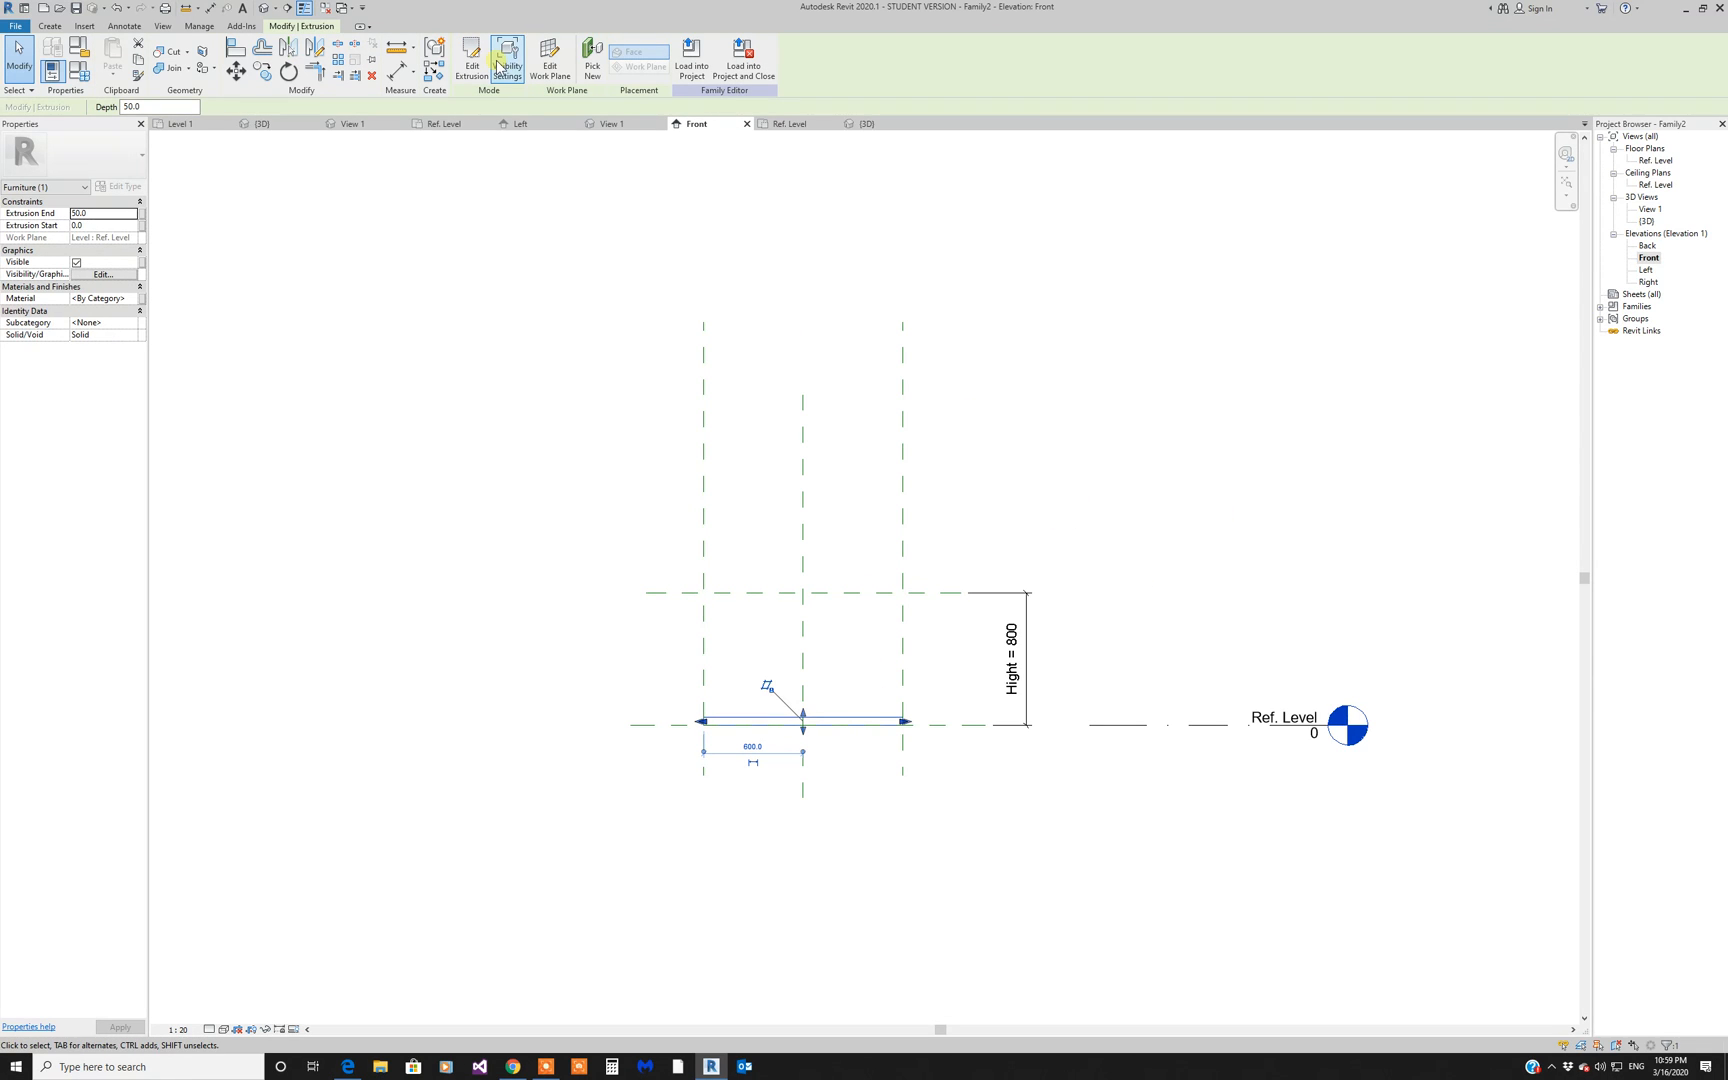
pyautogui.click(549, 58)
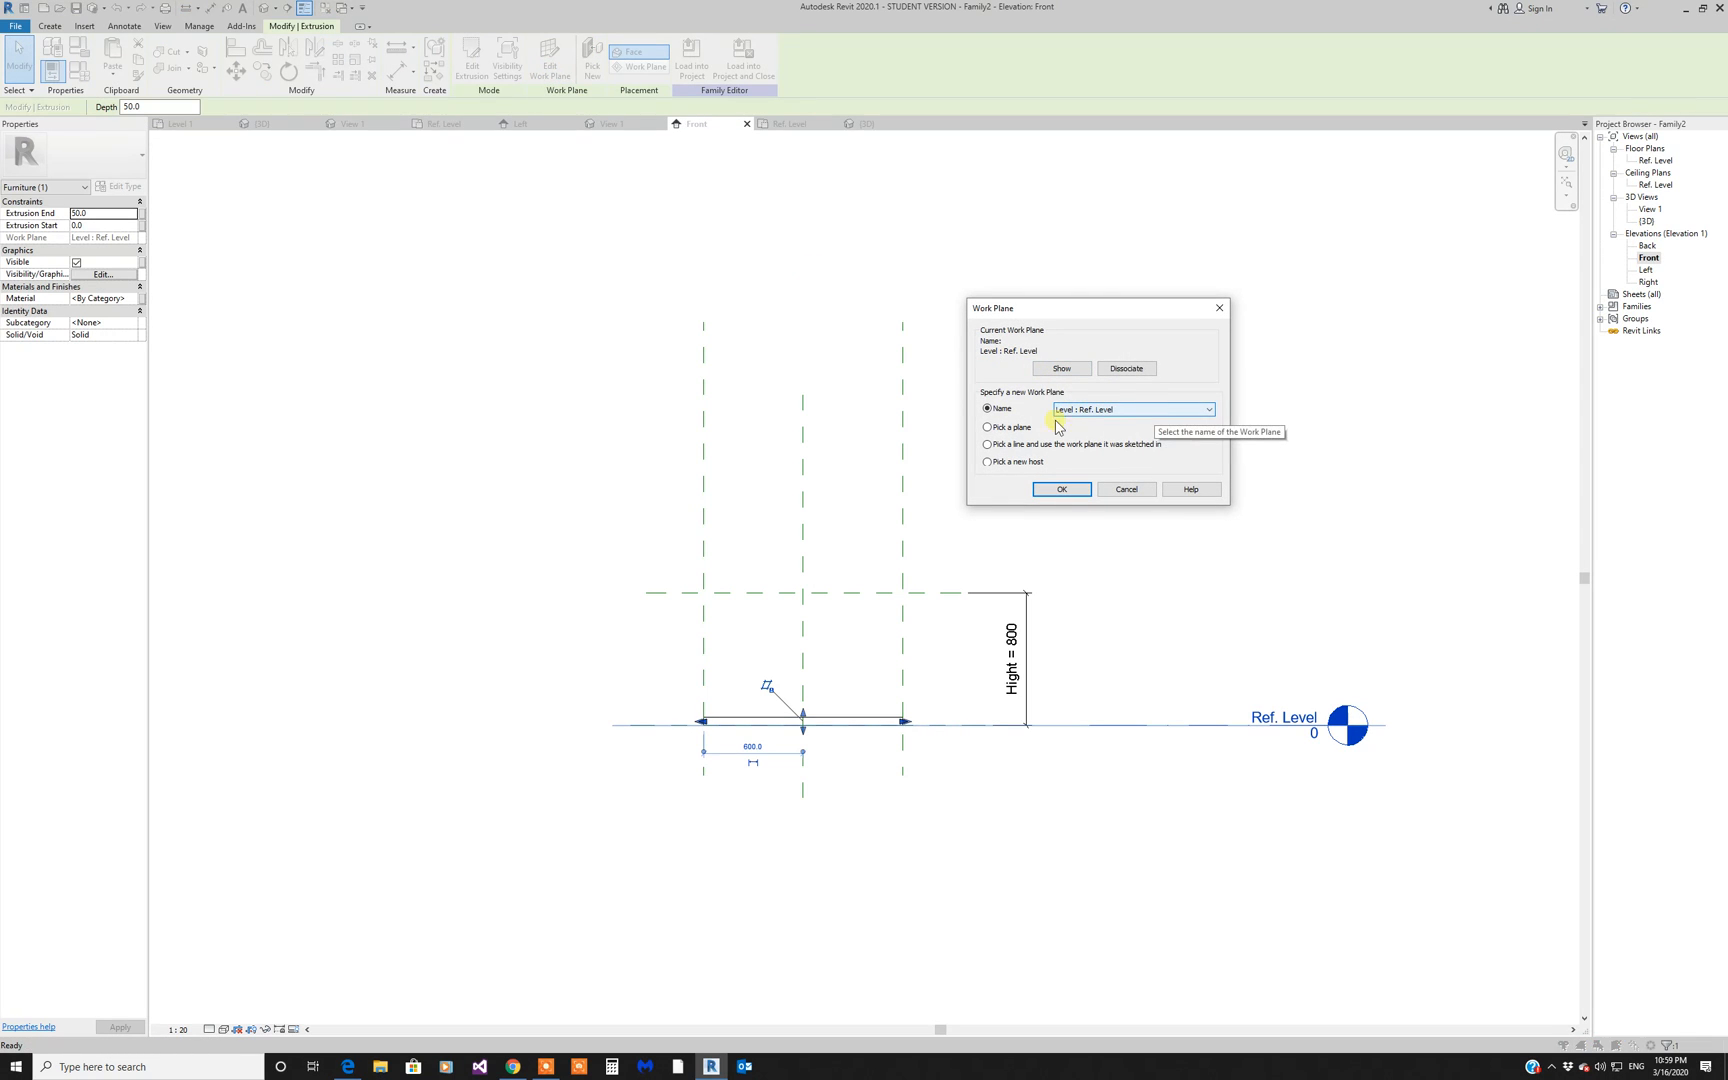
pyautogui.click(1142, 411)
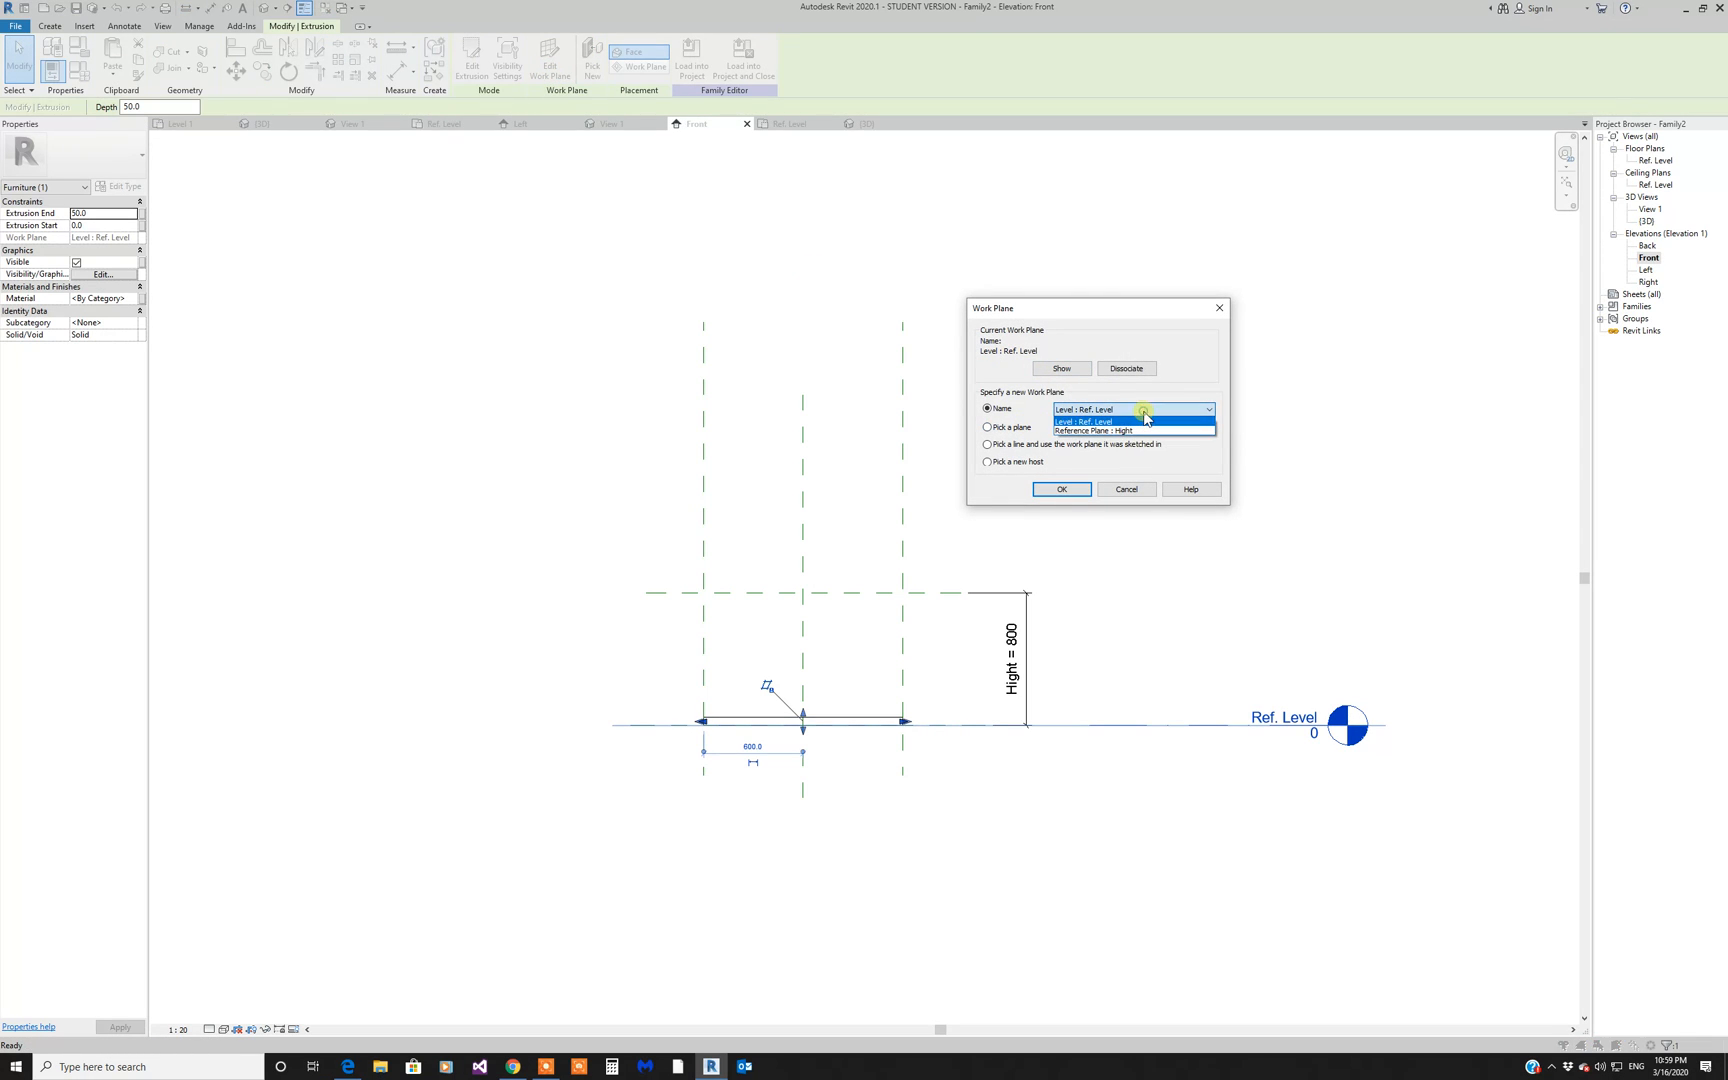
pyautogui.click(1100, 430)
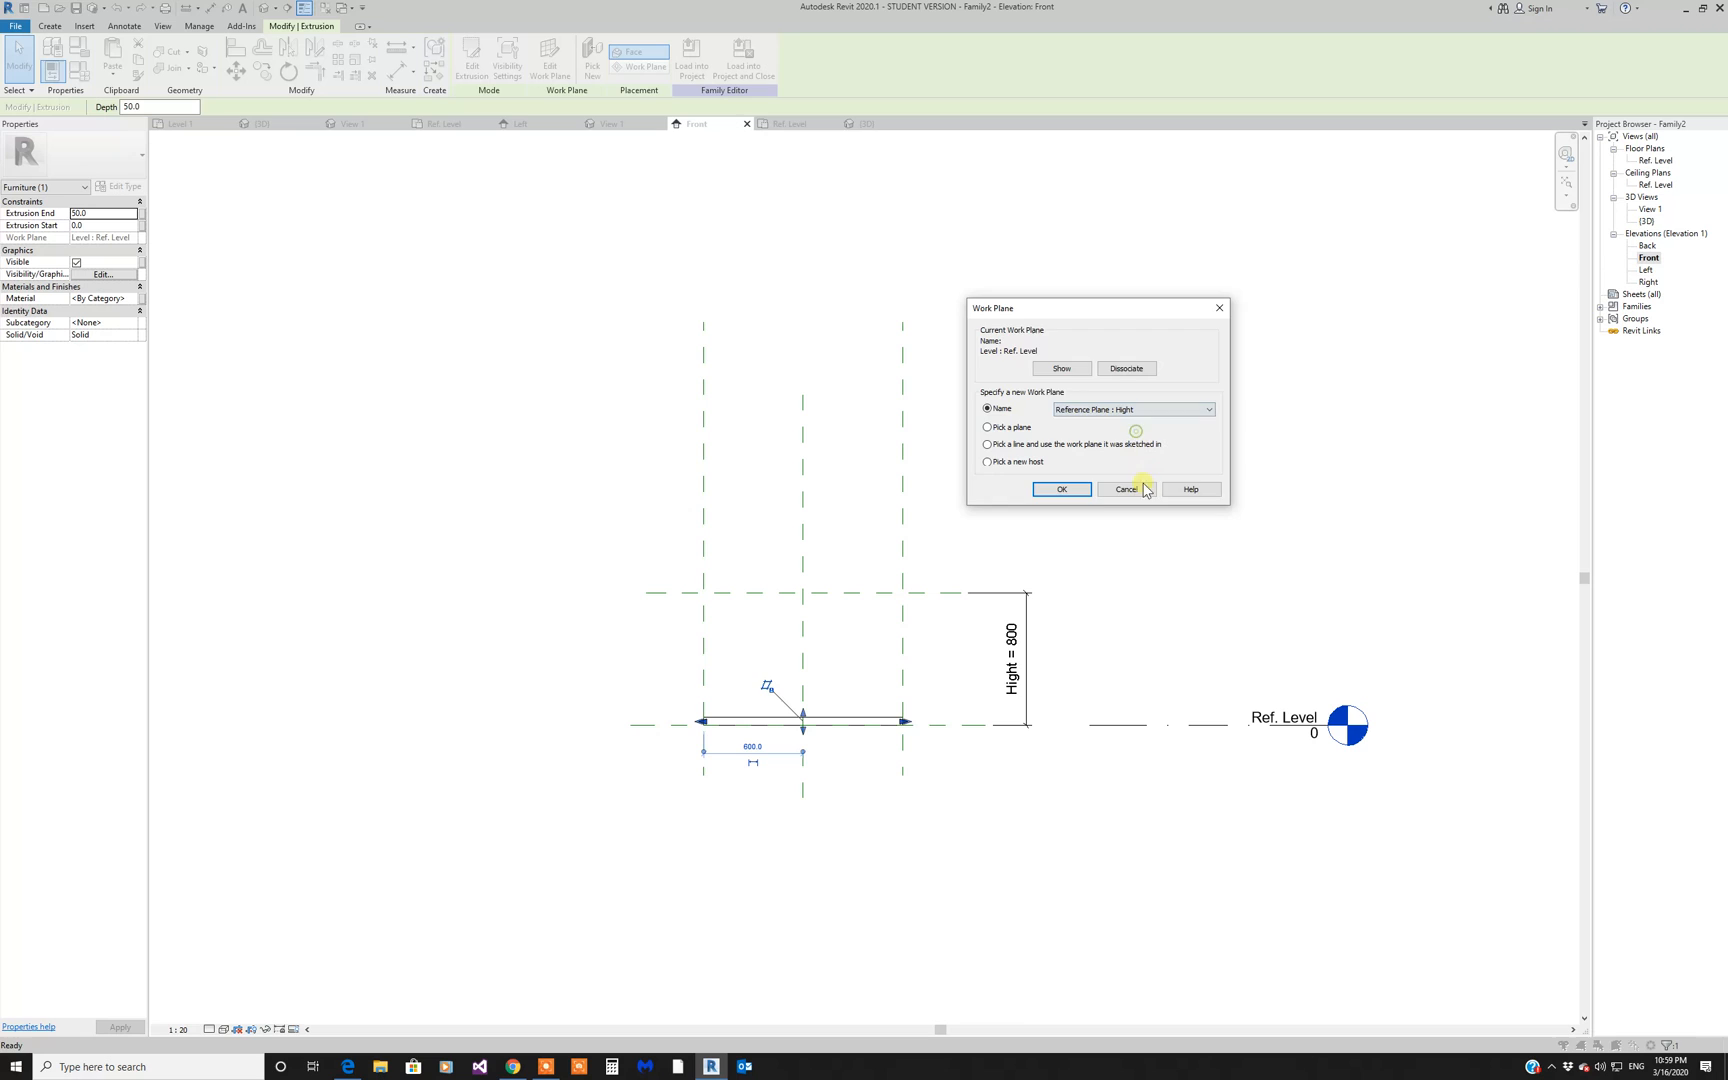
pyautogui.click(1062, 489)
pyautogui.click(884, 252)
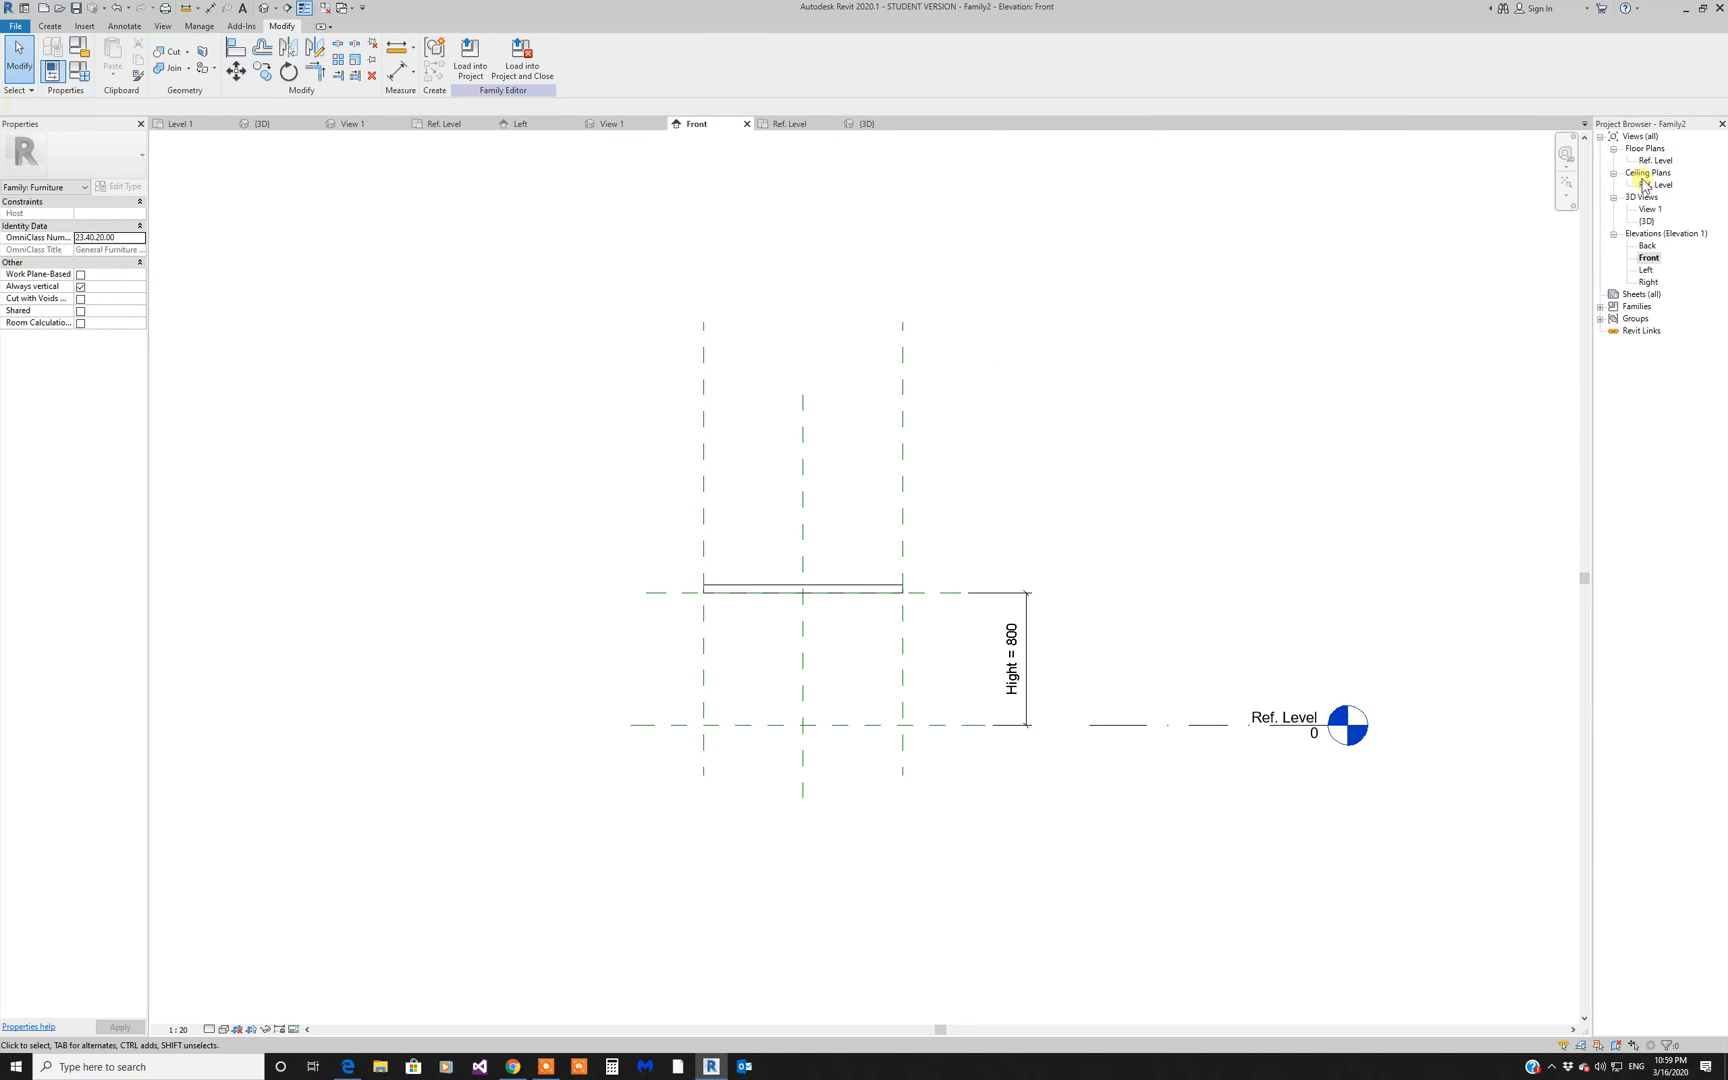
# Step: In the Ref. Level plan, start a new extrusion and sketch a 30 mm radius circle inside the tabletop's upper-left corner
pyautogui.doubleClick(1655, 160)
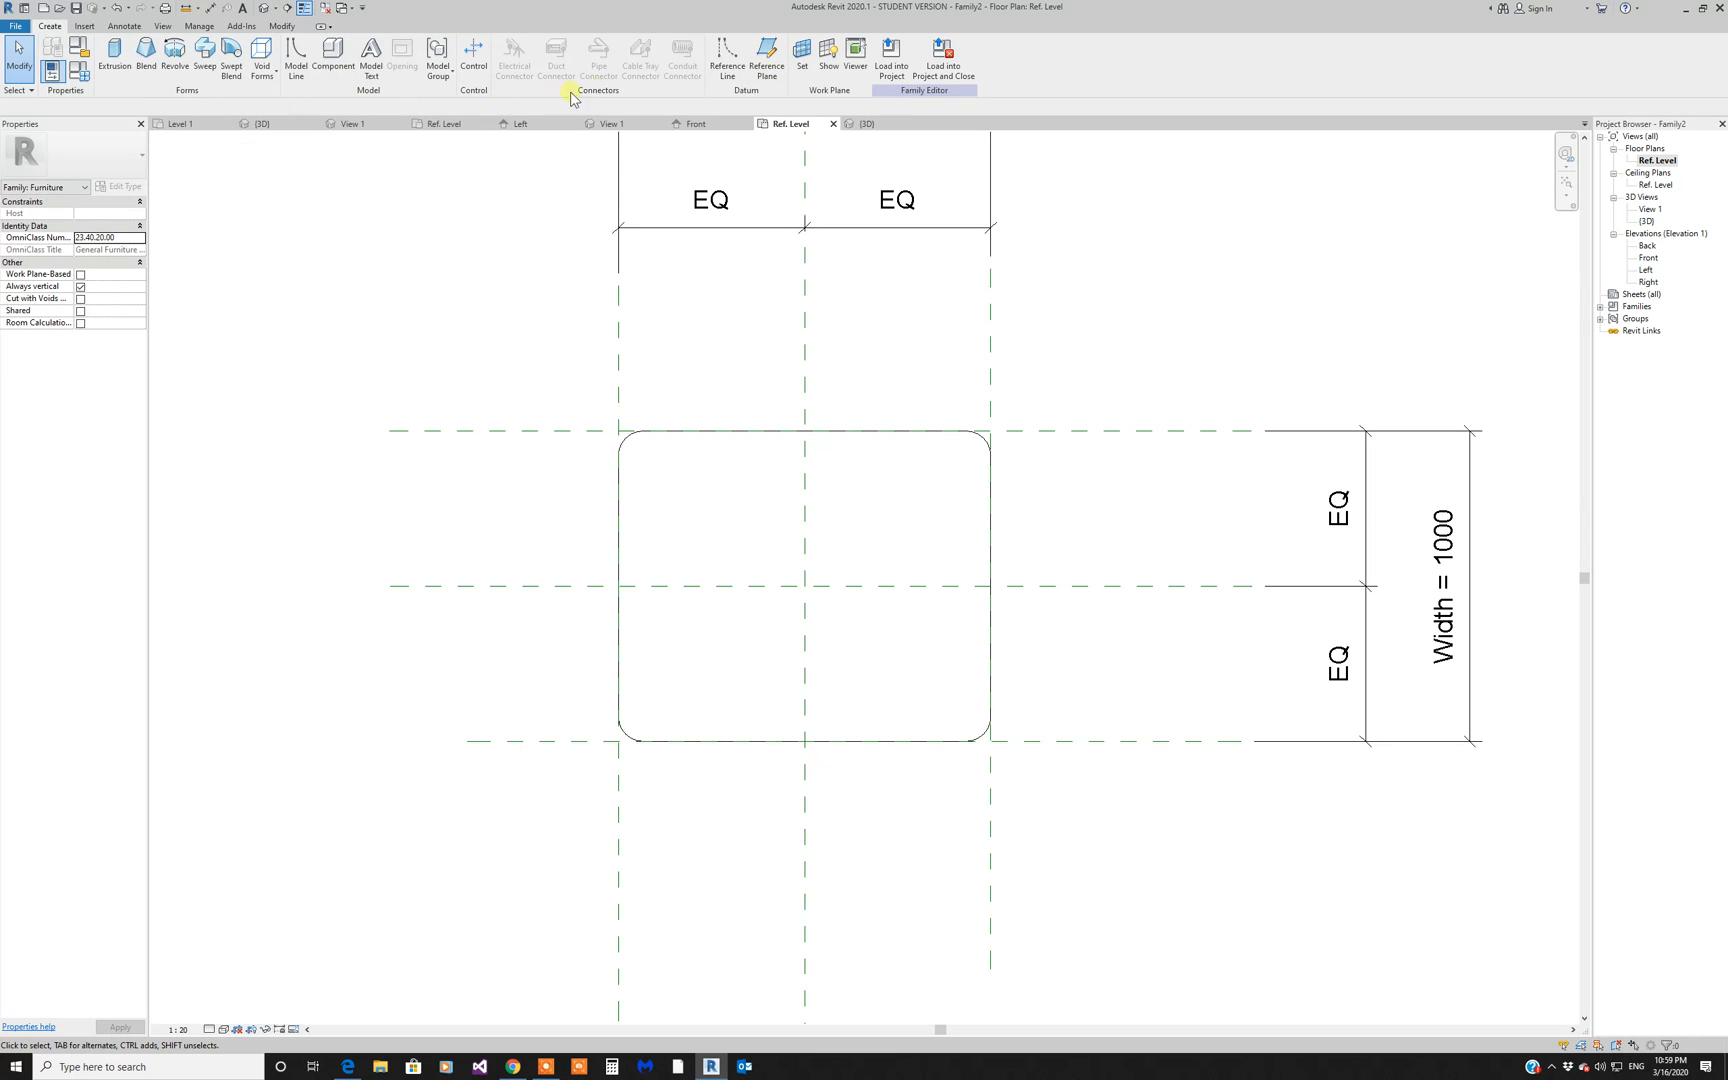
pyautogui.click(115, 57)
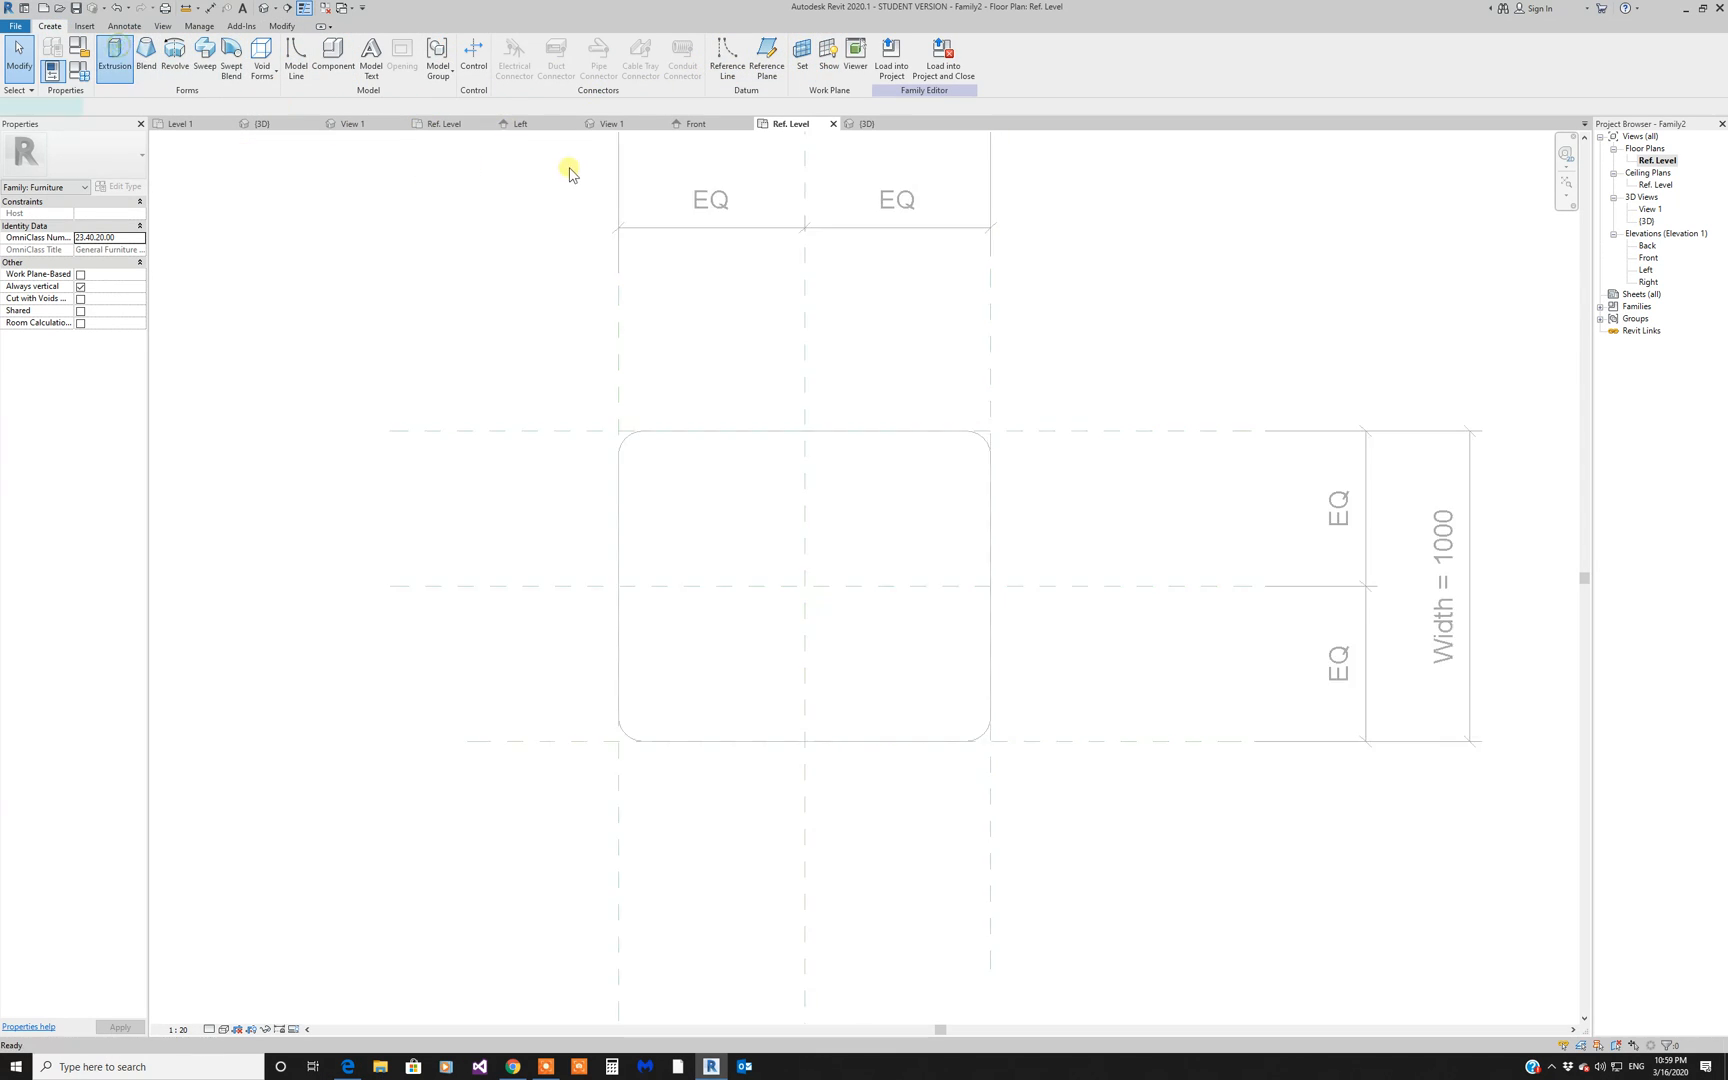
pyautogui.click(550, 45)
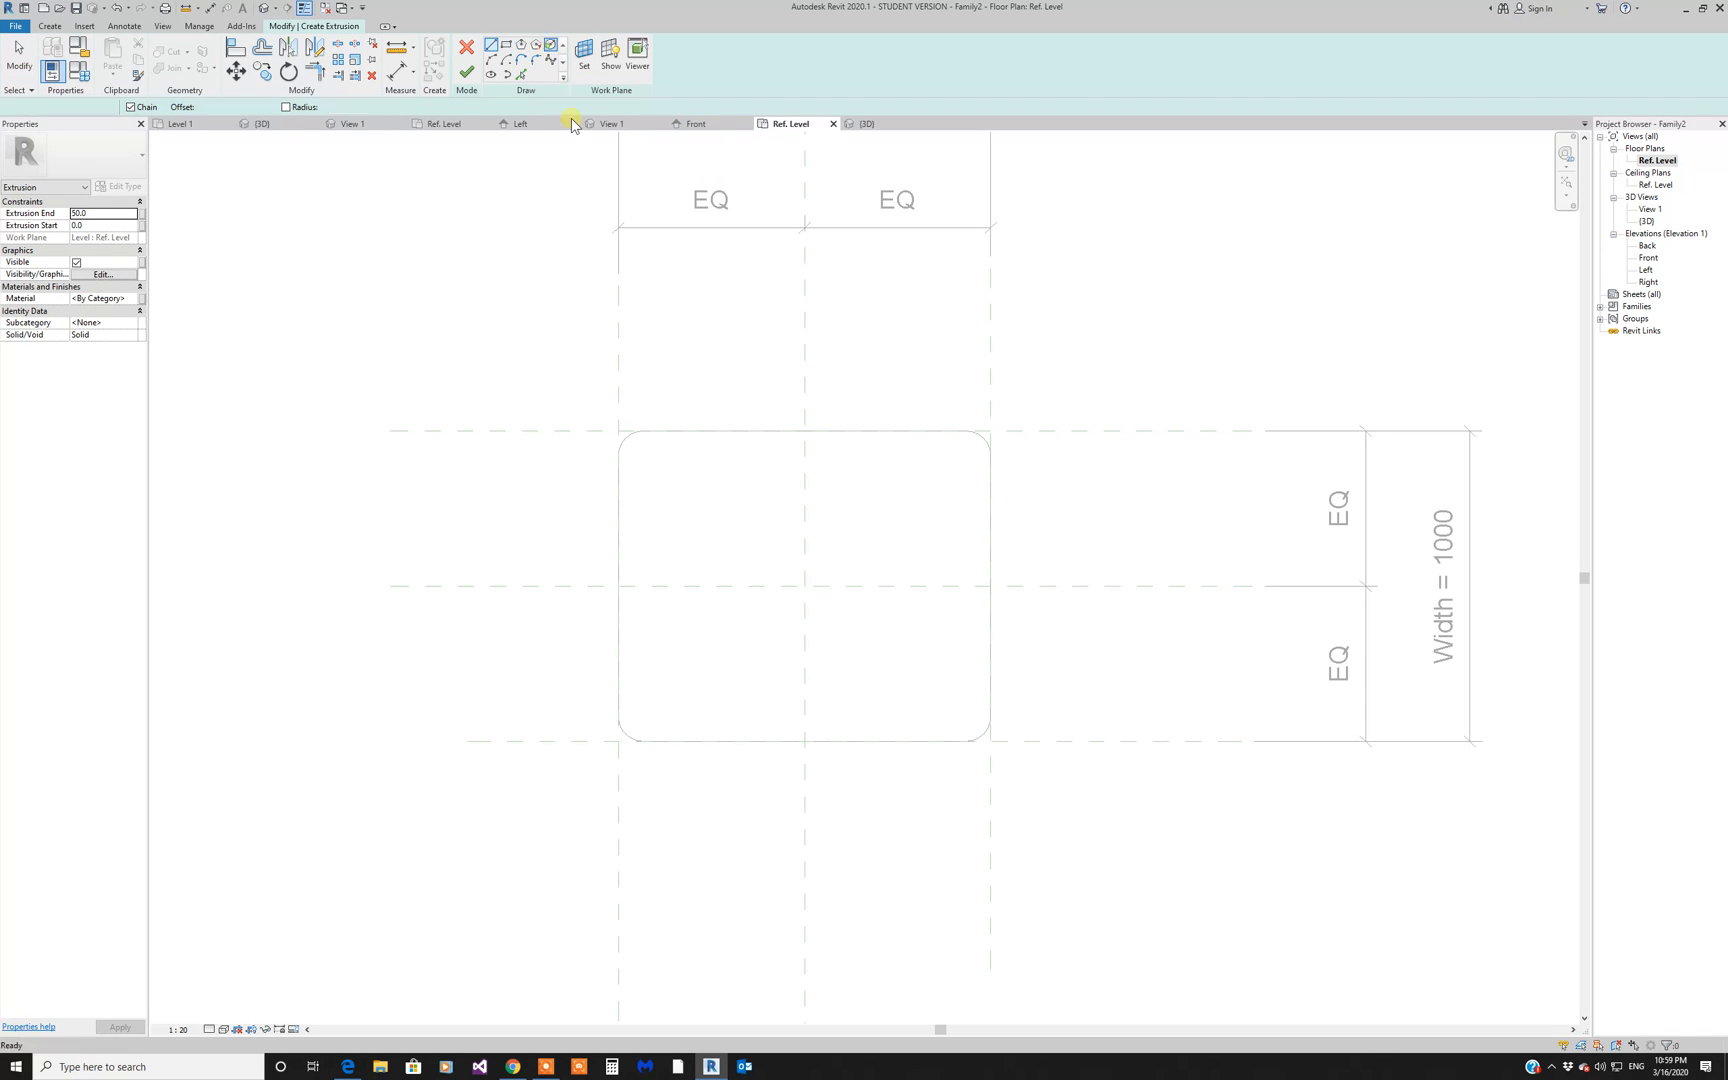
pyautogui.click(647, 459)
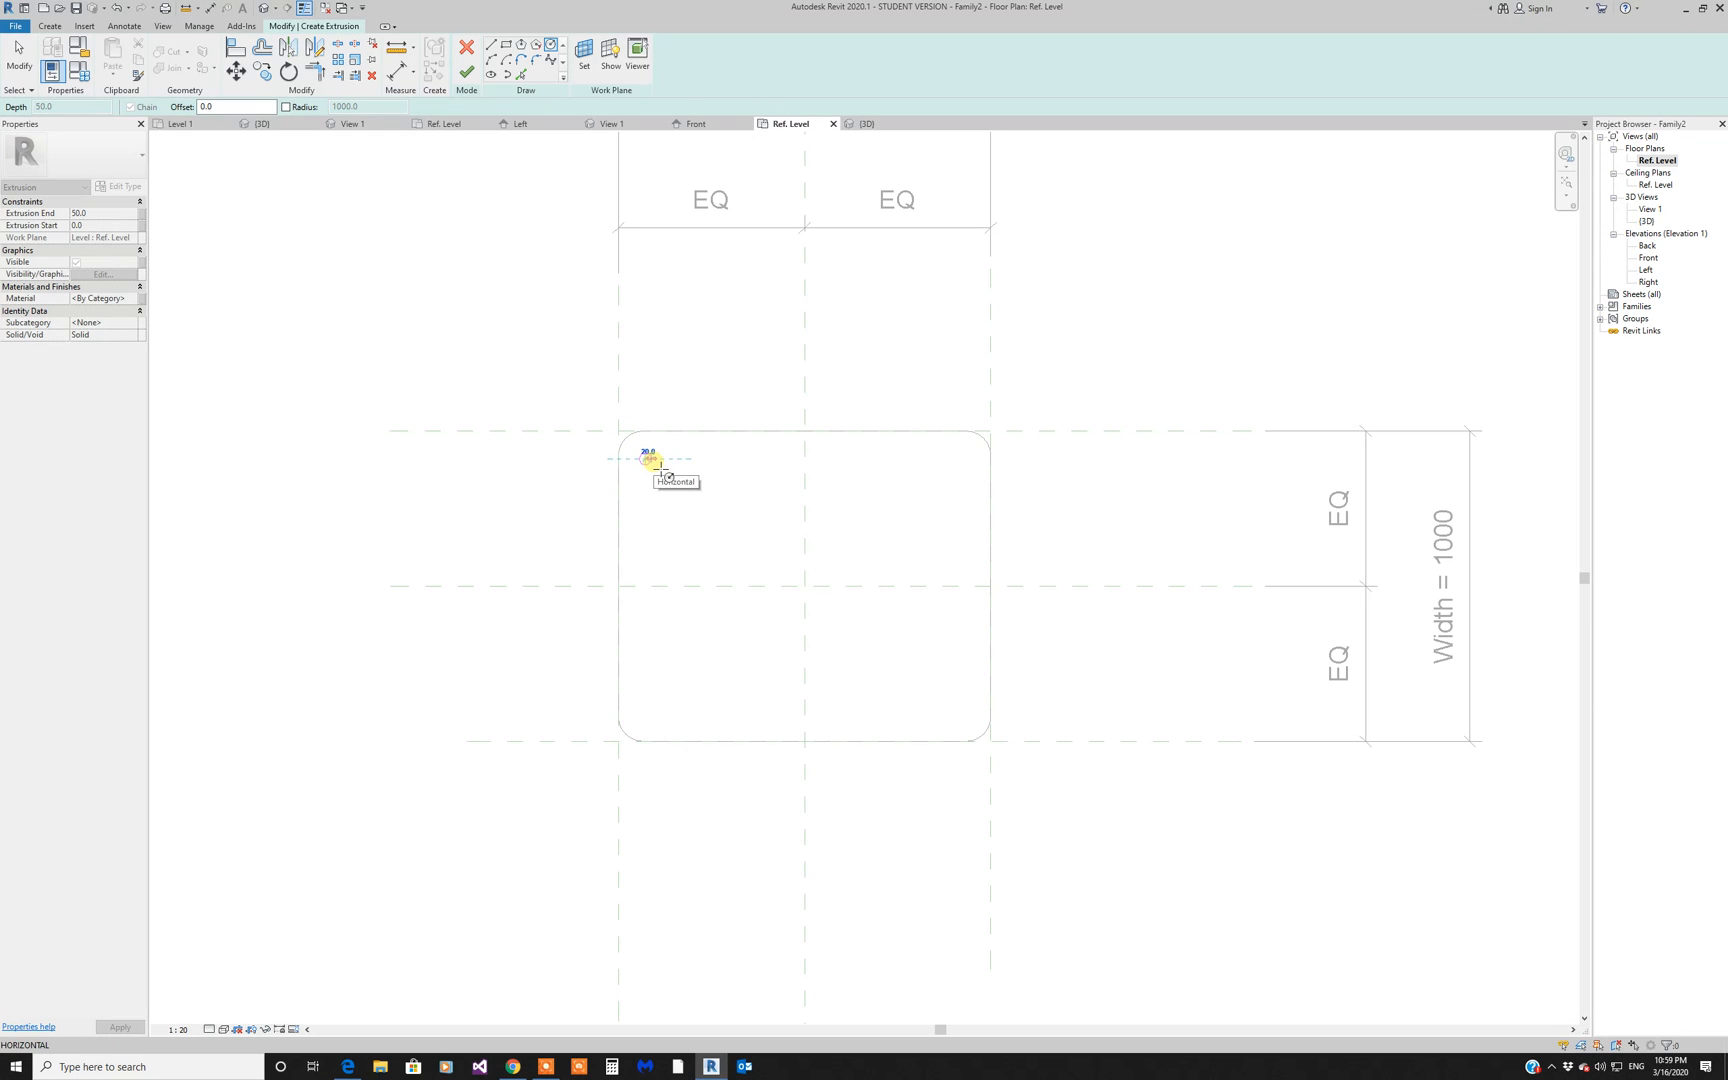
pyautogui.click(657, 465)
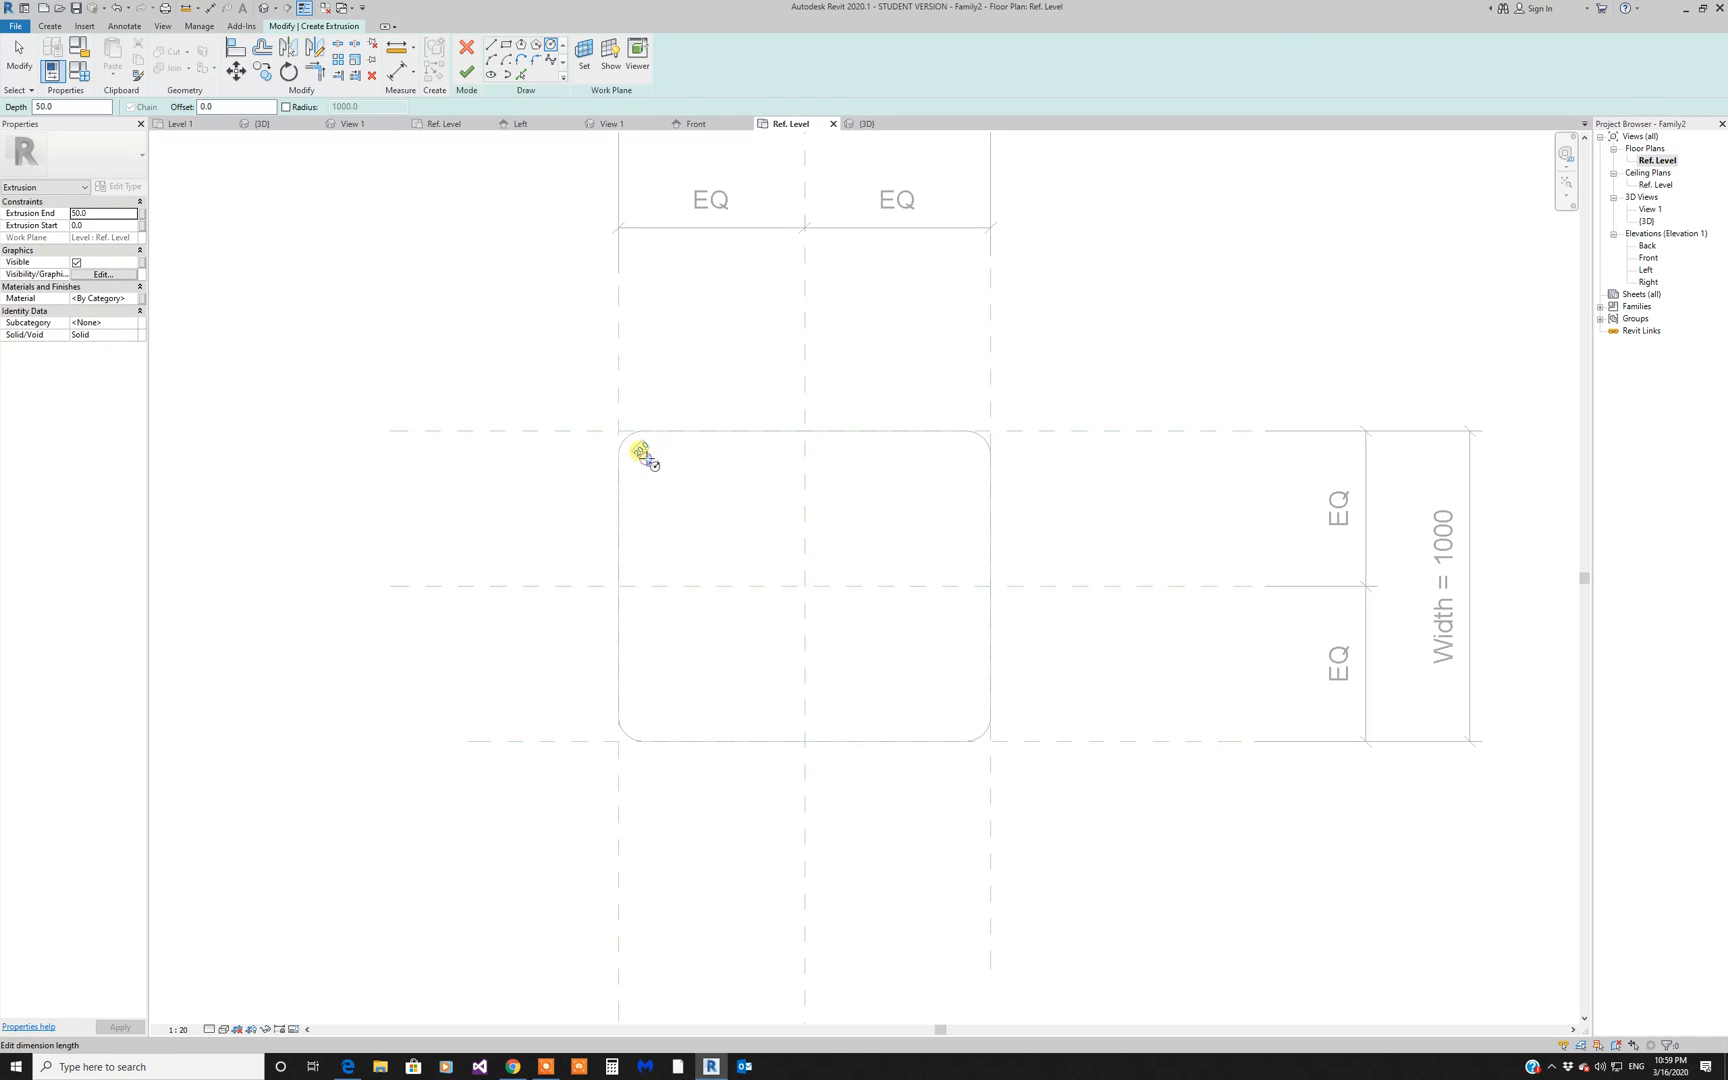
pyautogui.click(640, 451)
pyautogui.write('30')
pyautogui.press('Return')
pyautogui.press('Escape')
pyautogui.press('Escape')
# Step: Mirror a copy of the leg circle to the upper-right corner about an axis drawn along the Center (Left/Right) plane
pyautogui.click(646, 461)
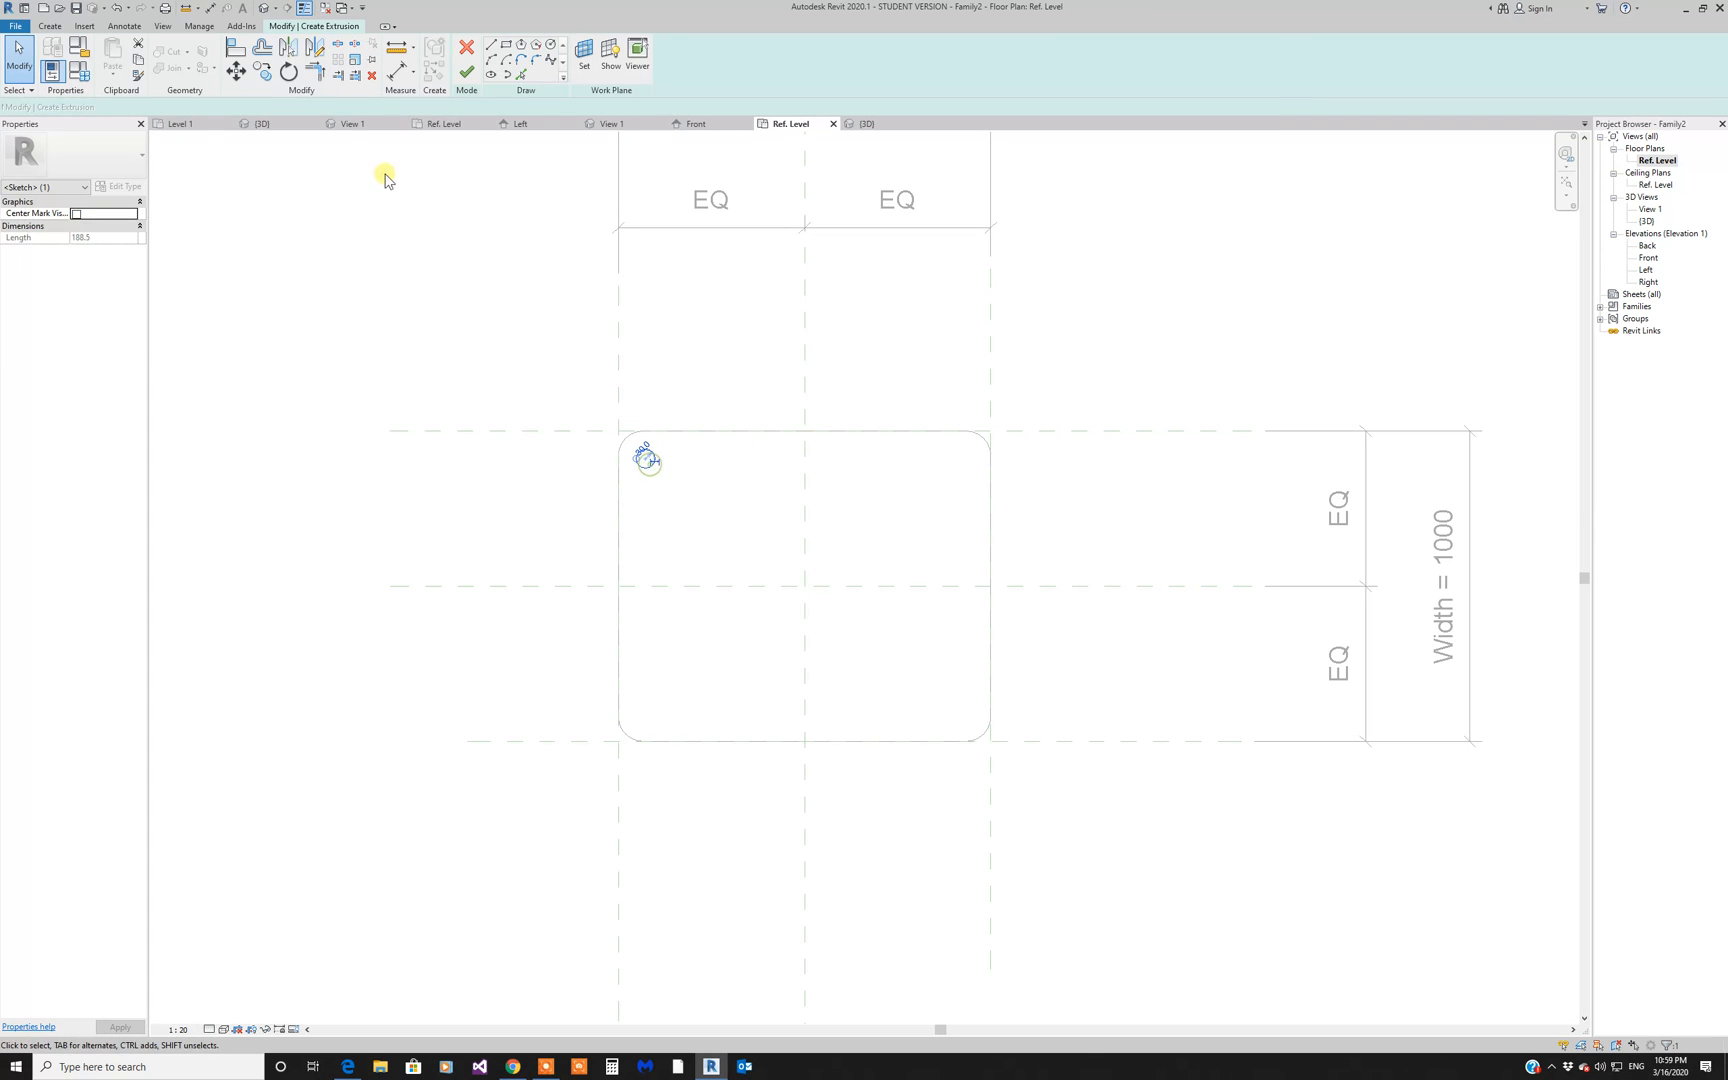
pyautogui.click(315, 48)
pyautogui.click(804, 432)
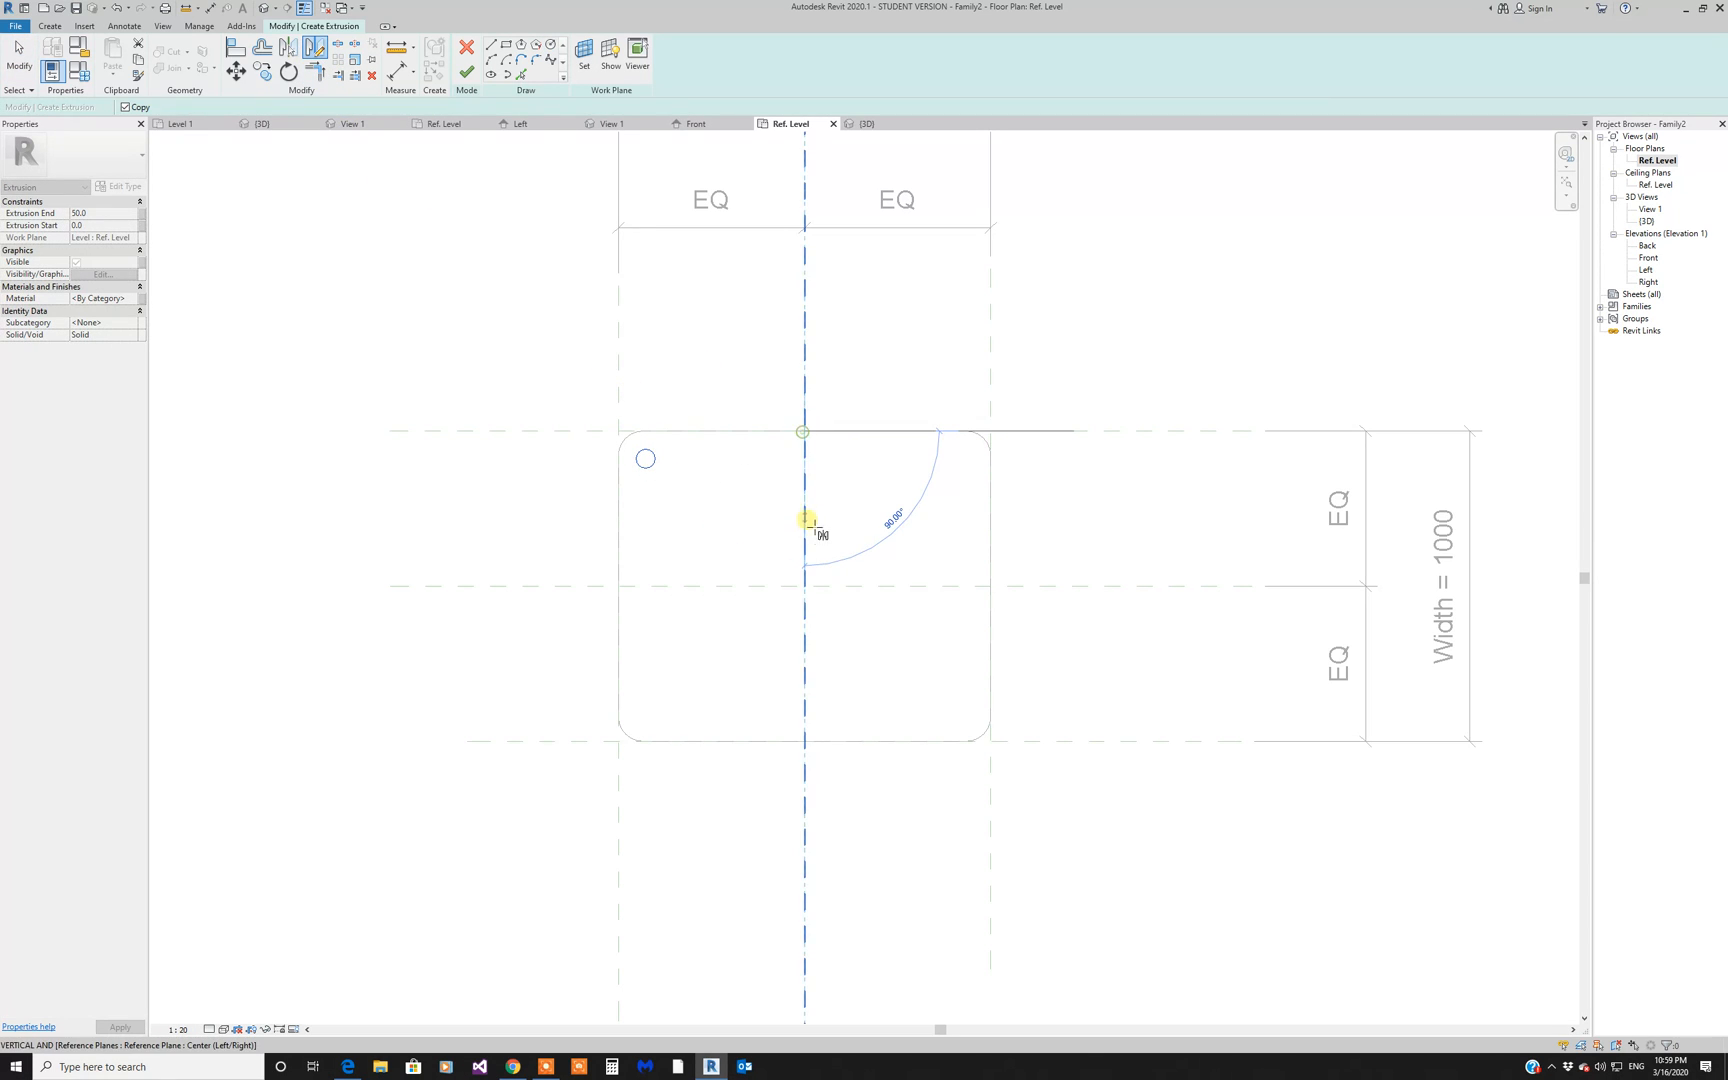
pyautogui.click(806, 532)
pyautogui.click(818, 512)
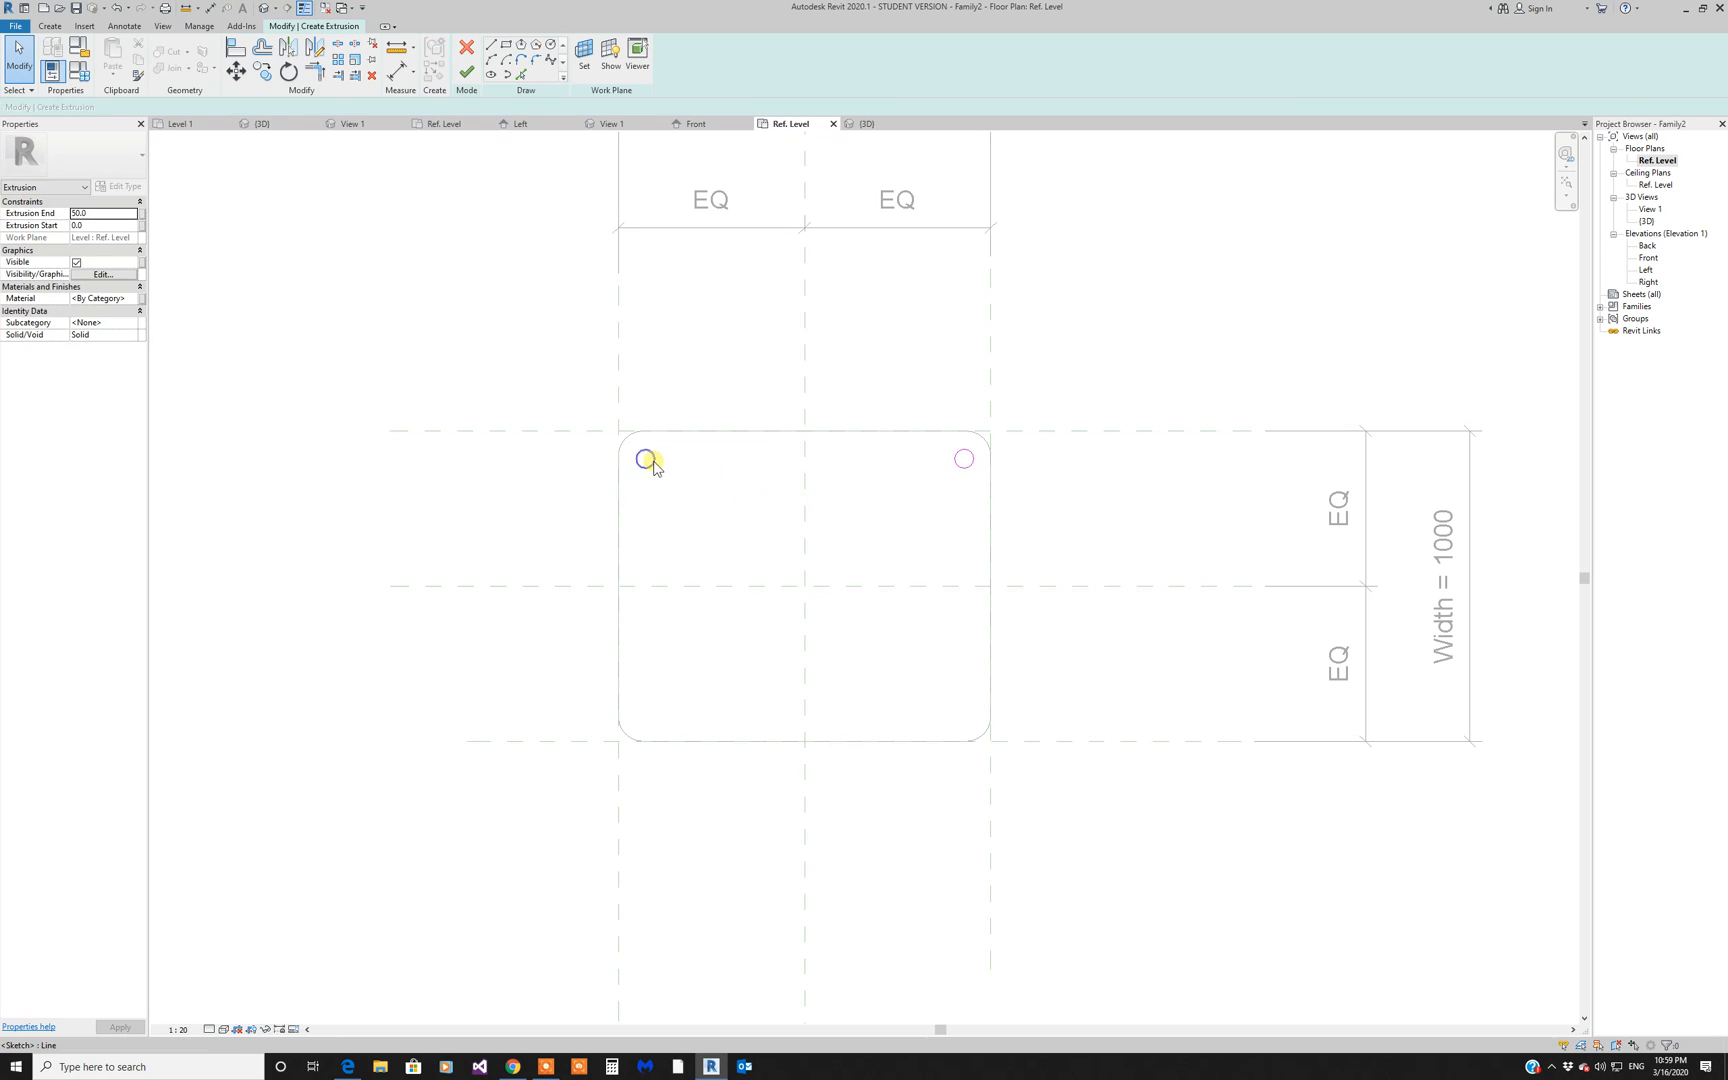
# Step: Mirror copies of both circles about an axis along the Center (Front/Back) plane and finish the 50 mm deep leg extrusion
pyautogui.click(963, 474)
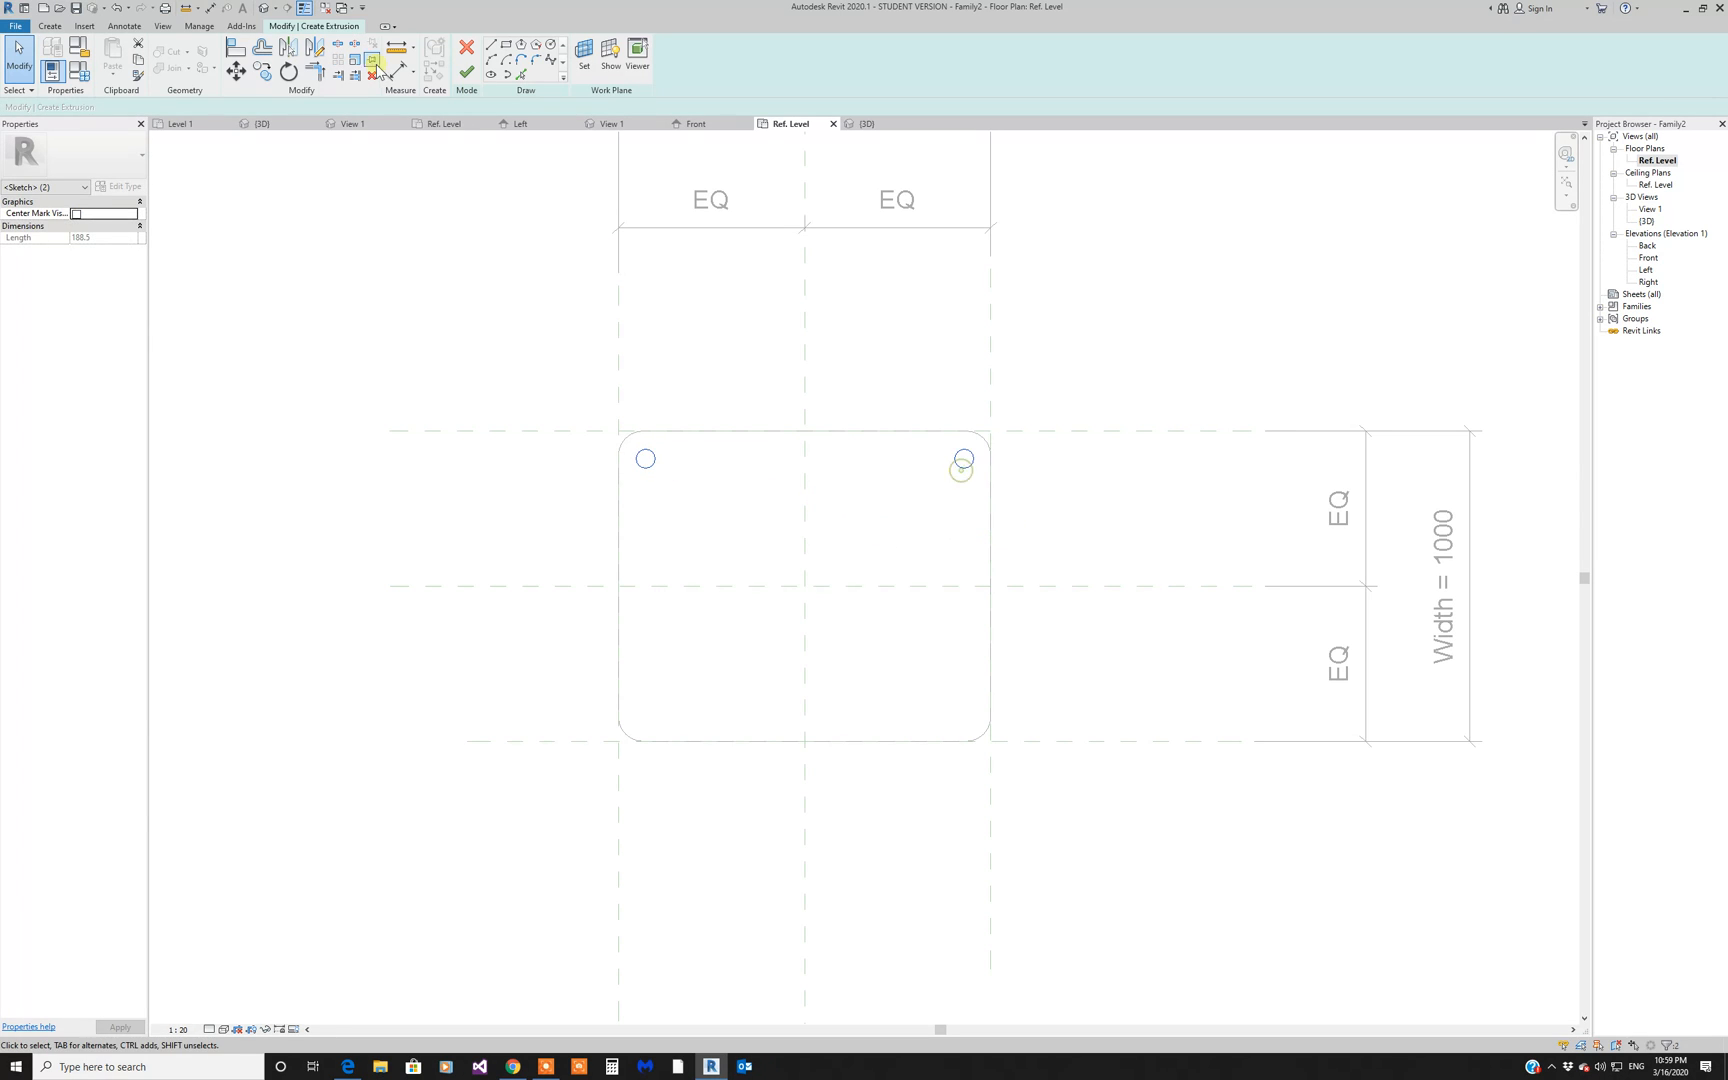
pyautogui.click(315, 48)
pyautogui.click(619, 586)
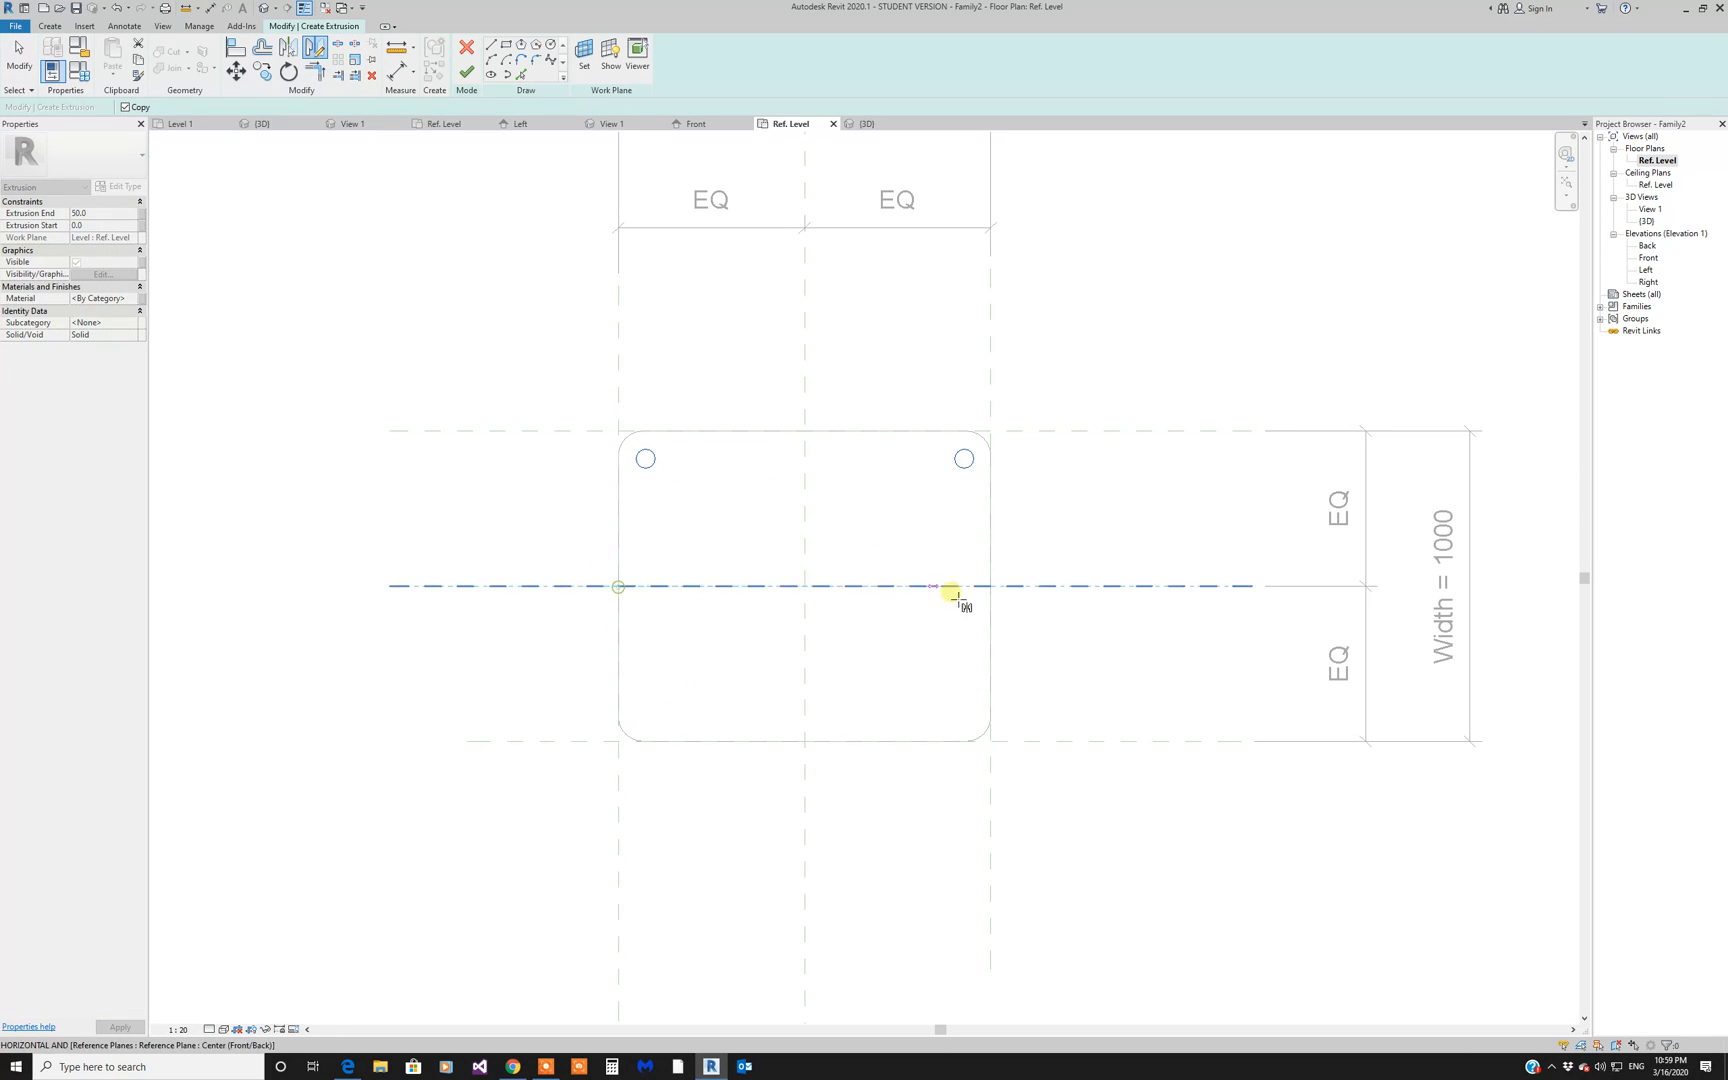
pyautogui.click(990, 588)
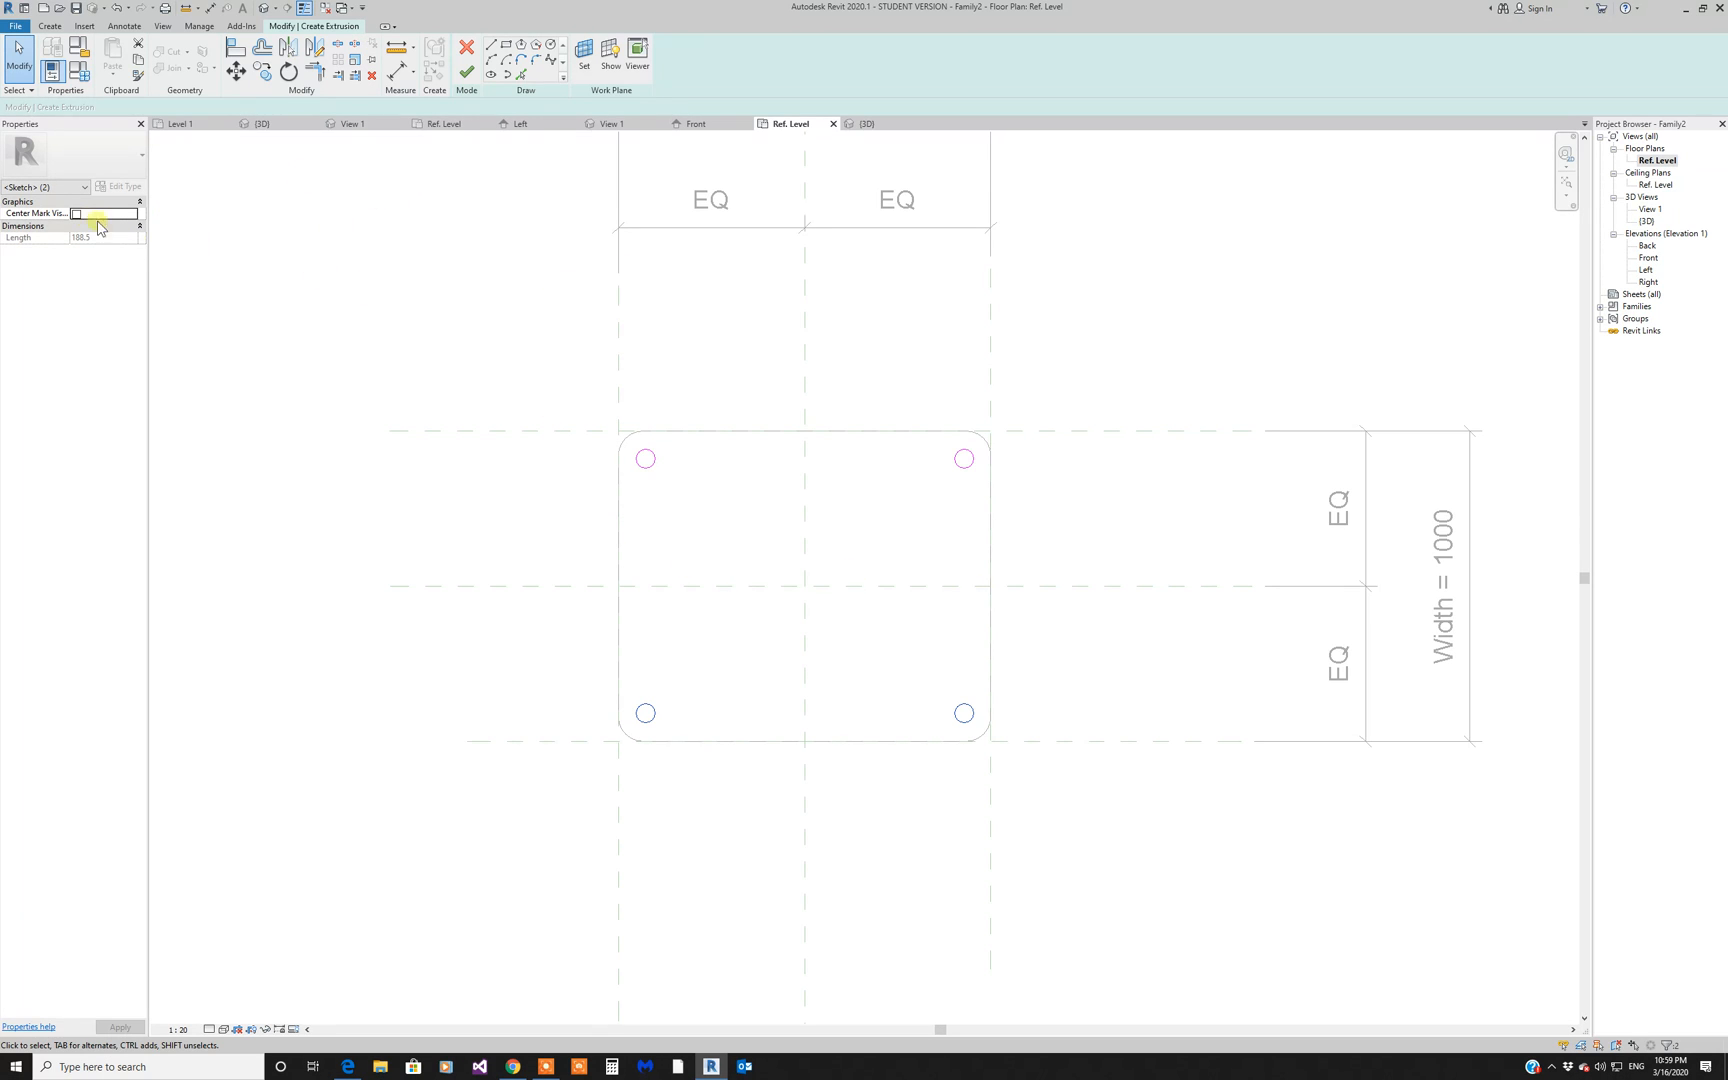
pyautogui.click(467, 76)
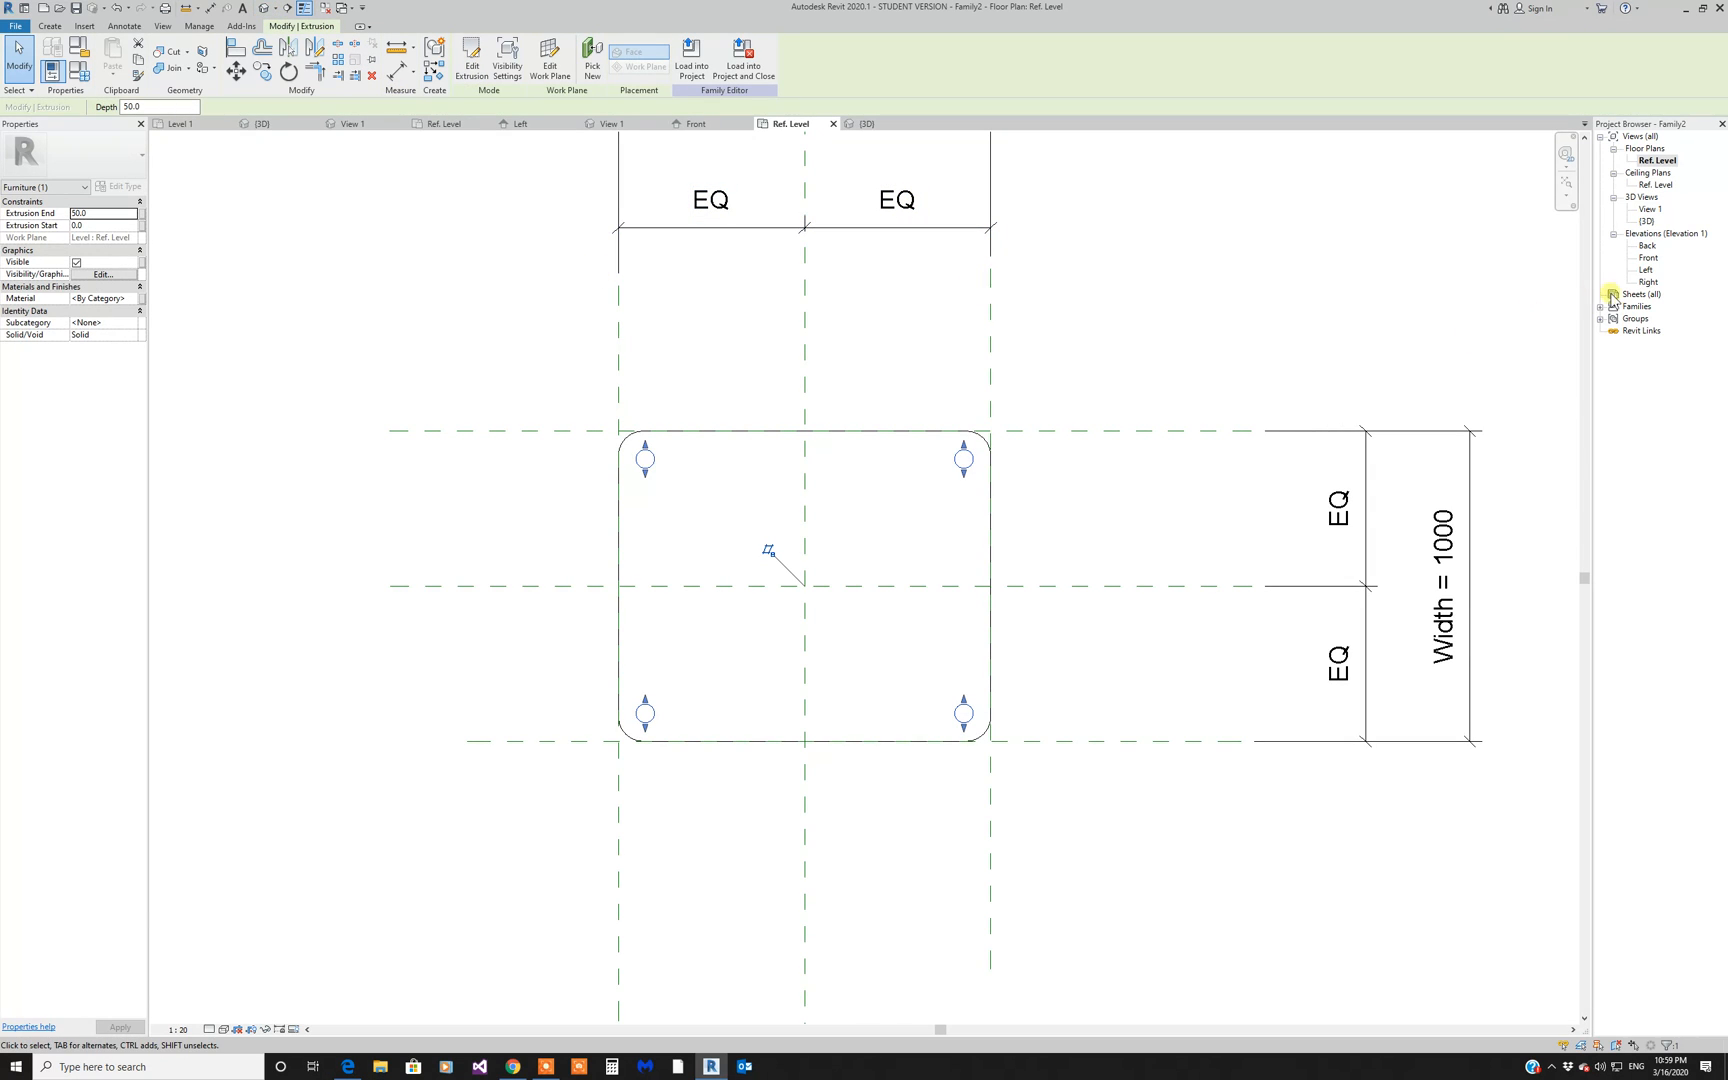
# Step: Check the legs in the Front elevation and, from the Ref. Level plan, move their extrusion's work plane to Reference Plane : Hight
pyautogui.doubleClick(1647, 258)
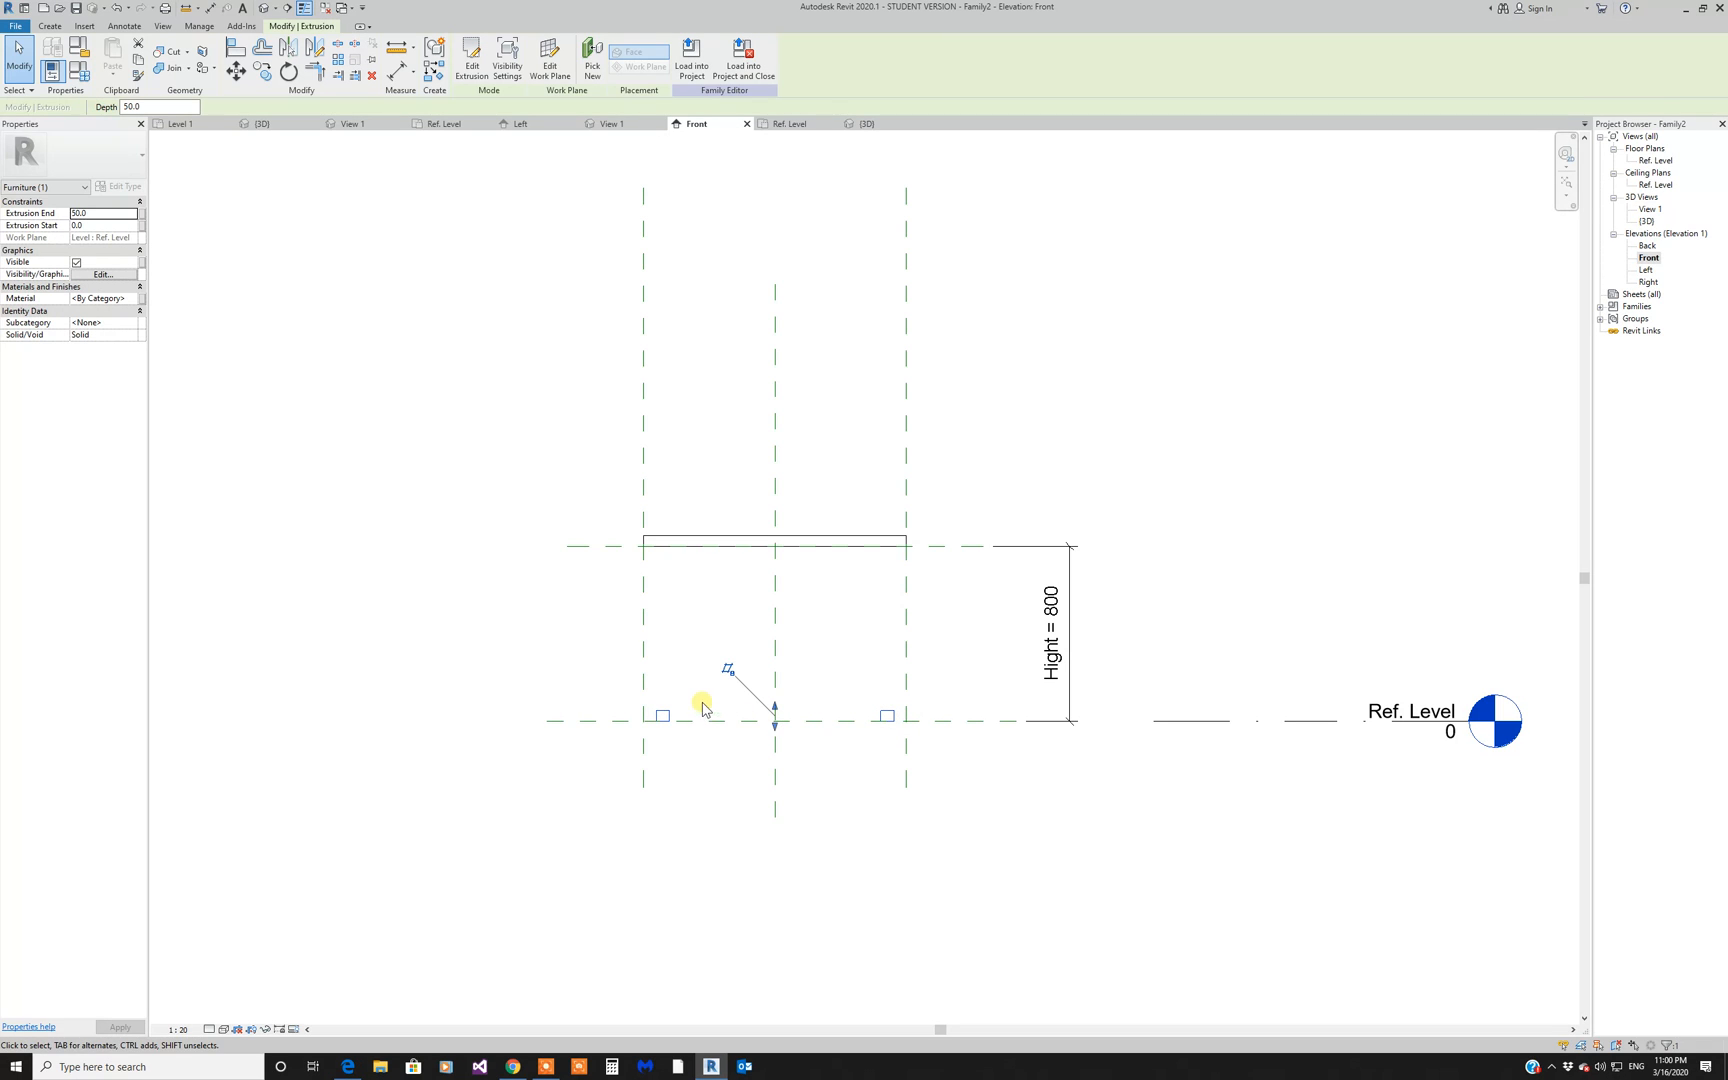
pyautogui.doubleClick(1655, 160)
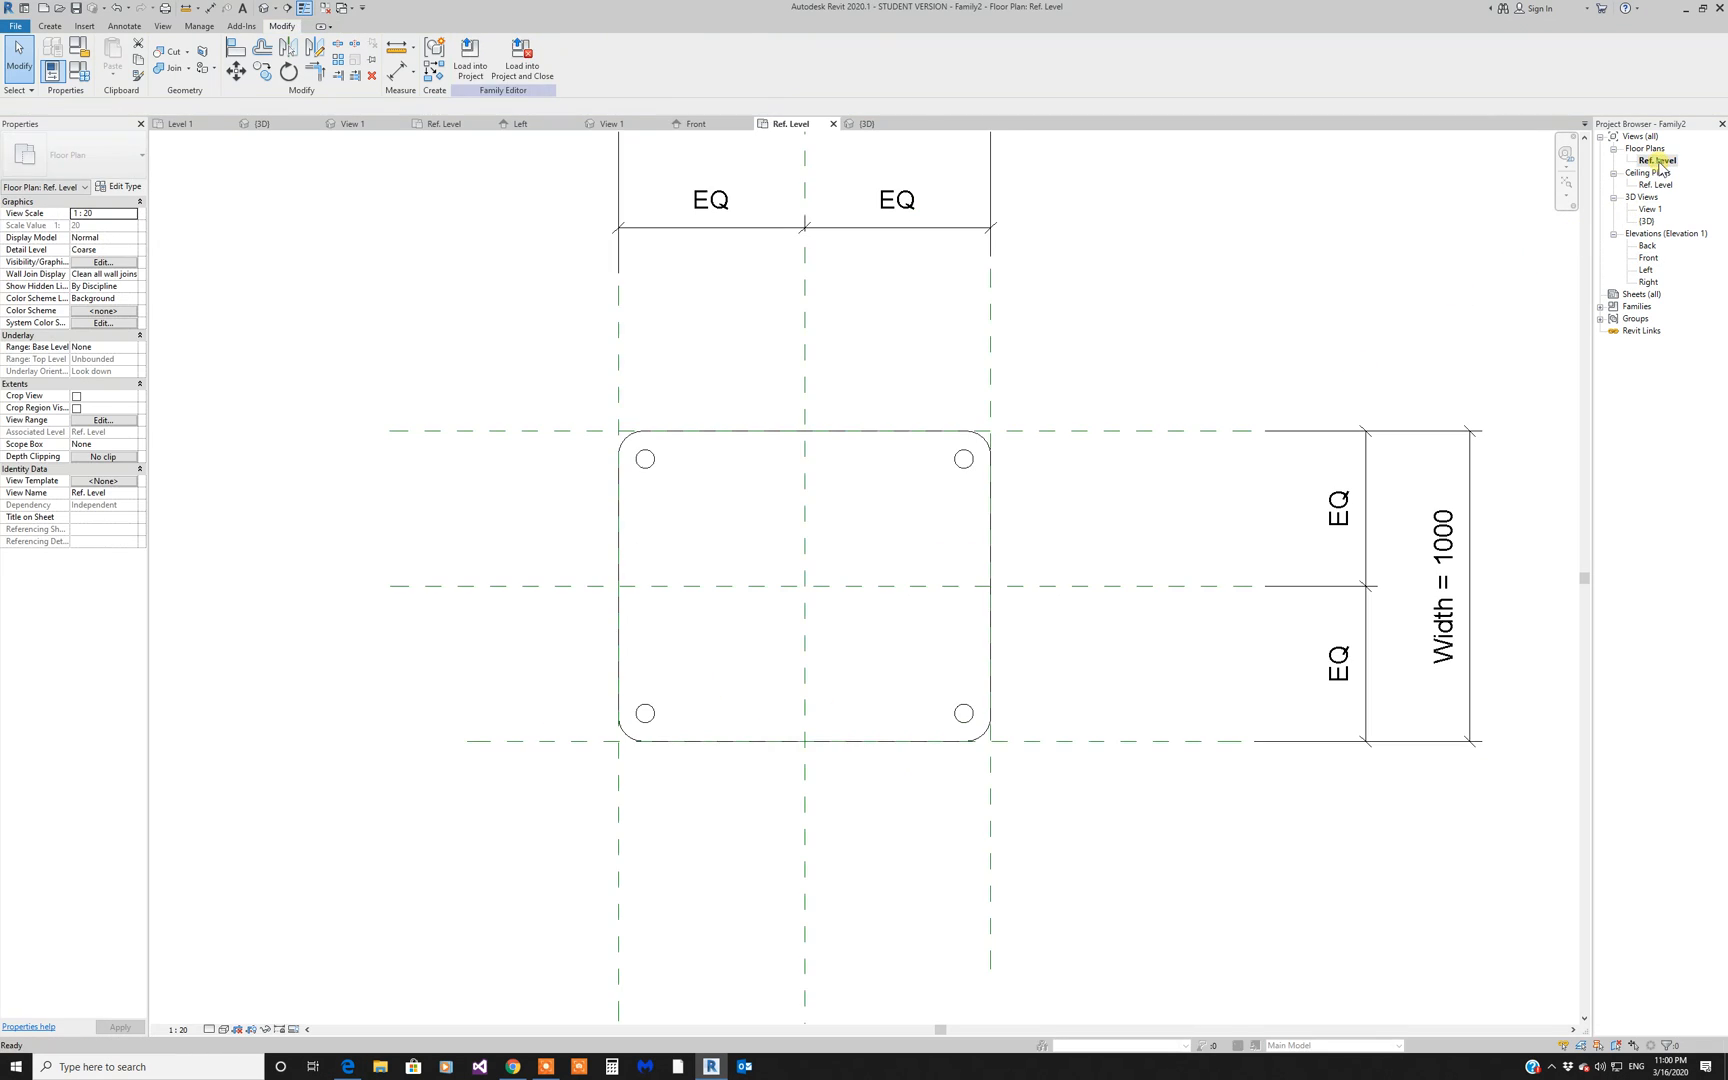
pyautogui.click(790, 535)
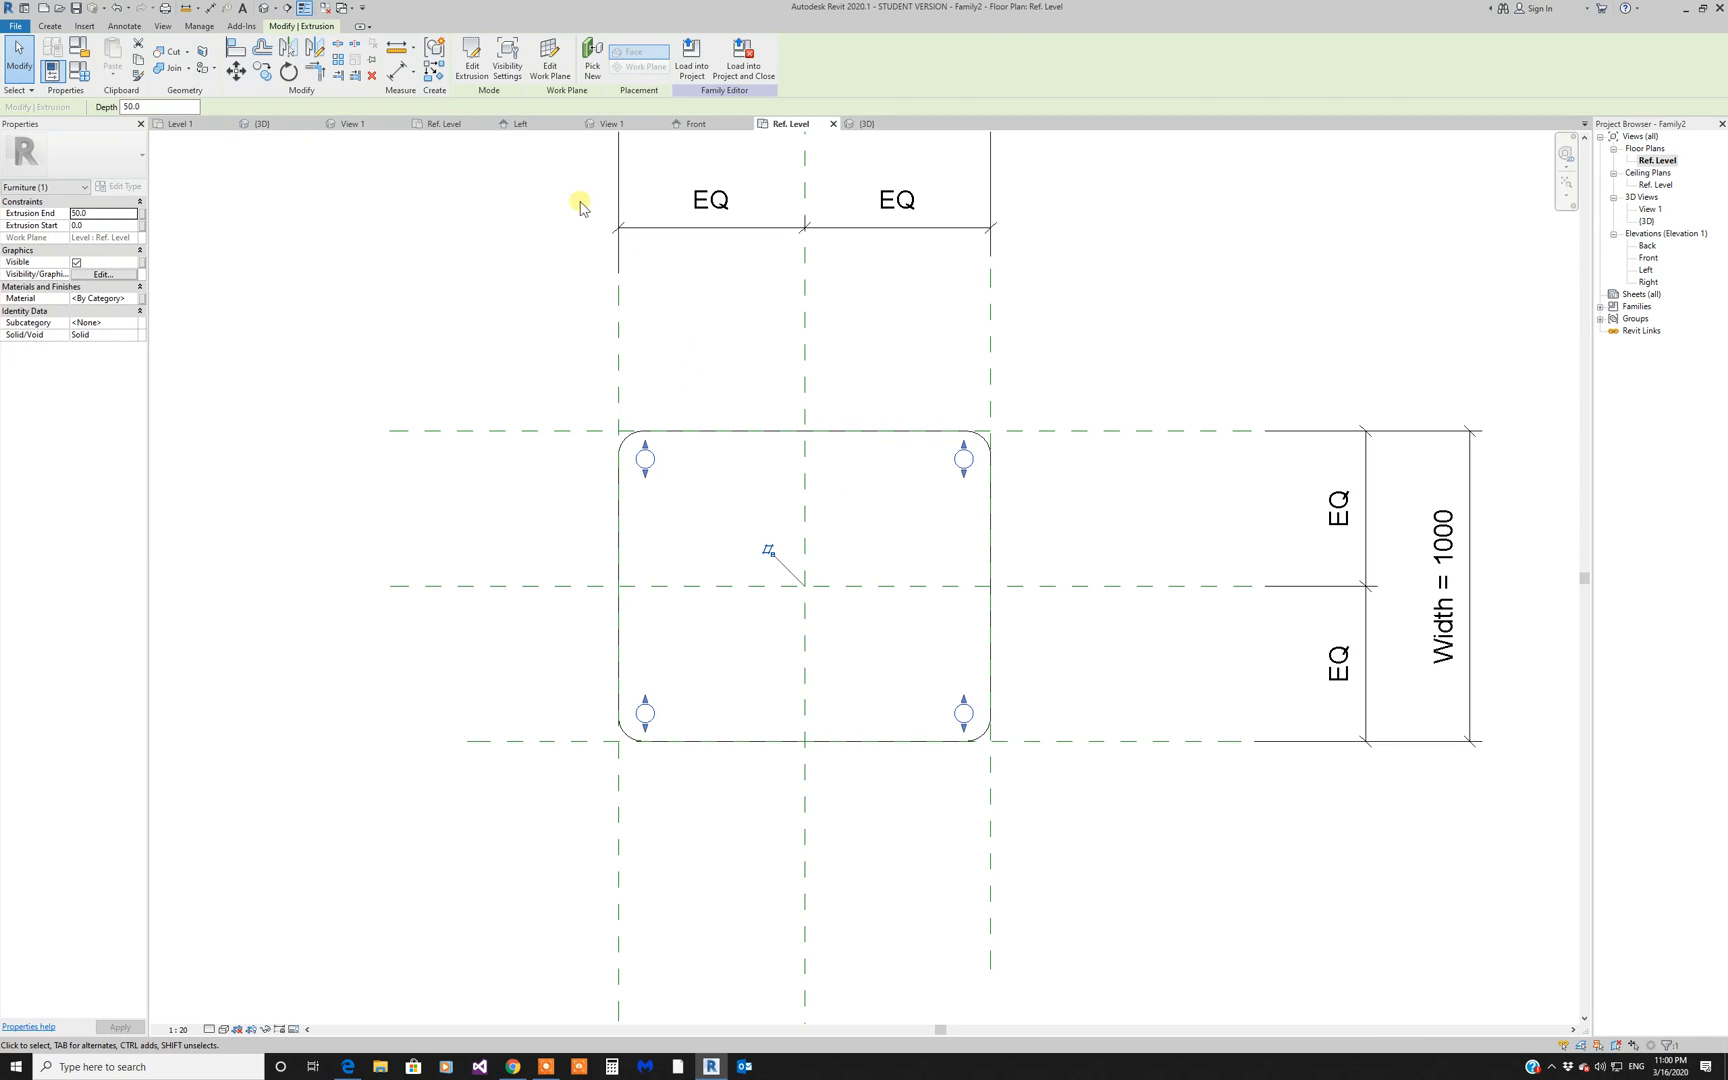
pyautogui.click(549, 70)
pyautogui.click(1207, 411)
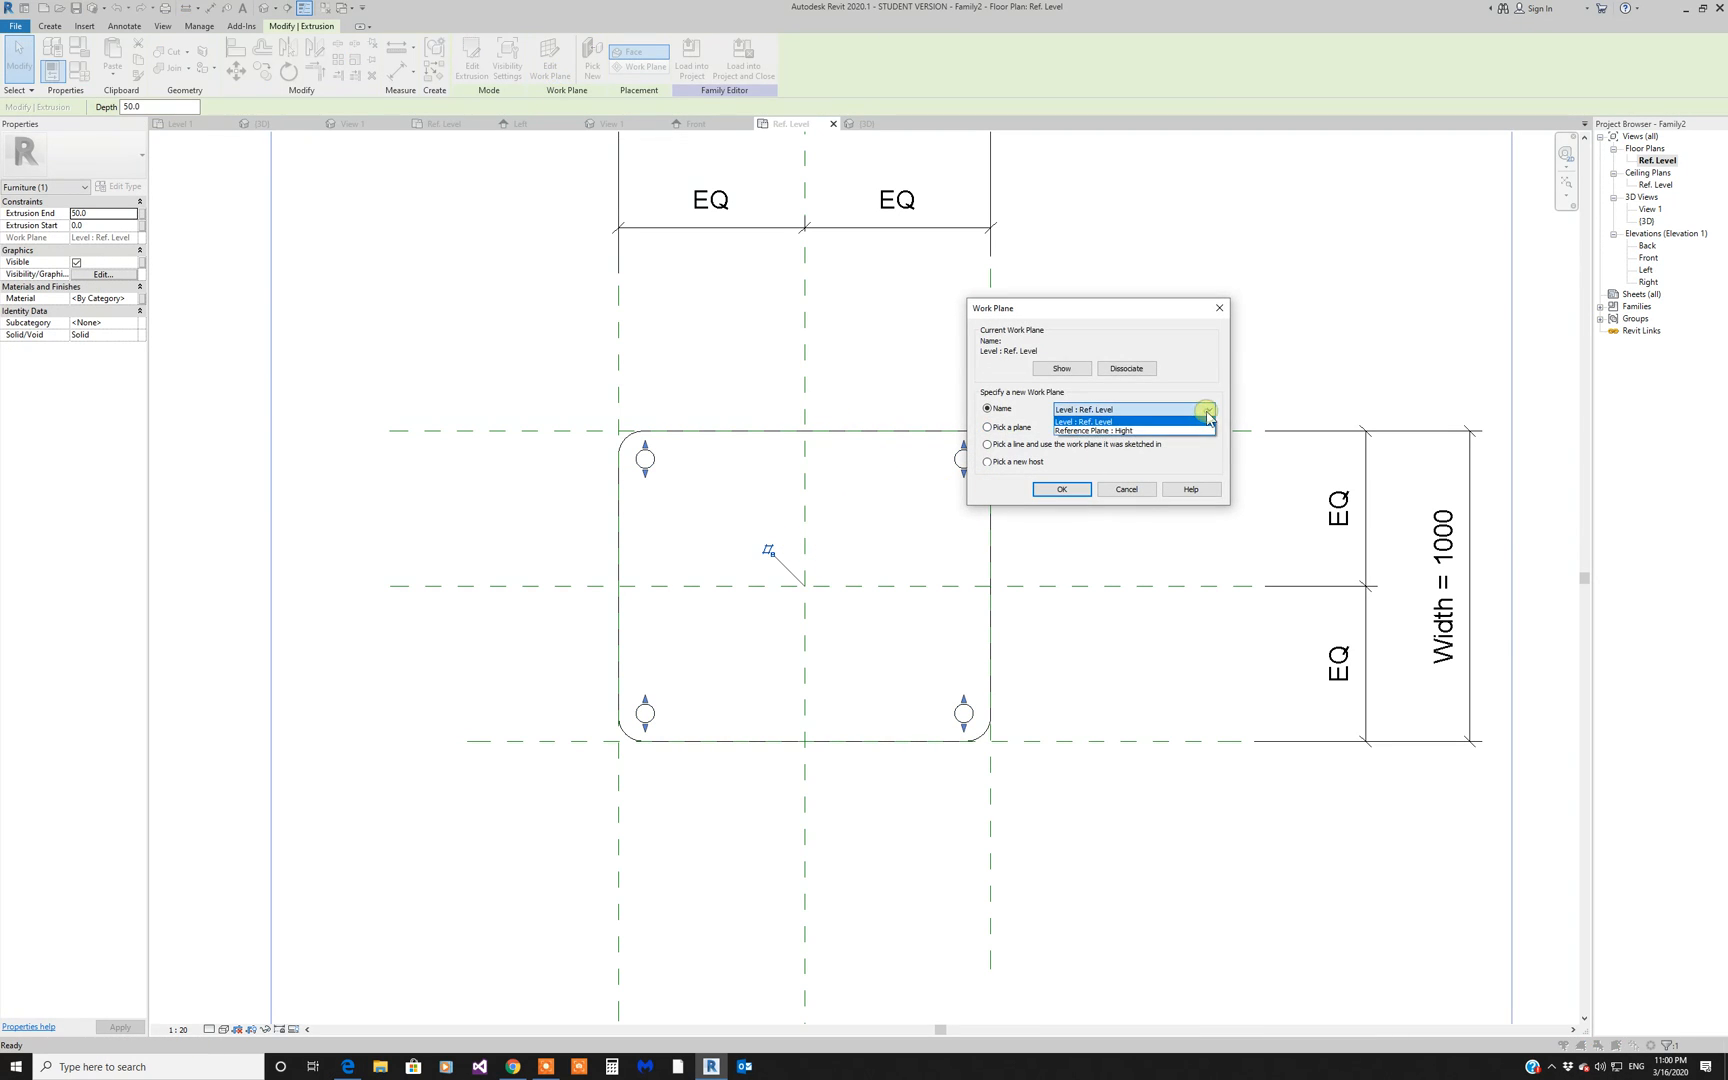
pyautogui.click(1130, 432)
pyautogui.click(1062, 489)
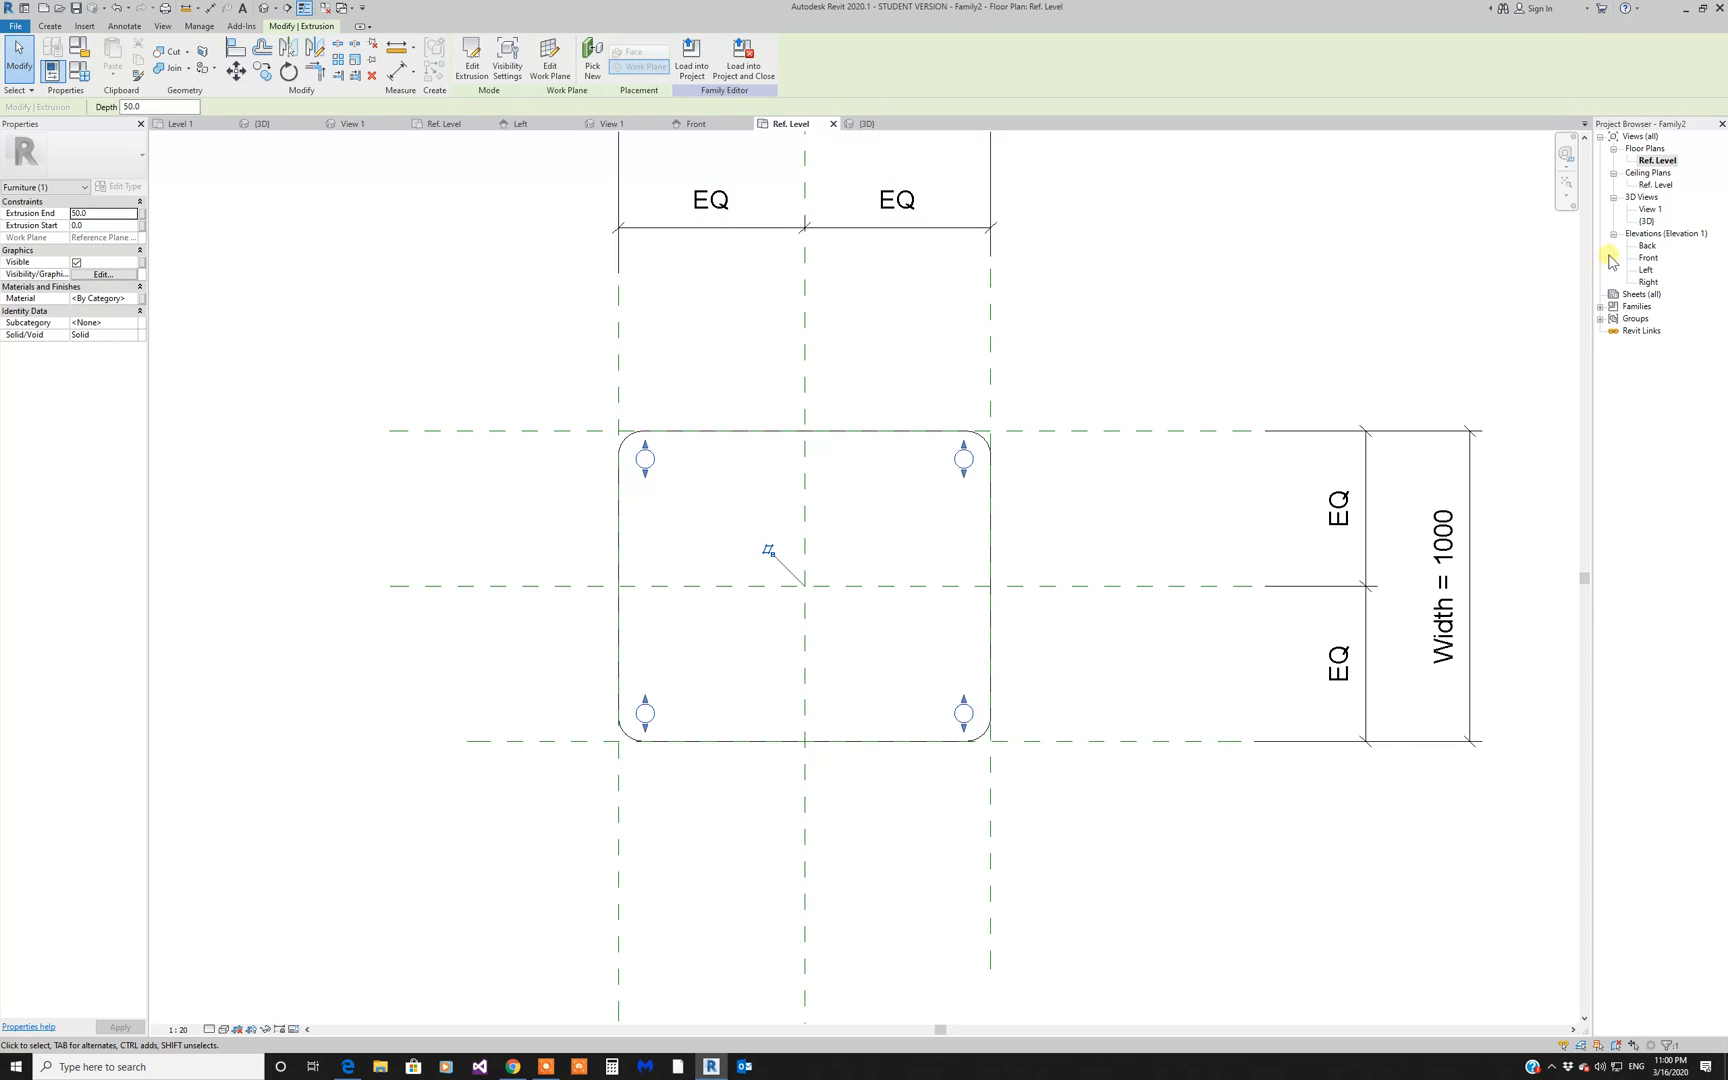
# Step: In the Left elevation, select the tabletop extrusion and check its assigned work plane
pyautogui.click(1647, 270)
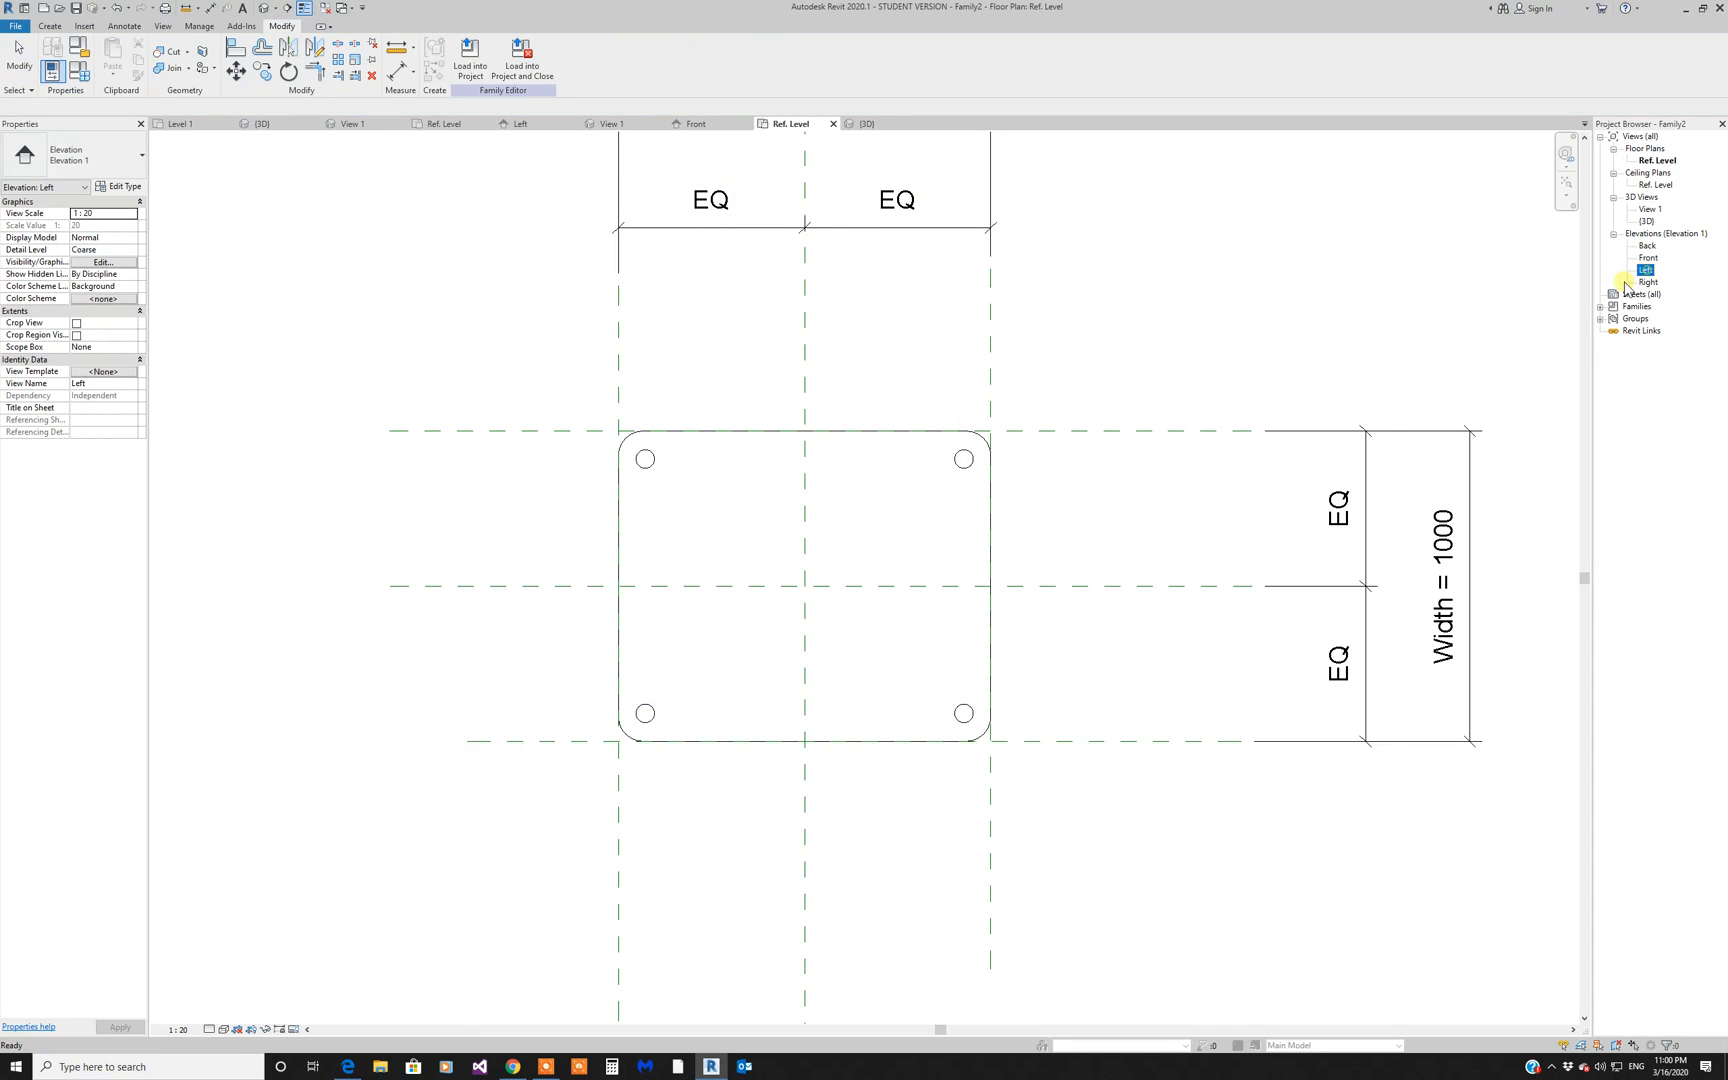
pyautogui.doubleClick(1647, 268)
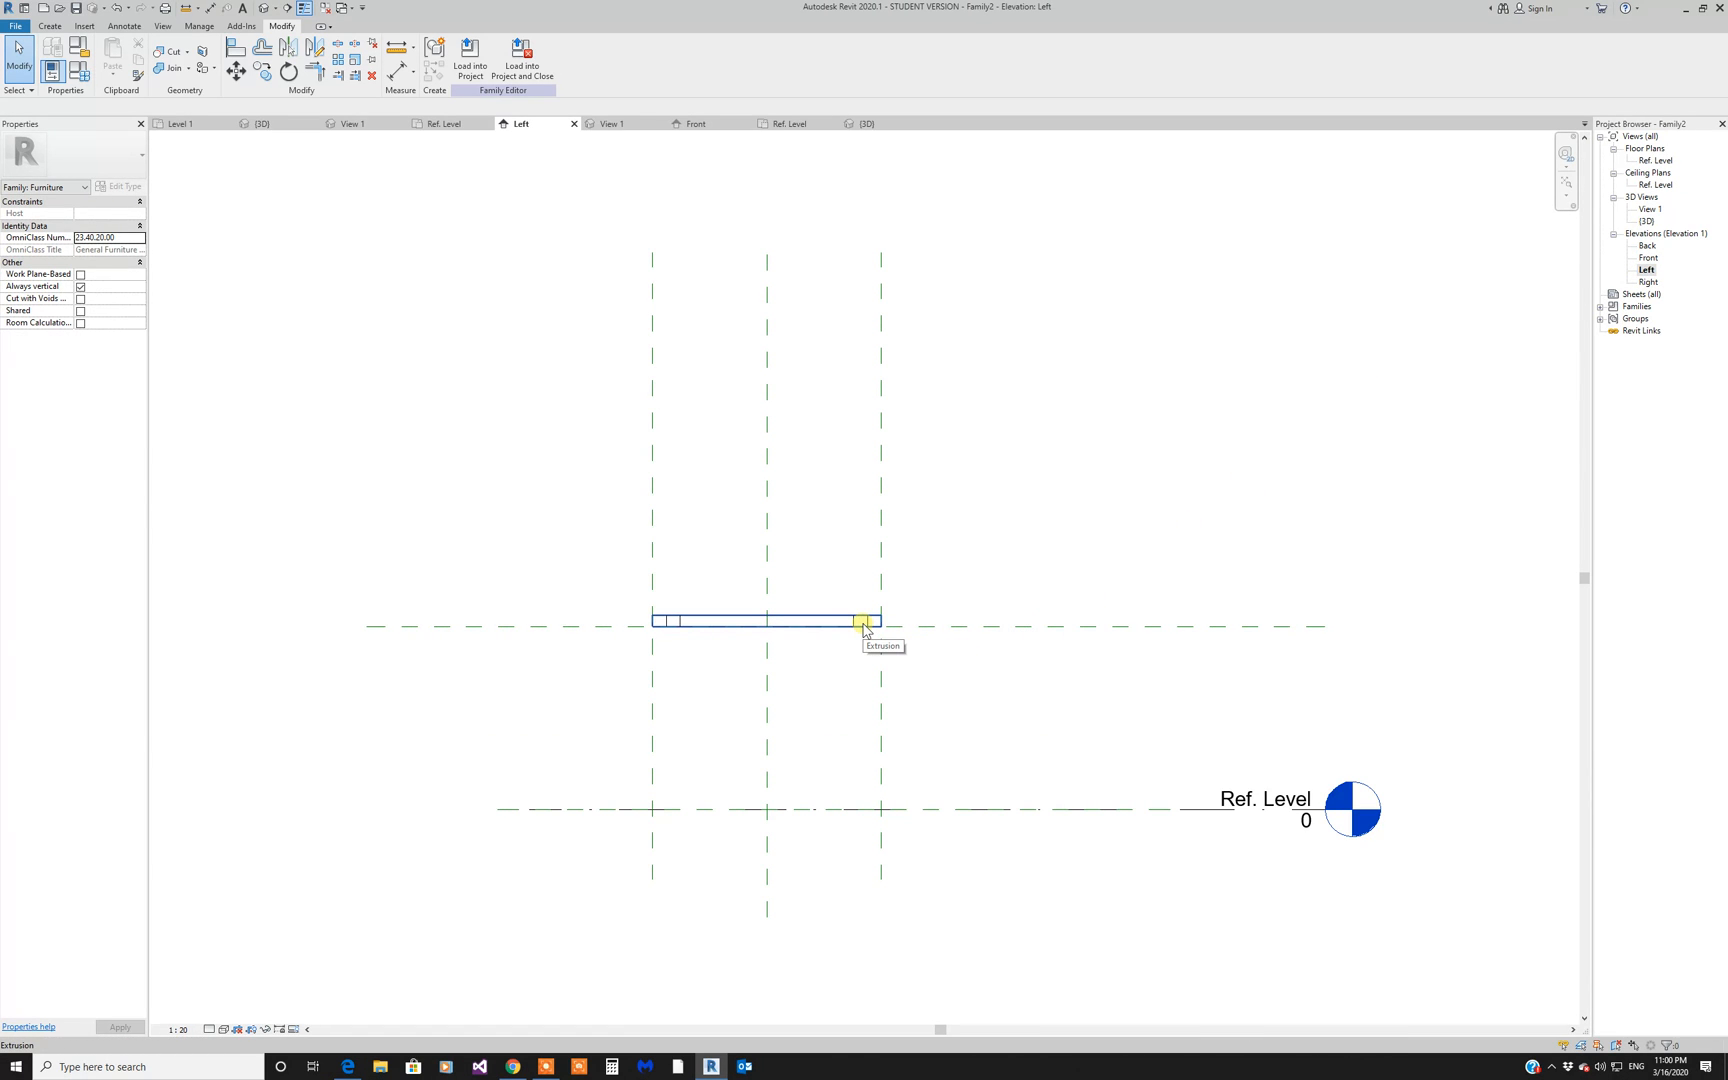
pyautogui.click(864, 624)
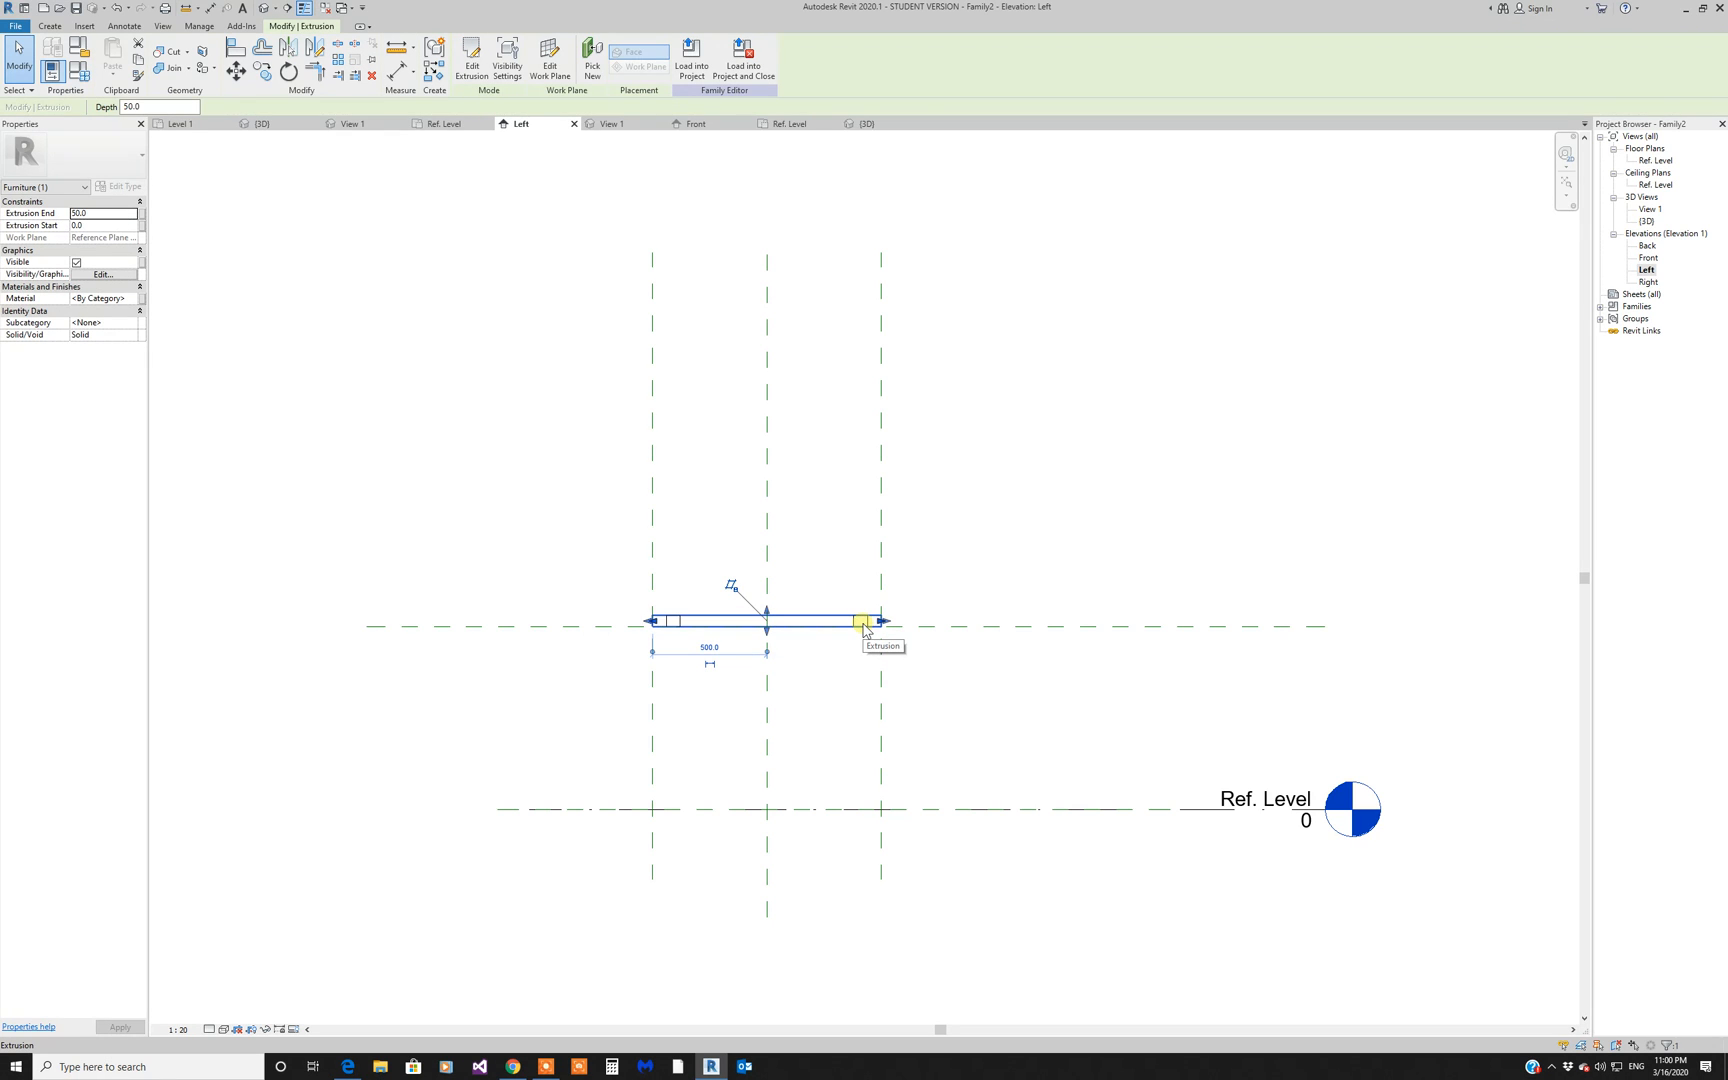
pyautogui.click(550, 58)
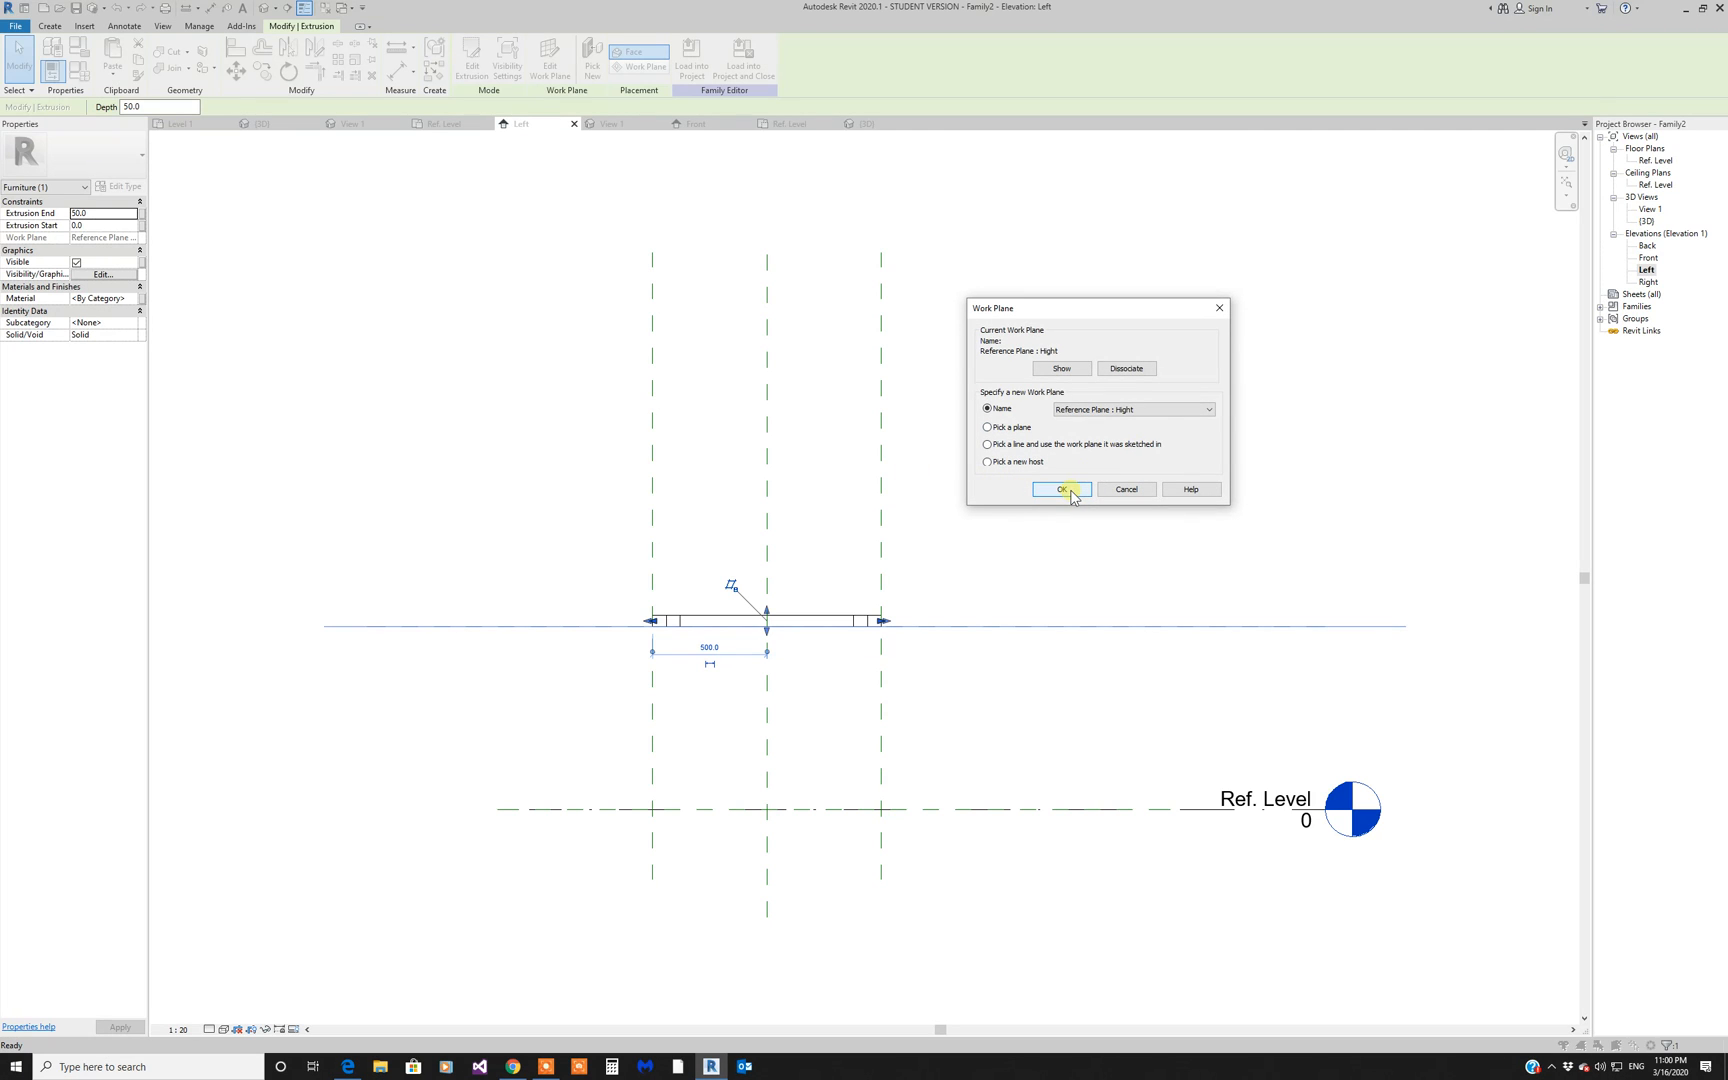
pyautogui.click(1063, 489)
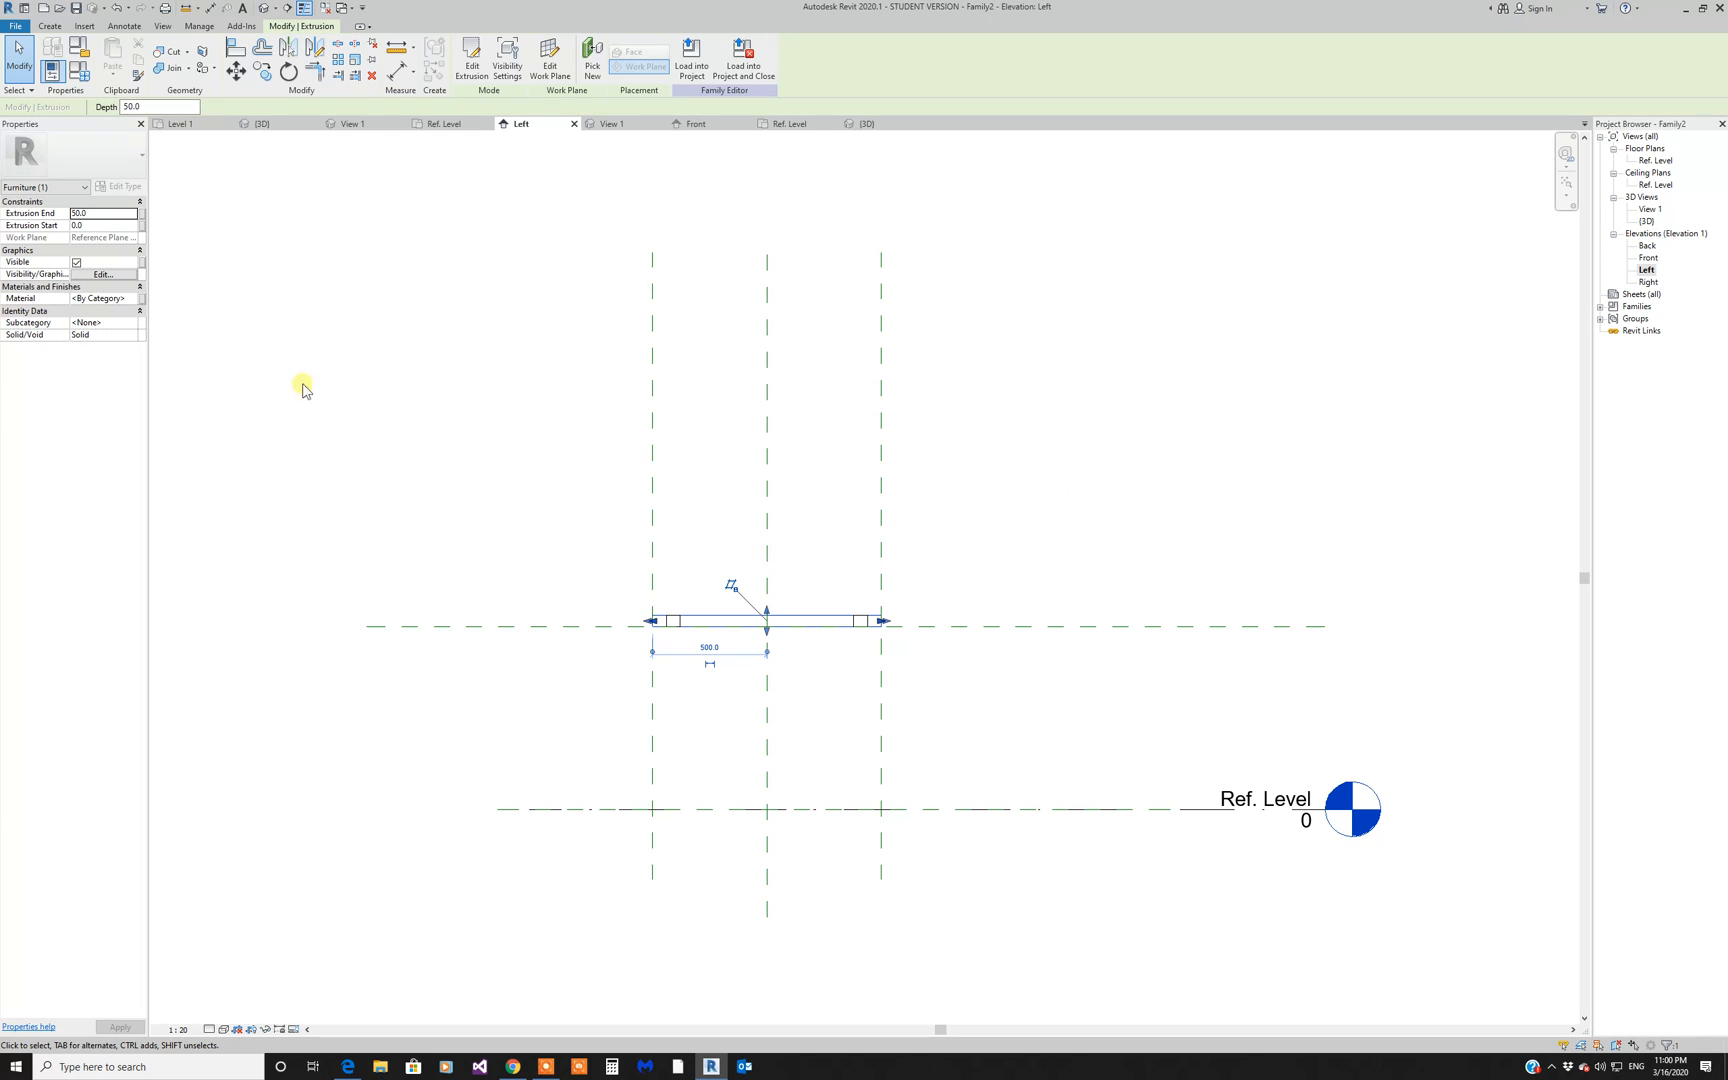
# Step: Try an extrusion end of -900 mm on the tabletop and undo the change
pyautogui.doubleClick(102, 213)
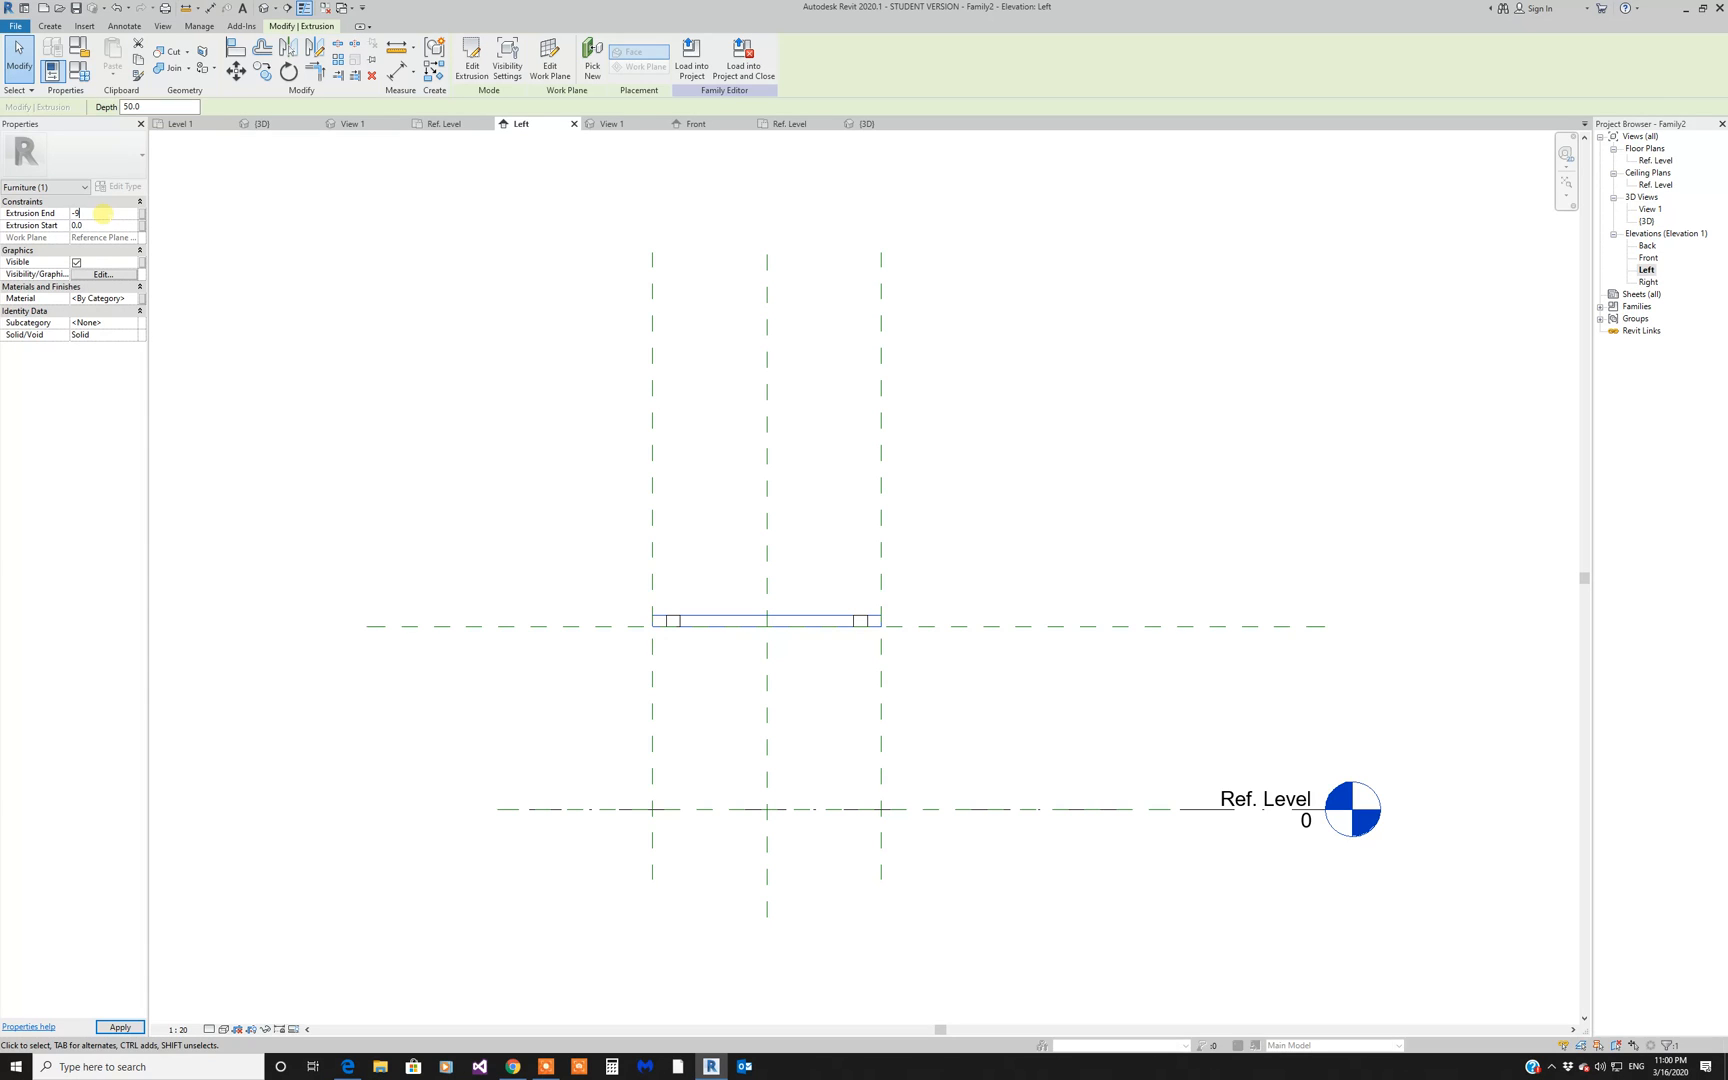
pyautogui.write('-900')
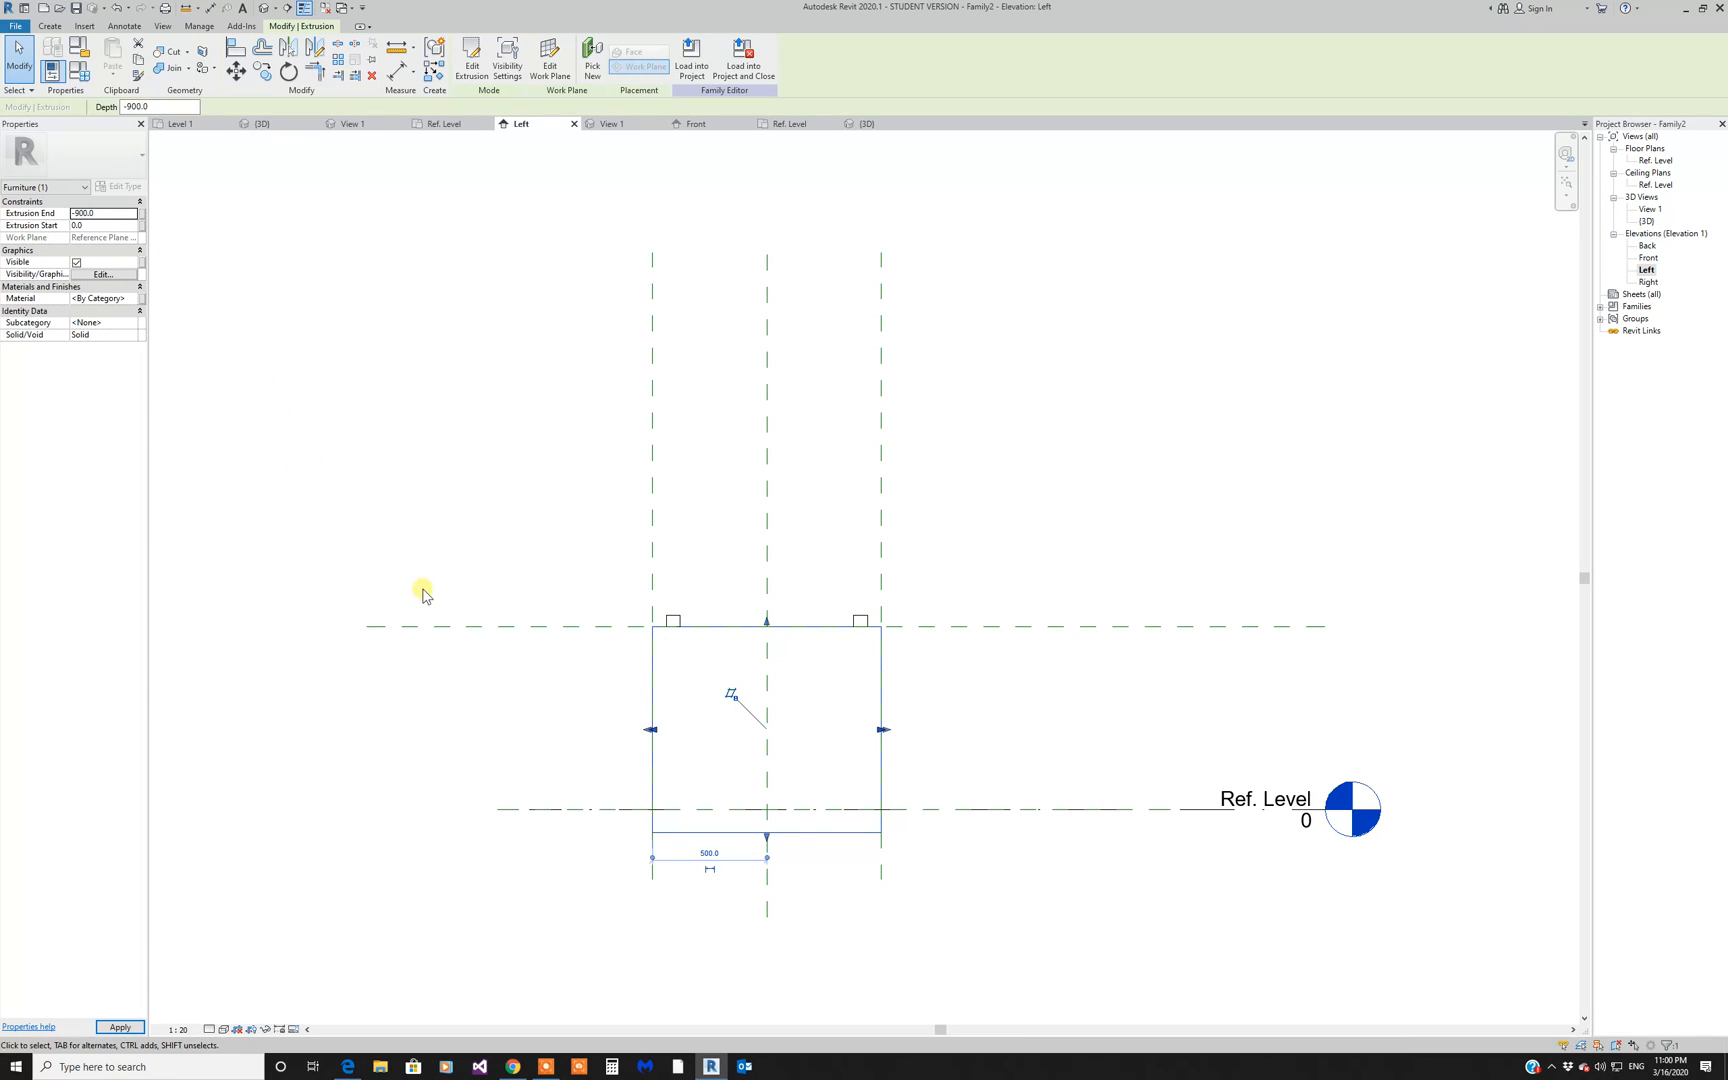
pyautogui.press('Escape')
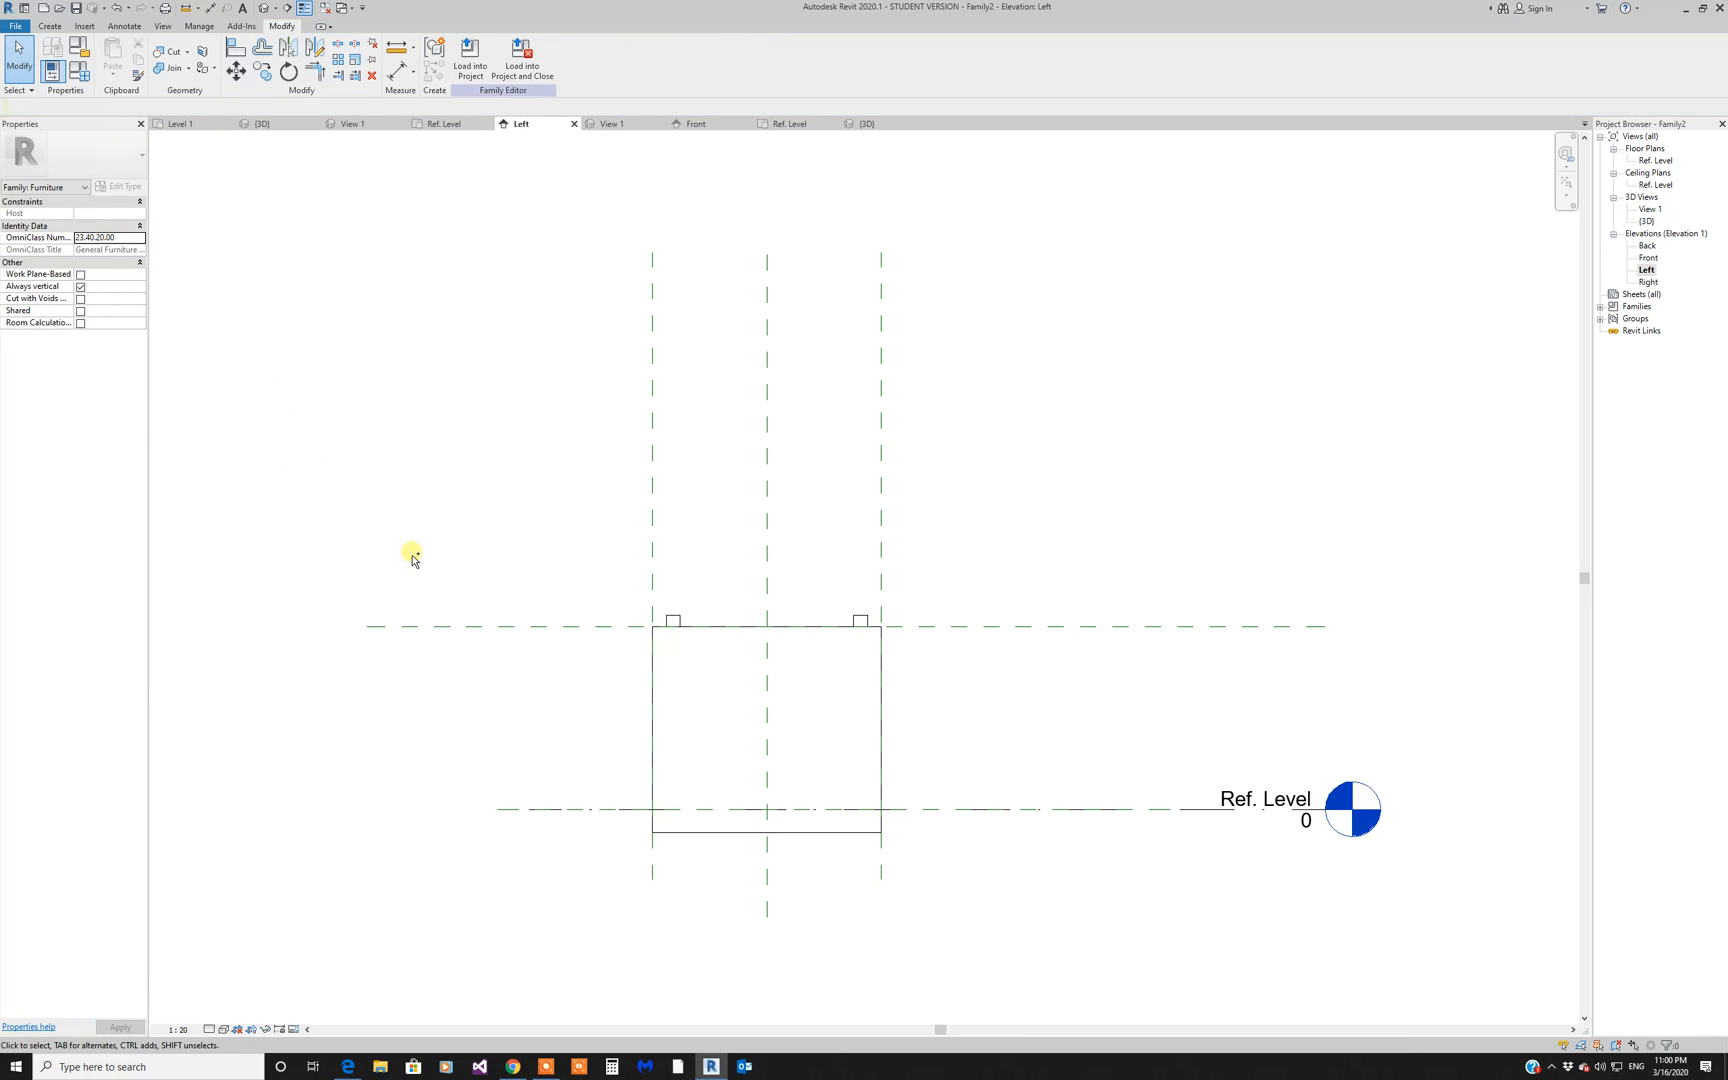
pyautogui.hotkey('ctrl', 'z')
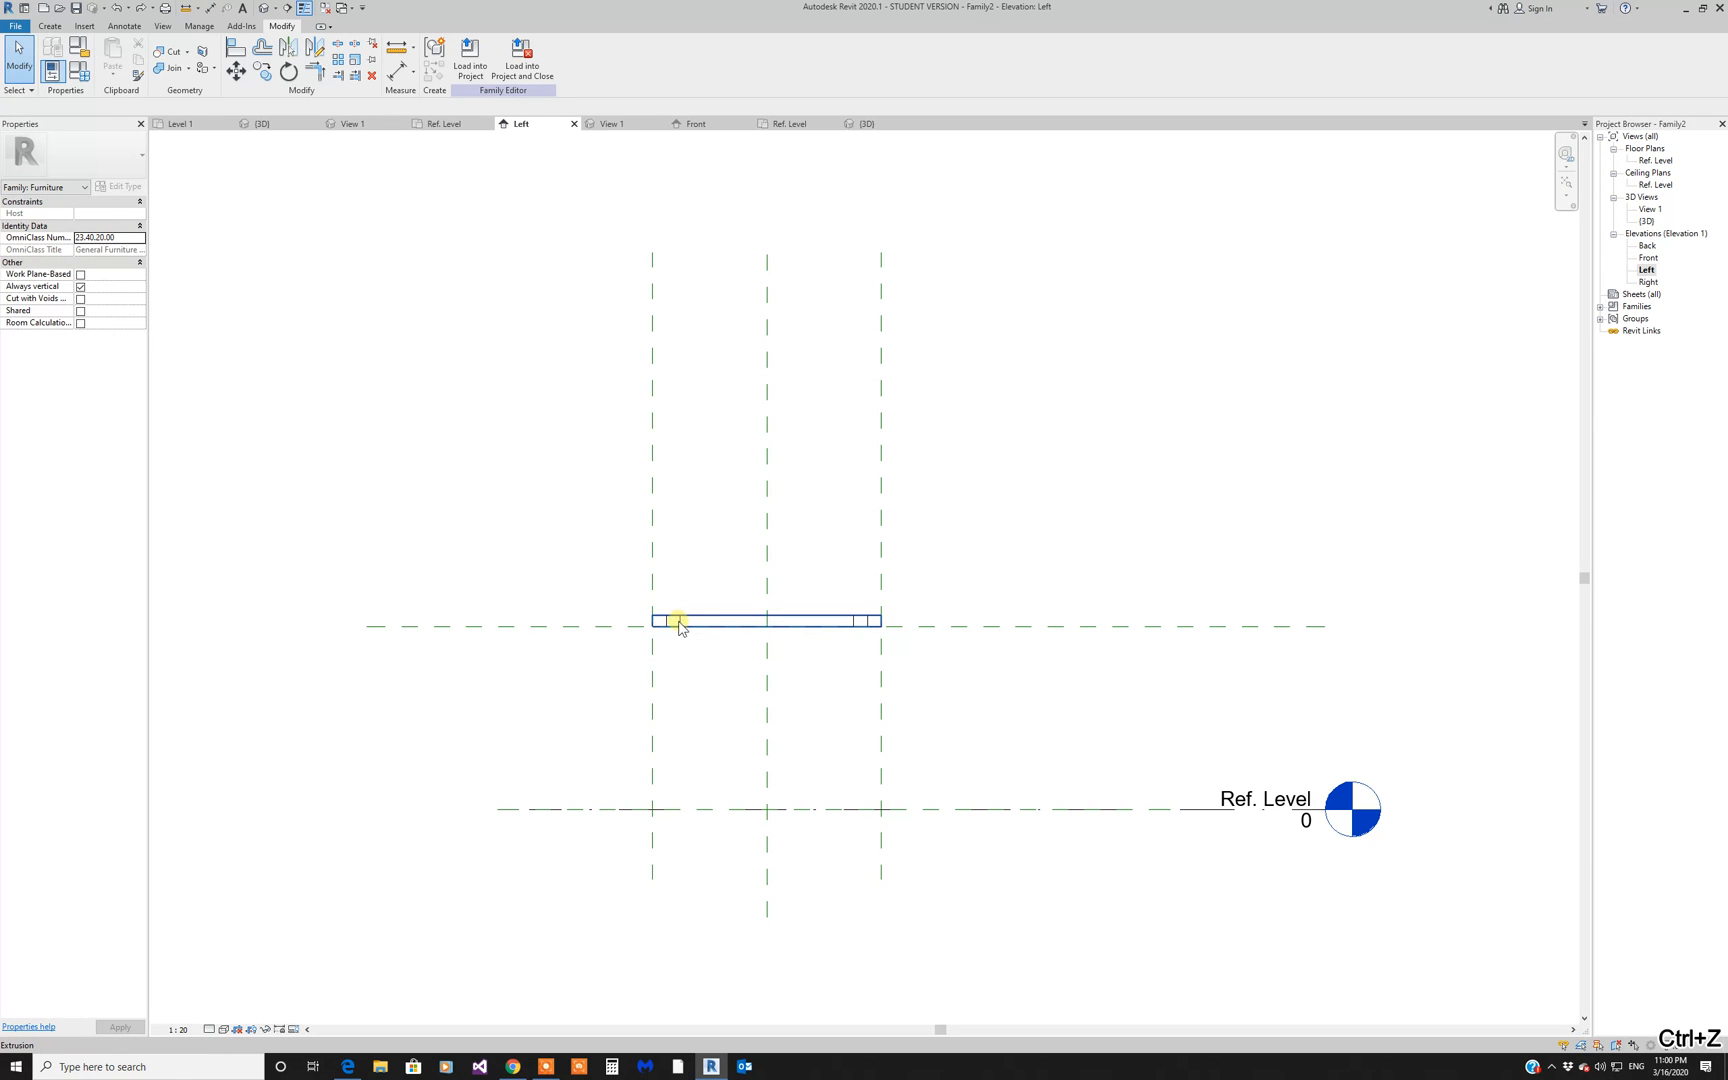
# Step: In the Ref. Level plan, select the four-leg extrusion and set its extrusion end to -900 mm
pyautogui.doubleClick(1655, 160)
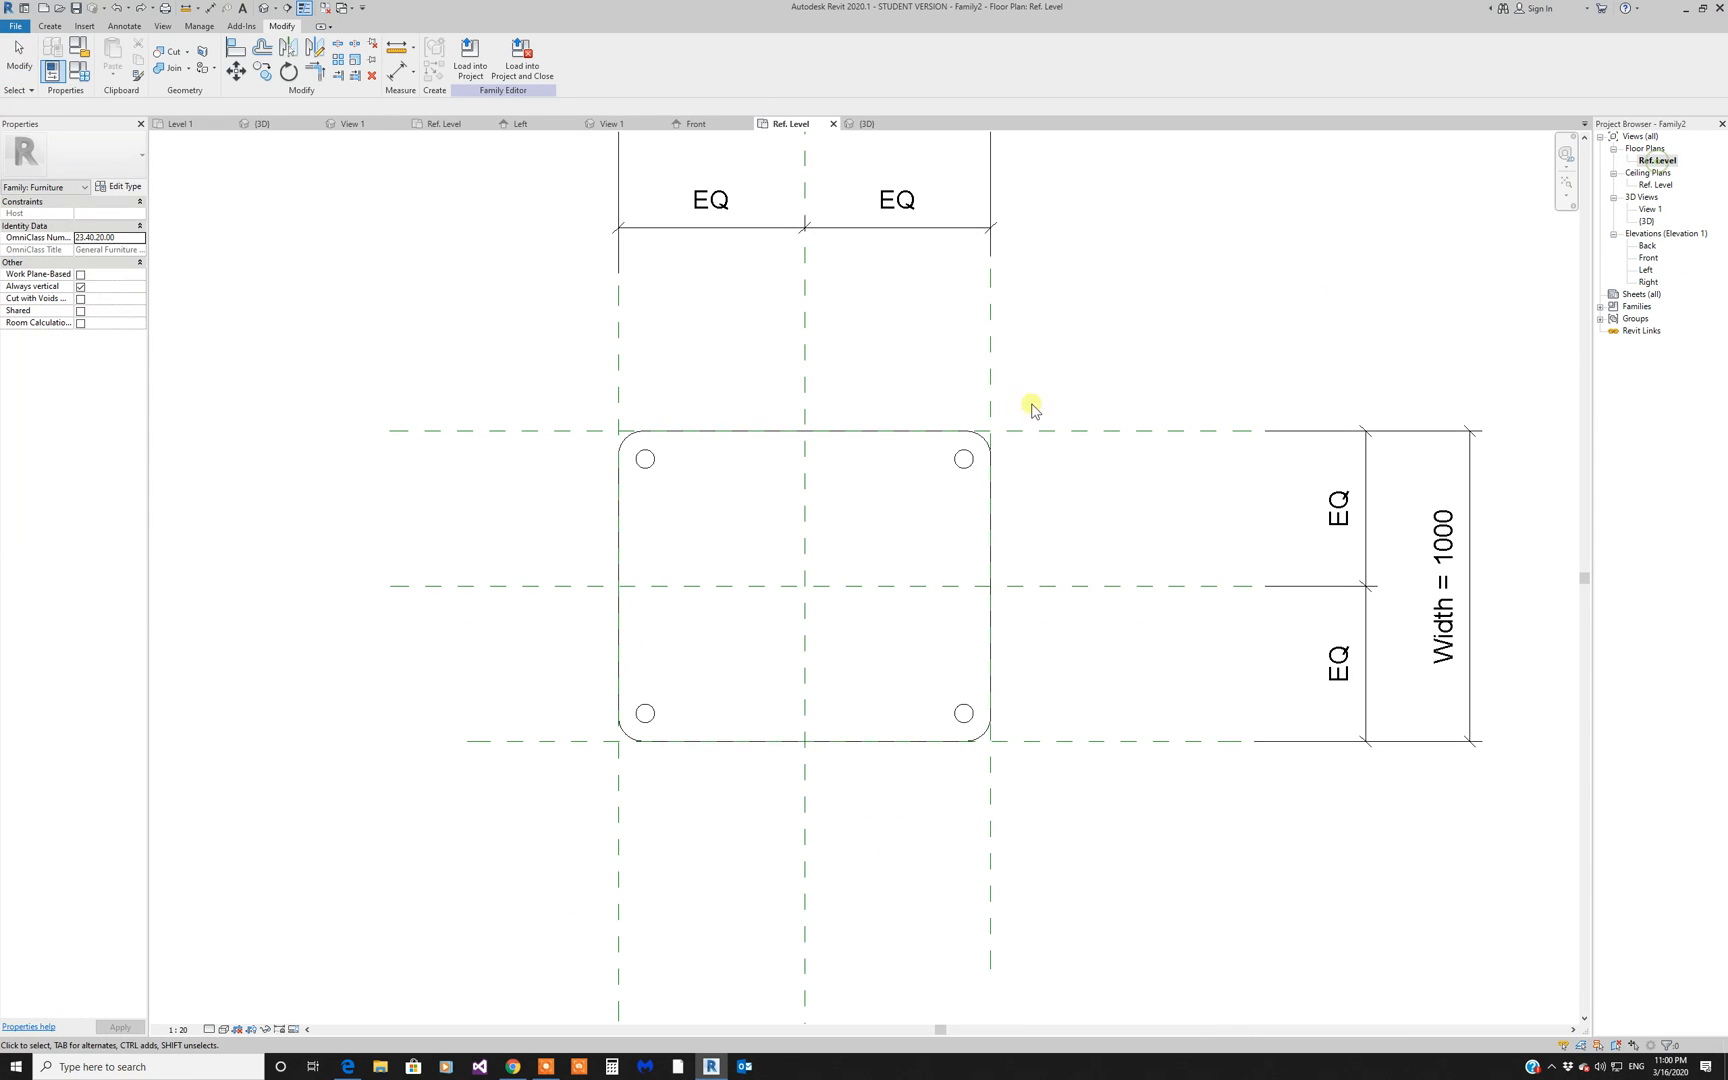
pyautogui.click(966, 455)
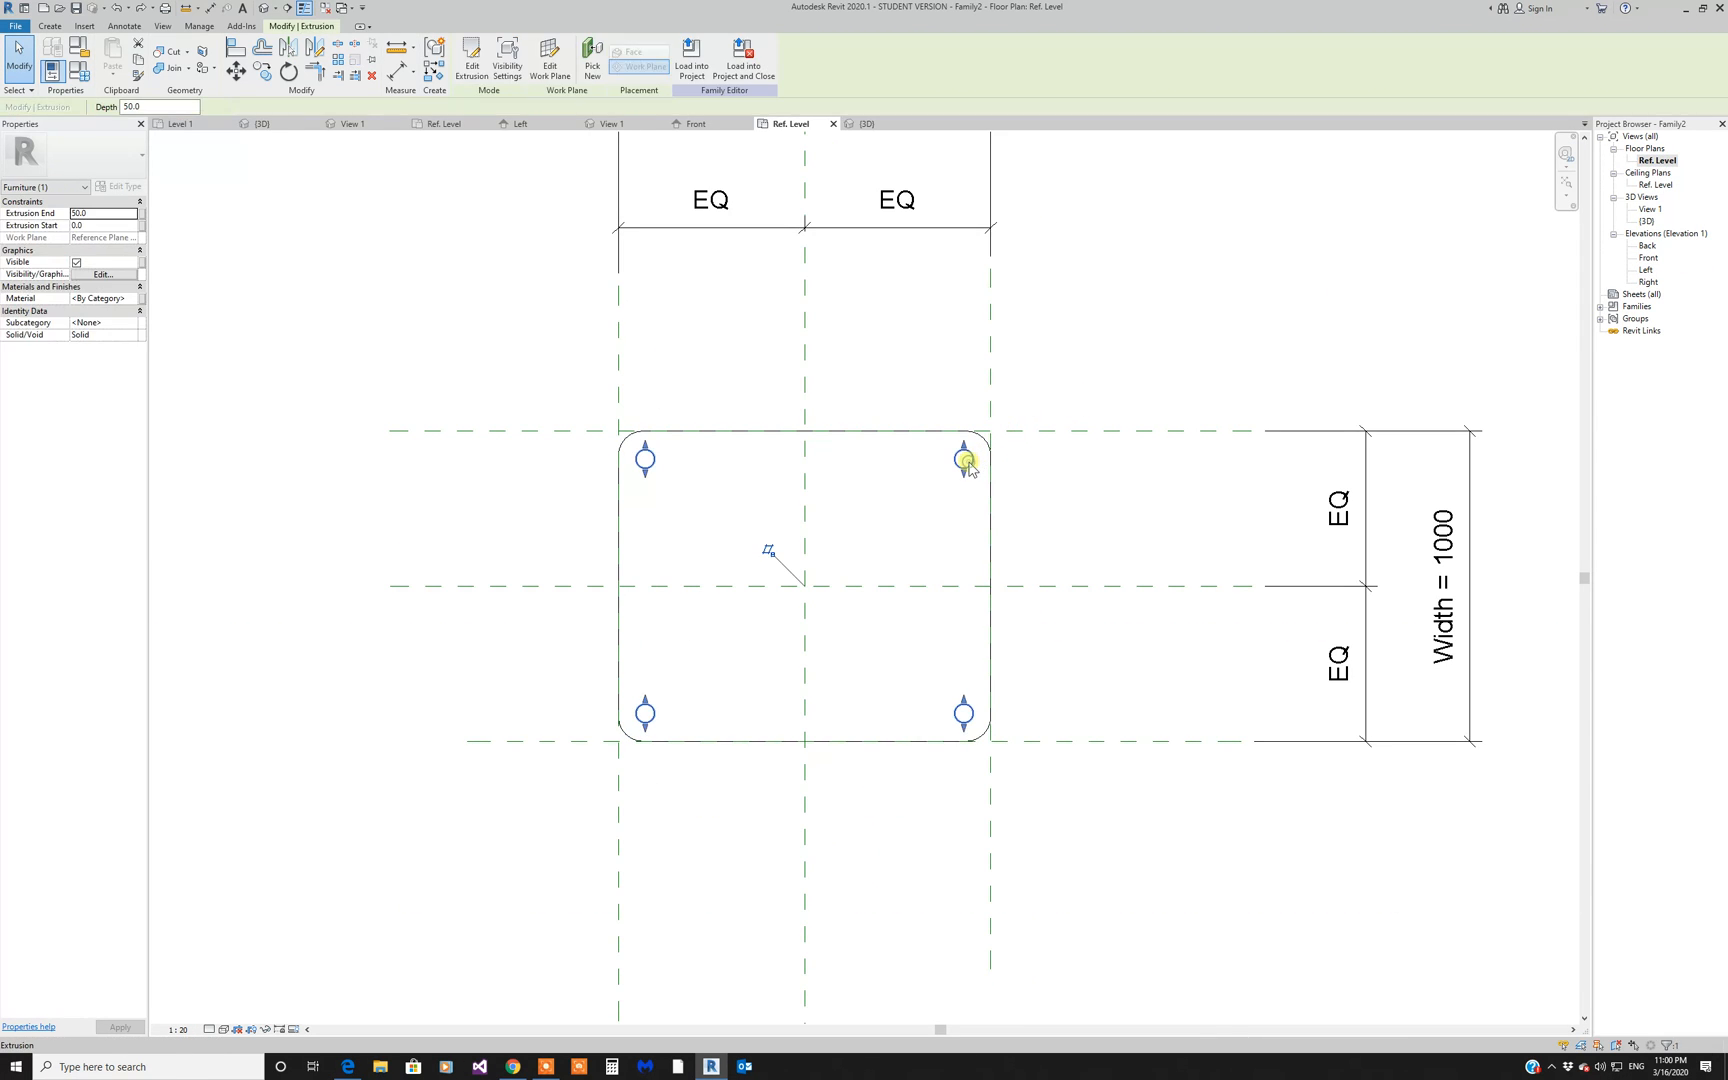
pyautogui.click(123, 212)
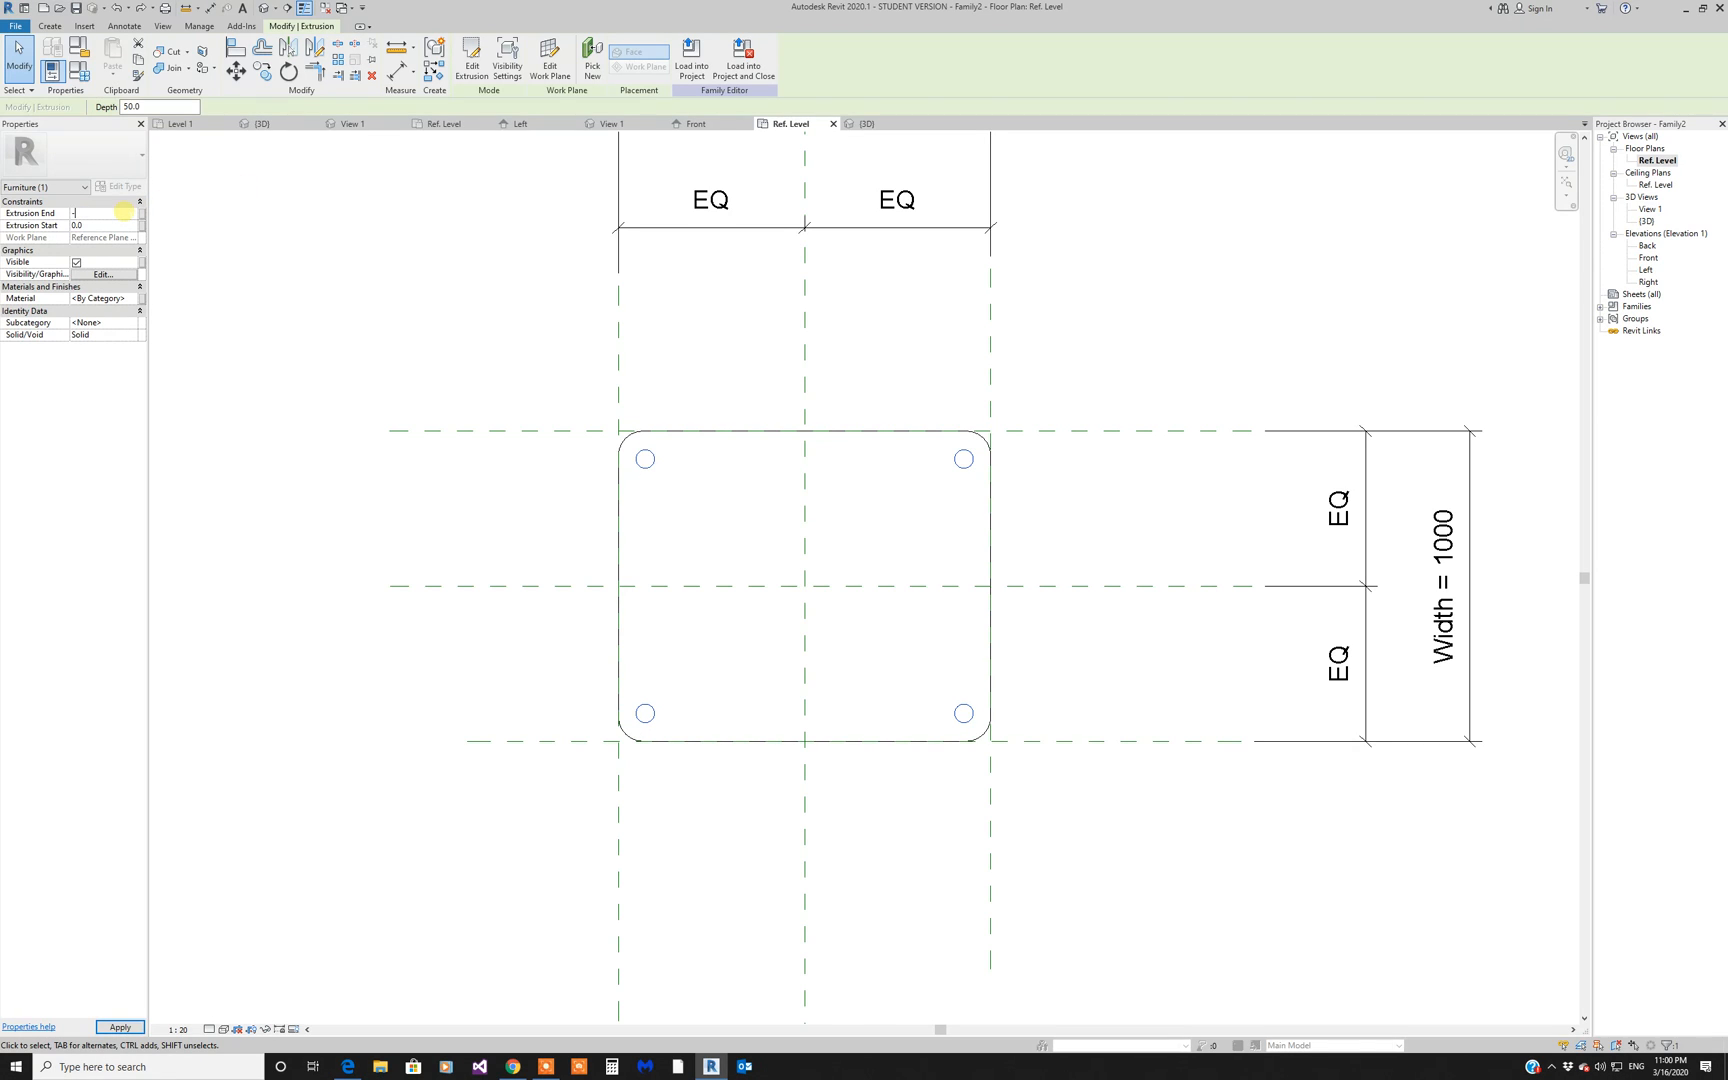
pyautogui.write('-900')
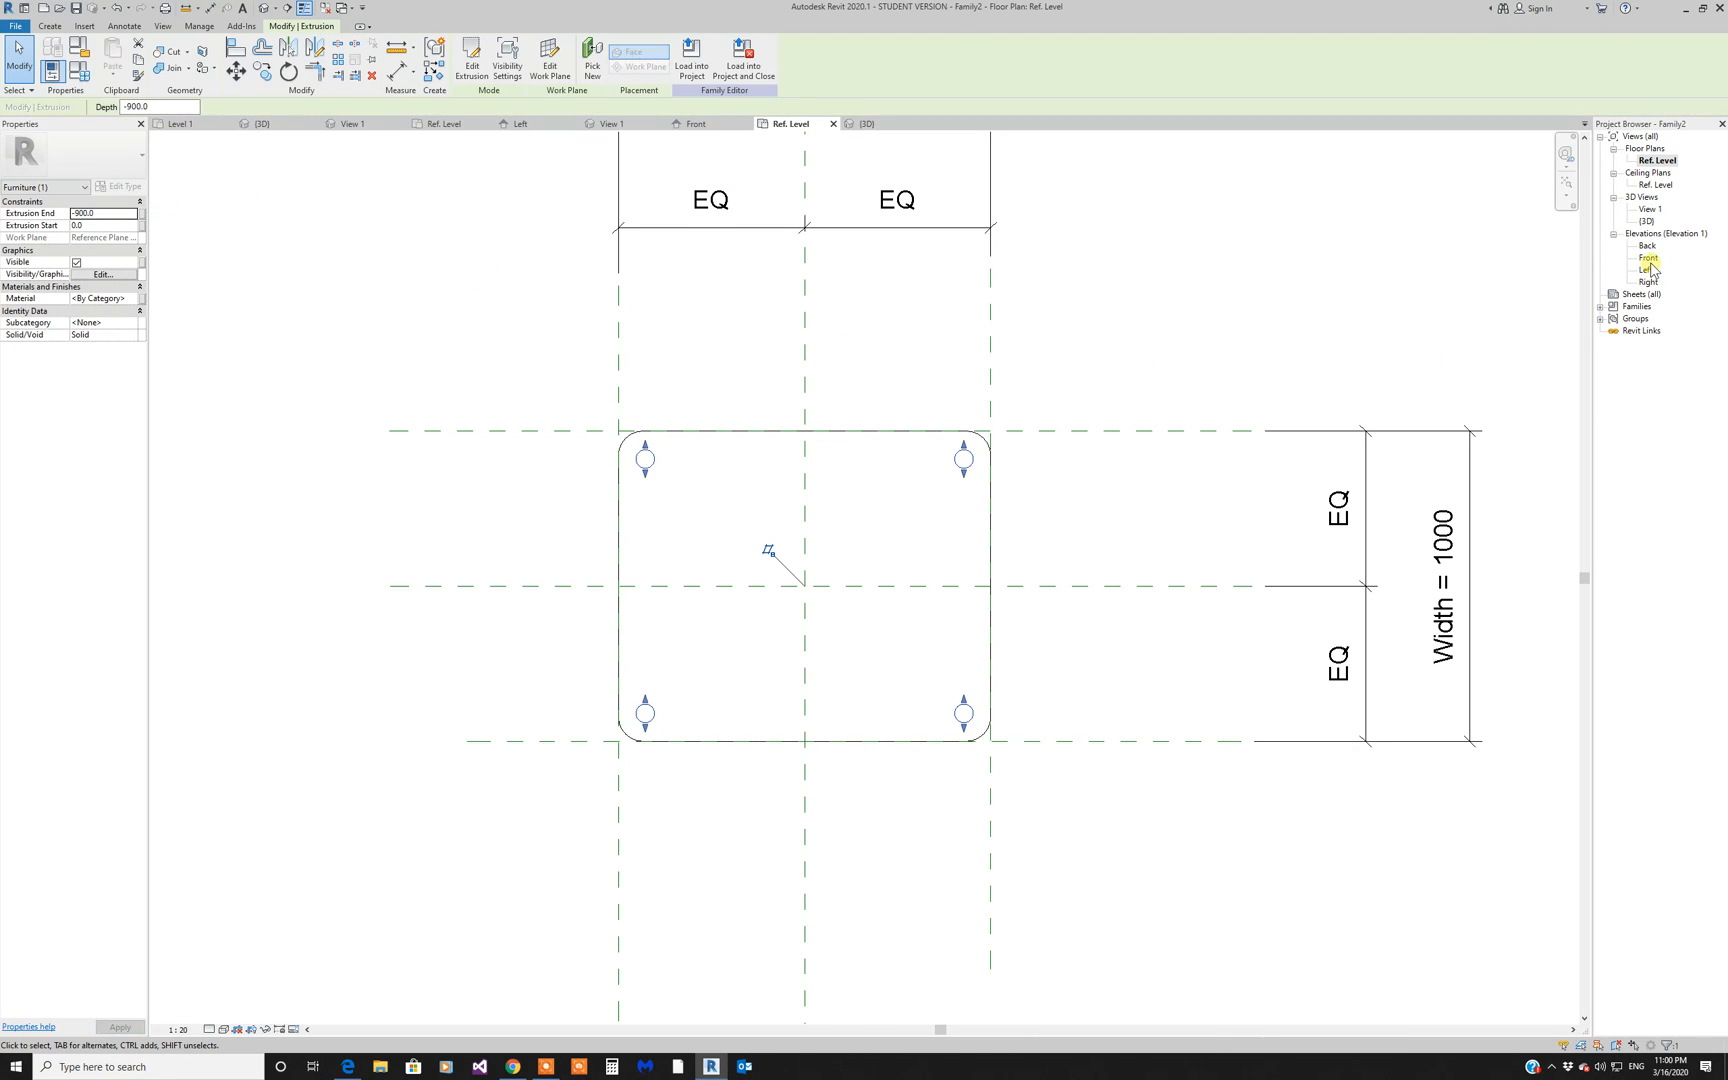
# Step: In the Front elevation, stretch the leg extrusion's lower face to the Ref. Level line and lock it there
pyautogui.doubleClick(1646, 269)
pyautogui.doubleClick(1647, 258)
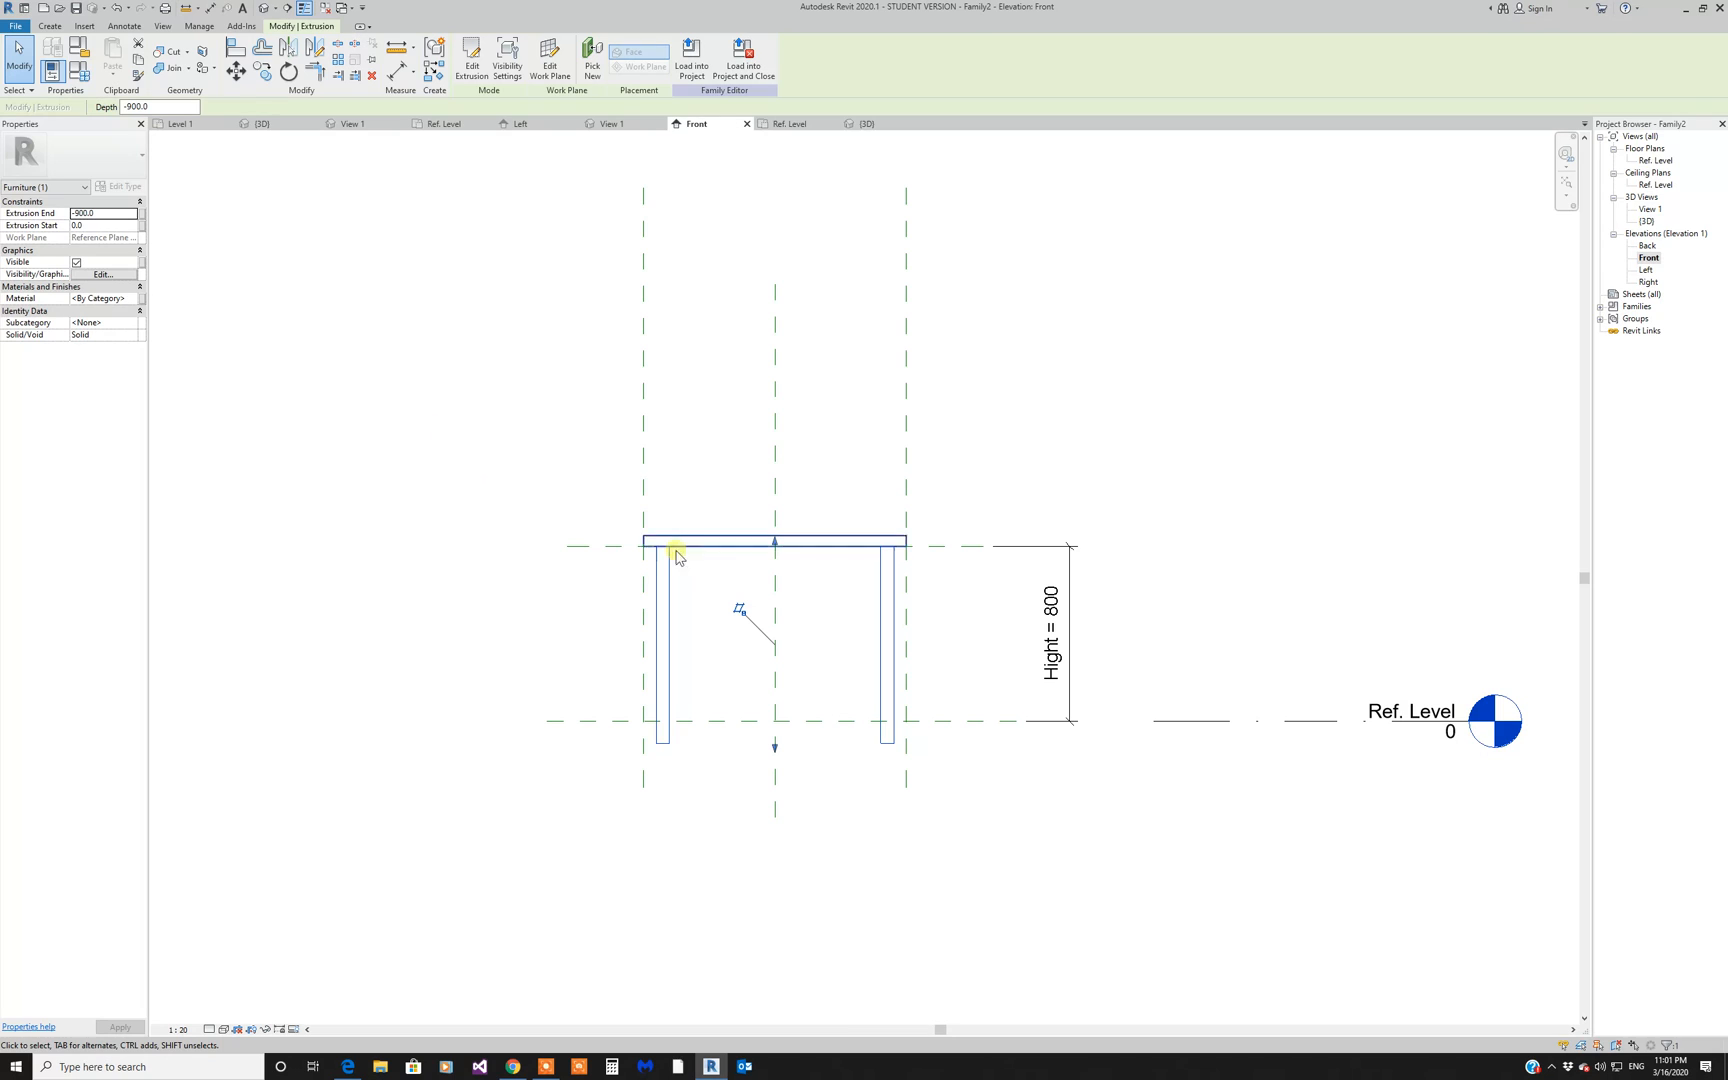
pyautogui.click(118, 216)
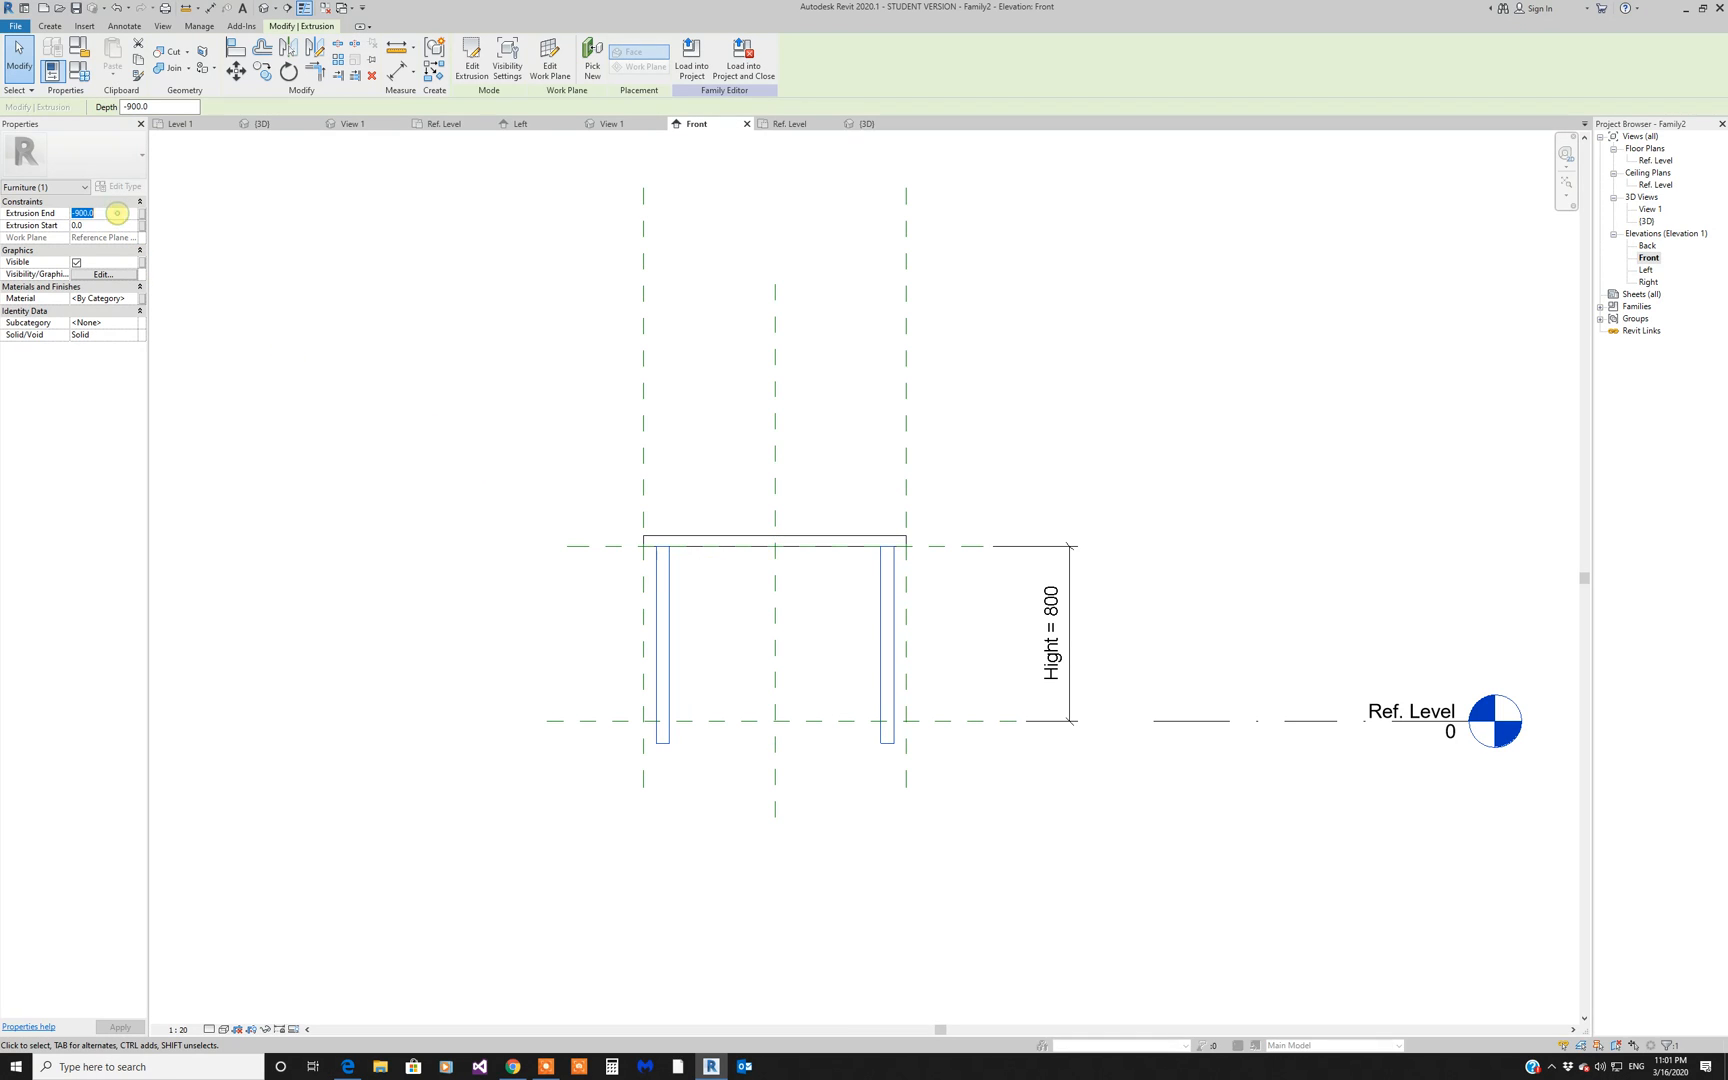
pyautogui.moveTo(775, 747); pyautogui.dragTo(774, 721)
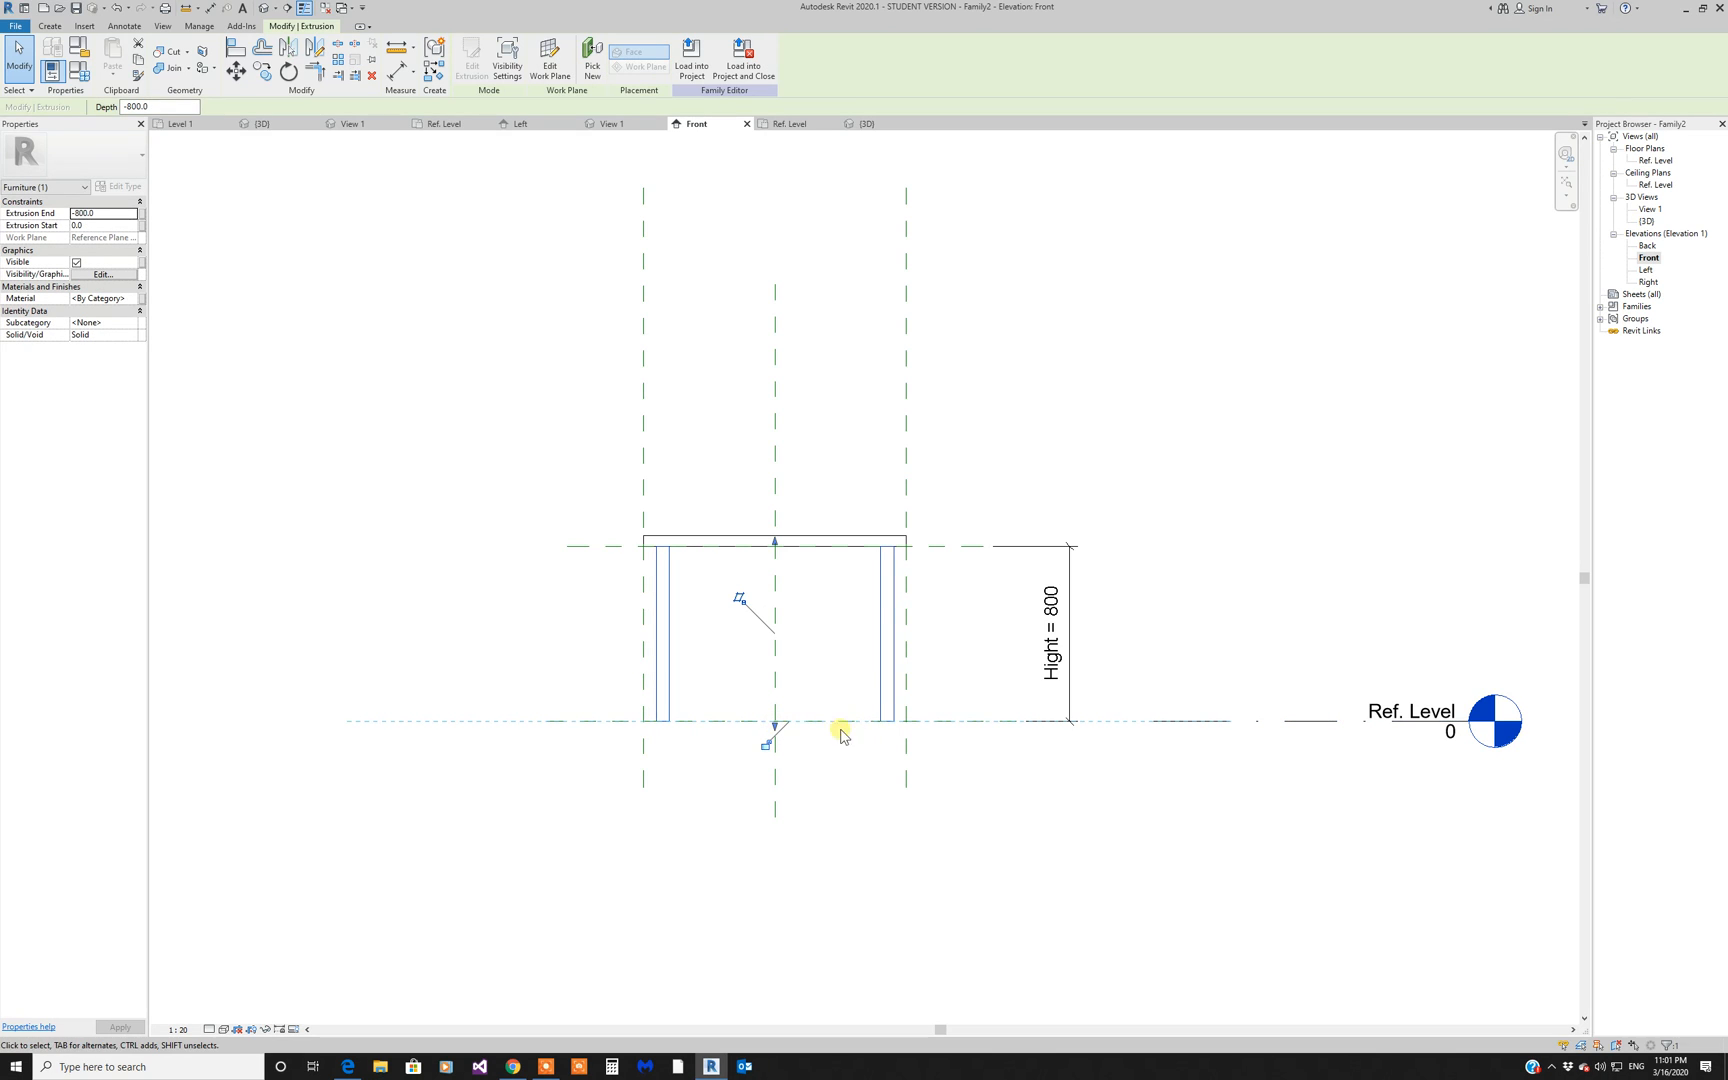
pyautogui.click(766, 746)
# Step: Test the family's height by setting the Hight parameter to 700 mm and applying it
pyautogui.click(84, 73)
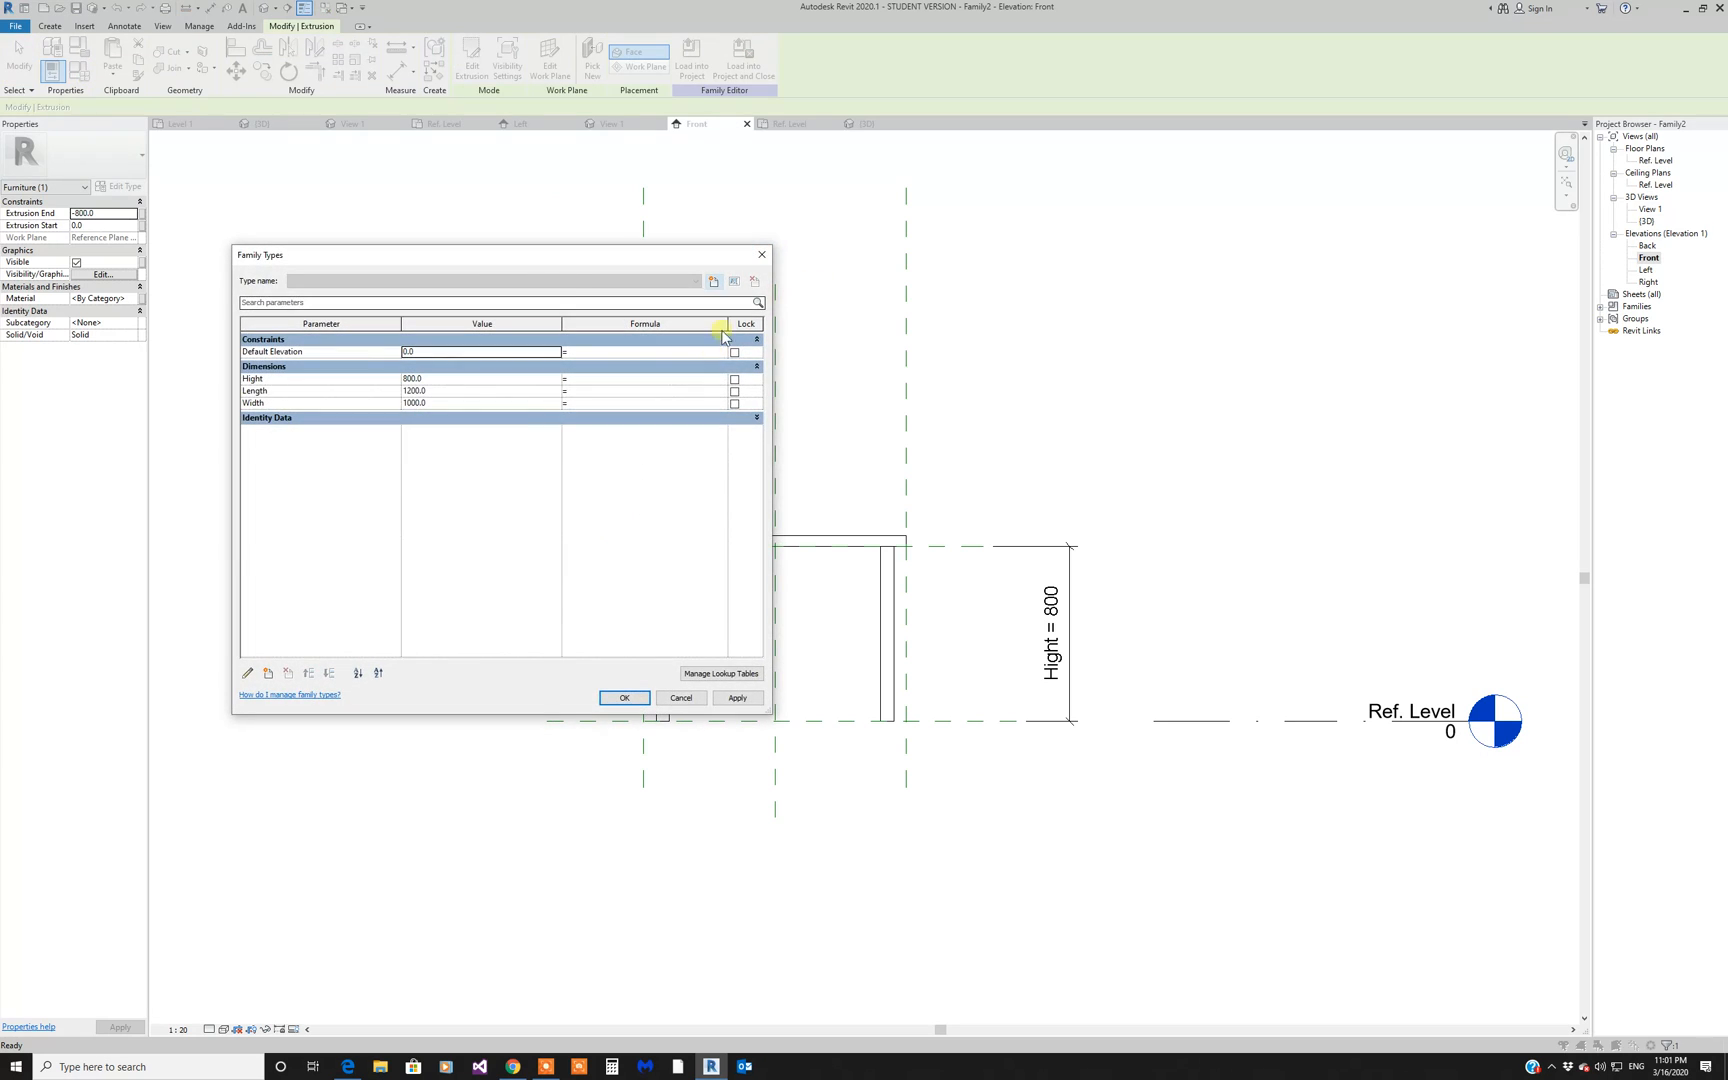
pyautogui.moveTo(506, 266); pyautogui.dragTo(344, 183)
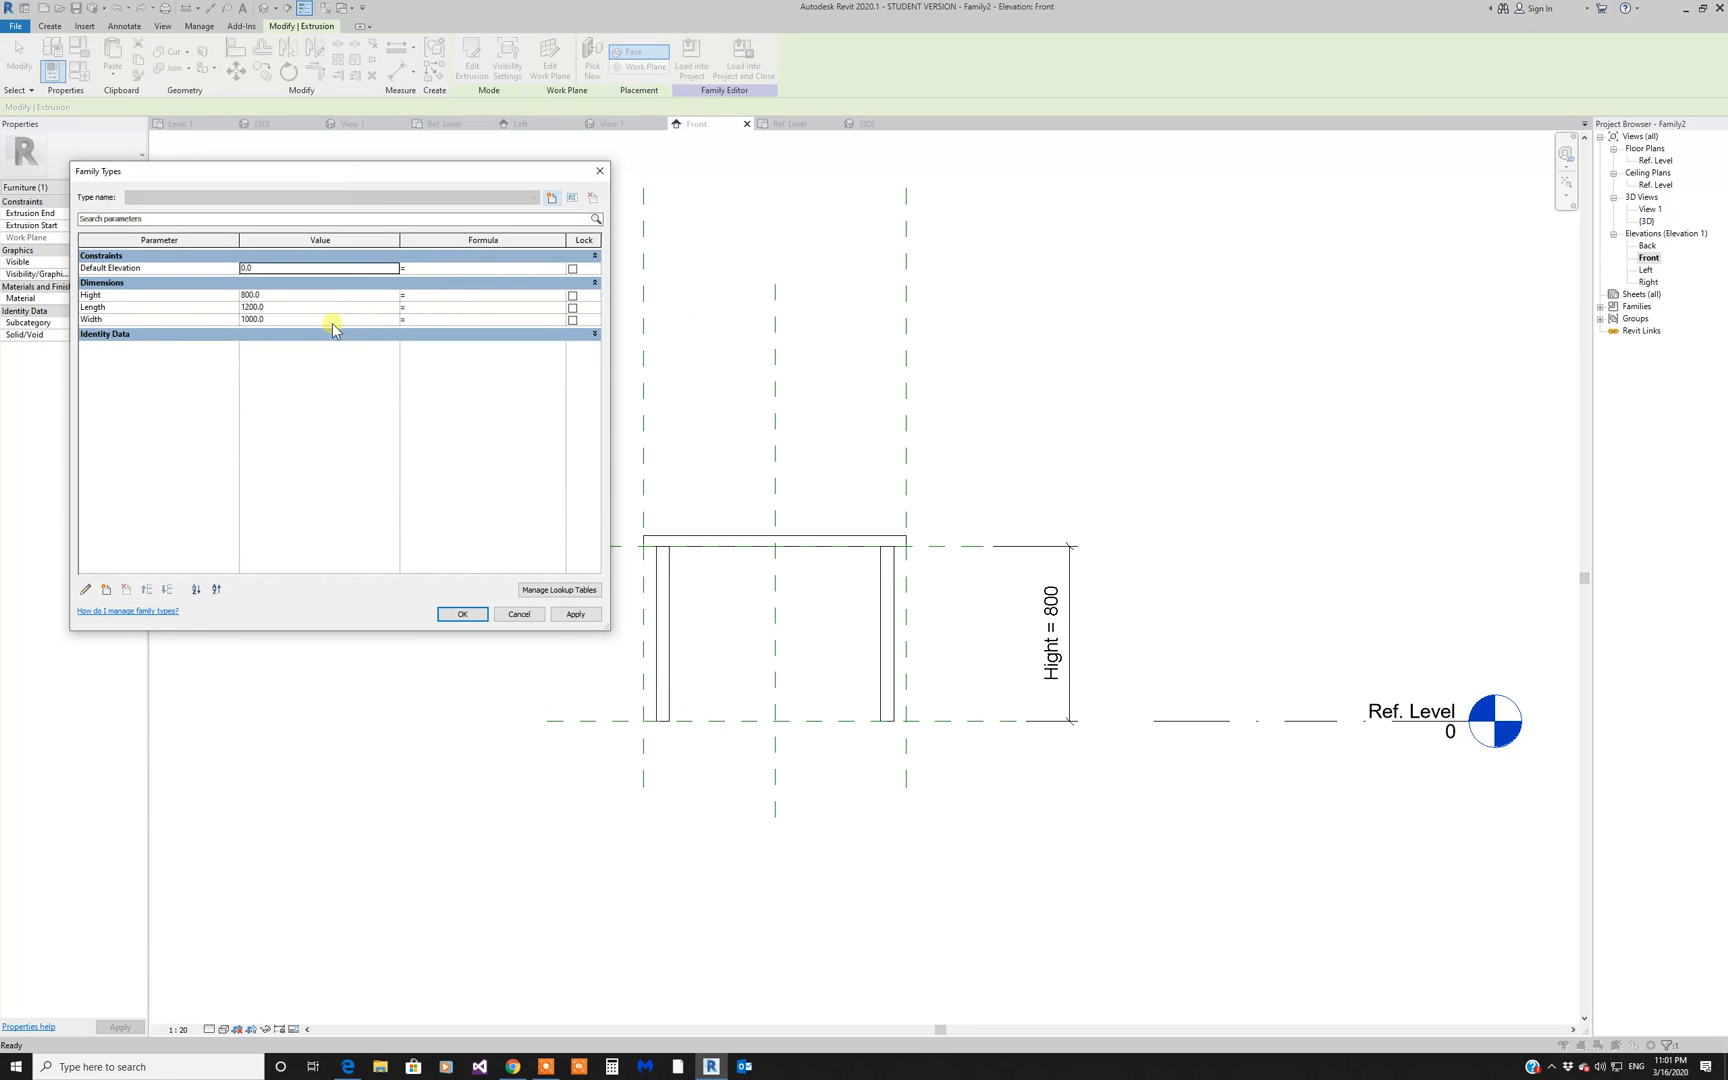
pyautogui.click(310, 296)
pyautogui.click(588, 616)
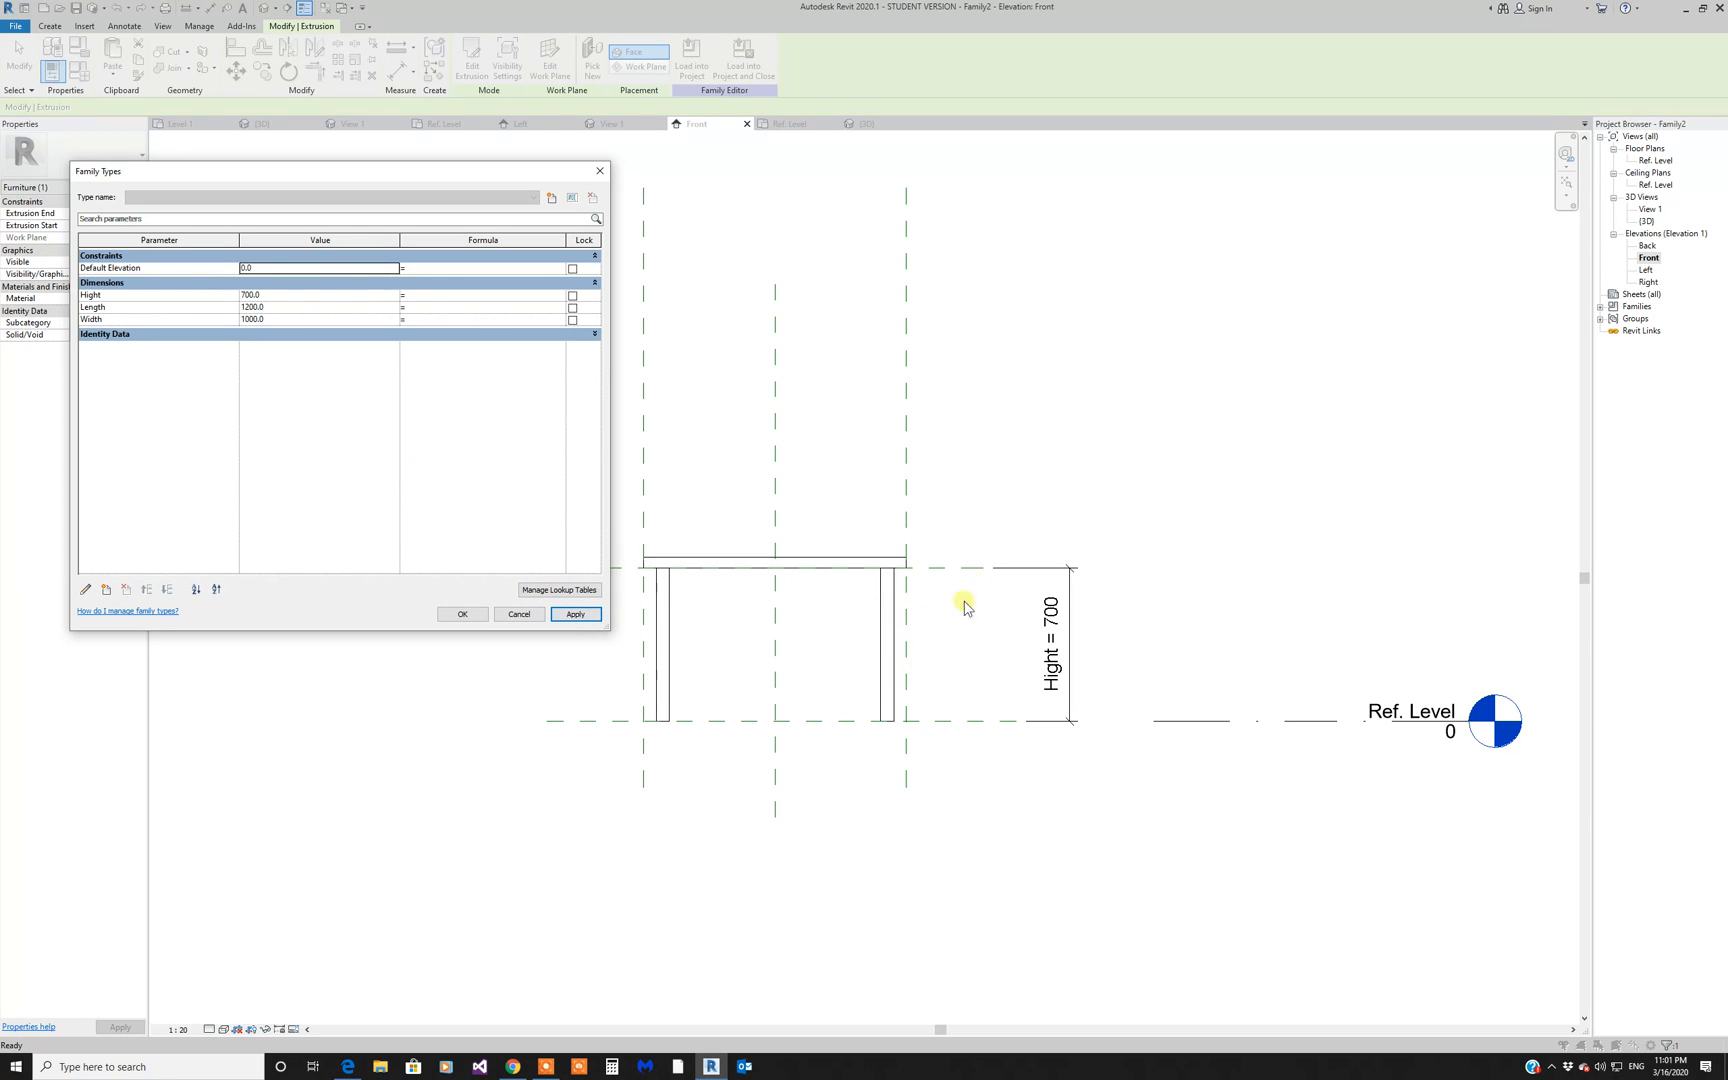
pyautogui.click(462, 614)
# Step: Open the default 3D view of the table and hide the work plane display
pyautogui.click(263, 8)
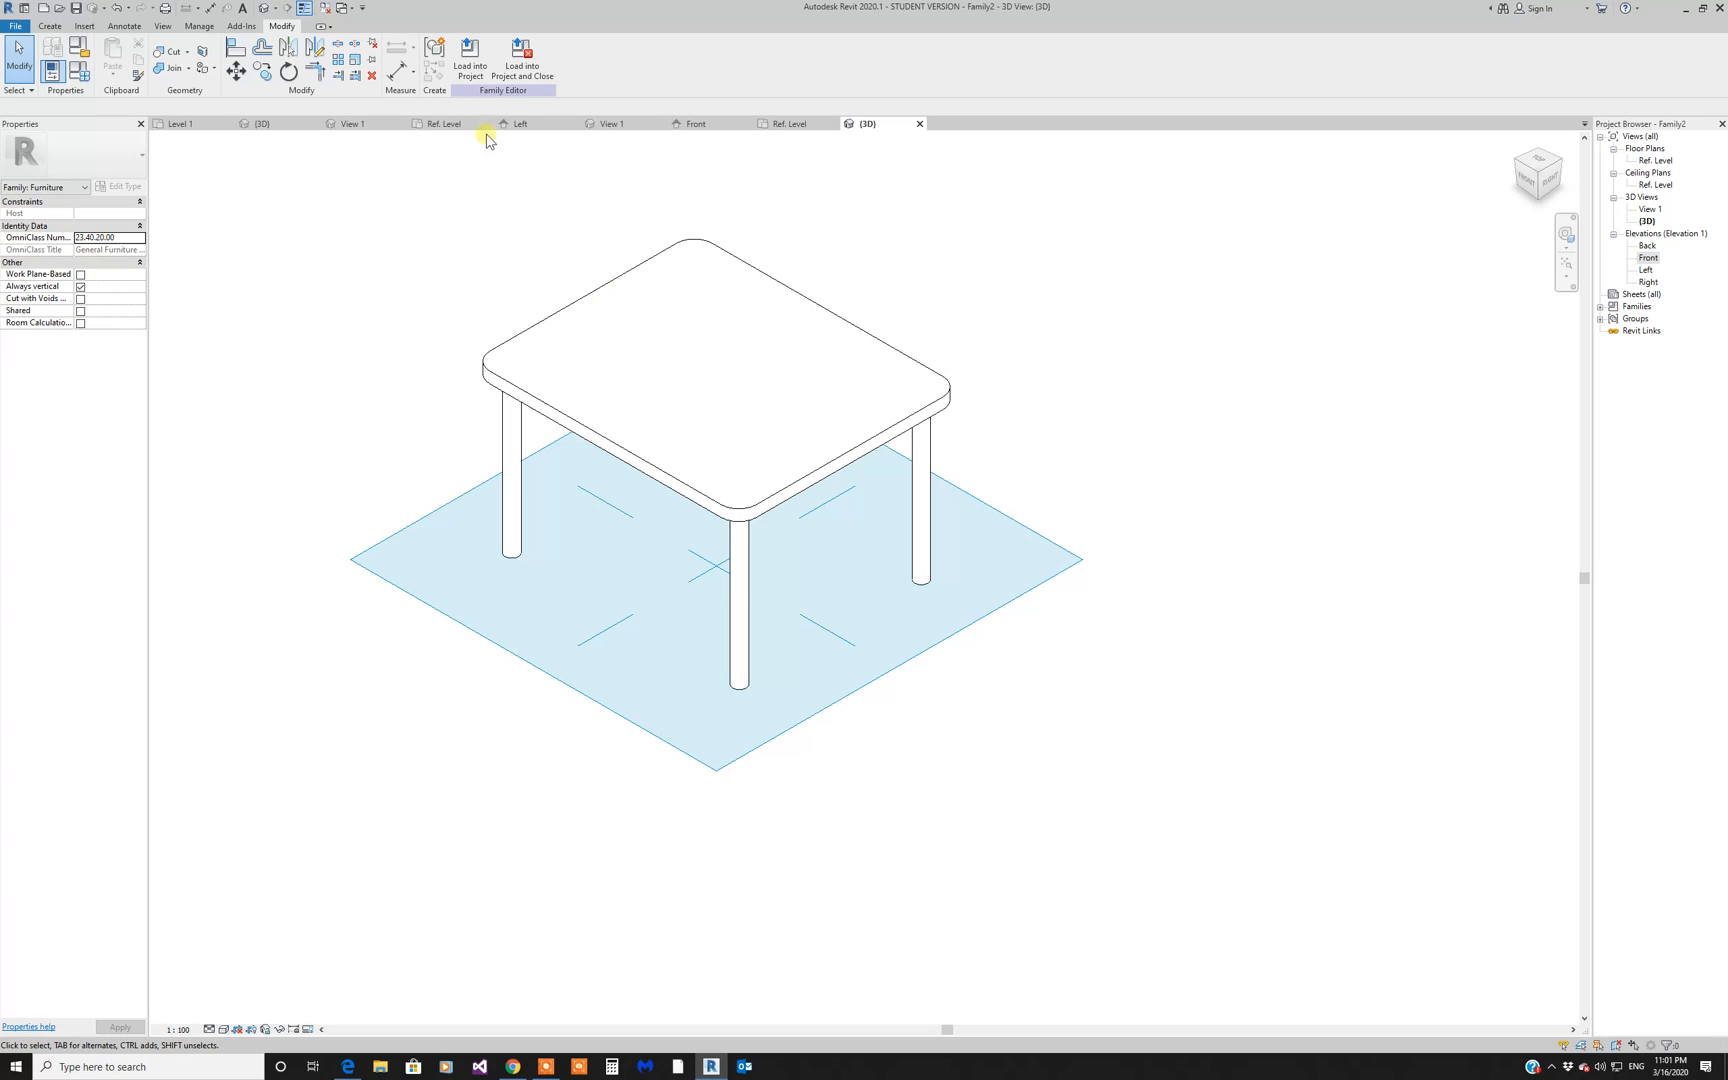
pyautogui.click(49, 26)
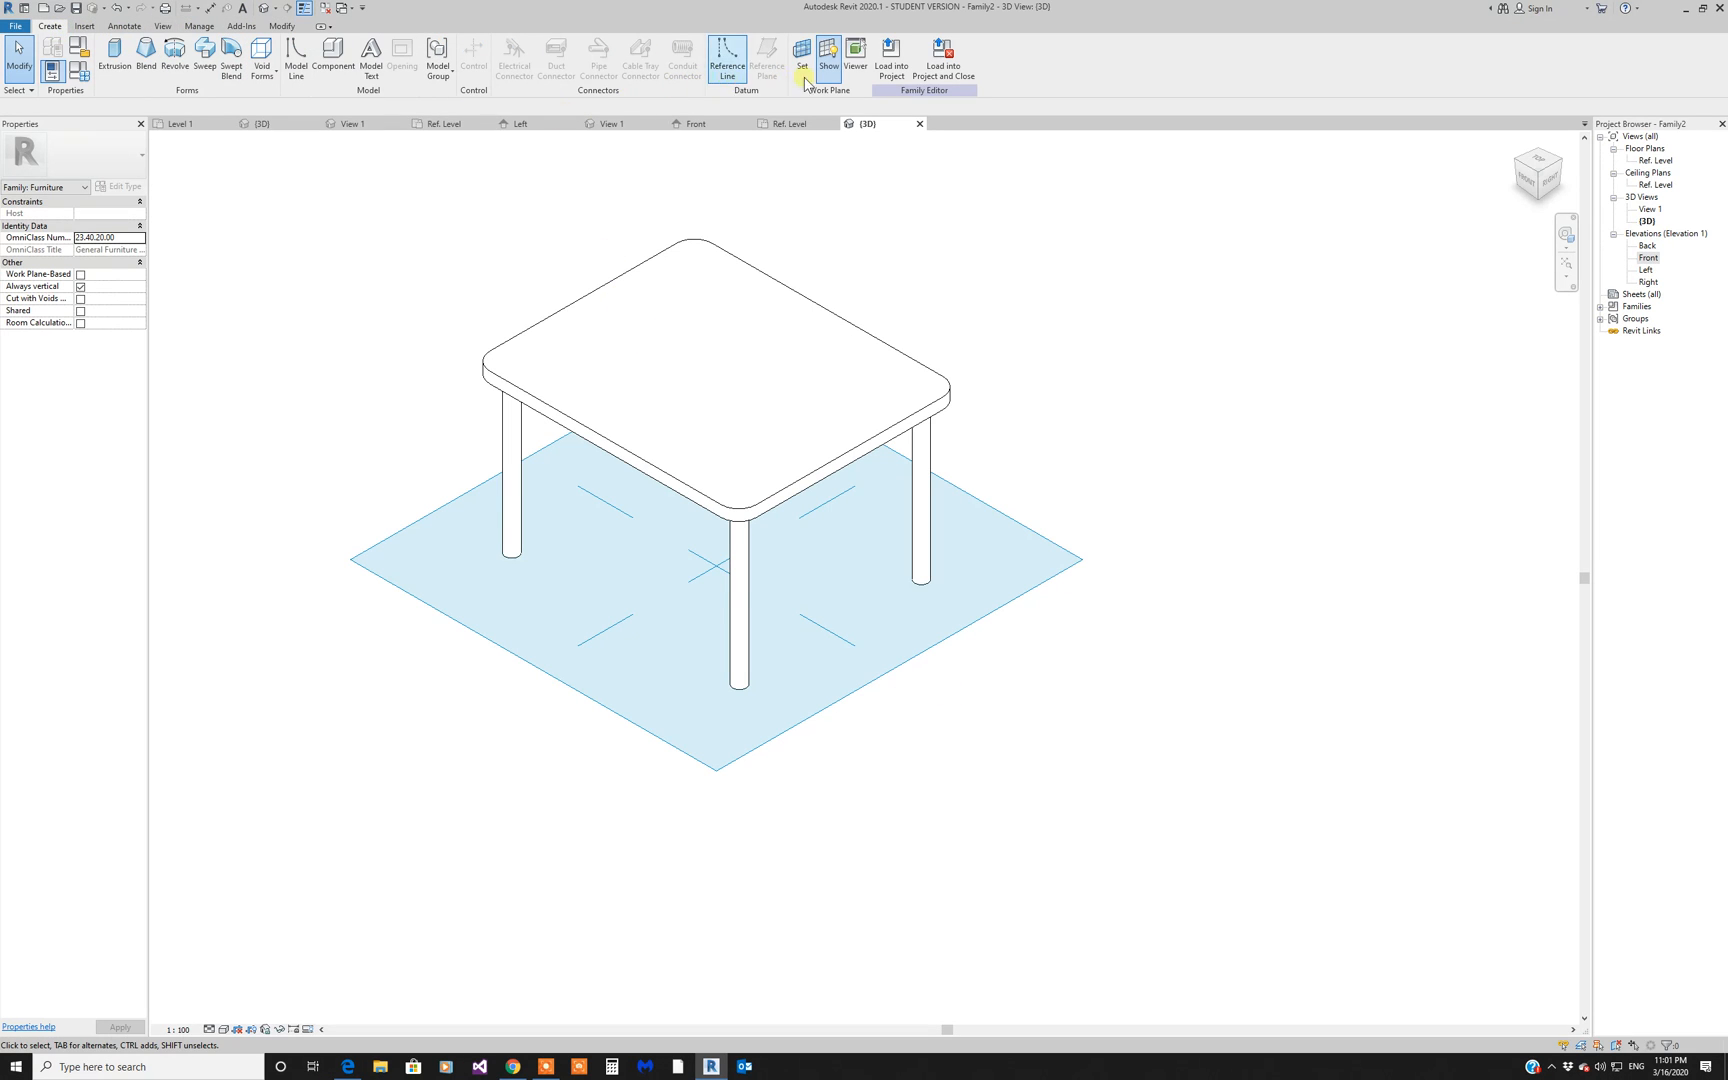
pyautogui.click(829, 58)
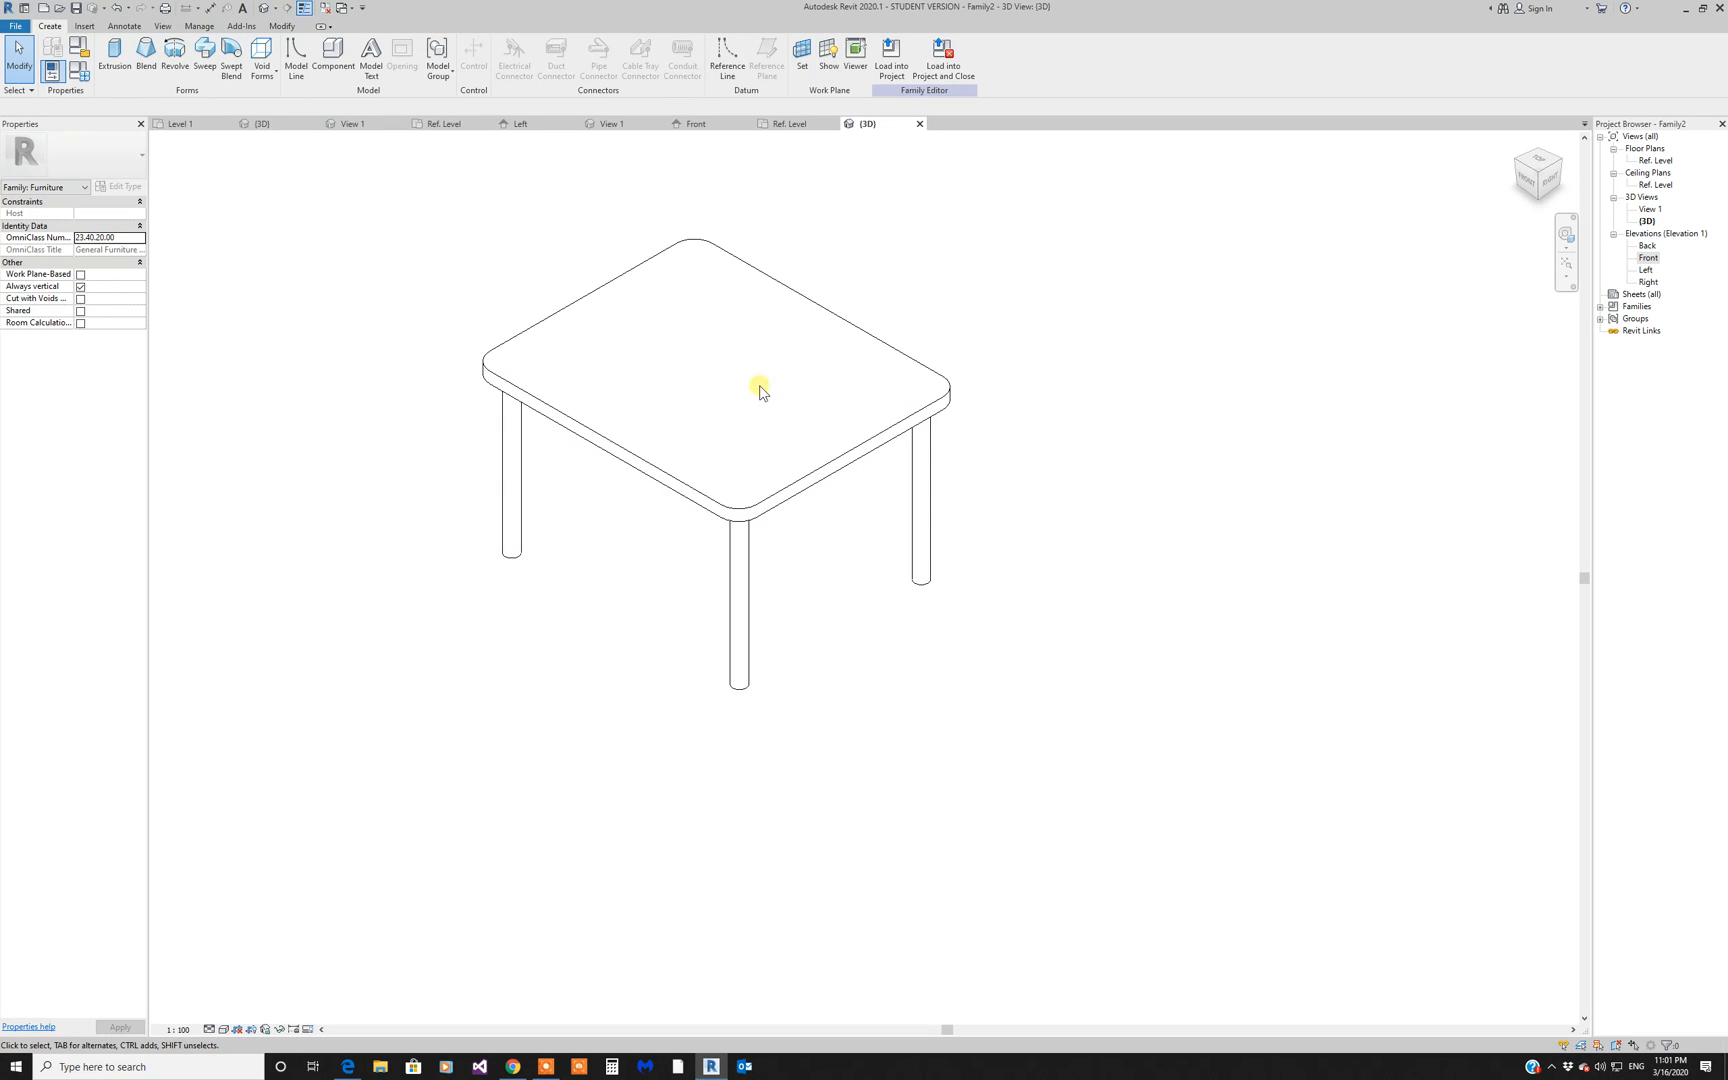
# Step: In the family types, set the Length parameter to 1000 mm and apply it to the table
pyautogui.click(79, 70)
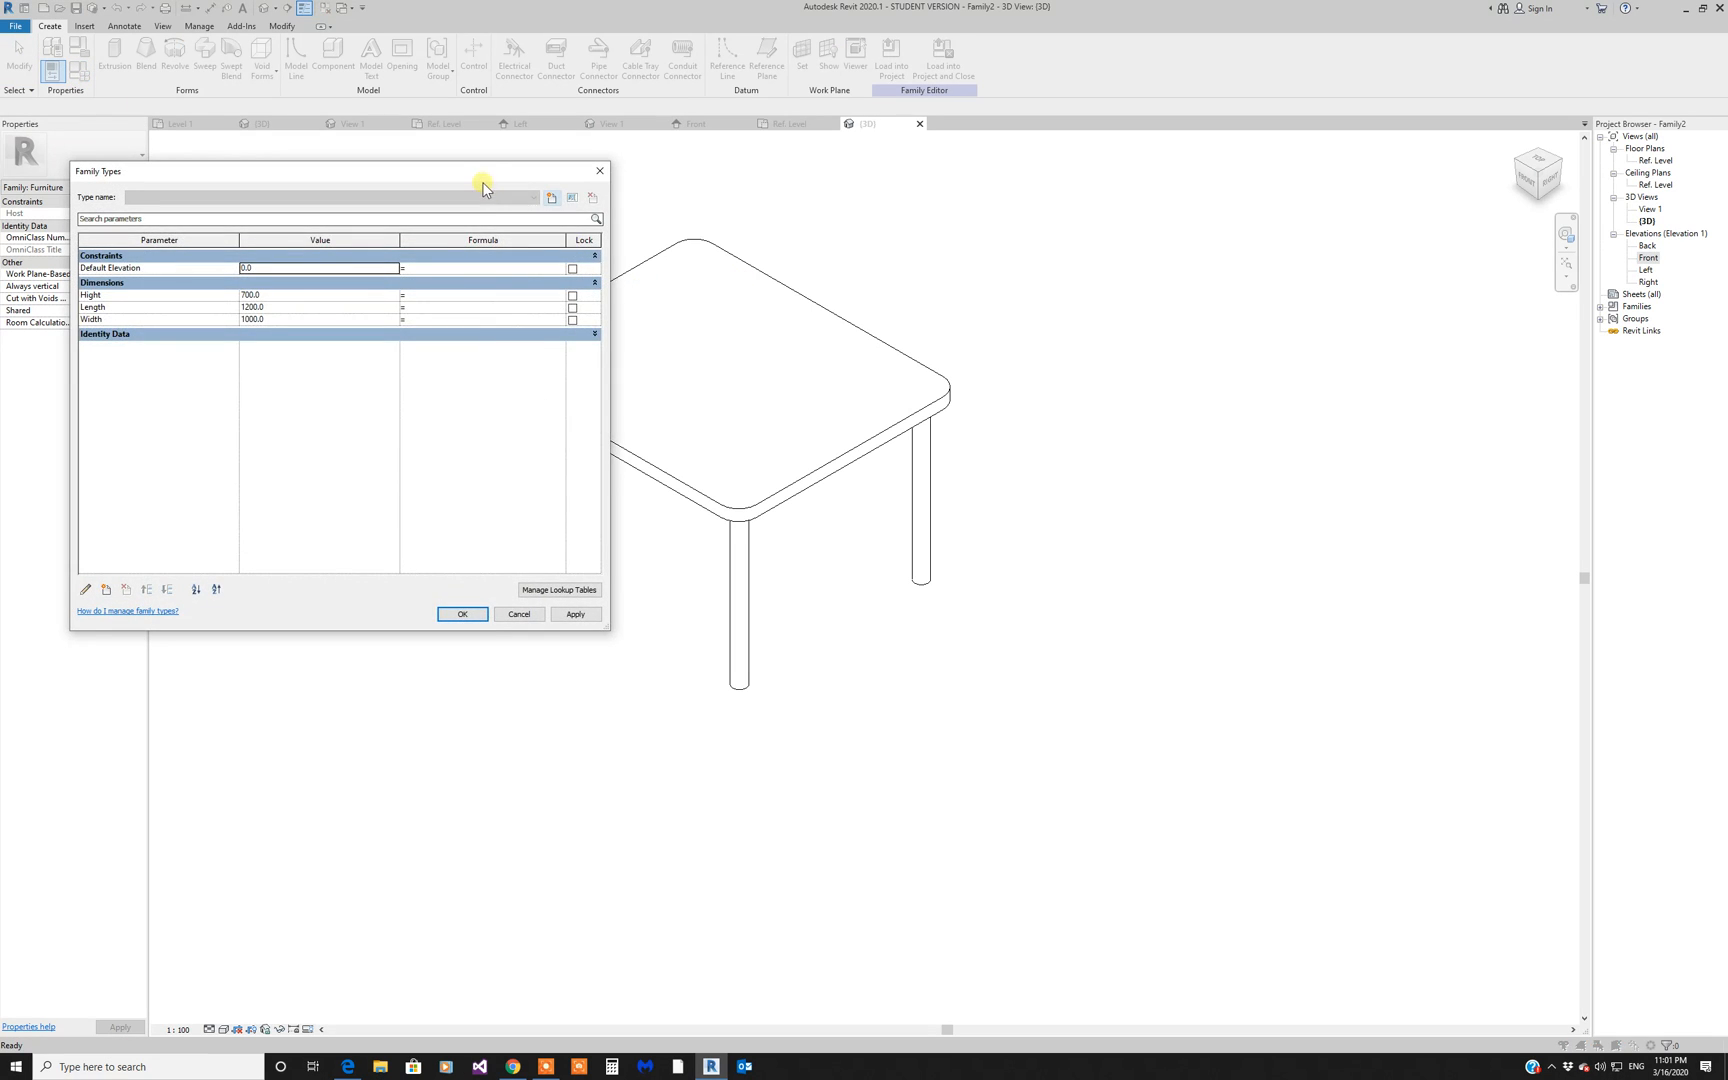
pyautogui.moveTo(483, 189); pyautogui.dragTo(1414, 247)
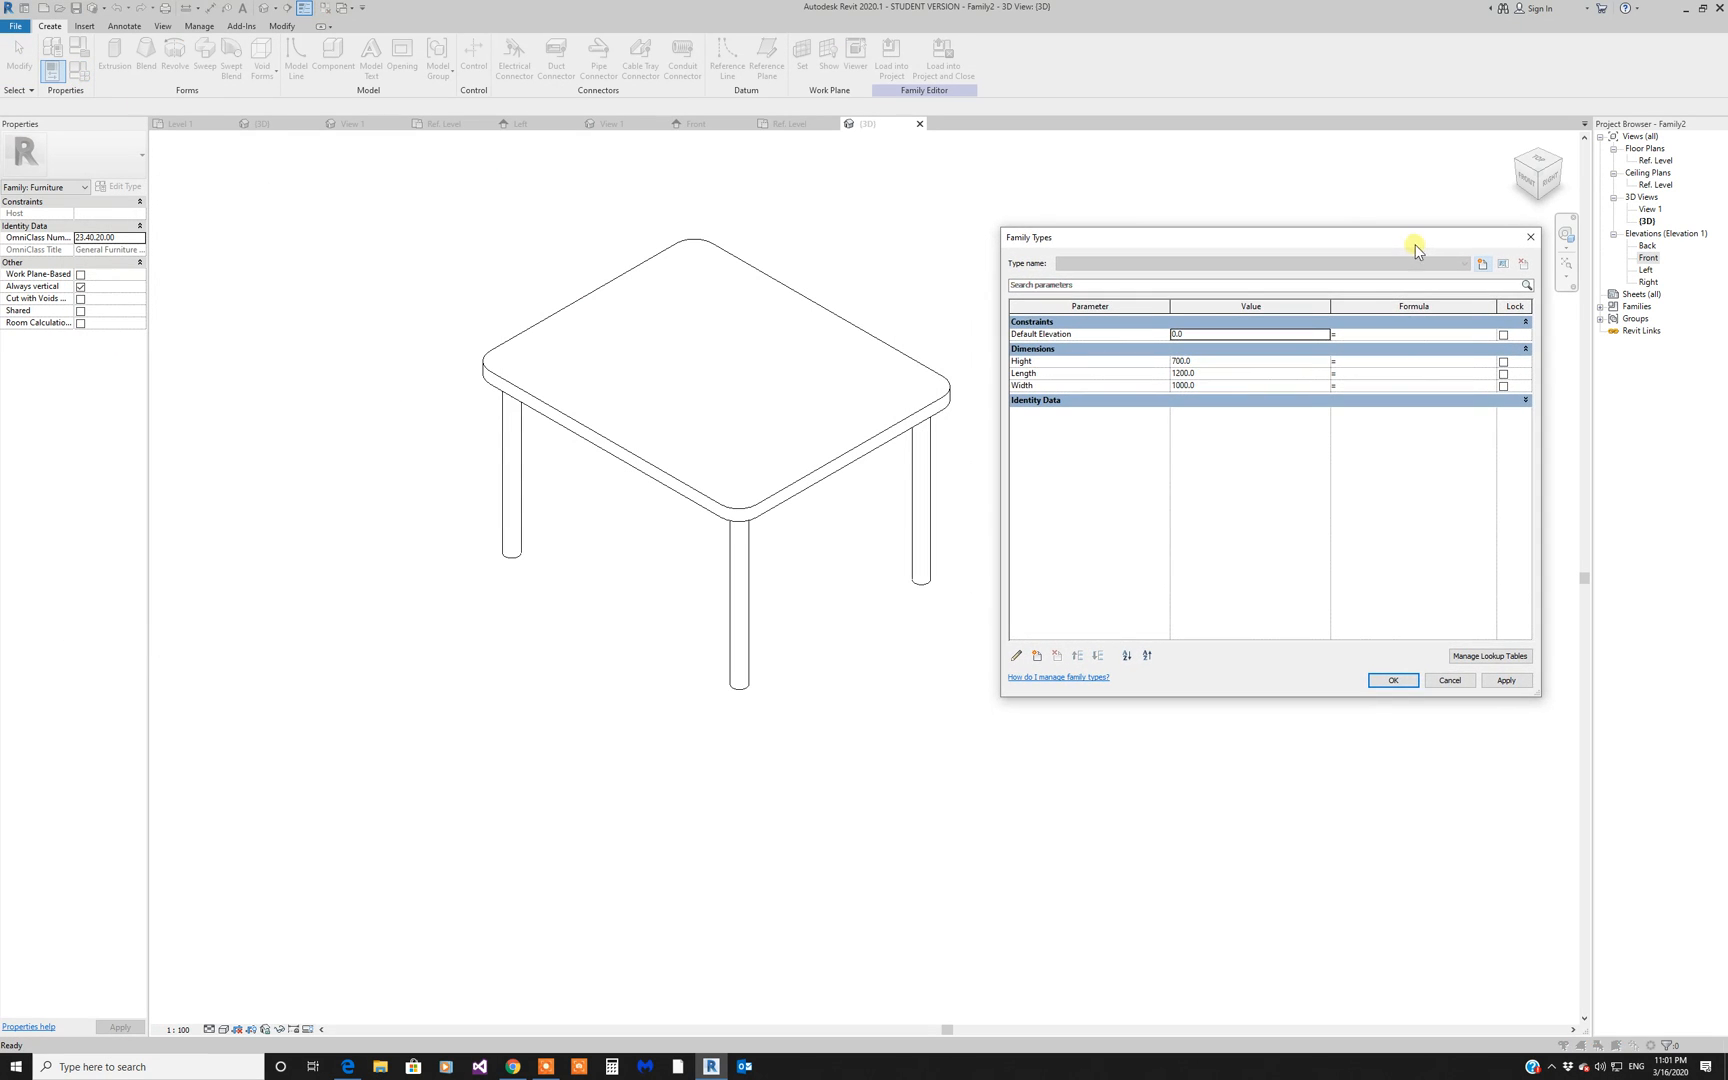
pyautogui.click(1253, 374)
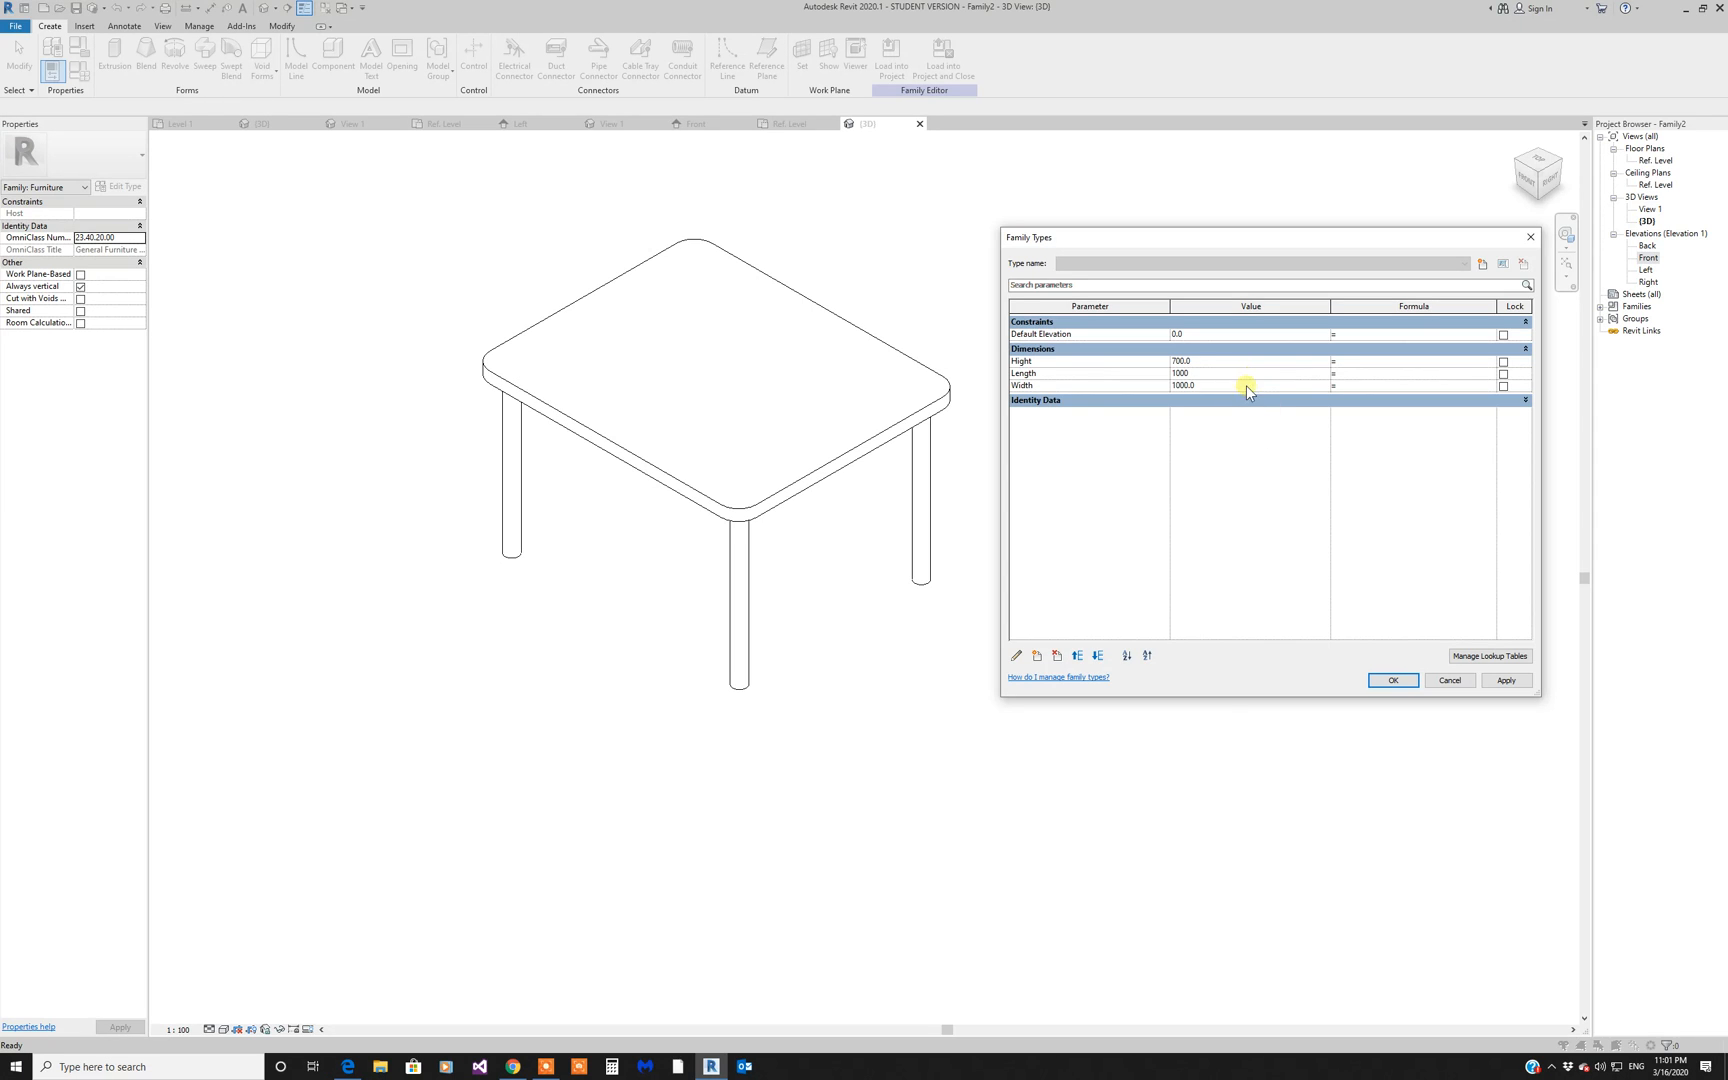
pyautogui.click(1500, 686)
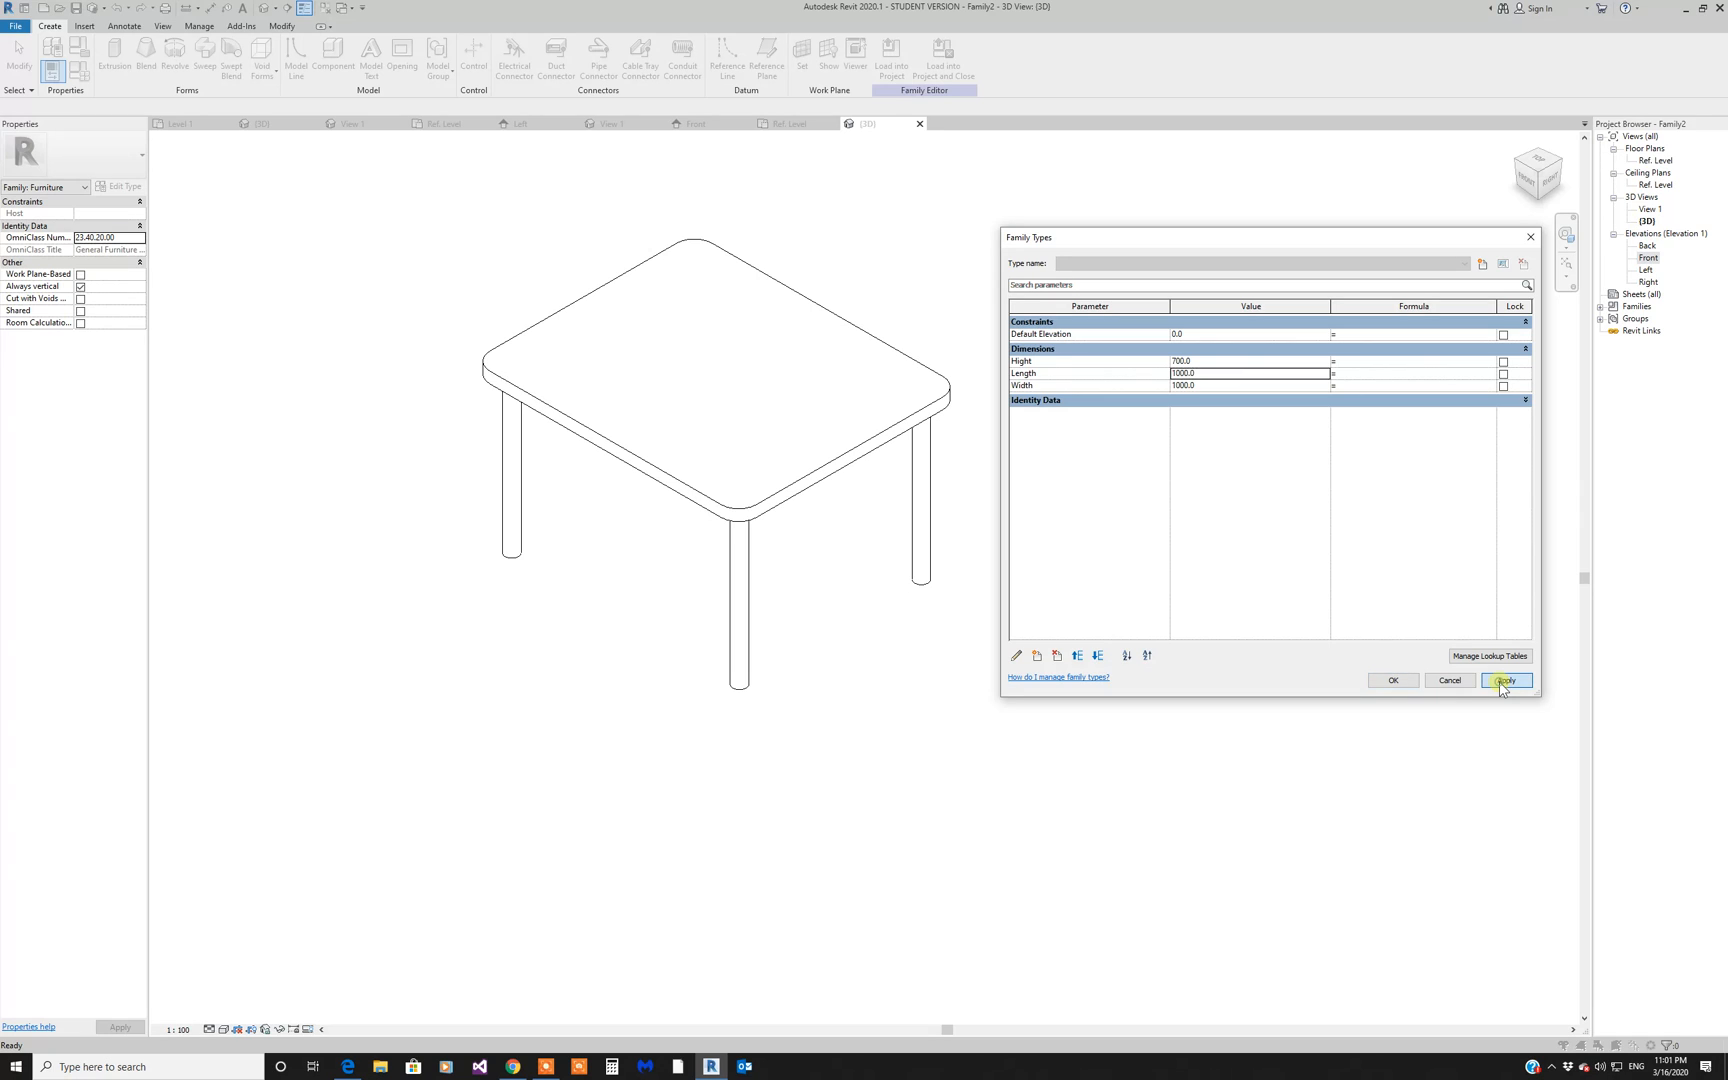
# Step: Set the Width parameter to 1200 mm and the Hight parameter to 600 mm, applying each change
pyautogui.click(1230, 386)
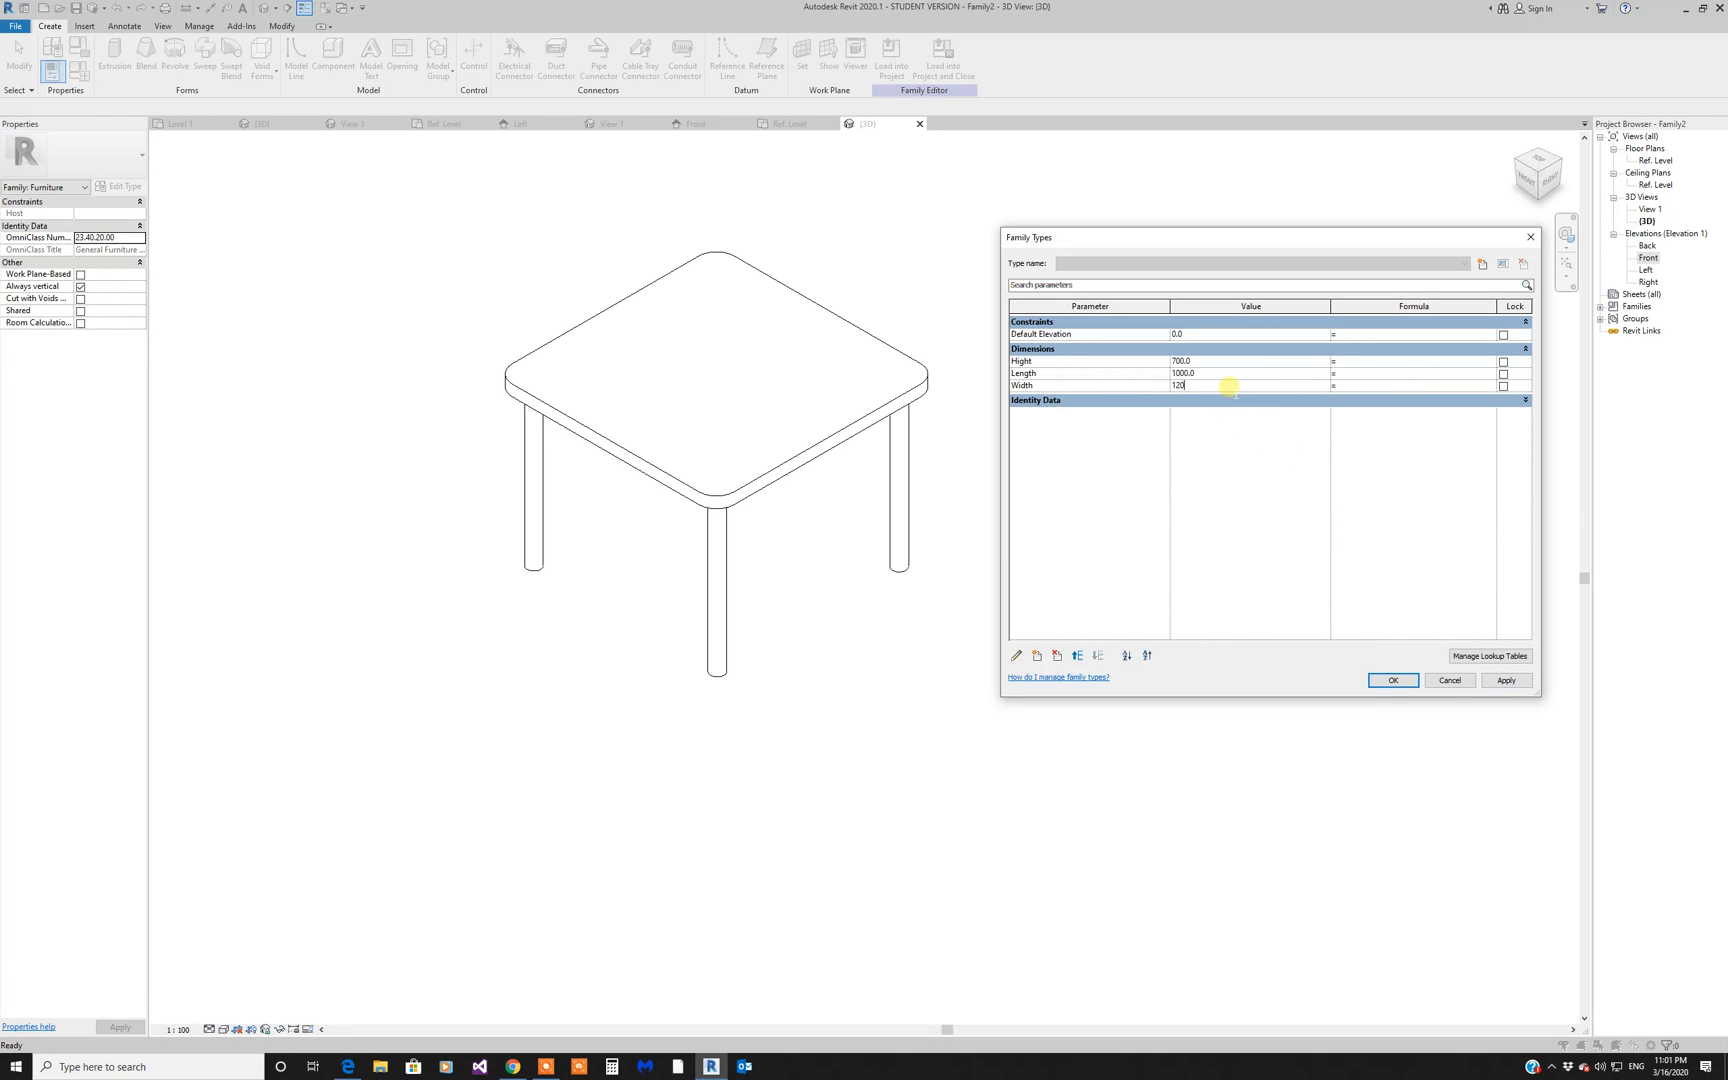
pyautogui.click(1519, 684)
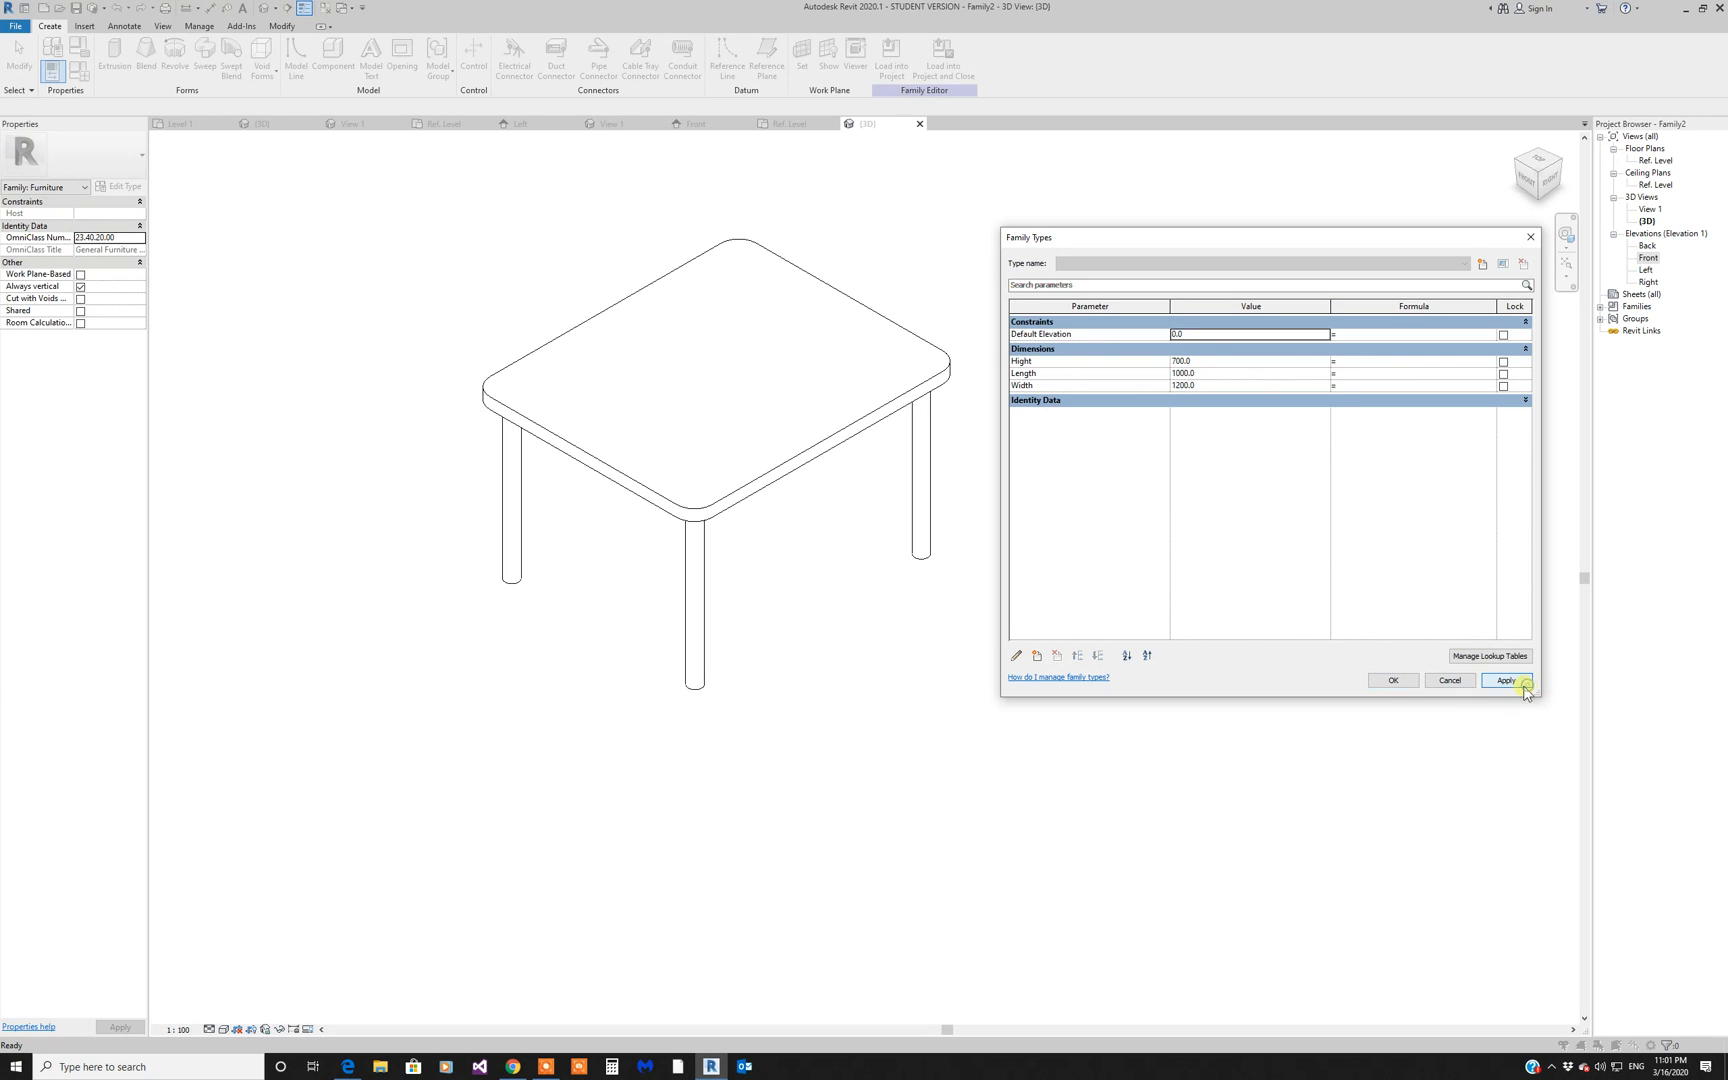
pyautogui.click(1201, 361)
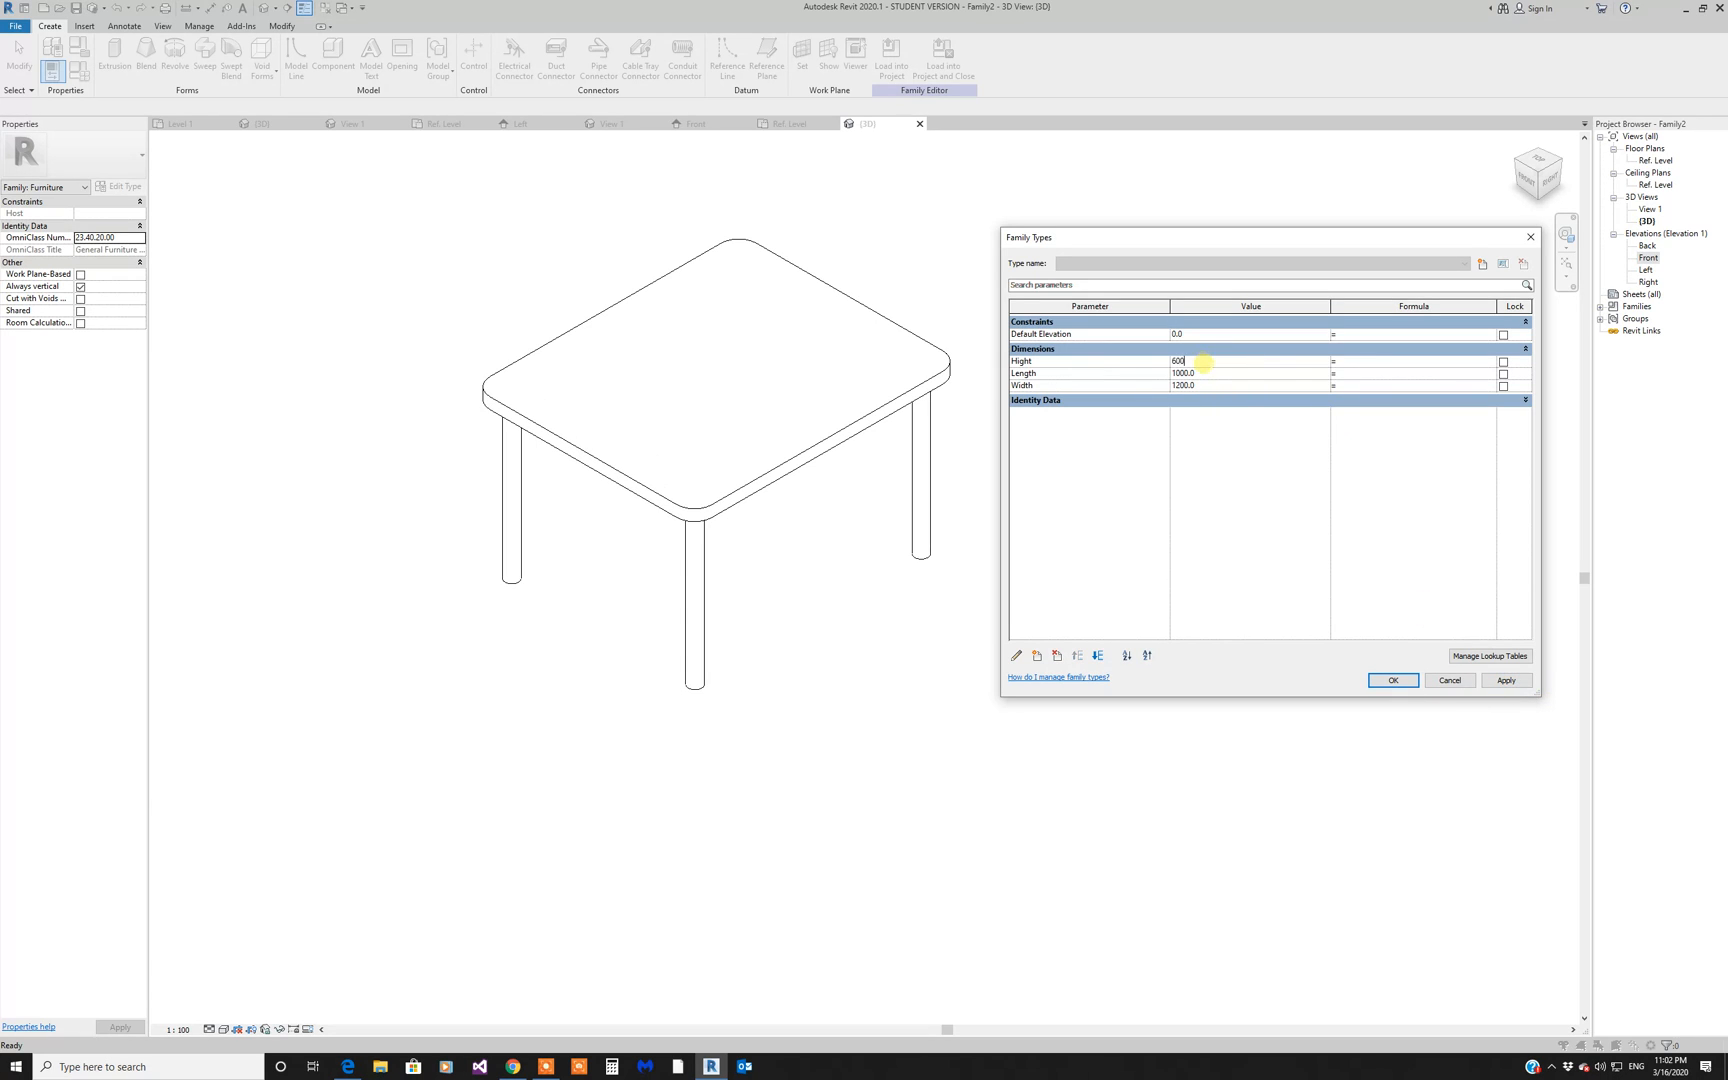
pyautogui.write('600')
pyautogui.click(1505, 683)
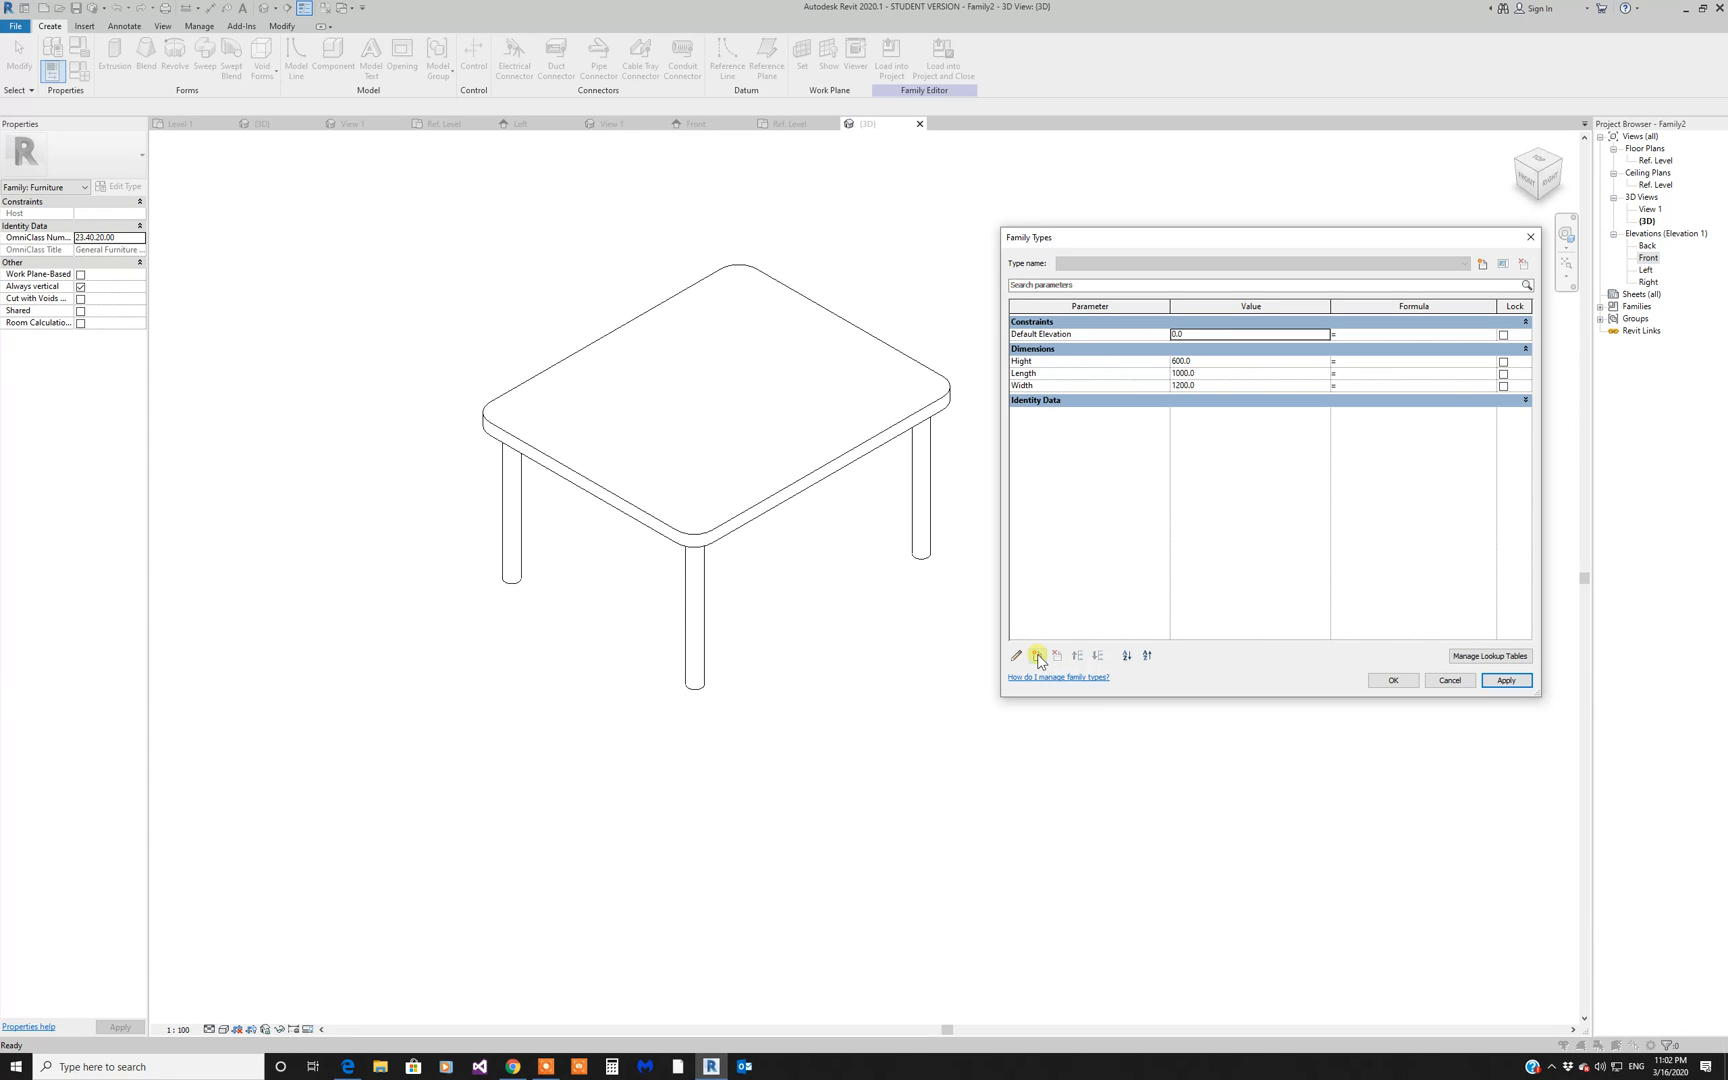
# Step: Add a family type parameter named "Top material" with Material as its type of parameter
pyautogui.click(1038, 656)
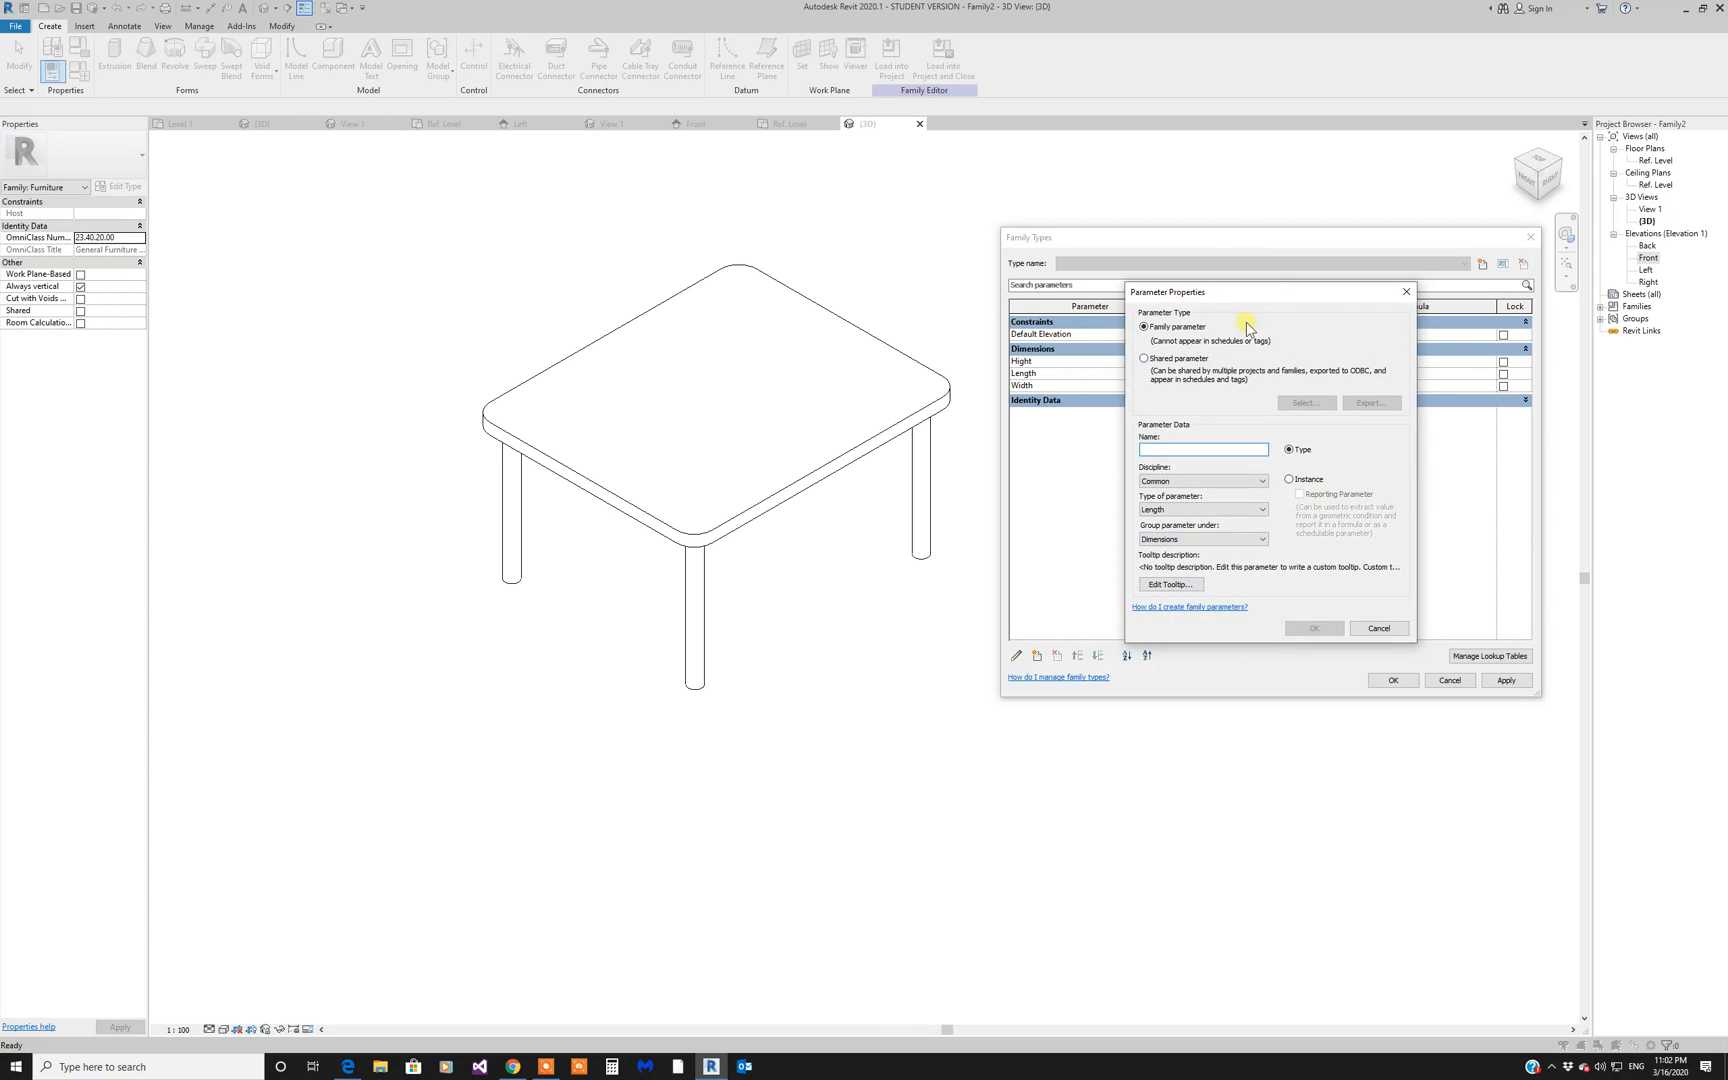
pyautogui.moveTo(1281, 292); pyautogui.dragTo(1342, 322)
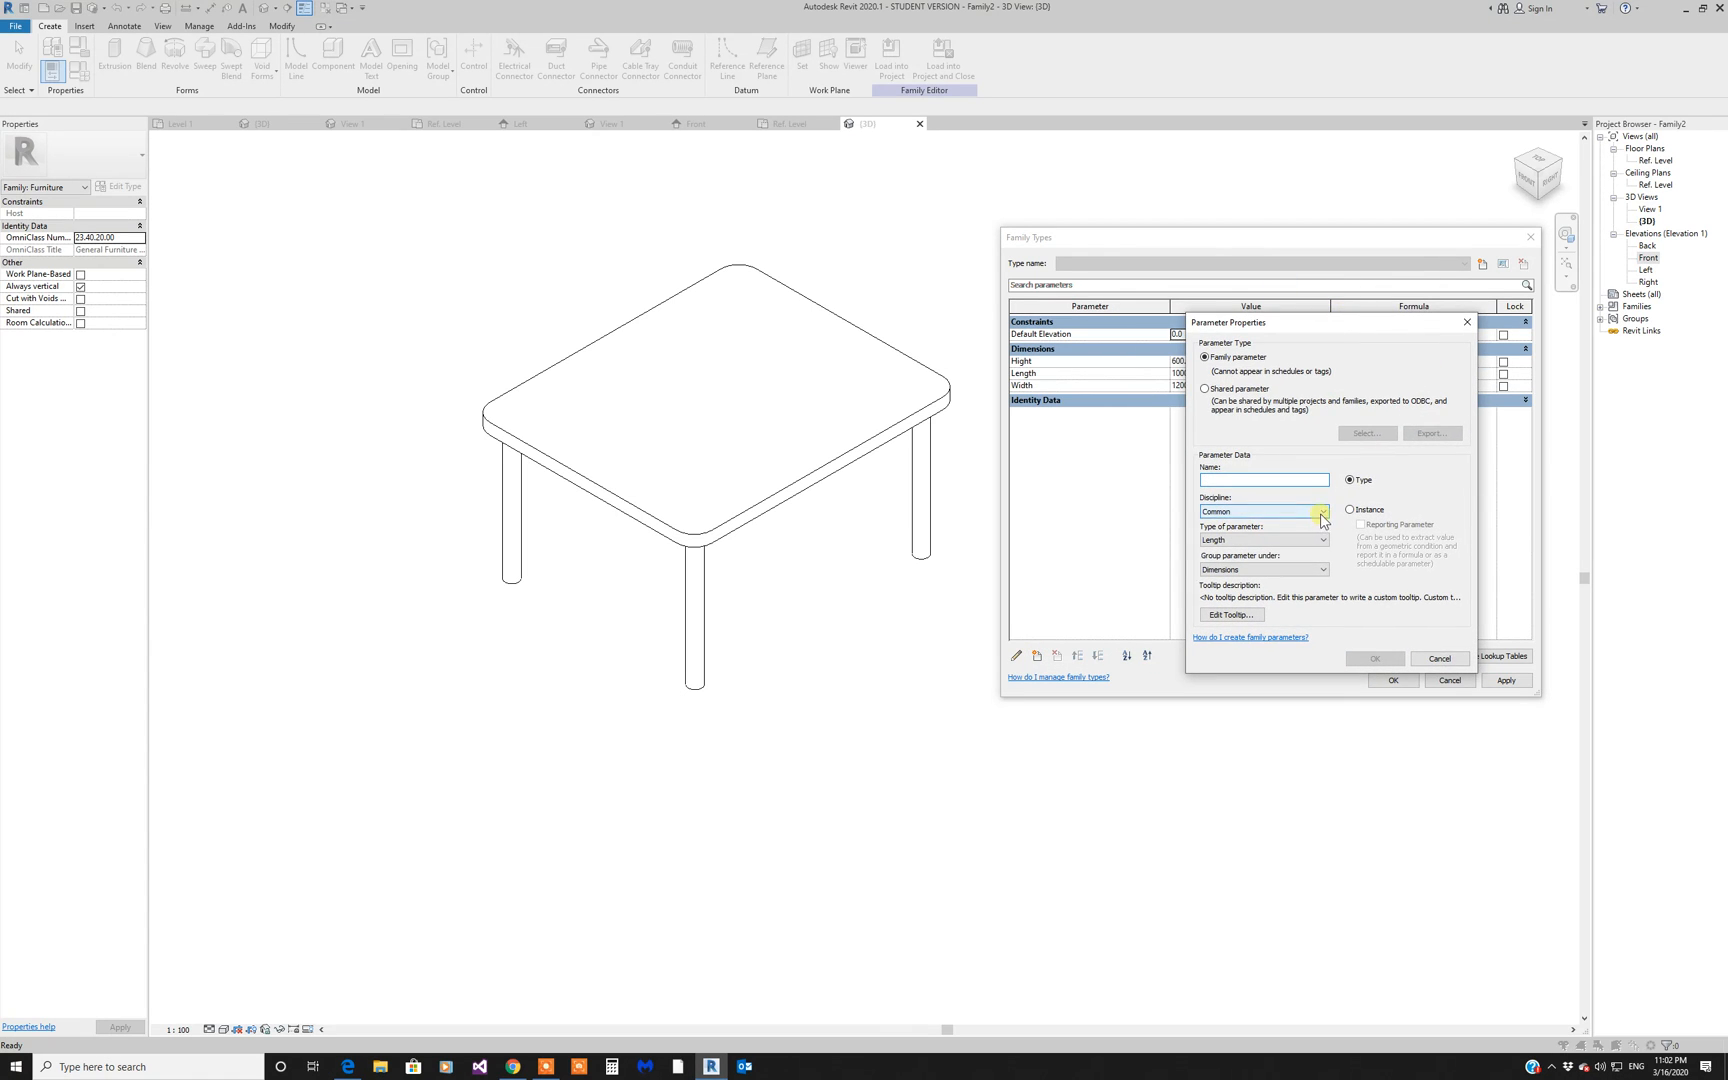
pyautogui.click(1321, 515)
pyautogui.click(1321, 515)
pyautogui.click(1322, 540)
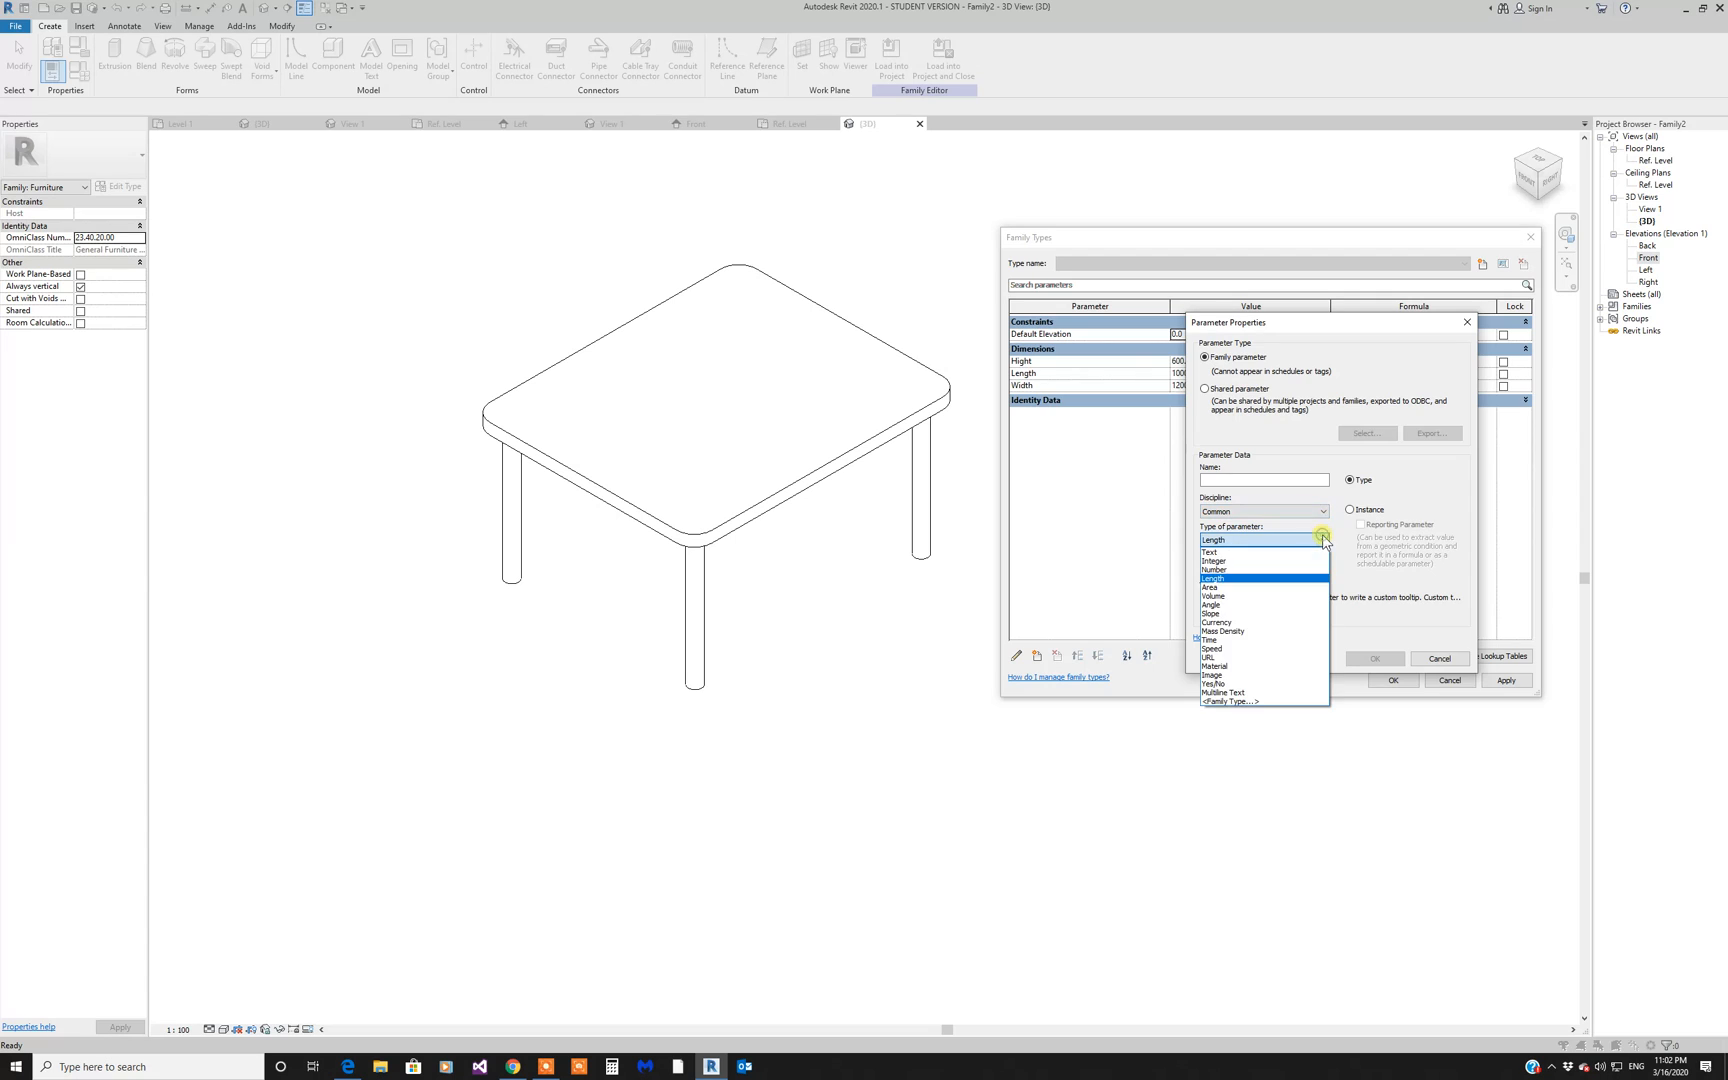
pyautogui.click(1274, 667)
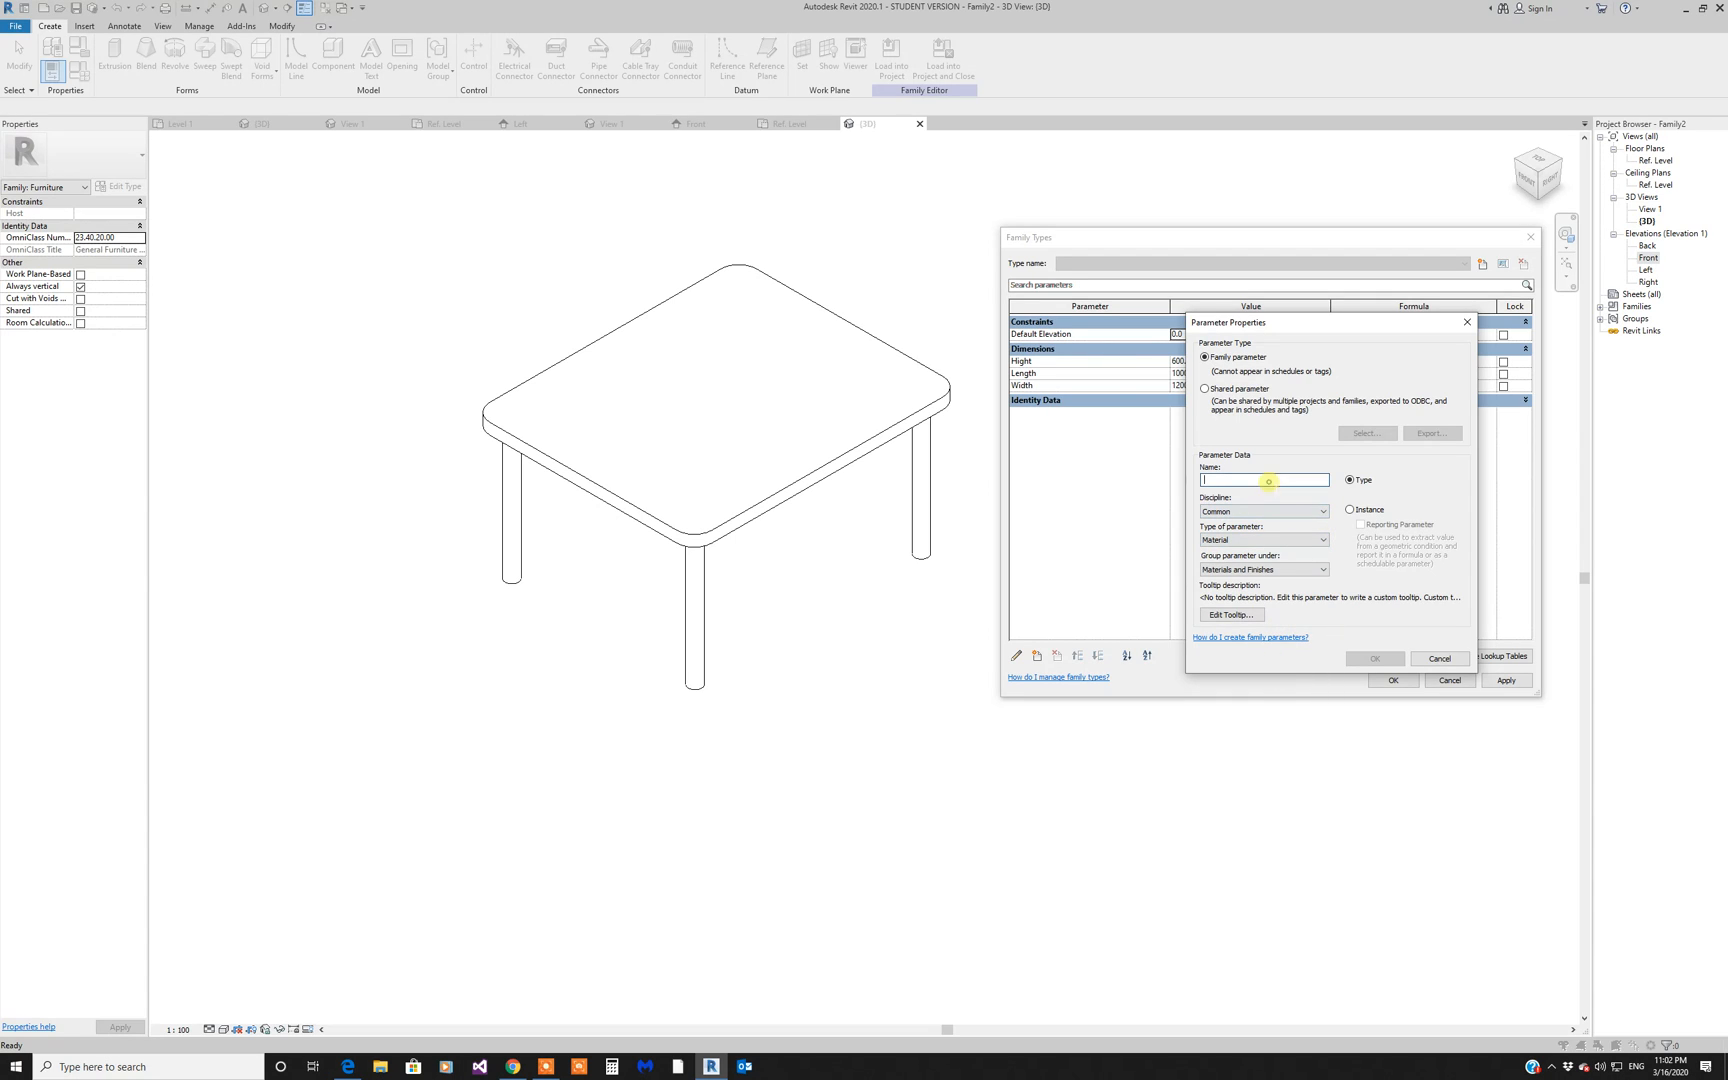
pyautogui.write('Top material')
pyautogui.click(1374, 658)
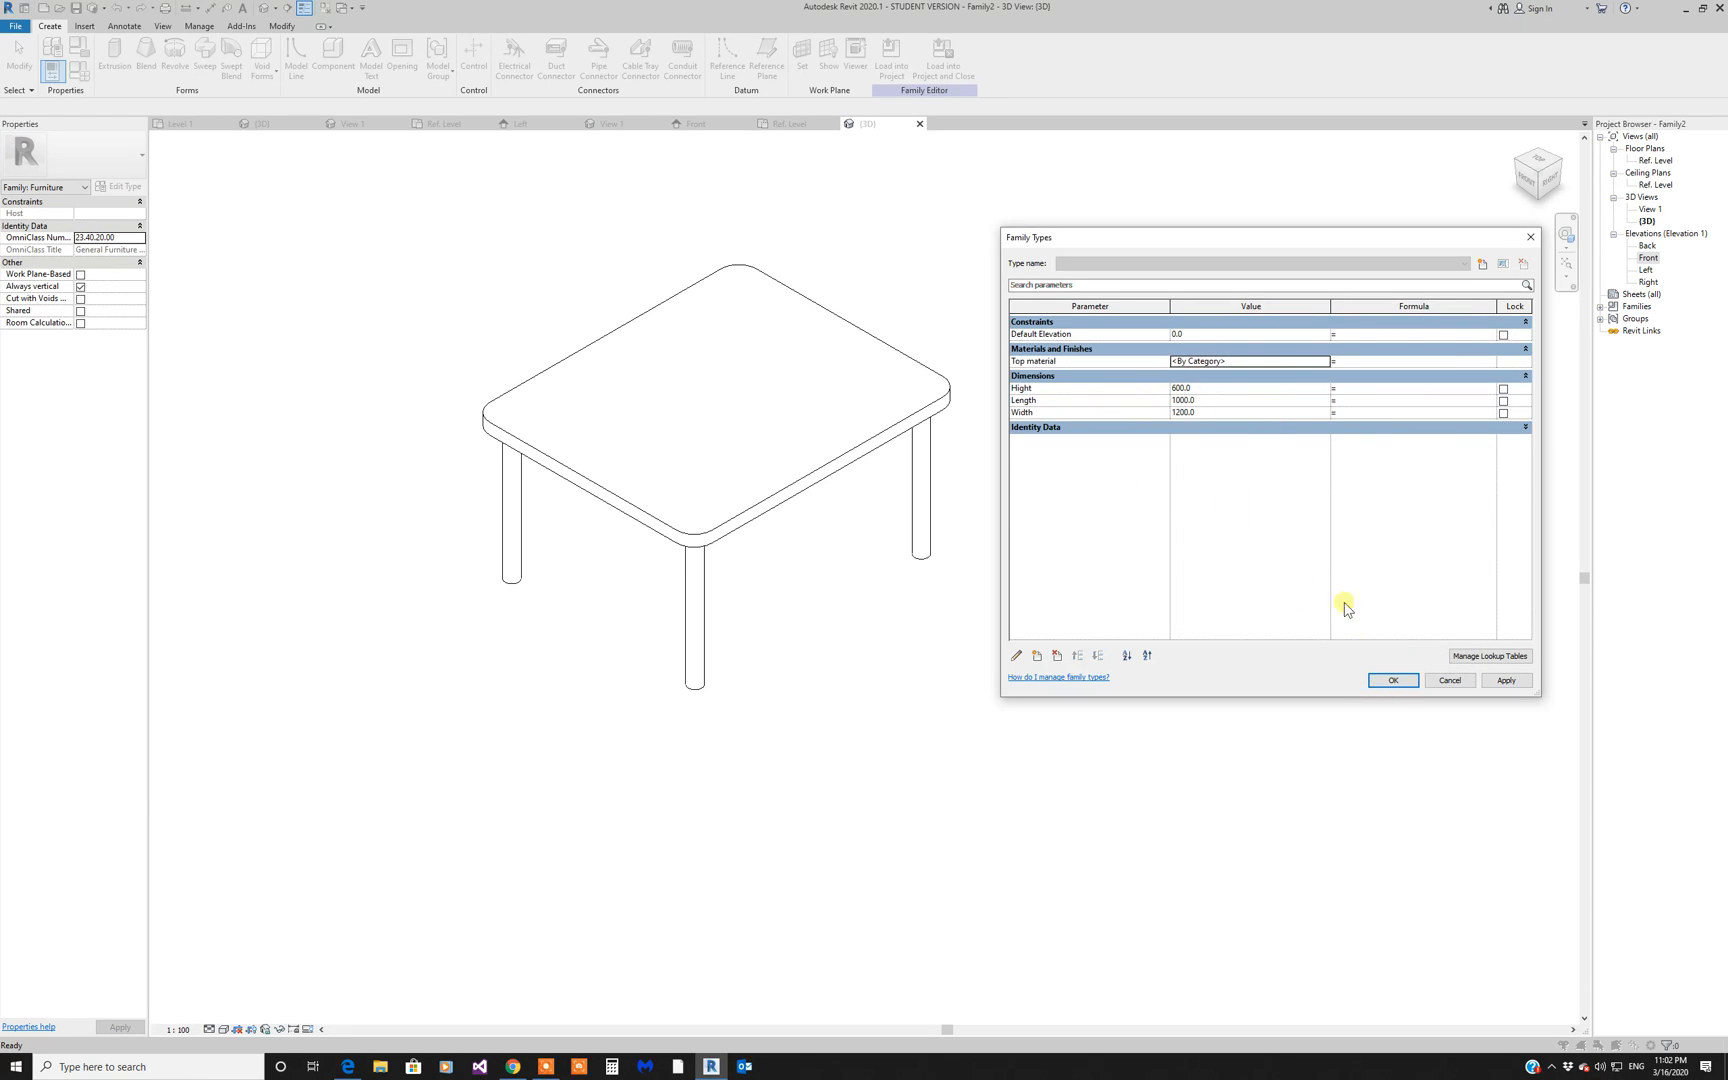
# Step: Add a second Material type parameter named "Base material" to the family
pyautogui.click(1039, 656)
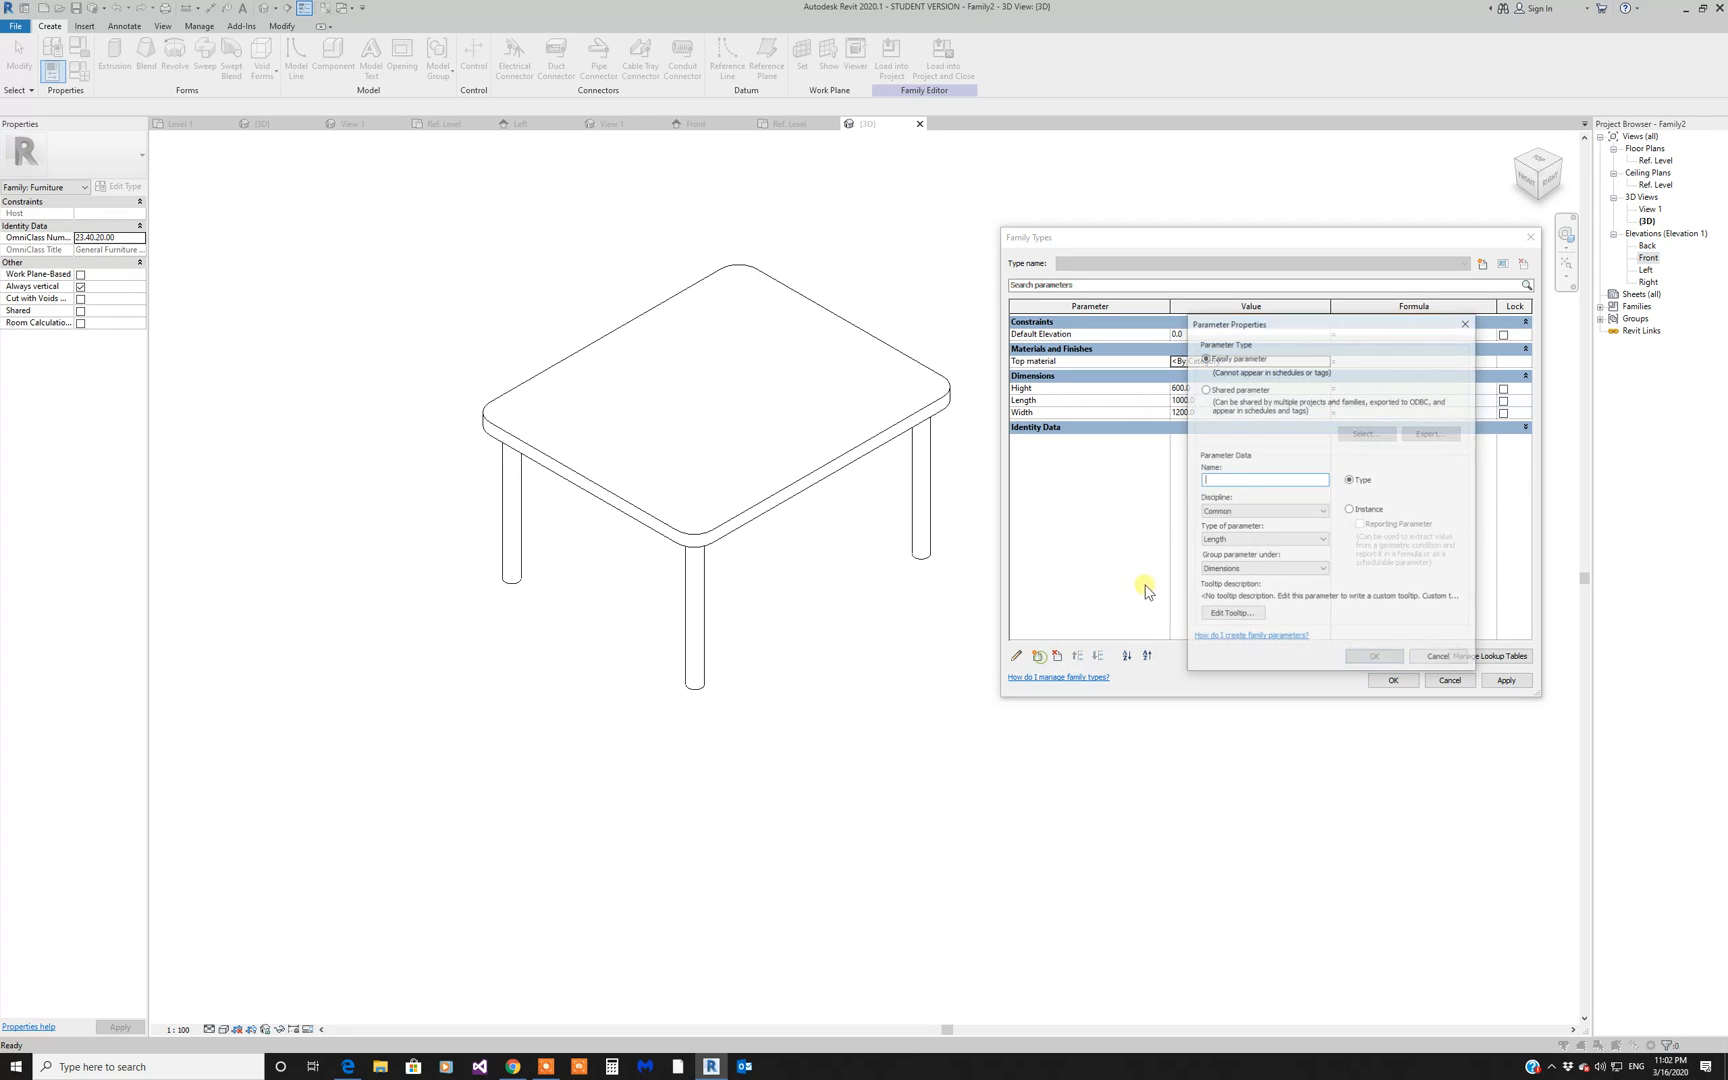
pyautogui.click(1288, 547)
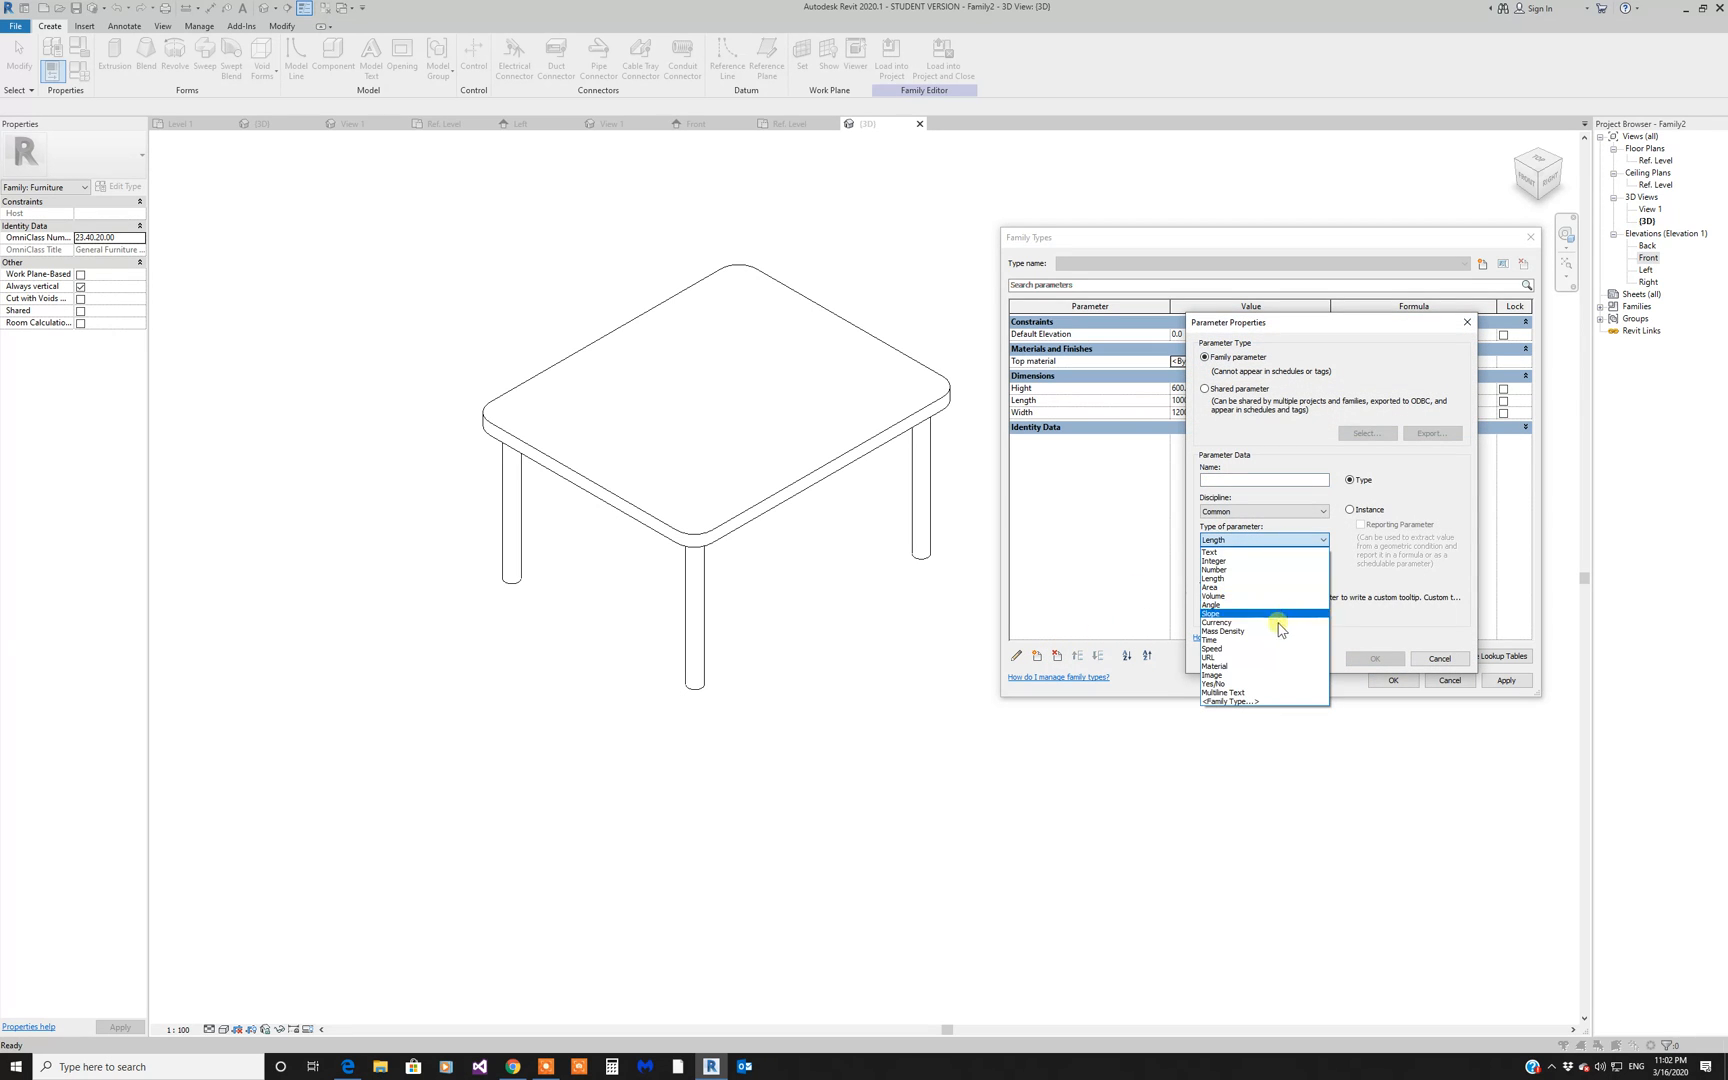
pyautogui.click(1261, 666)
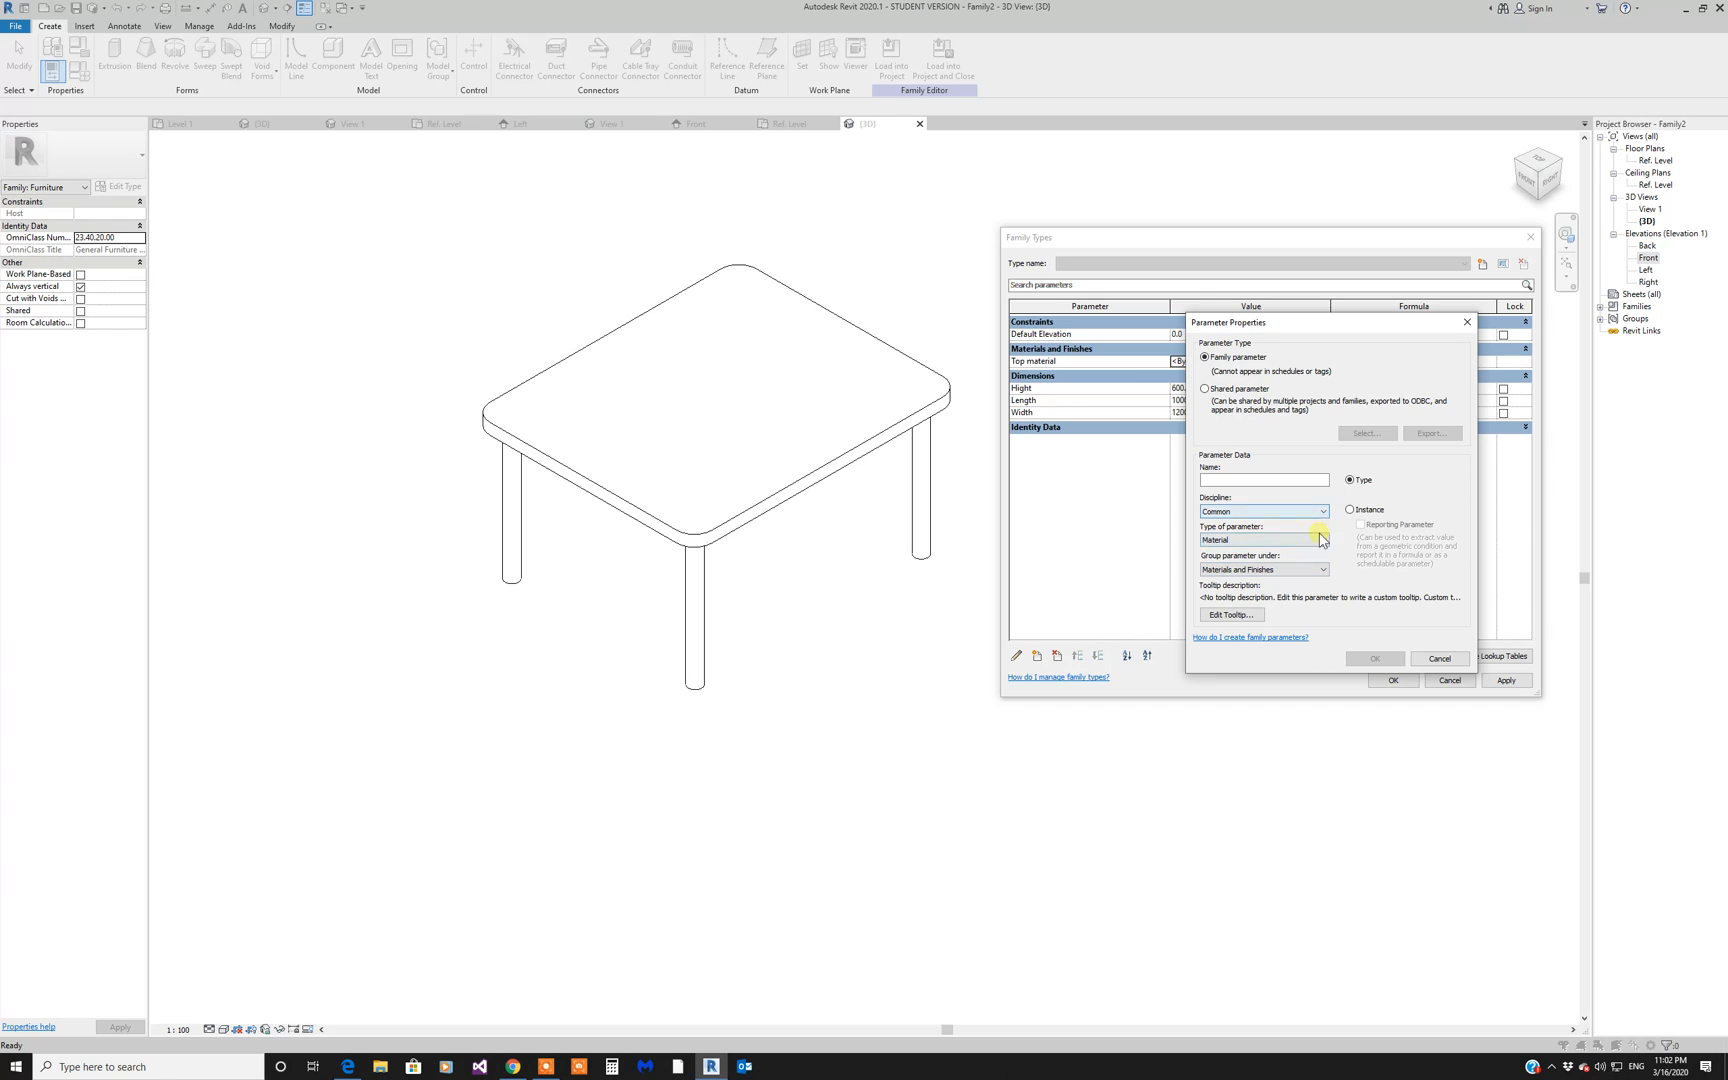
pyautogui.click(1277, 480)
pyautogui.write('Base material')
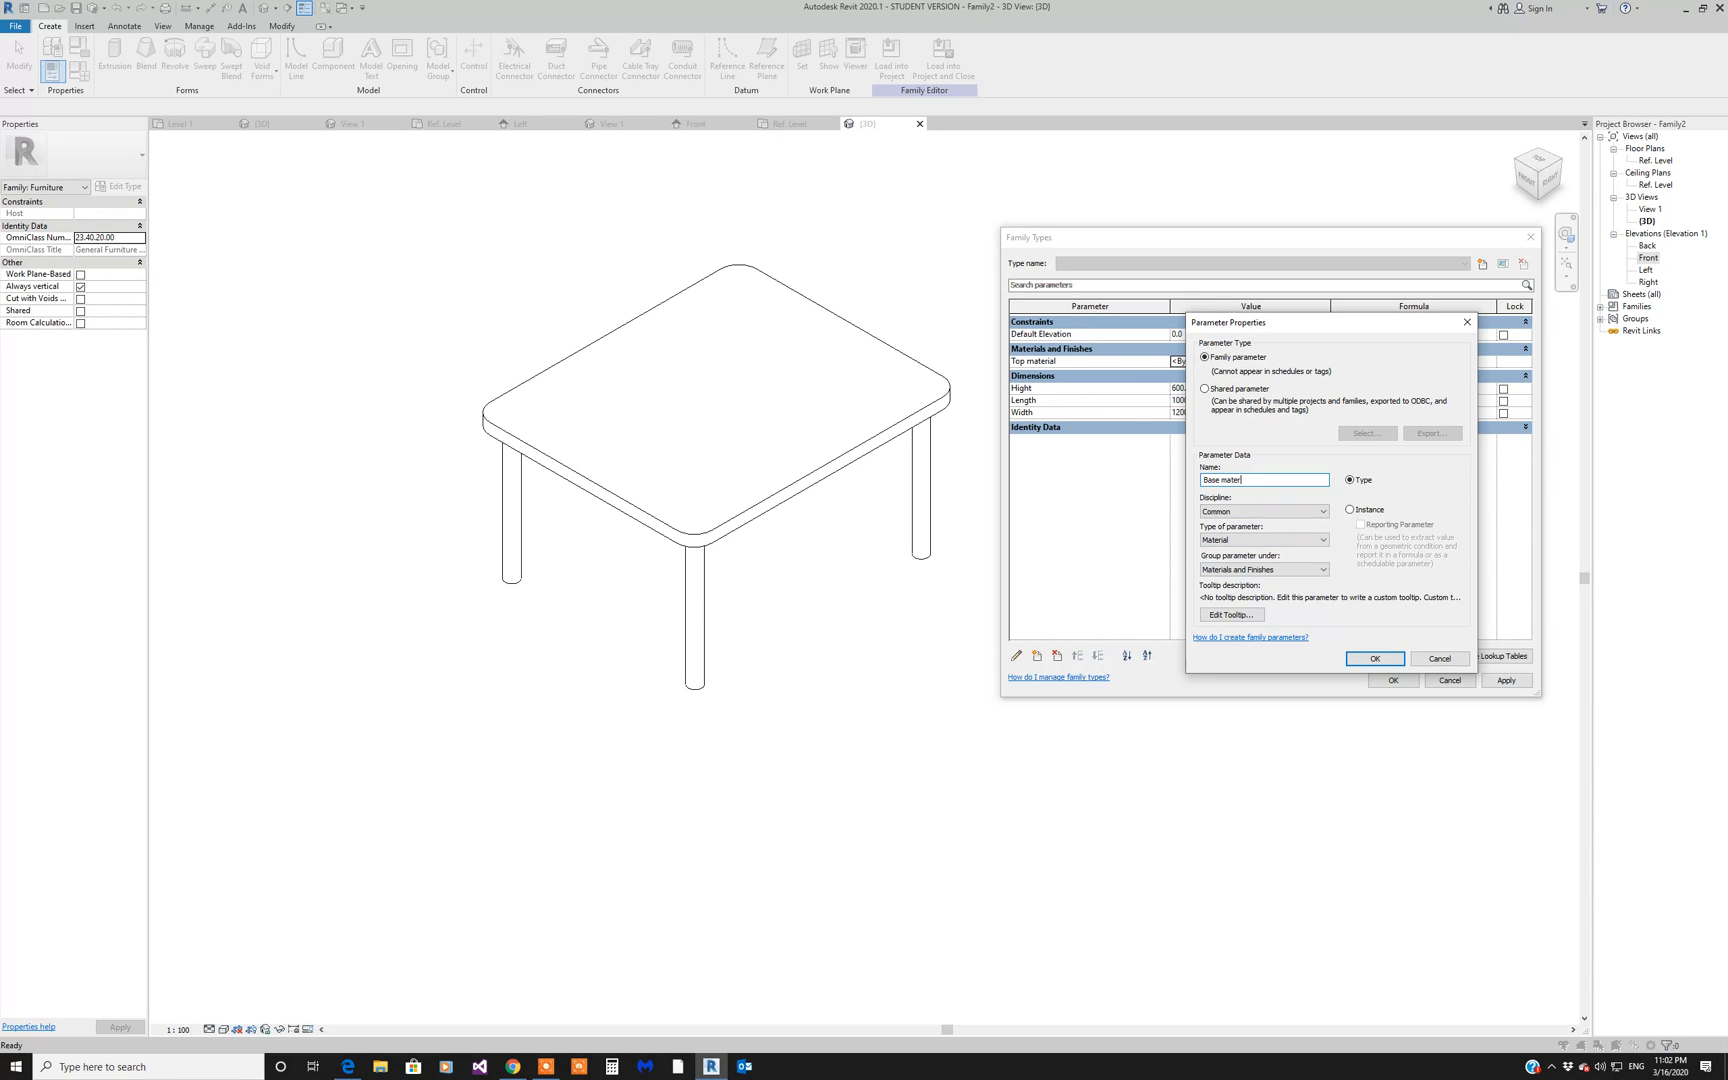
pyautogui.click(1375, 658)
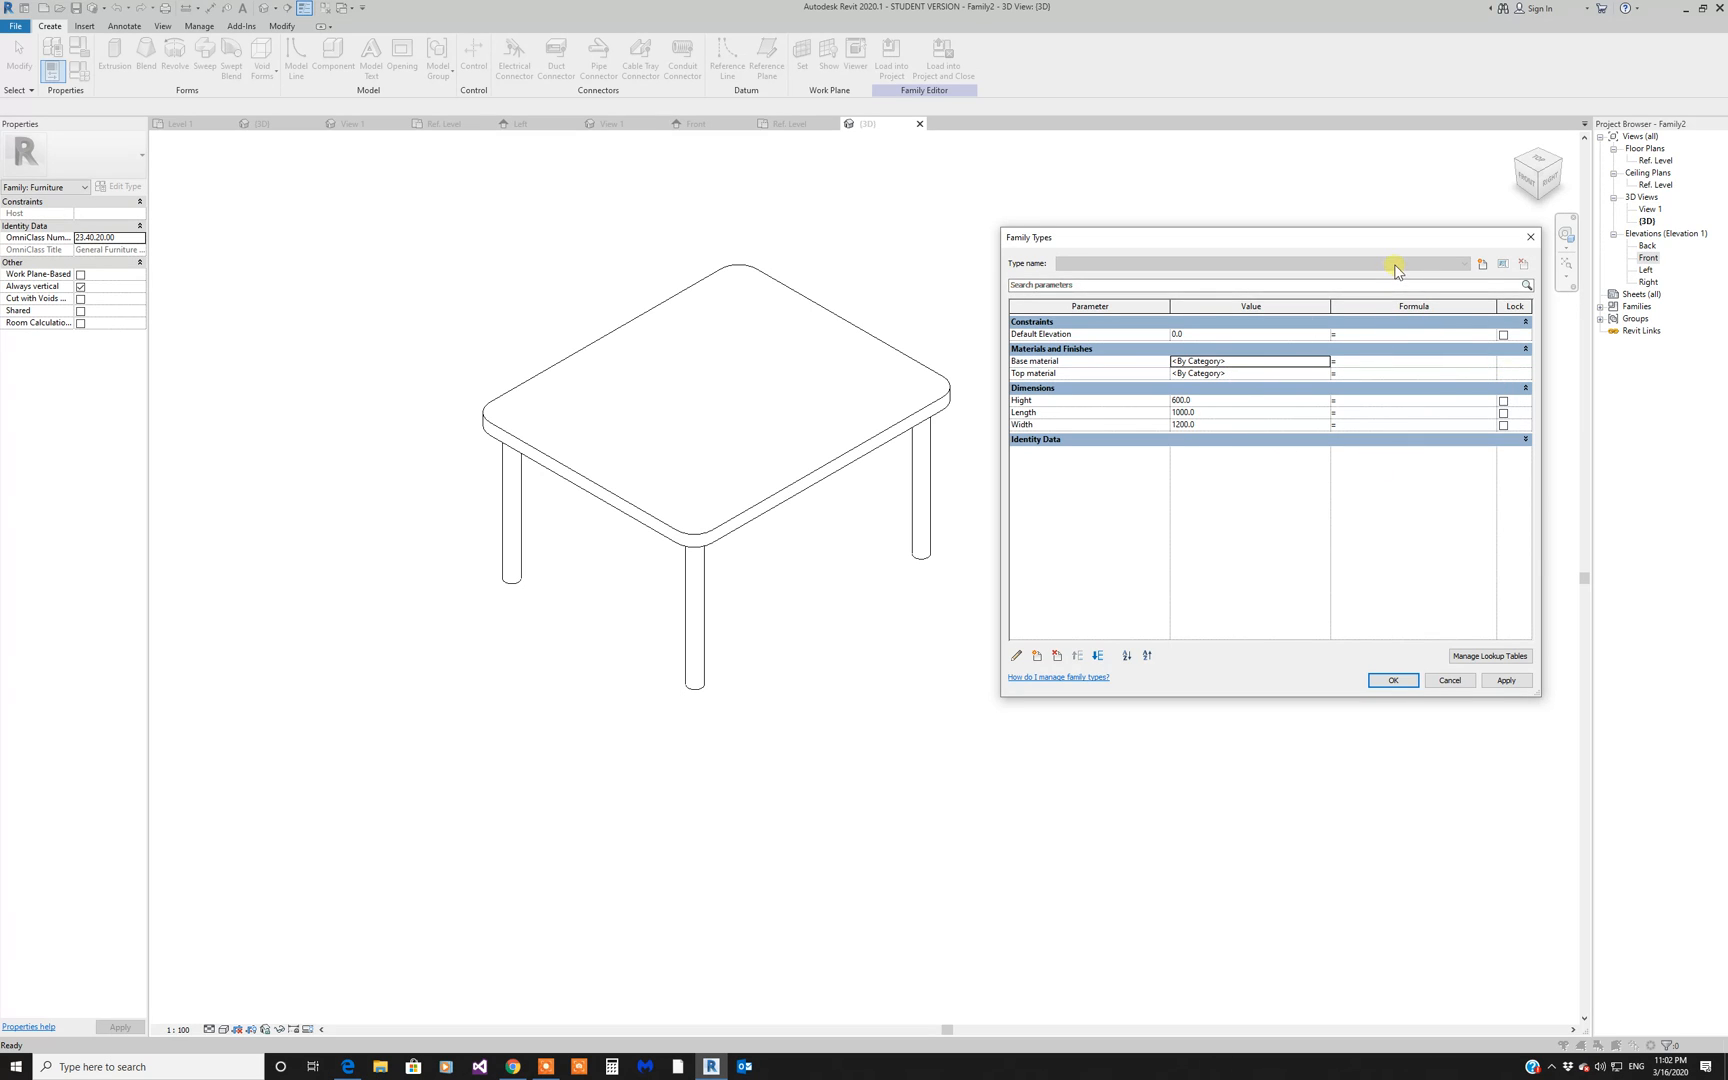
# Step: Create a new family type named 1000x1200
pyautogui.click(1481, 264)
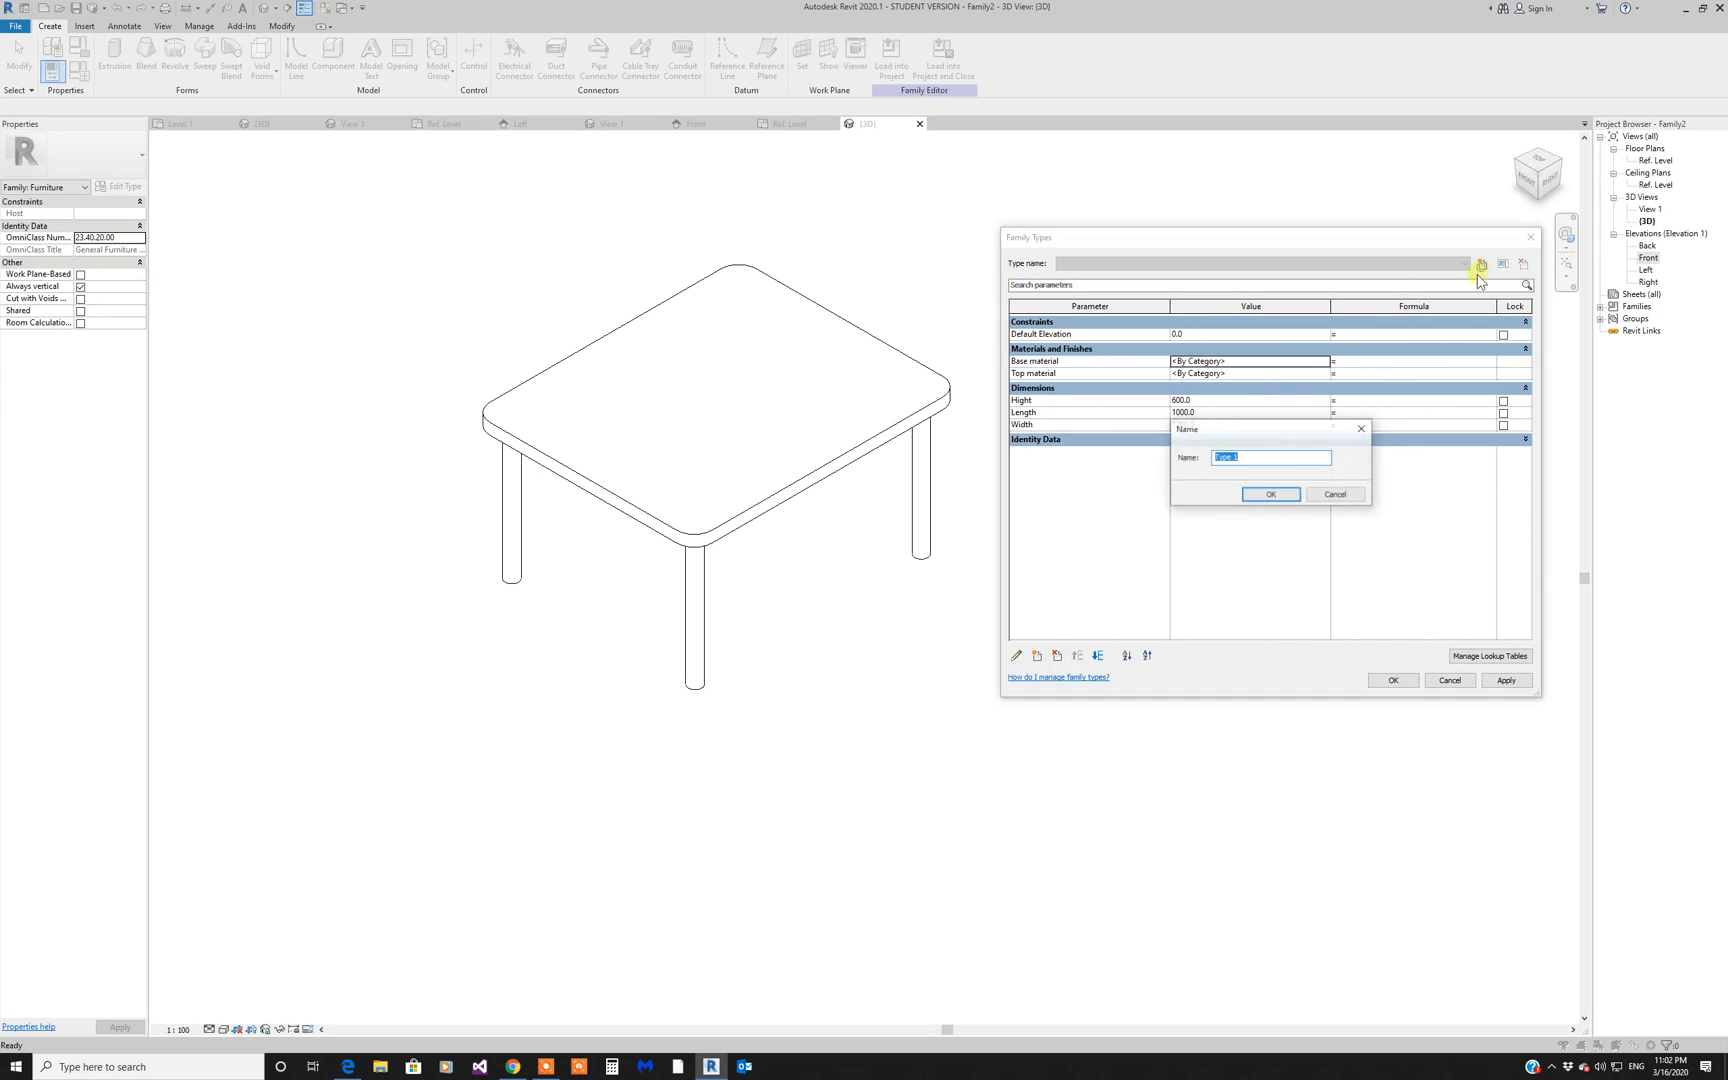
pyautogui.click(1282, 496)
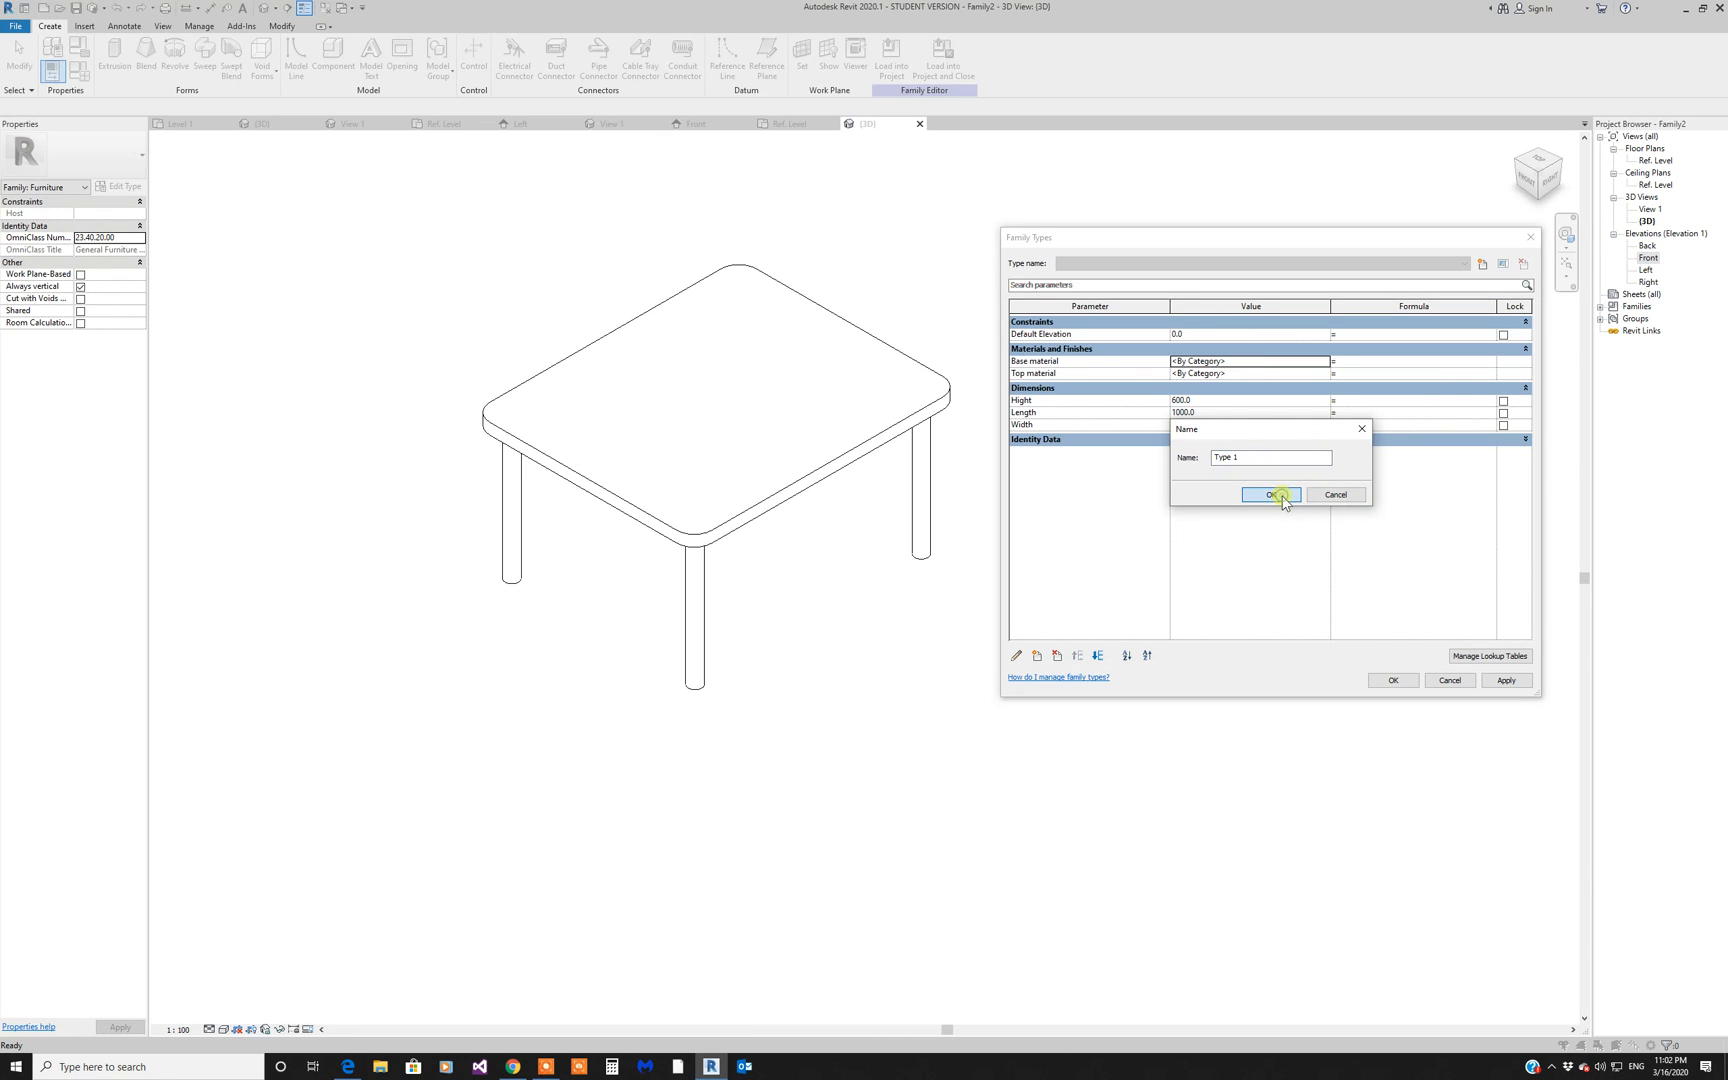
pyautogui.moveTo(1331, 425); pyautogui.dragTo(1367, 448)
pyautogui.click(1314, 485)
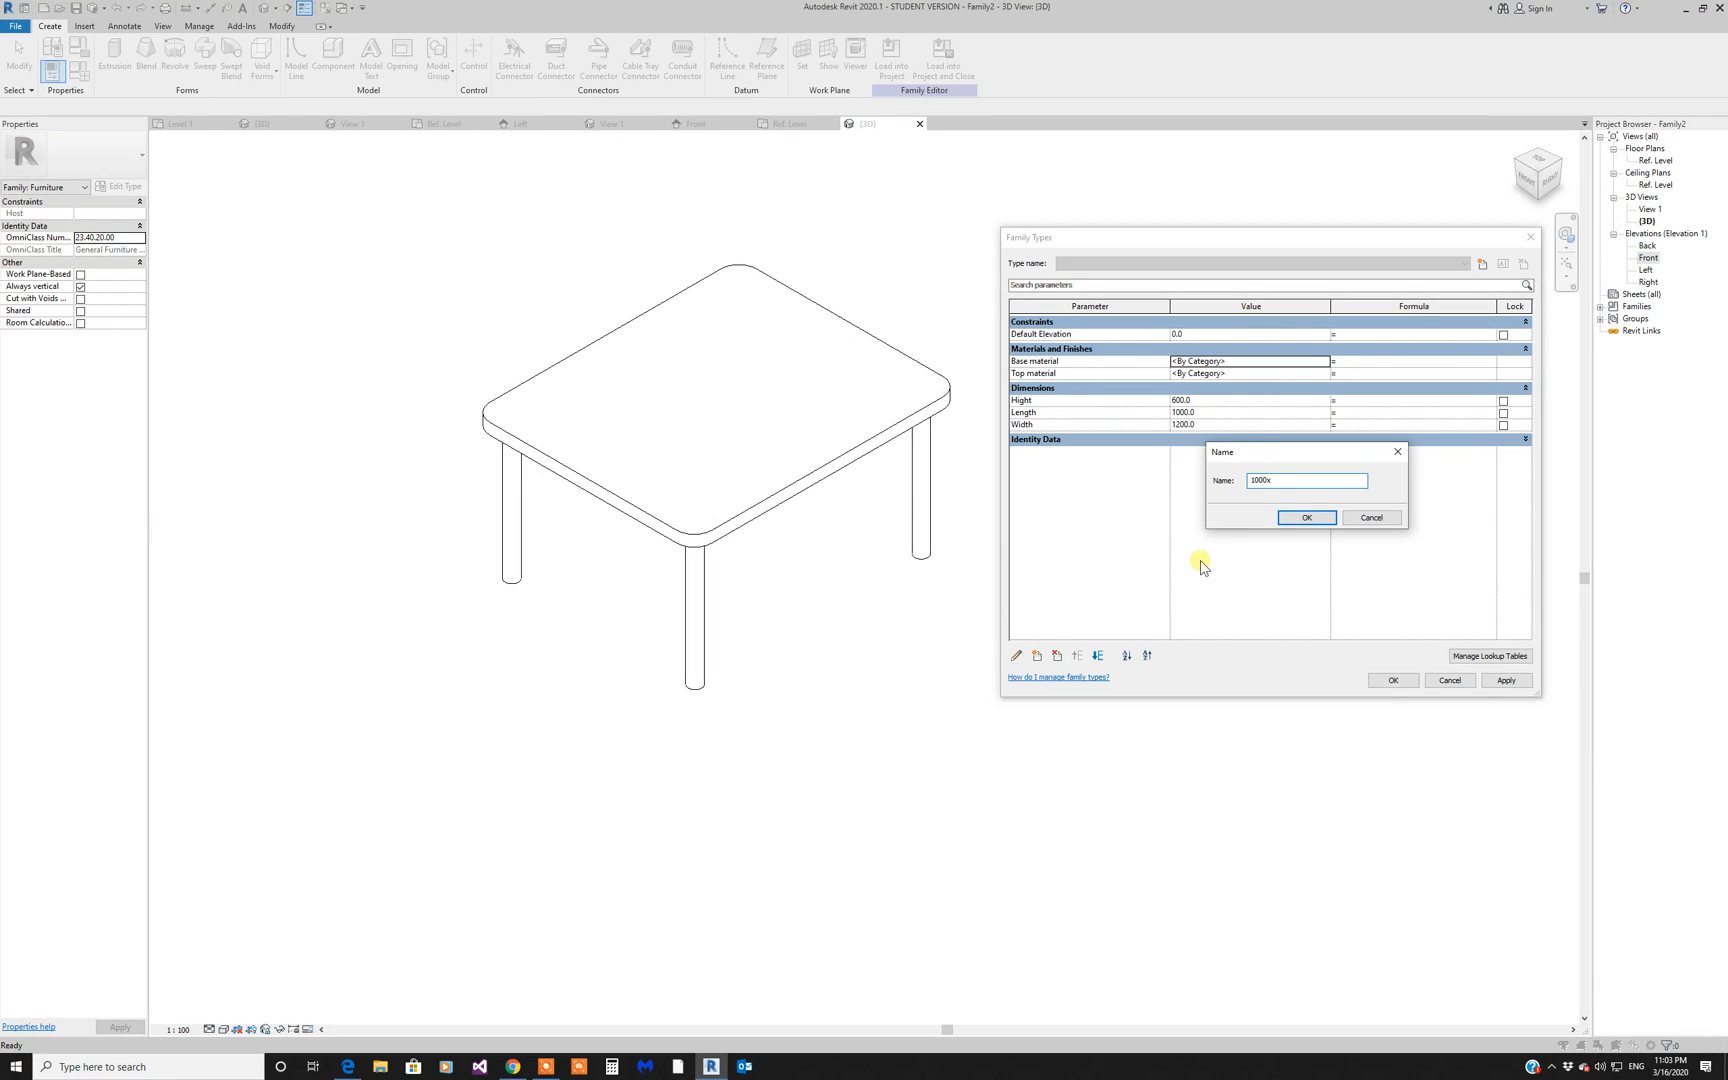
pyautogui.write('200')
pyautogui.click(1306, 517)
# Step: Set the Length of the 1000x1200 type to 1200 mm and create a new family type named 1200x1200
pyautogui.click(1228, 413)
pyautogui.click(1225, 412)
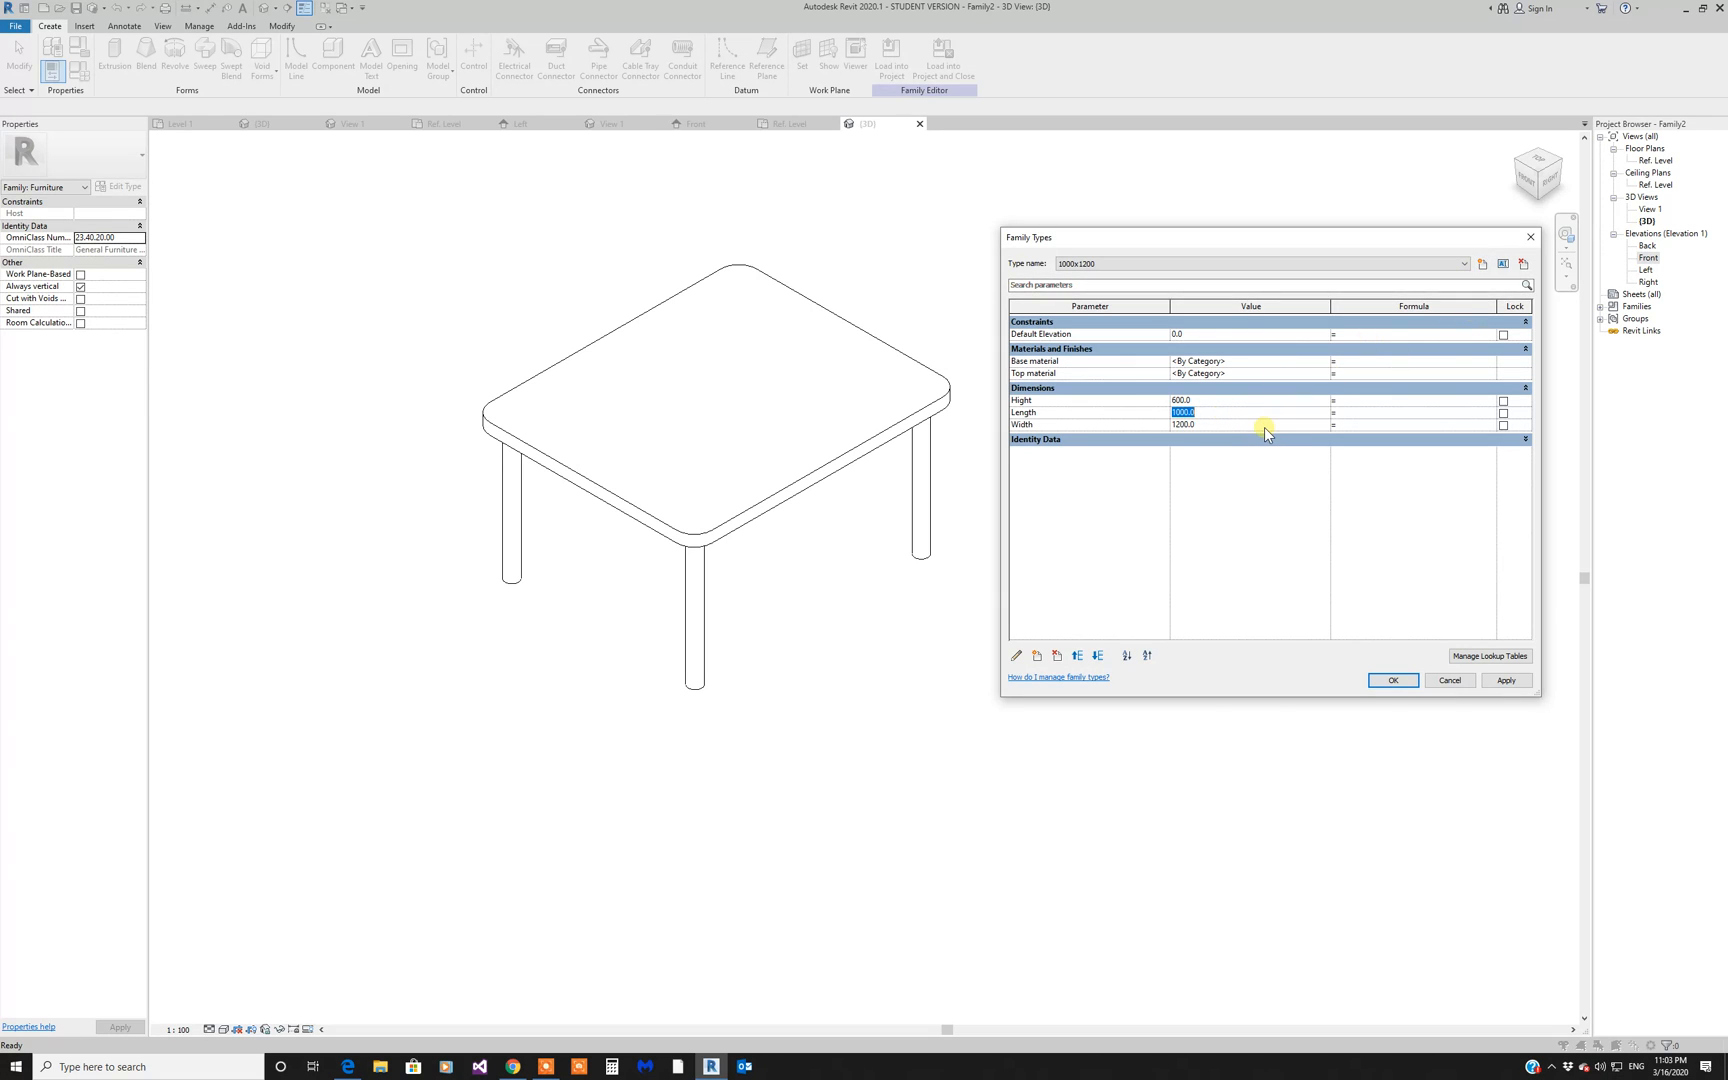
pyautogui.write('1200')
pyautogui.click(1482, 263)
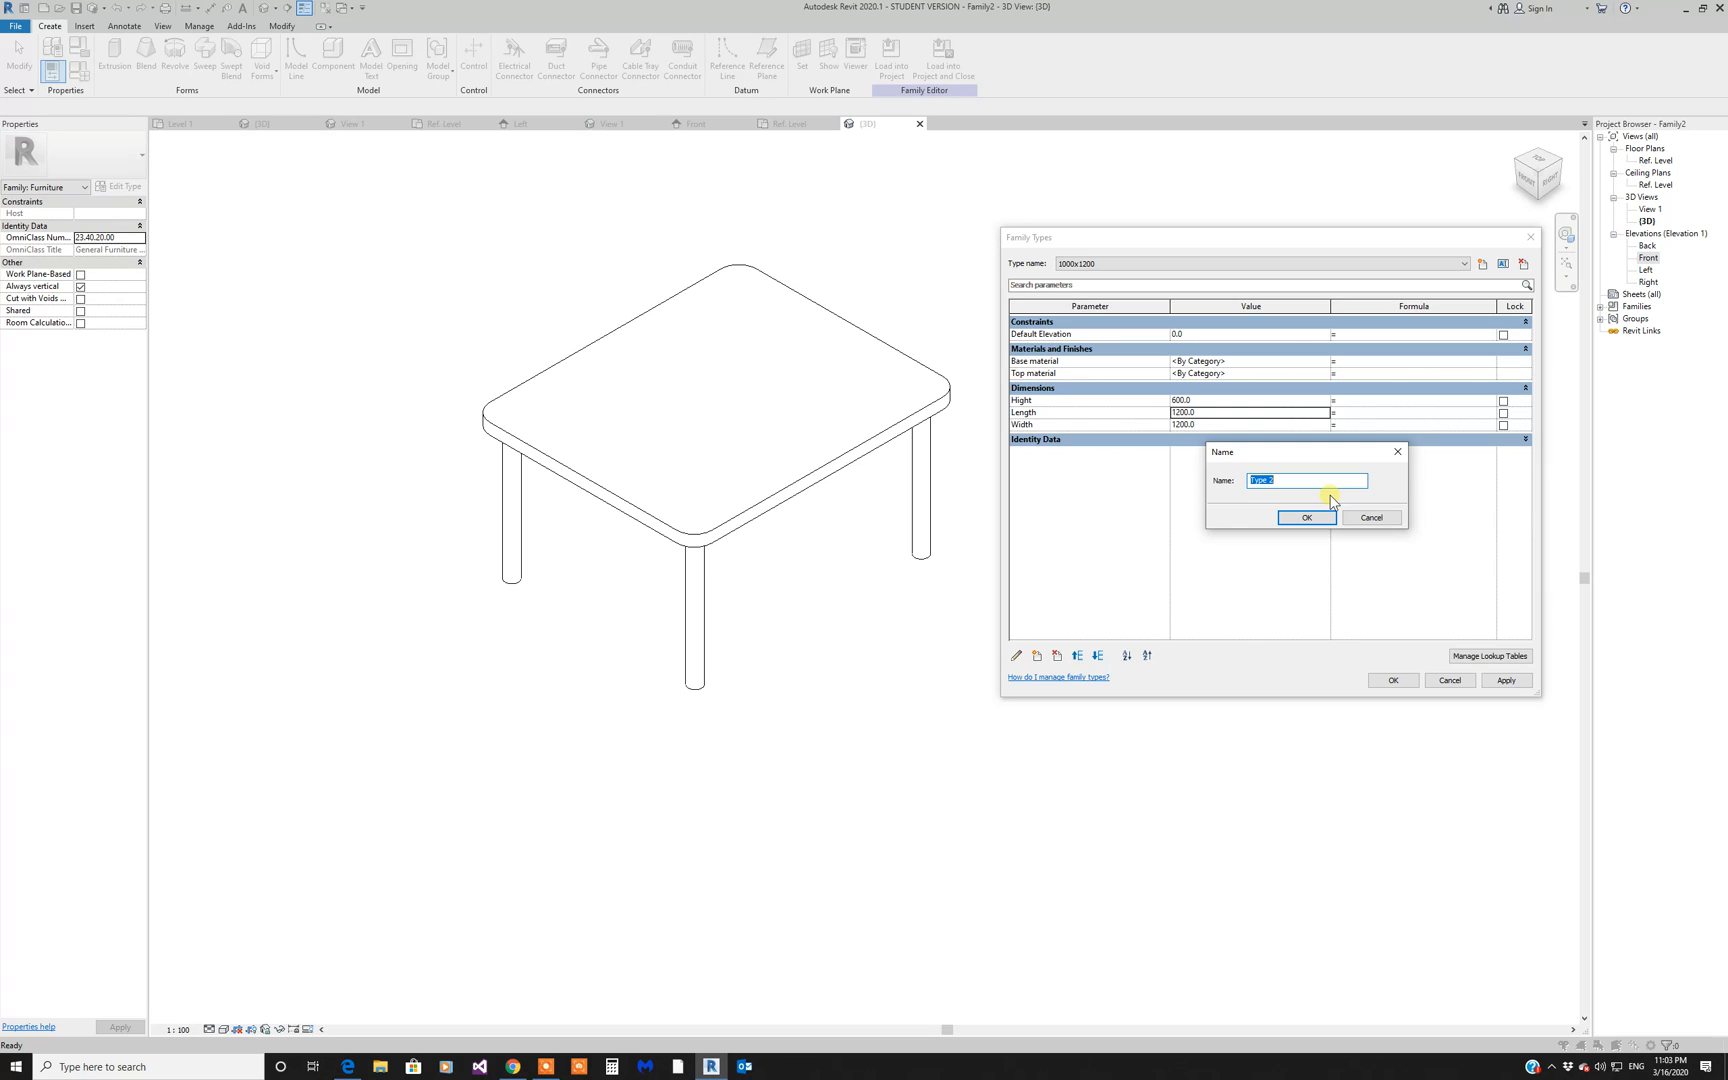
pyautogui.write('1200x1200')
pyautogui.click(1306, 517)
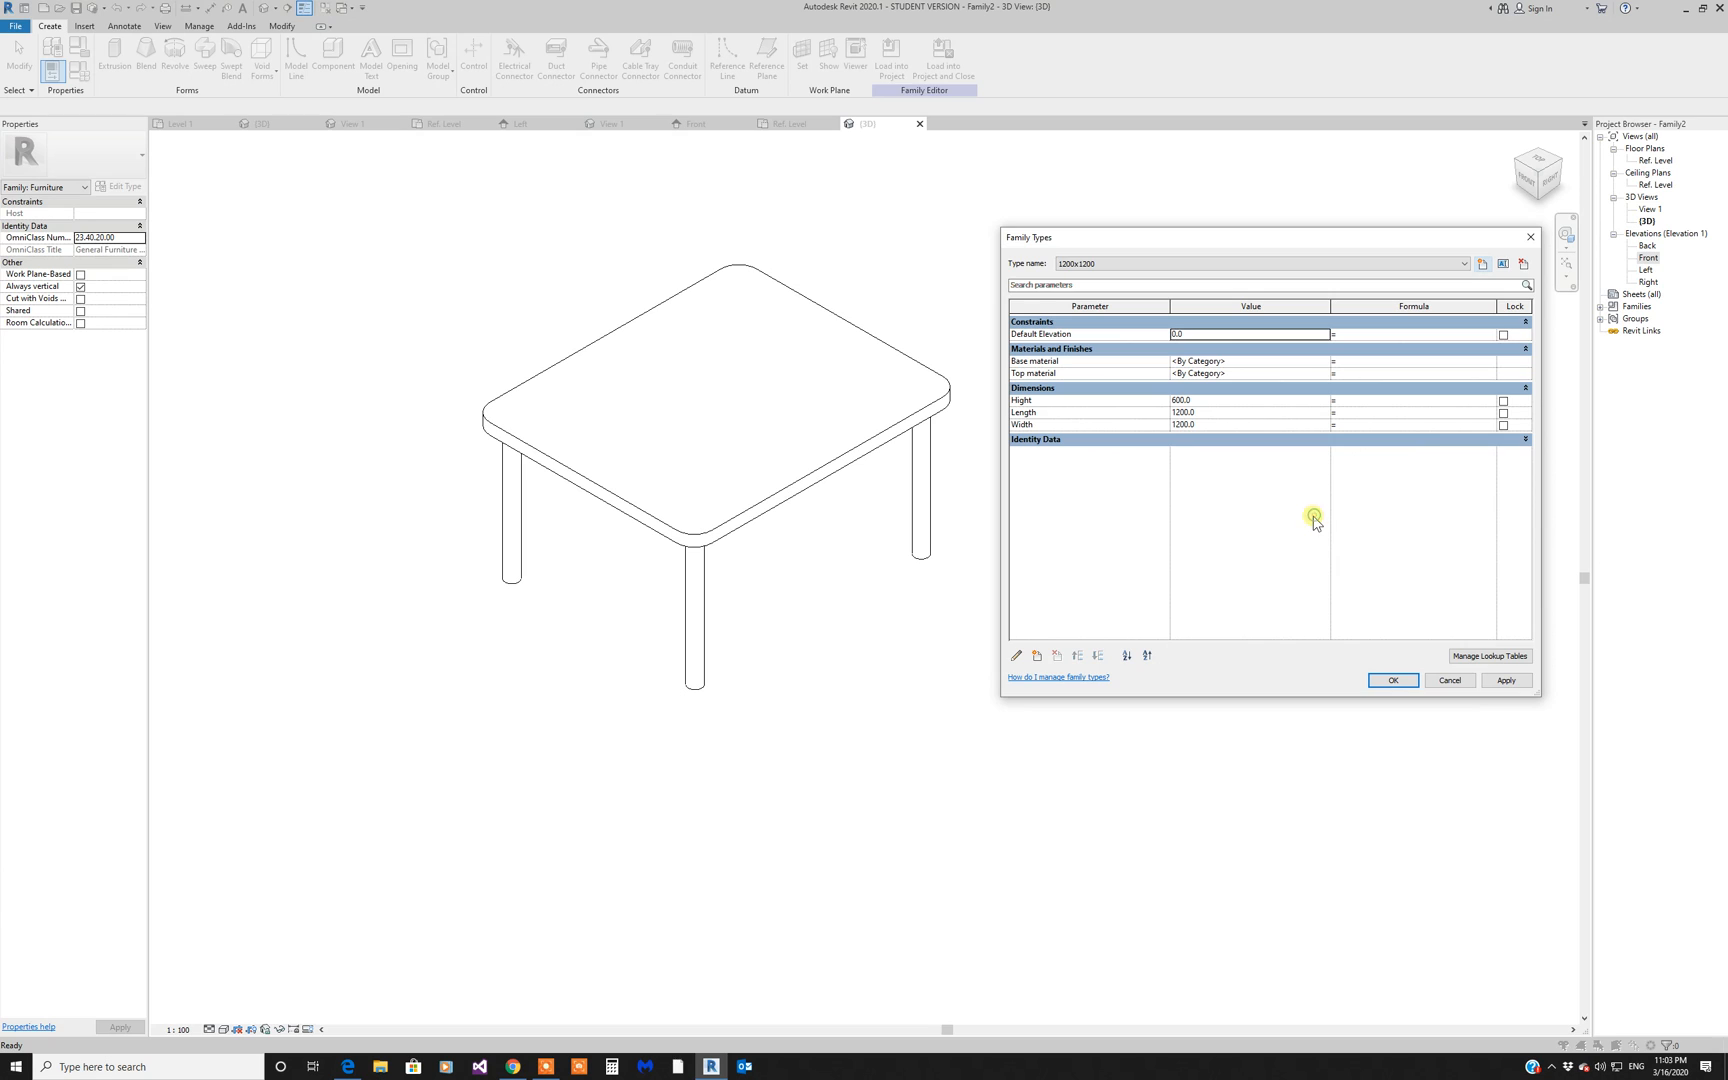
# Step: Switch to the 1000x1200 family type and back to 1200x1200, applying each to compare the resulting tables
pyautogui.click(1465, 264)
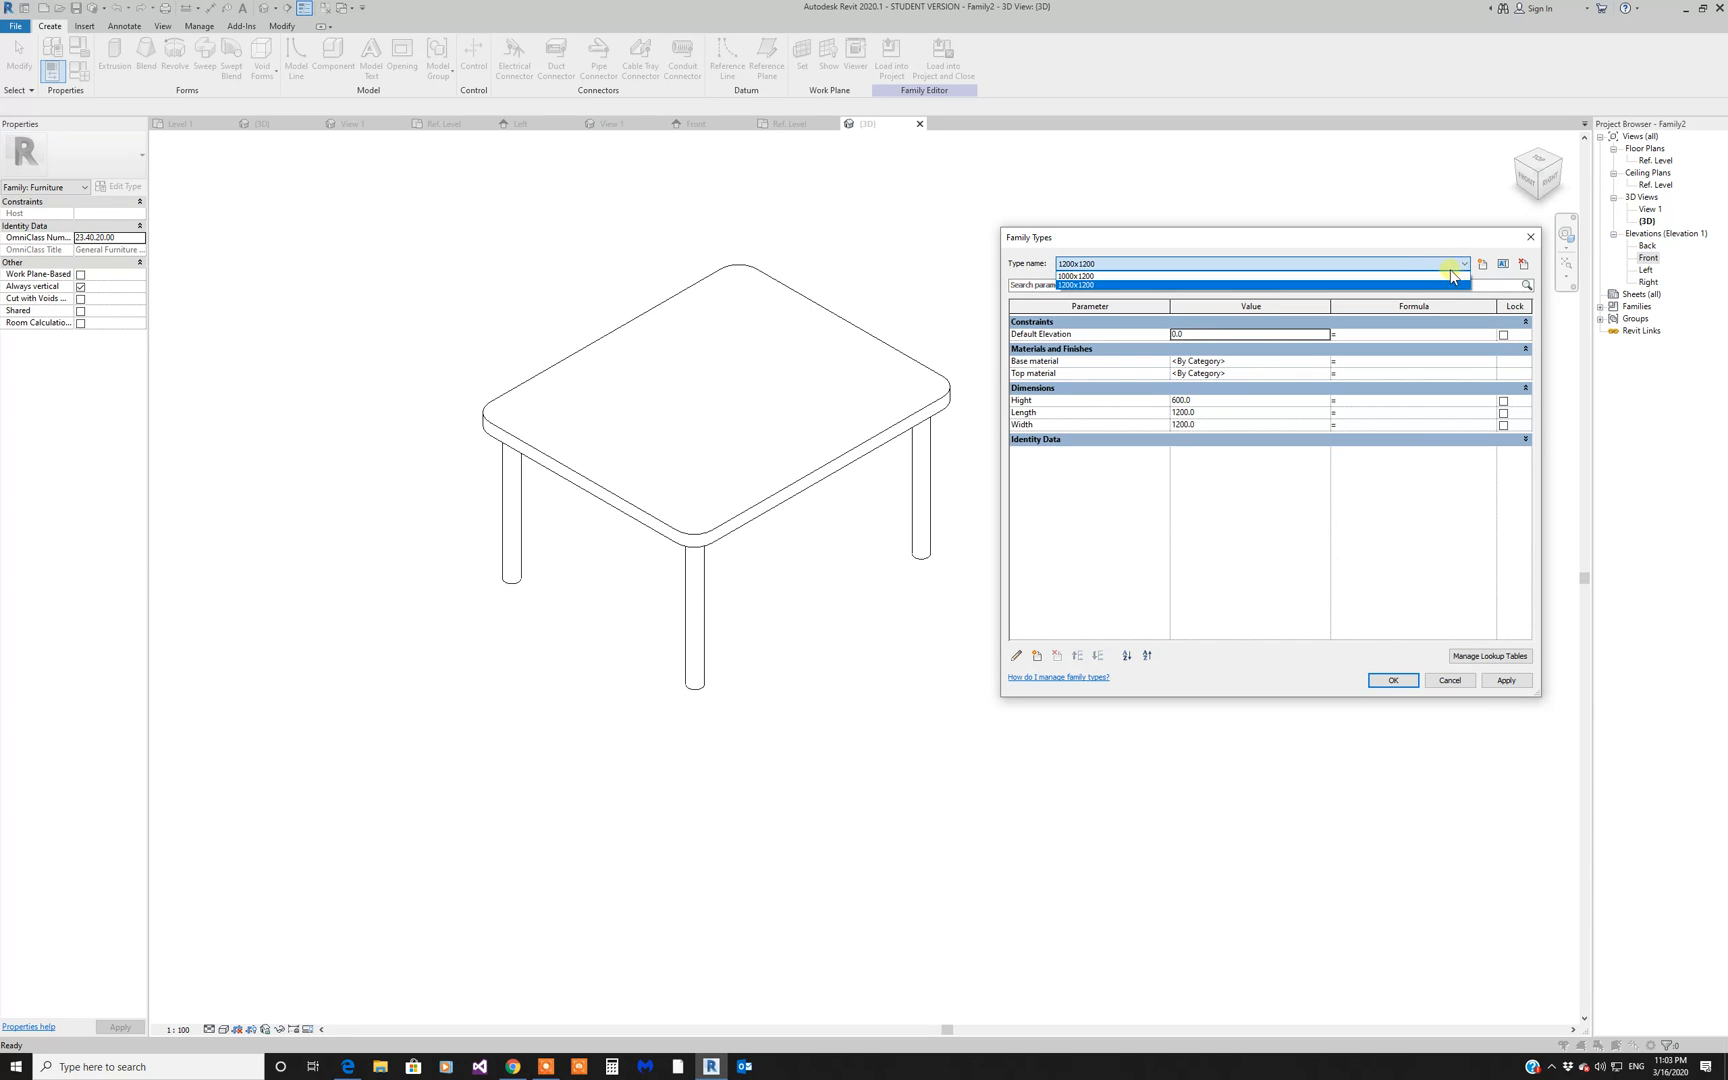
pyautogui.click(1434, 281)
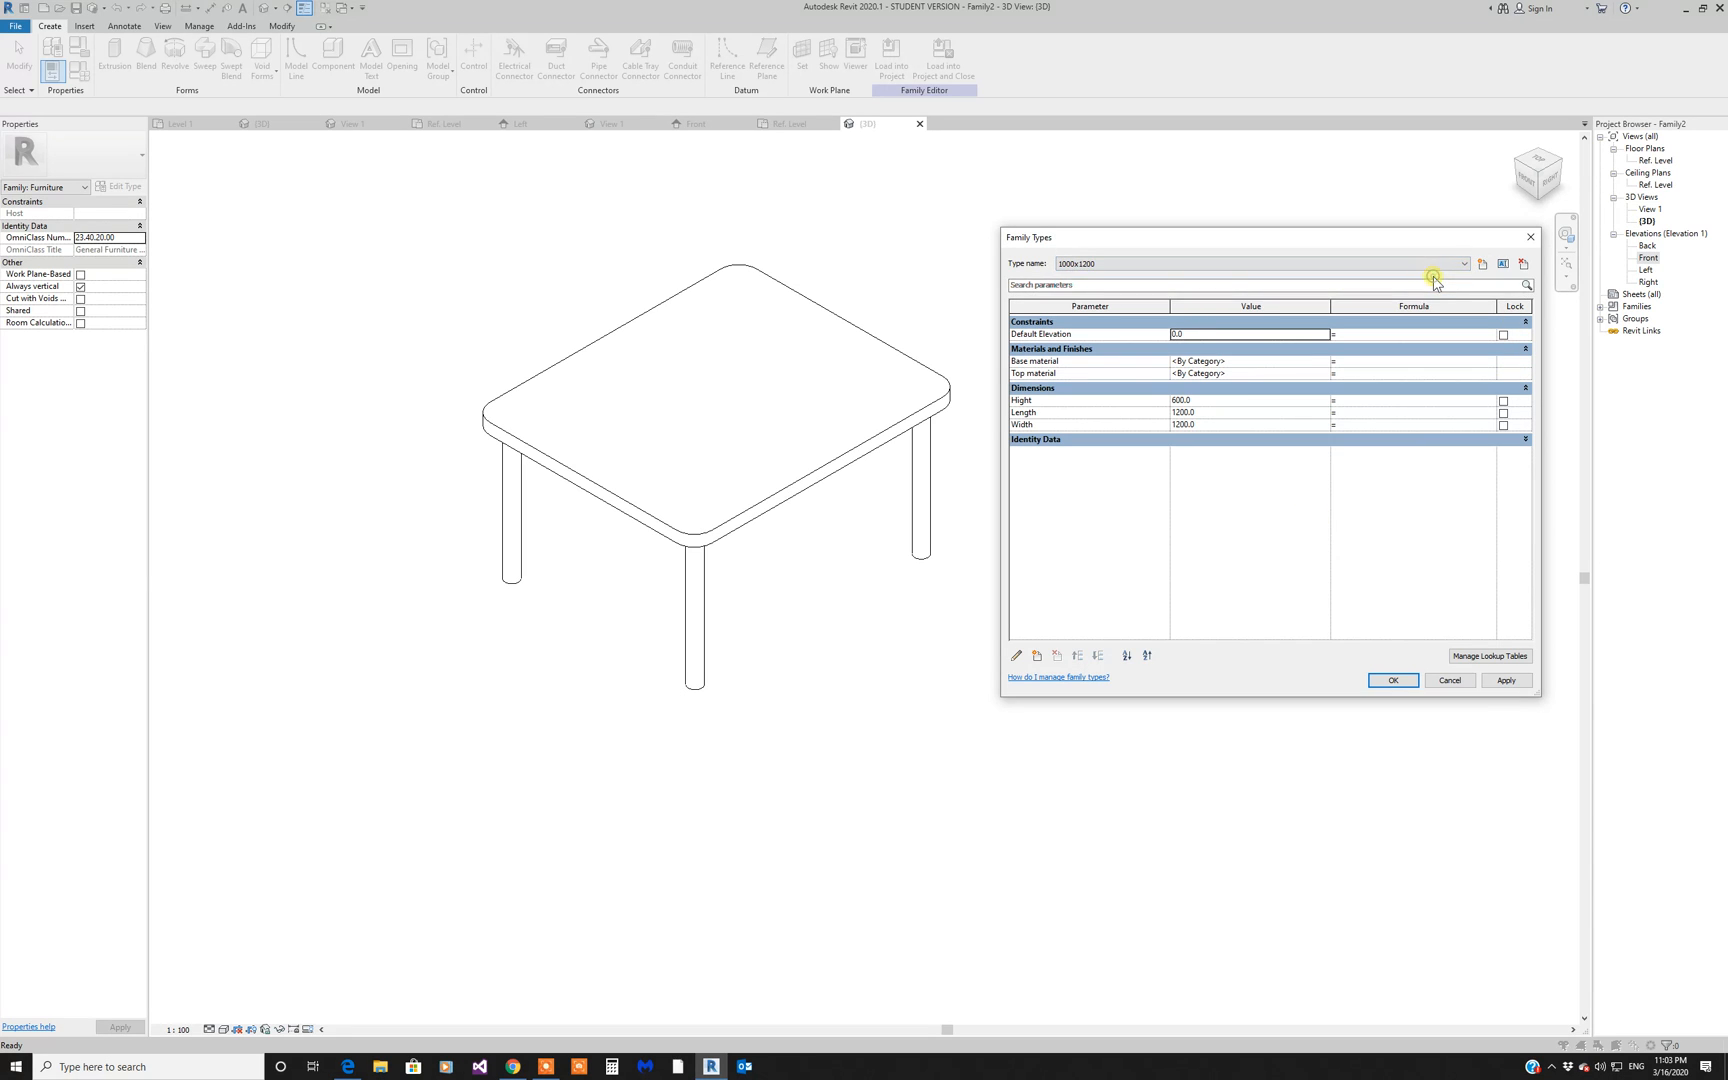
pyautogui.click(1506, 680)
pyautogui.click(1465, 264)
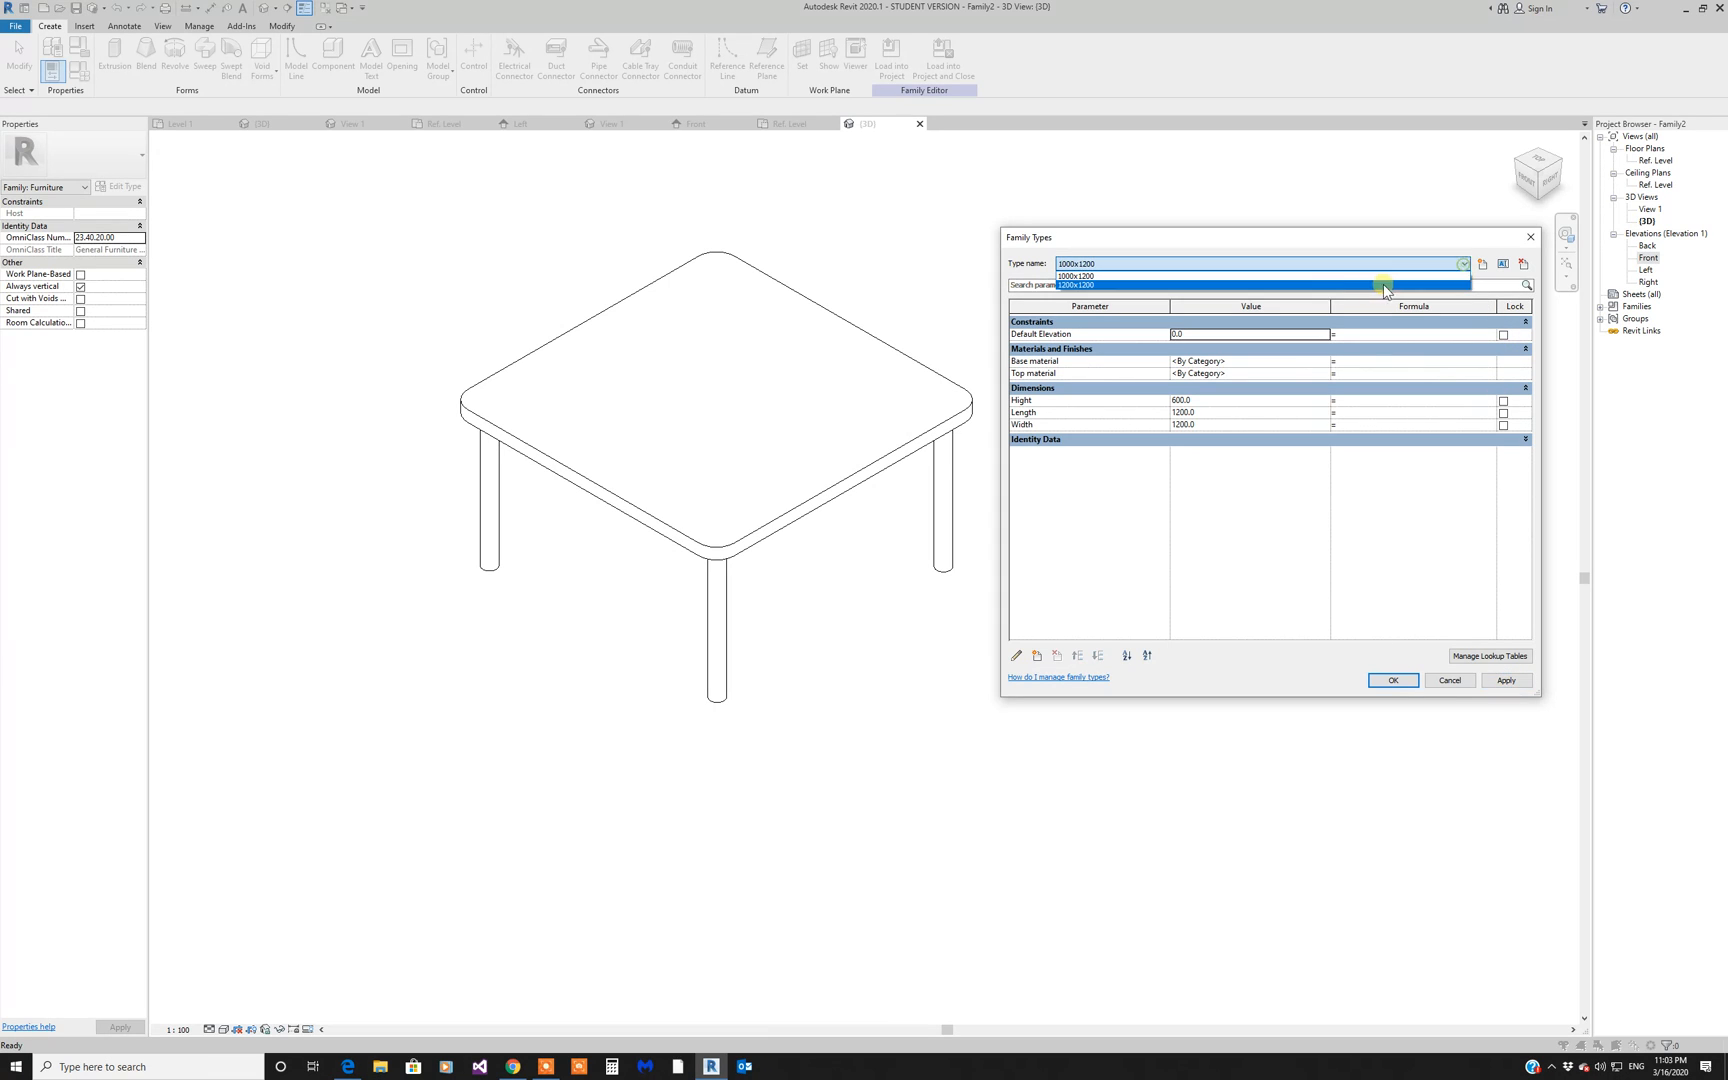
pyautogui.click(1335, 281)
pyautogui.click(1508, 682)
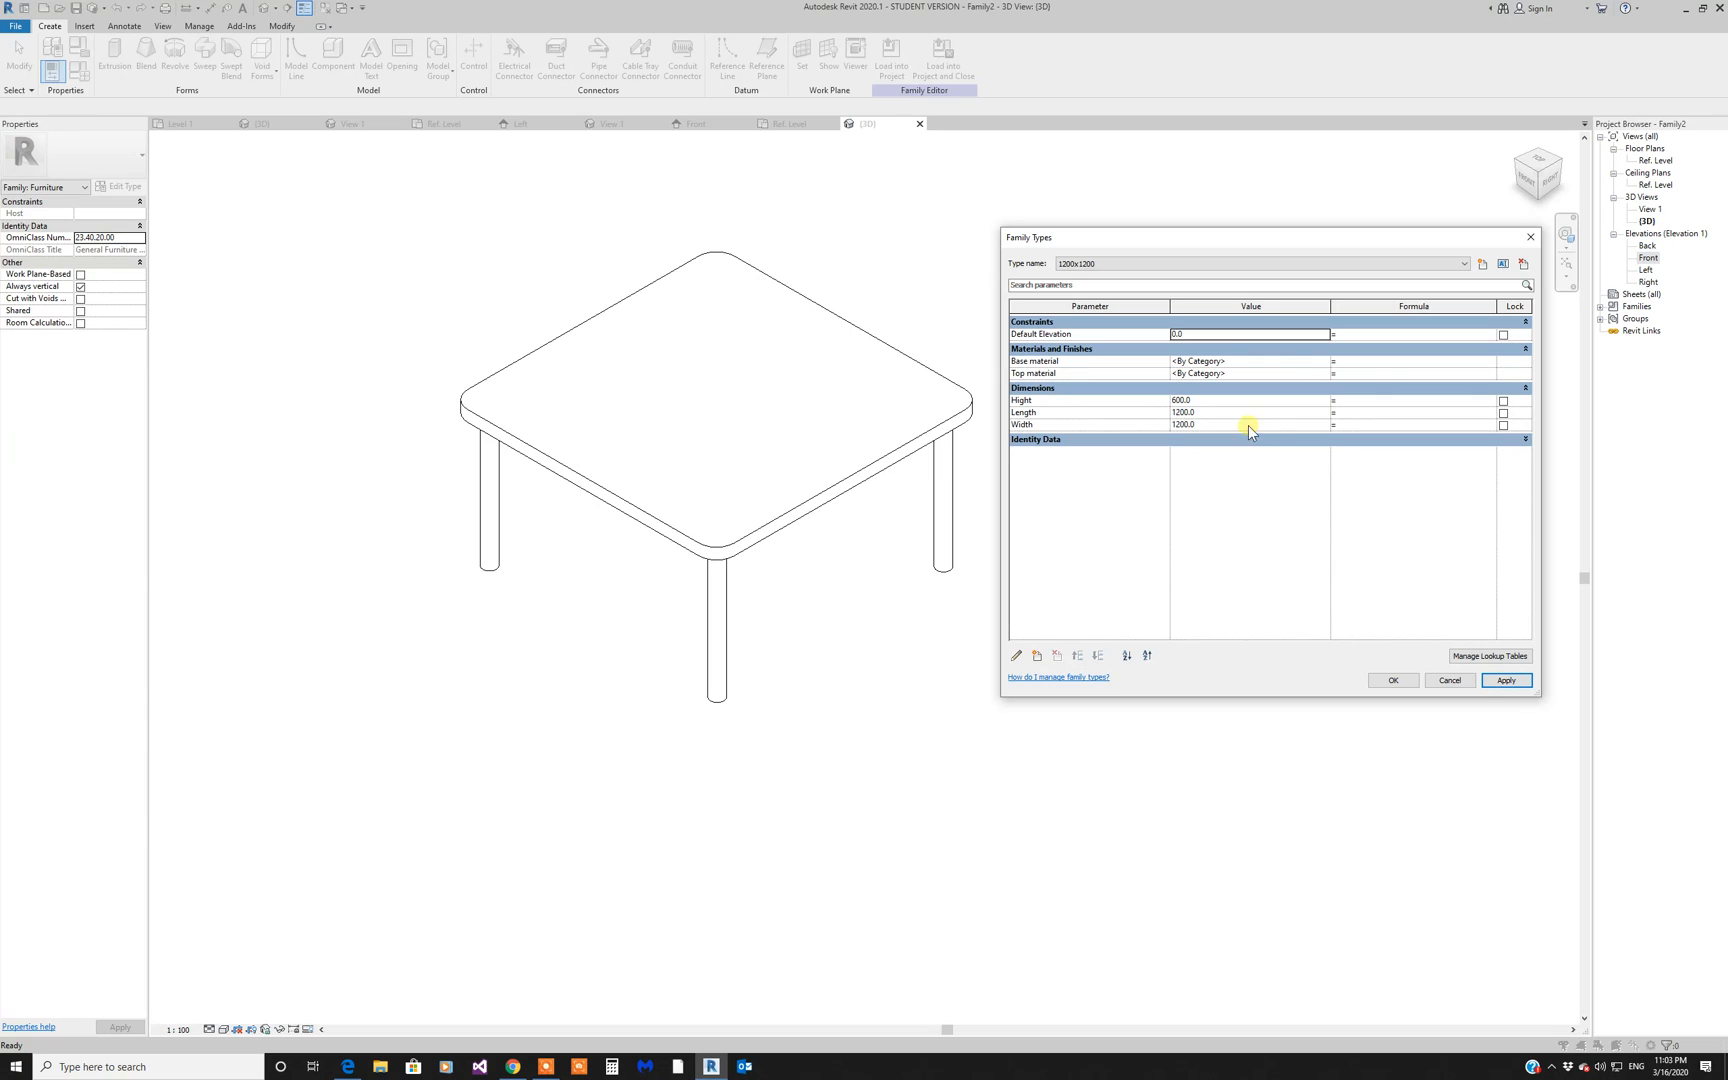
# Step: Make 1000x1200 the current family type and set its Length to 1000 mm, applying the change
pyautogui.click(1464, 265)
pyautogui.click(1455, 281)
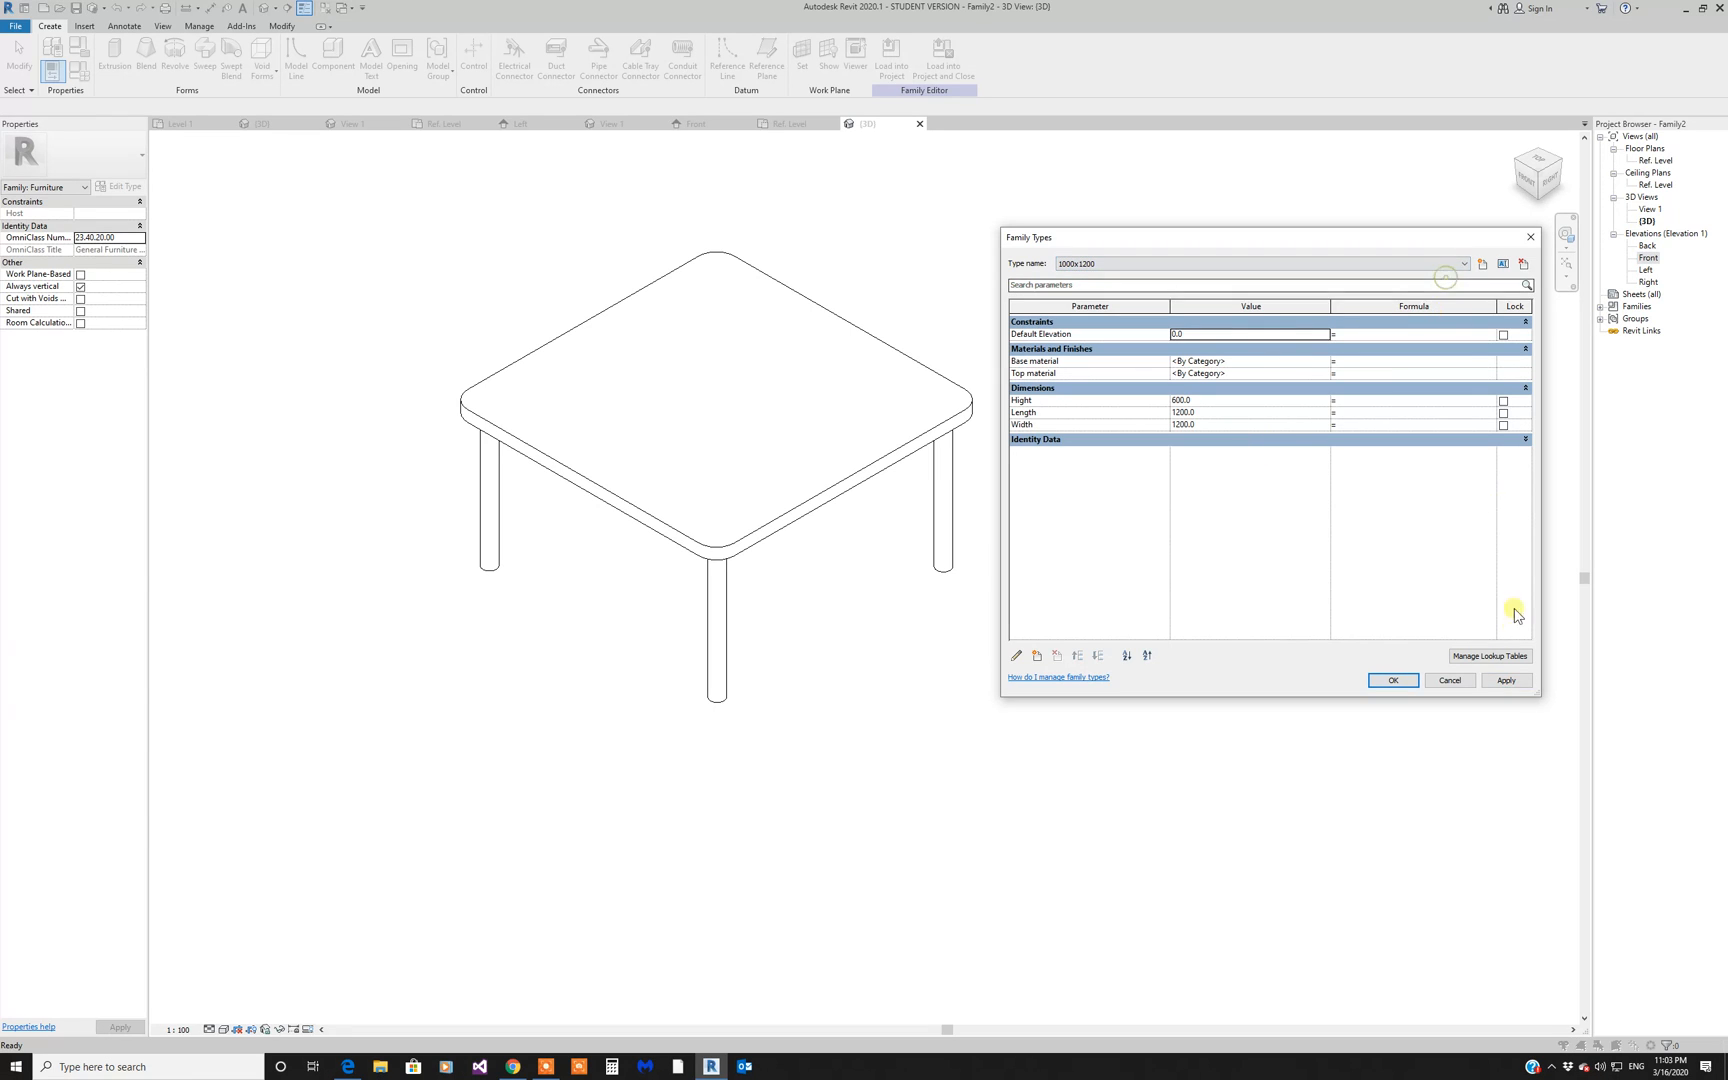
pyautogui.click(1507, 681)
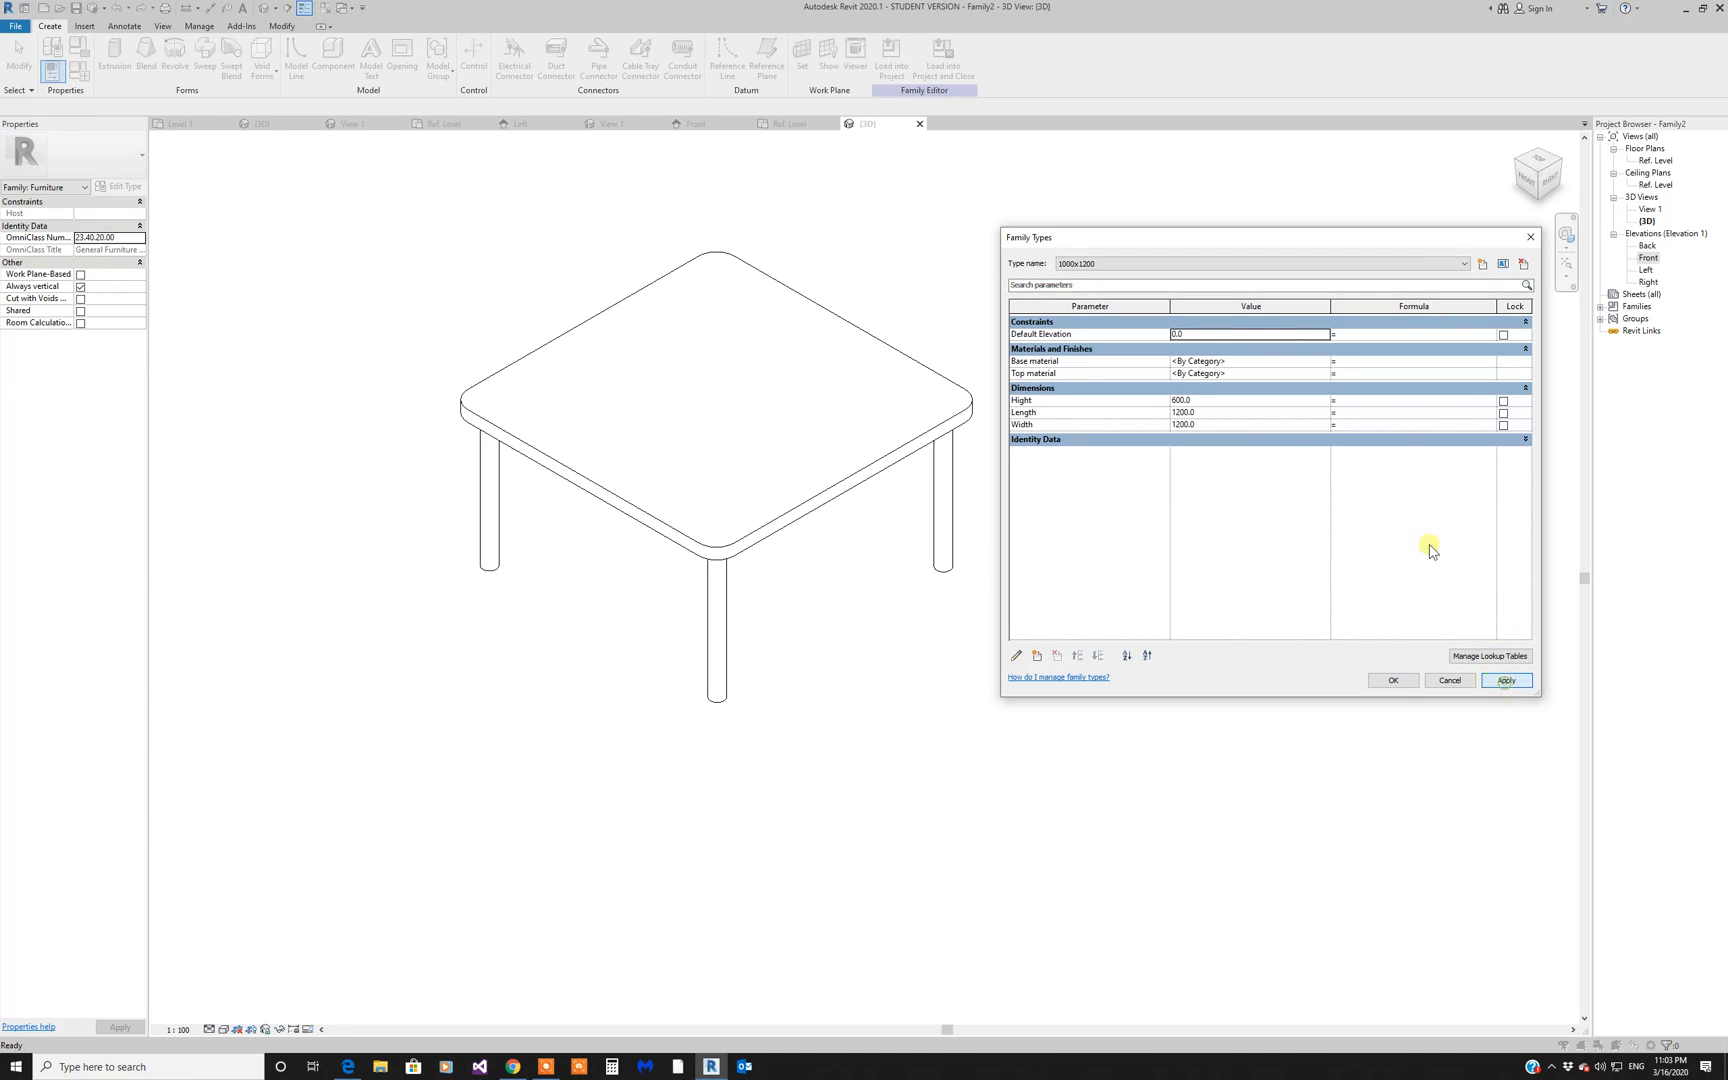
pyautogui.click(1256, 414)
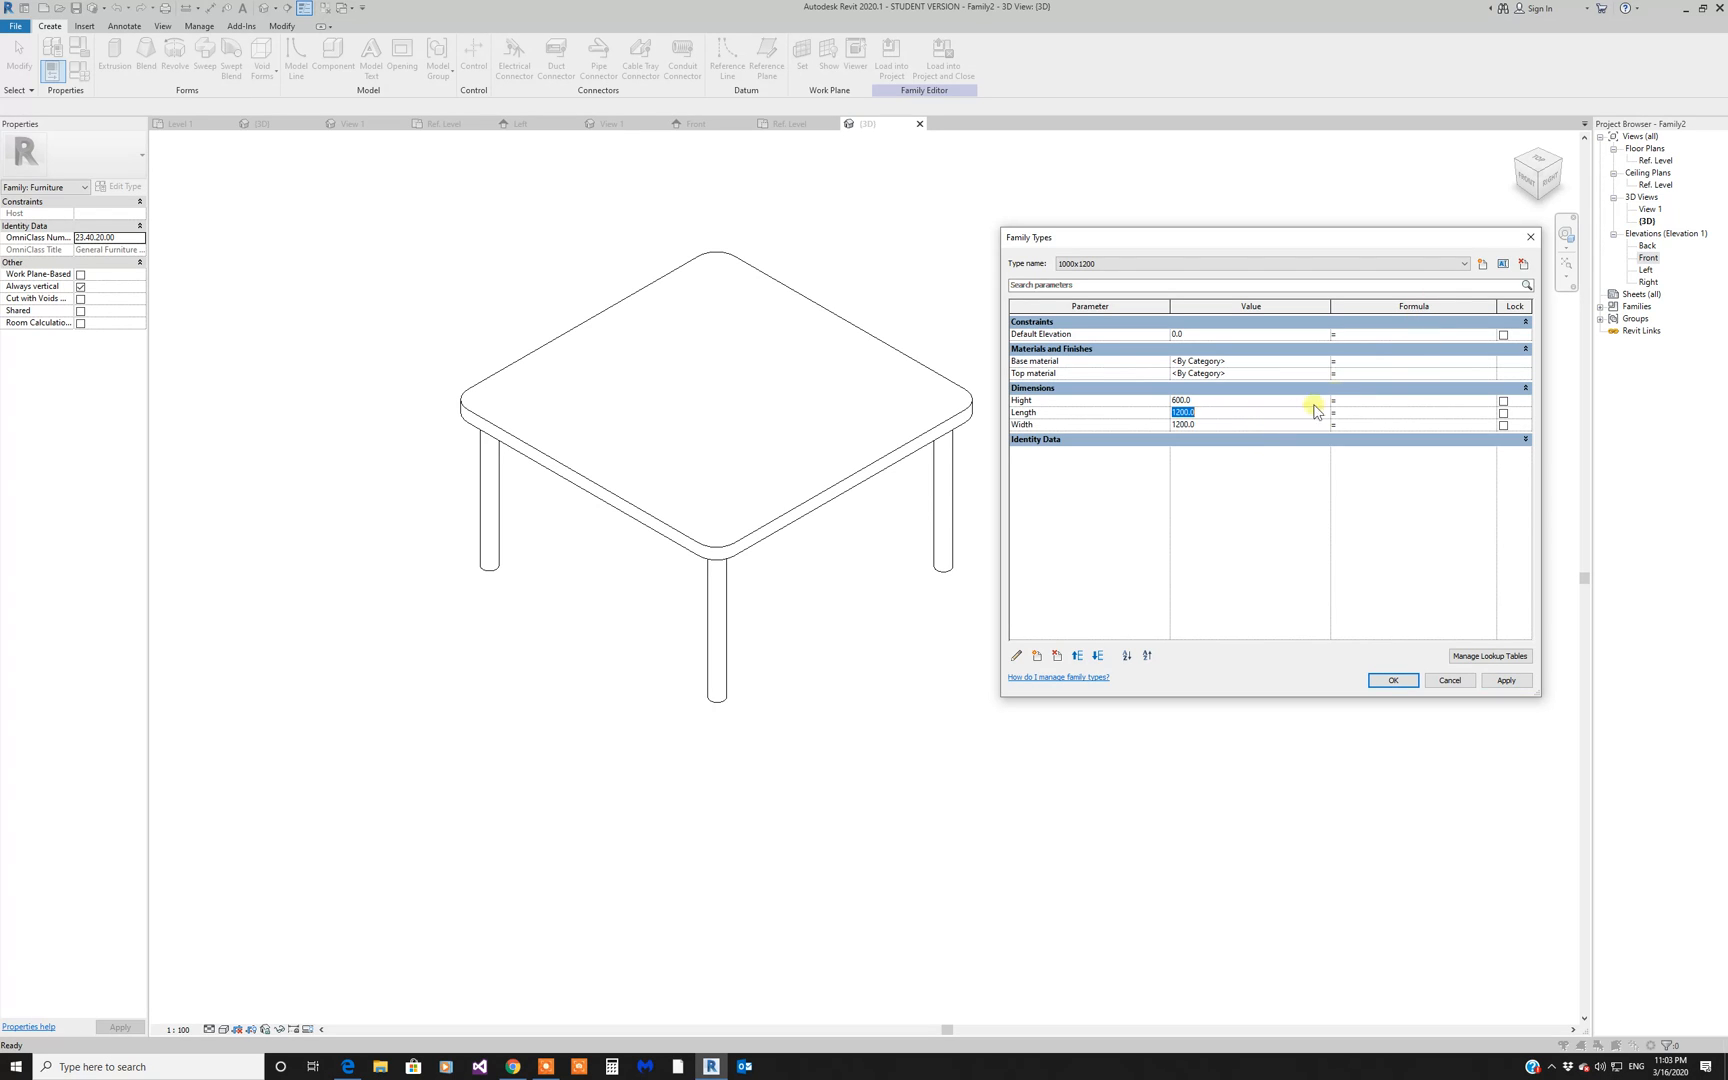
pyautogui.write('1000')
pyautogui.click(1507, 686)
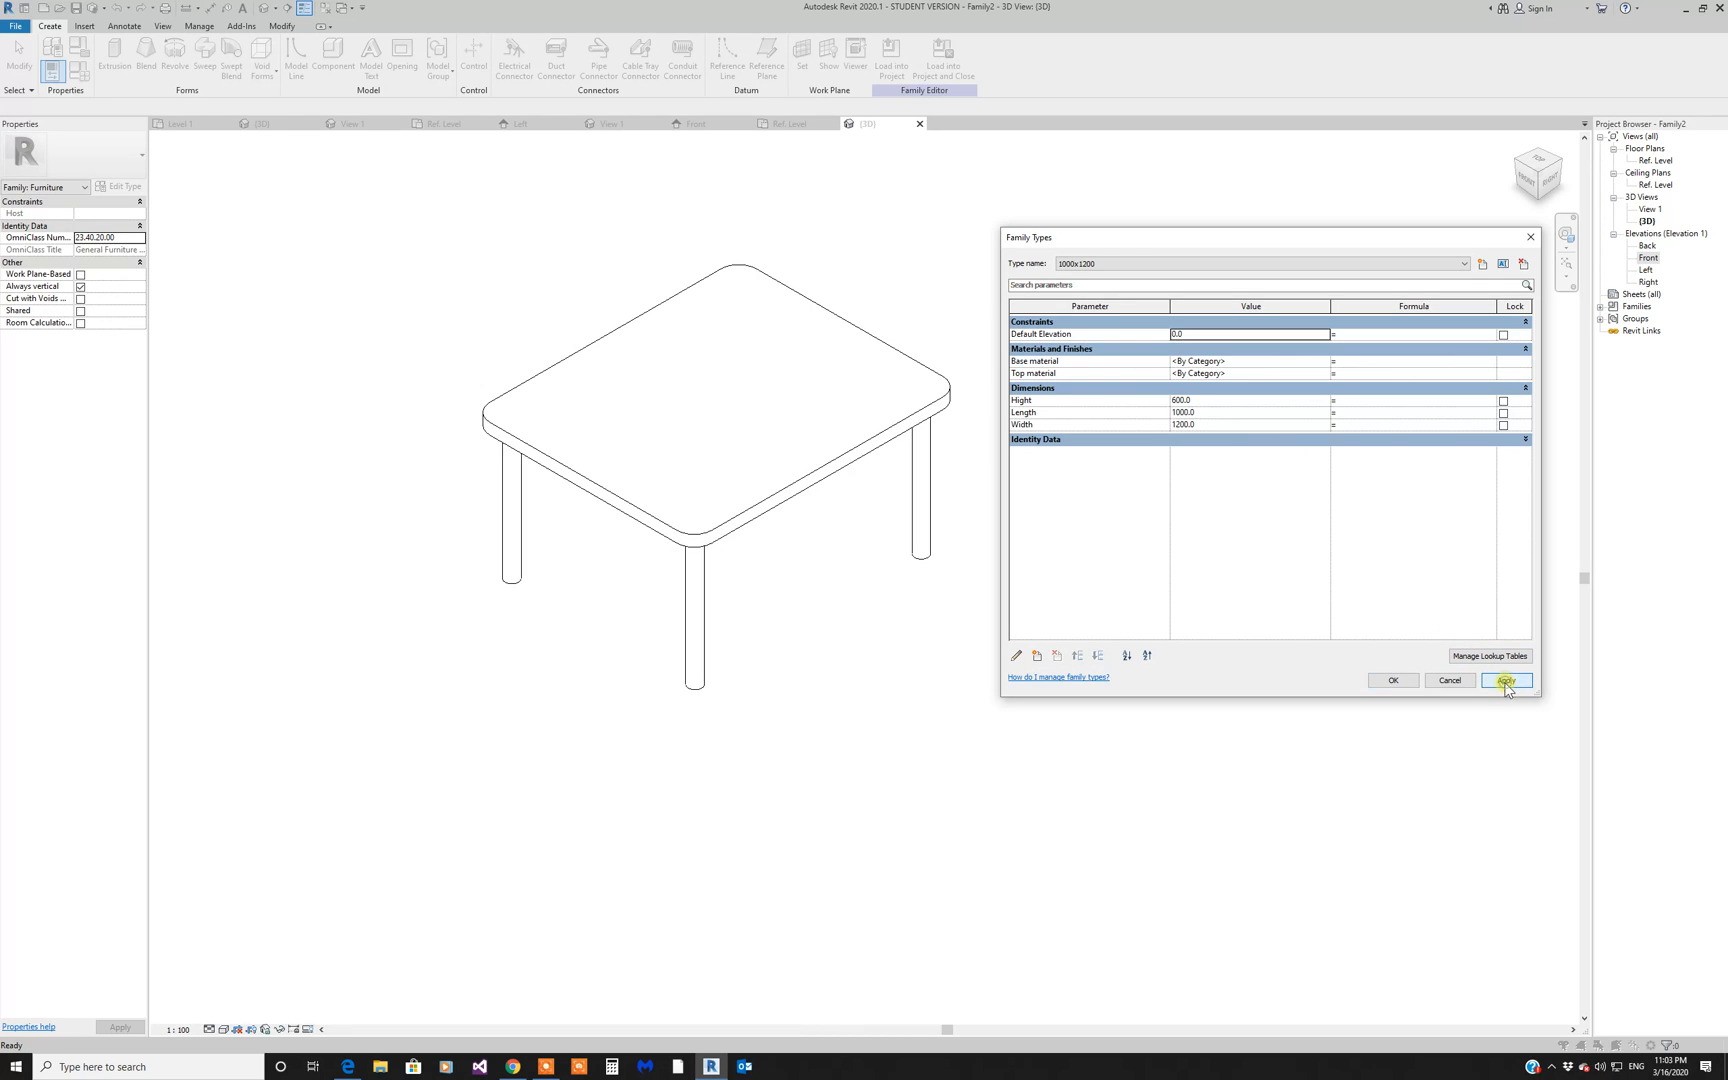
# Step: Apply the 1200x1200 family type to check how the table model resizes
pyautogui.click(1456, 266)
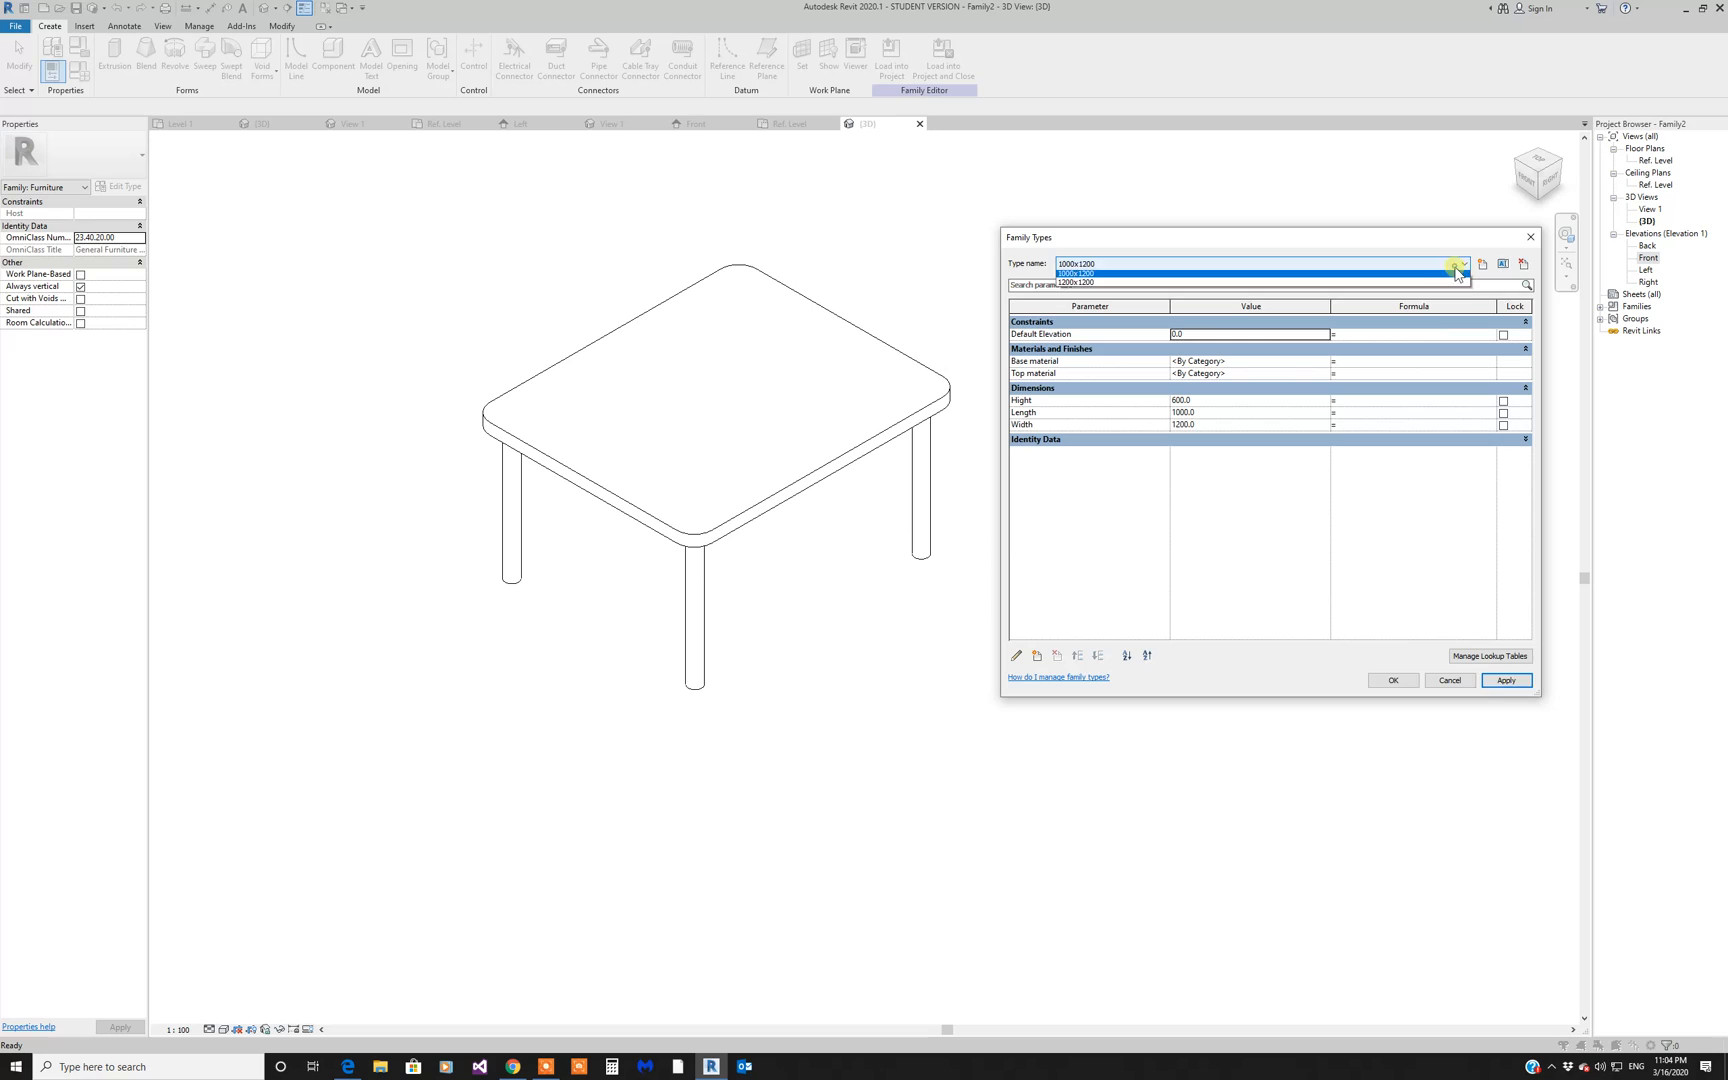
pyautogui.click(1362, 294)
pyautogui.click(1464, 264)
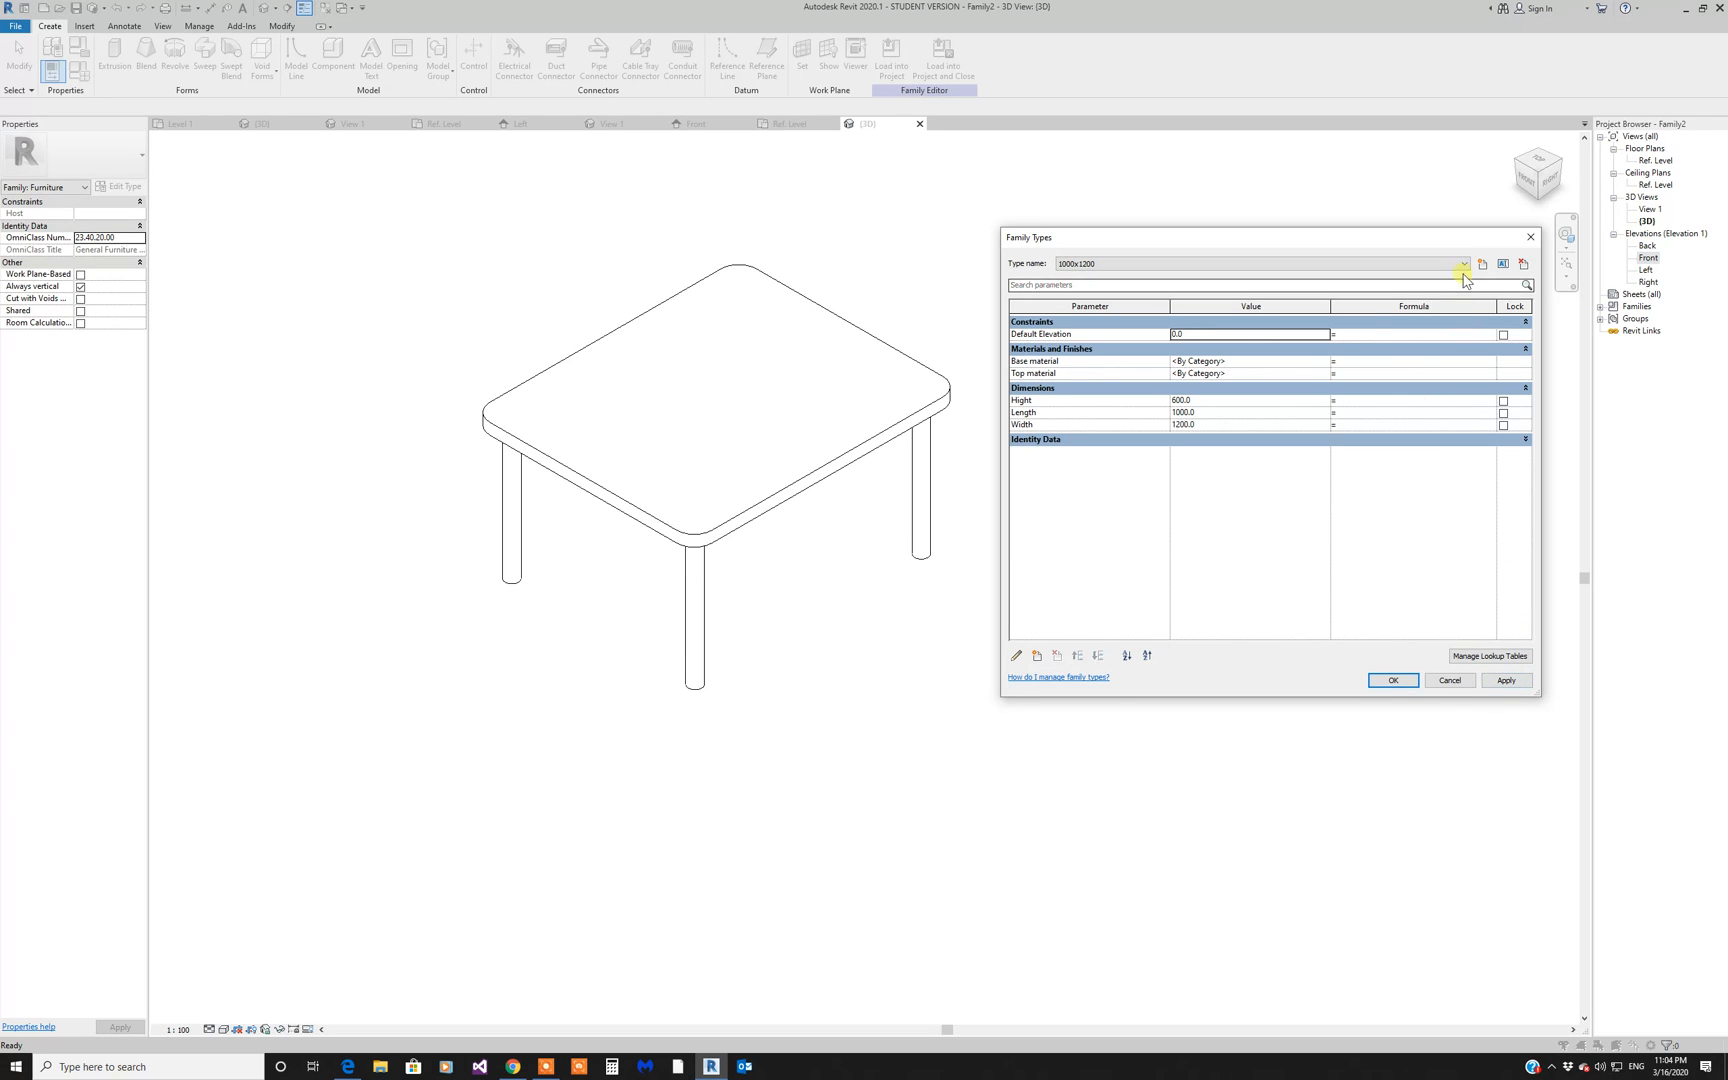
pyautogui.click(1272, 288)
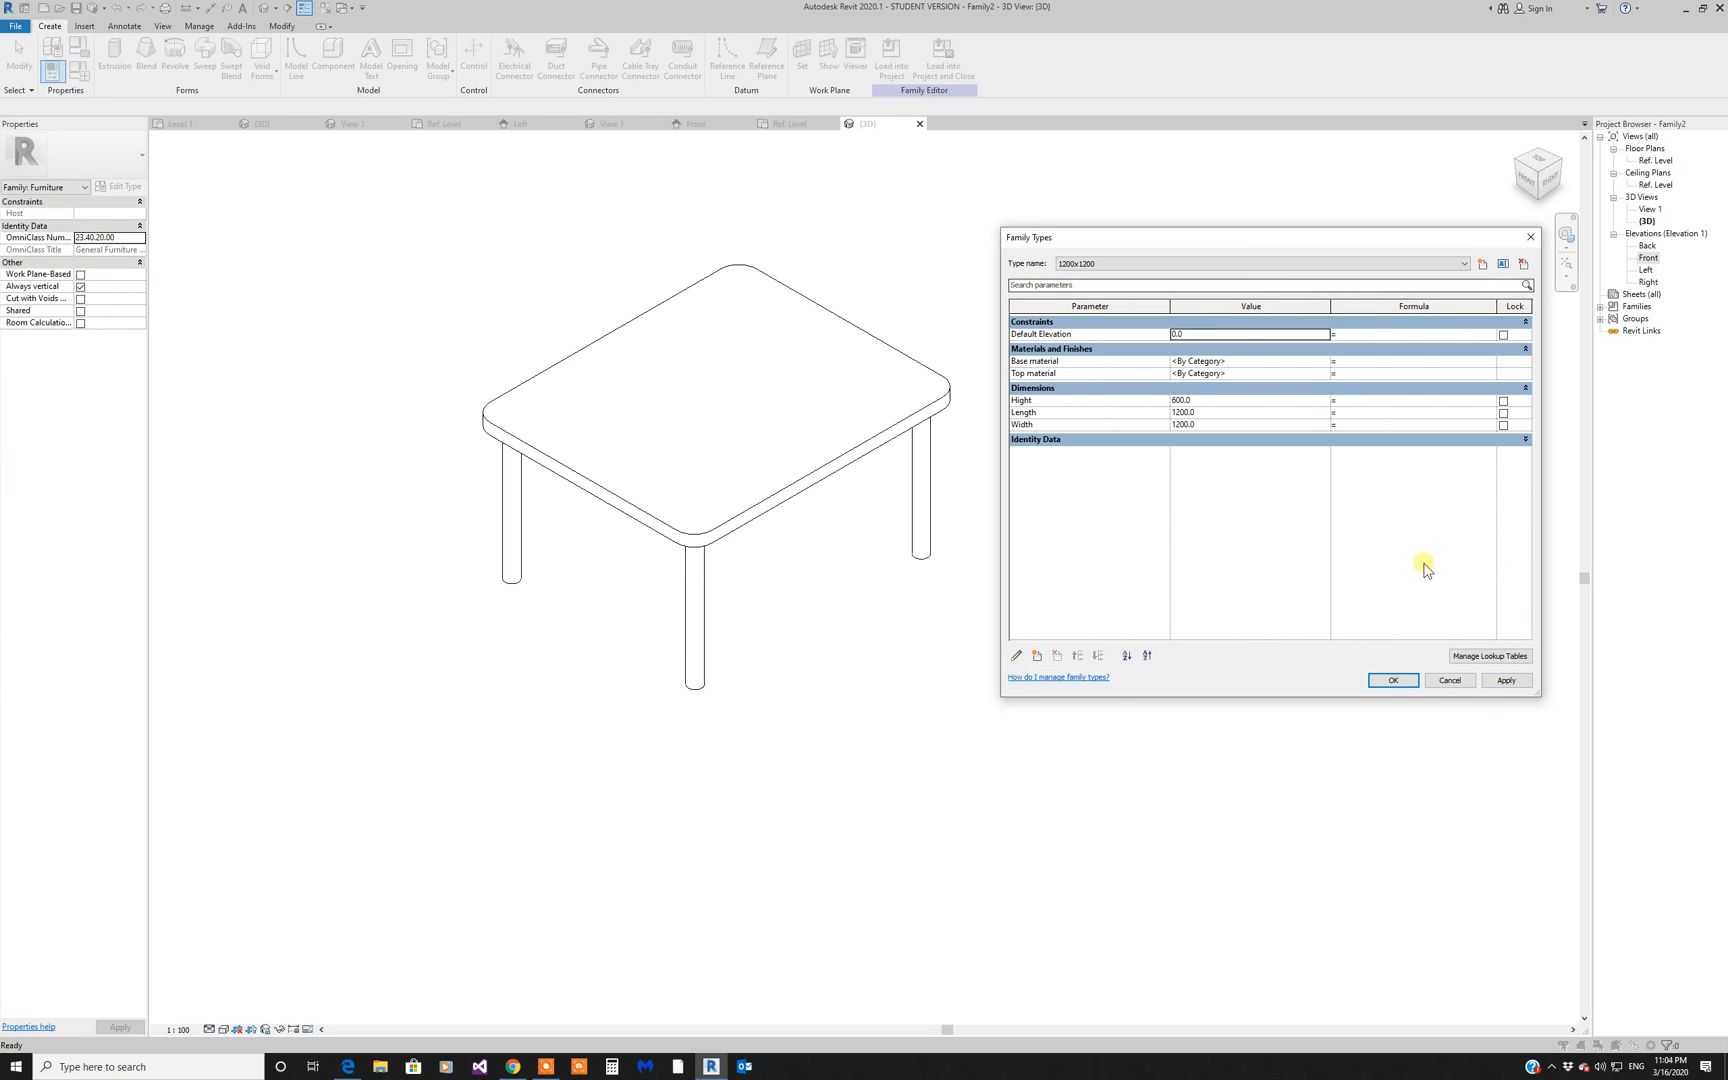
pyautogui.click(1490, 684)
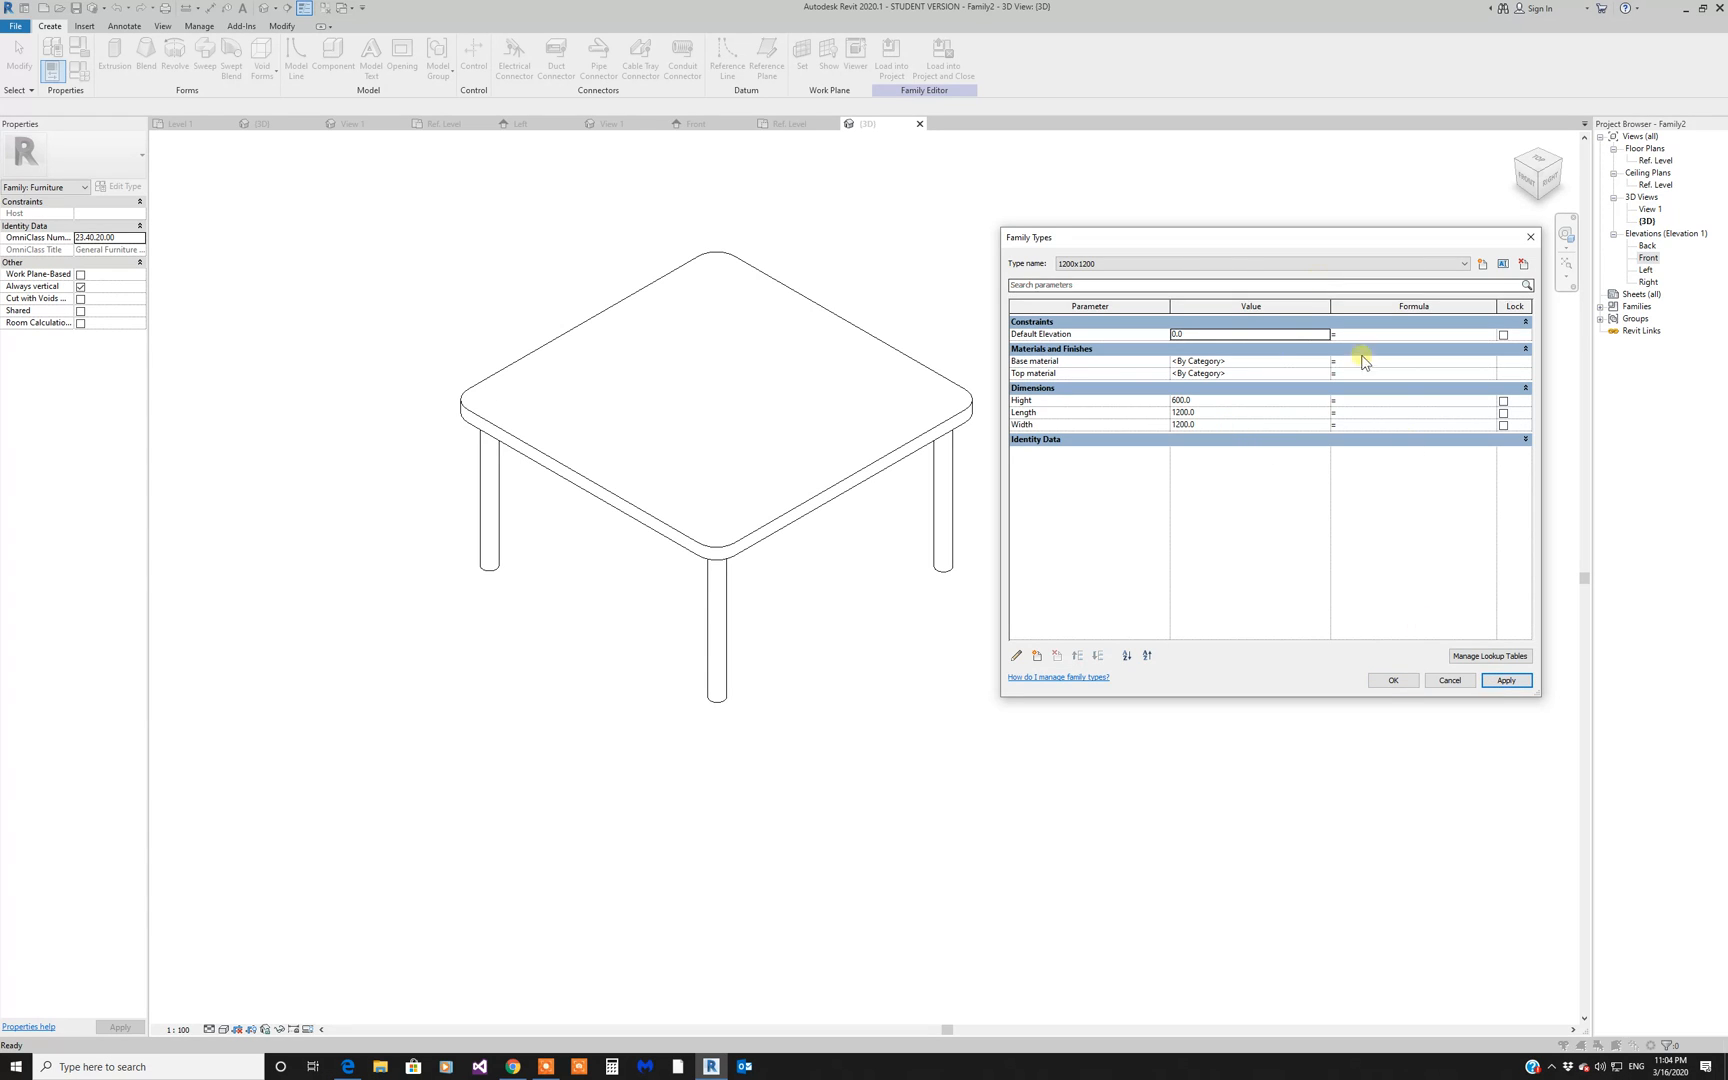
# Step: Create a new family type named 1200x1400 and apply a Hight of 700 mm to it
pyautogui.click(1481, 264)
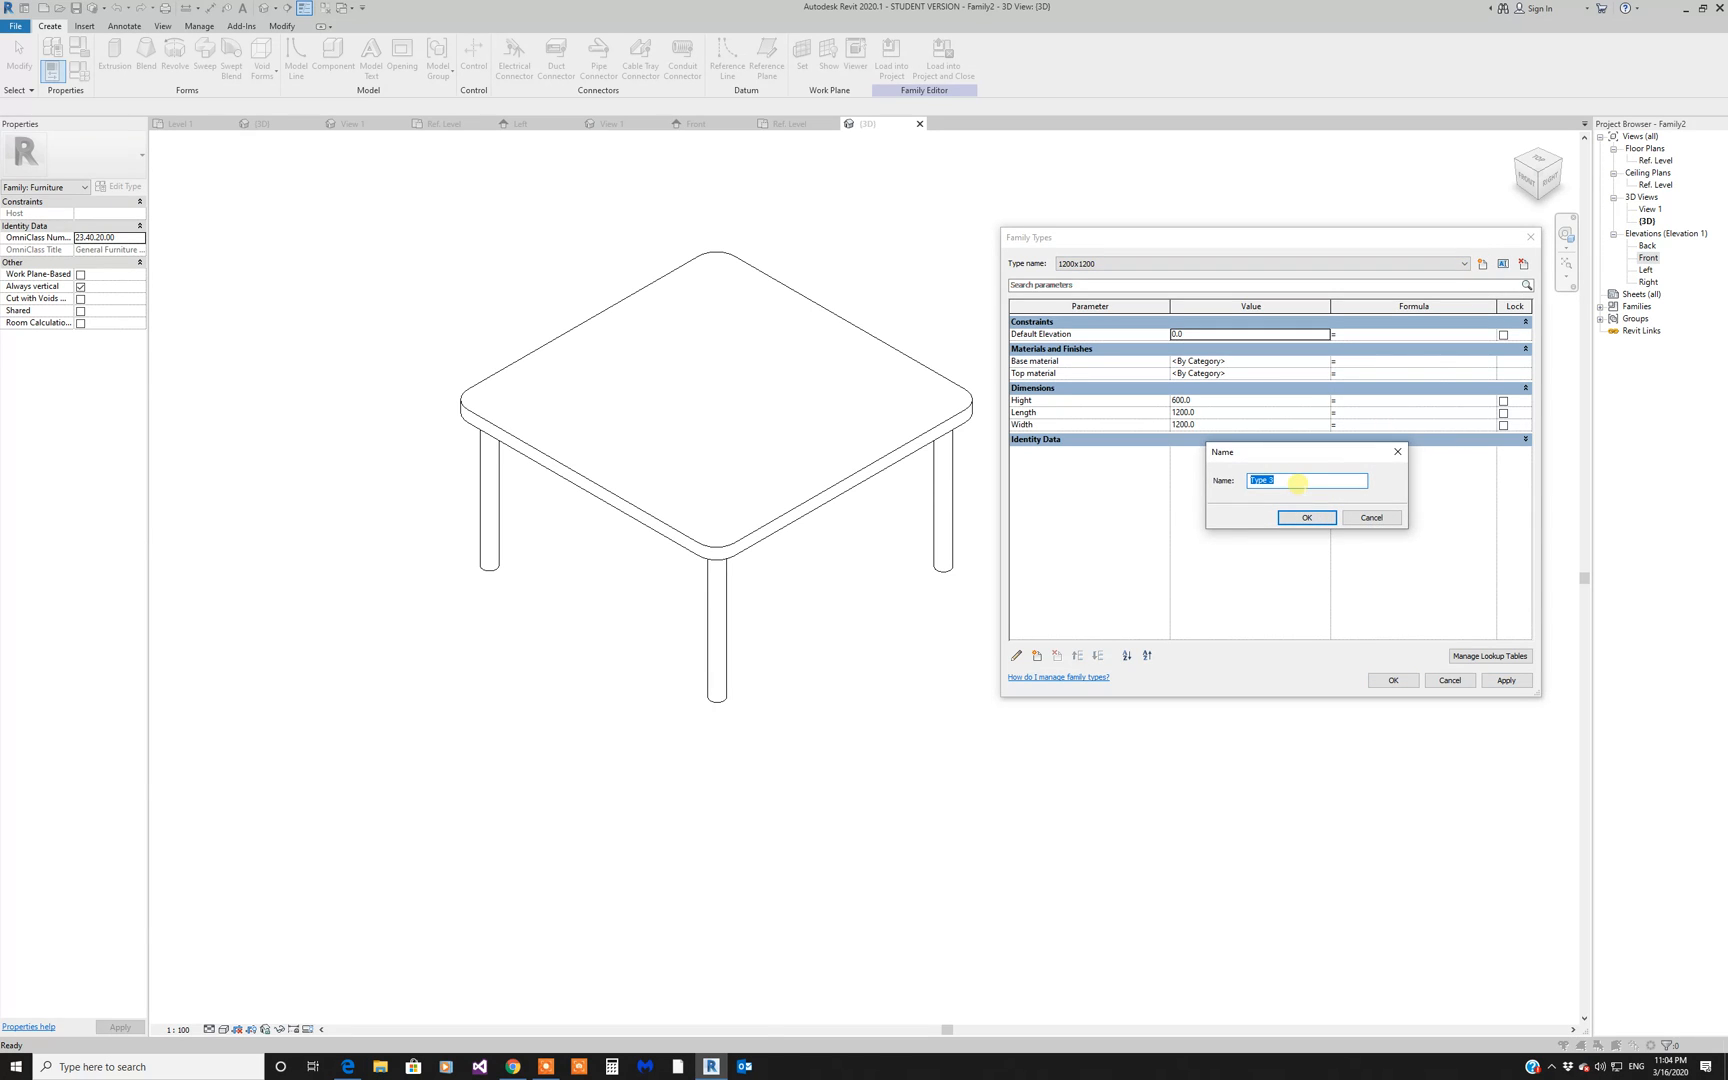
pyautogui.write('1200x1400')
pyautogui.click(1312, 516)
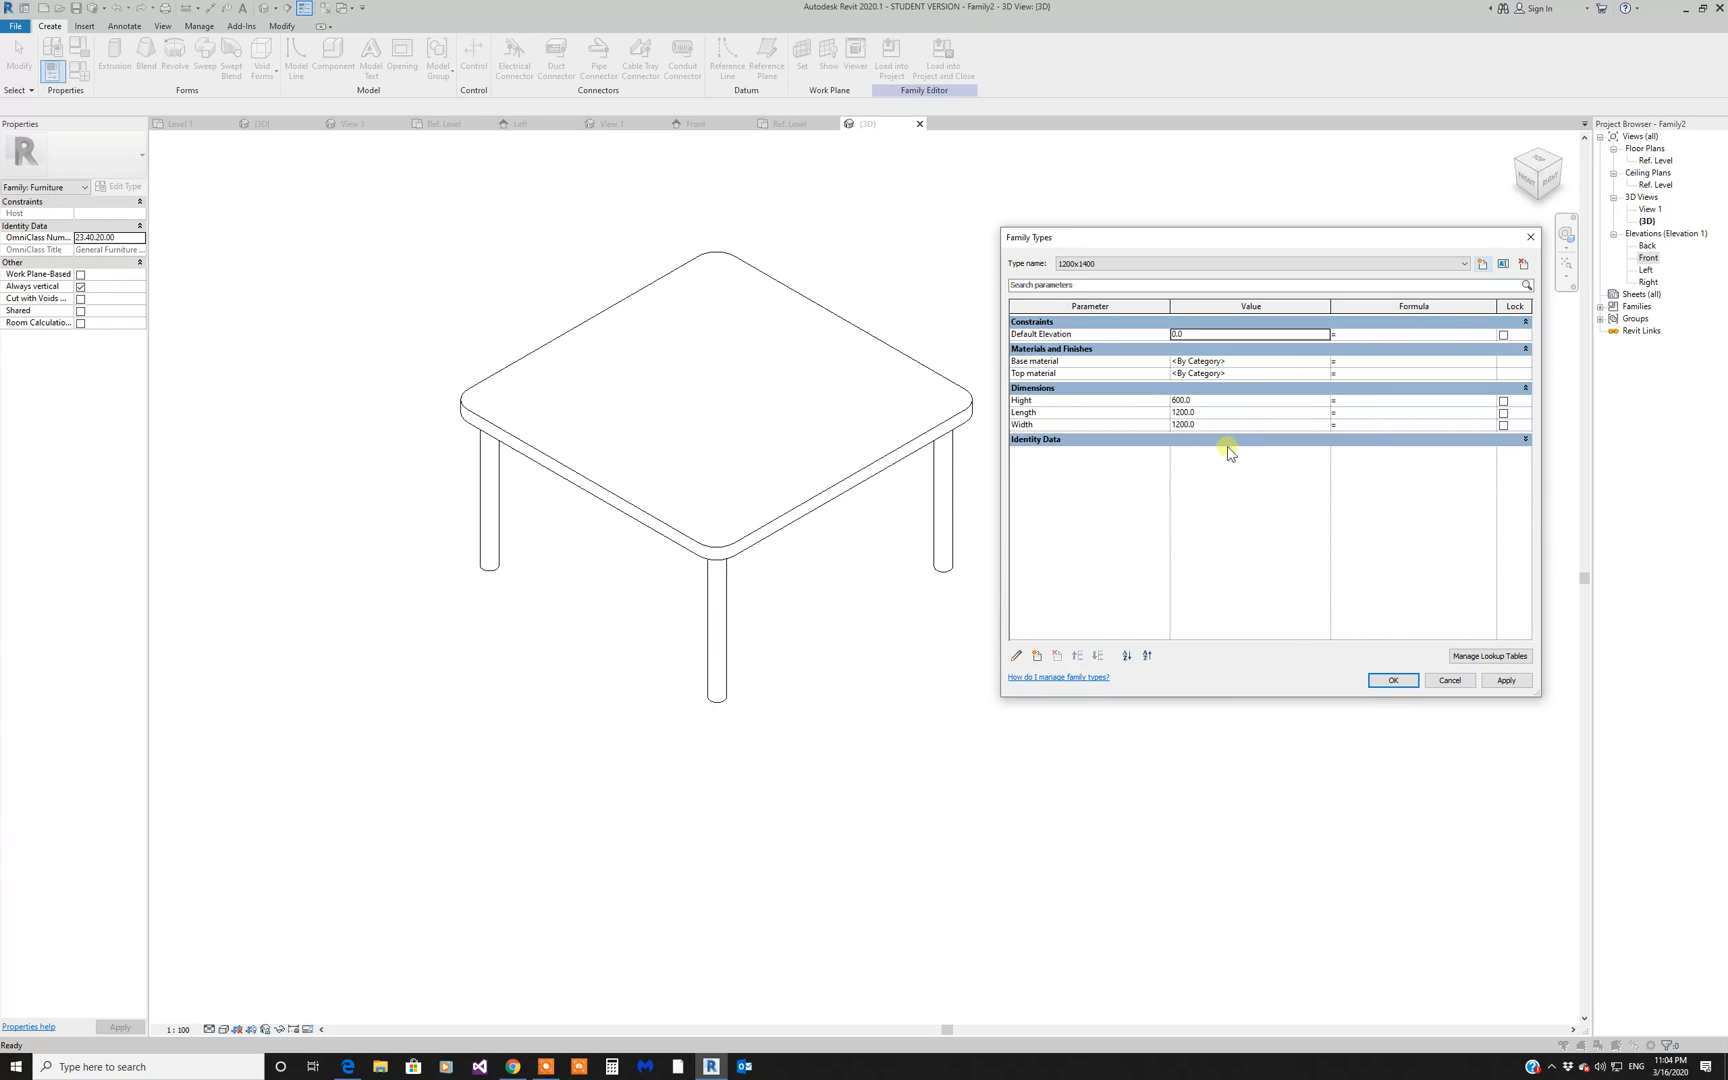
pyautogui.click(1218, 400)
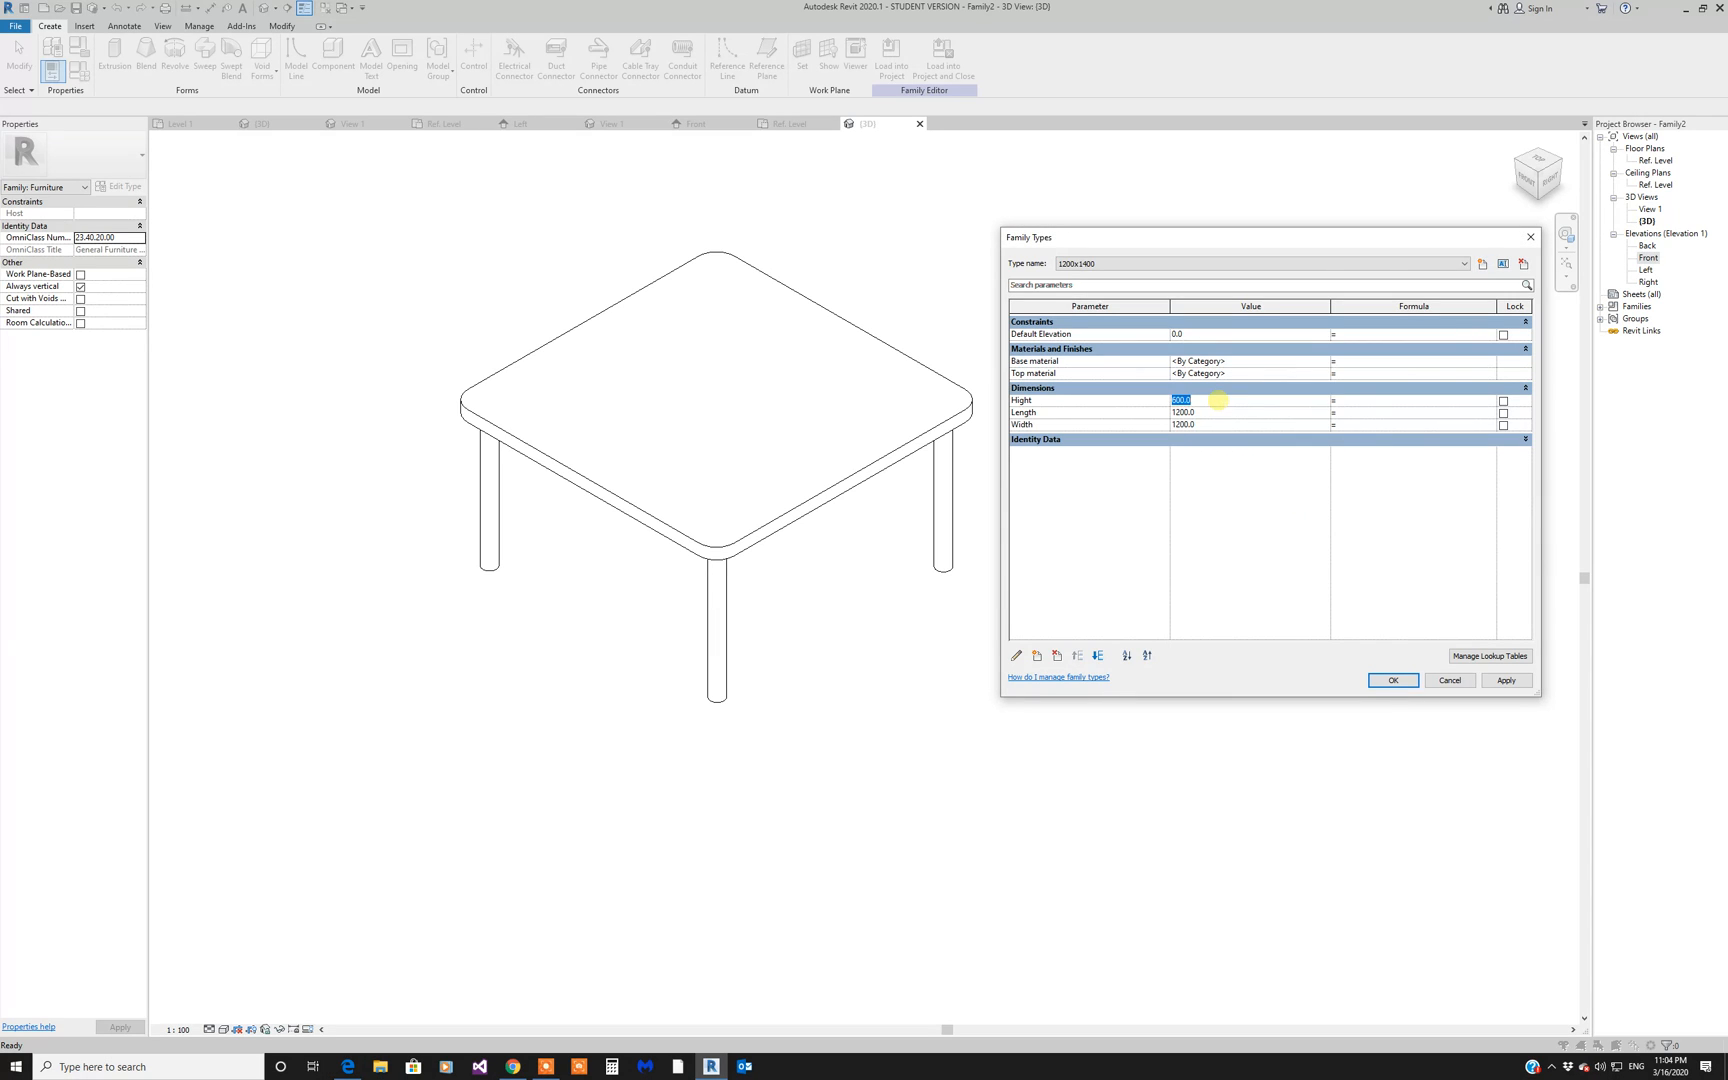
pyautogui.write('700')
pyautogui.click(1506, 680)
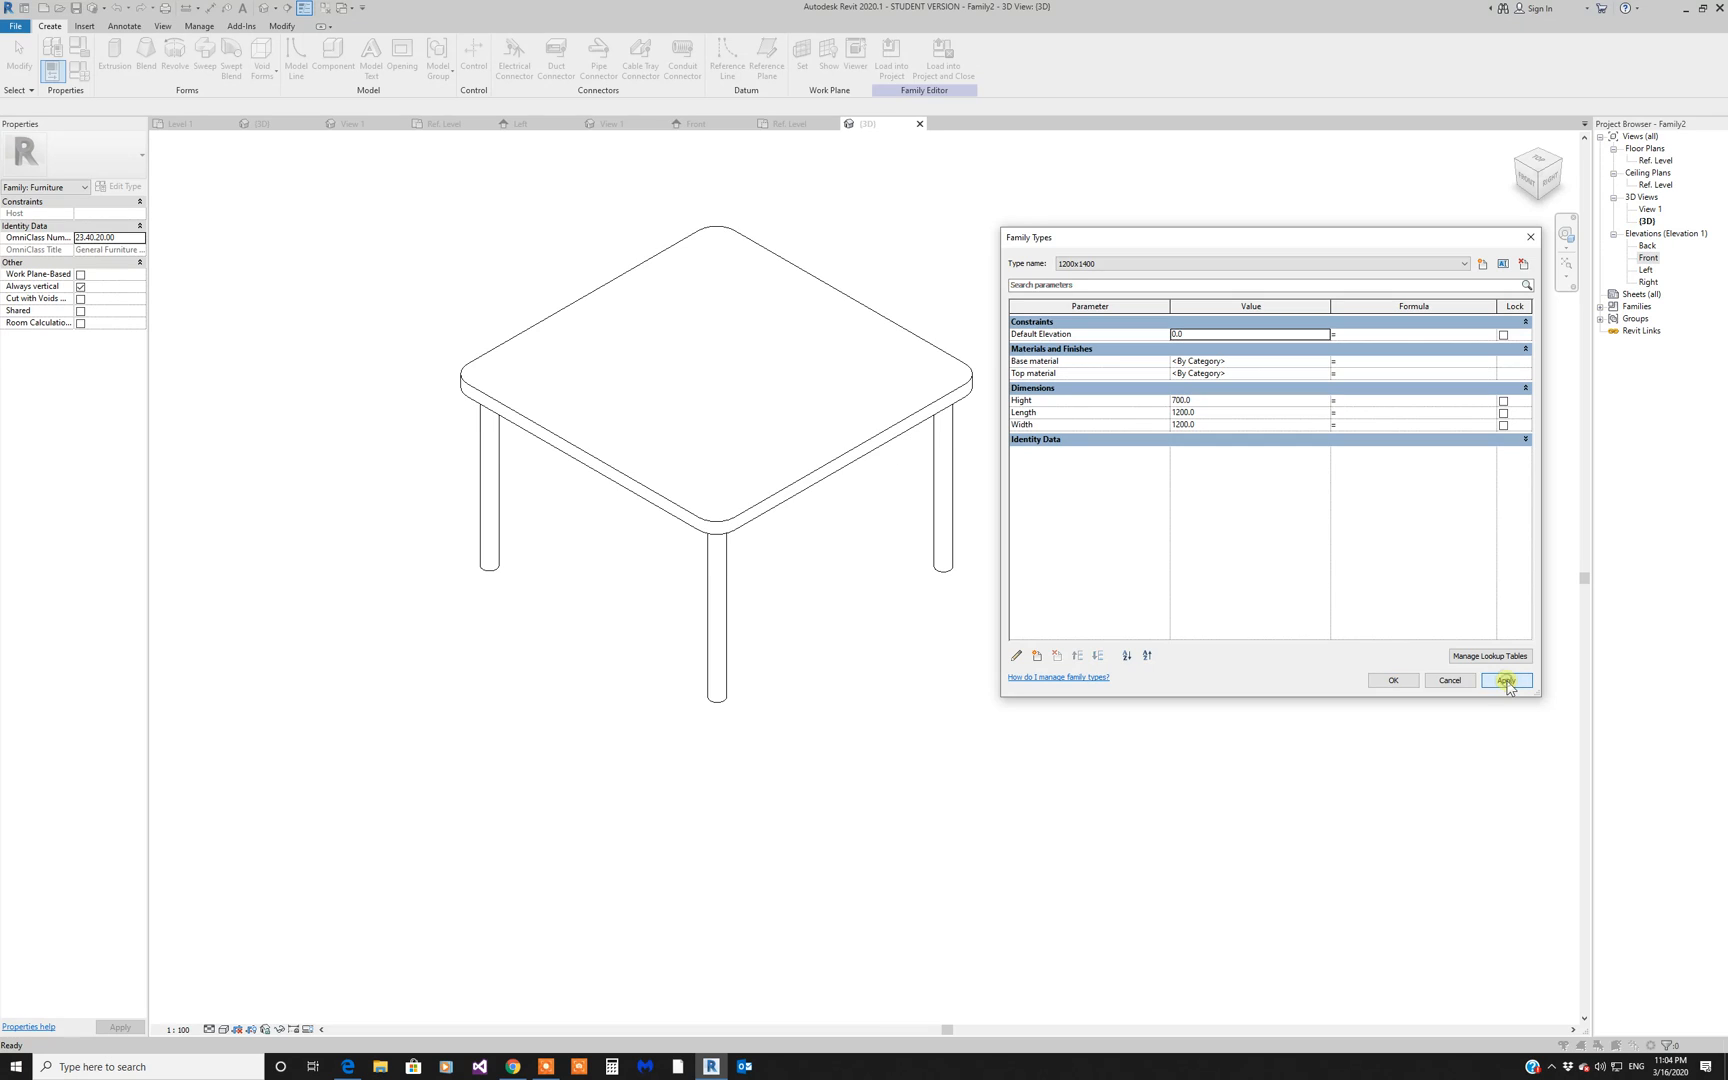
# Step: Apply the 1000x1200 type followed by the 1200x1200 type to the table, and accept the family types
pyautogui.click(1464, 263)
pyautogui.click(1422, 277)
pyautogui.click(1506, 680)
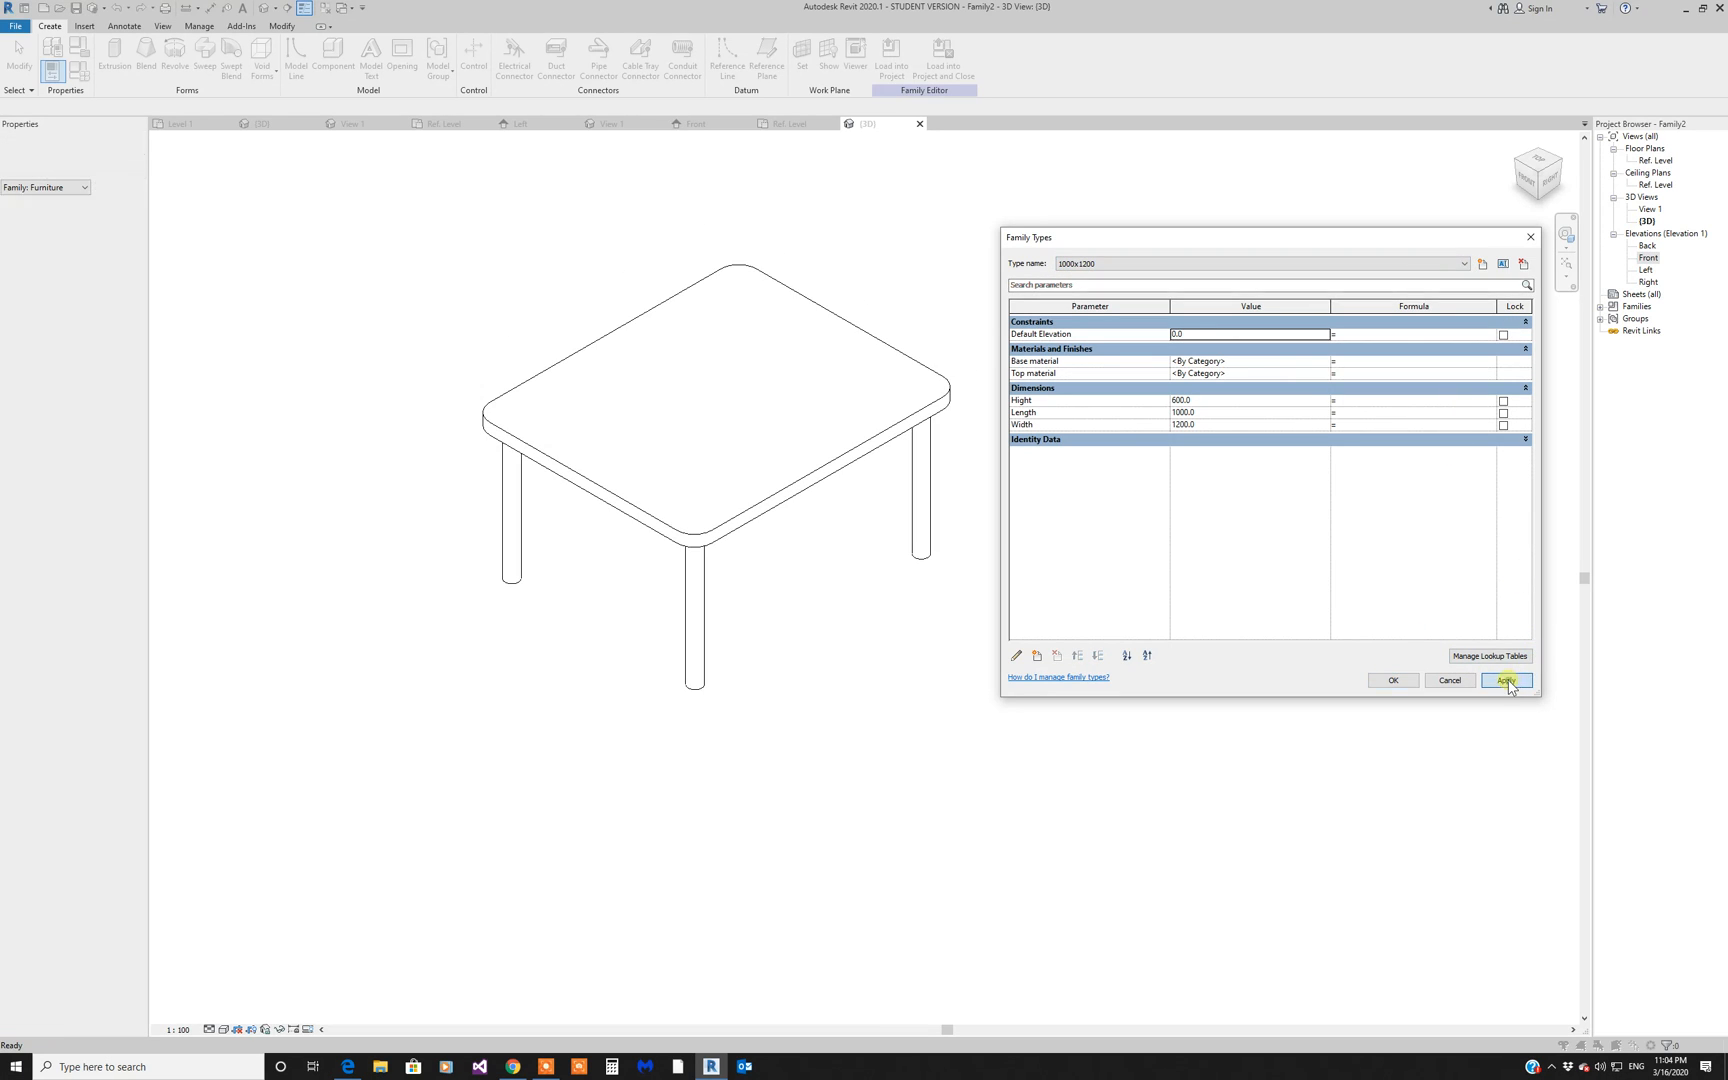
pyautogui.click(1464, 263)
pyautogui.click(1420, 289)
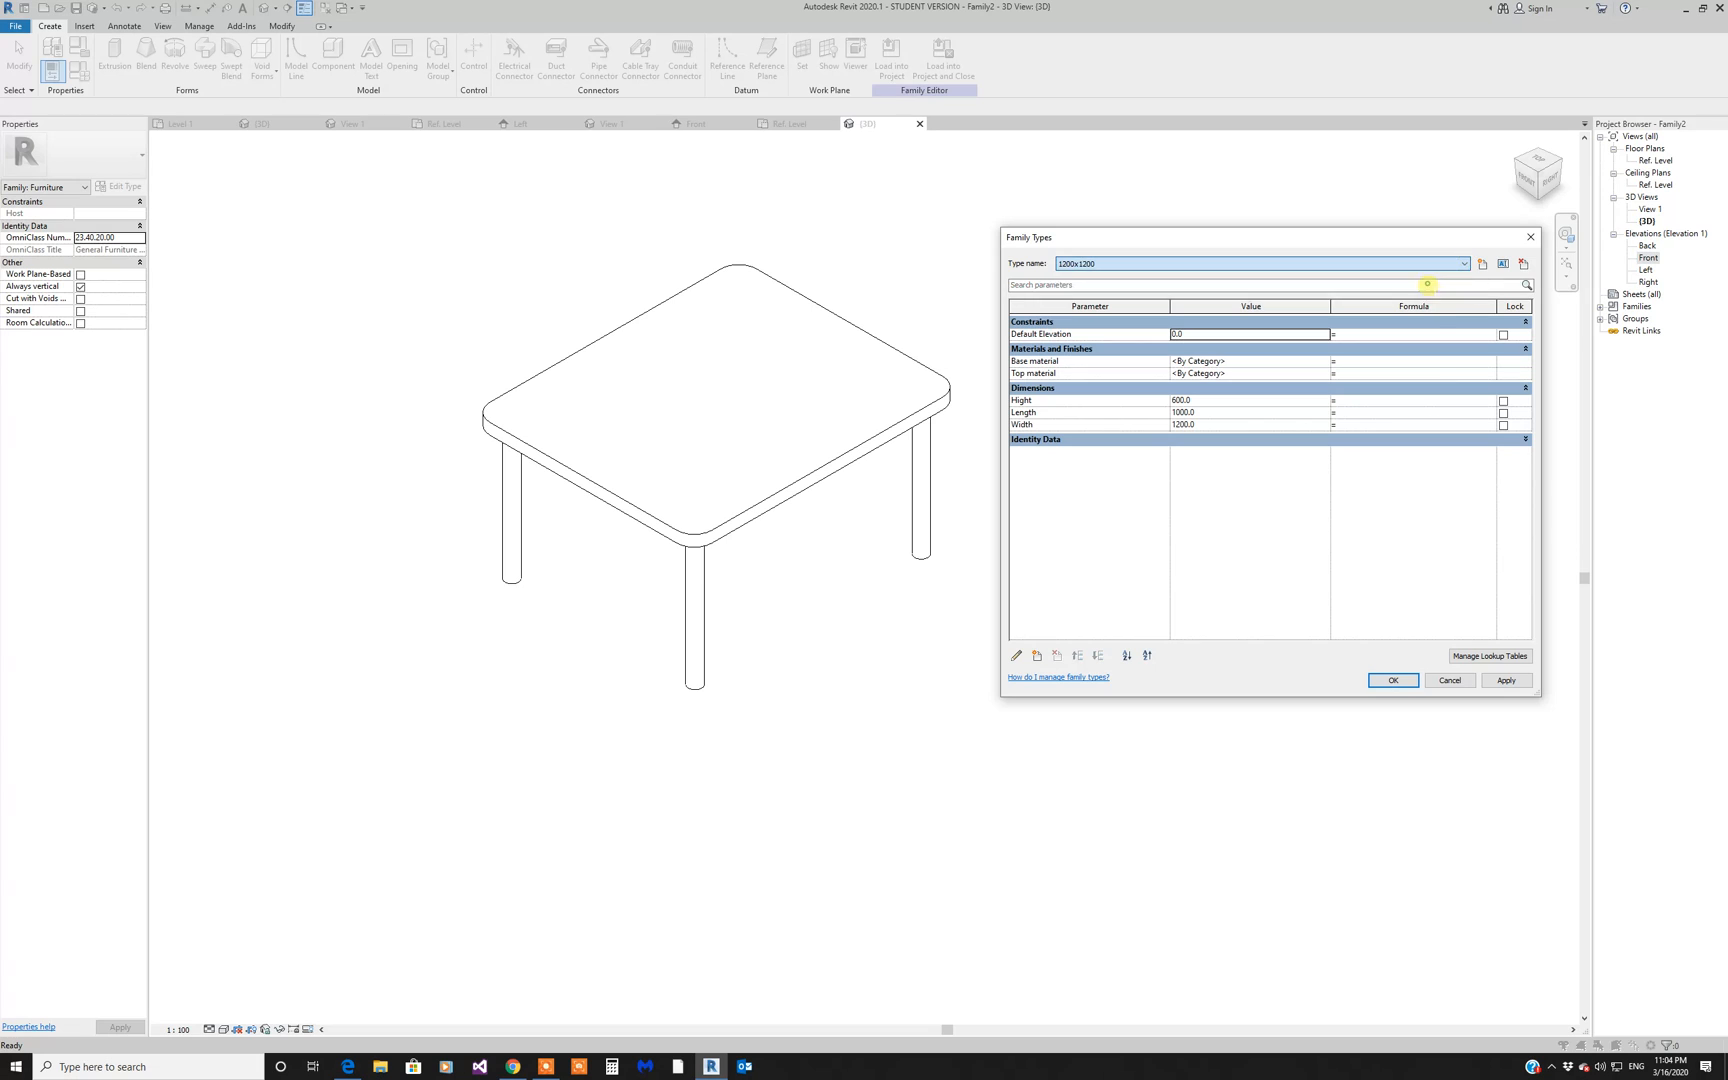
pyautogui.click(1506, 680)
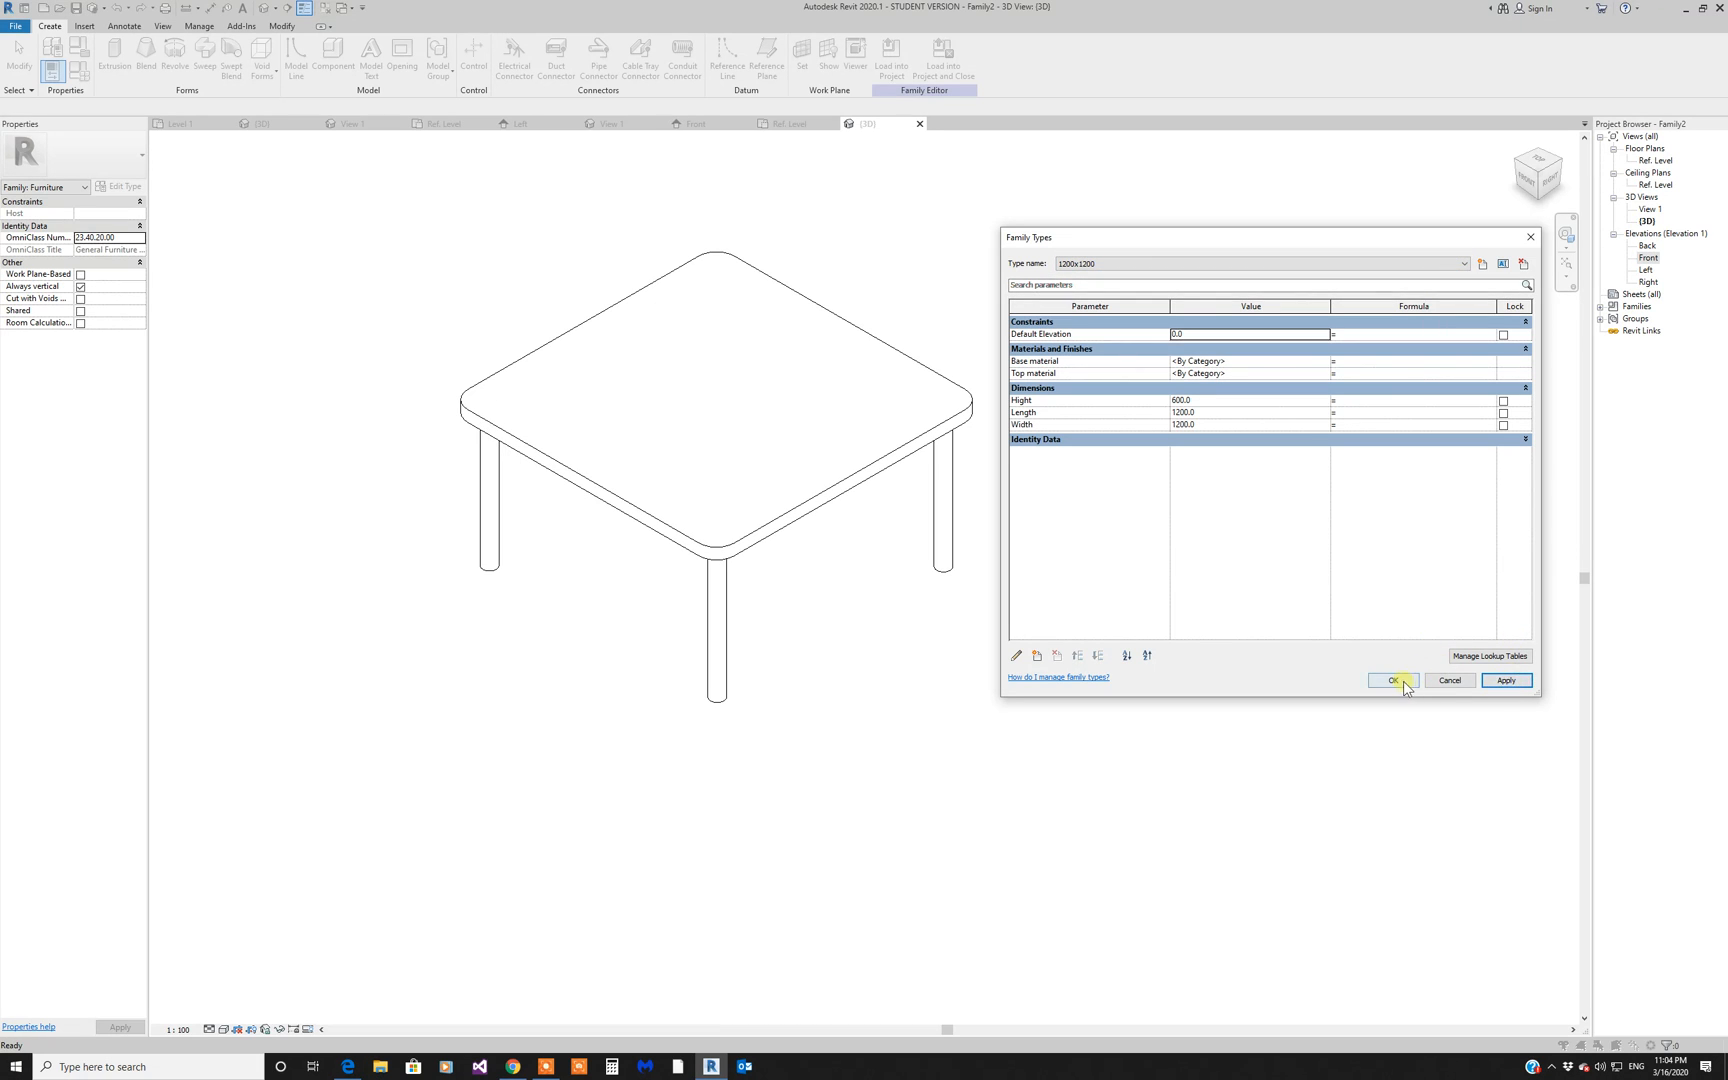
pyautogui.click(1393, 680)
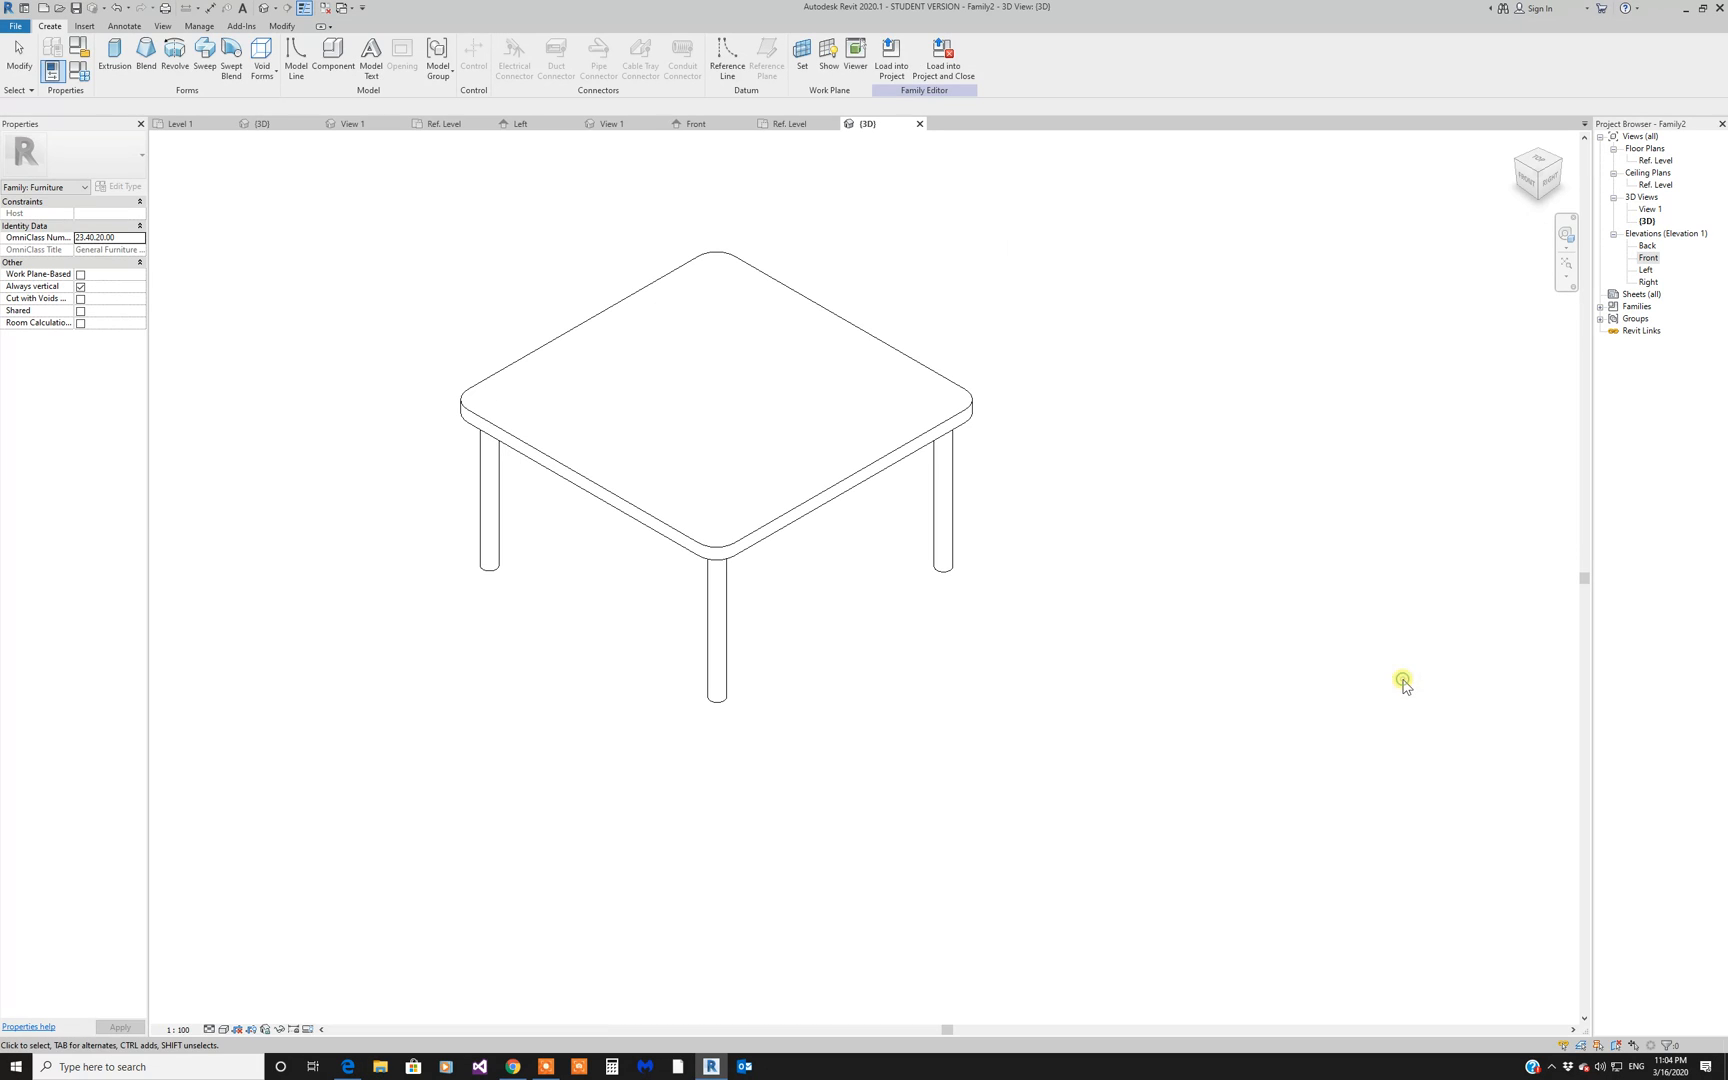
# Step: Save the family in the Tables folder, naming it M-Table_ plus the author's name, and confirm the file save options
pyautogui.click(23, 30)
pyautogui.moveTo(68, 189)
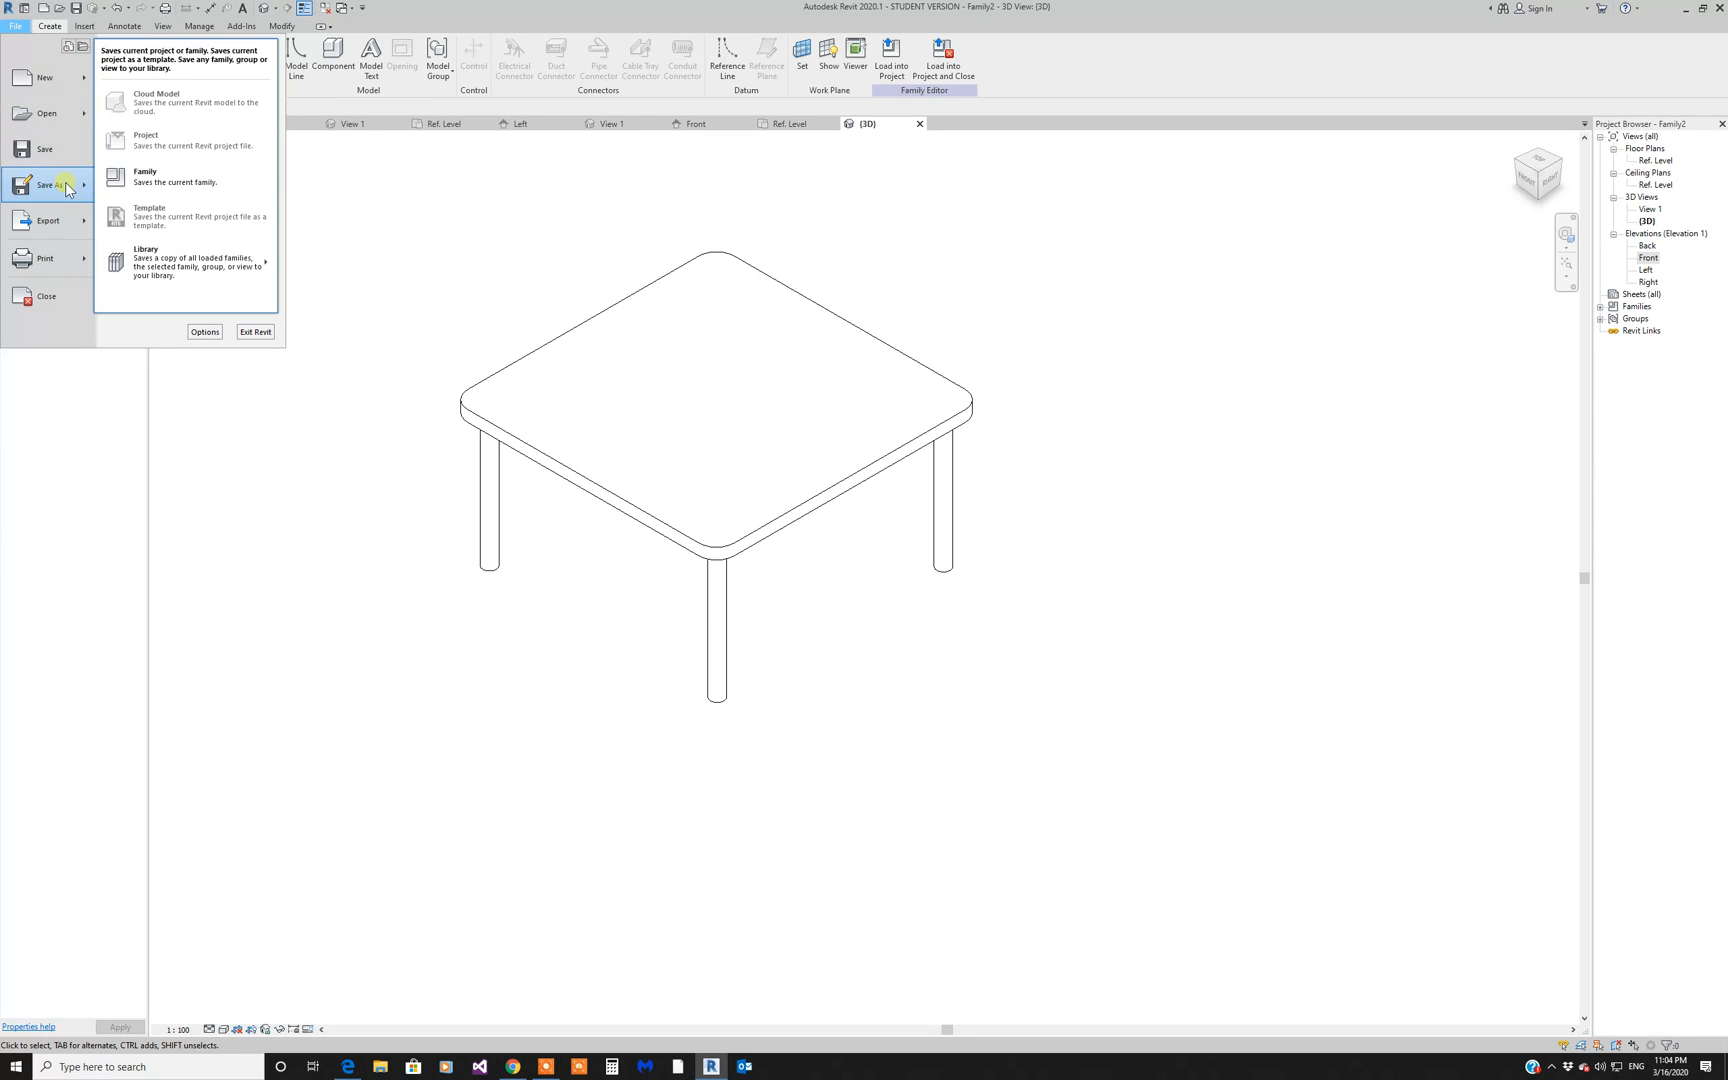
pyautogui.click(137, 181)
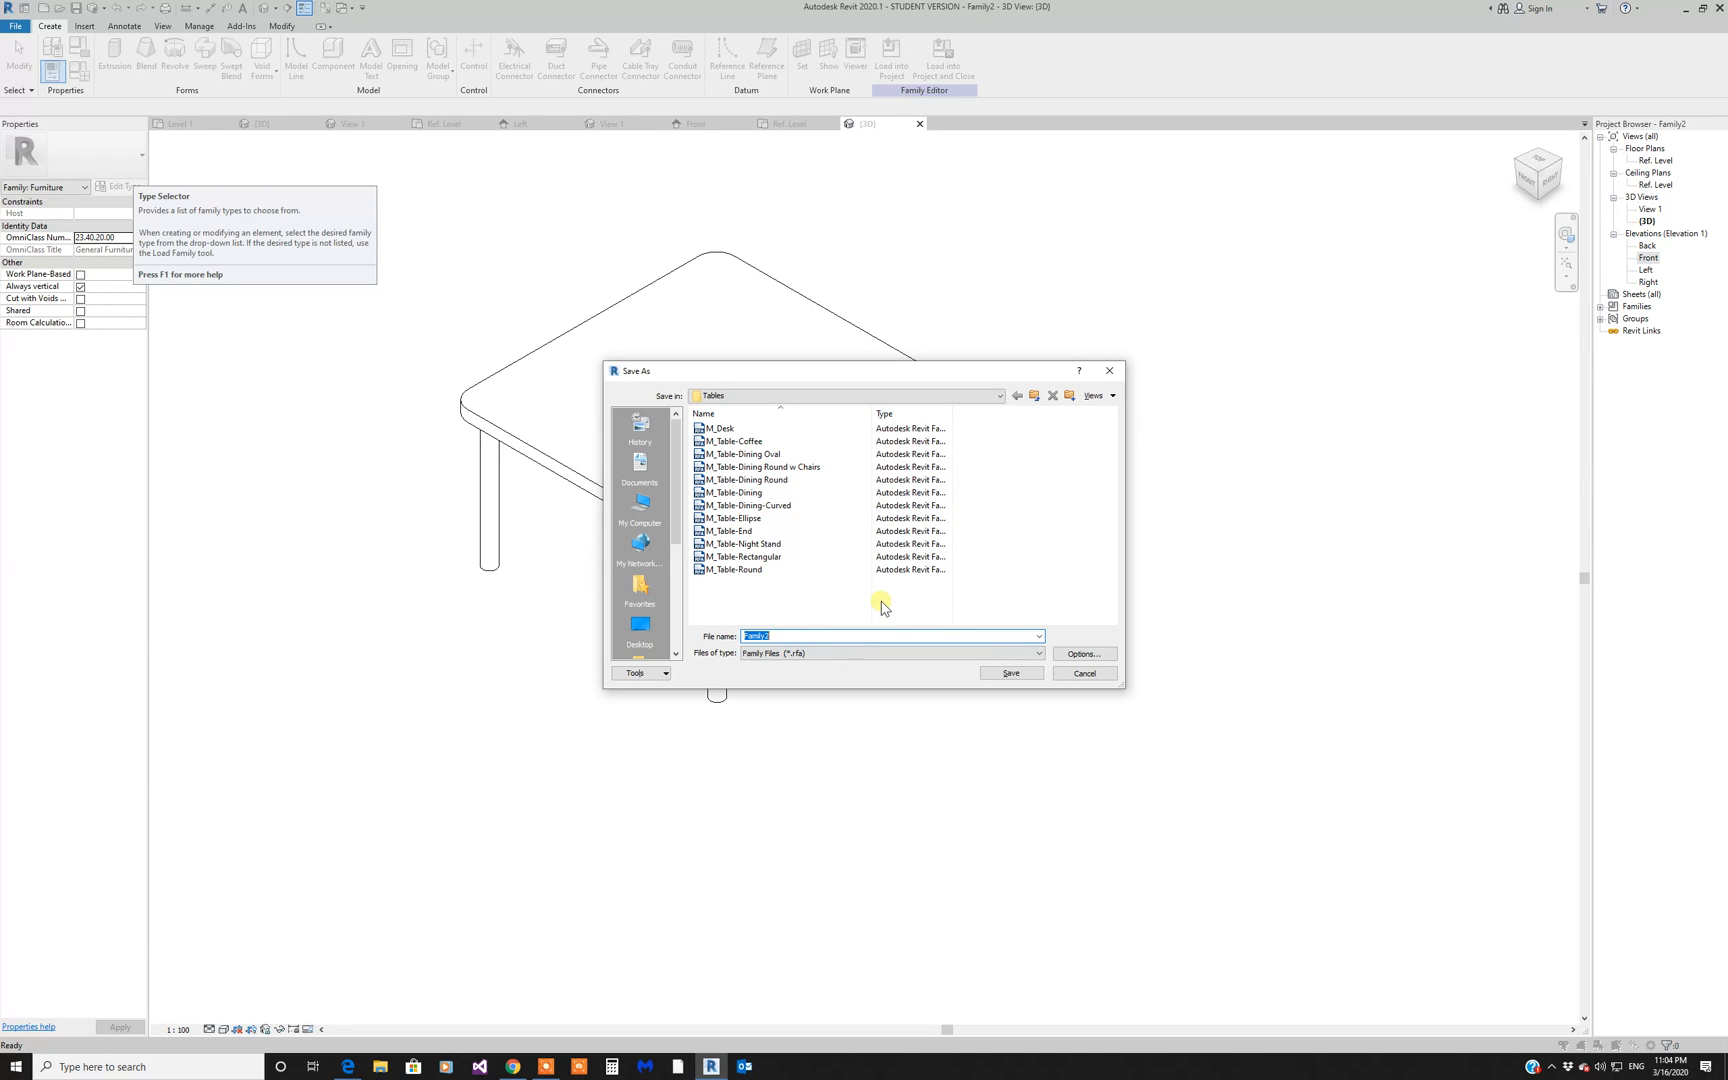
pyautogui.write('M-T')
pyautogui.click(1084, 654)
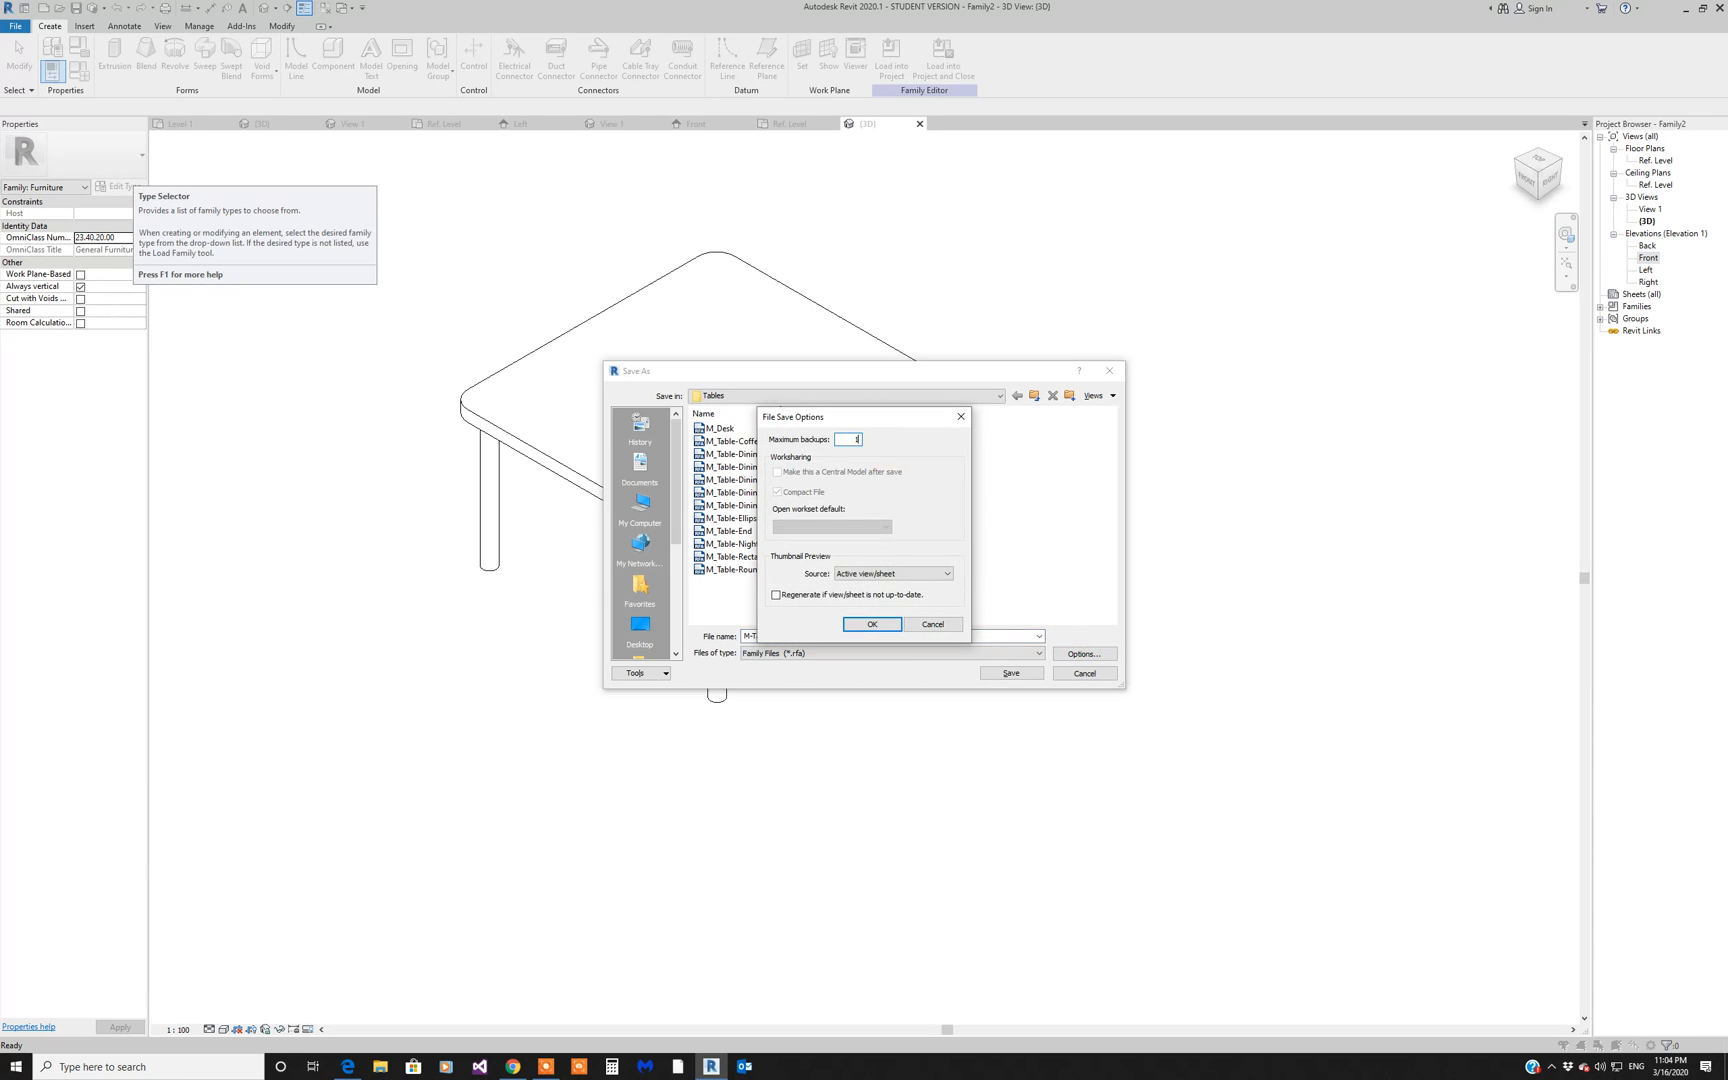
pyautogui.click(872, 624)
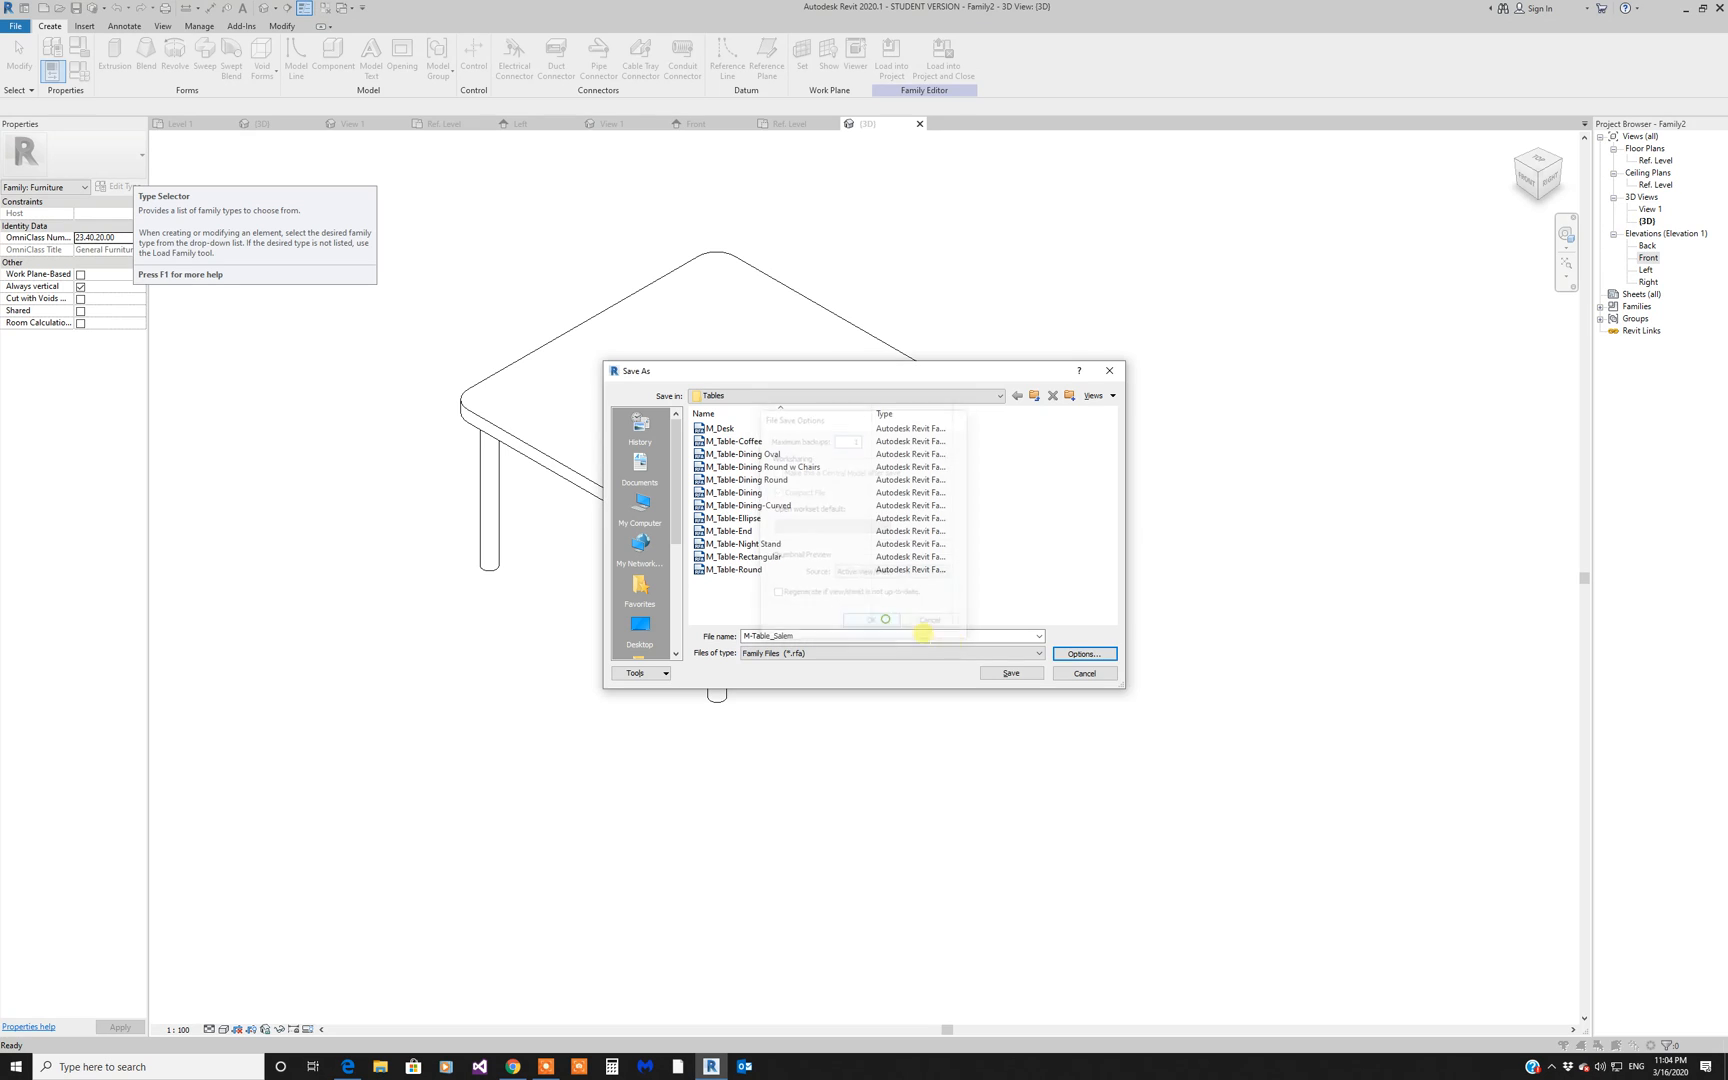
pyautogui.click(1011, 673)
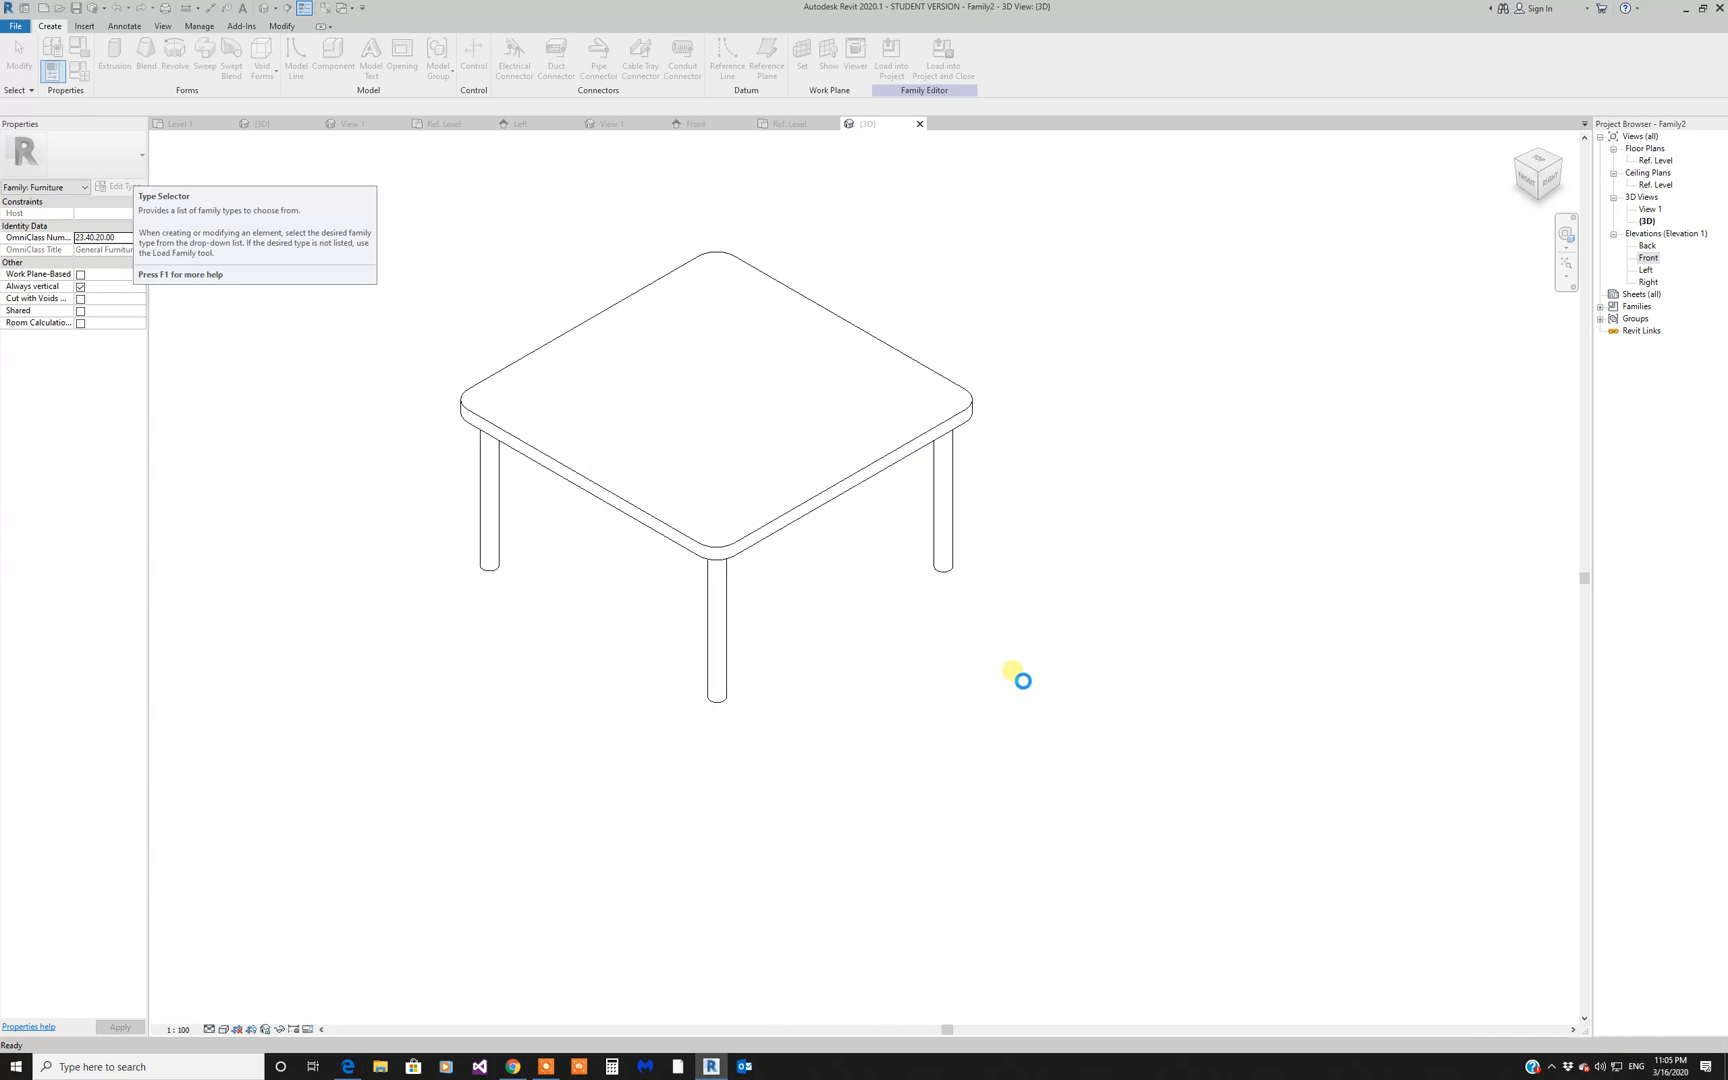
# Step: Load the table family into Project4 and place a 1000x1200 instance on Level 1, above and left of the existing rectangular tables
pyautogui.click(890, 72)
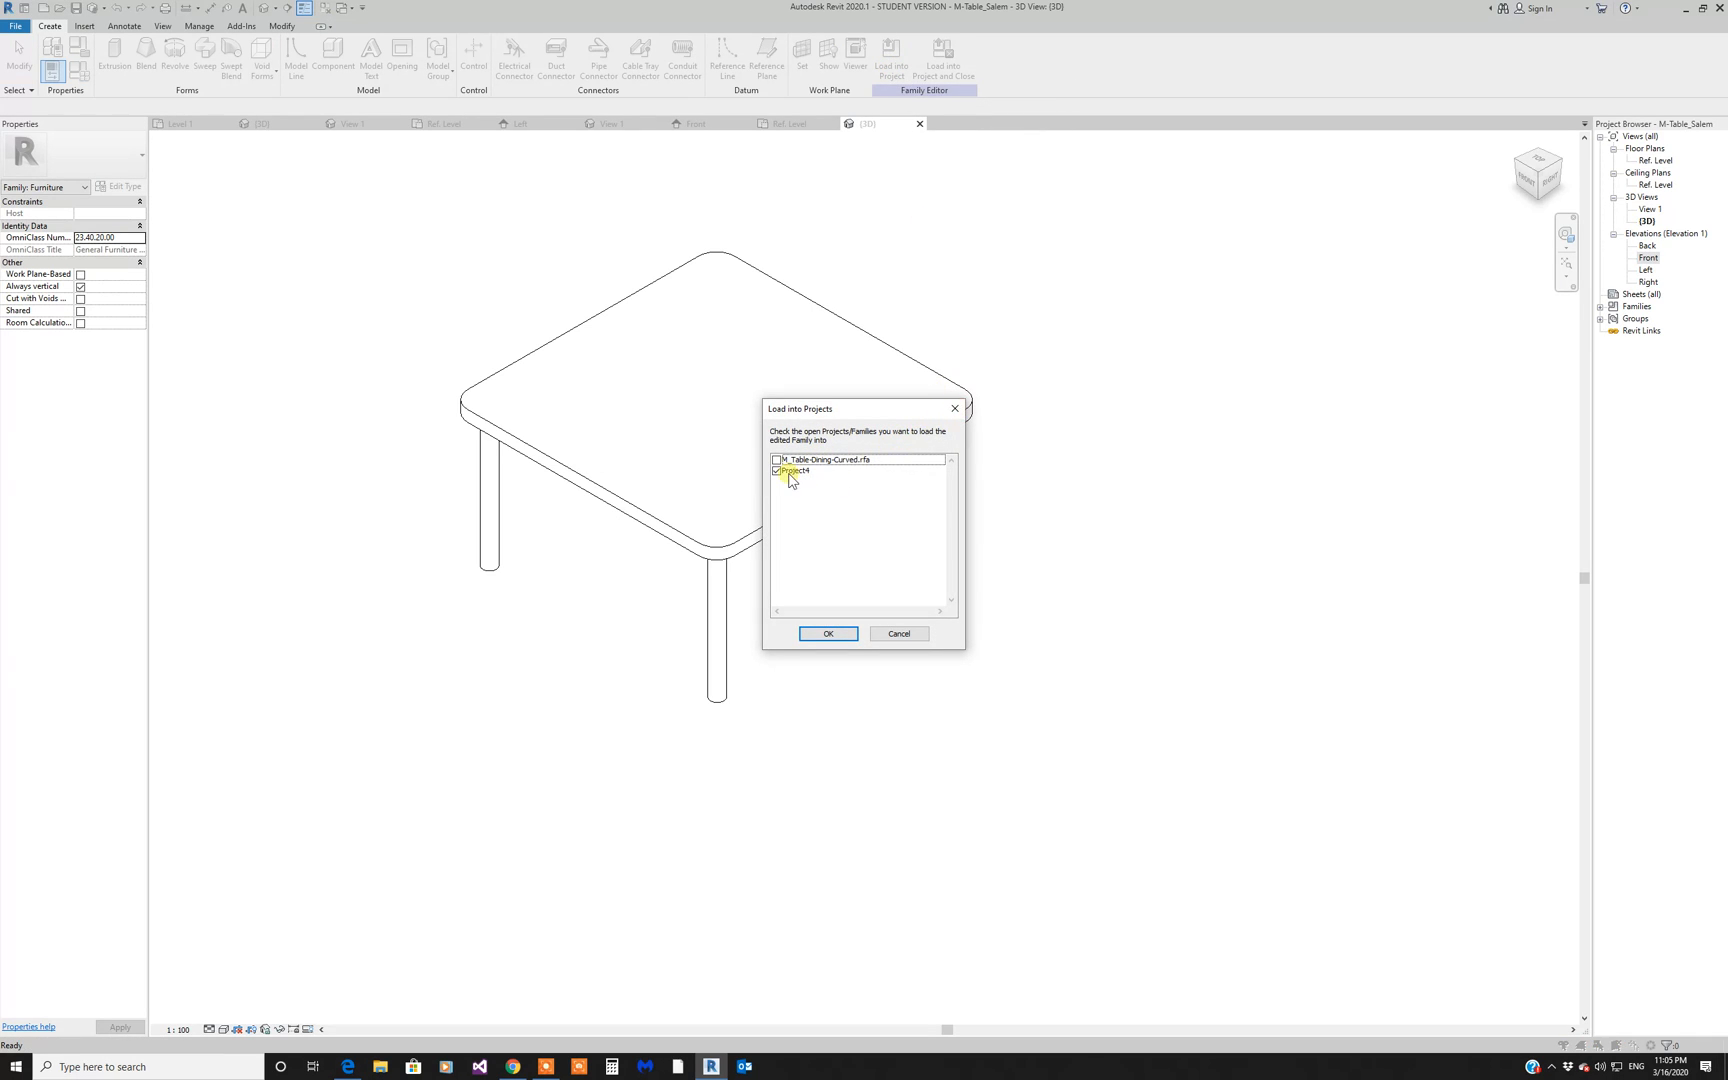
pyautogui.click(828, 632)
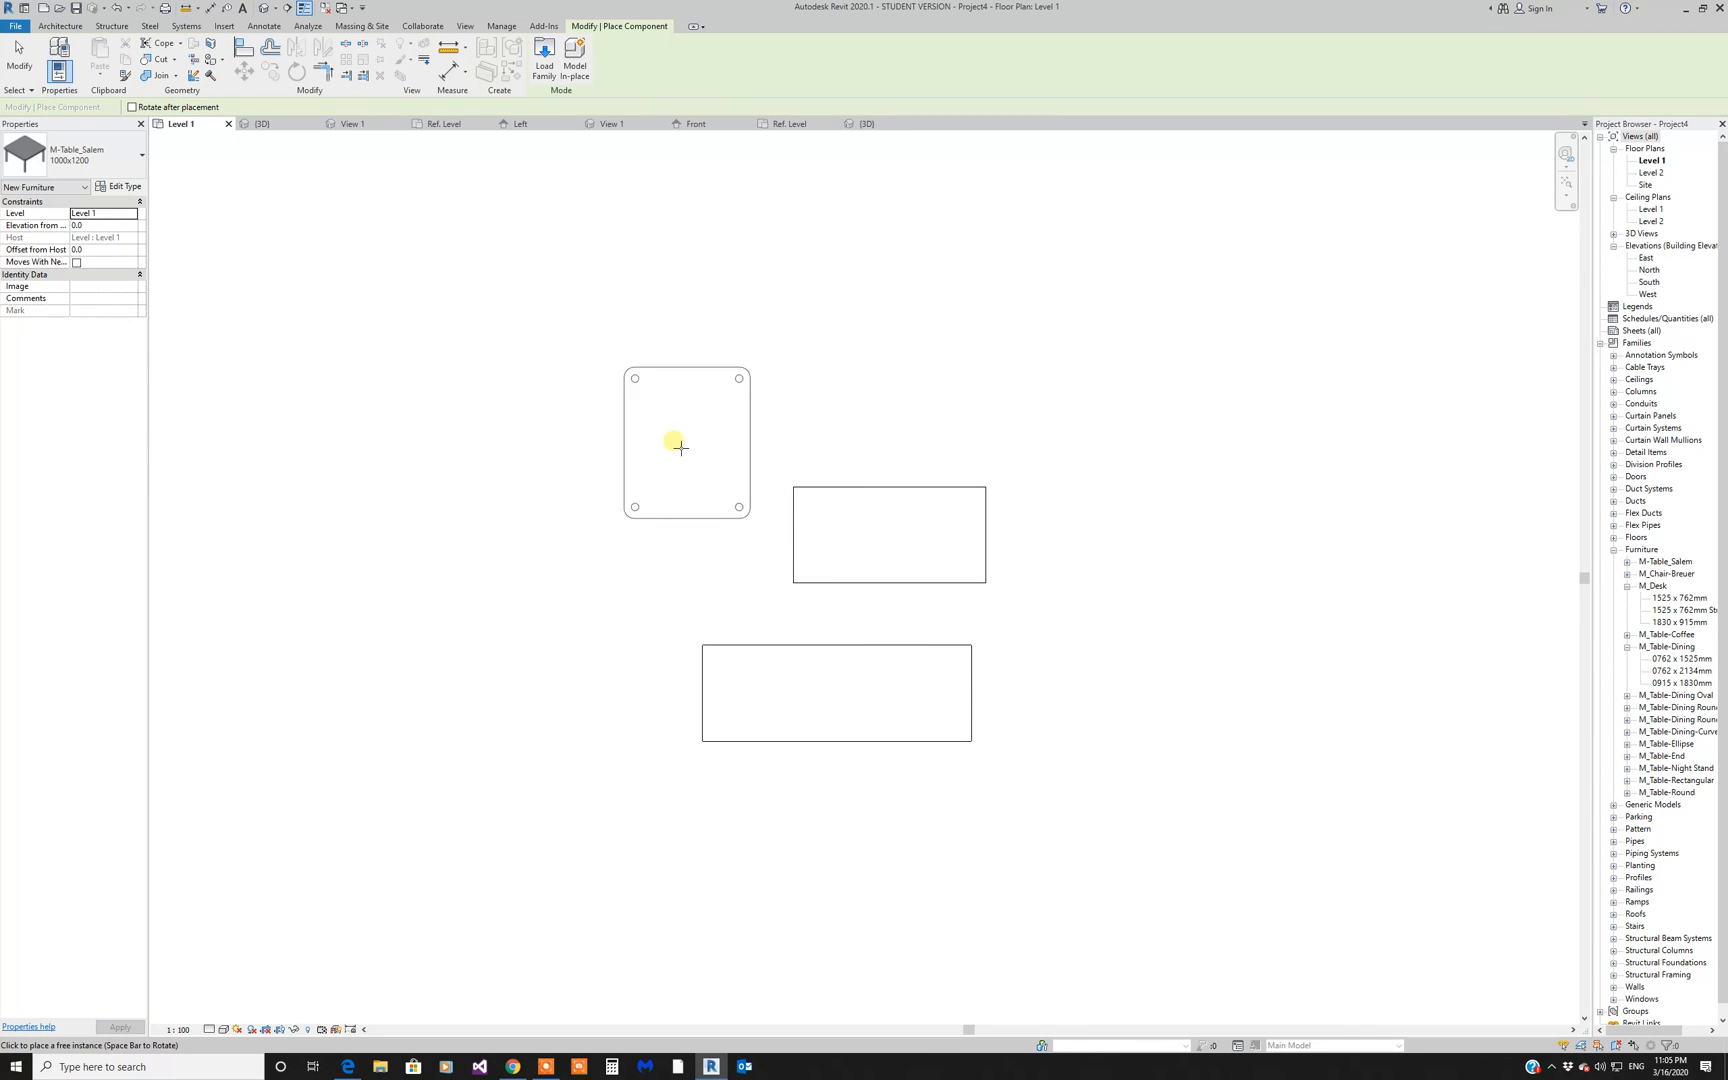
pyautogui.click(630, 447)
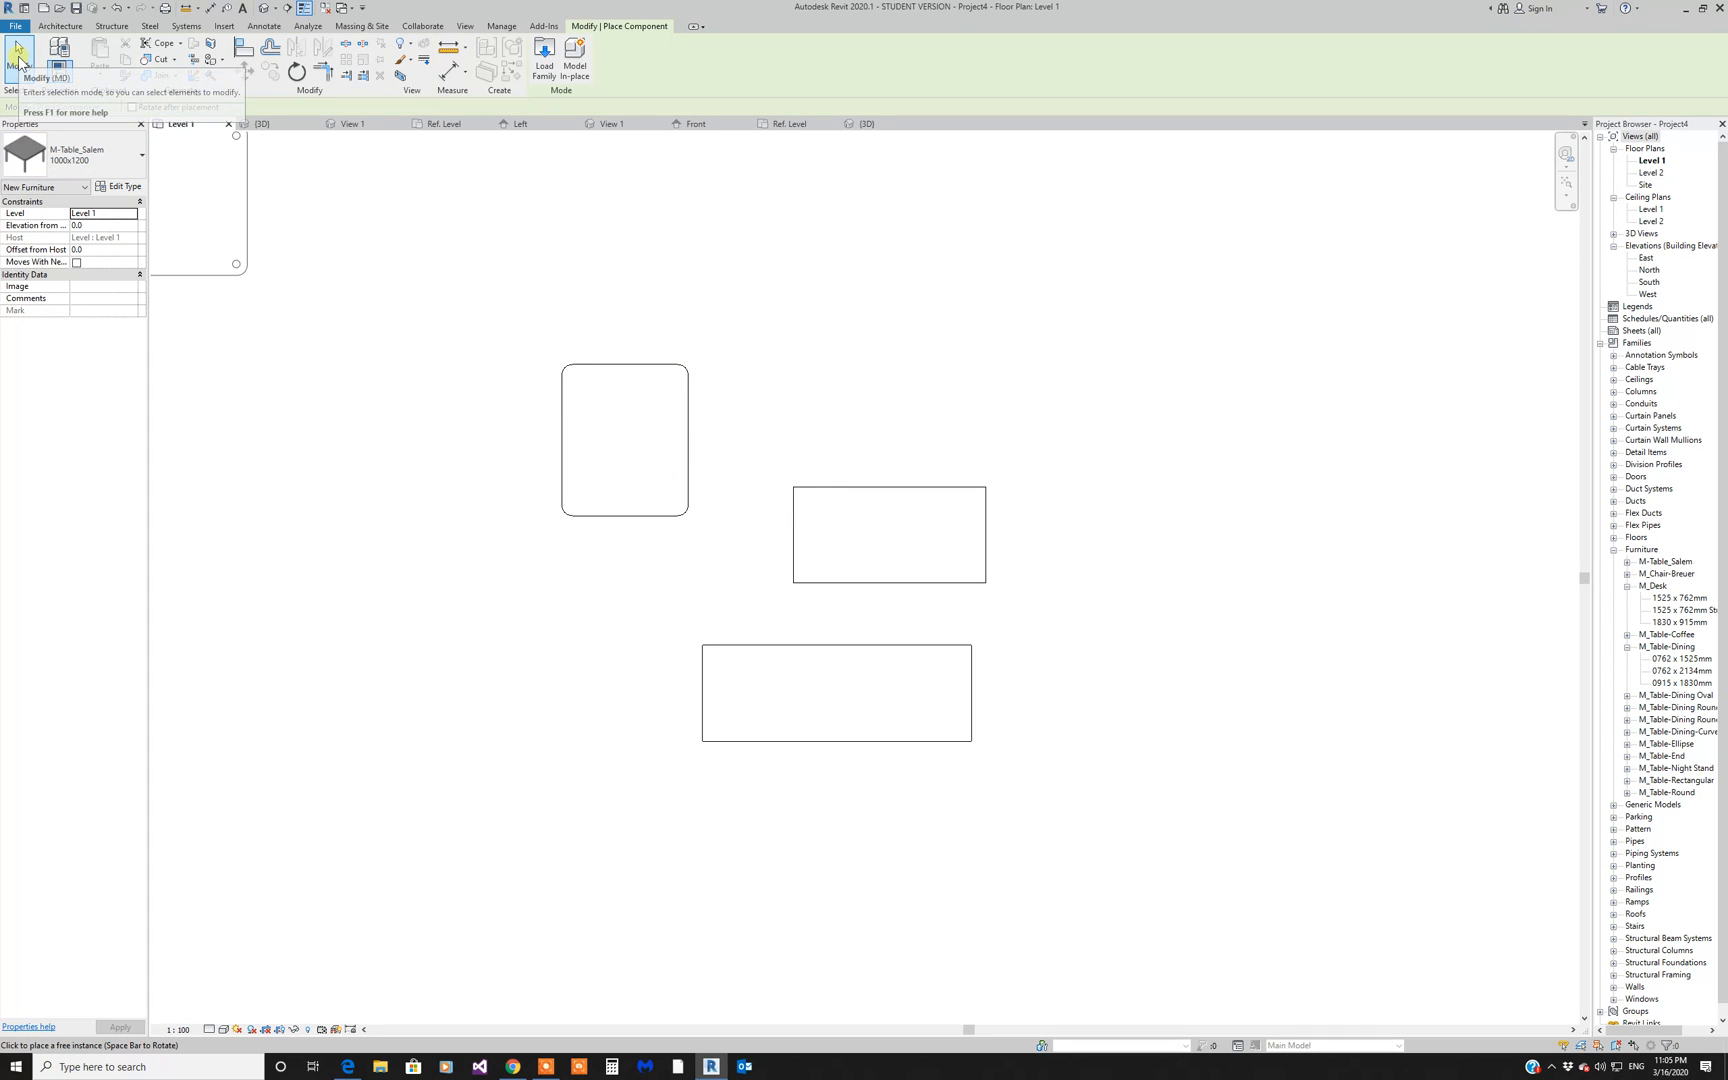
# Step: Place a 1200x1200 instance of the table to the upper right of the first one on Level 1
pyautogui.click(126, 165)
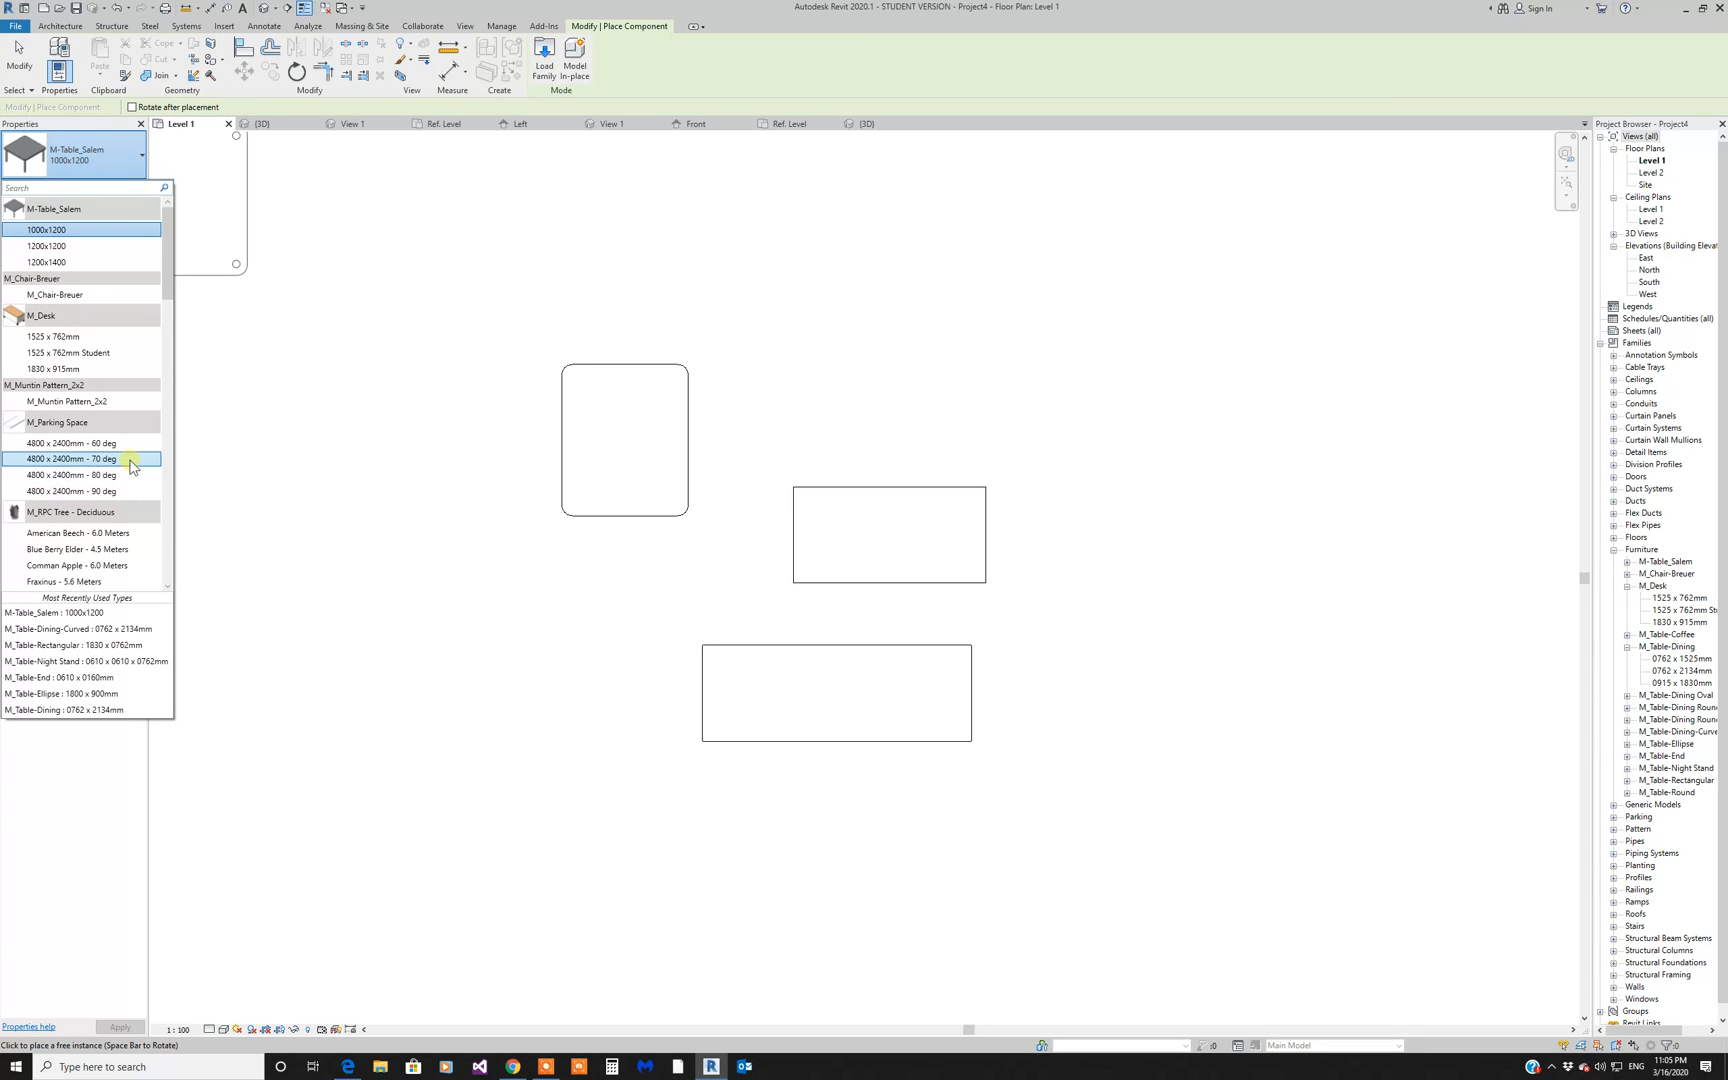
pyautogui.click(78, 248)
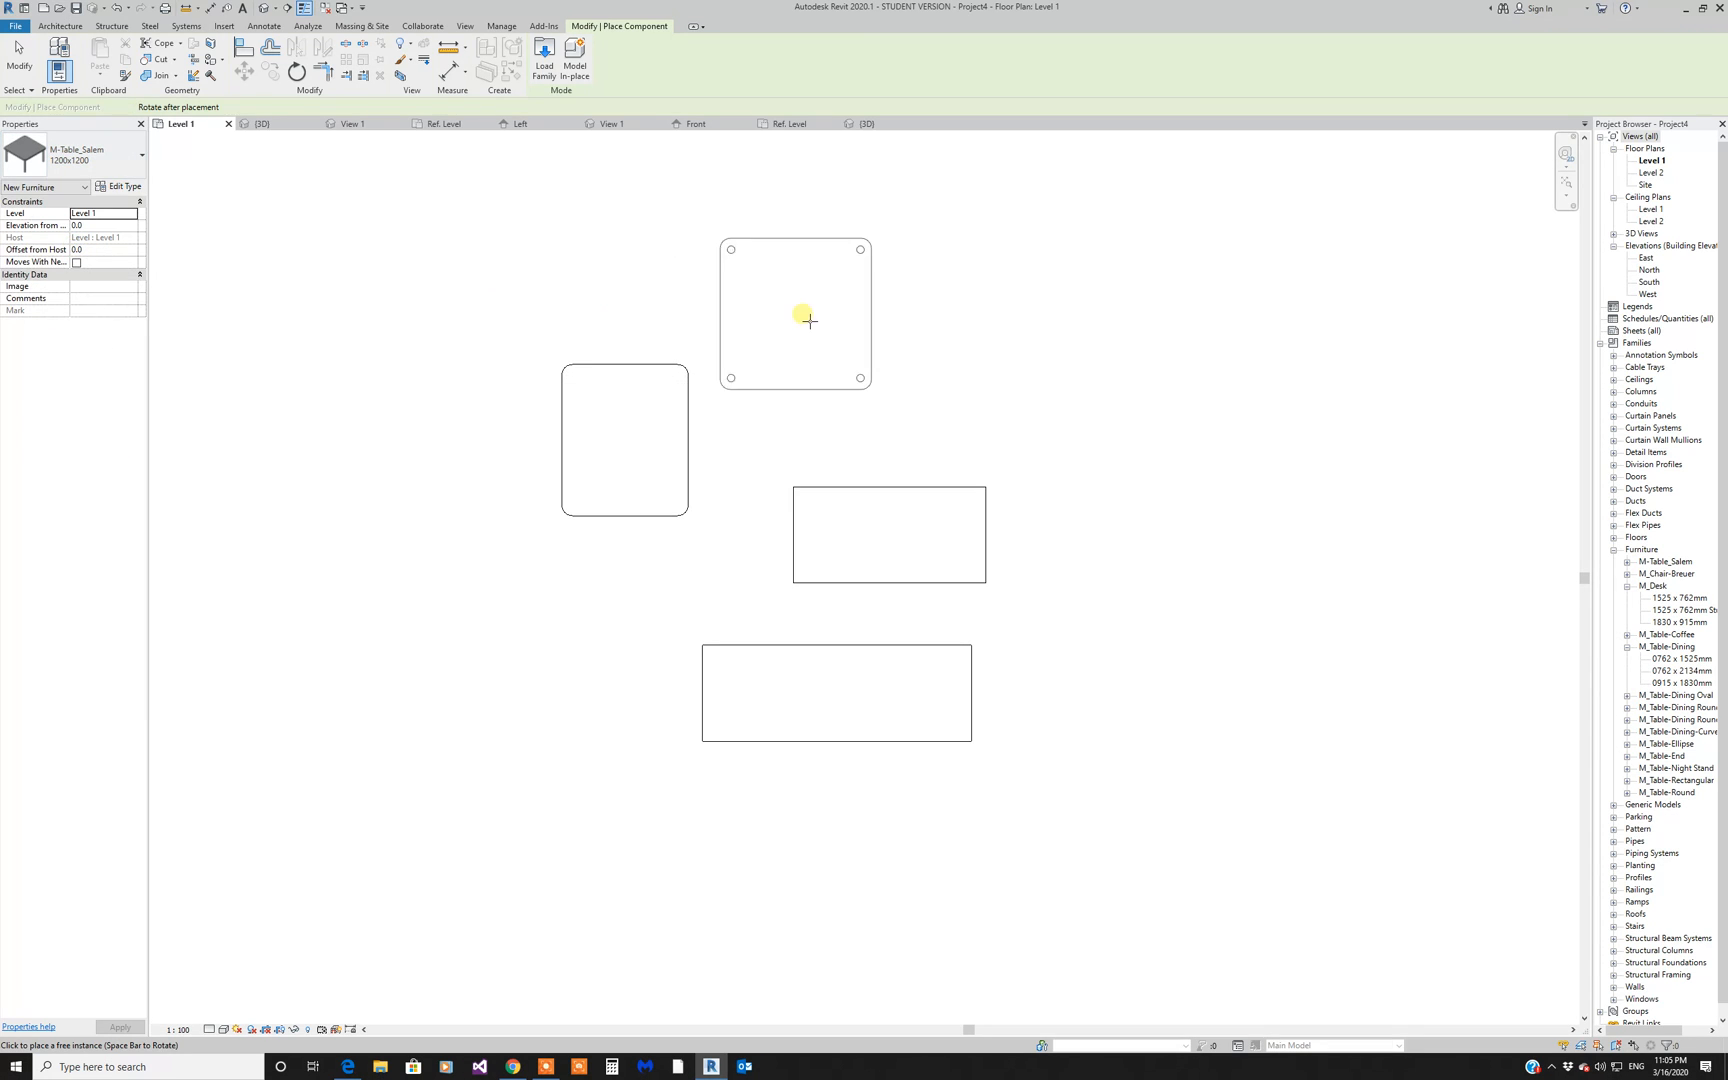
pyautogui.click(821, 313)
# Step: Place another 1000x1200 instance of the table on Level 1, just right of the 1200x1200 one, and end placement
pyautogui.click(134, 168)
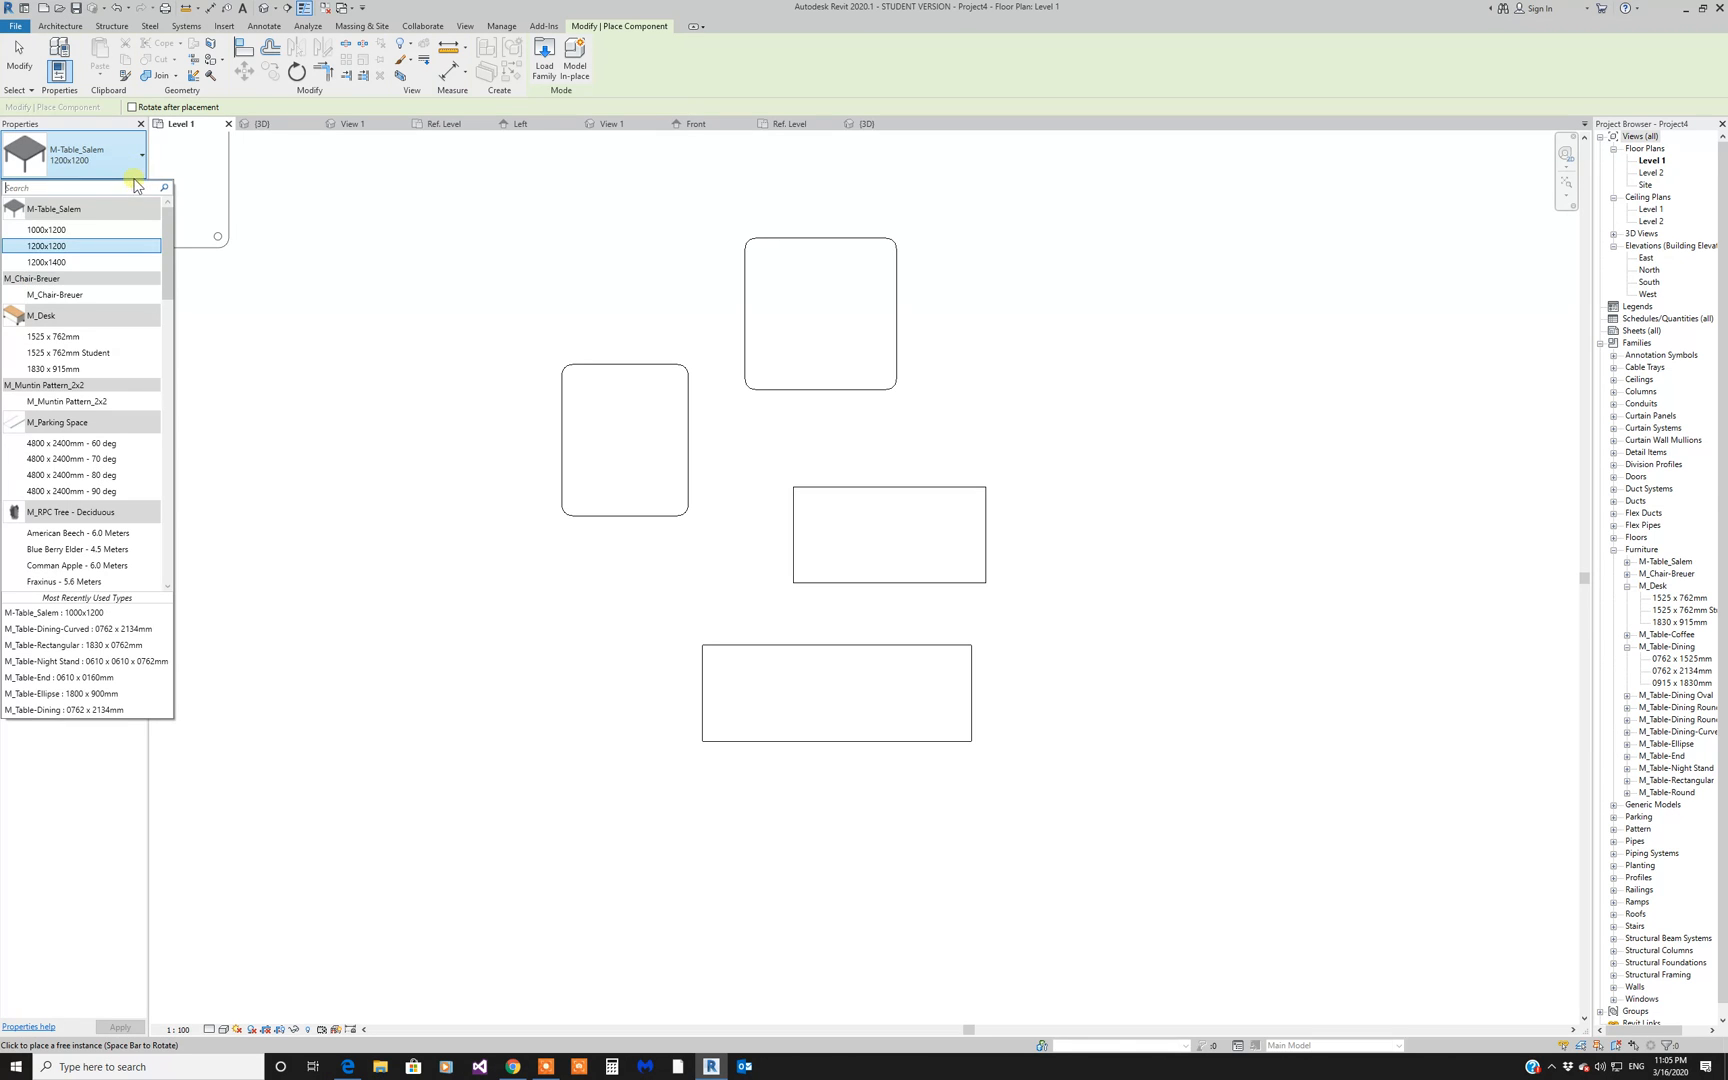
pyautogui.click(95, 230)
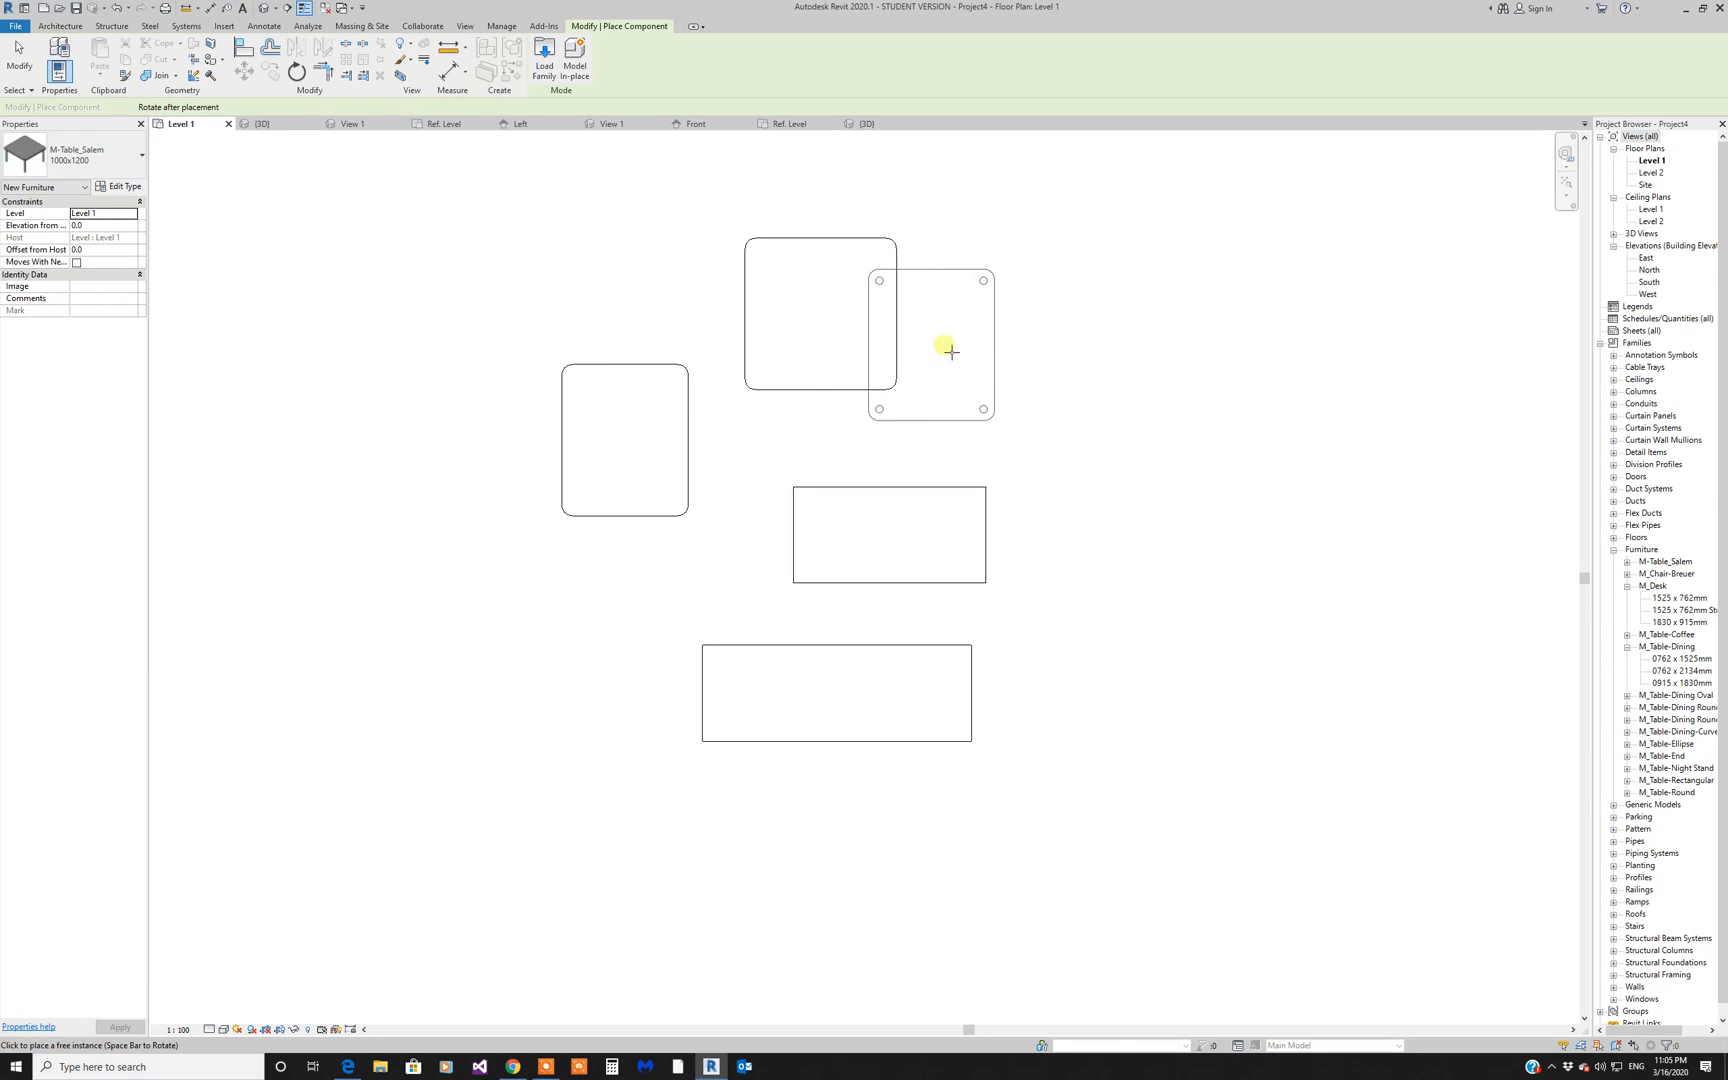
pyautogui.click(1004, 341)
pyautogui.click(19, 55)
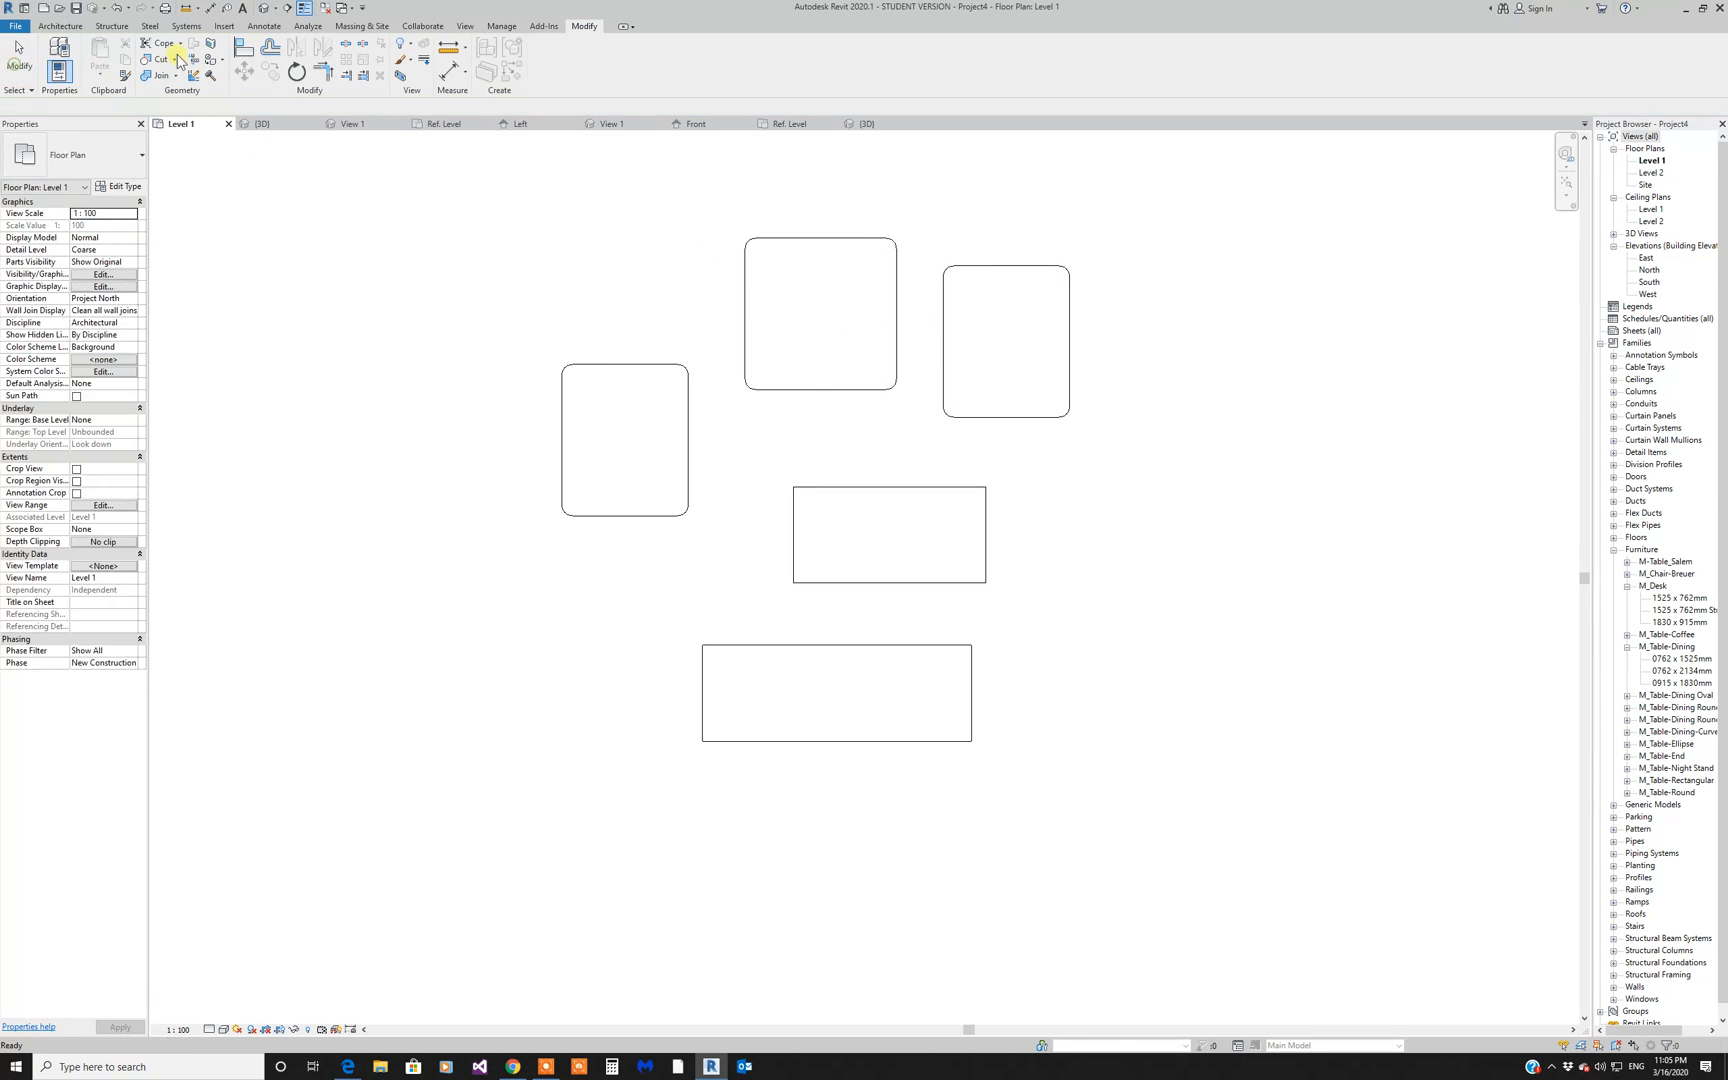
# Step: In the 3D view, set the base material of the 1000x1200 table type to Birch
pyautogui.click(283, 10)
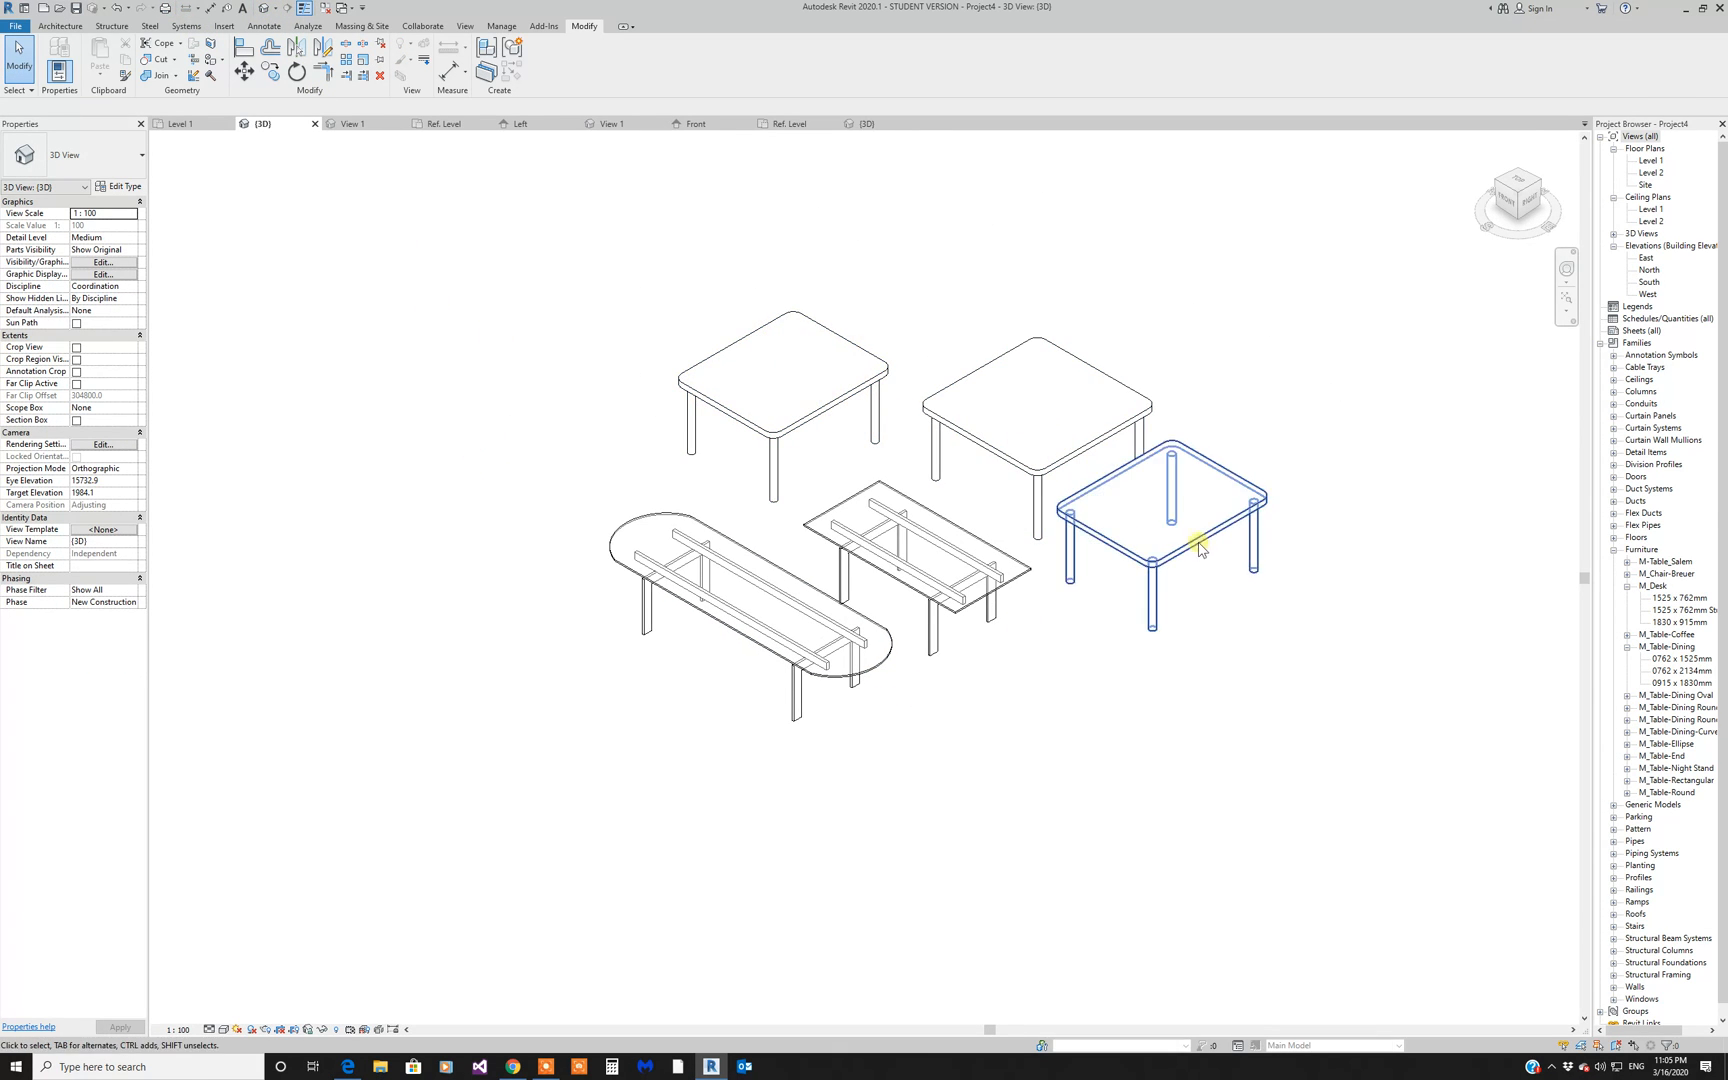
pyautogui.click(820, 410)
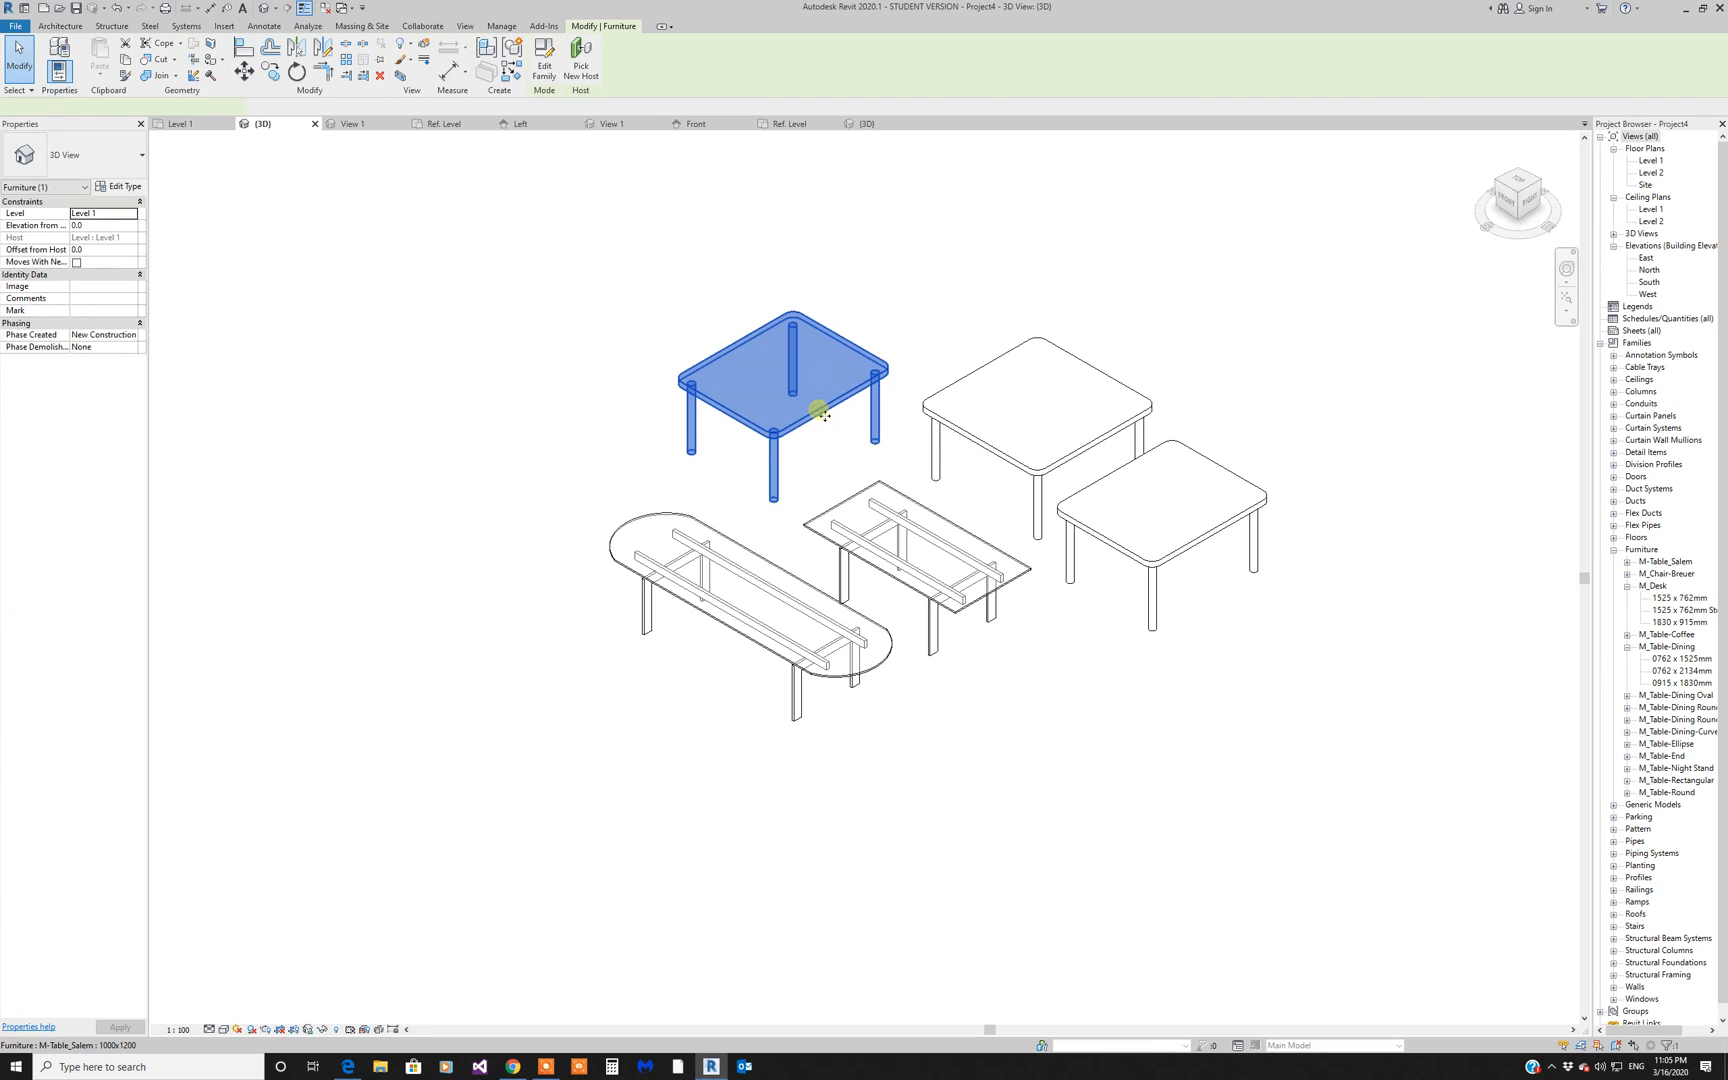
pyautogui.click(120, 186)
pyautogui.moveTo(920, 333); pyautogui.dragTo(1305, 319)
pyautogui.click(1305, 473)
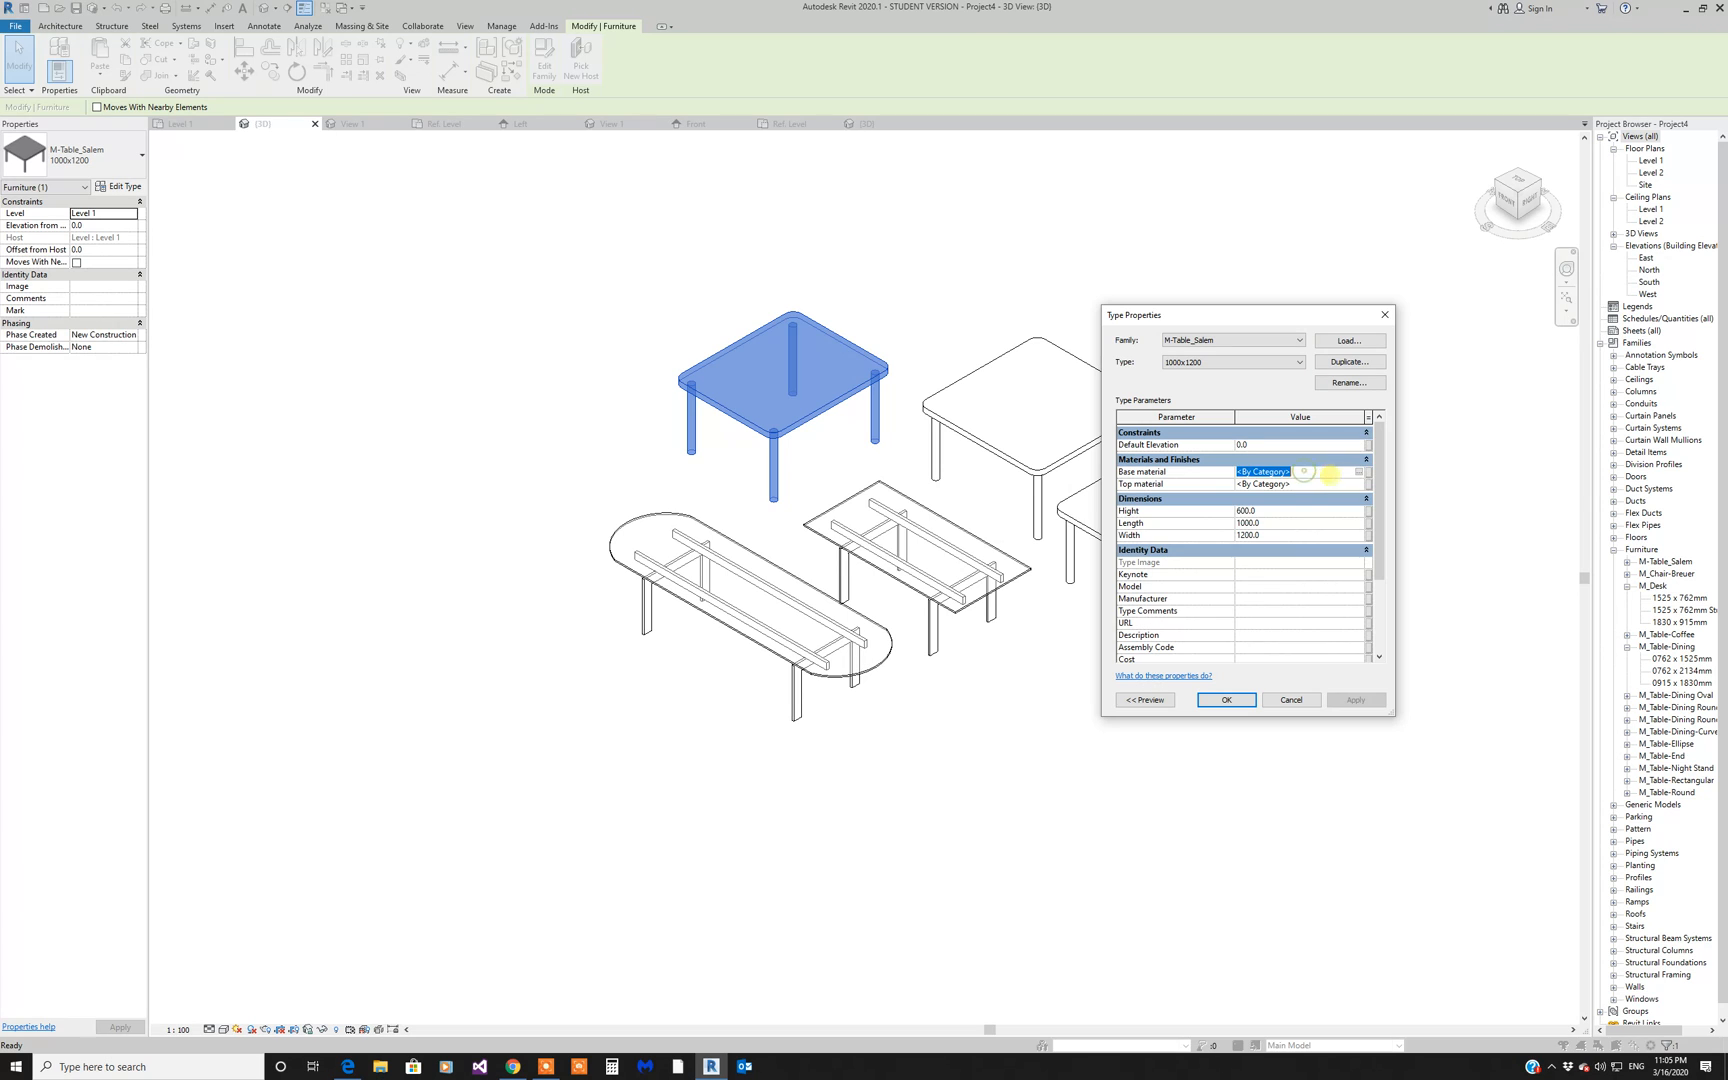
pyautogui.click(1359, 472)
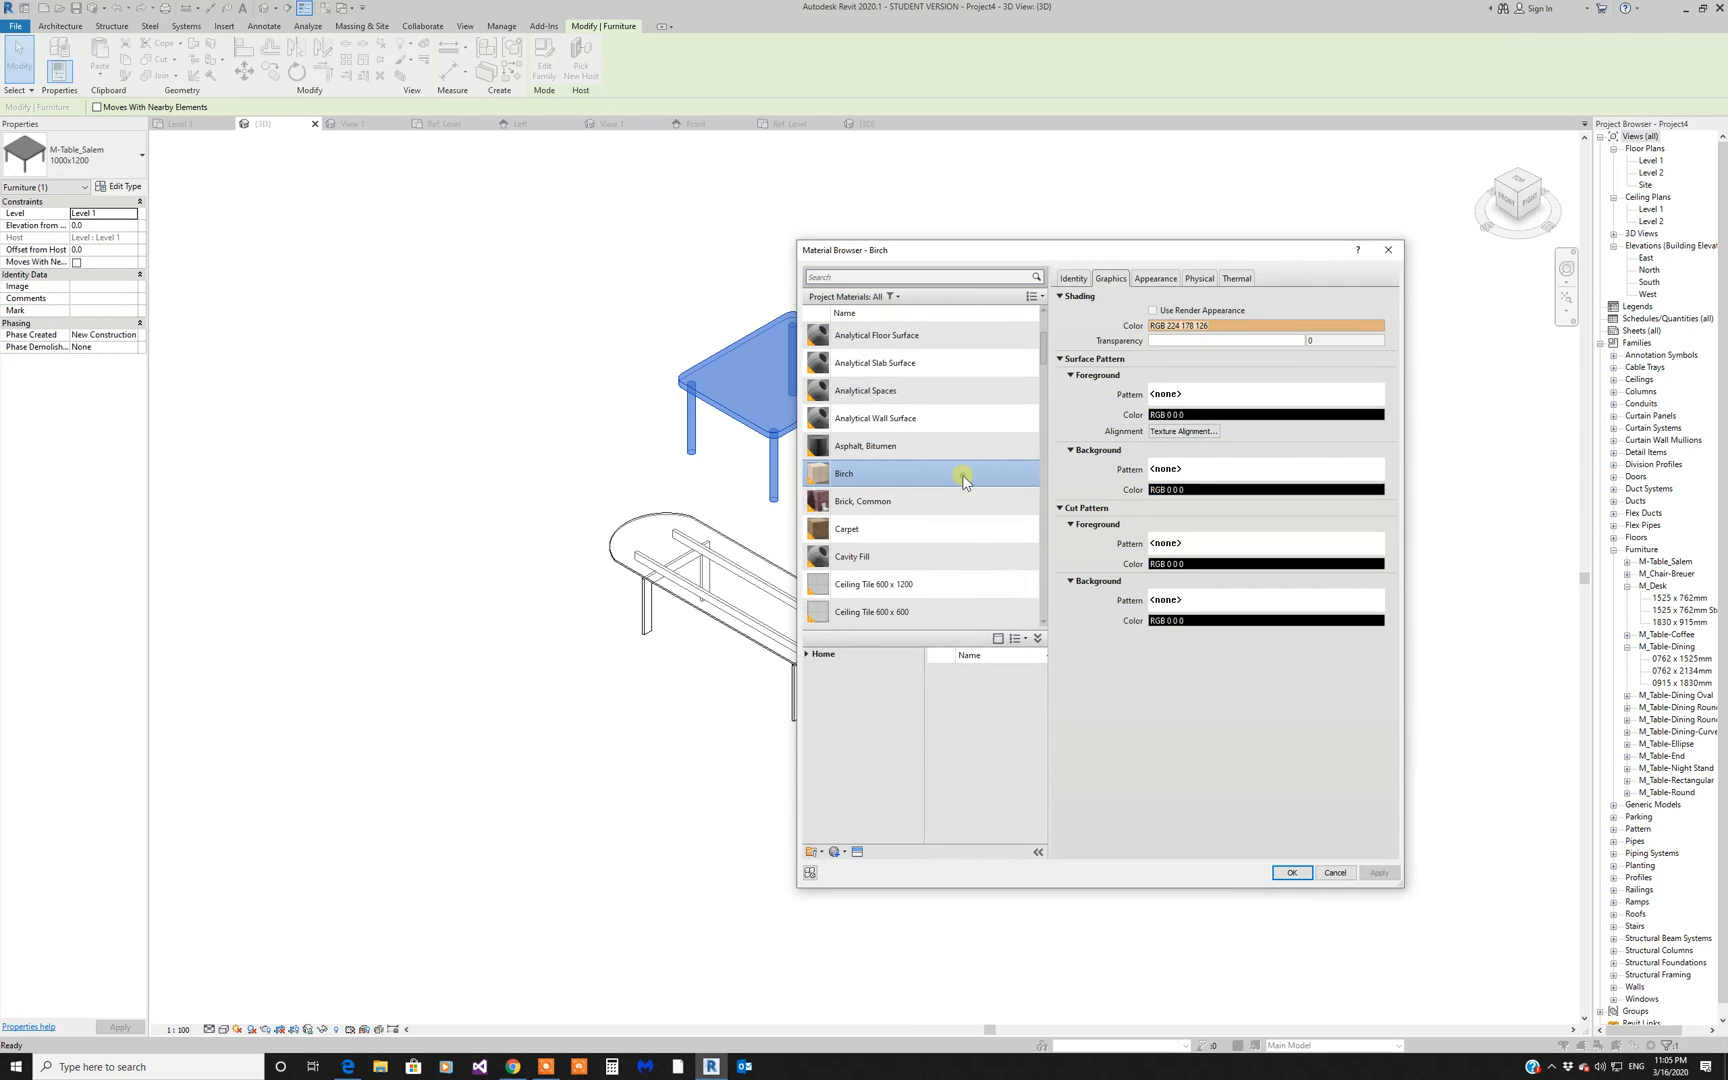
pyautogui.click(1291, 872)
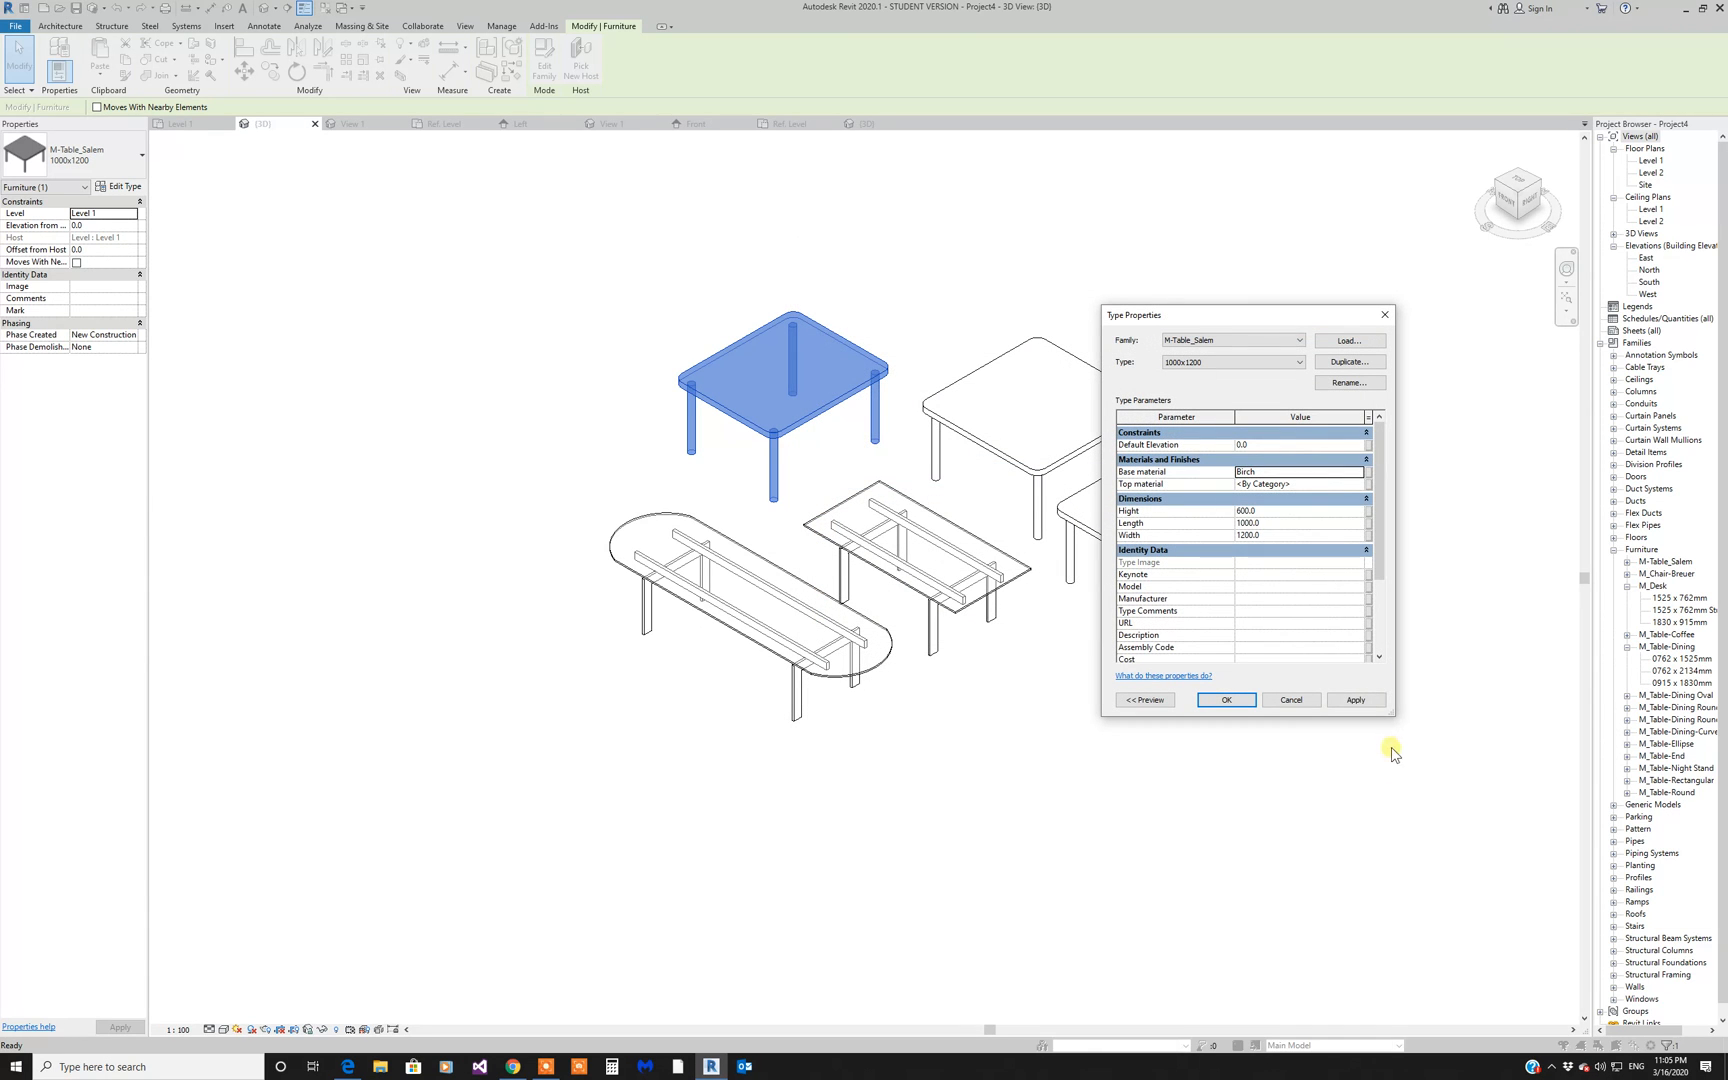
# Step: Set the type's top material to Laminate, Ivory, Matte, accept the type properties, and display the 3D view in the Realistic visual style
pyautogui.click(1305, 484)
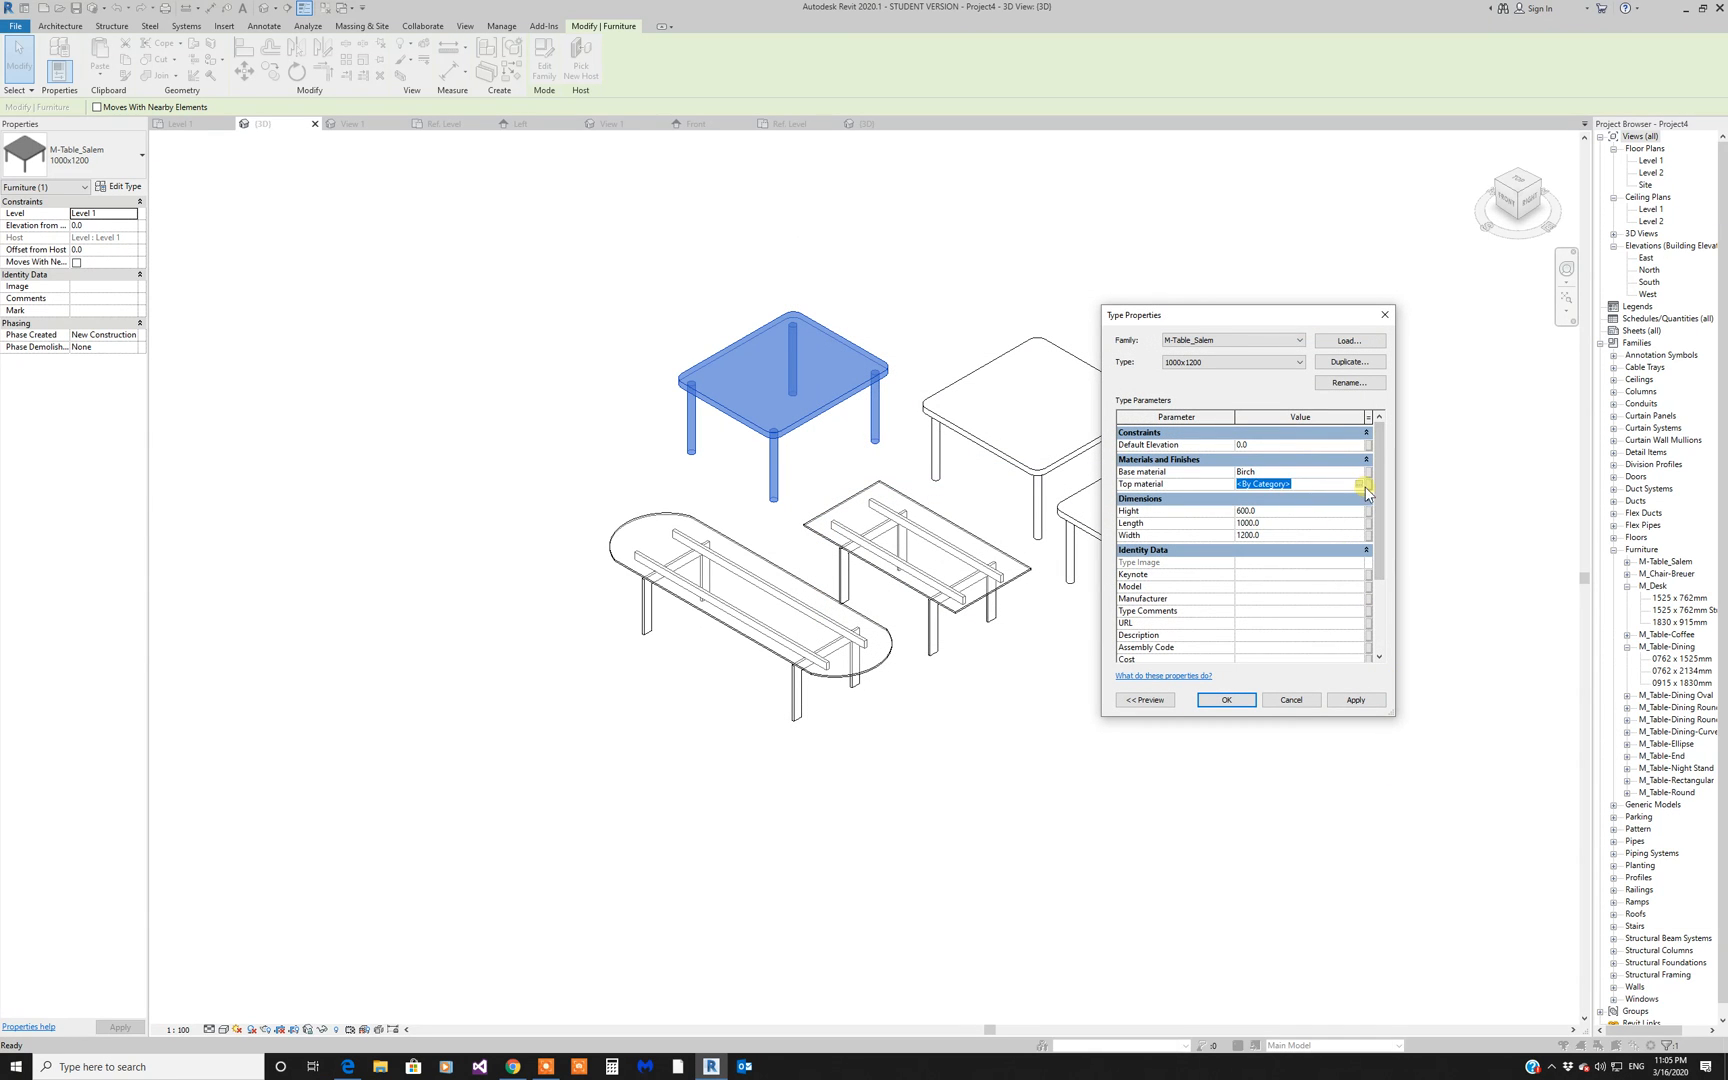
pyautogui.click(1359, 484)
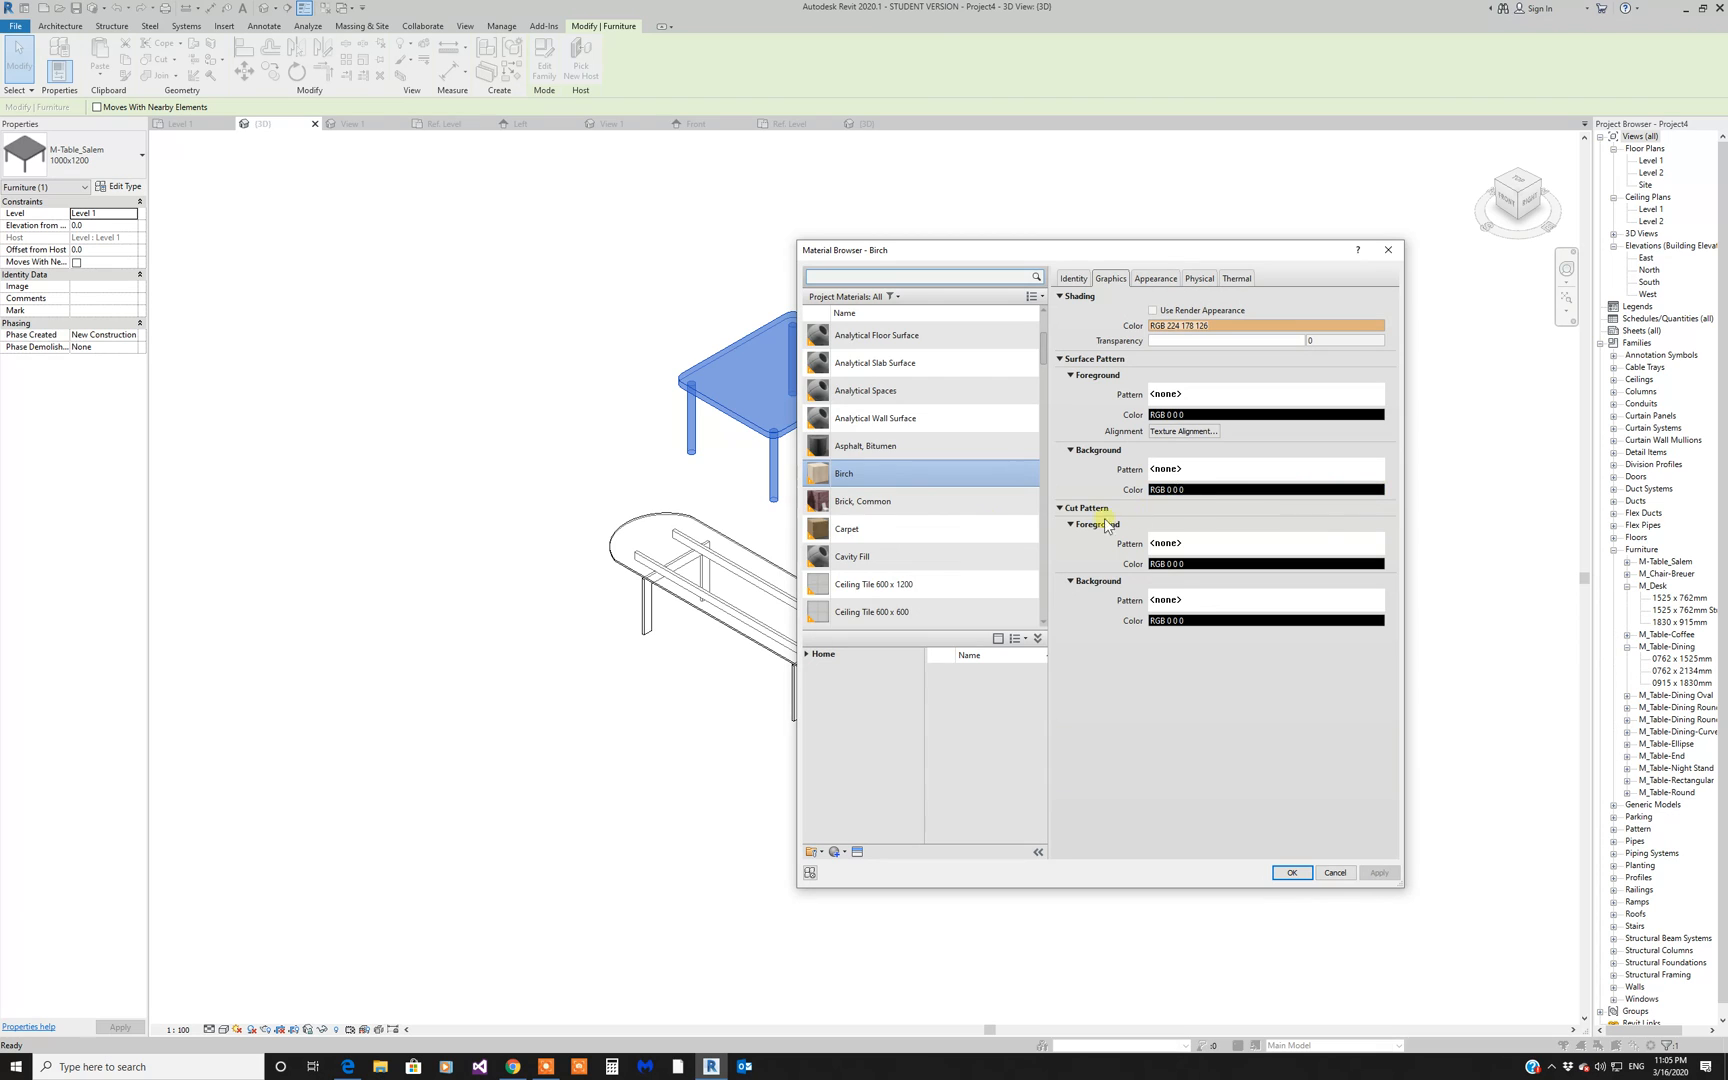
pyautogui.scroll(-6, 925, 527)
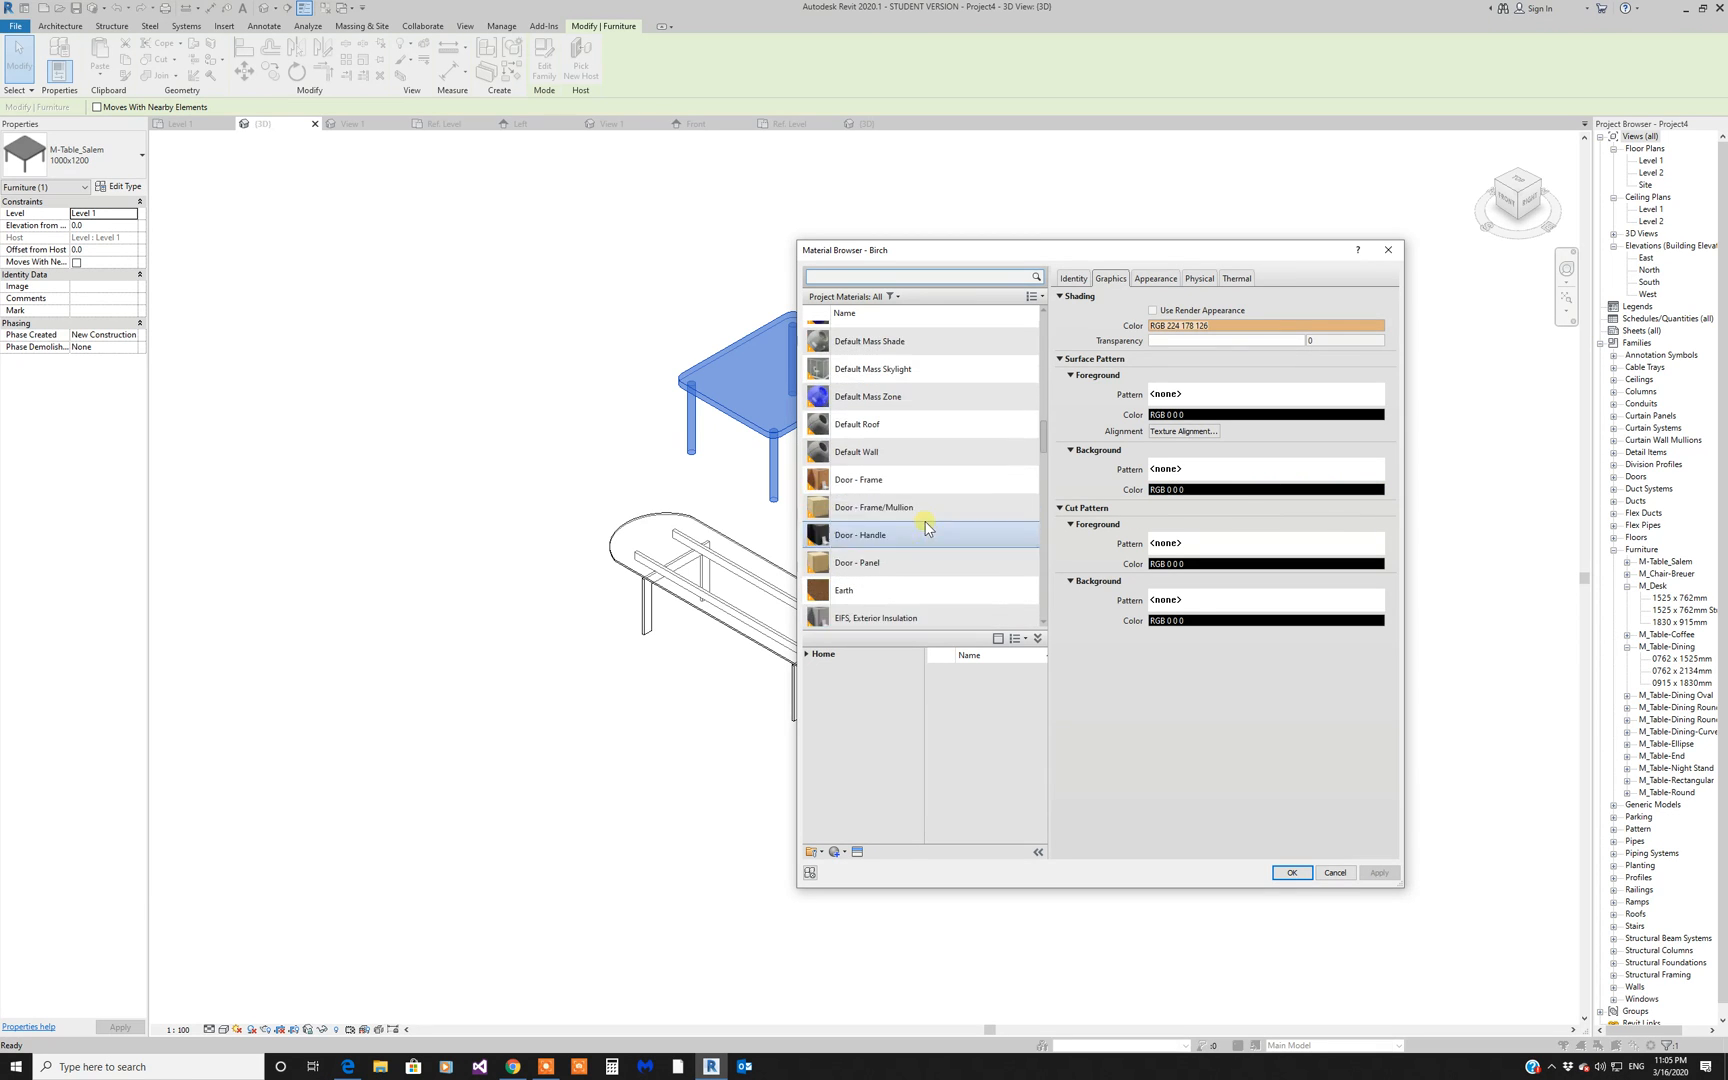
pyautogui.scroll(-3, 925, 527)
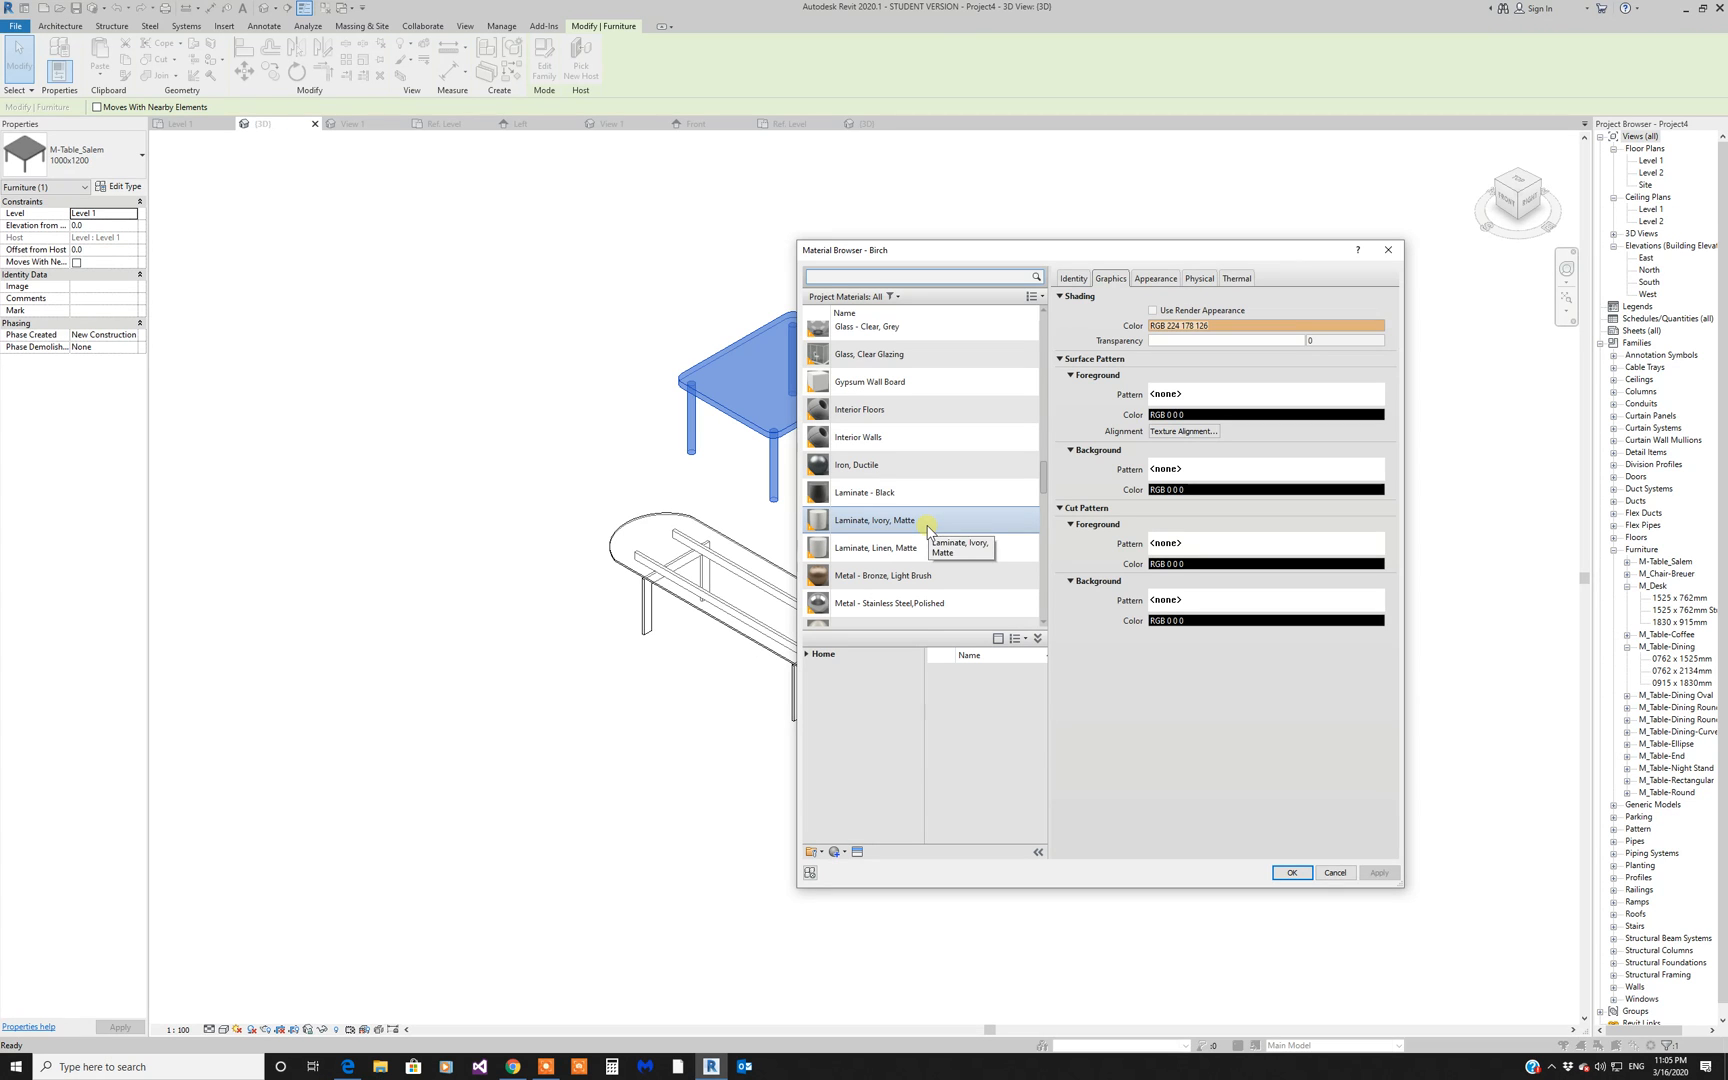
pyautogui.click(928, 530)
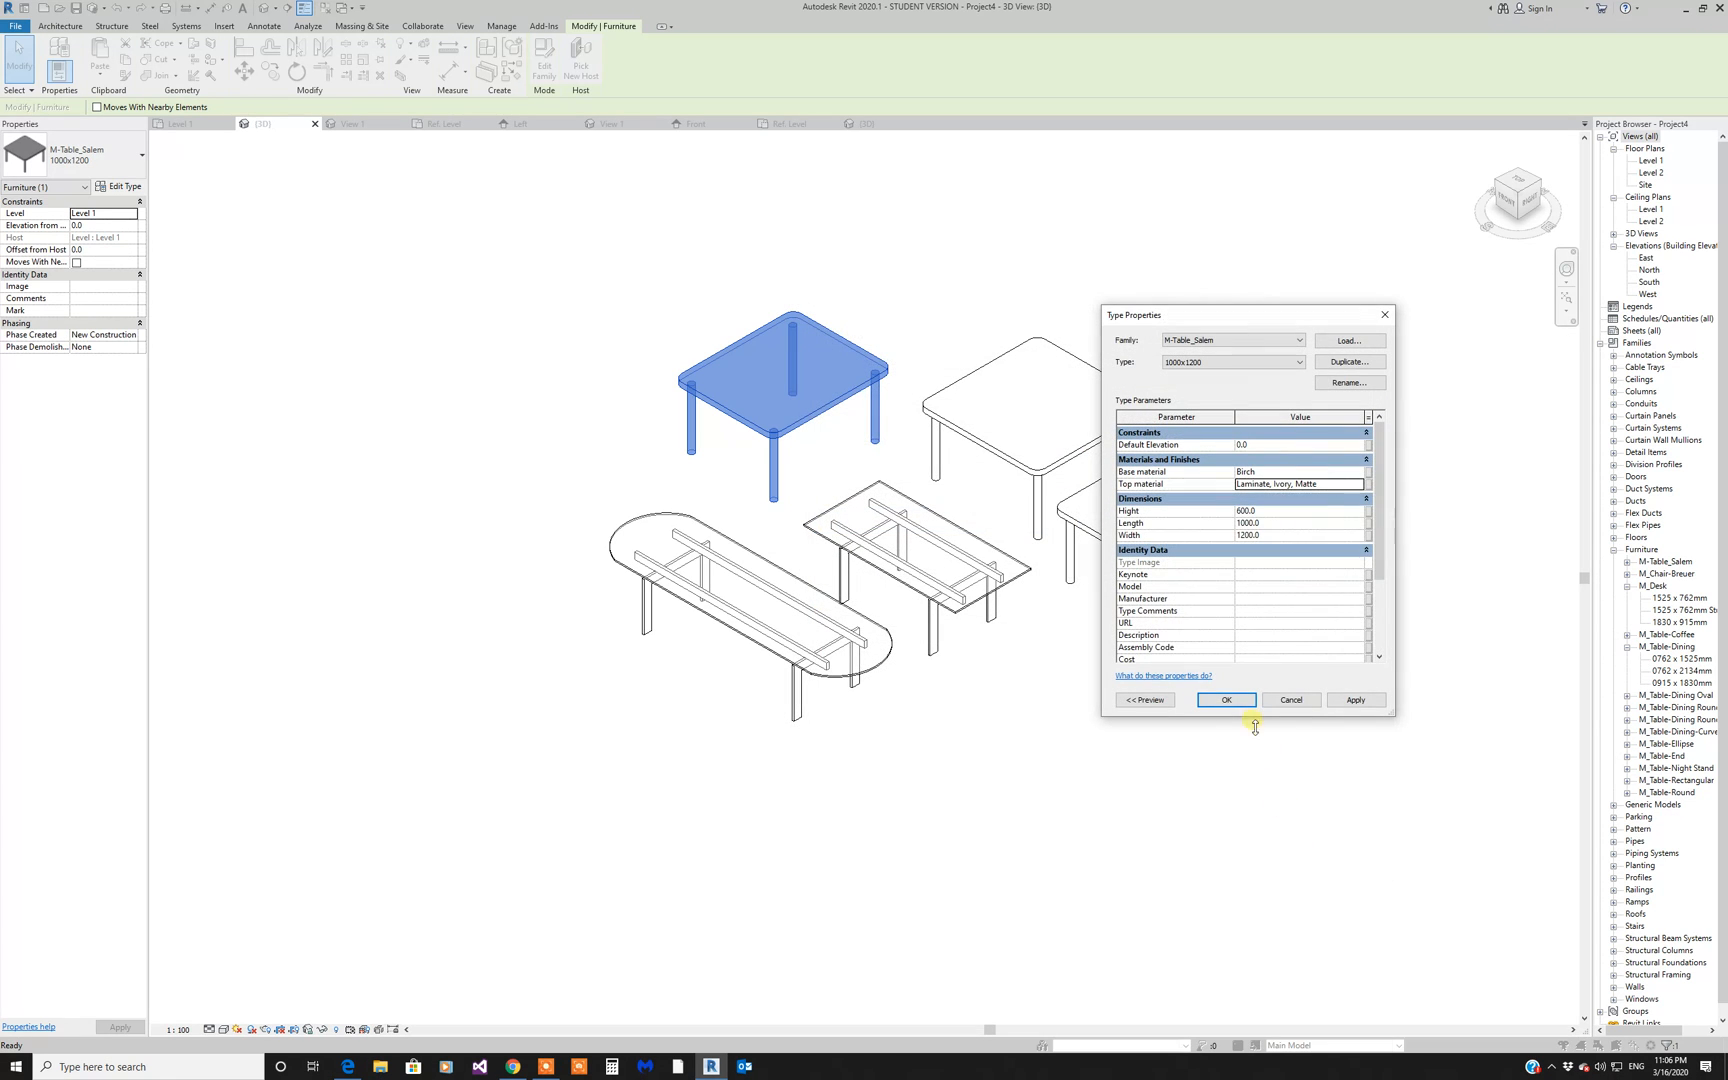
pyautogui.click(1228, 700)
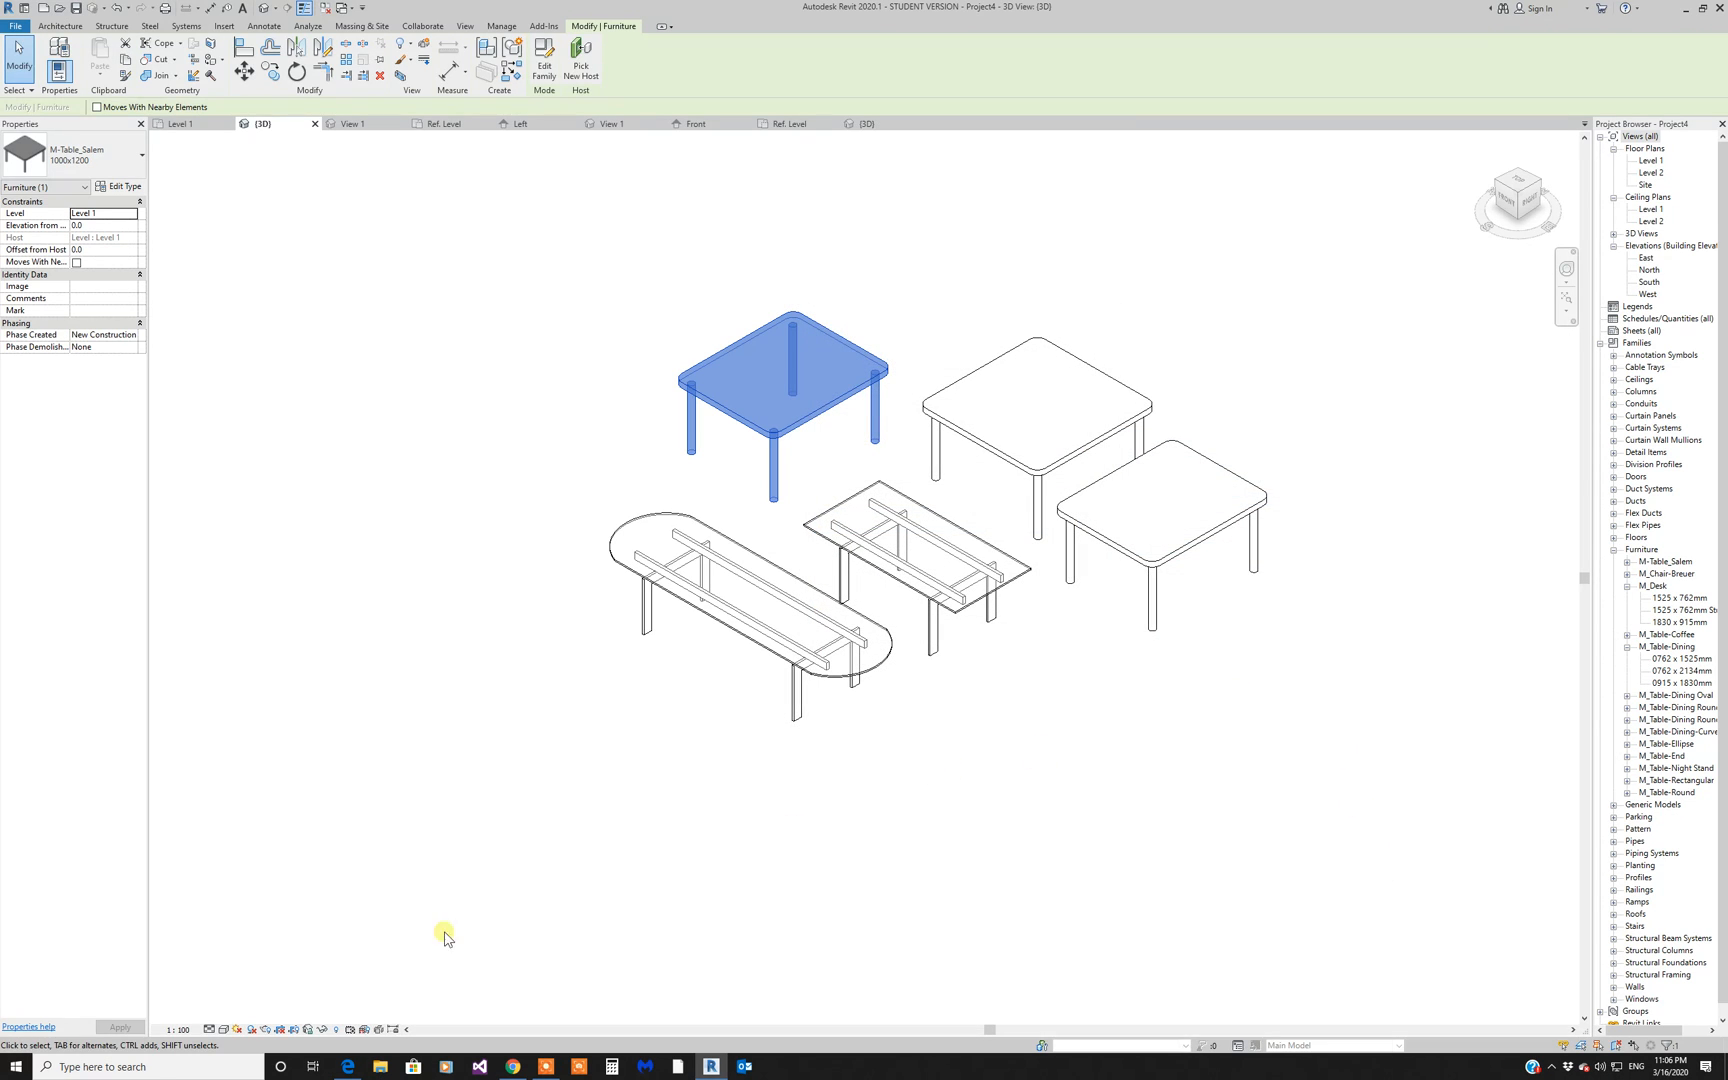
pyautogui.click(224, 1029)
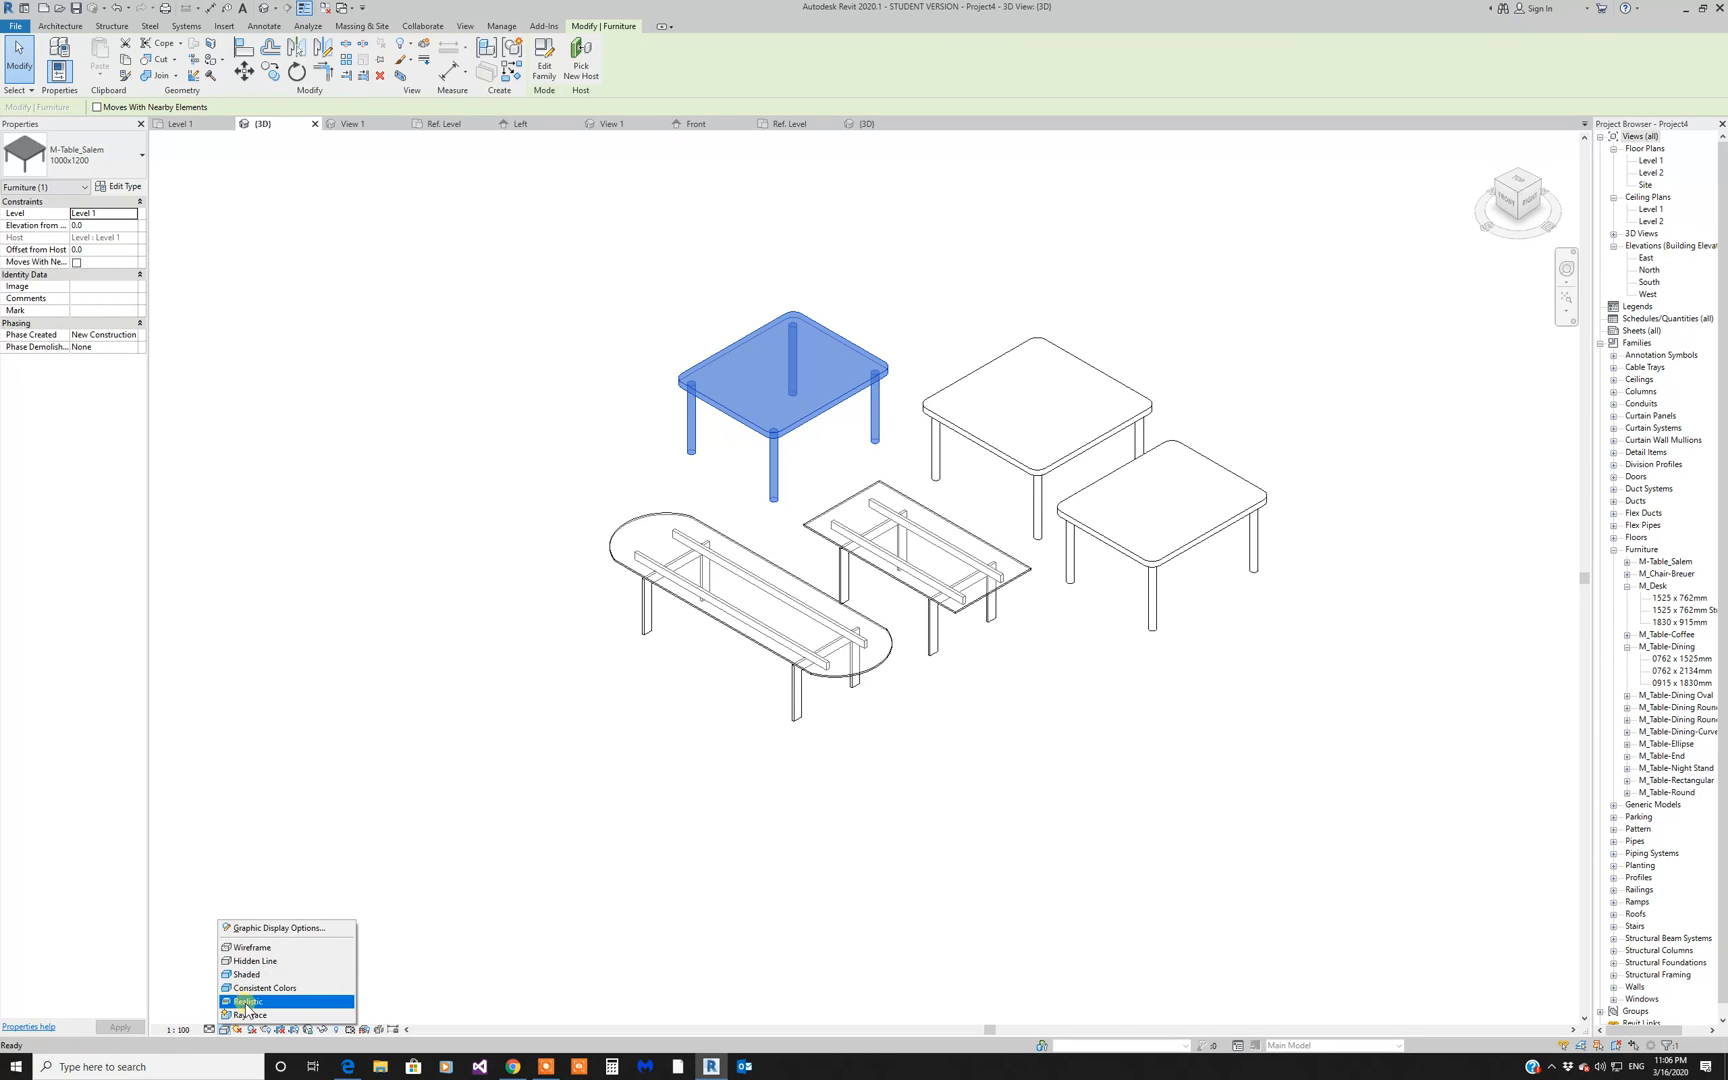
pyautogui.click(240, 1000)
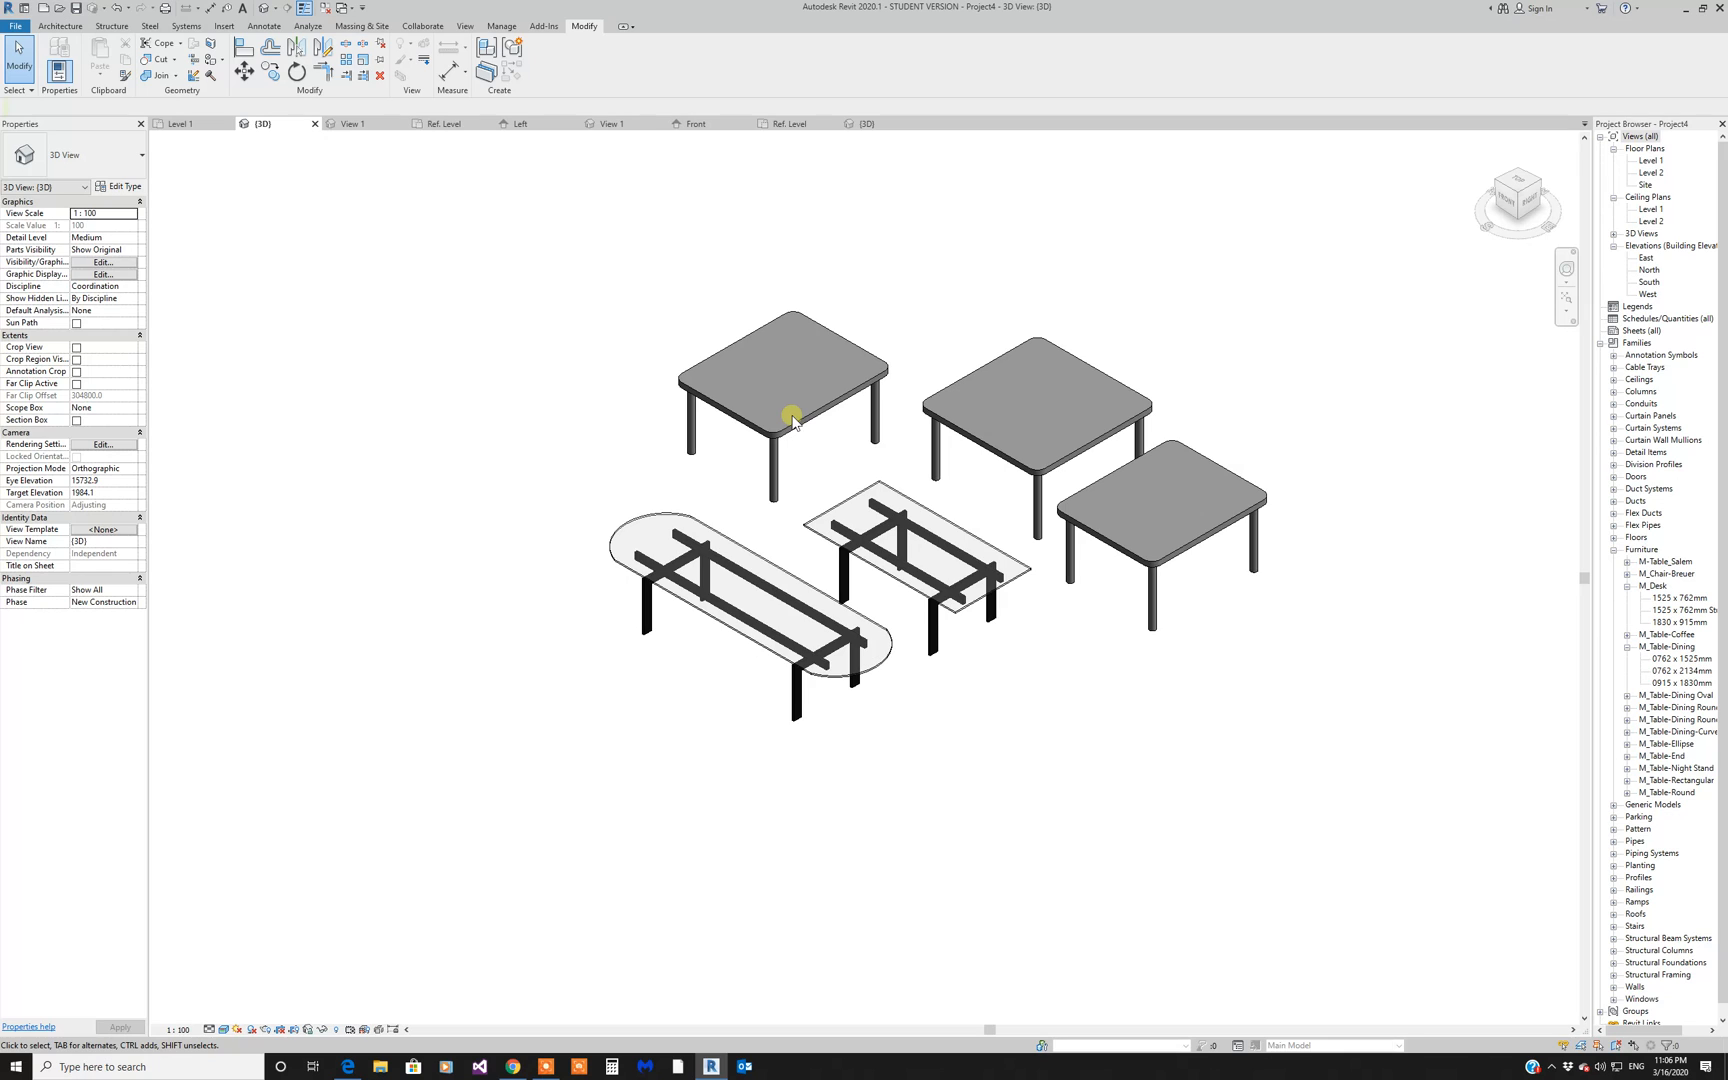
# Step: Review the materials and dimensions in the 1000x1200 table's type properties, leaving them as they are
pyautogui.click(735, 412)
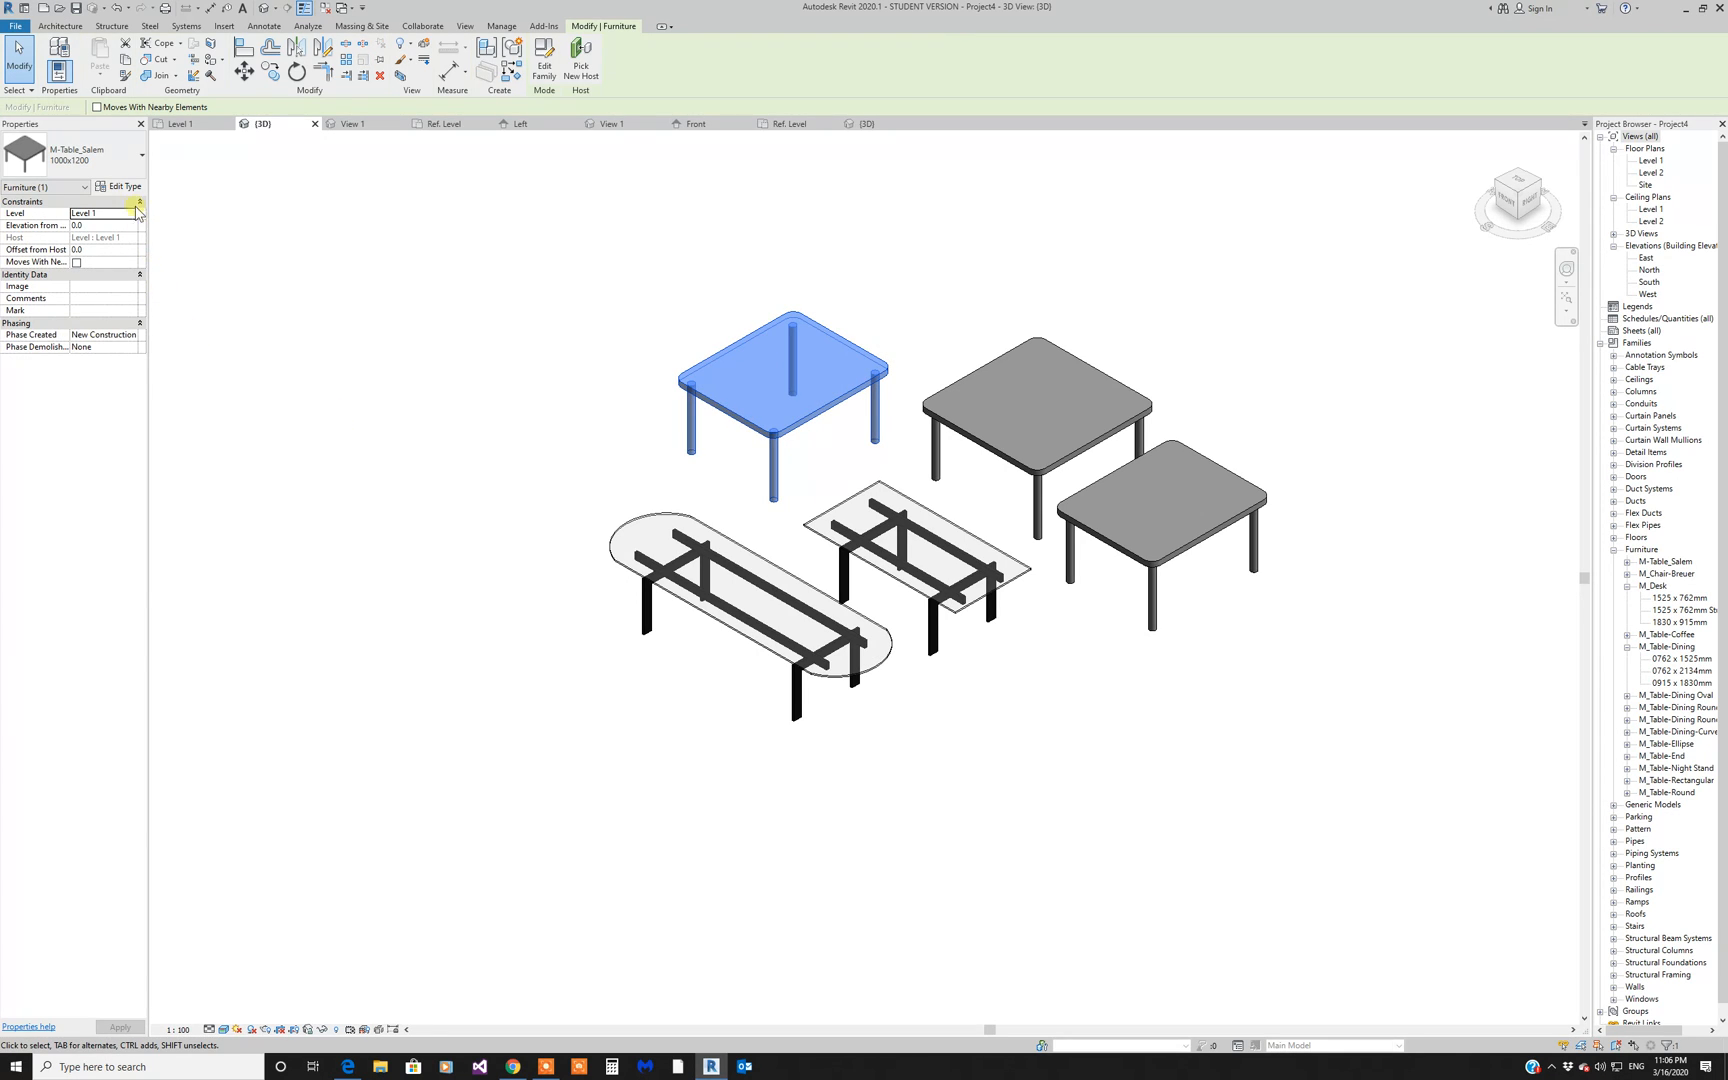
pyautogui.click(125, 187)
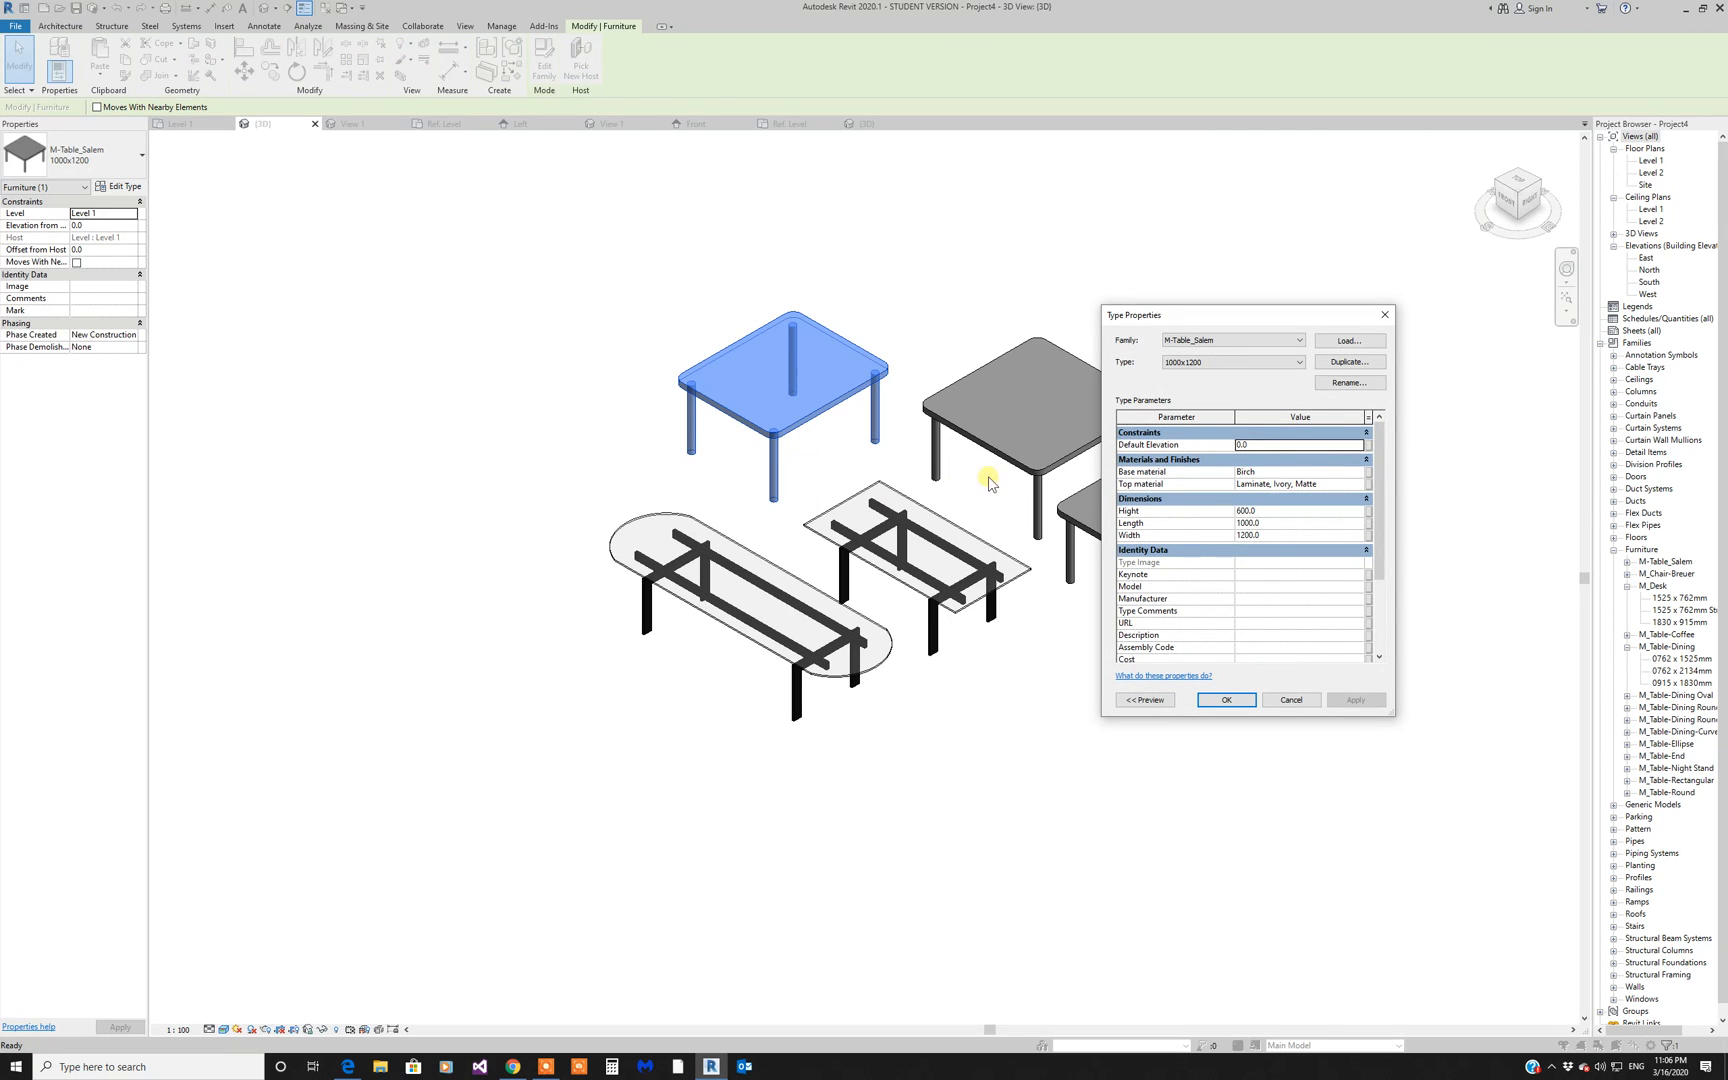
pyautogui.click(1226, 699)
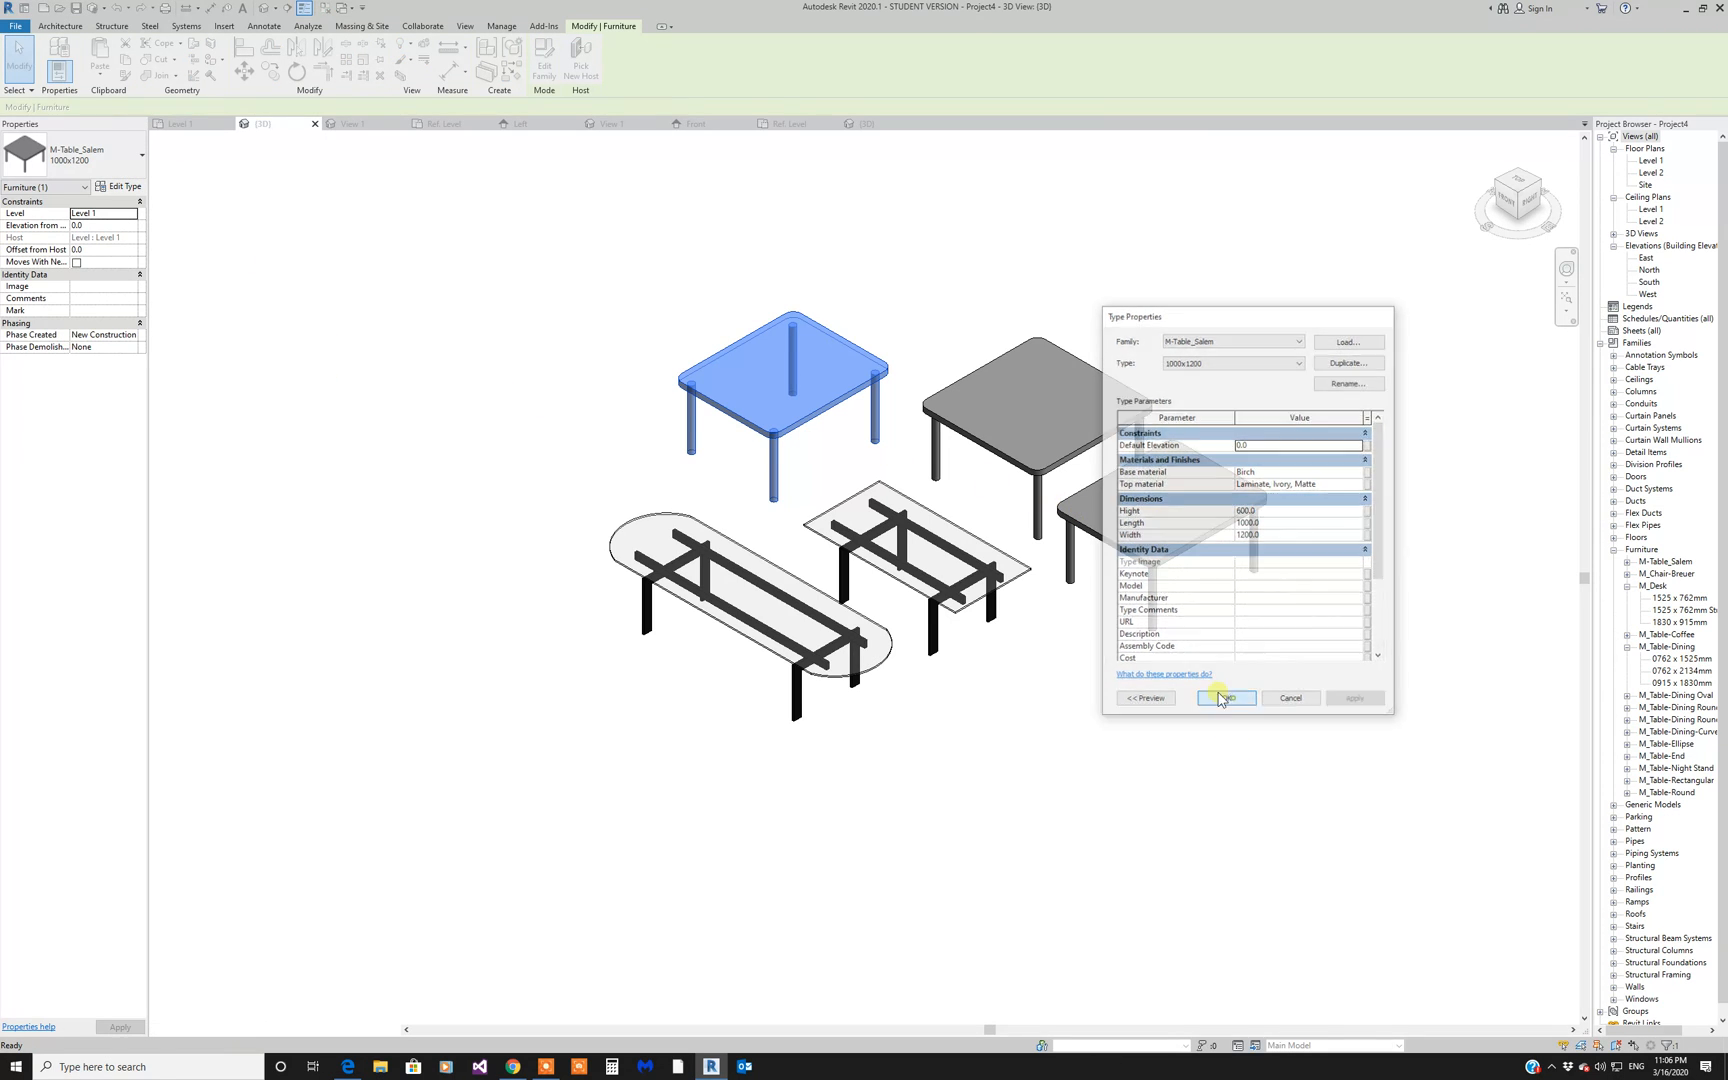
pyautogui.click(843, 483)
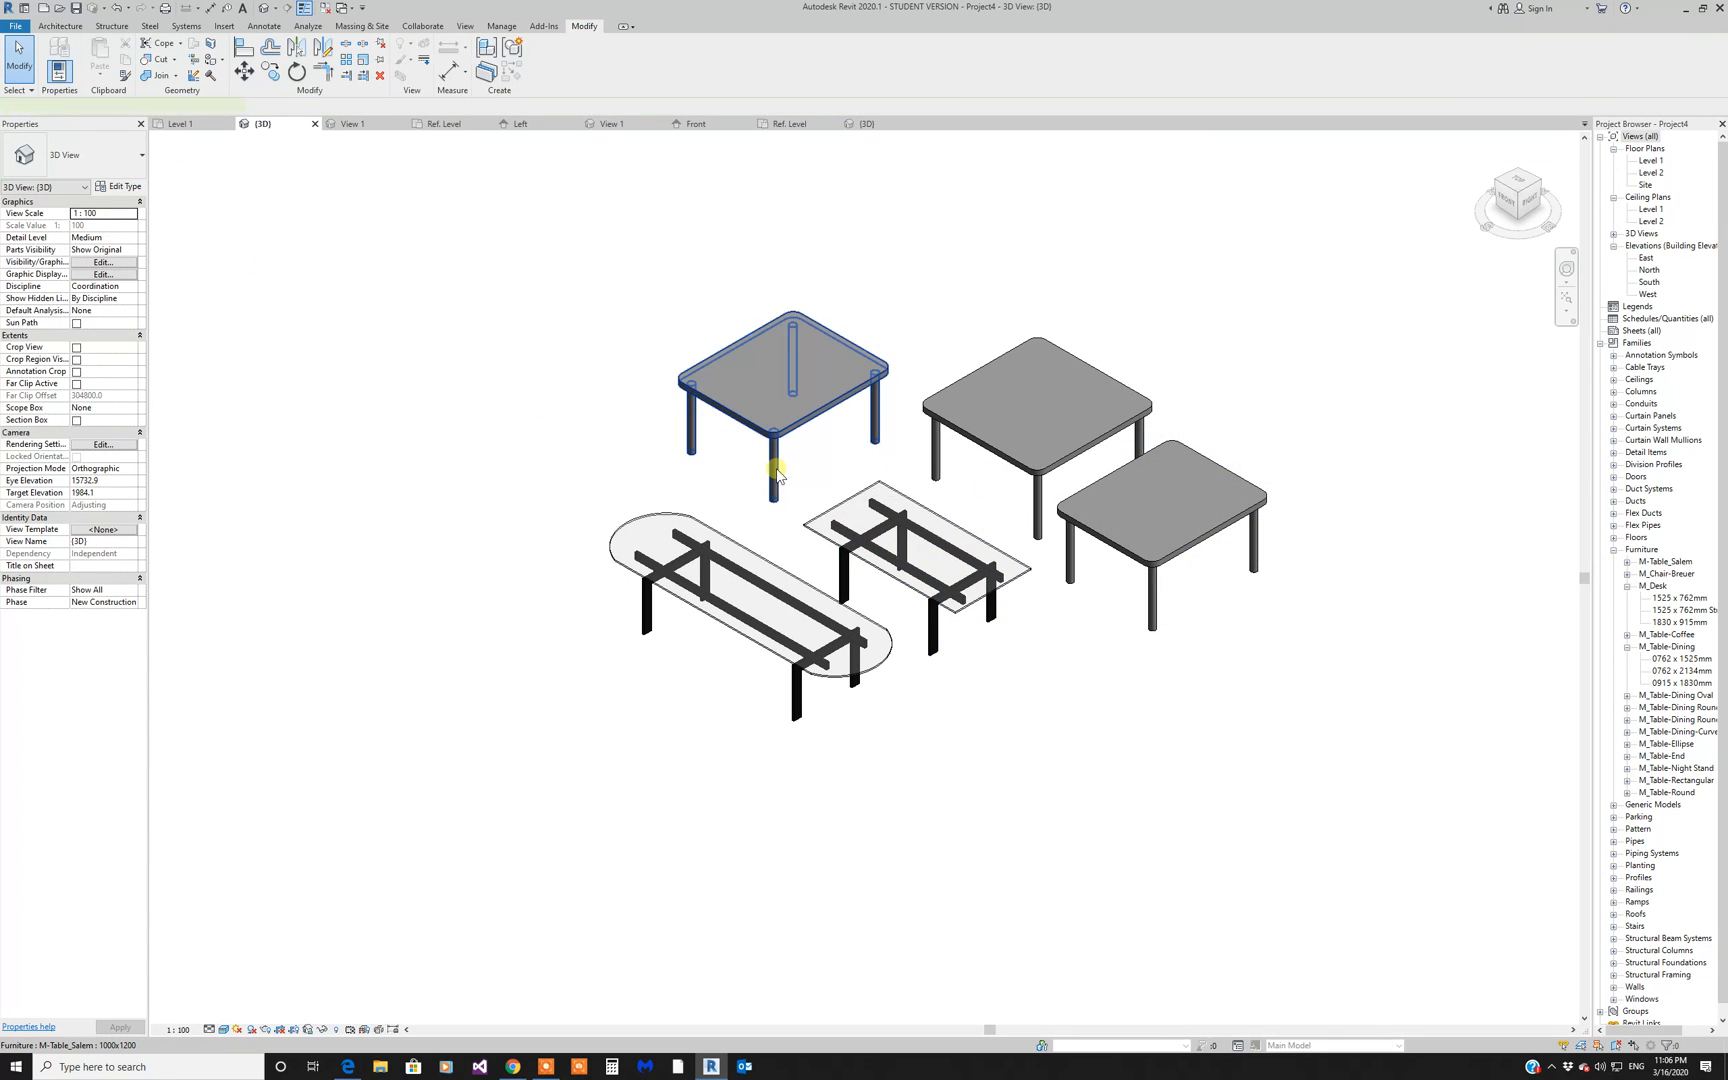
pyautogui.click(778, 474)
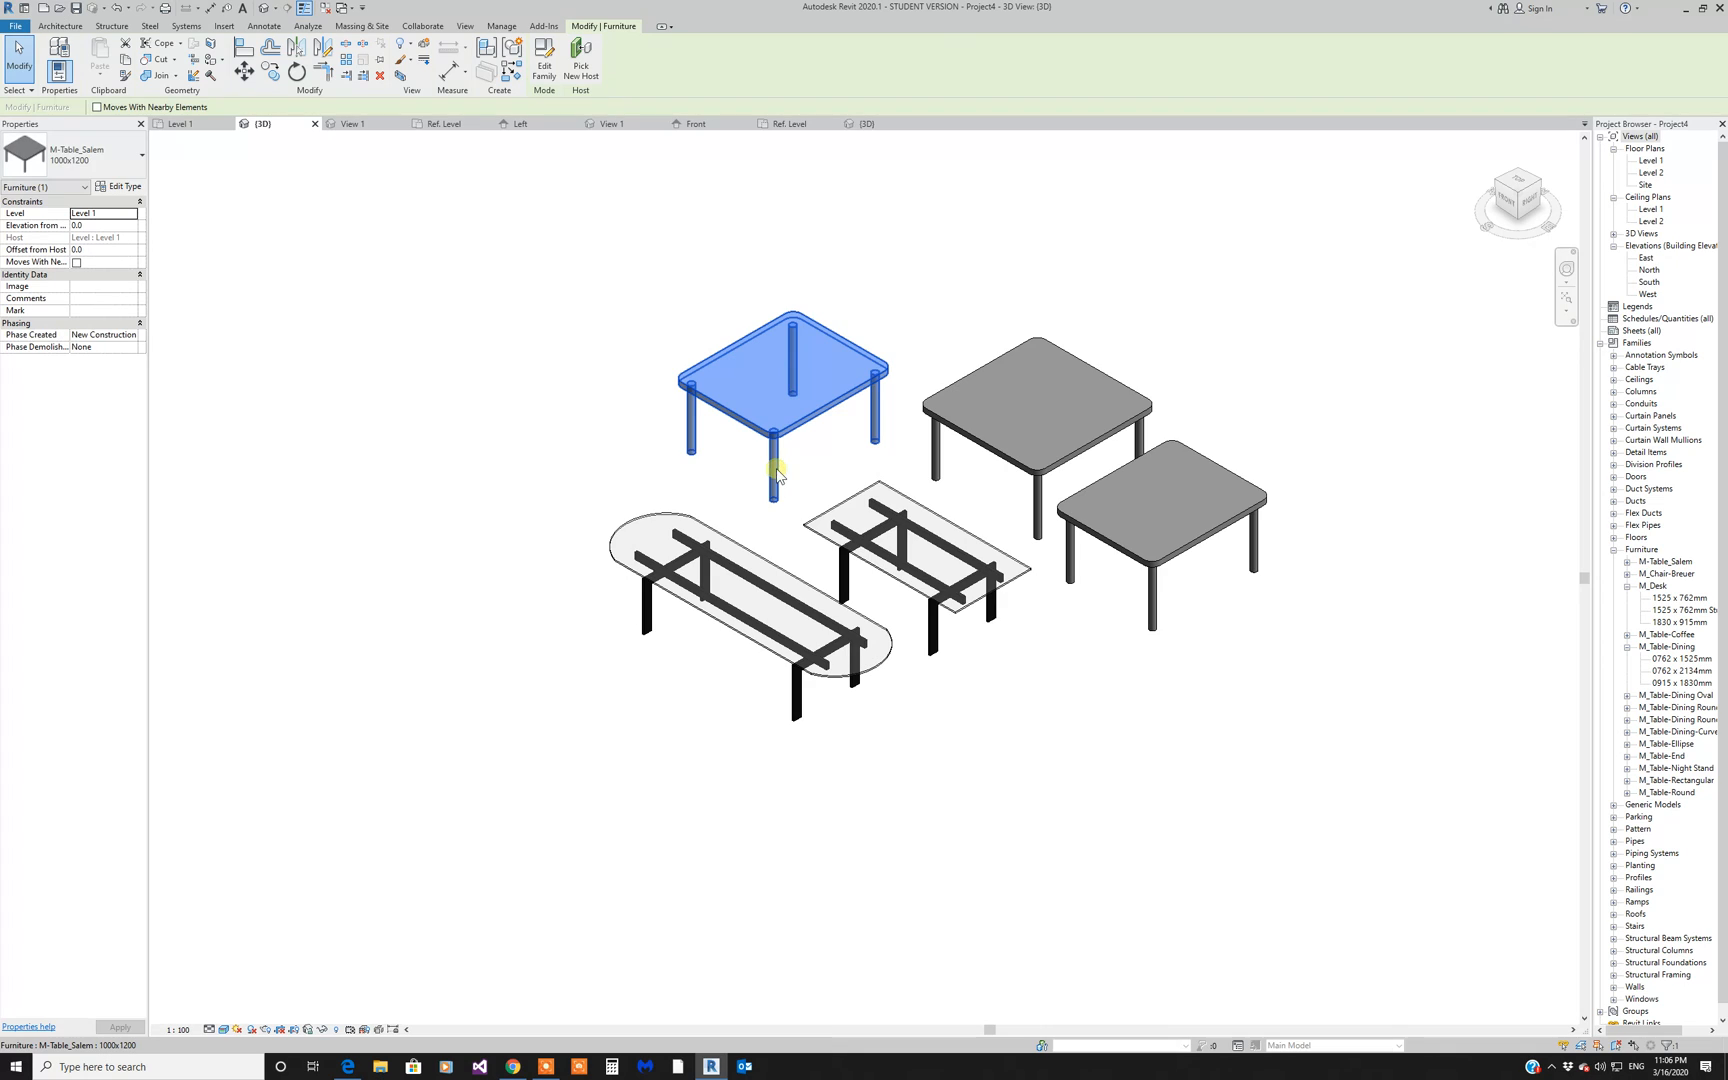
pyautogui.click(126, 188)
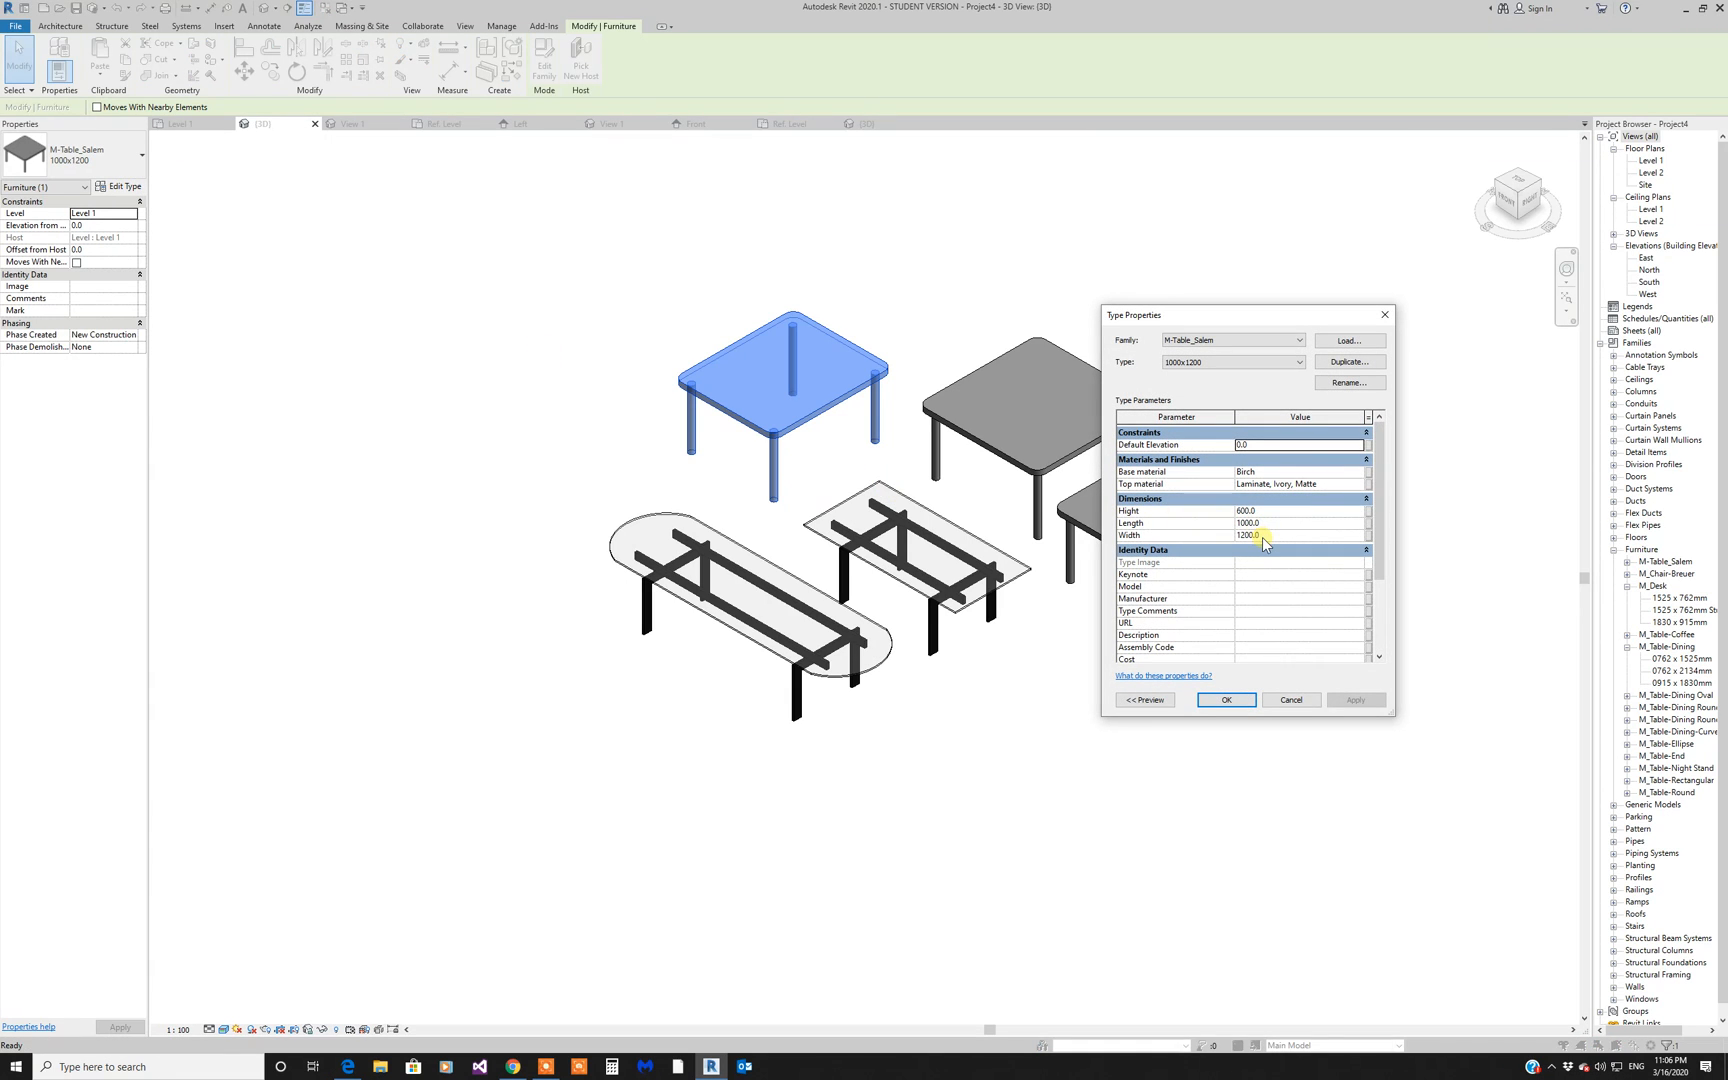
pyautogui.click(1384, 318)
pyautogui.click(1099, 636)
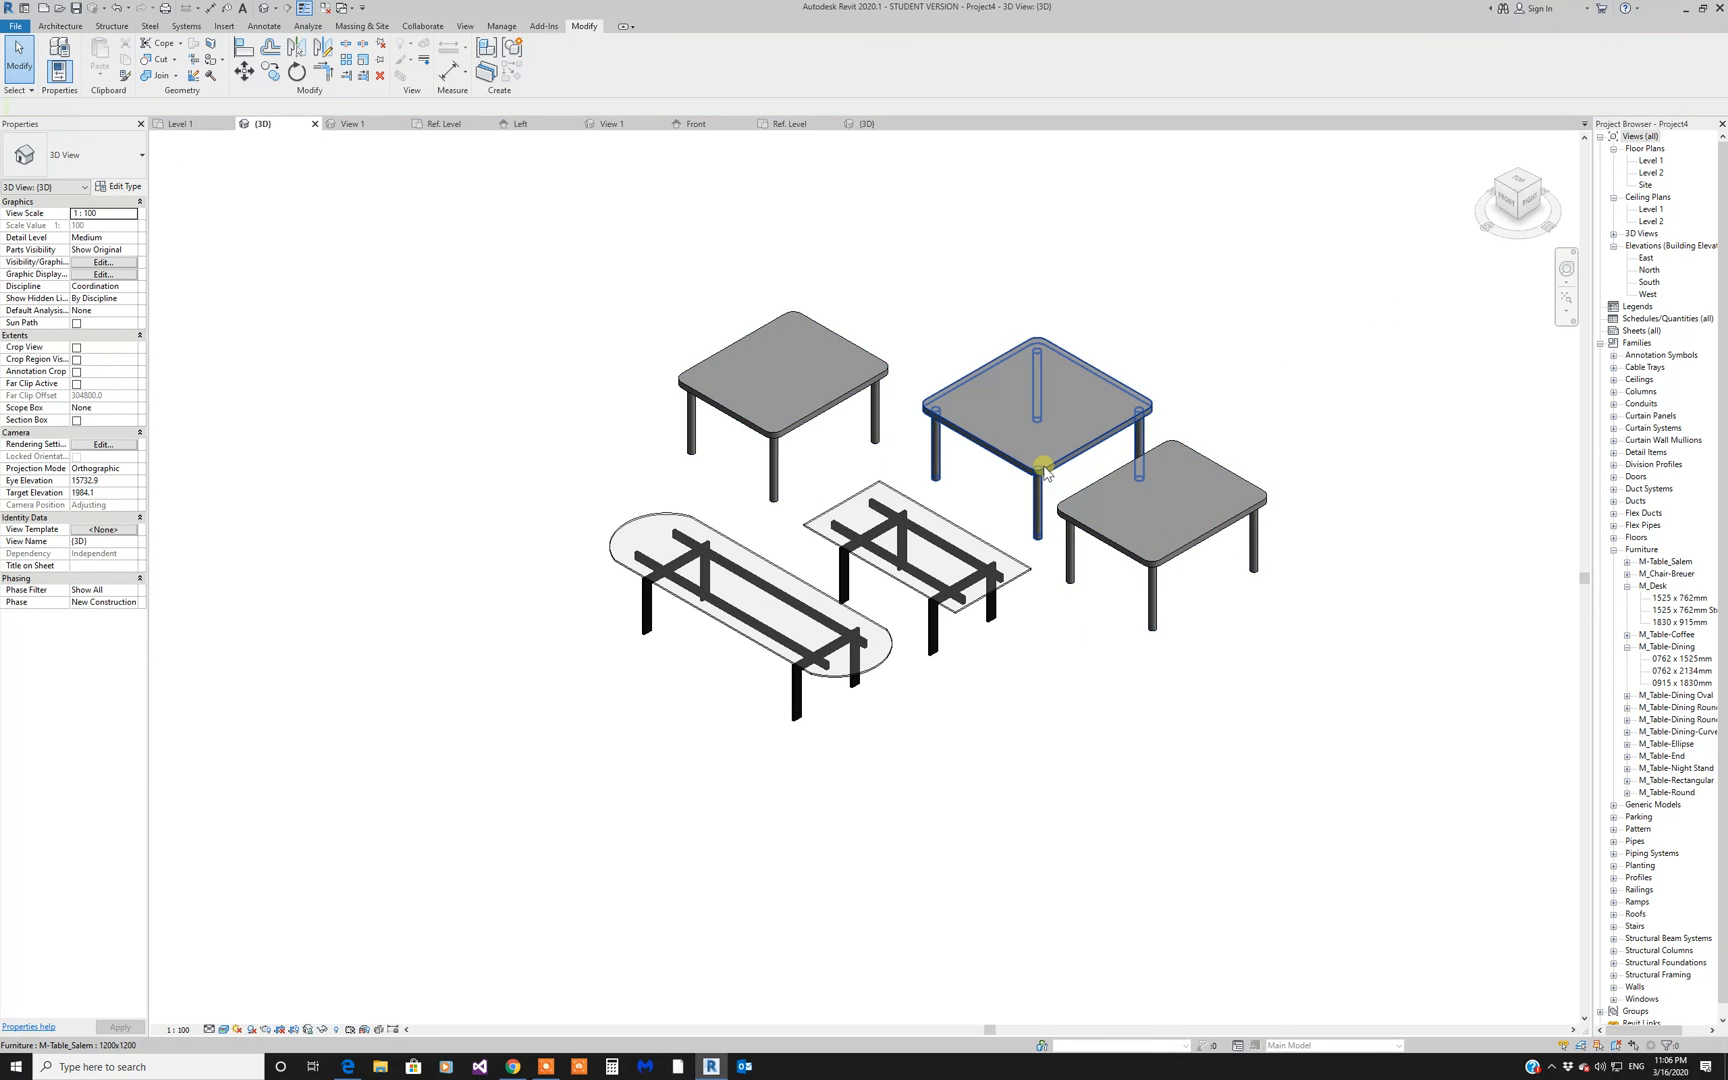
# Step: Look through the types available for the 1200x1200 table without choosing another, and clear the selection
pyautogui.click(1043, 470)
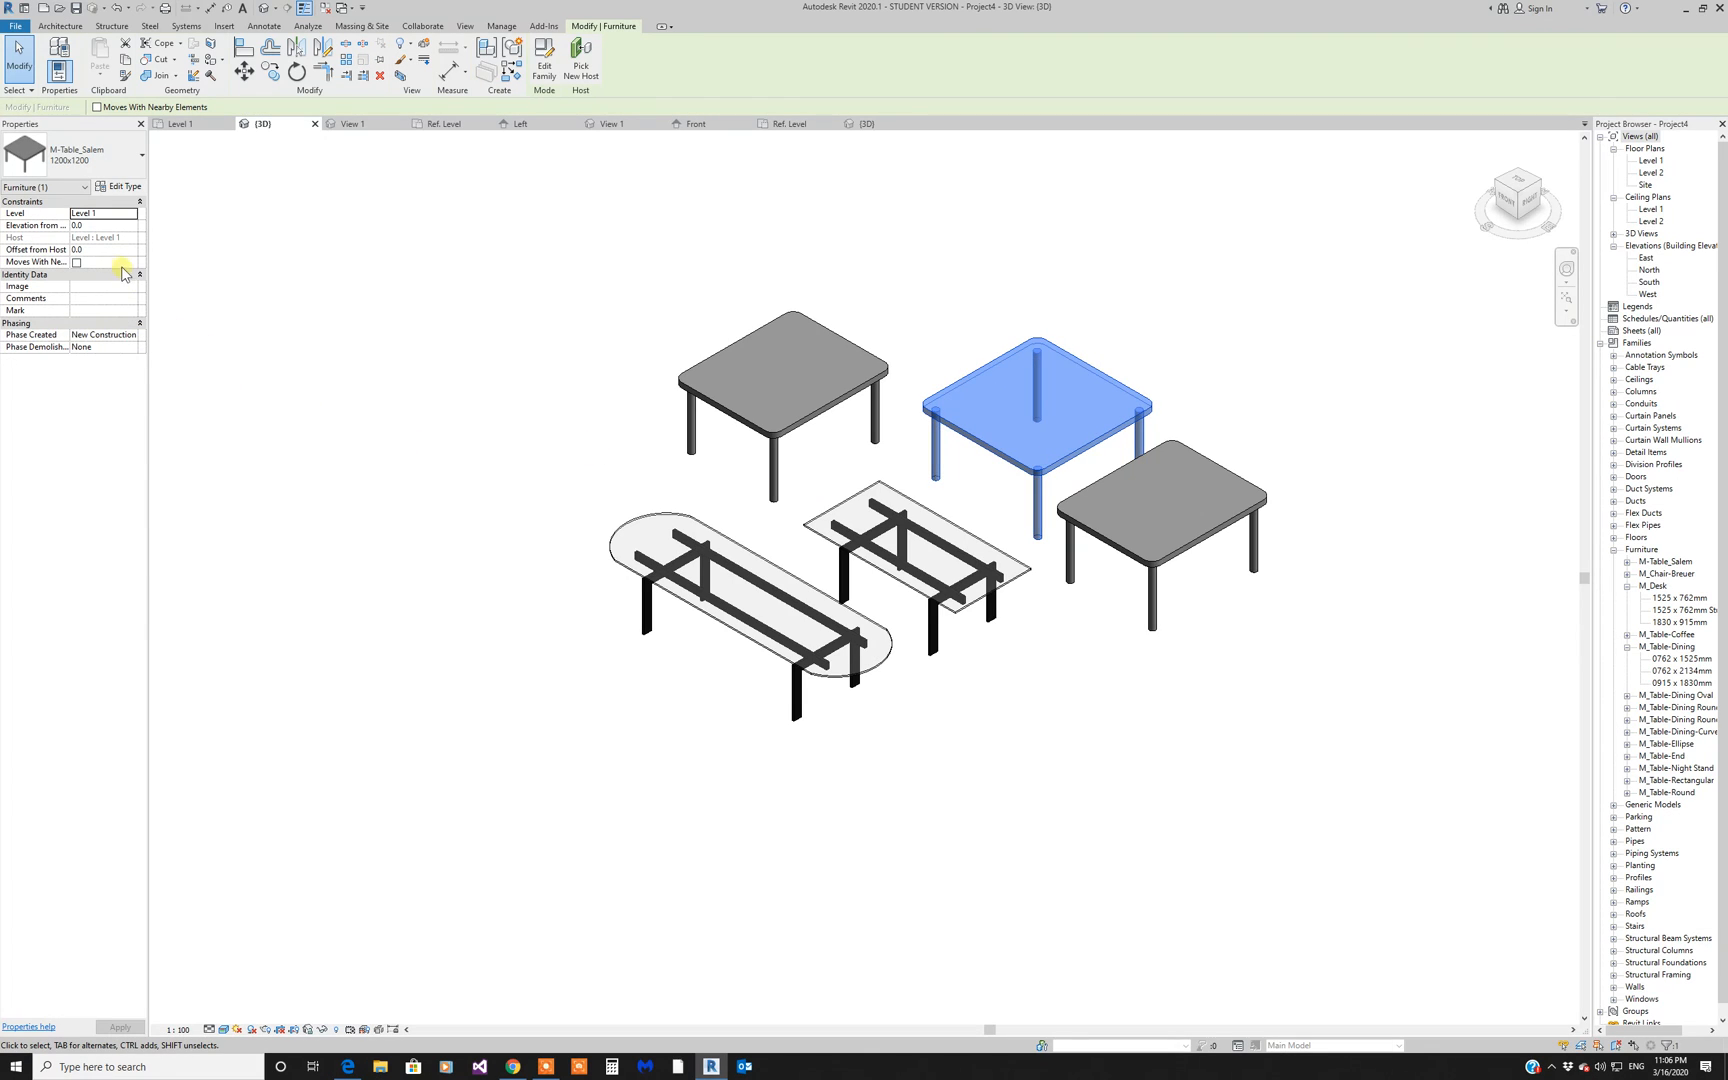
pyautogui.click(113, 163)
pyautogui.click(116, 163)
pyautogui.click(117, 165)
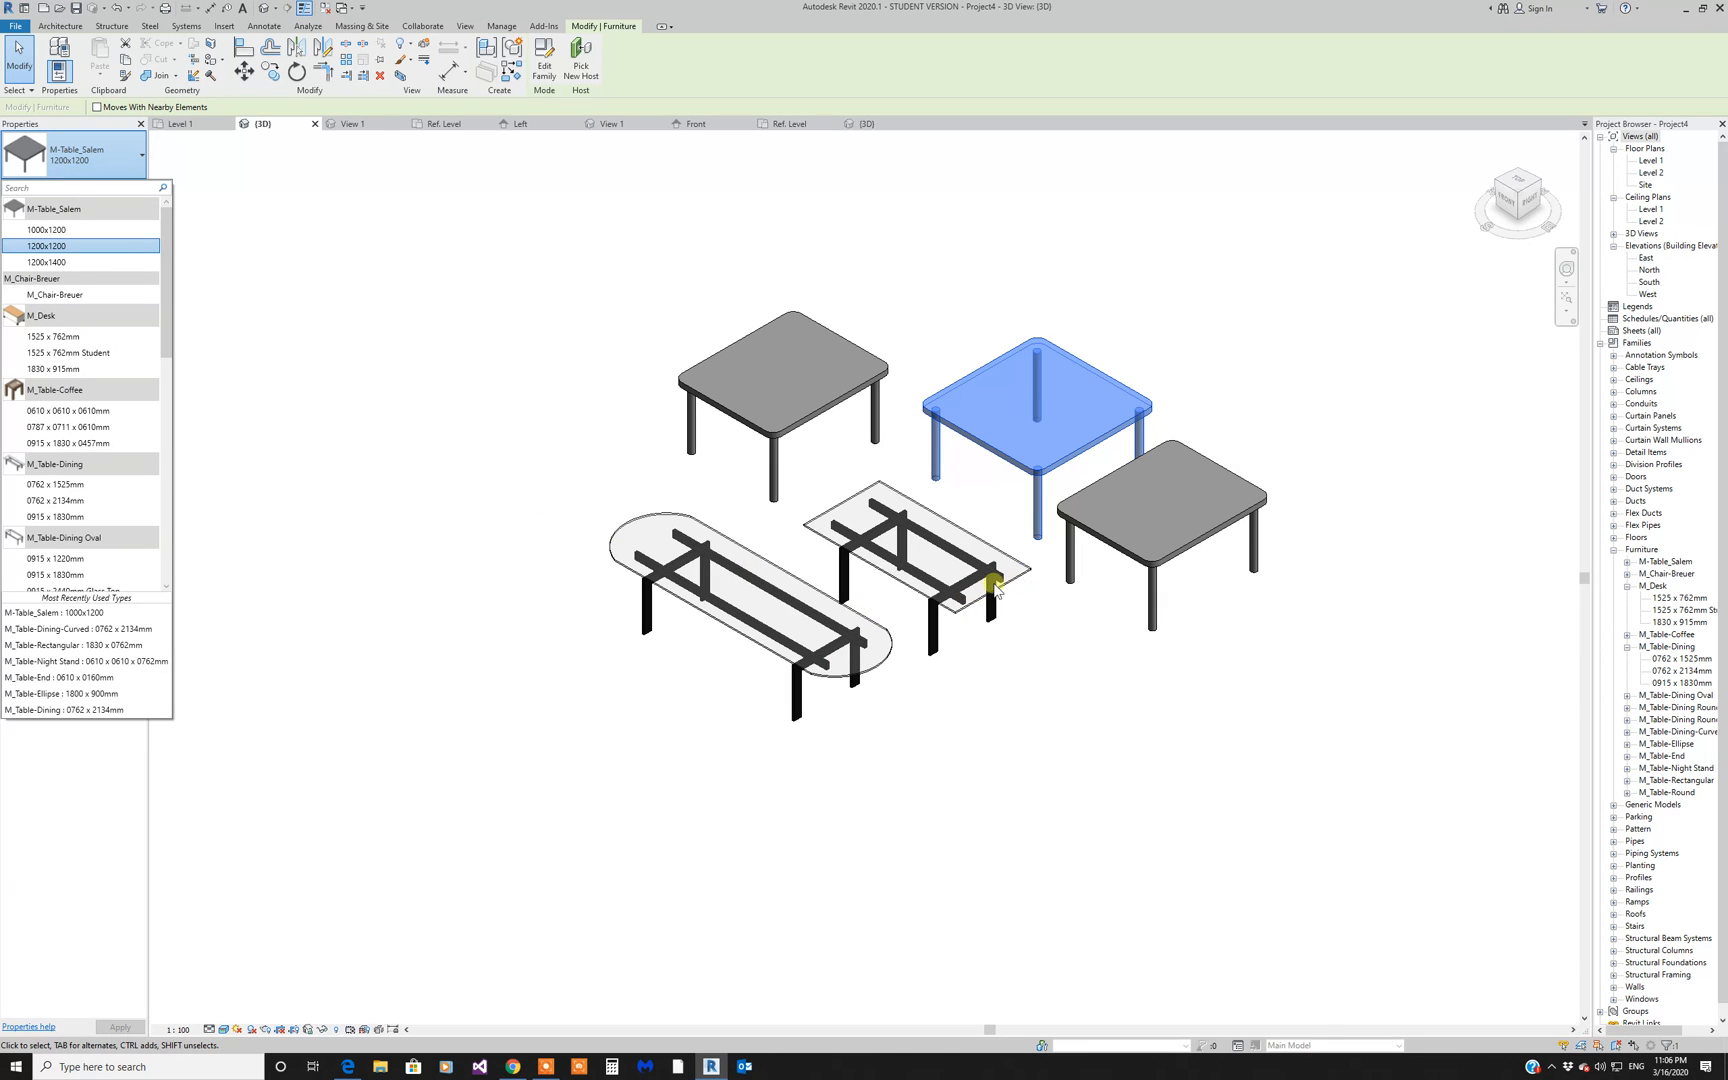
pyautogui.click(853, 837)
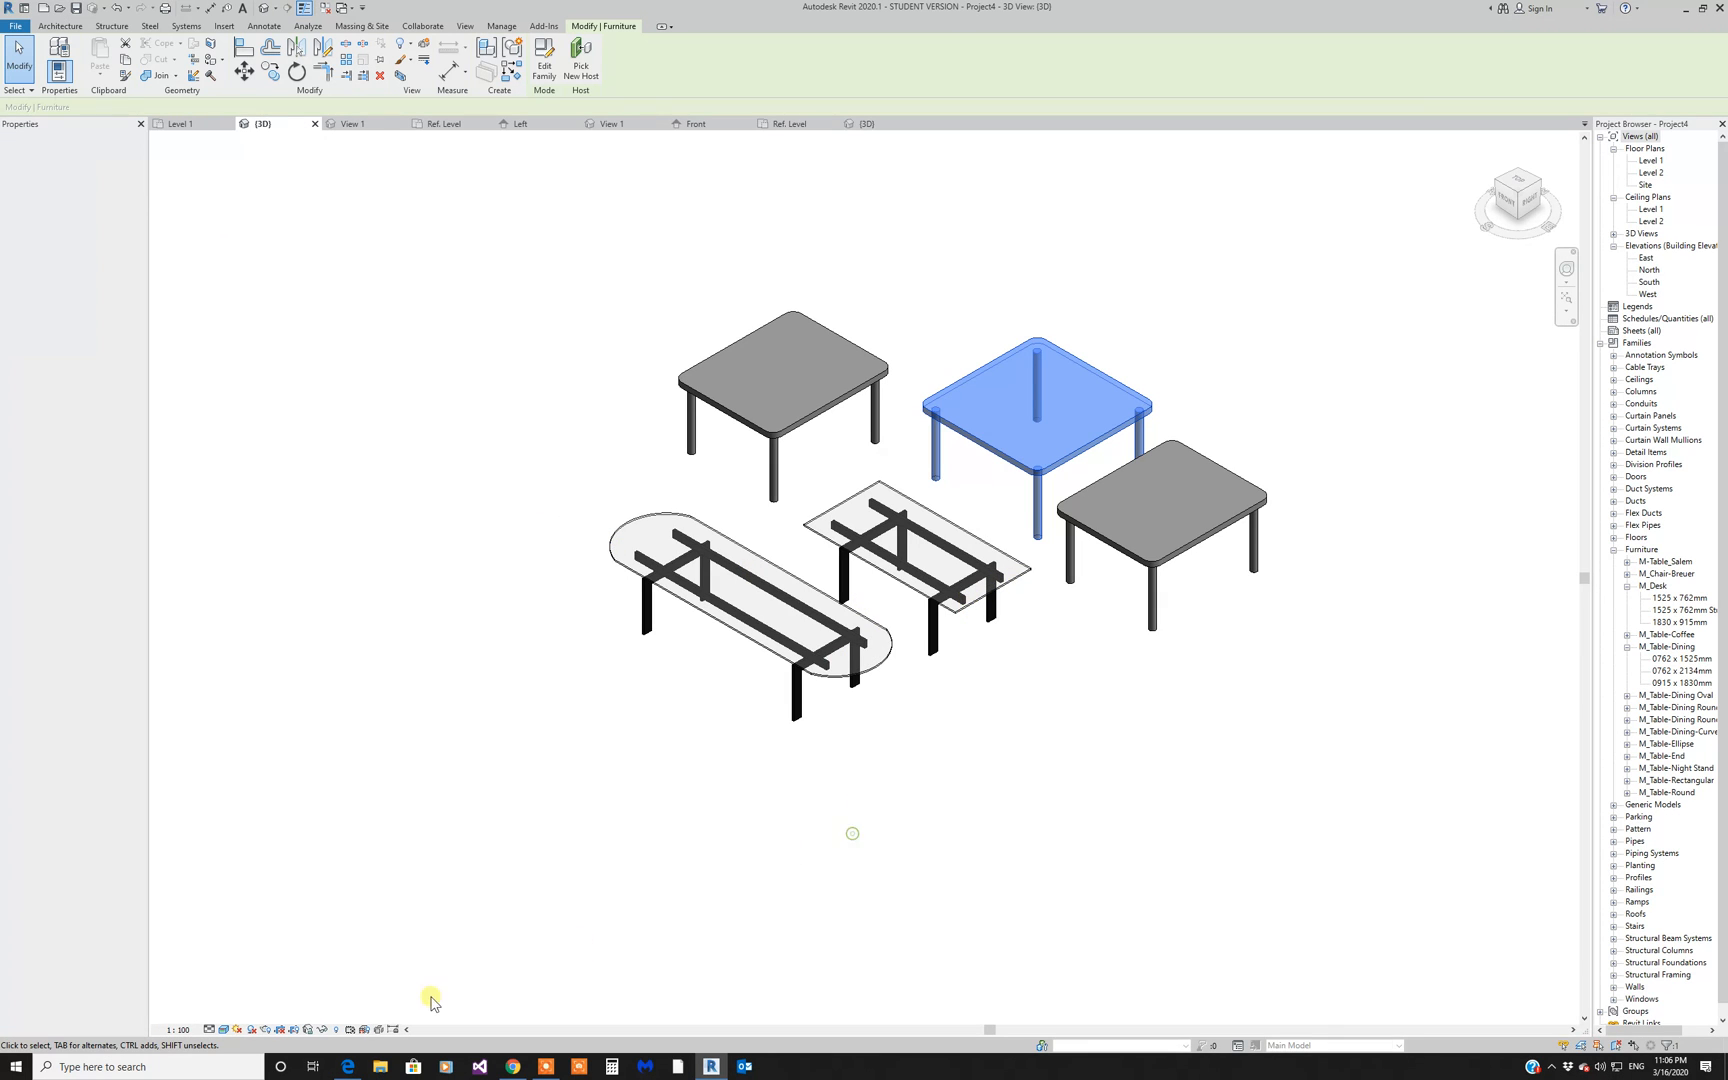
pyautogui.click(1112, 635)
# Step: Open the type properties of the 1000x1200 table behind the two glass-topped tables and switch its type to 1200x1200
pyautogui.scroll(4, 770, 640)
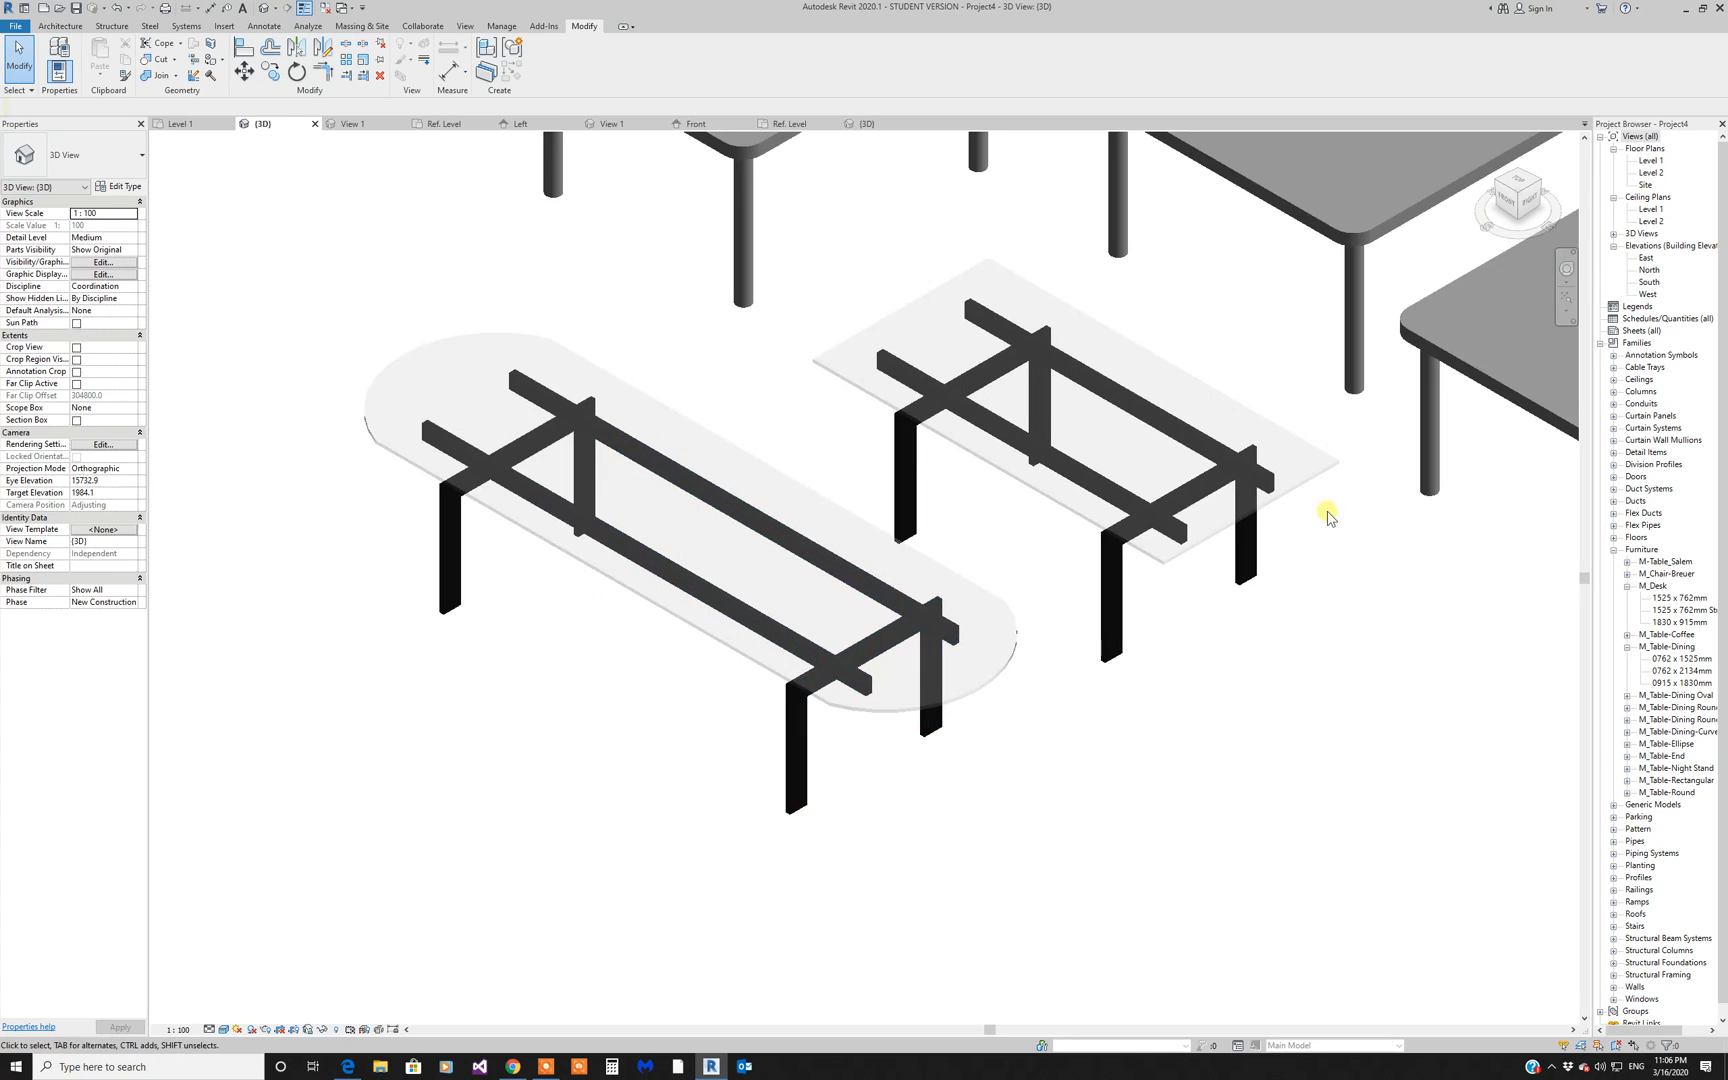
pyautogui.scroll(-3, 1084, 660)
pyautogui.scroll(-2, 1323, 590)
pyautogui.scroll(2, 1330, 590)
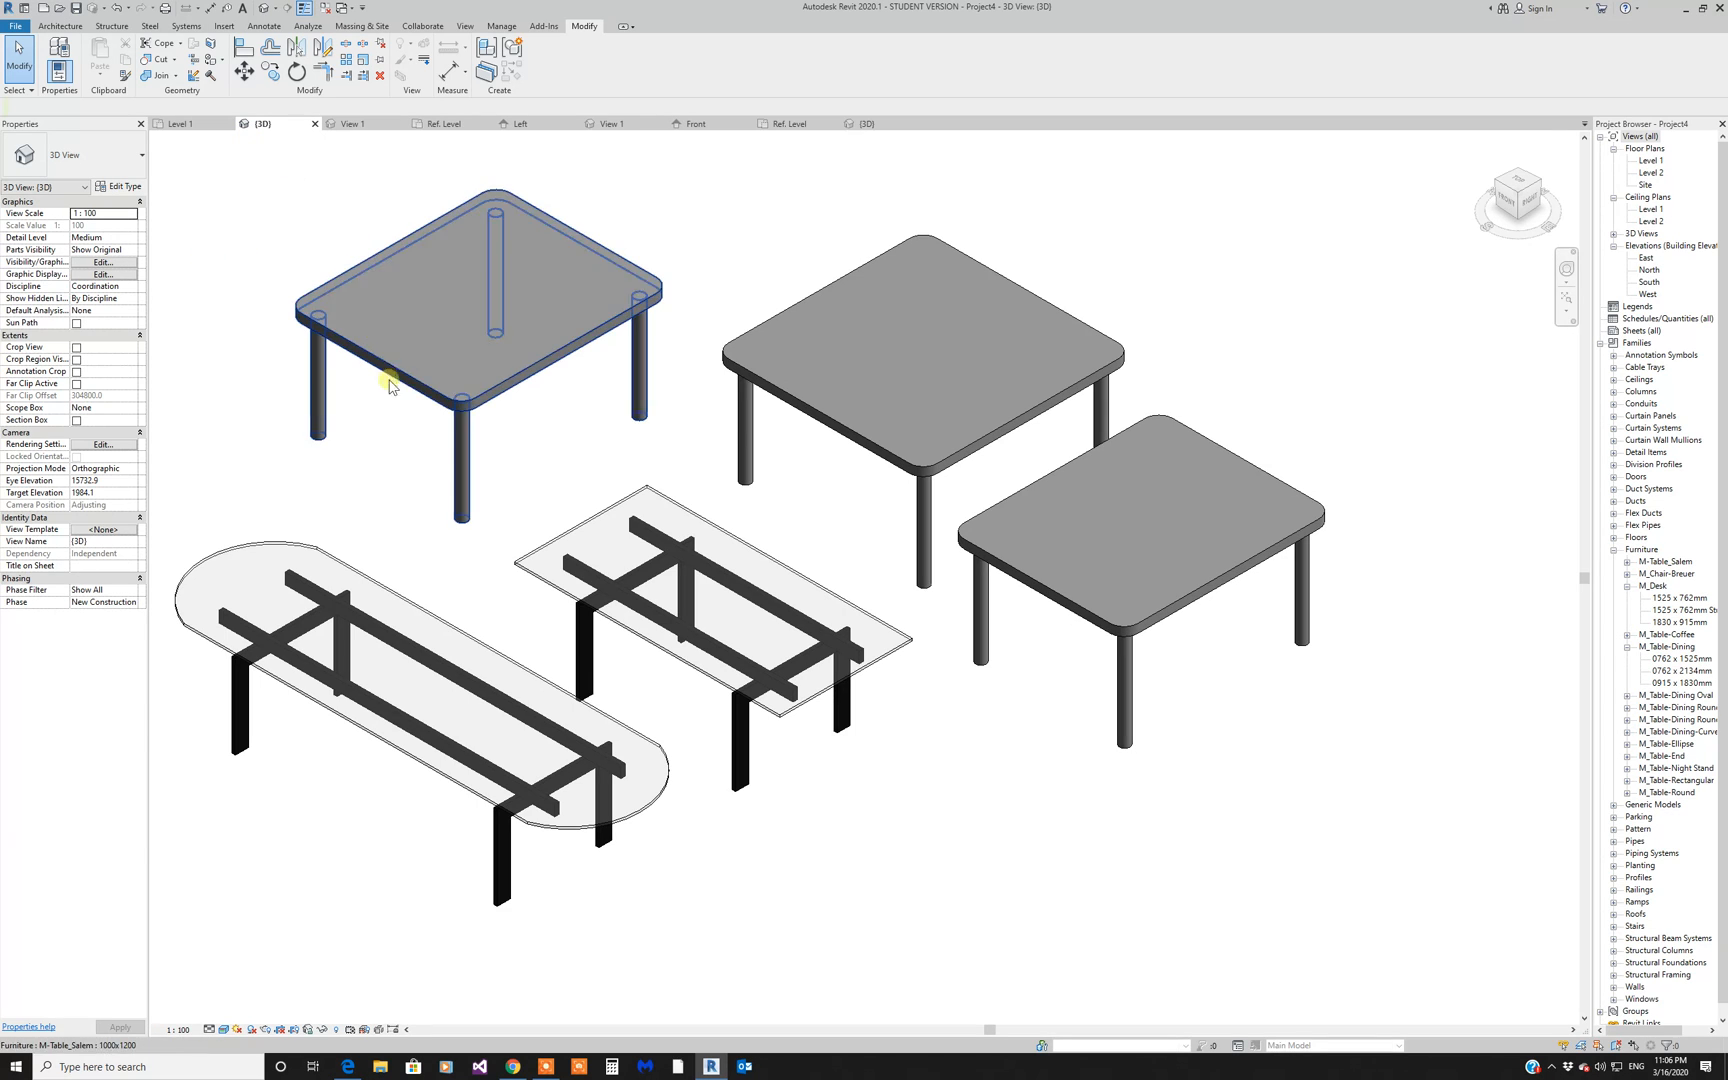
pyautogui.click(417, 393)
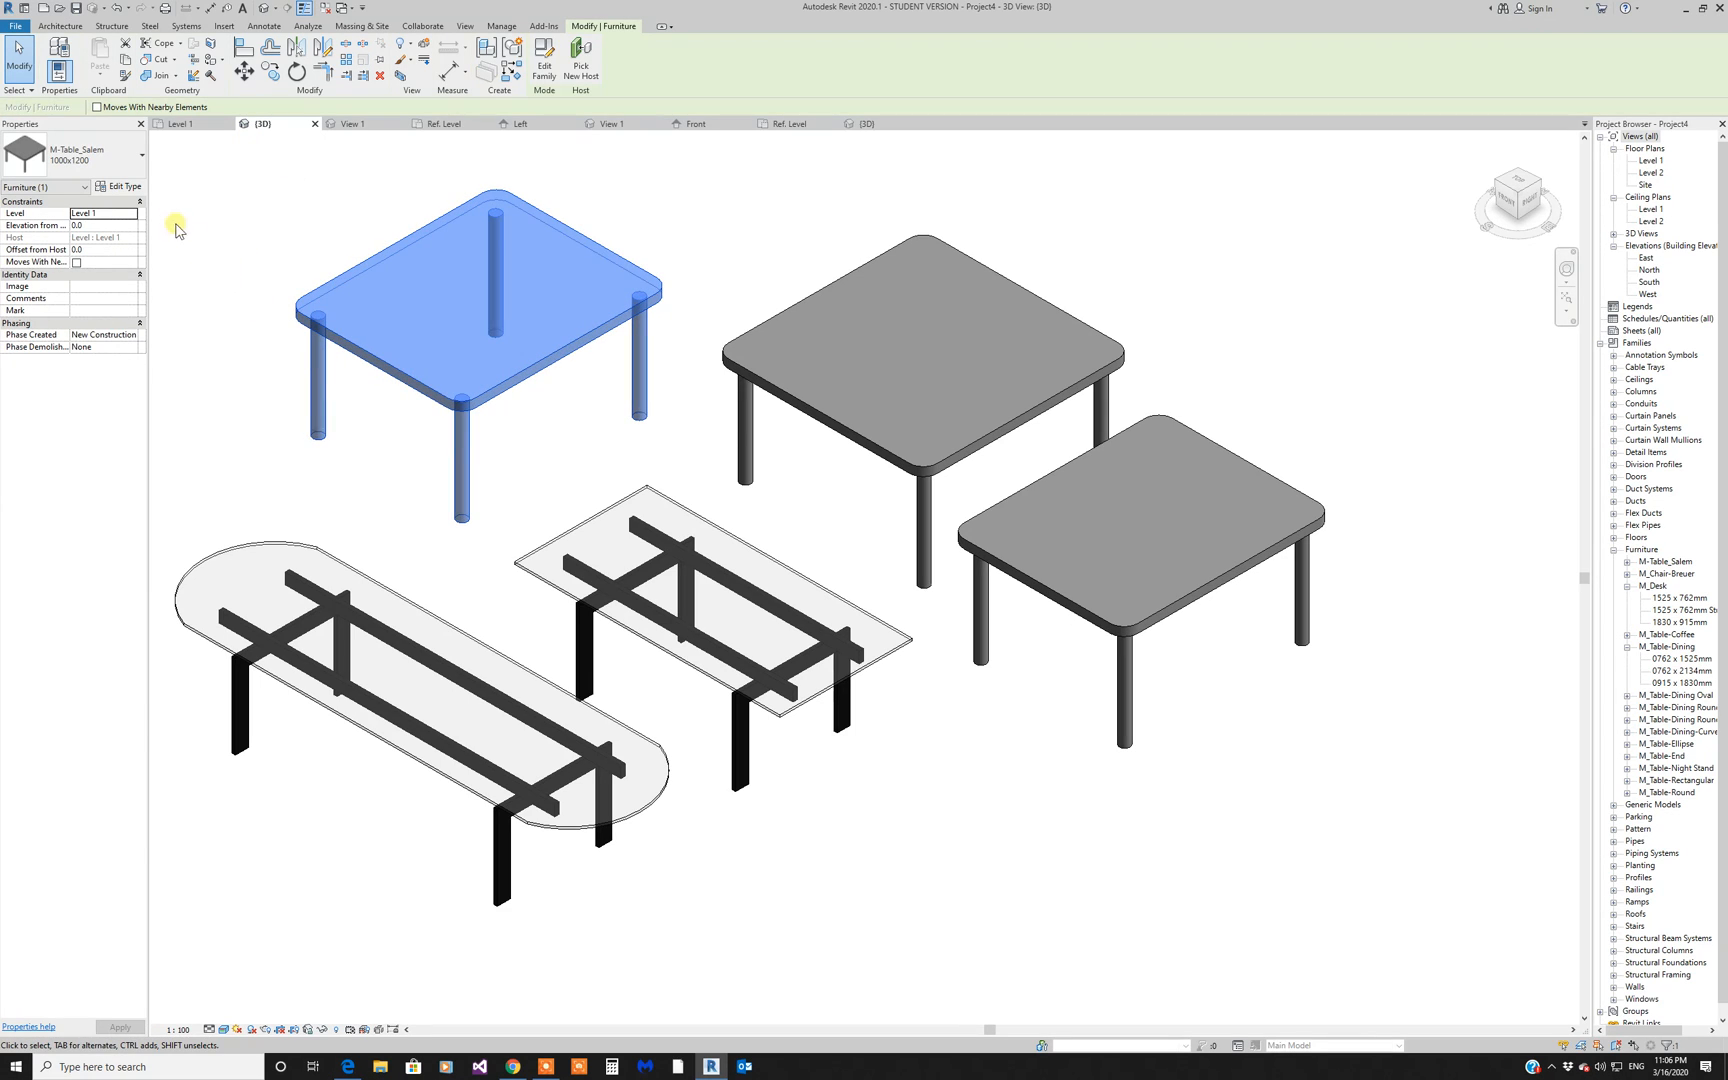
pyautogui.click(134, 189)
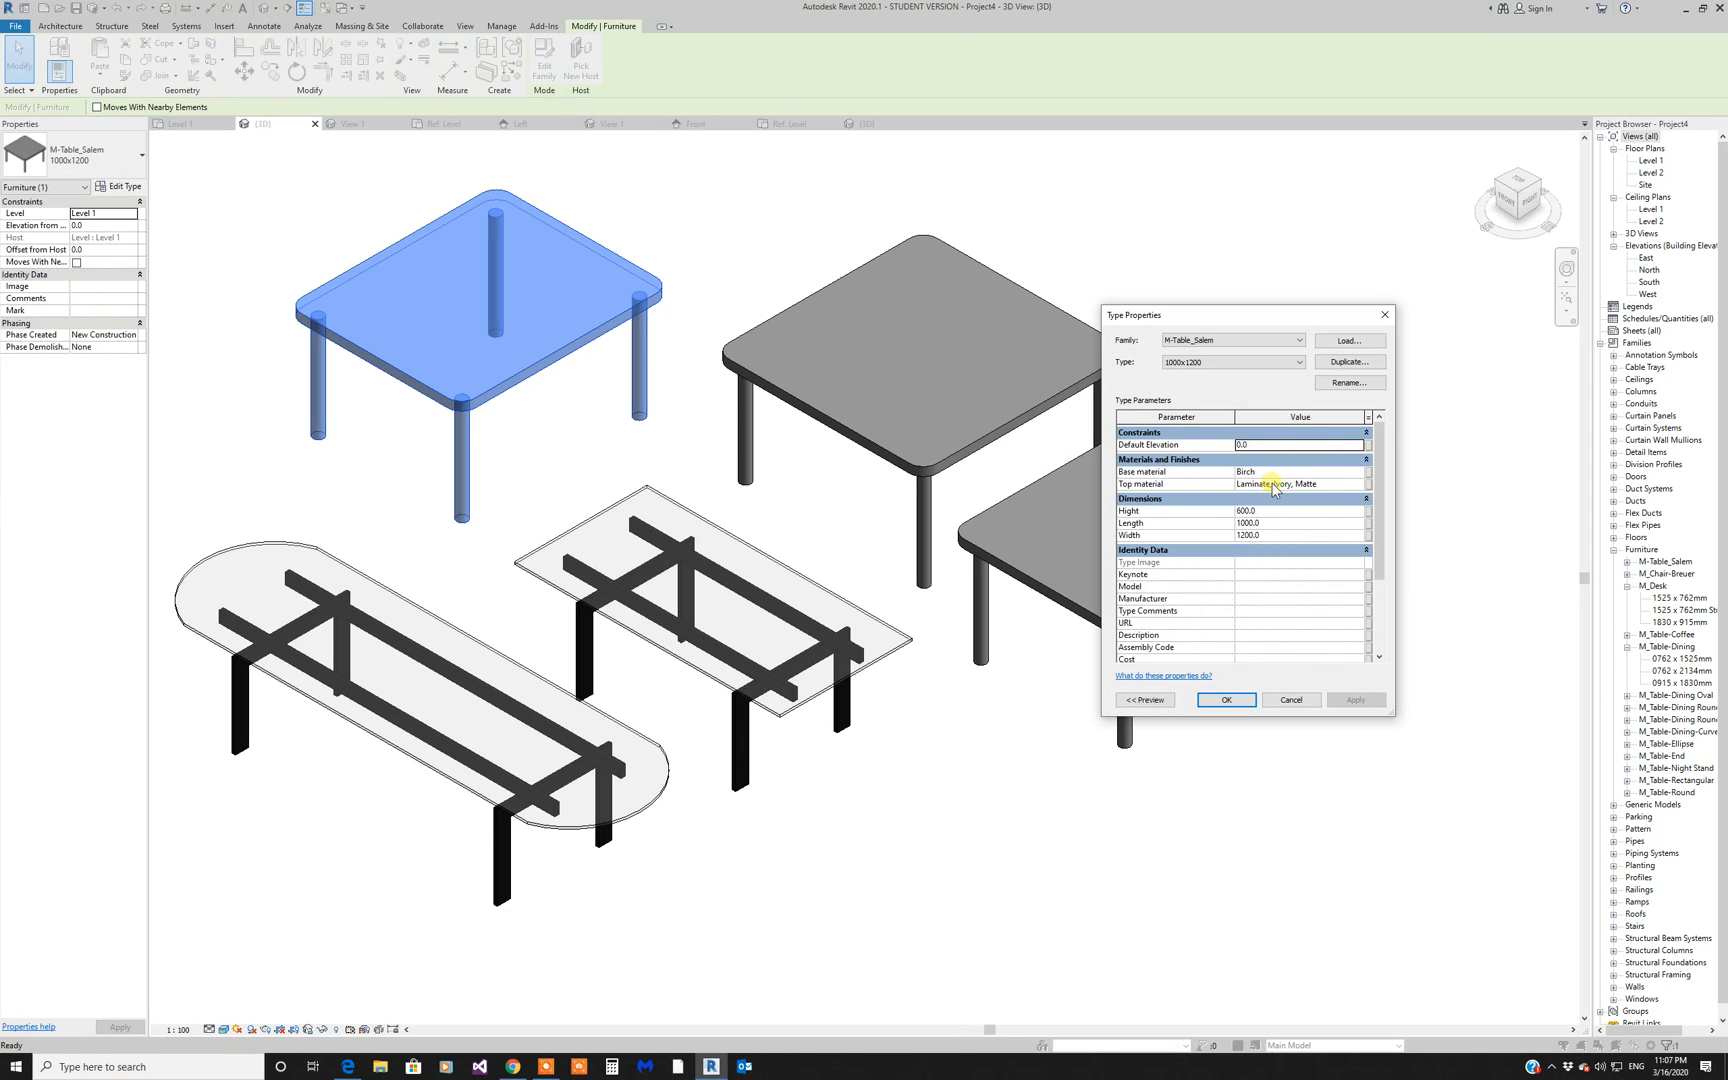
pyautogui.click(1299, 362)
pyautogui.click(1270, 381)
# Step: Open the material choices for the 1200x1200 type's base material and search them for "wood"
pyautogui.click(1302, 474)
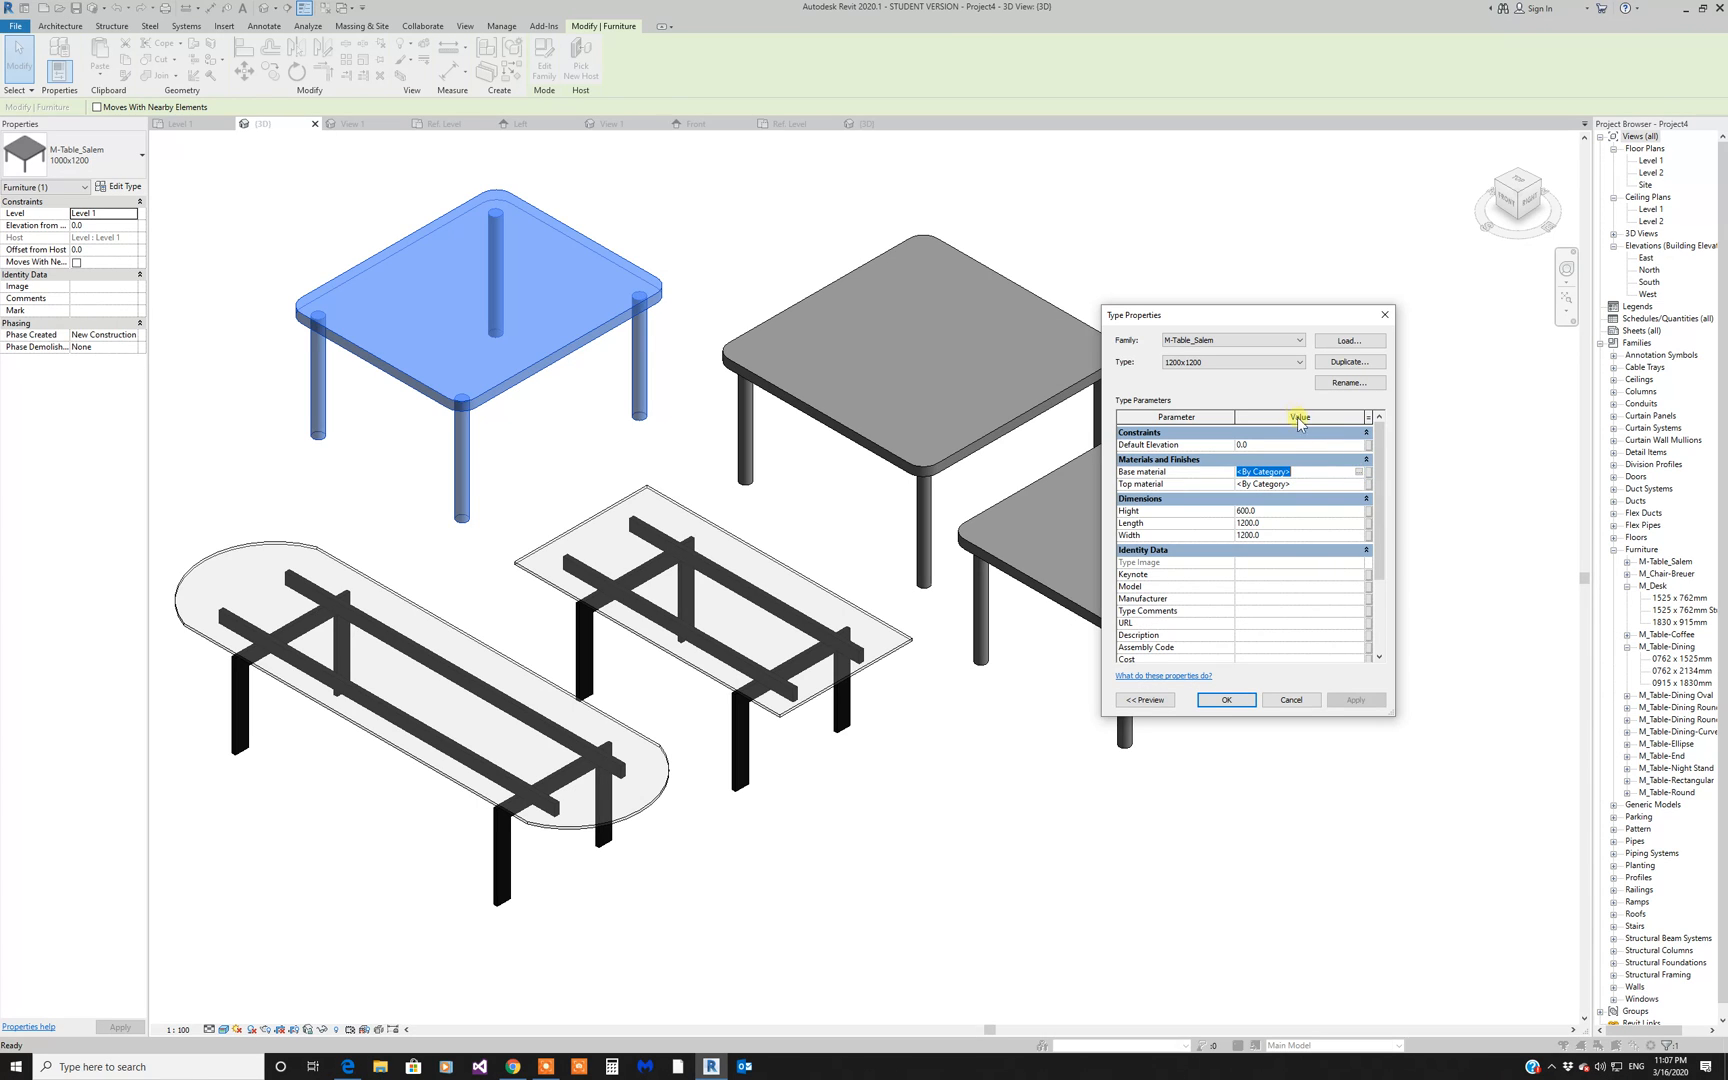
pyautogui.click(1358, 472)
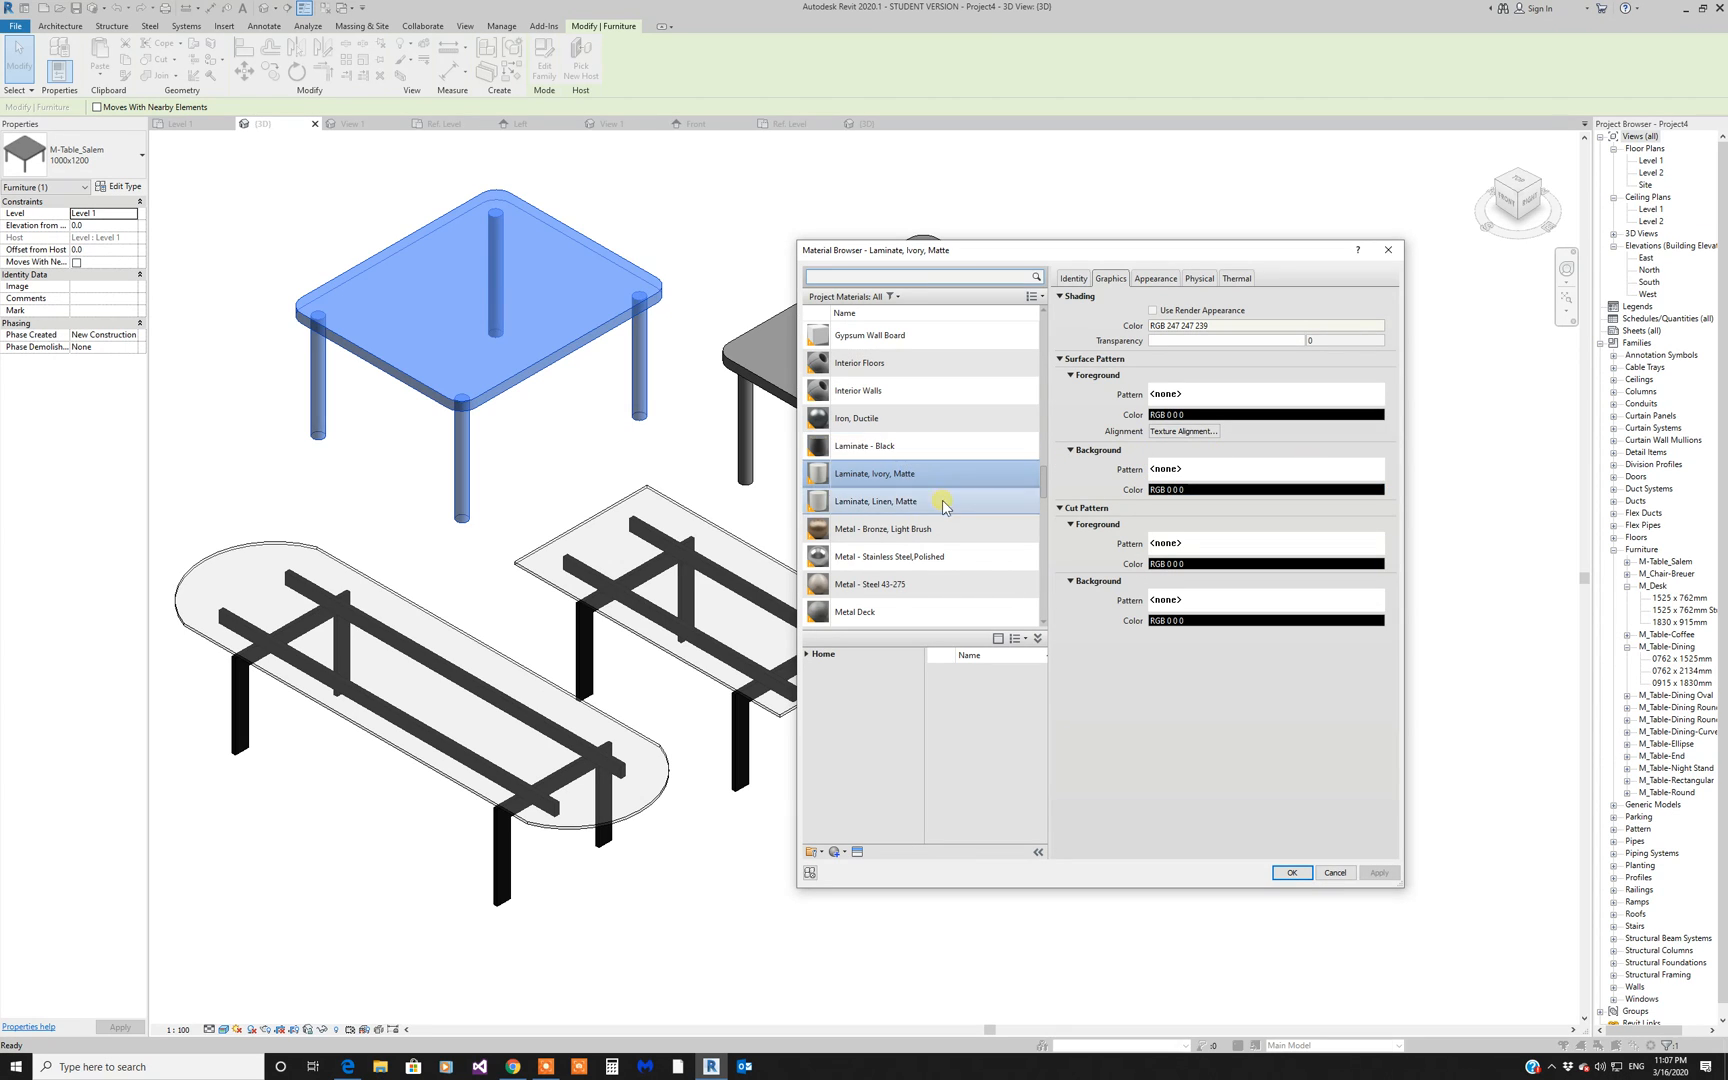
pyautogui.scroll(5, 927, 475)
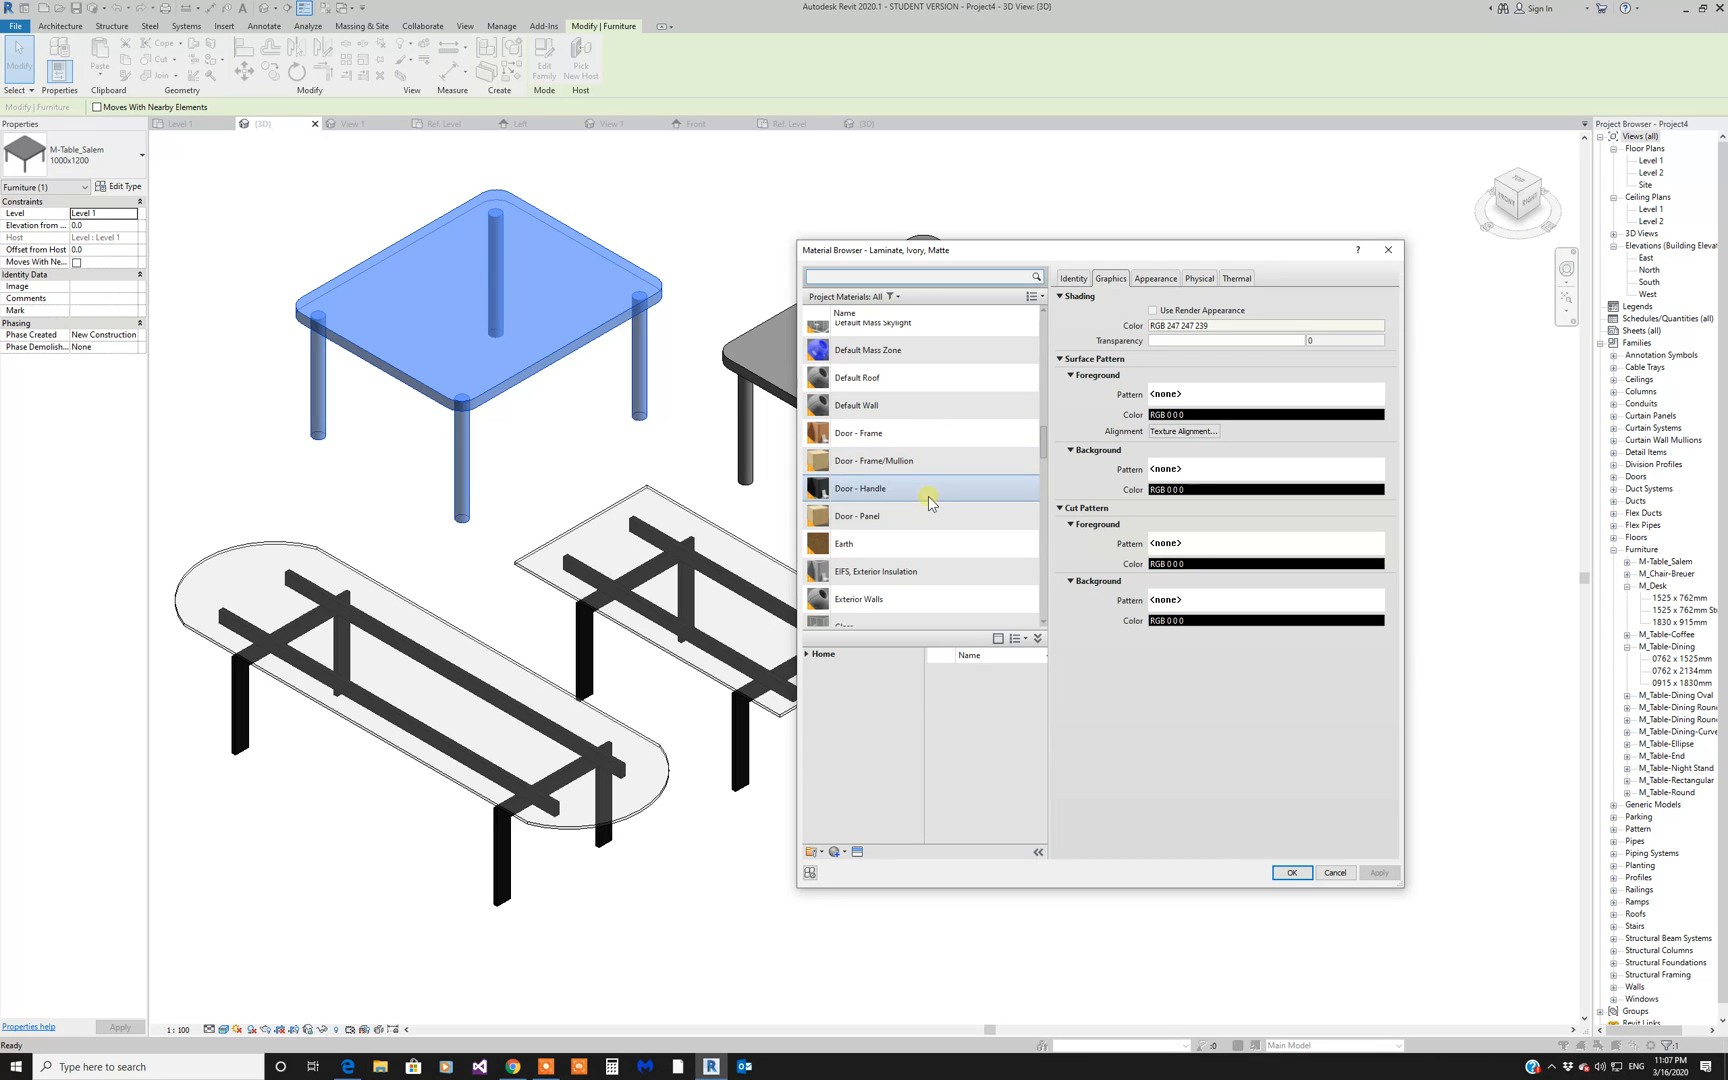
pyautogui.scroll(-8, 933, 553)
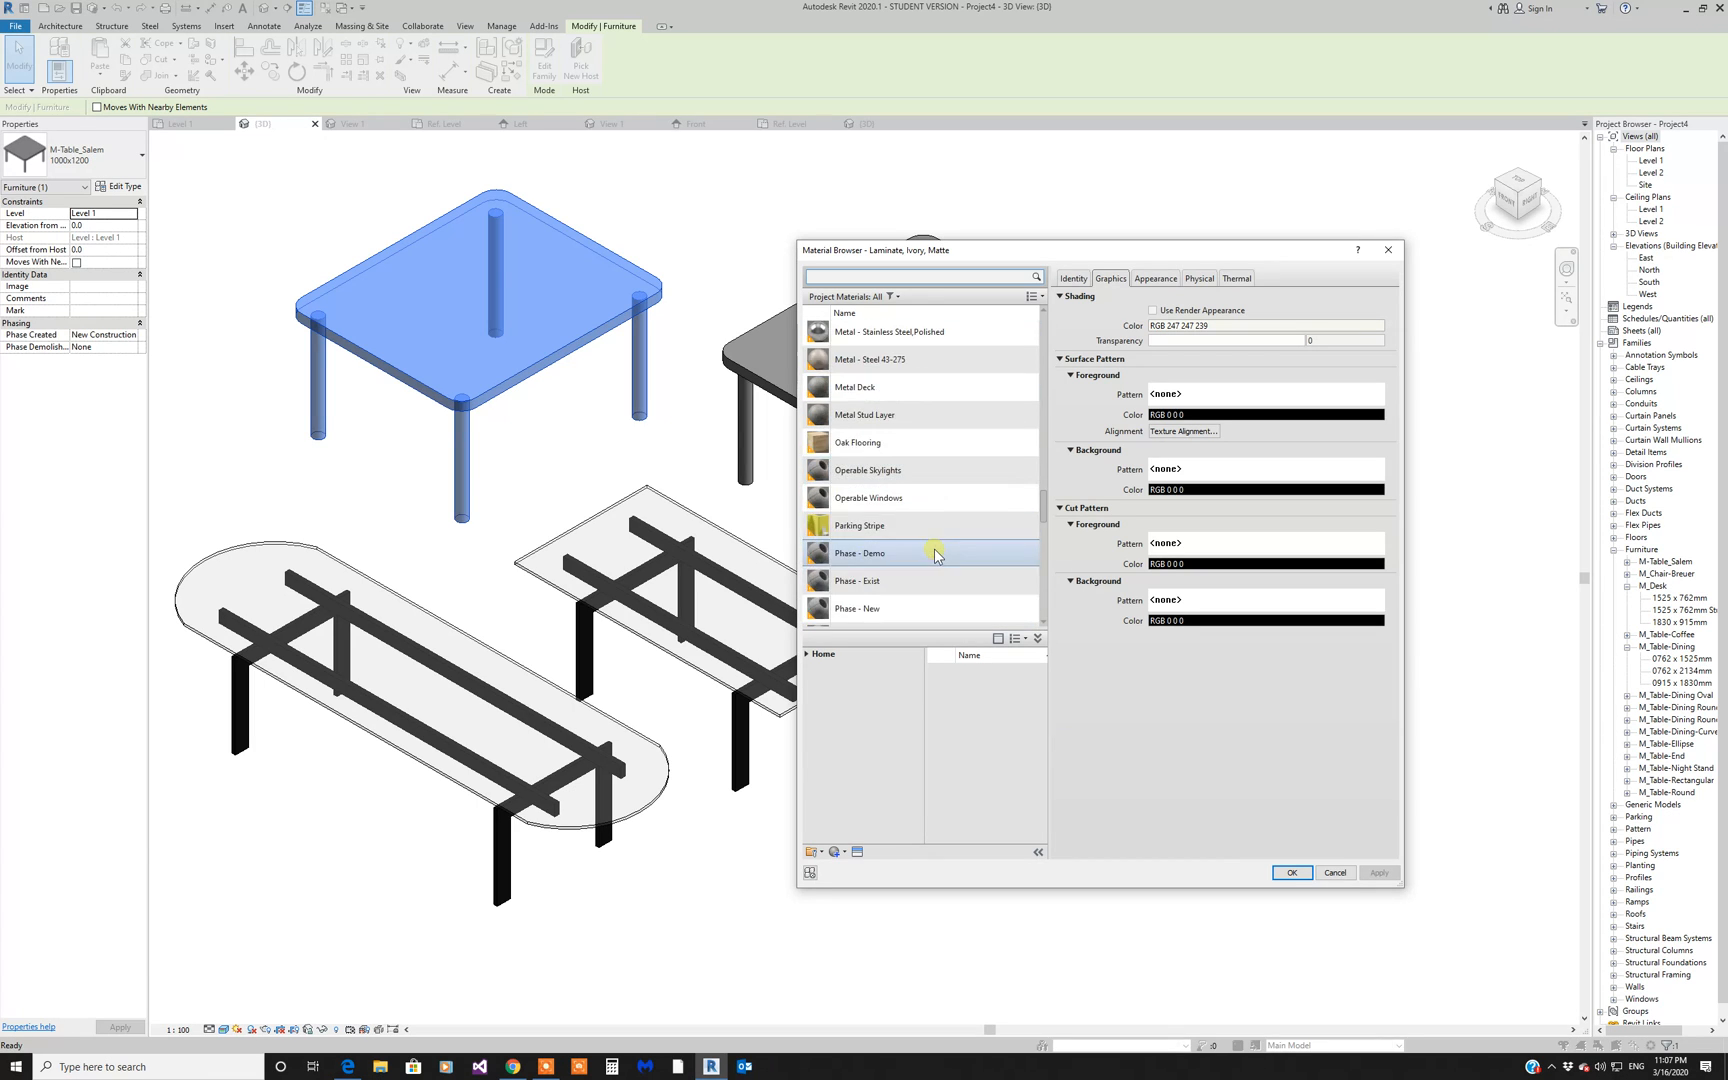
pyautogui.scroll(5, 942, 480)
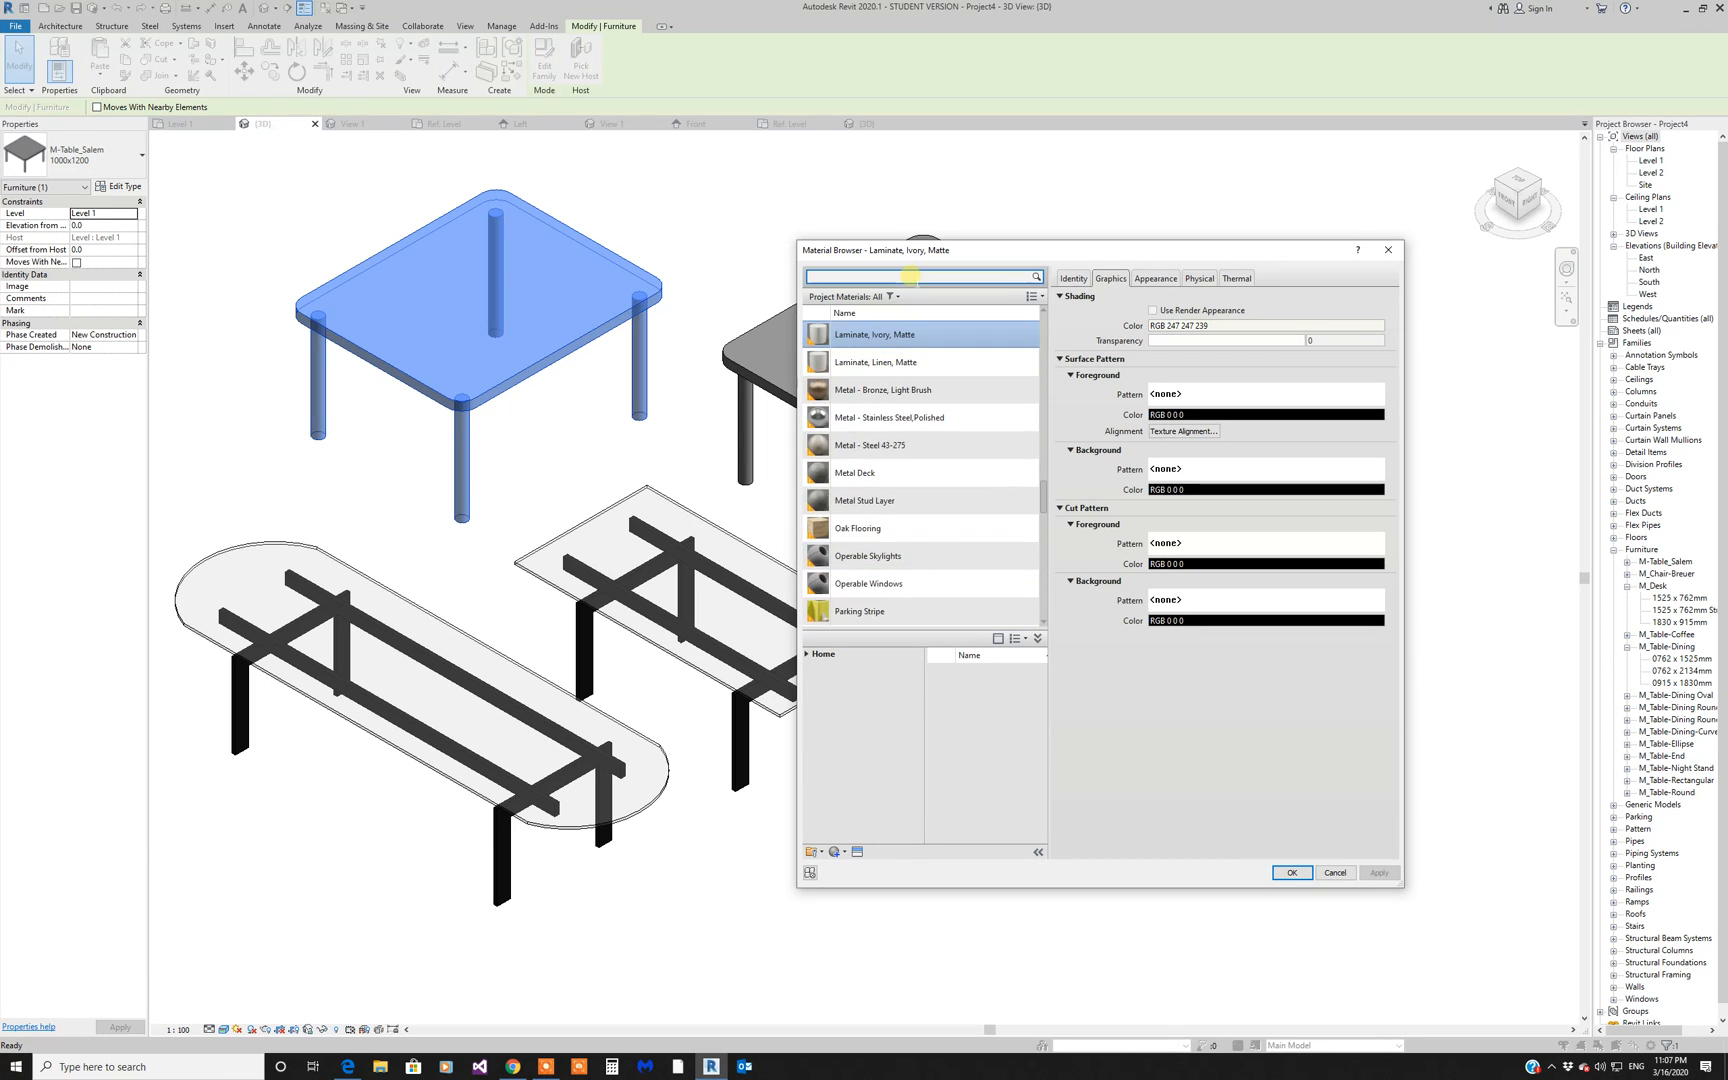
pyautogui.write('woo')
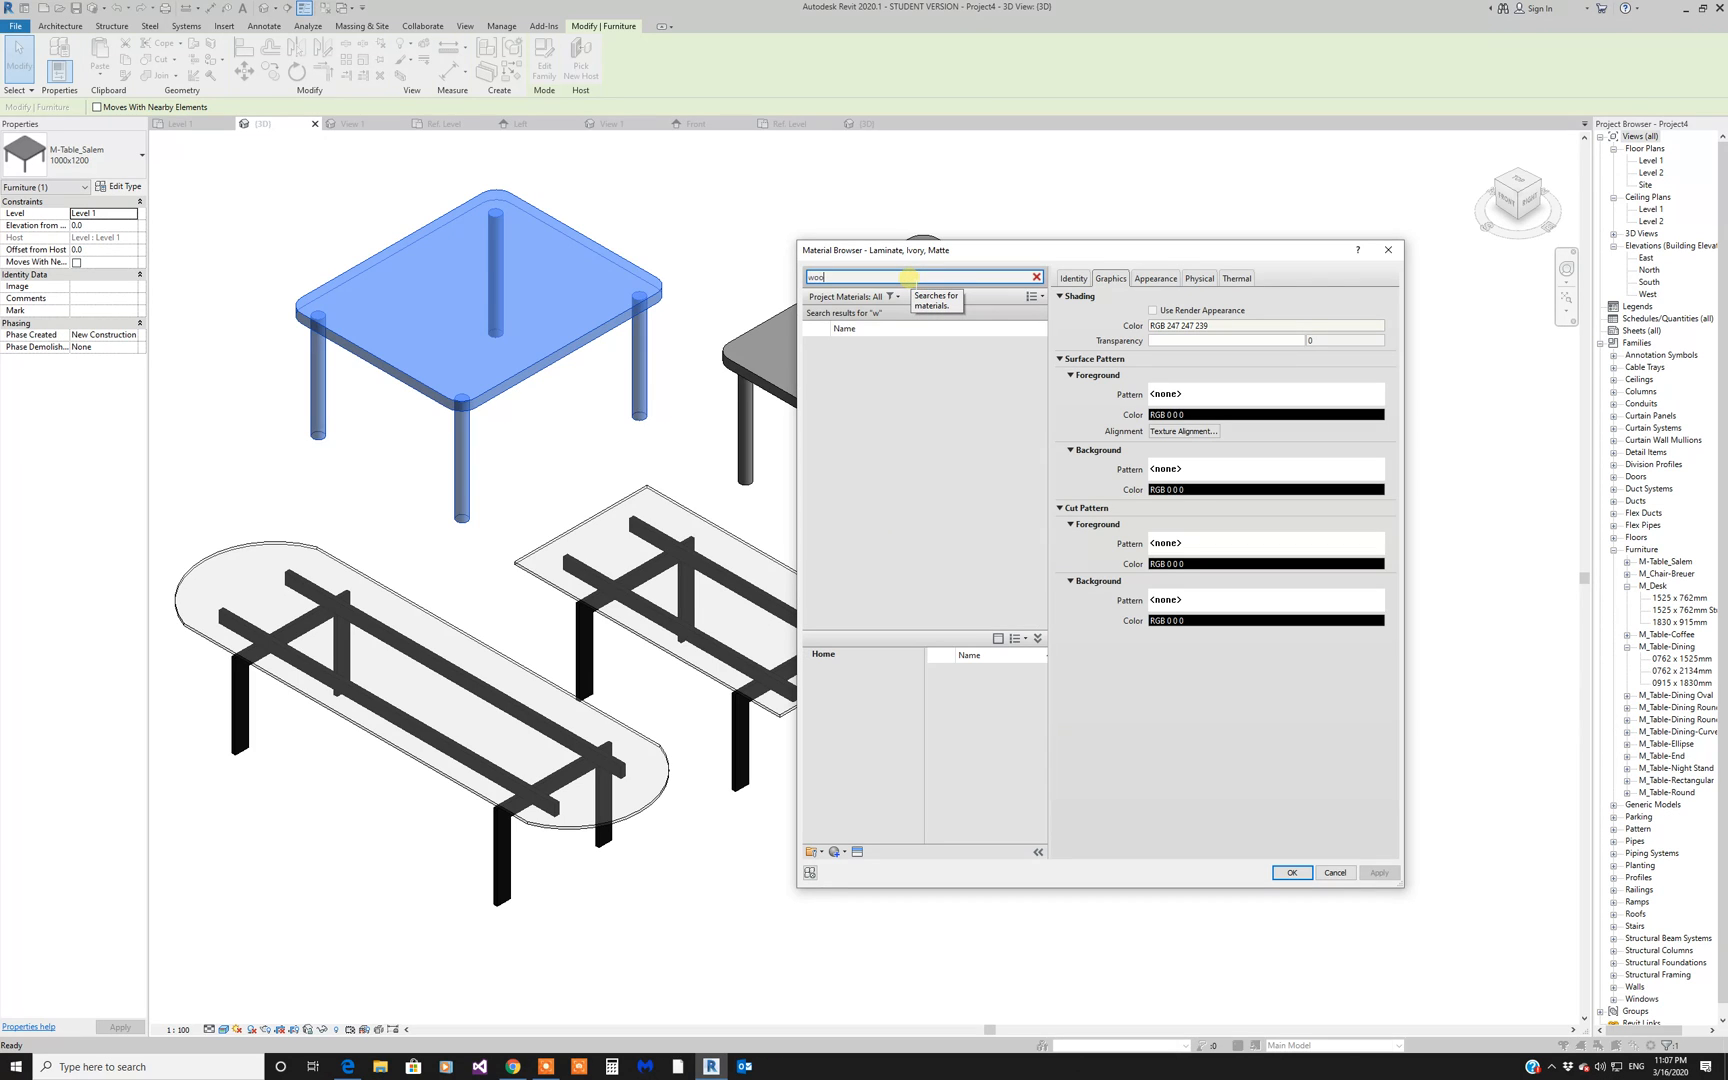
pyautogui.write('d')
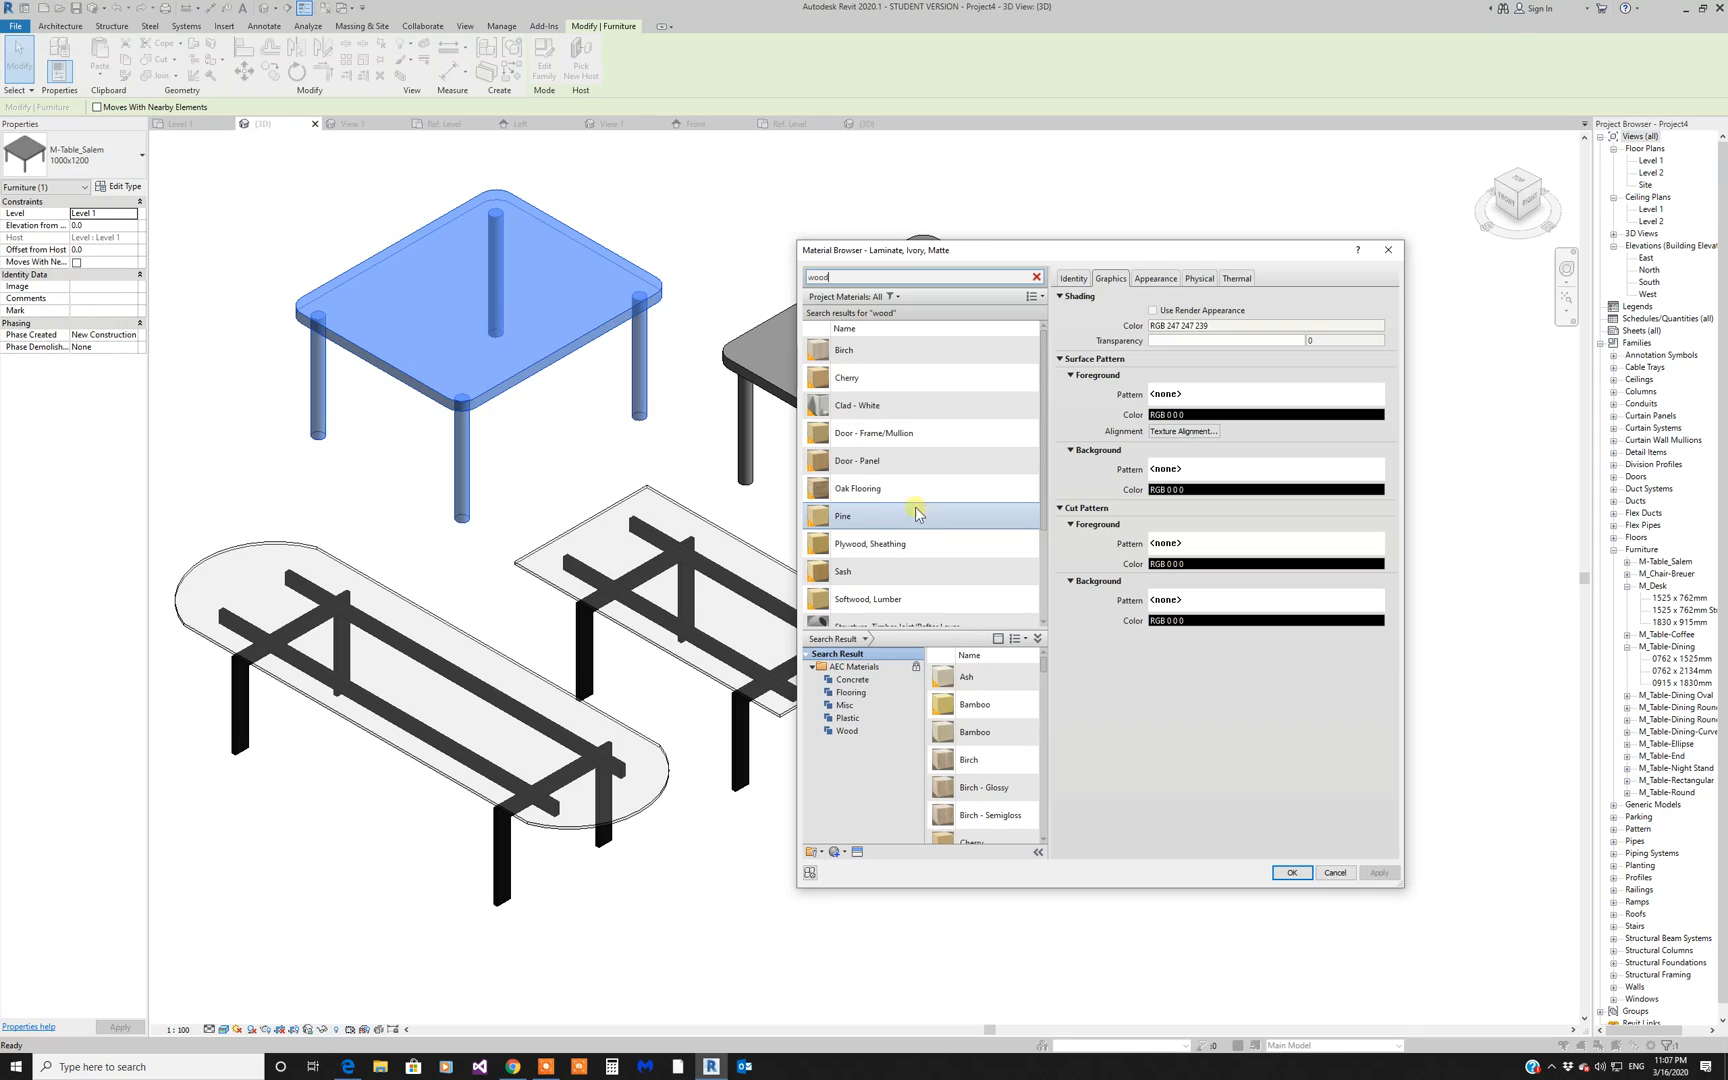
# Step: Assign Cherry as the 1200x1200 type's base material, accept the type properties, and clear the selection
pyautogui.click(866, 381)
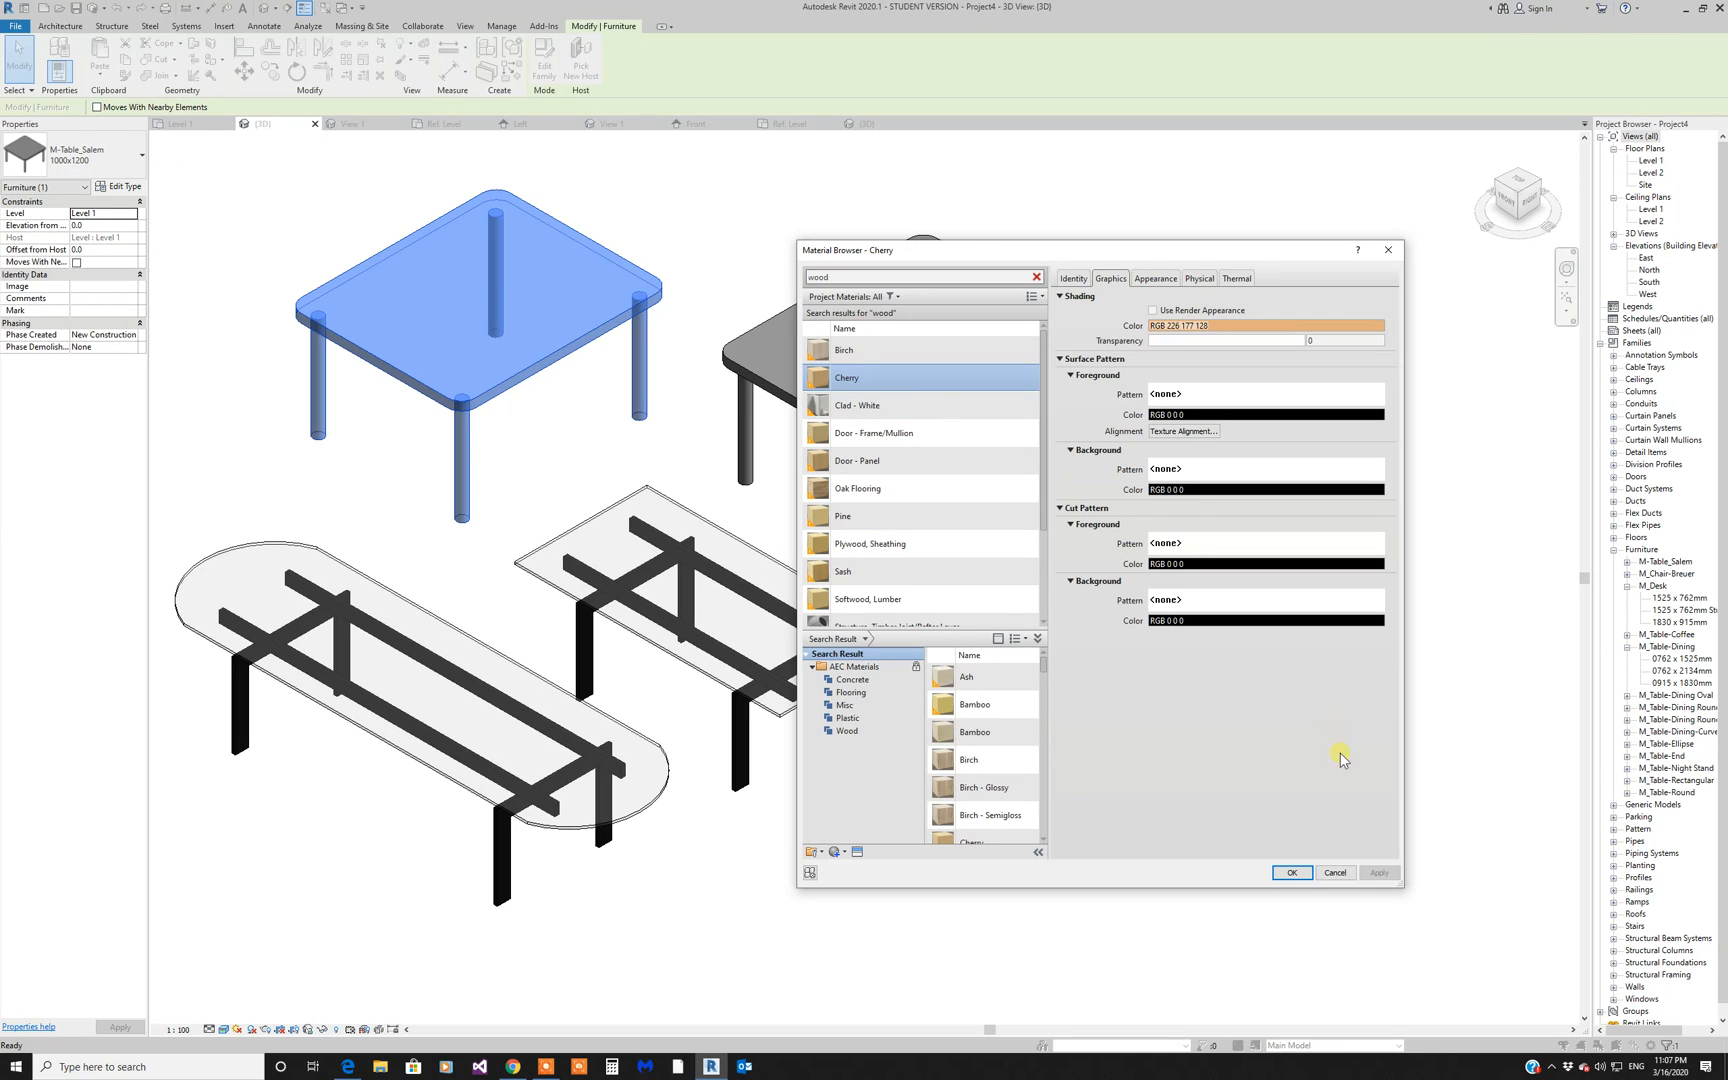
pyautogui.click(1152, 279)
pyautogui.click(1293, 873)
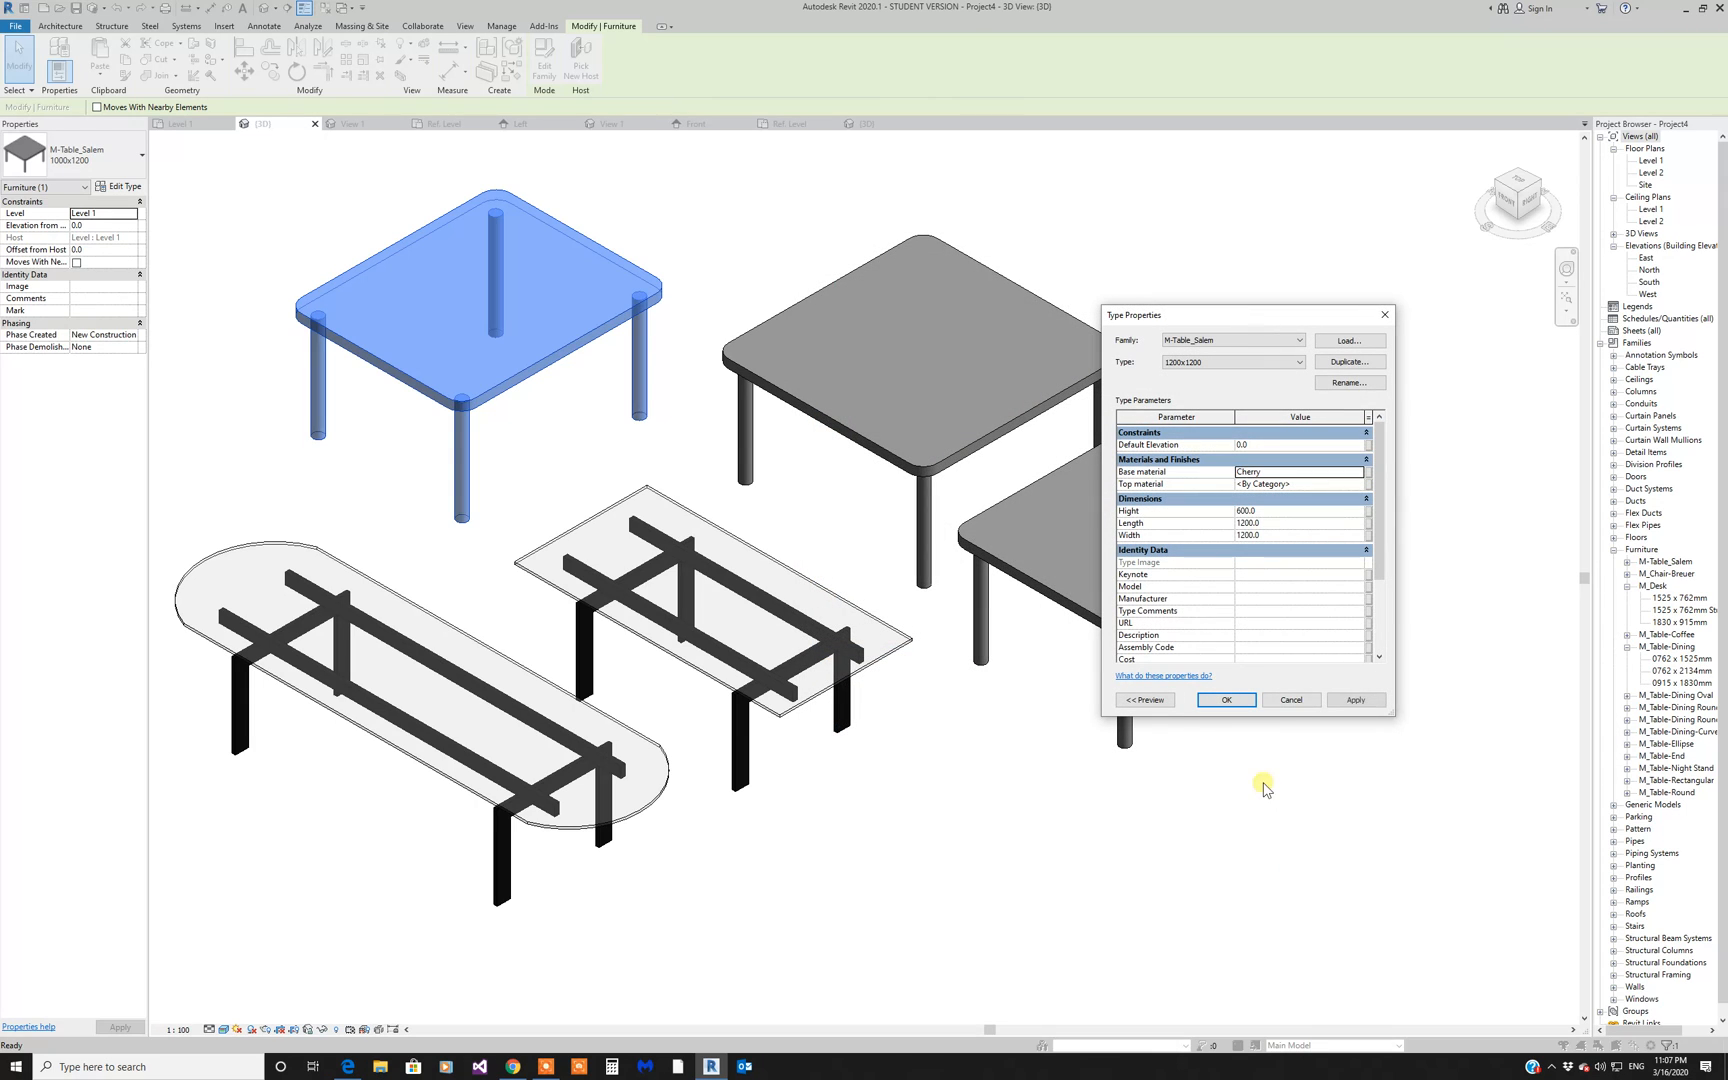
pyautogui.click(1355, 699)
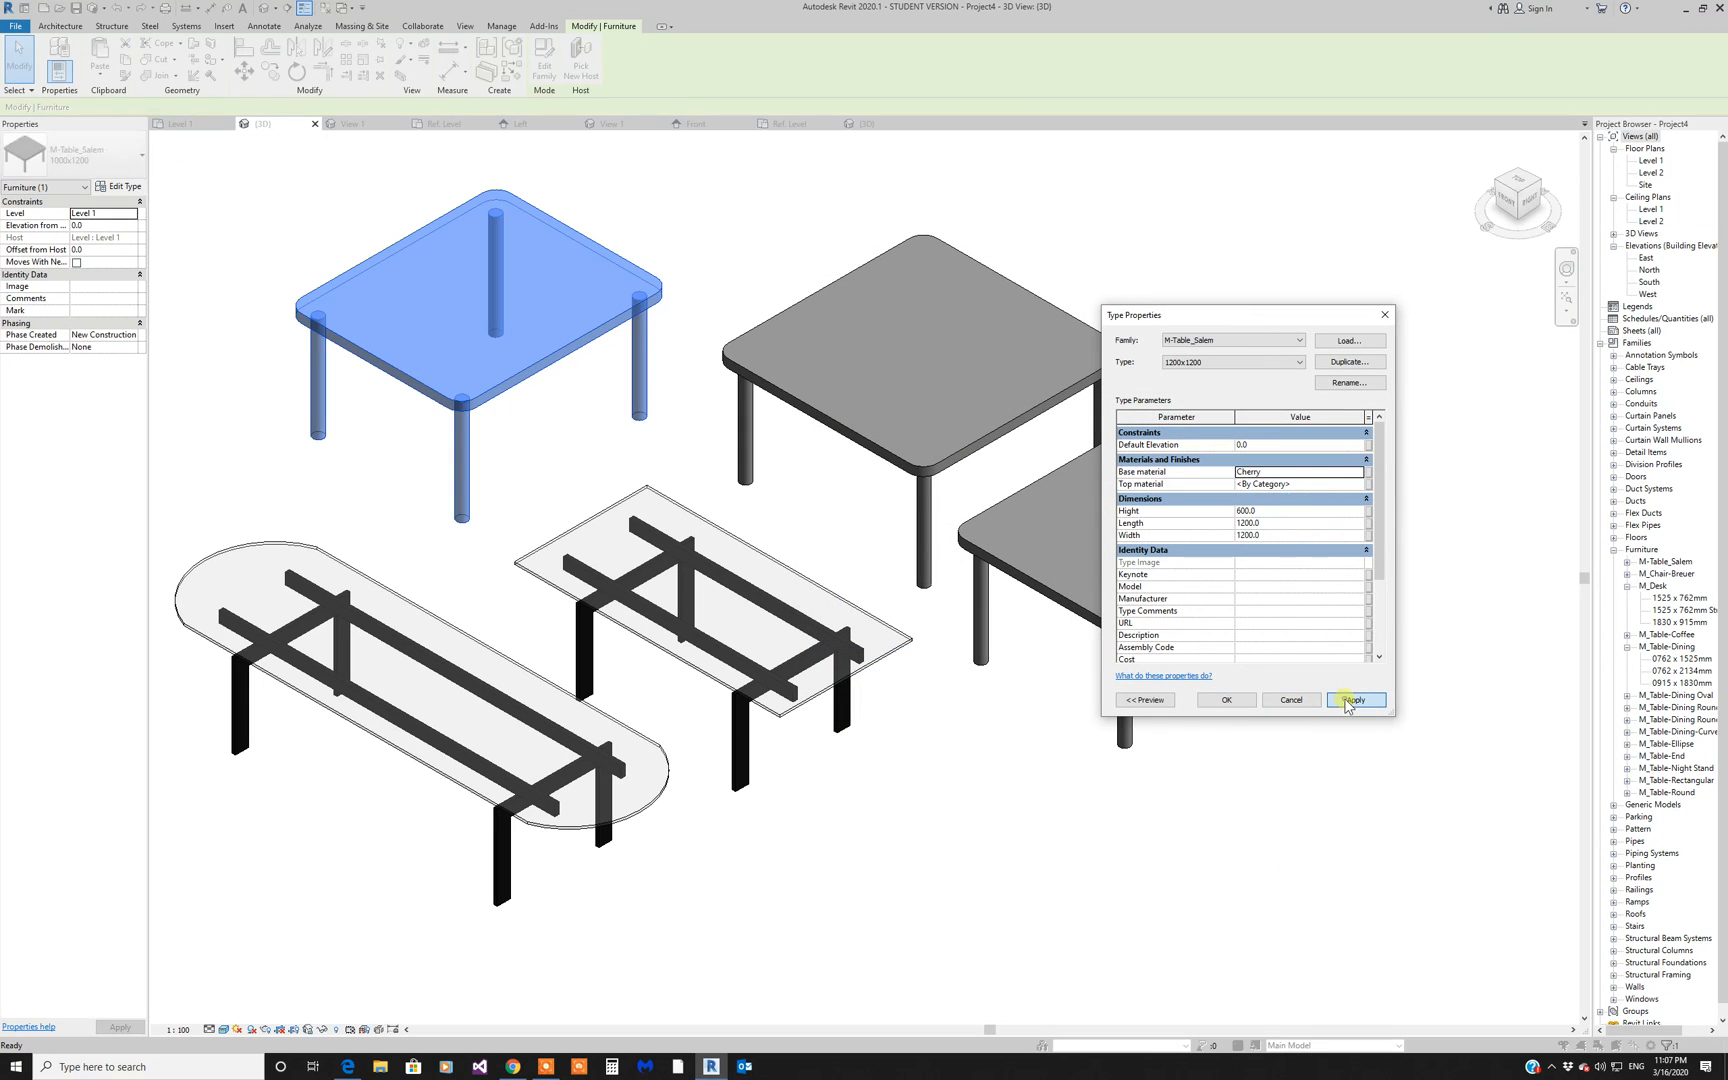
pyautogui.click(1250, 701)
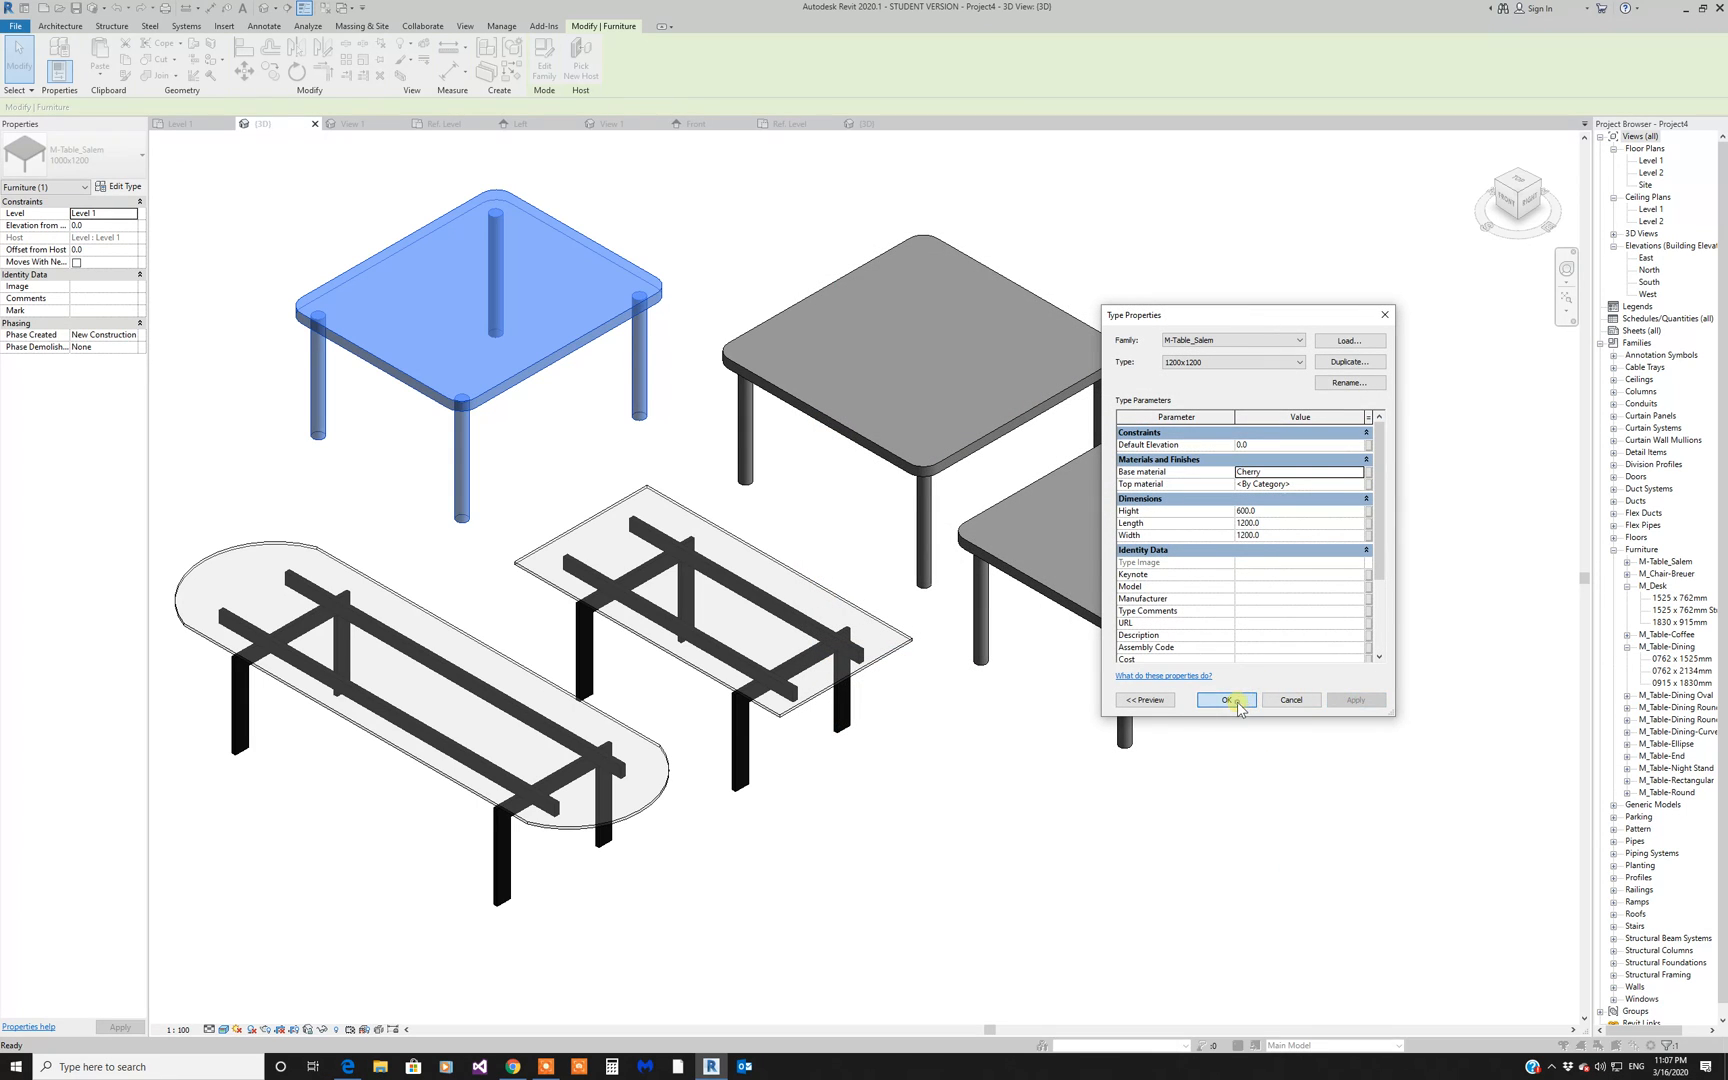
pyautogui.click(567, 470)
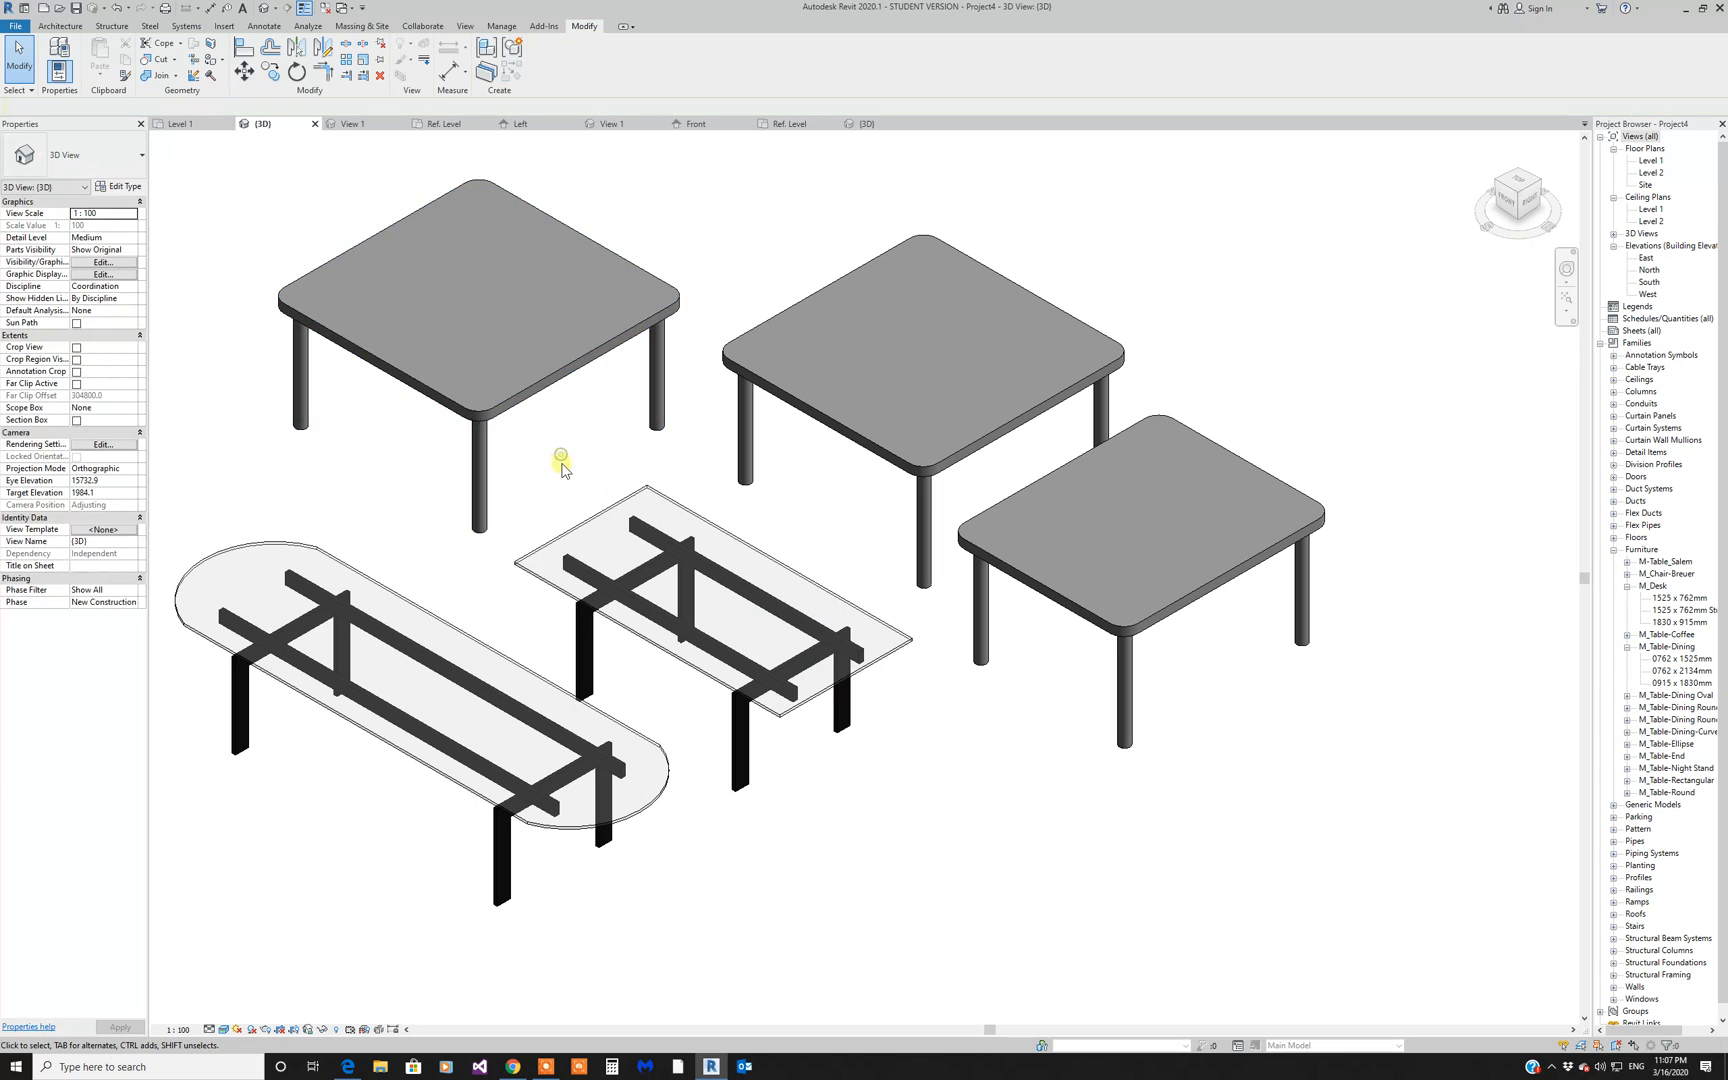
pyautogui.click(368, 362)
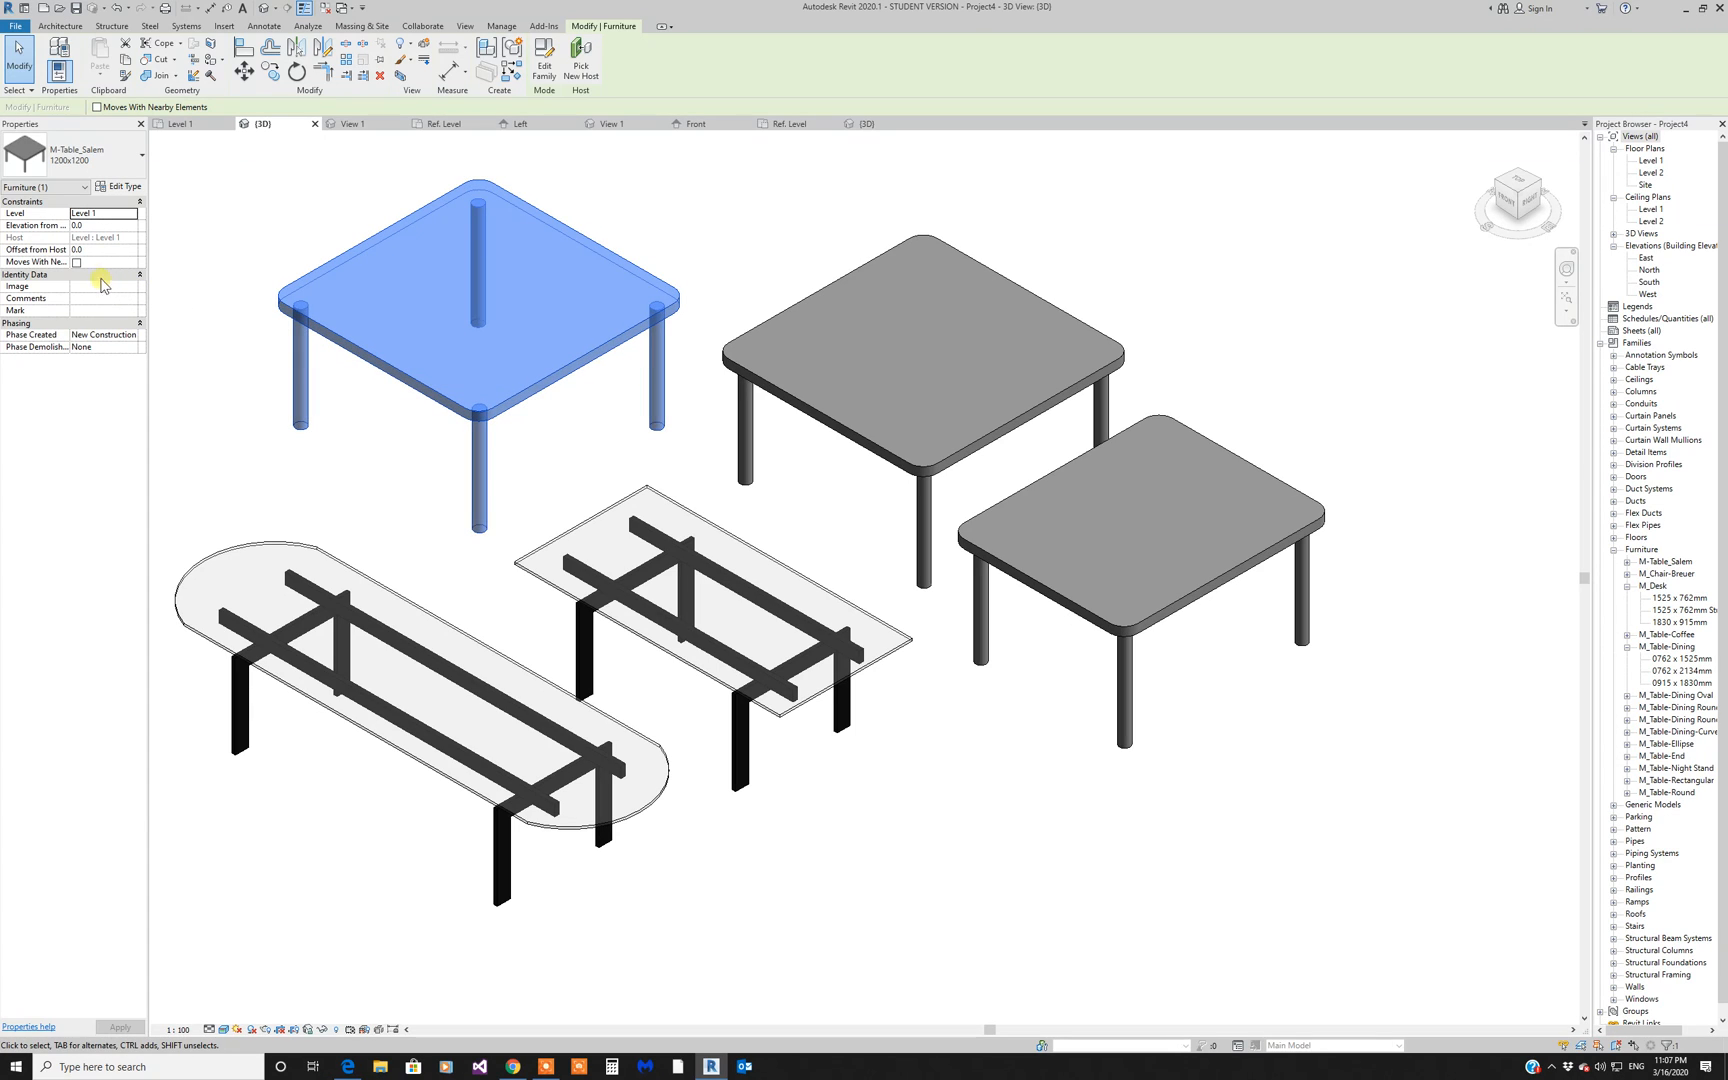
pyautogui.click(228, 316)
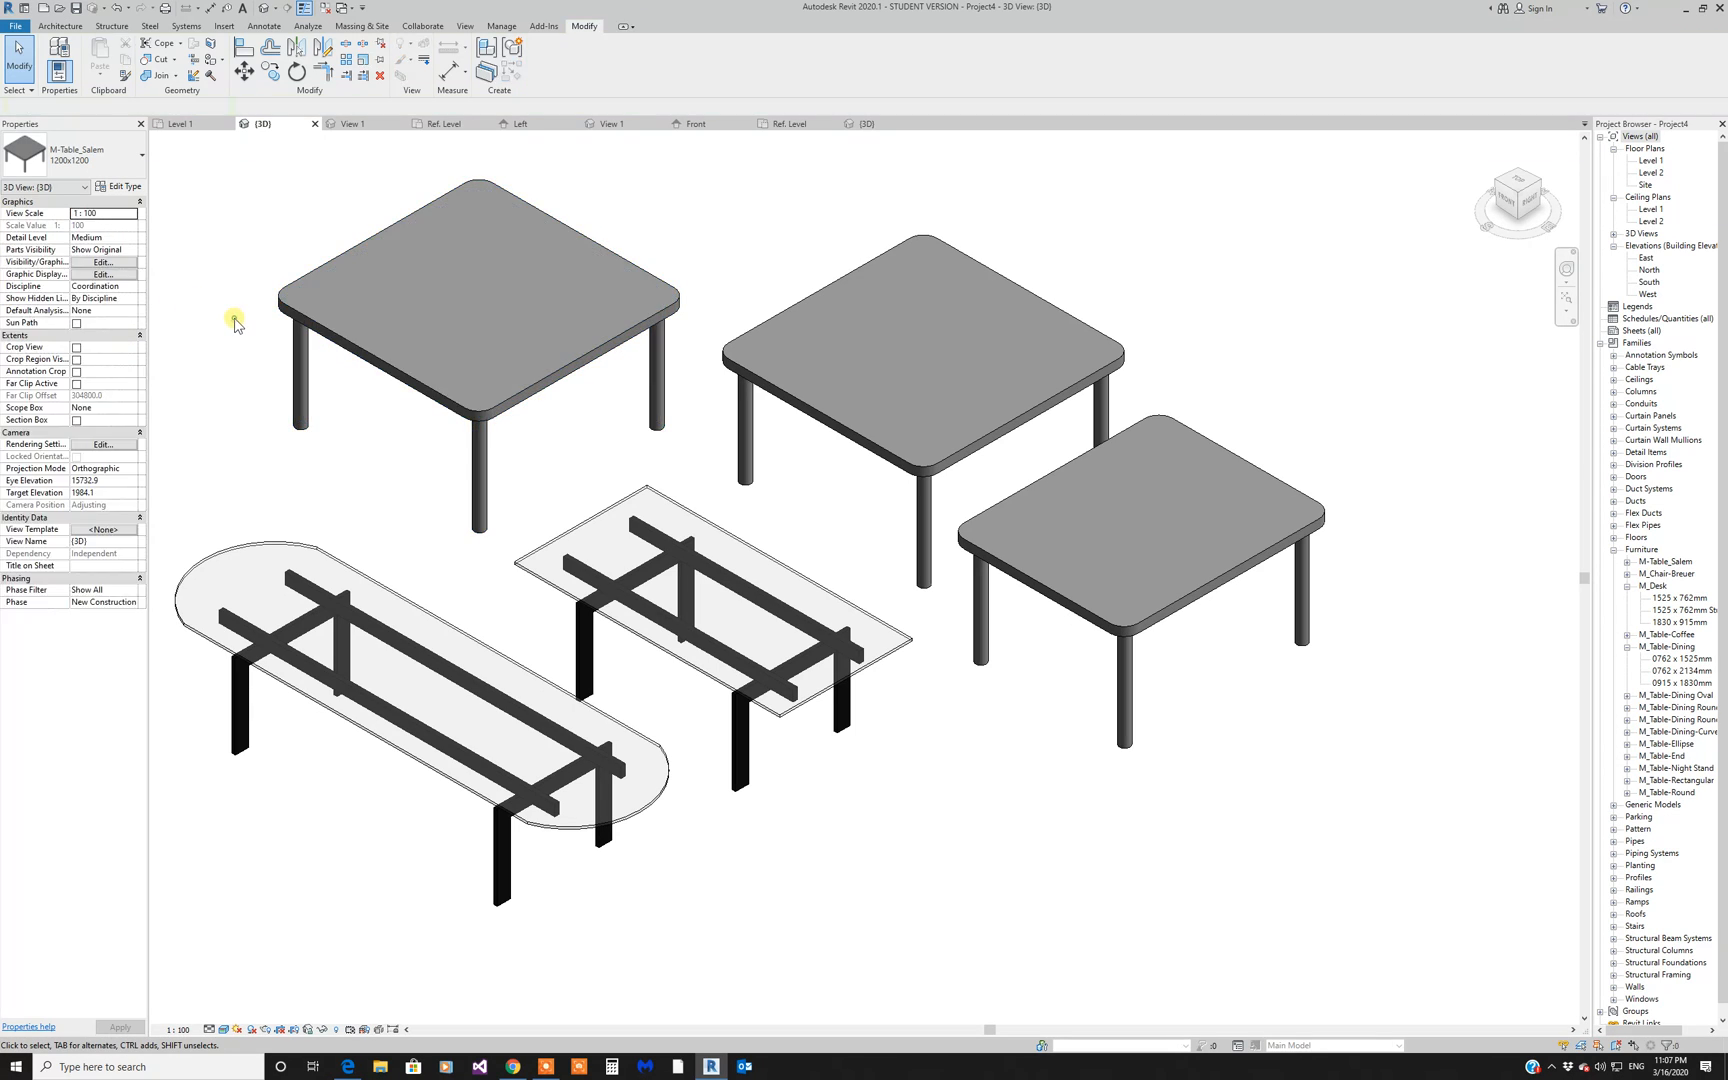
pyautogui.click(441, 397)
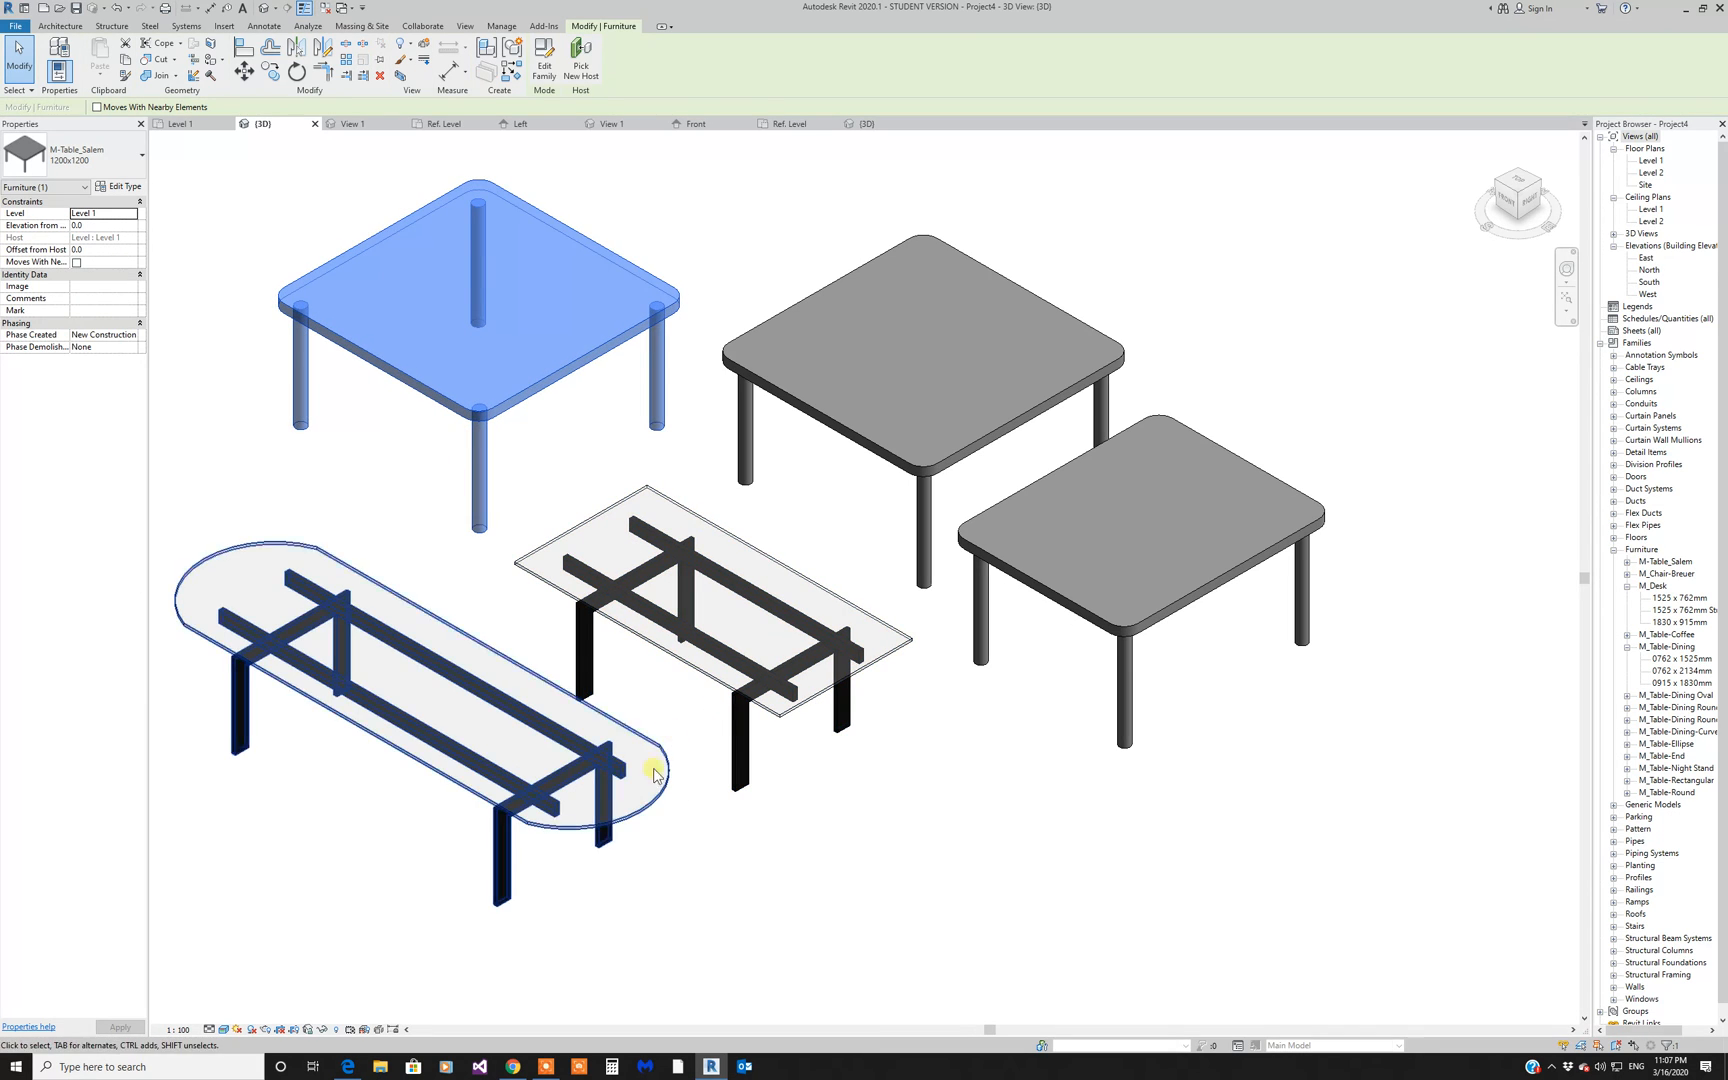
pyautogui.click(548, 1066)
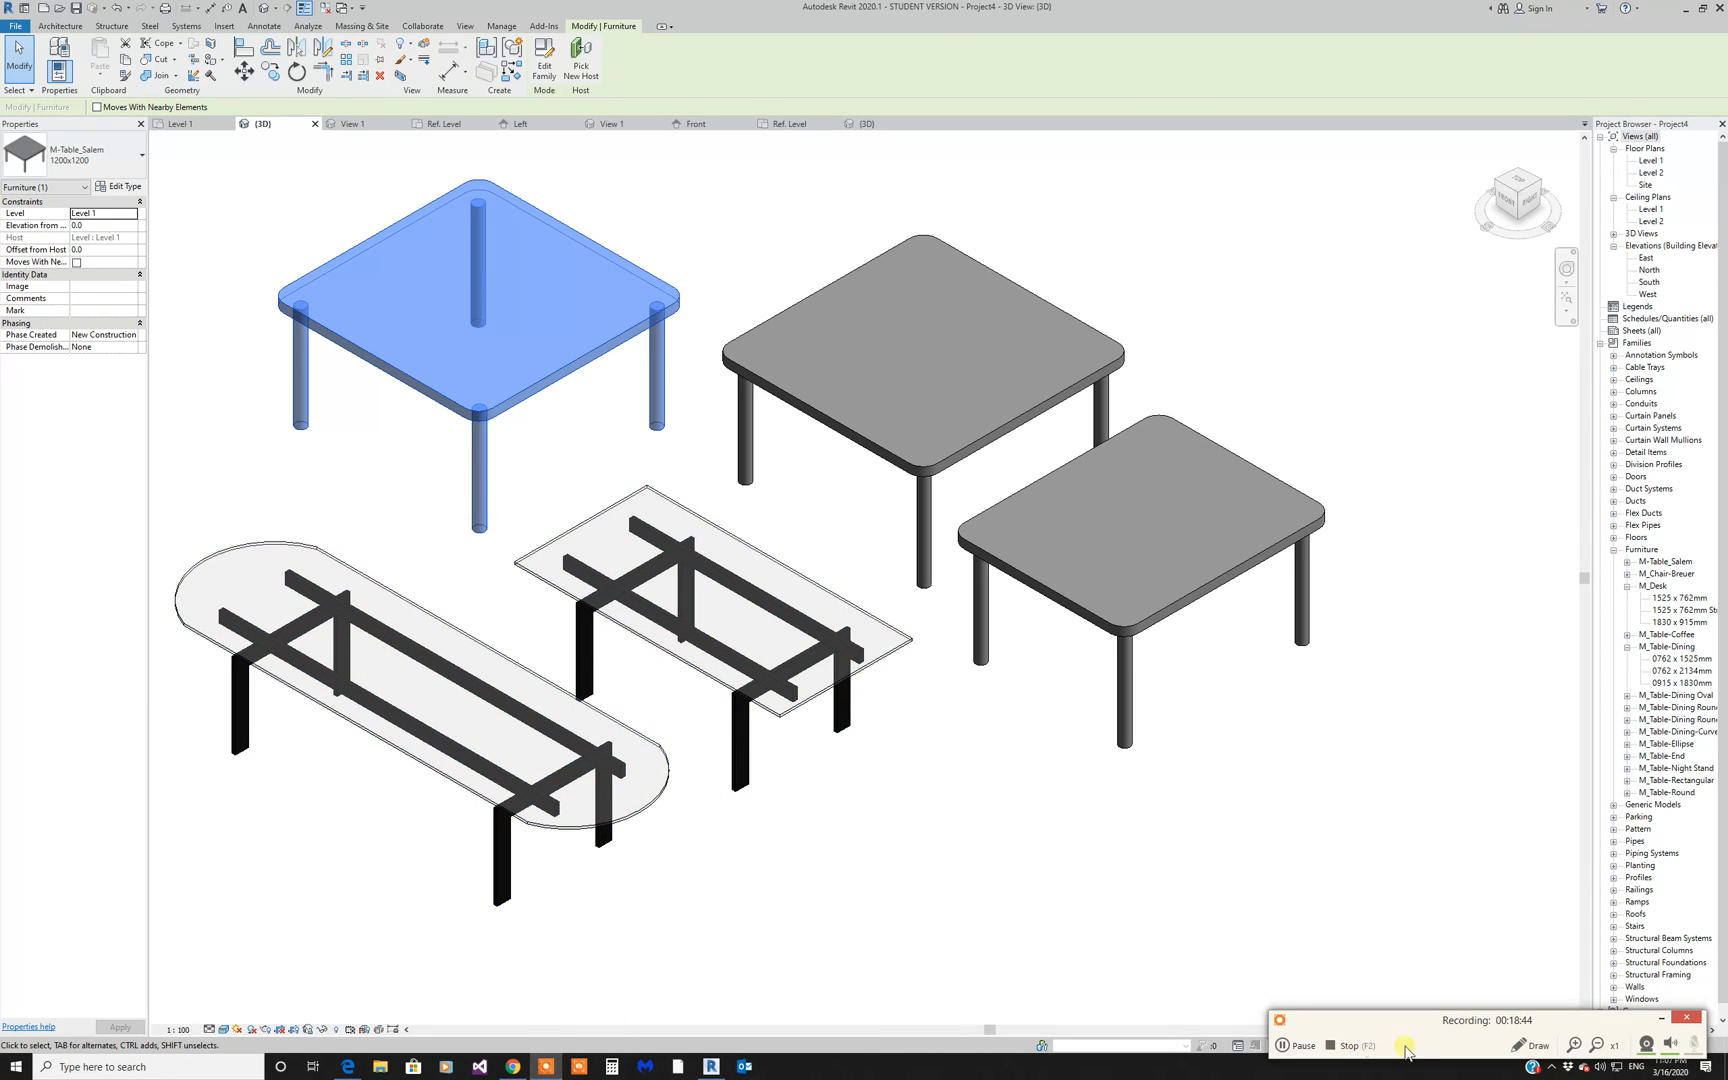